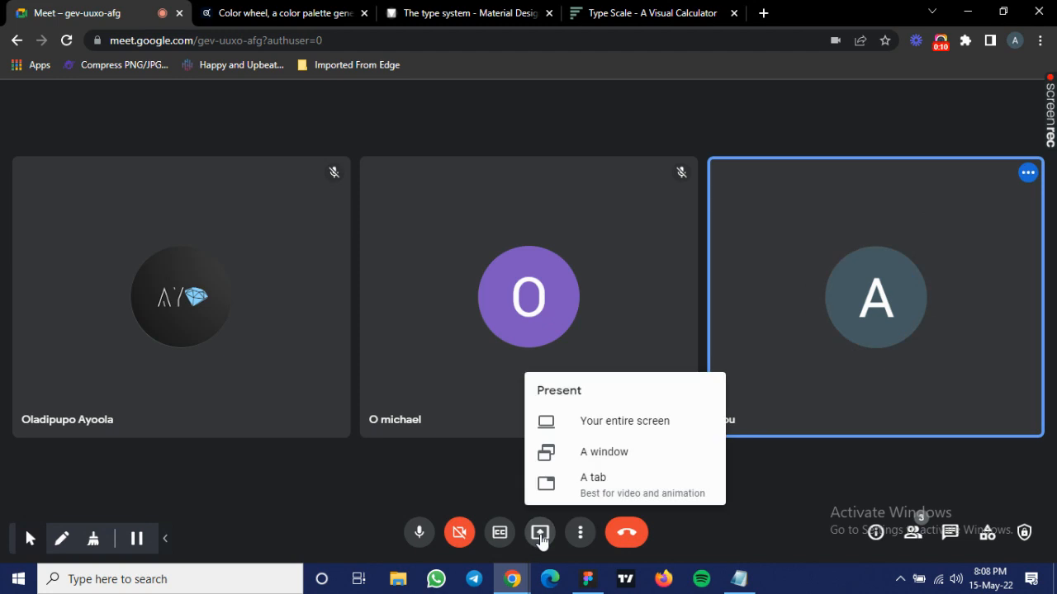
Present the entire screen to everyone in the meeting and hide the screen-sharing notice.
click(595, 431)
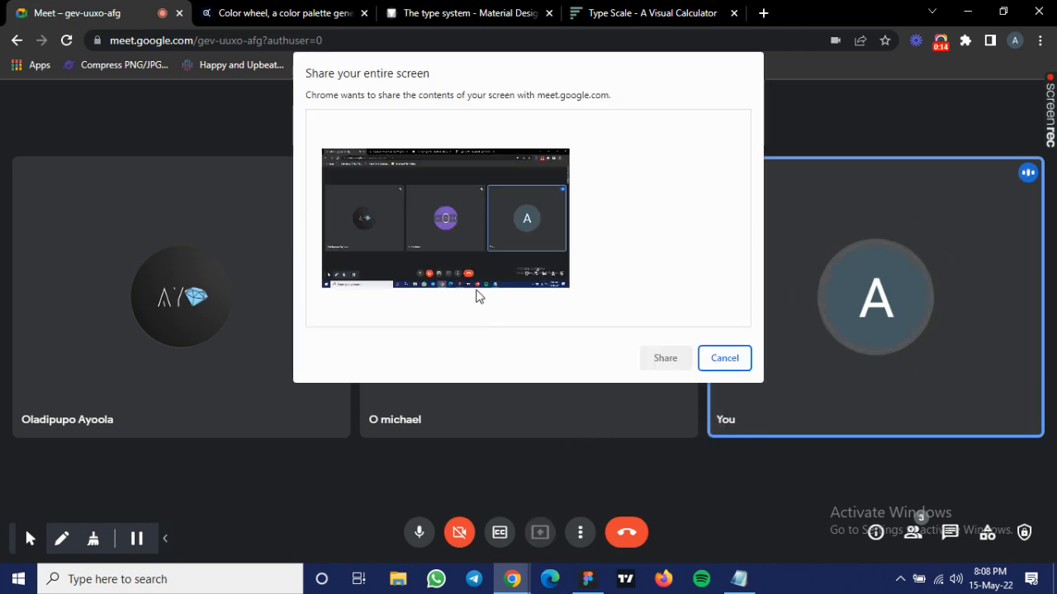
click(478, 295)
click(675, 363)
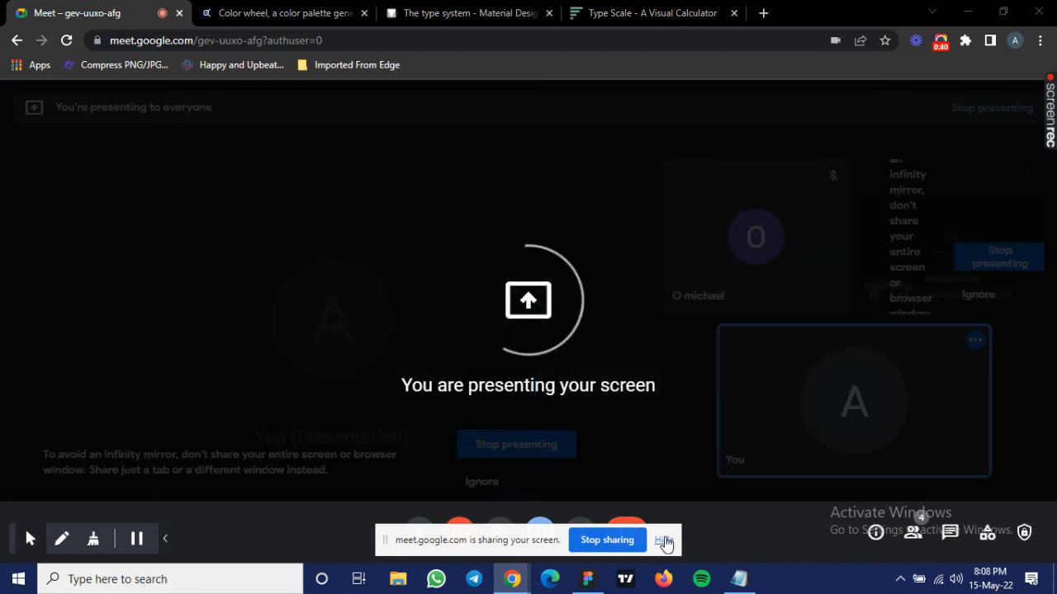
click(663, 540)
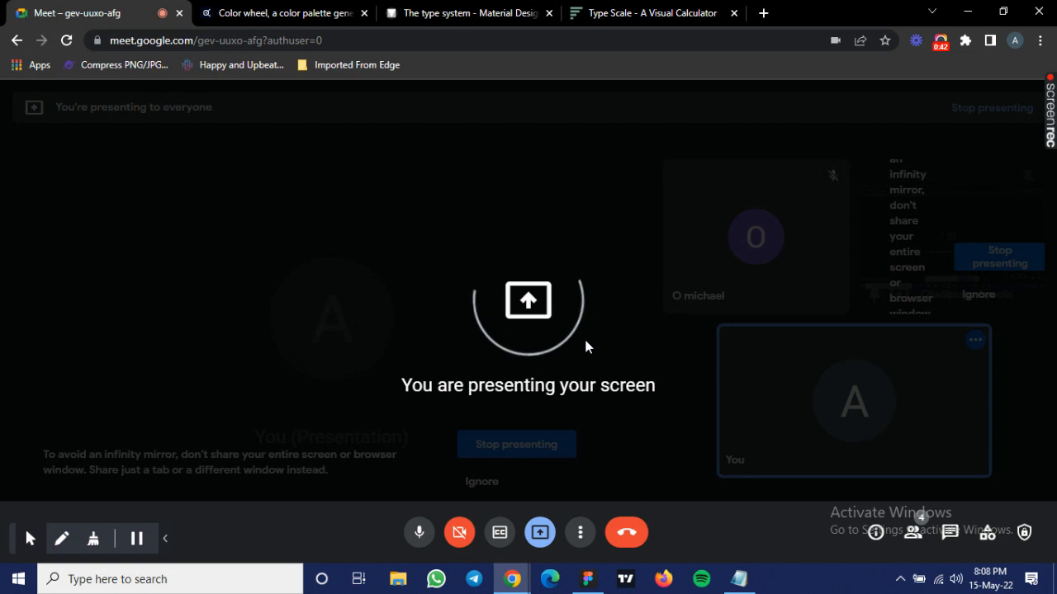
Switch to Figma and examine the COLOUR and TYPOGRAPHY sections below the page frames, including the blue and yellow swatches.
key(alt+Tab)
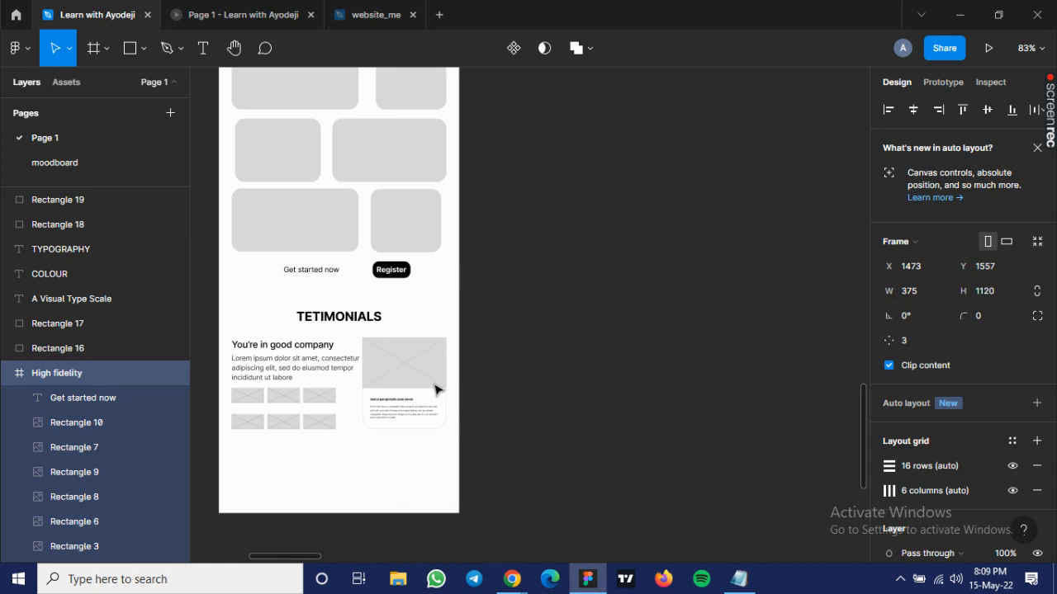
click(469, 394)
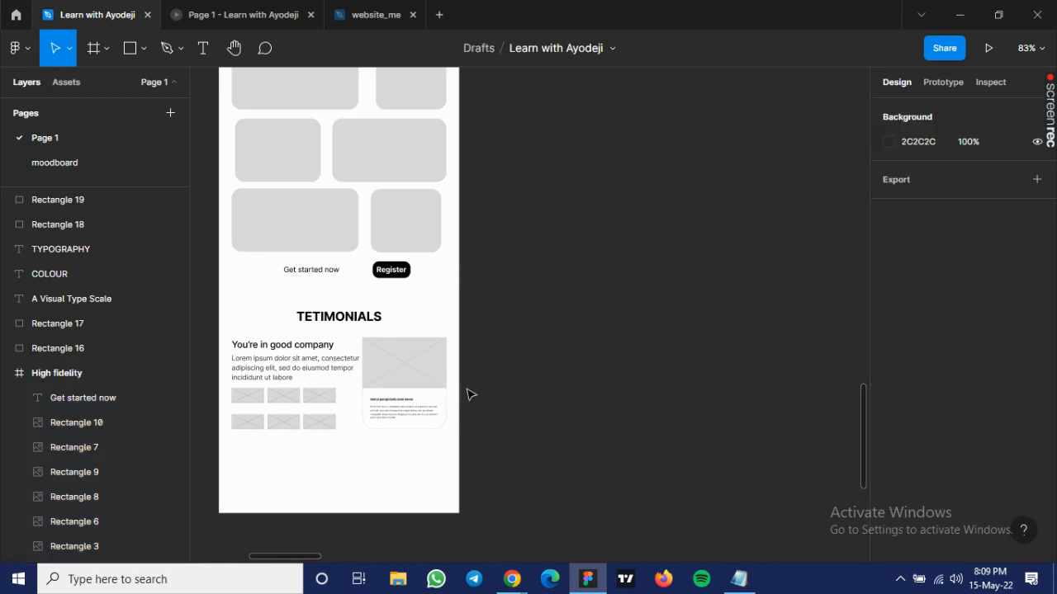
scroll(467, 394, down, 2)
scroll(467, 395, left, 2)
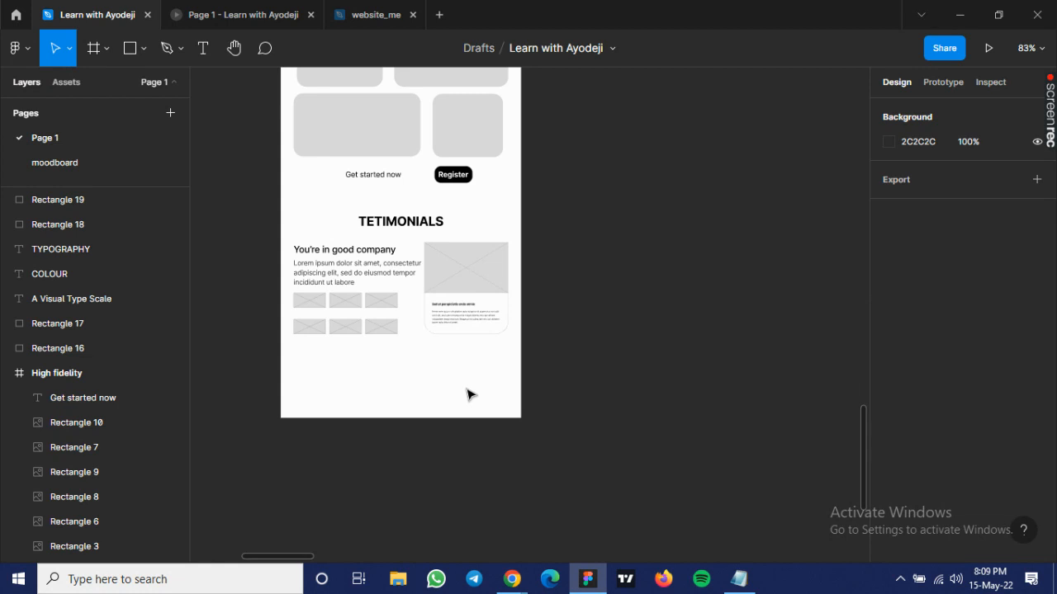
scroll(747, 195, down, 5)
scroll(746, 196, left, 8)
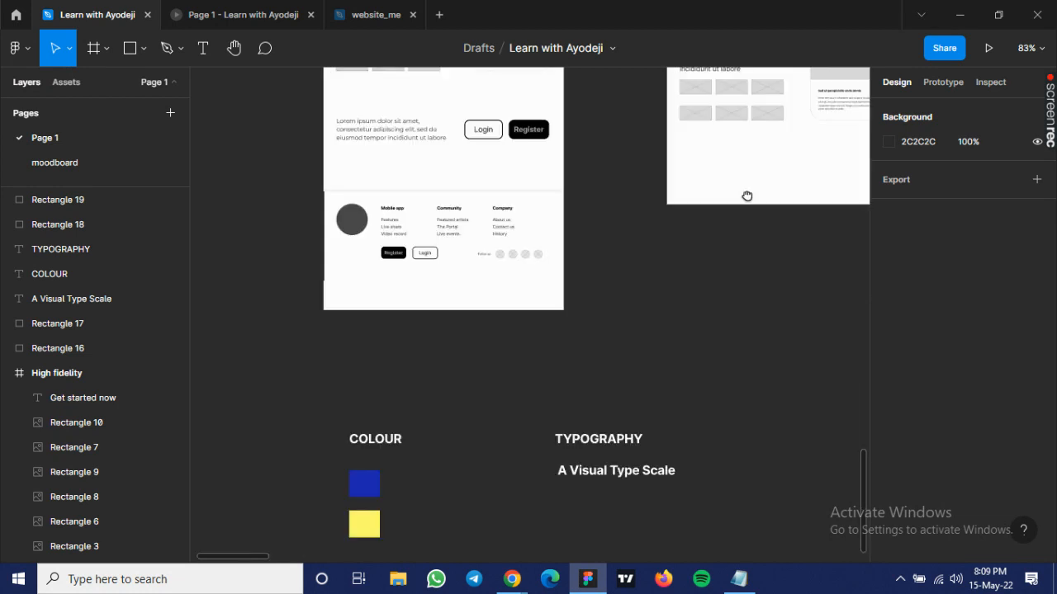
drag(747, 196, 752, 179)
drag(524, 379, 557, 217)
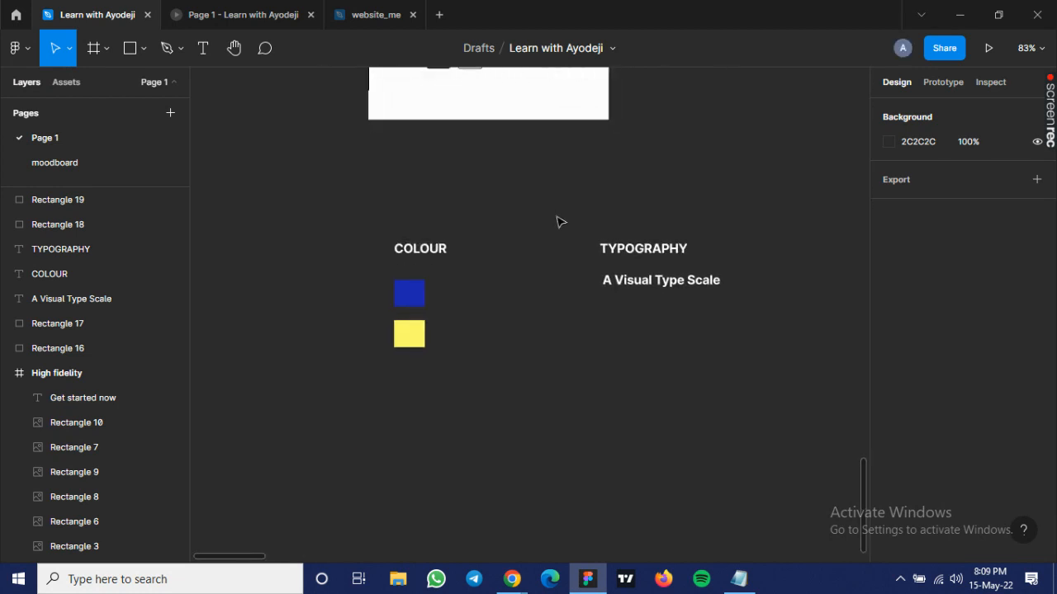
scroll(437, 268, up, 3)
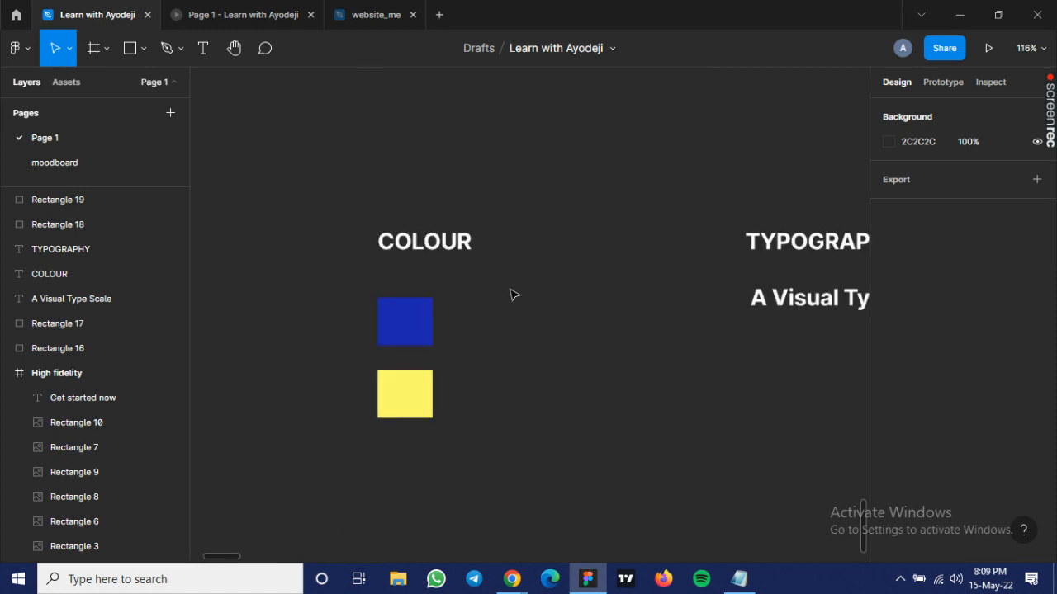
scroll(512, 294, up, 2)
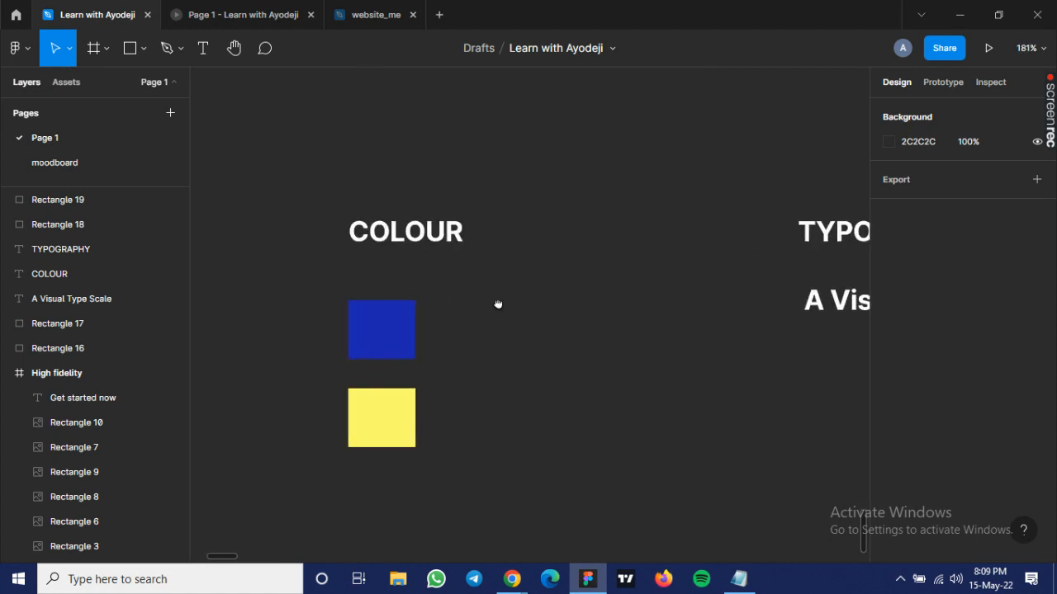
scroll(491, 305, up, 3)
drag(486, 304, 547, 294)
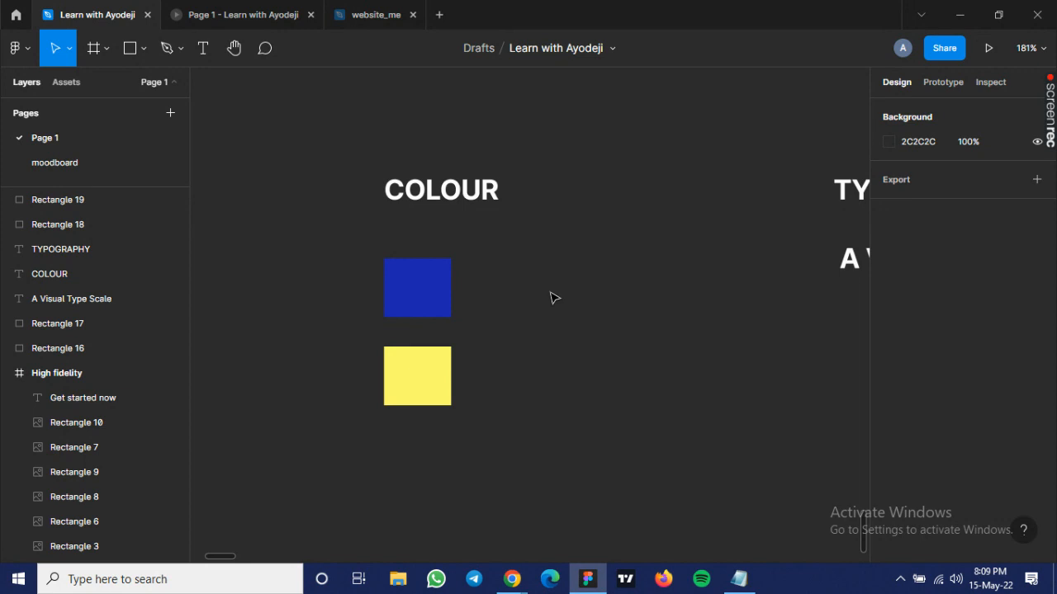
scroll(413, 371, right, 5)
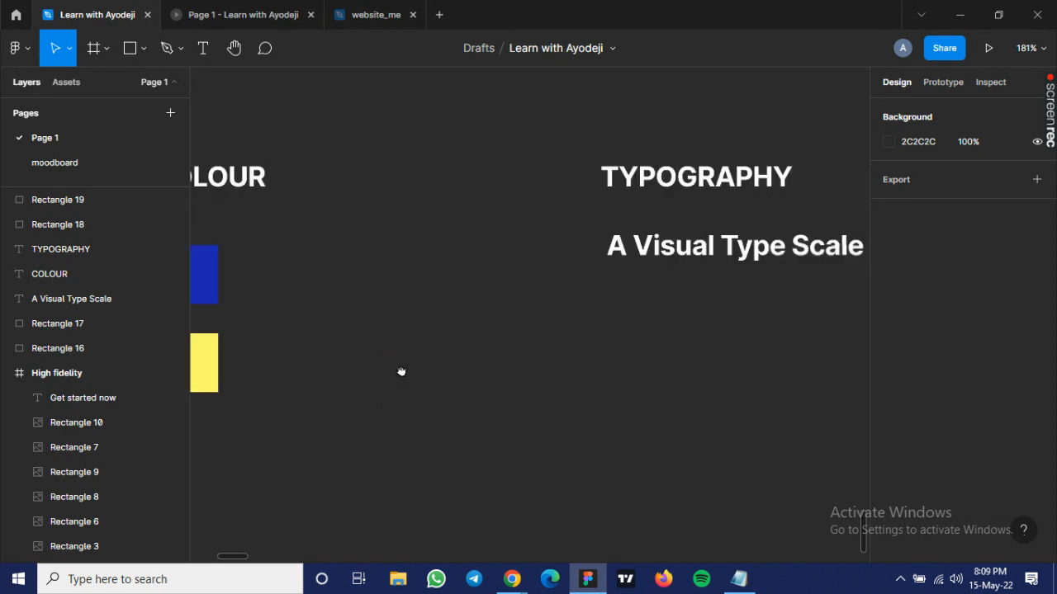
drag(402, 372, 731, 365)
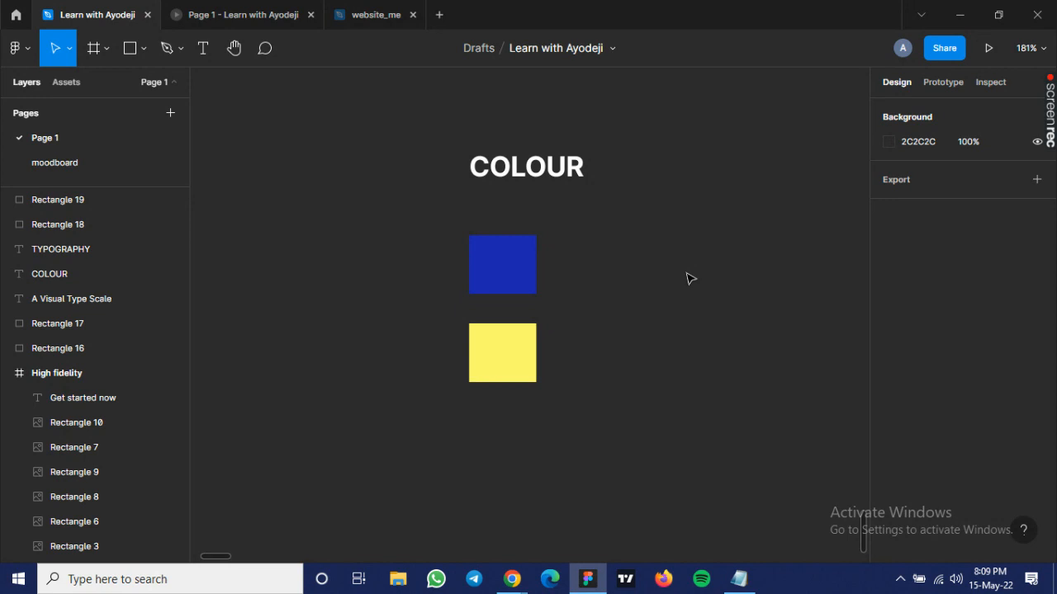
Select the COLOUR heading with both swatches, inspect the blue swatch on its own, and clear the selection.
click(507, 190)
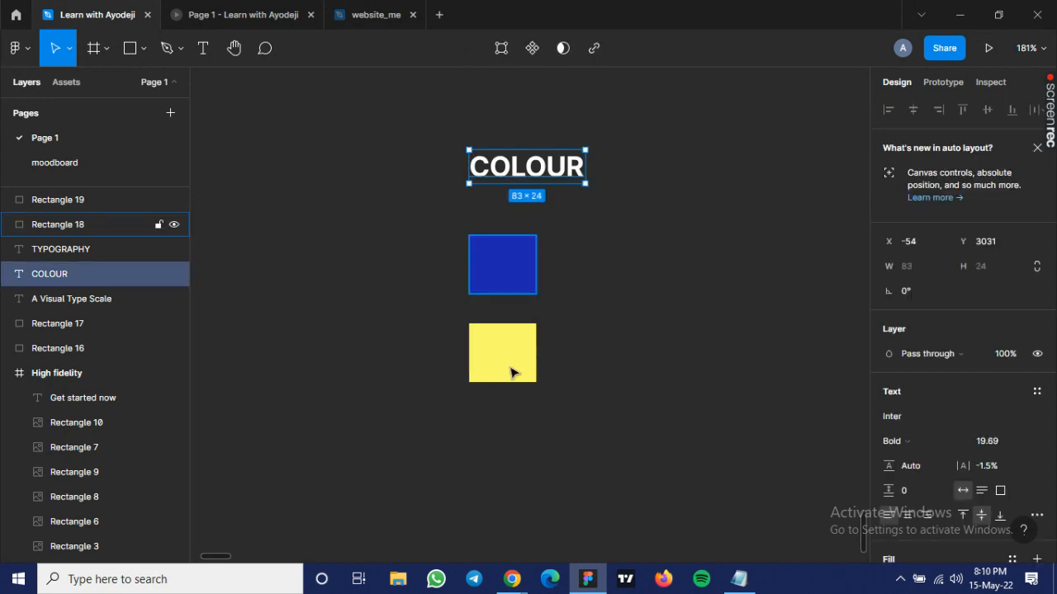
shift+click(503, 281)
shift+click(511, 372)
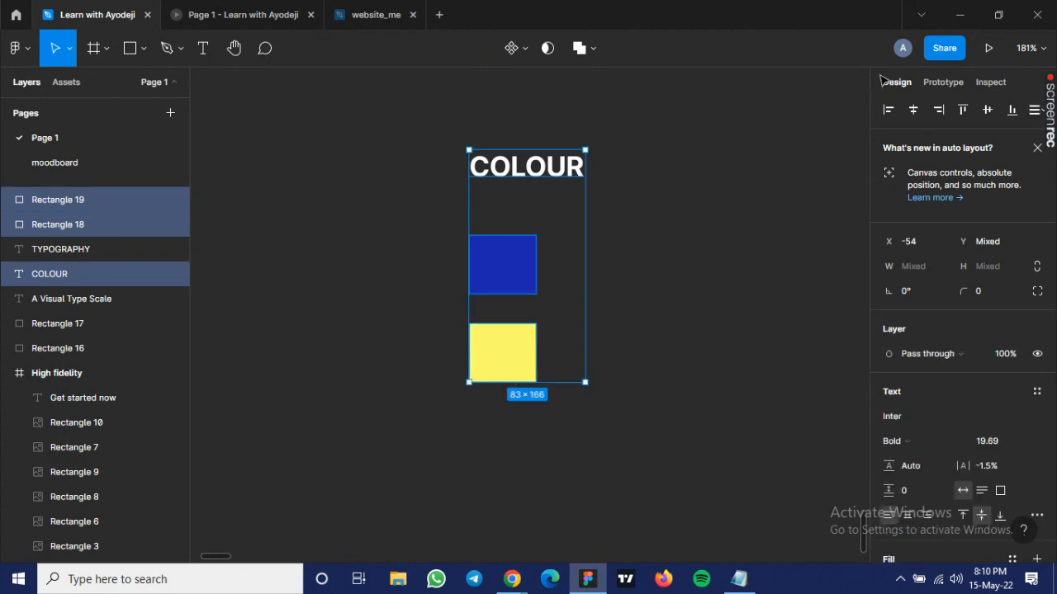
click(670, 236)
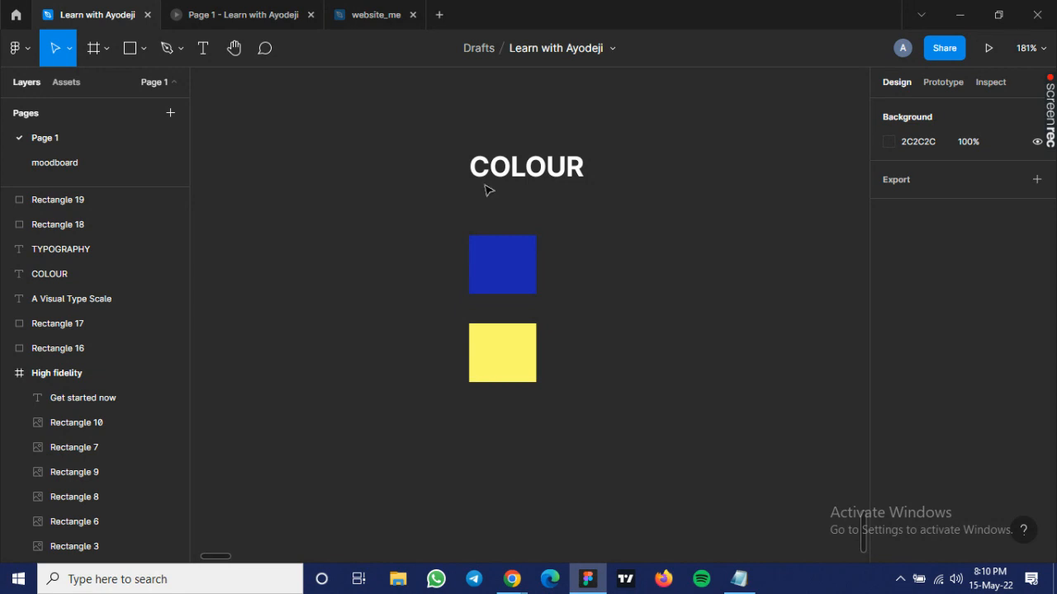
click(499, 256)
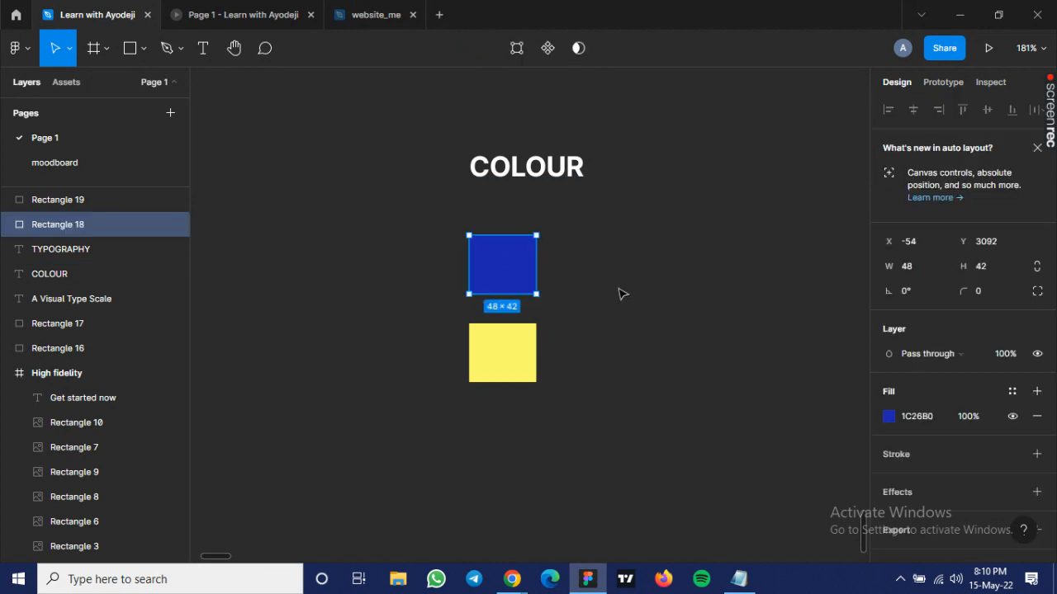
click(613, 261)
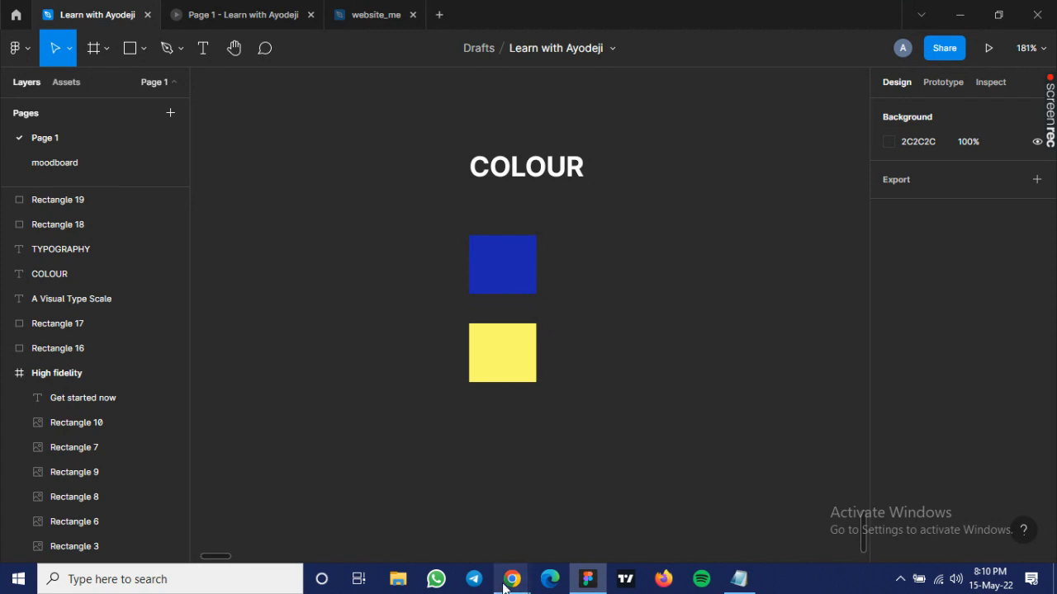
Switch to Adobe Color in Chrome and examine the colour wheel, harmony rules, palette hex codes and available colour modes.
mouse_move(506, 585)
click(358, 511)
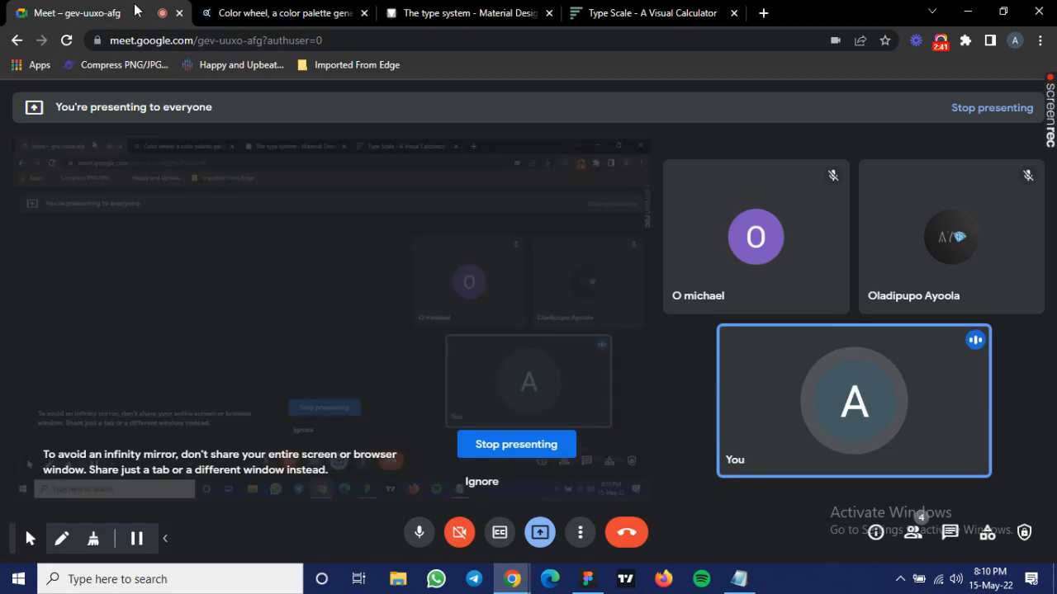
click(281, 14)
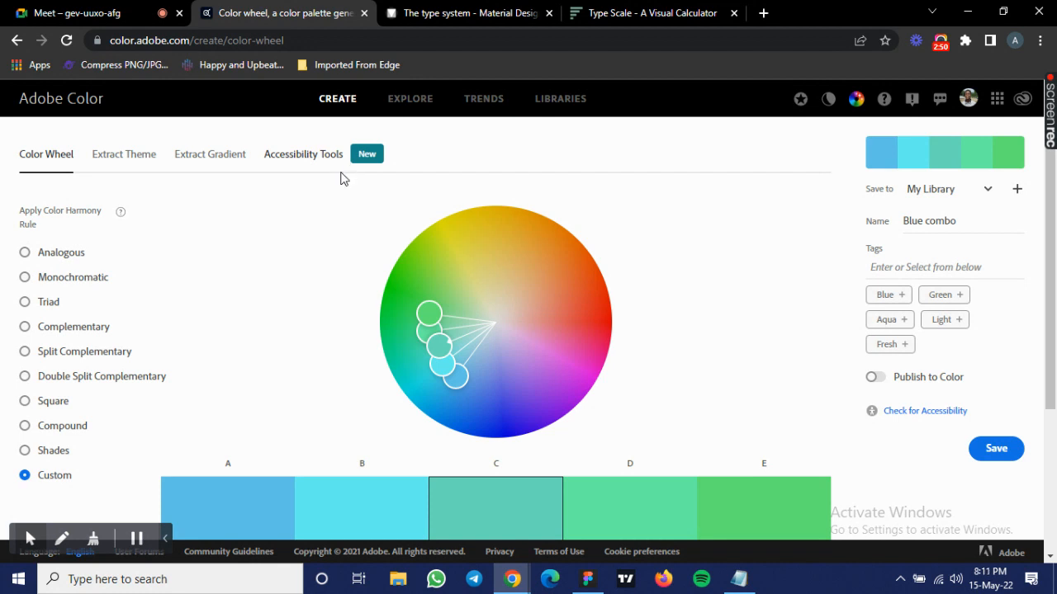
scroll(330, 189, down, 1)
scroll(330, 189, down, 1)
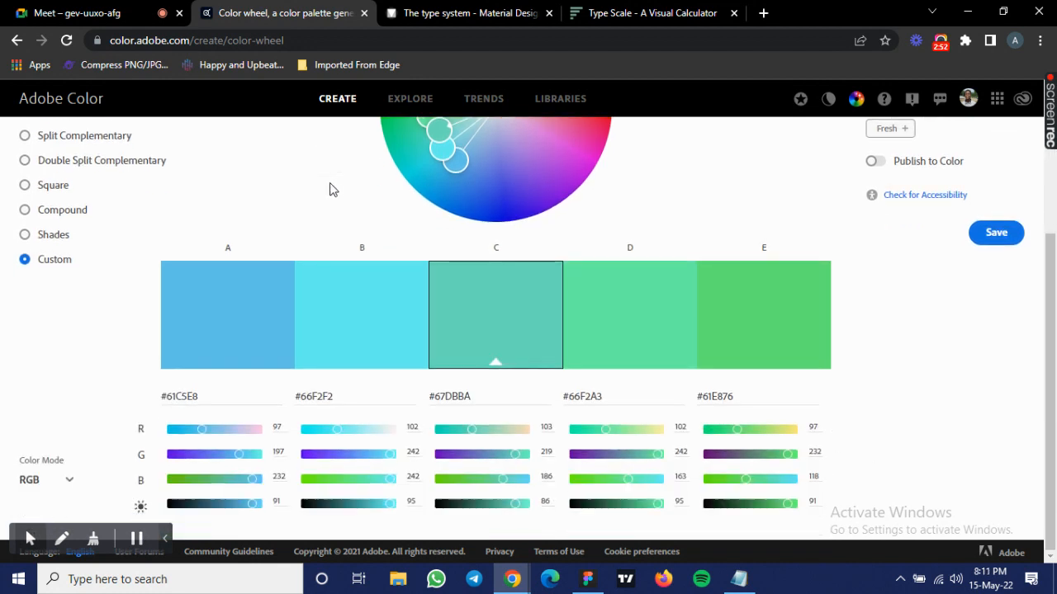
scroll(330, 189, up, 2)
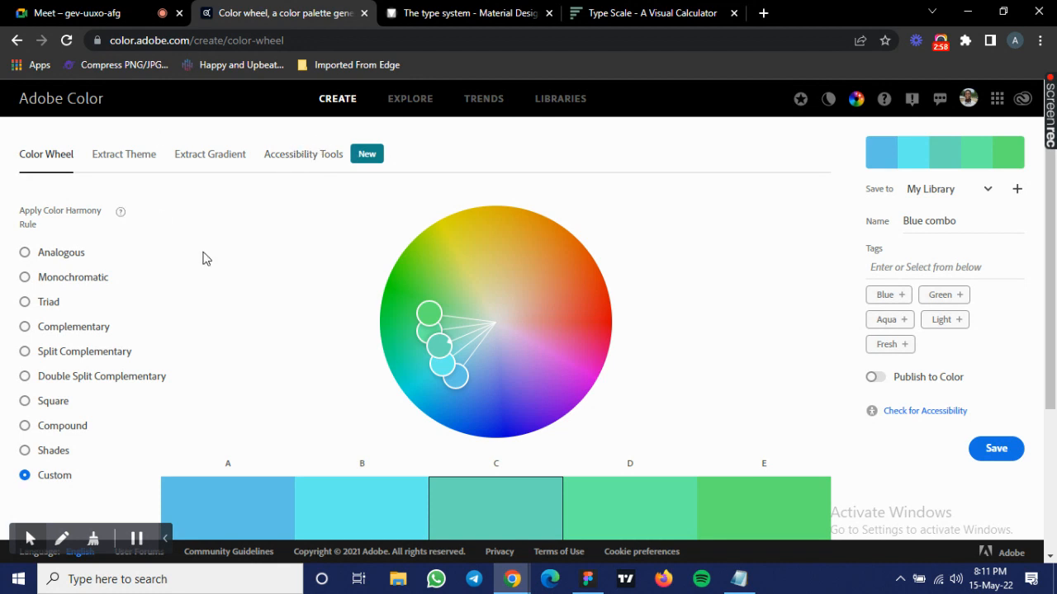
scroll(244, 248, down, 2)
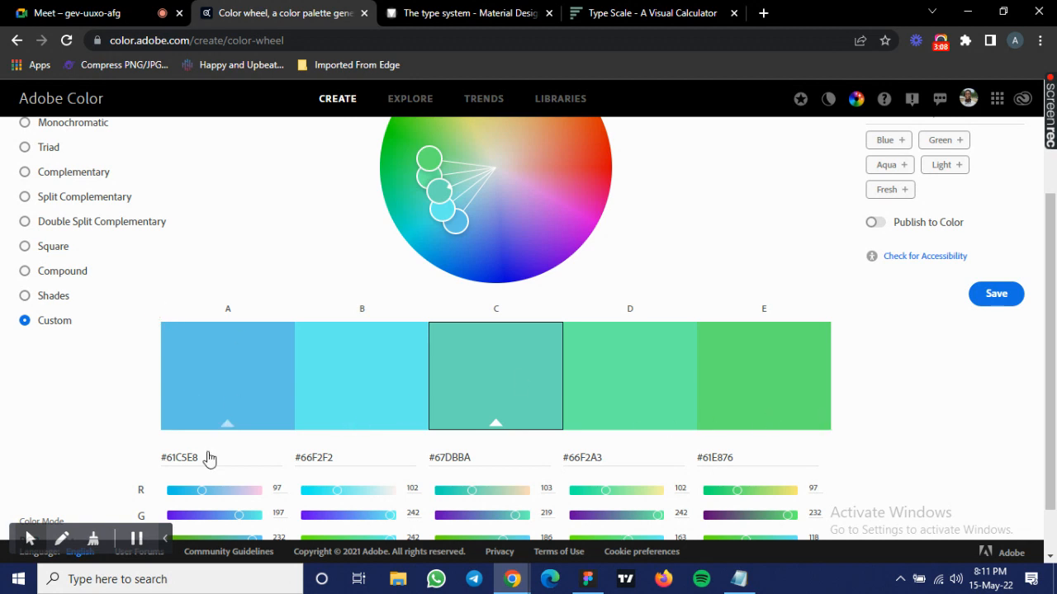
scroll(212, 457, down, 1)
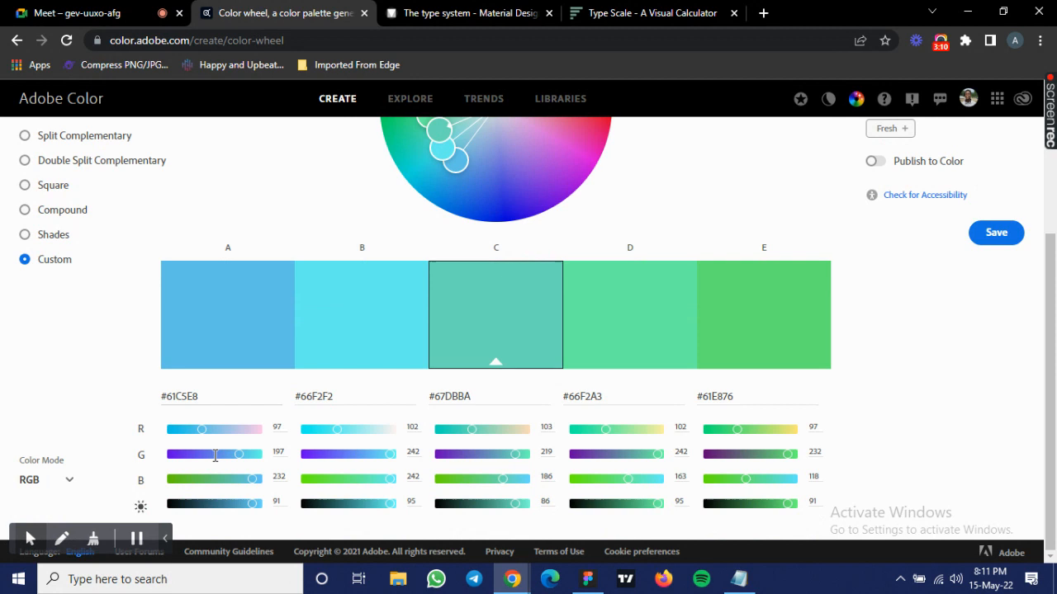
click(65, 486)
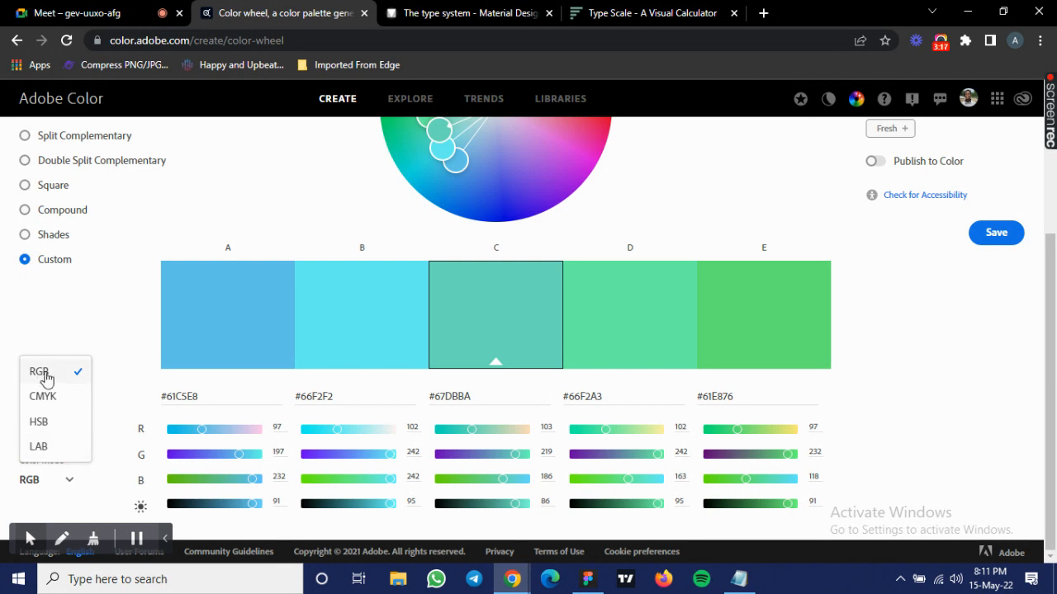
click(101, 321)
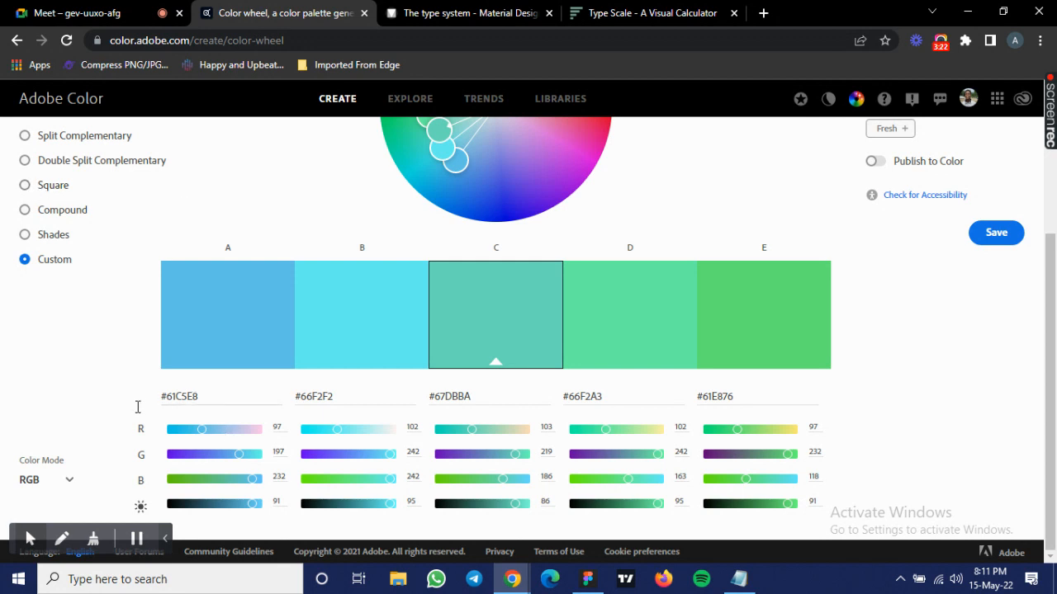
Select the hex code of palette colour A, check the Figma file, and return to Adobe Color.
click(234, 388)
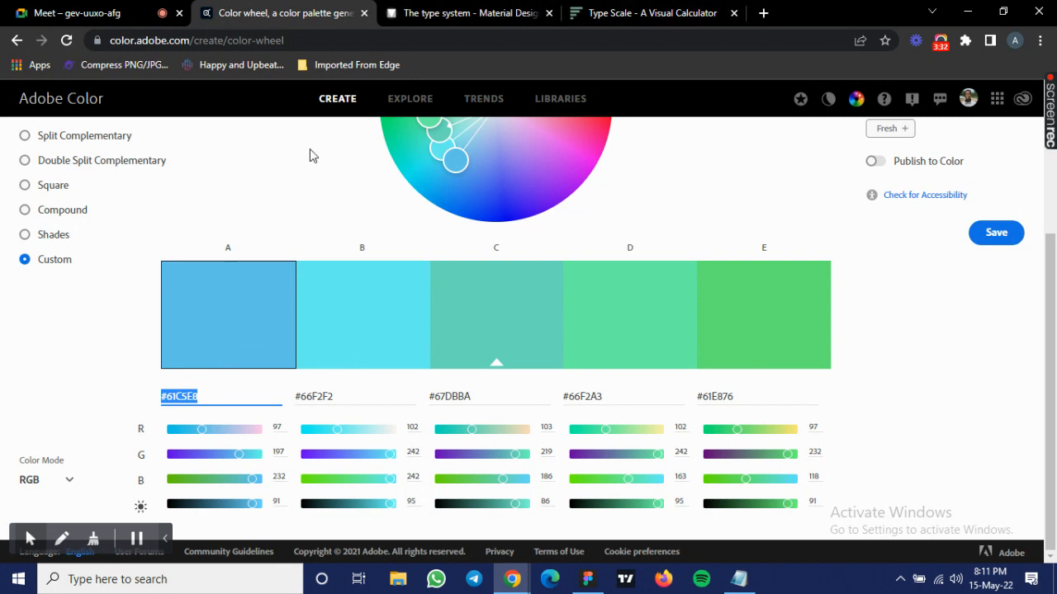
click(589, 580)
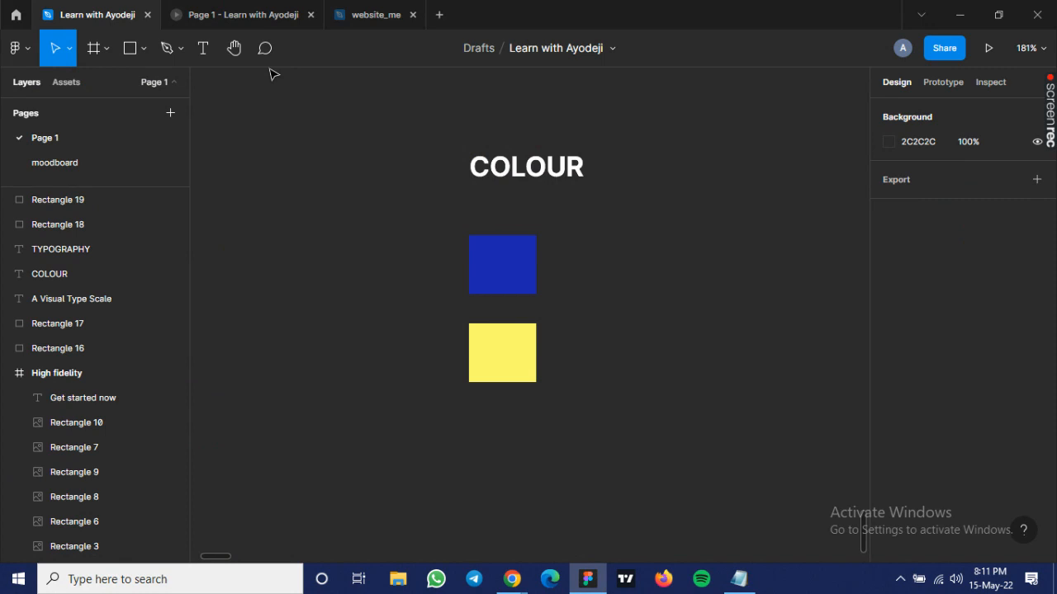
mouse_move(513, 580)
click(355, 499)
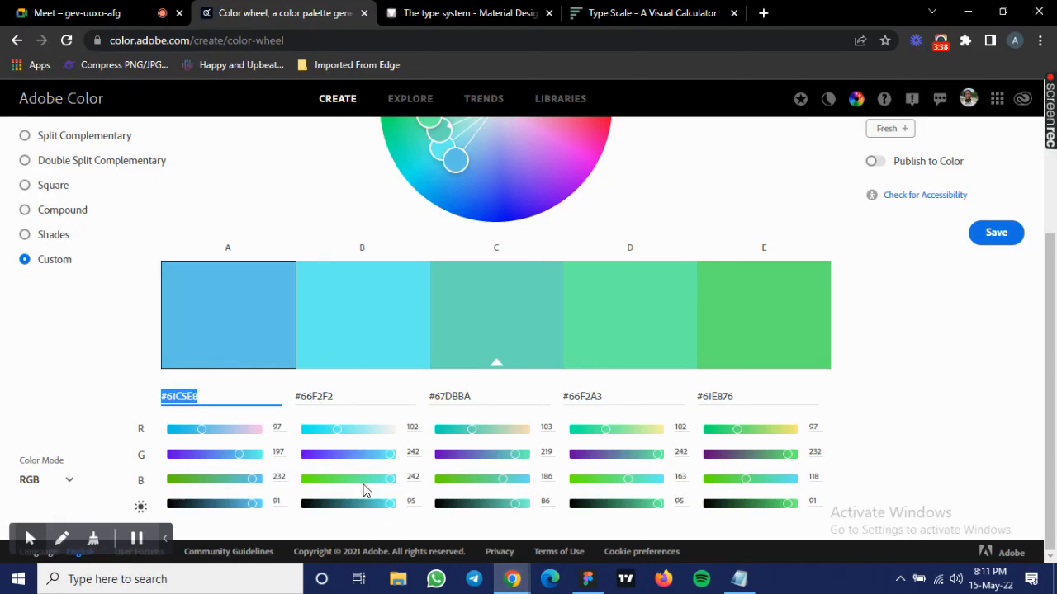
click(900, 366)
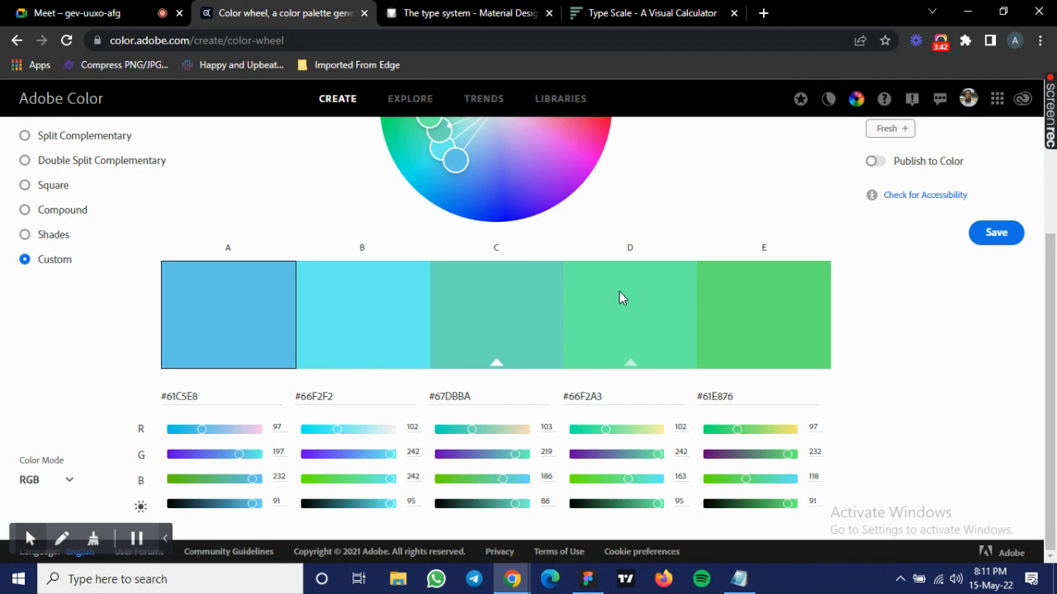
Apply the Analogous harmony rule and spread the wheel markers until colour E is orange #EBA663.
scroll(583, 229, up, 3)
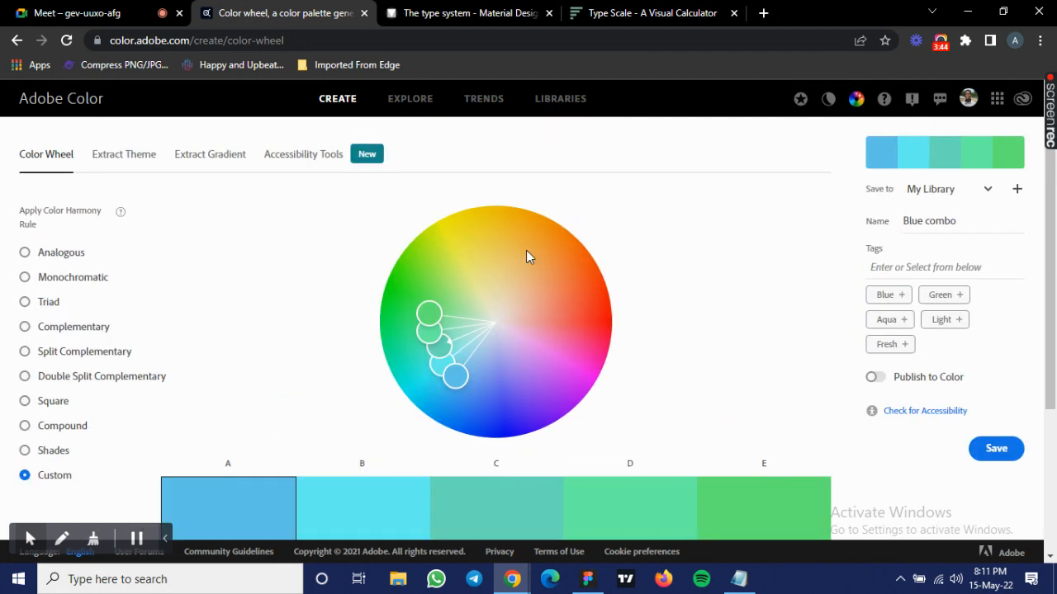
click(26, 254)
drag(424, 316, 446, 279)
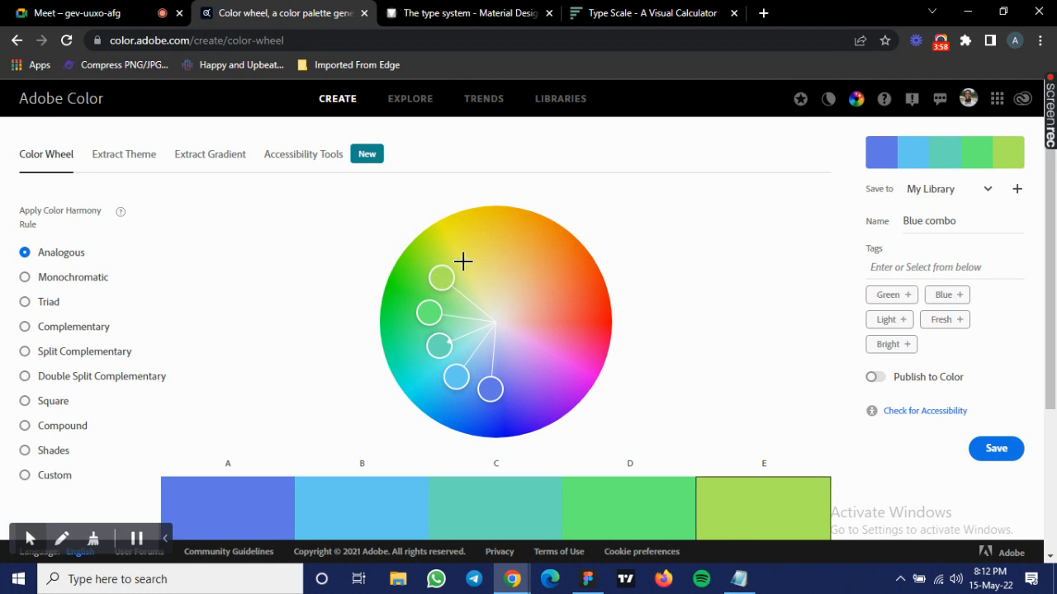
click(538, 273)
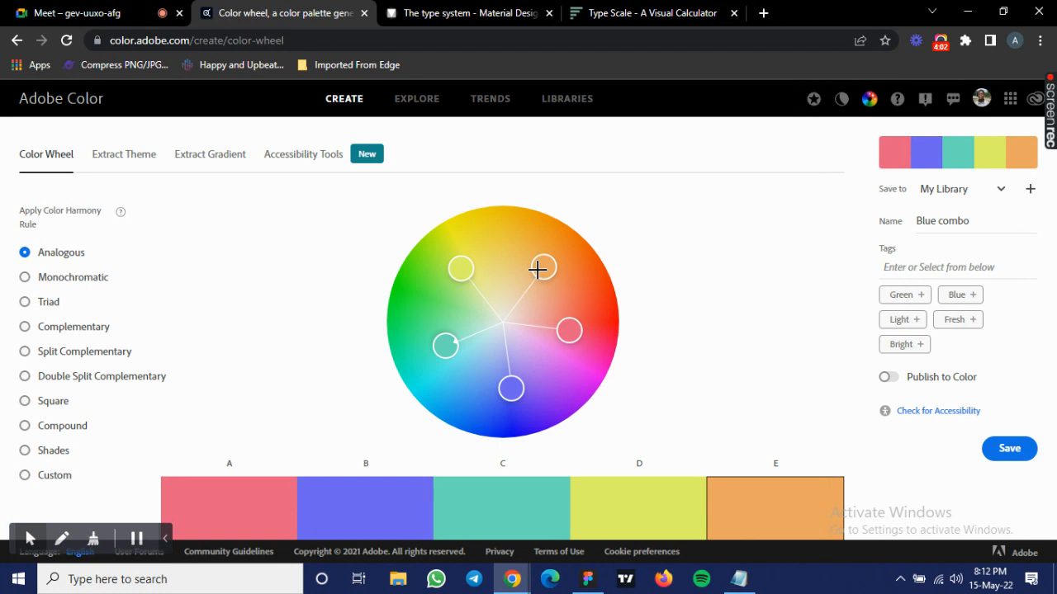
Apply the Monochromatic harmony rule to the palette.
scroll(124, 195, down, 1)
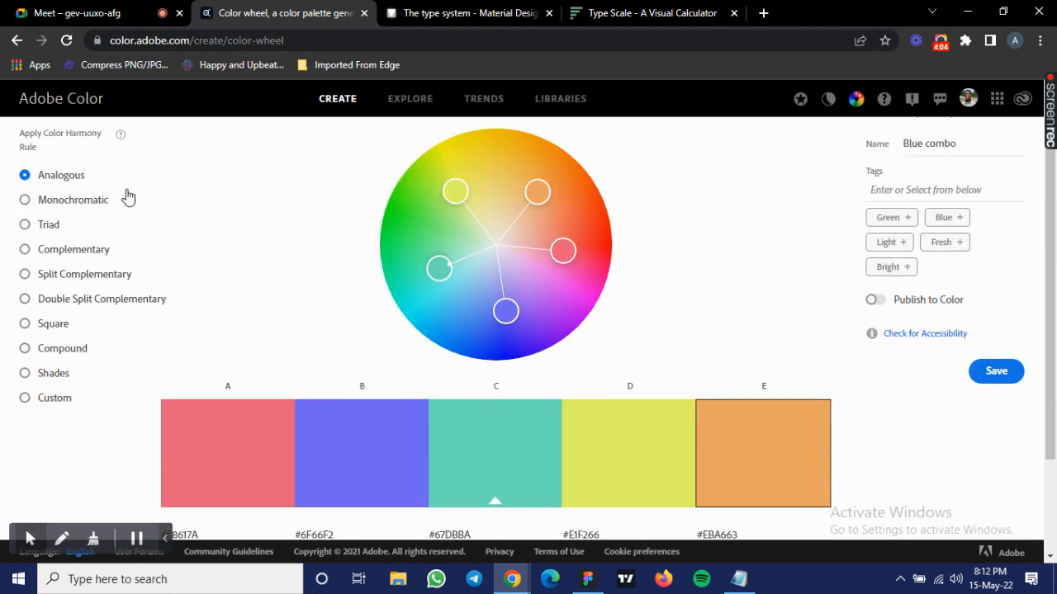
click(40, 206)
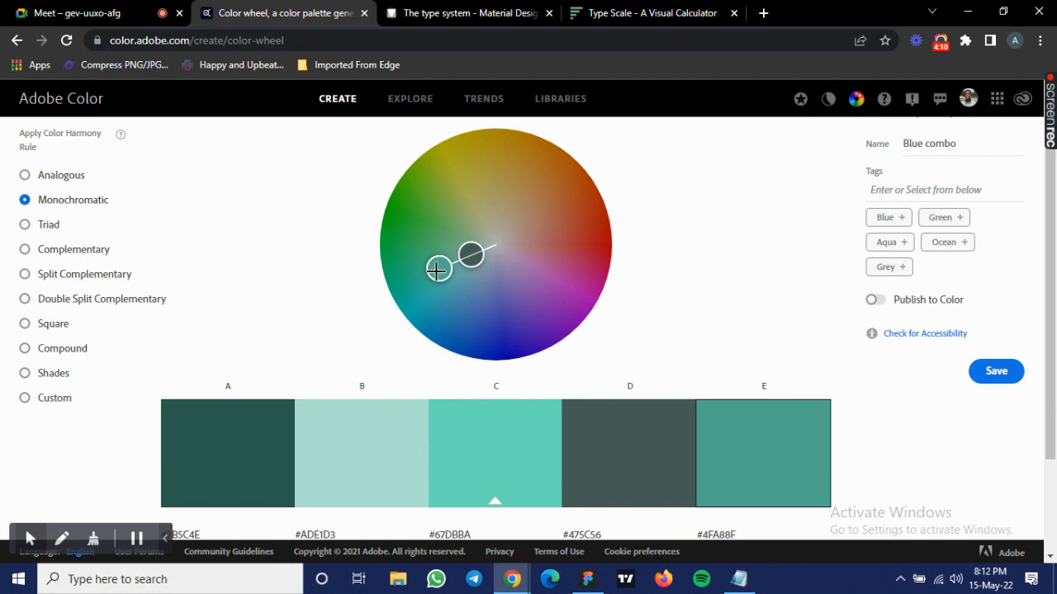
Shift the Monochromatic palette's base hue on the colour wheel to green and then to red, making colour C #DB2612.
click(428, 209)
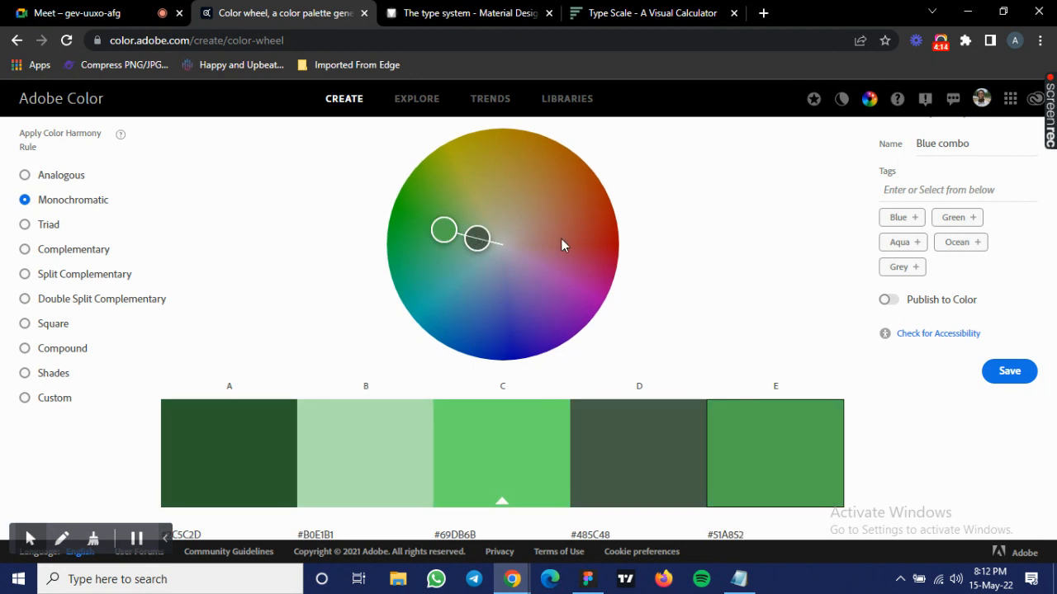
click(611, 230)
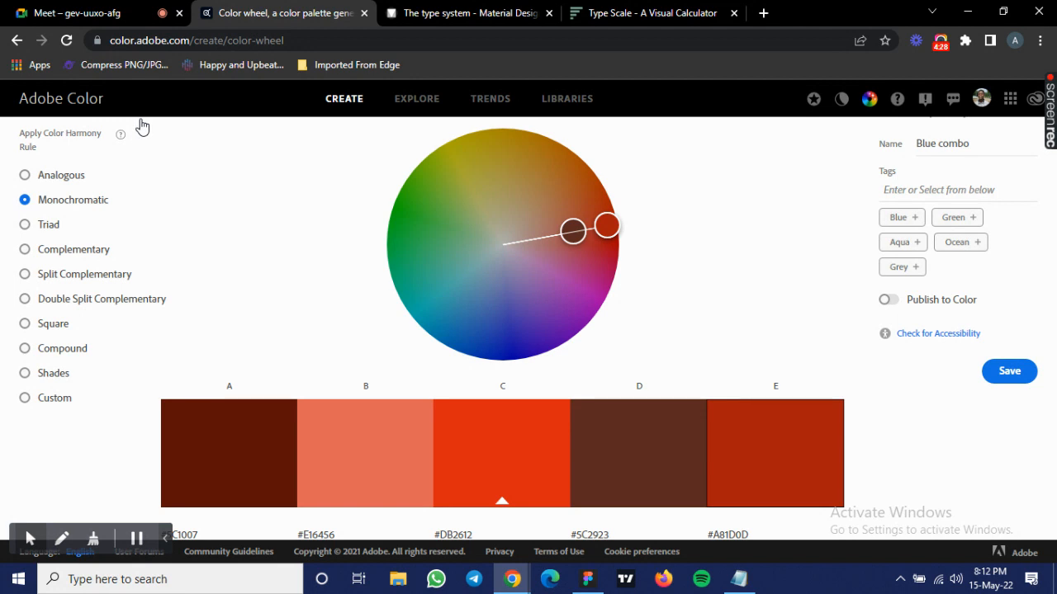
Switch to the Google Meet call, admit the waiting participant, and return to Adobe Color.
click(98, 21)
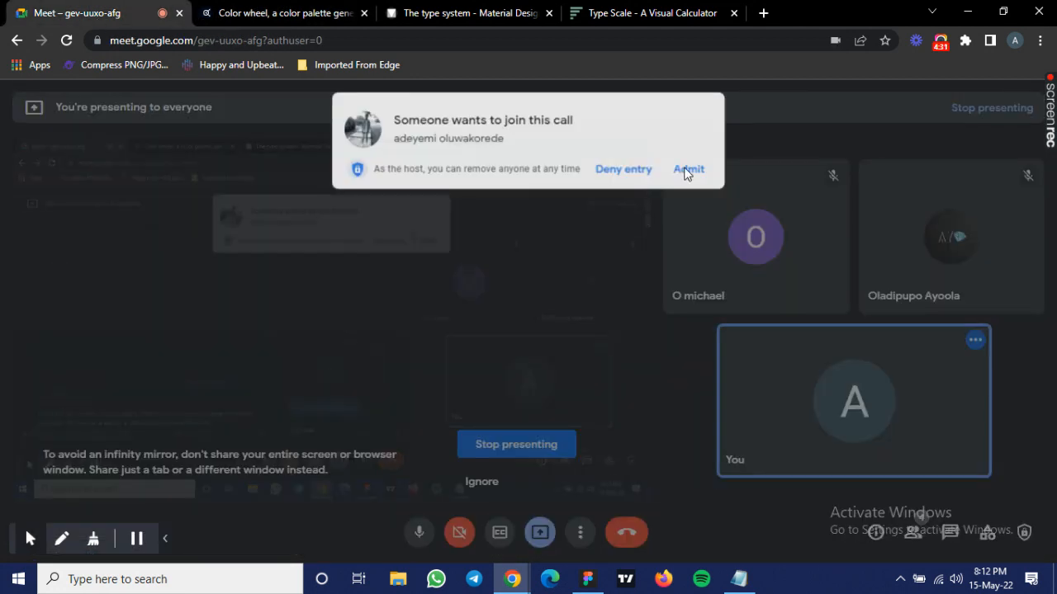
click(688, 169)
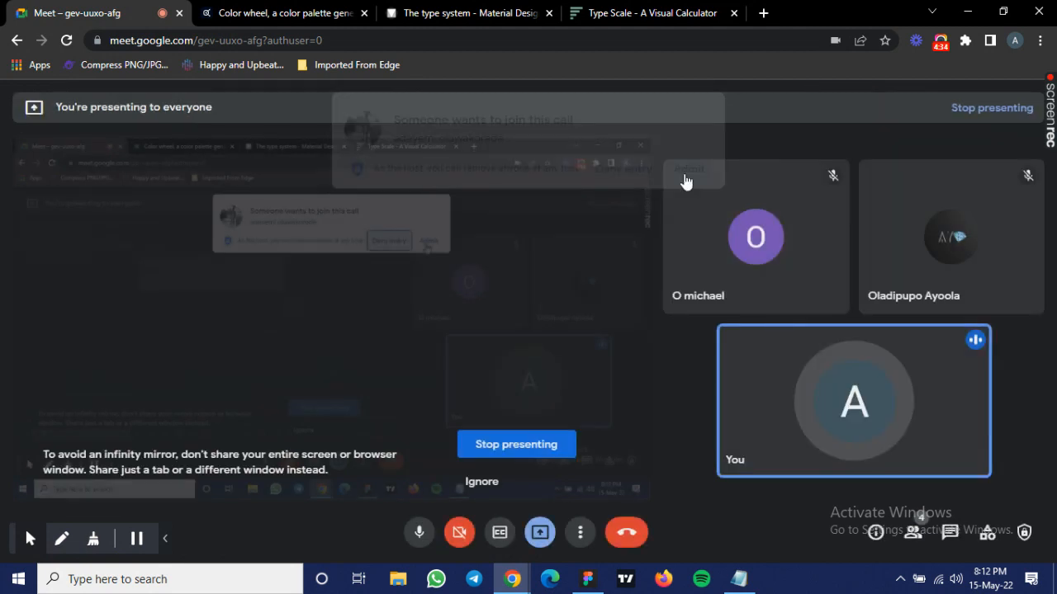
mouse_move(683, 173)
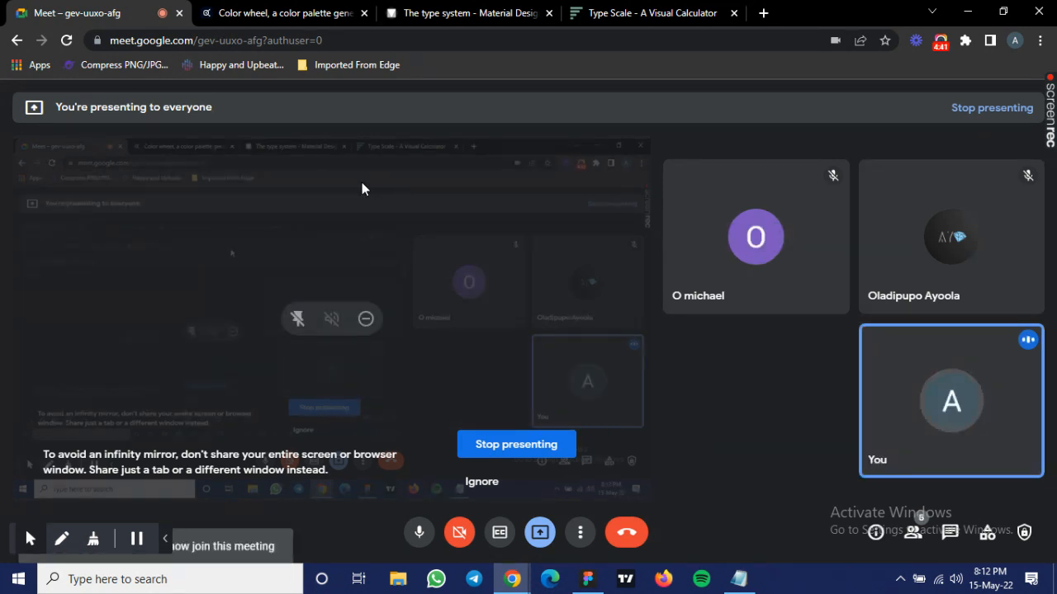
click(277, 15)
Apply the Triad harmony rule and move the base marker until colour C is purple #5923DB.
click(25, 226)
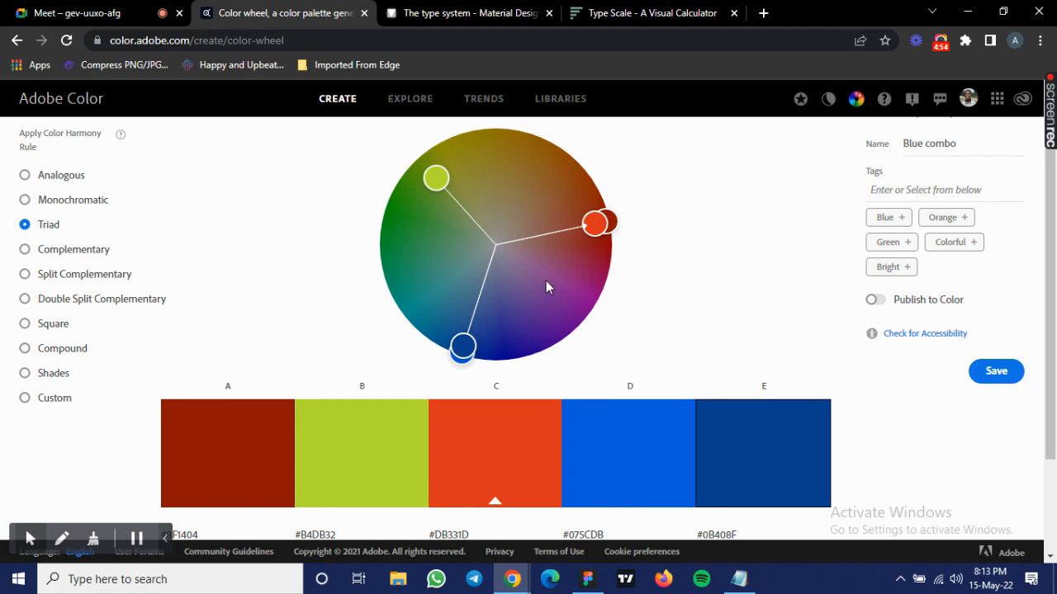
click(531, 335)
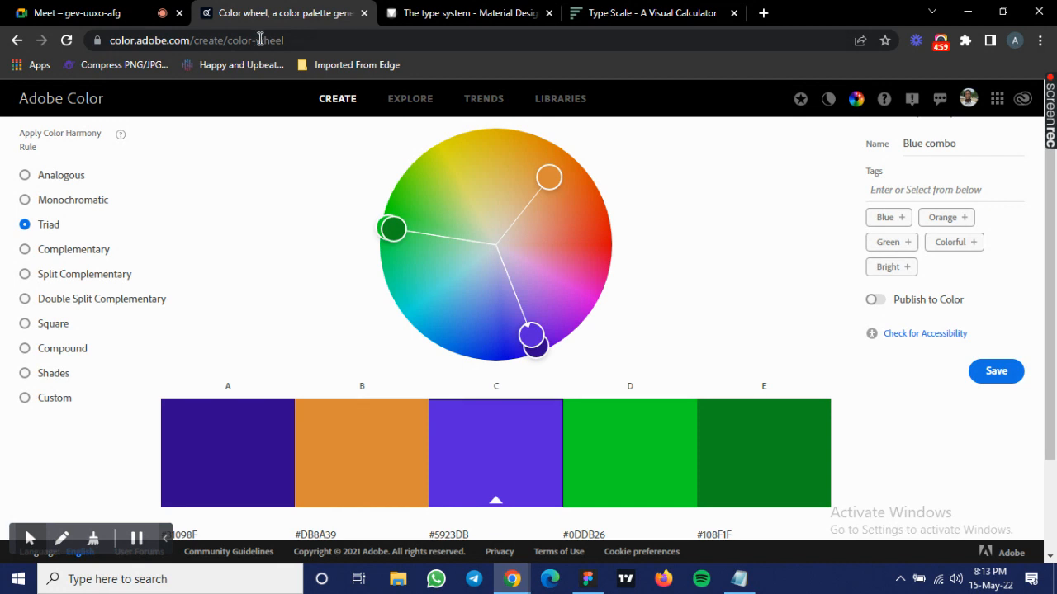
Check the Google Meet call, return to Adobe Color, and examine the Triad palette's swatches and hex codes.
click(91, 14)
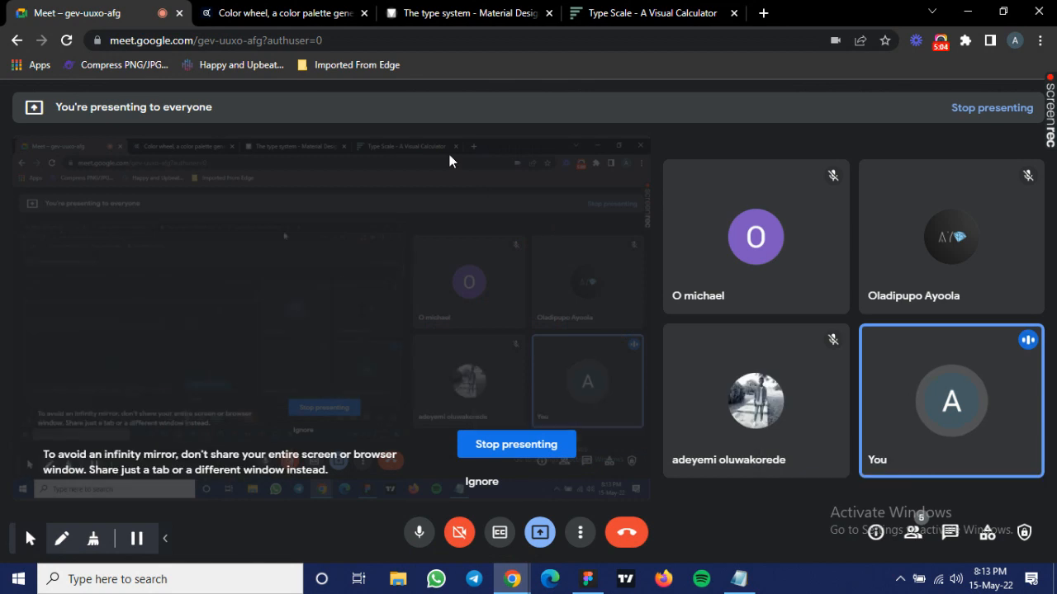
click(253, 27)
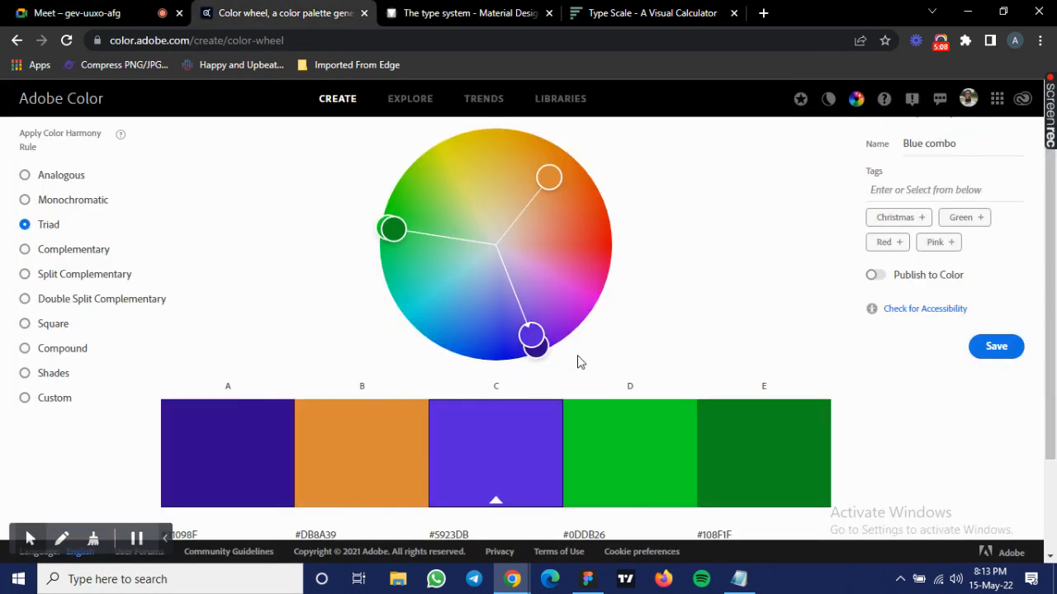
scroll(522, 369, down, 1)
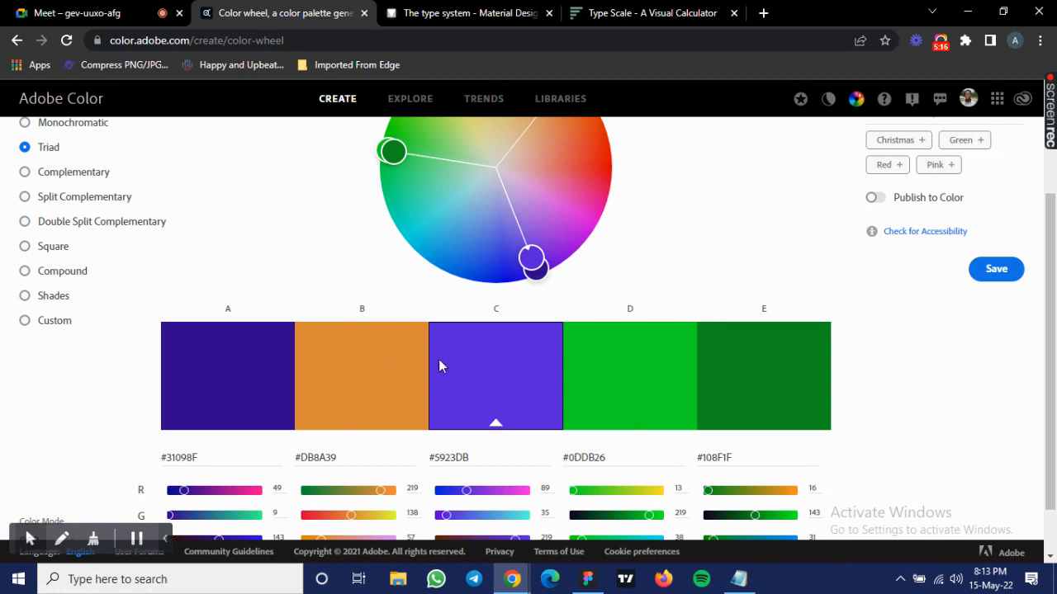
scroll(59, 259, up, 2)
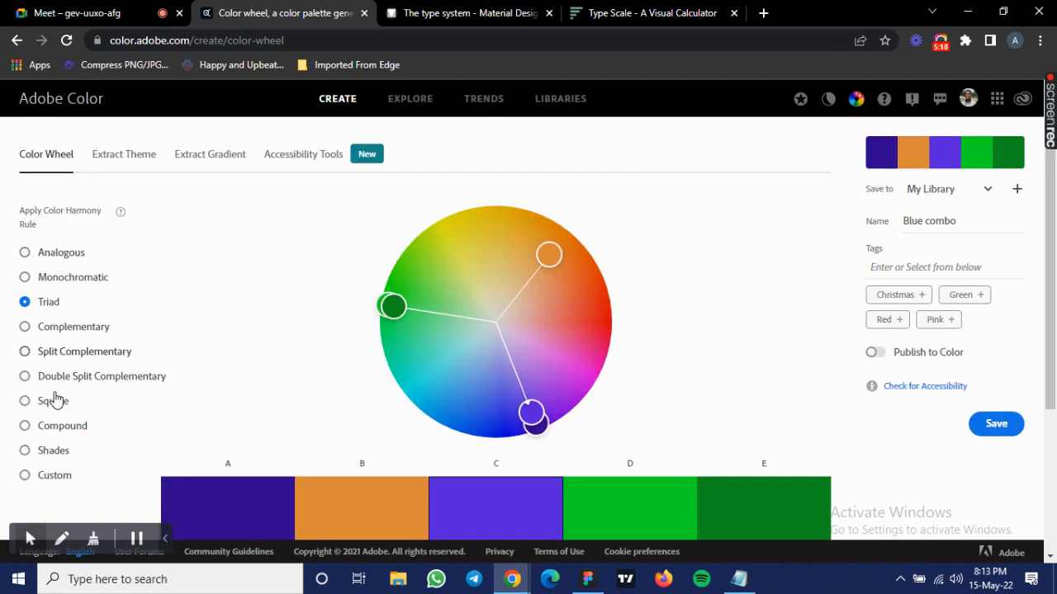
Apply the Custom harmony rule to the palette.
click(35, 481)
scroll(135, 165, down, 1)
scroll(184, 203, up, 1)
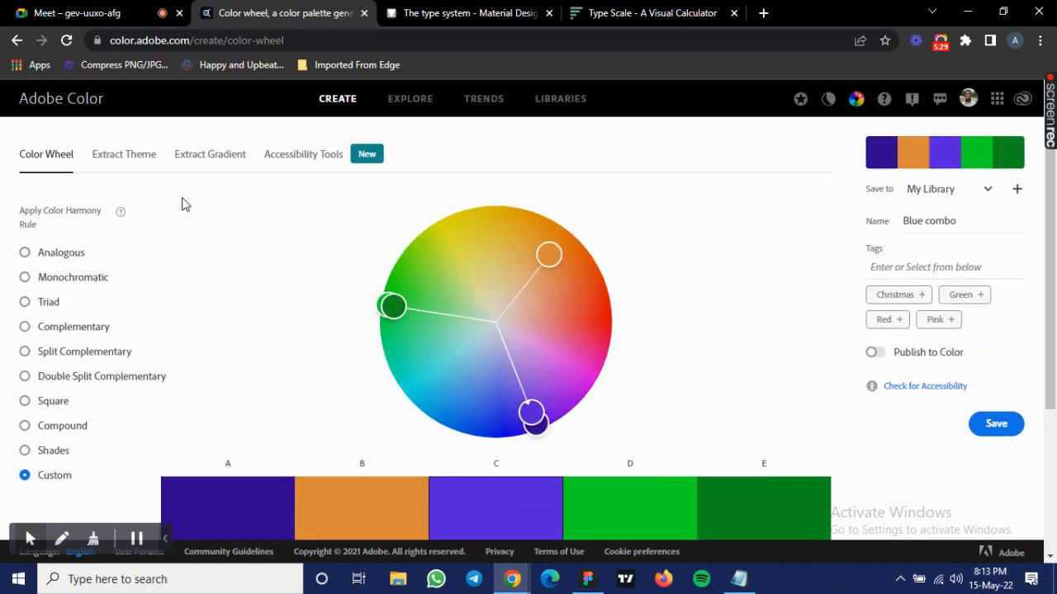
Extract a colour theme from the photo of the woman in the brown armchair, stored in the ME folder's images subfolder.
click(142, 156)
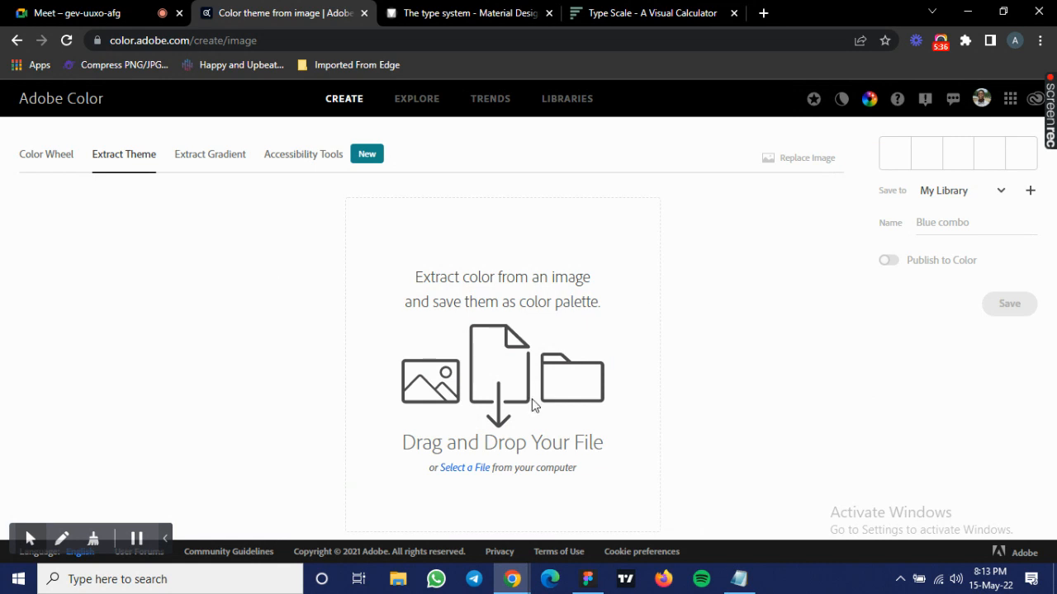
click(468, 468)
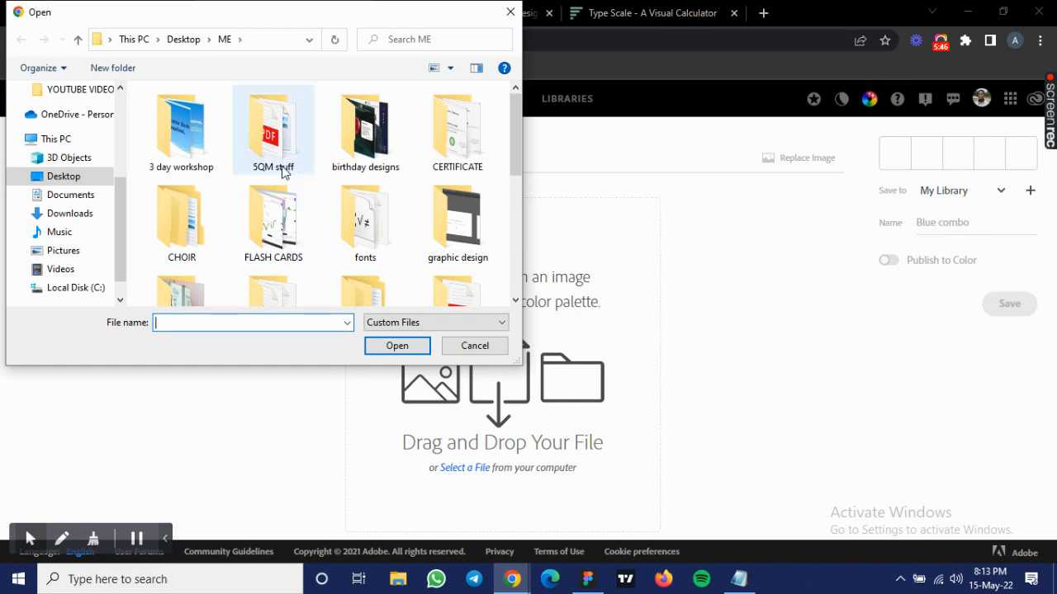
scroll(273, 157, down, 3)
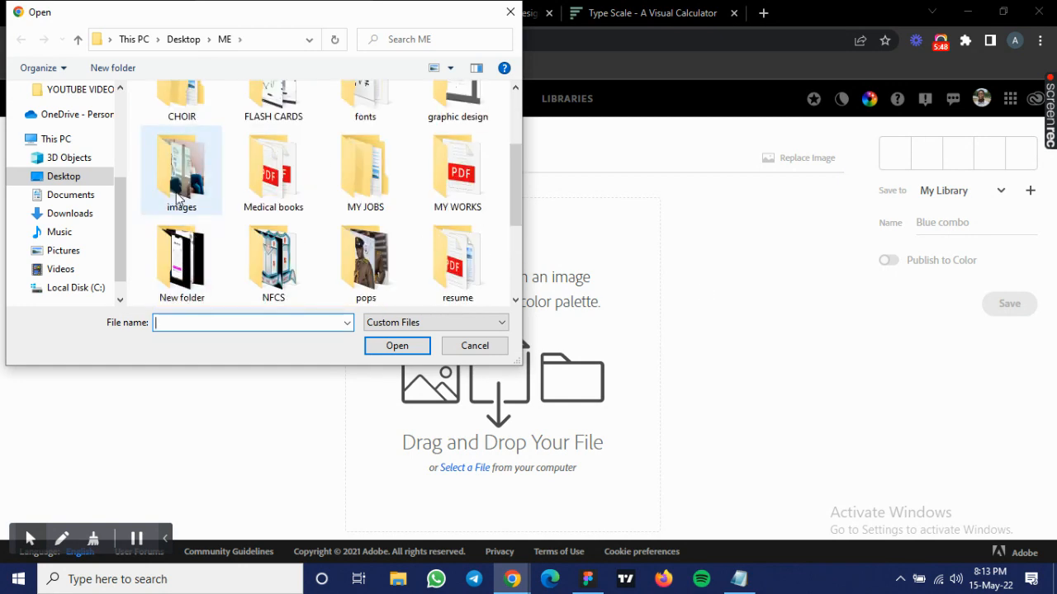
click(177, 198)
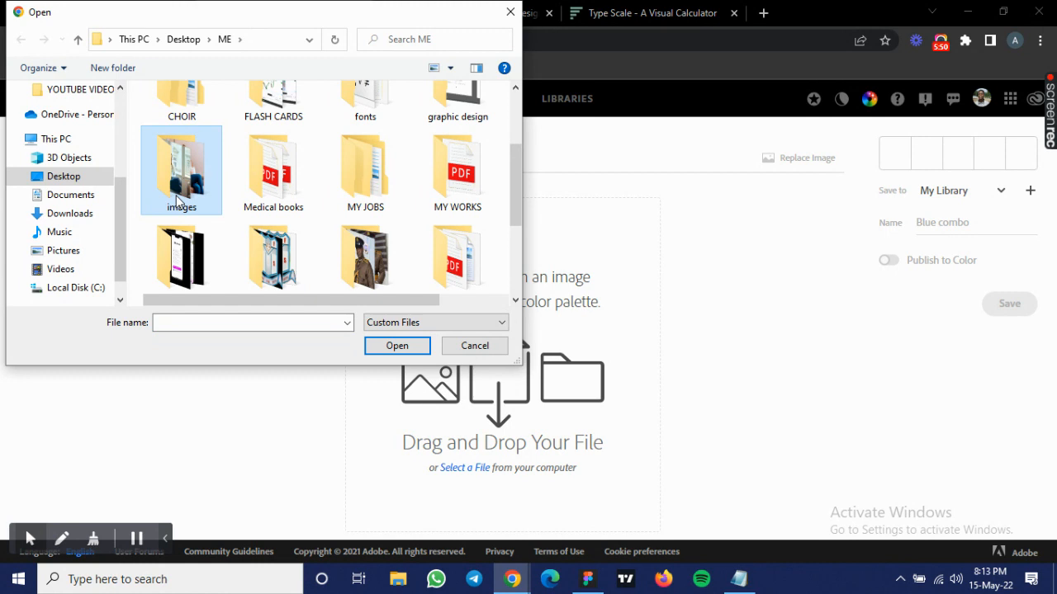
double_click(178, 200)
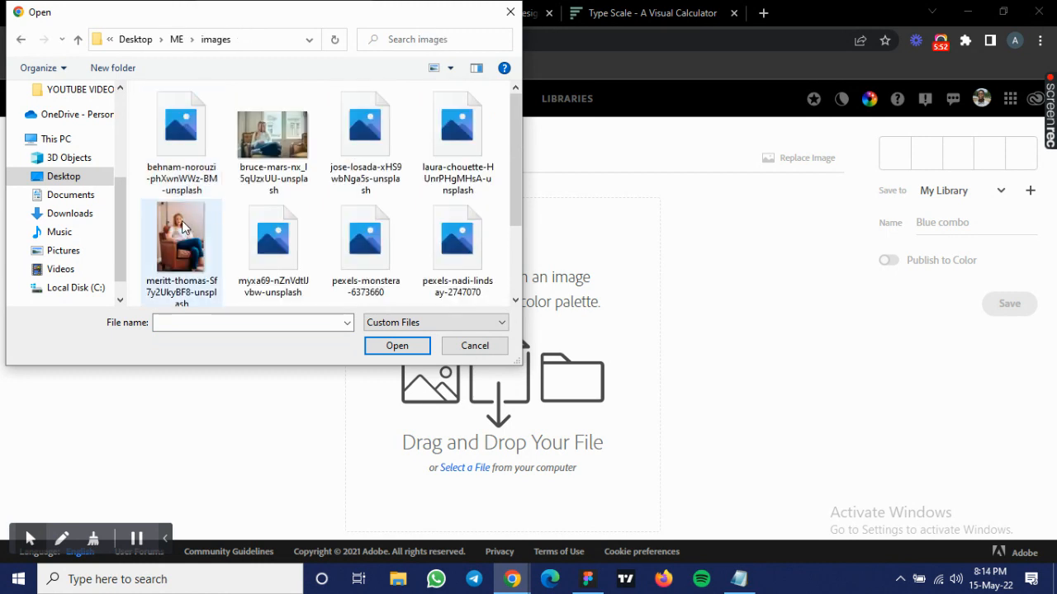
click(182, 229)
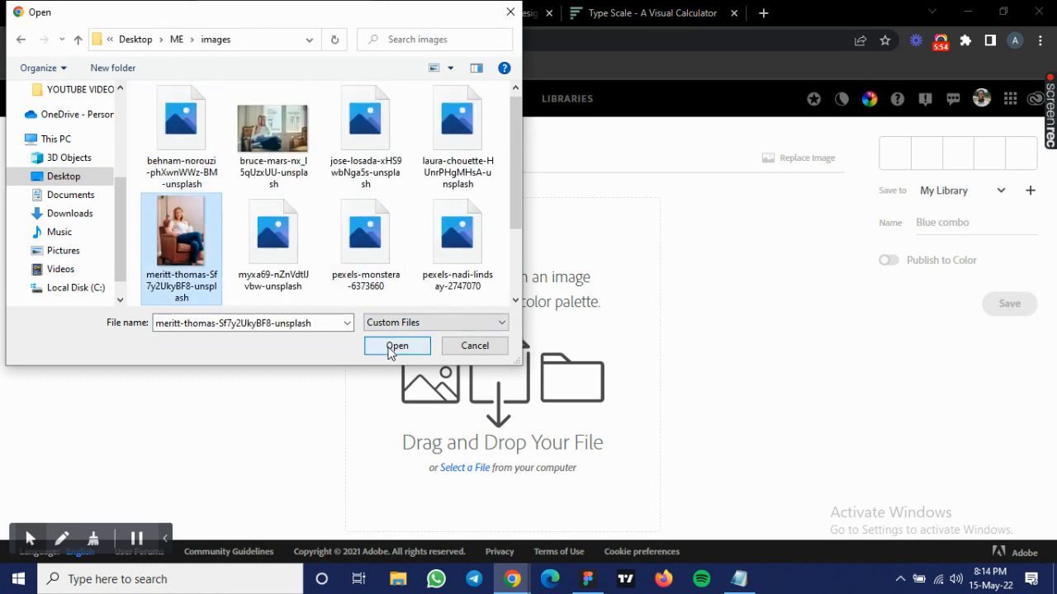
click(393, 347)
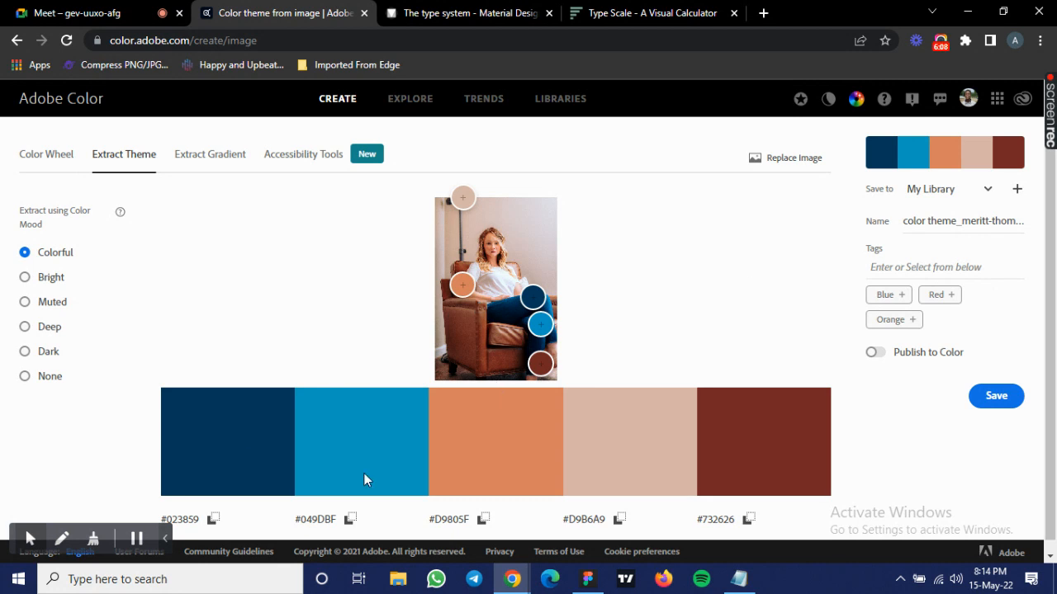
Move the photo's orange sampling marker onto the brown leather armchair to sample #73342D as the third colour.
scroll(285, 437, down, 1)
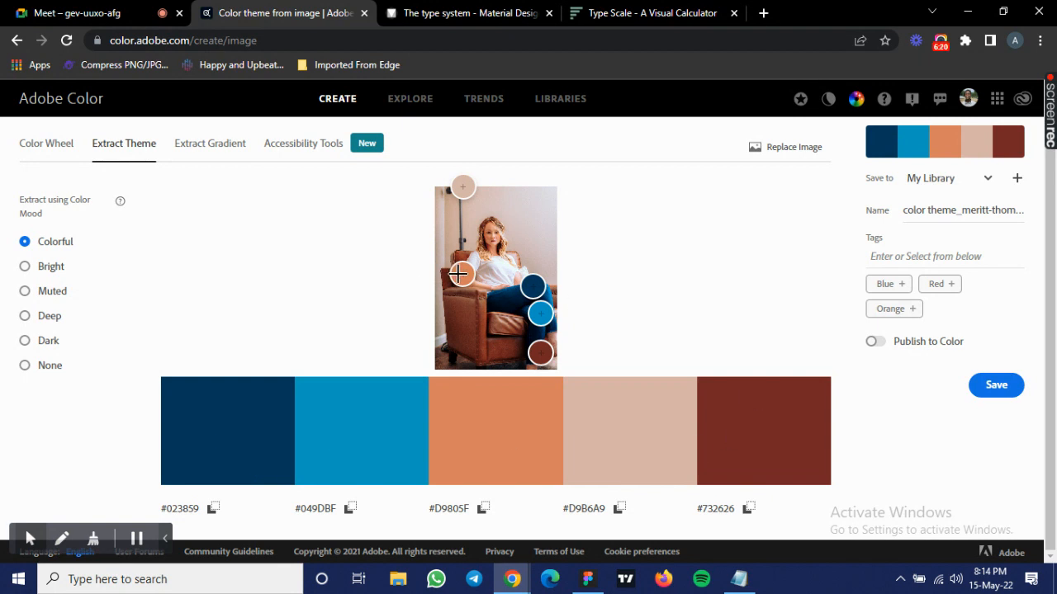
drag(460, 274, 465, 307)
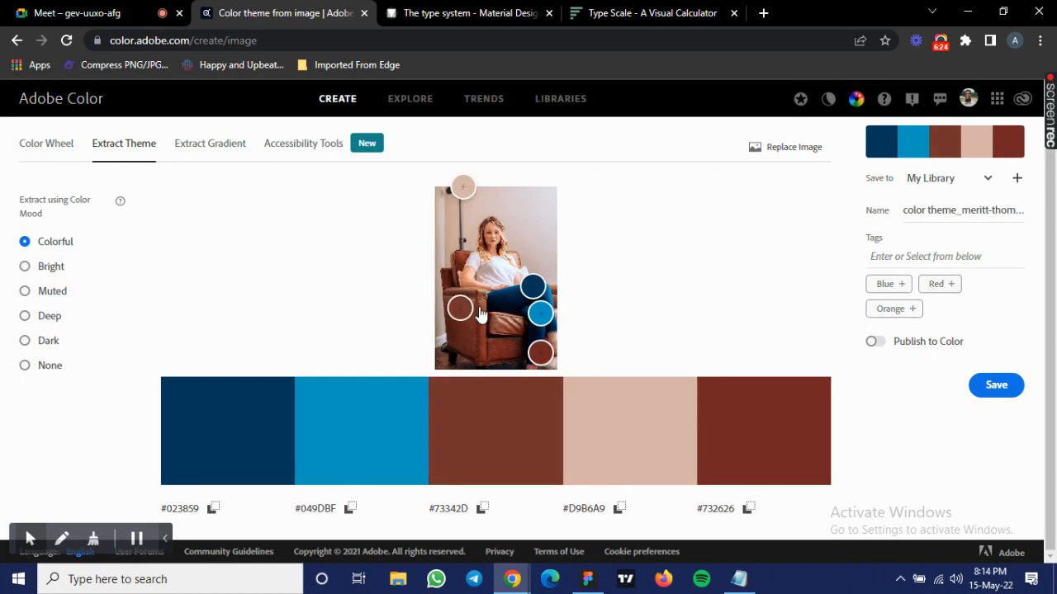
Compare the Bright, Muted, Deep, Dark and None colour moods on the extracted theme, and return to Colorful.
click(51, 267)
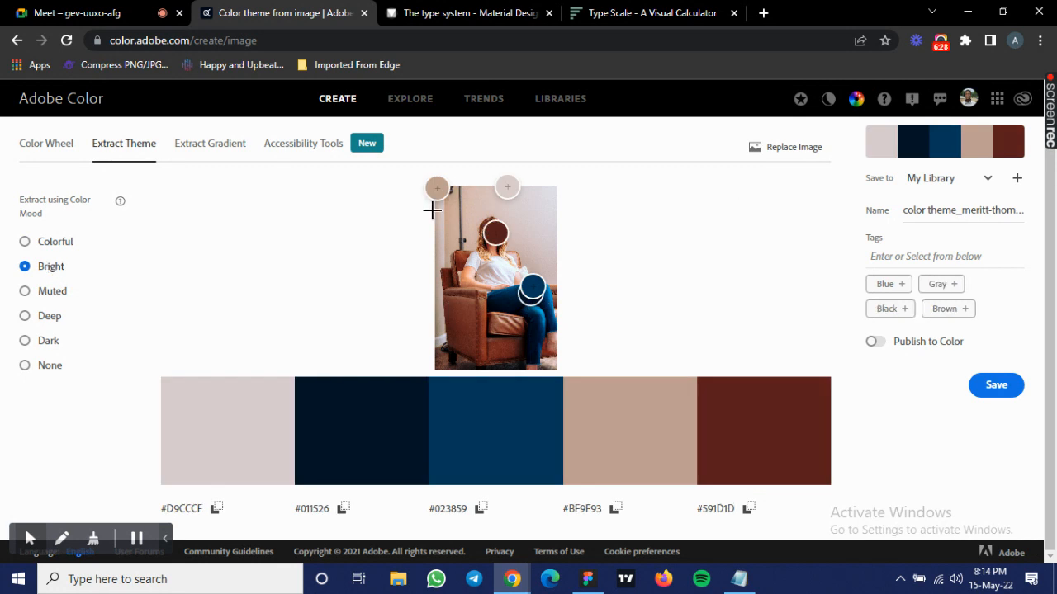
click(49, 294)
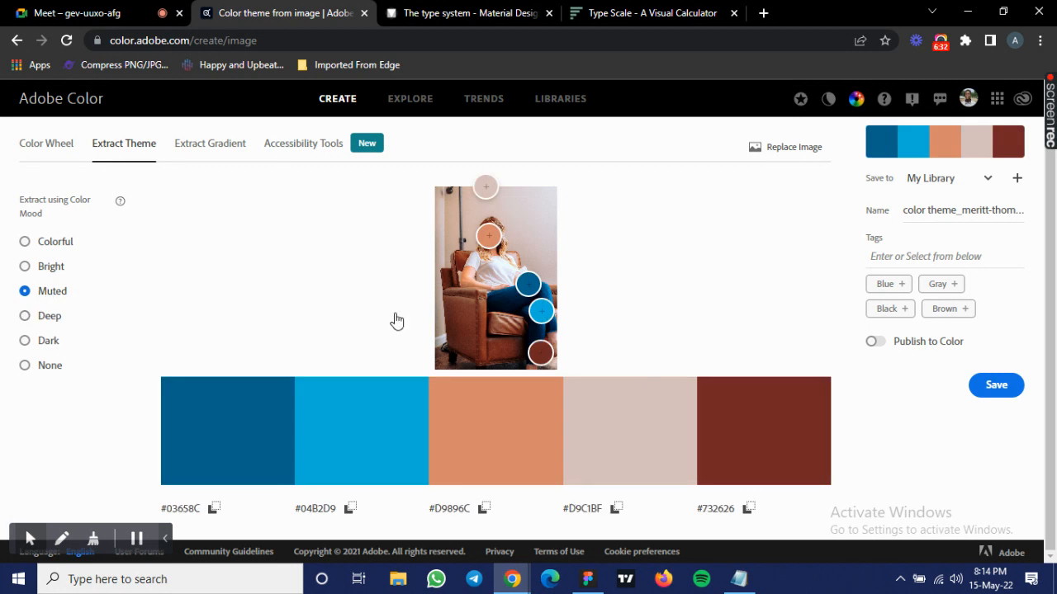
click(41, 322)
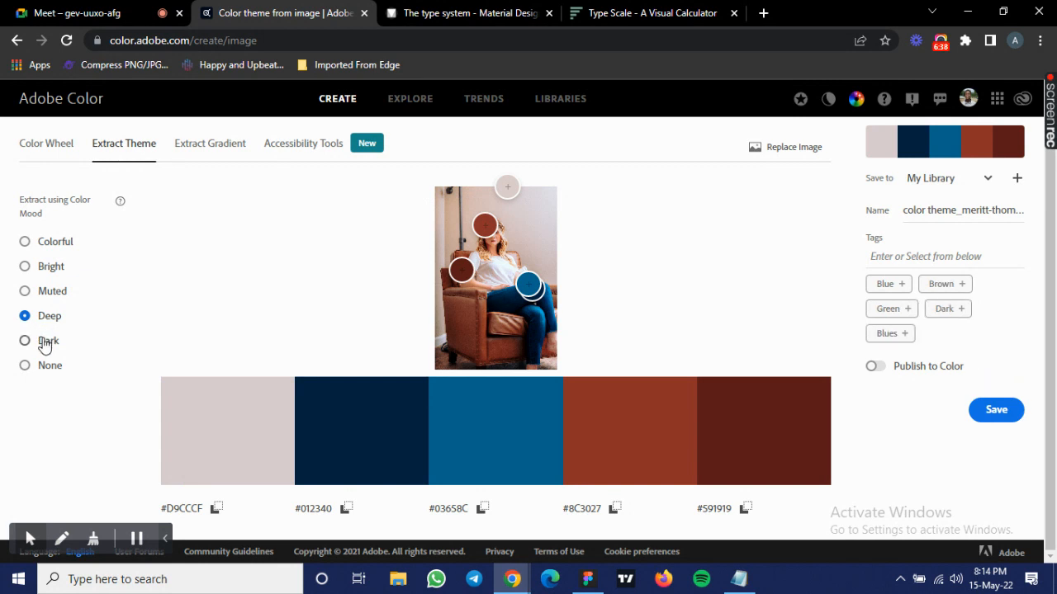
click(45, 345)
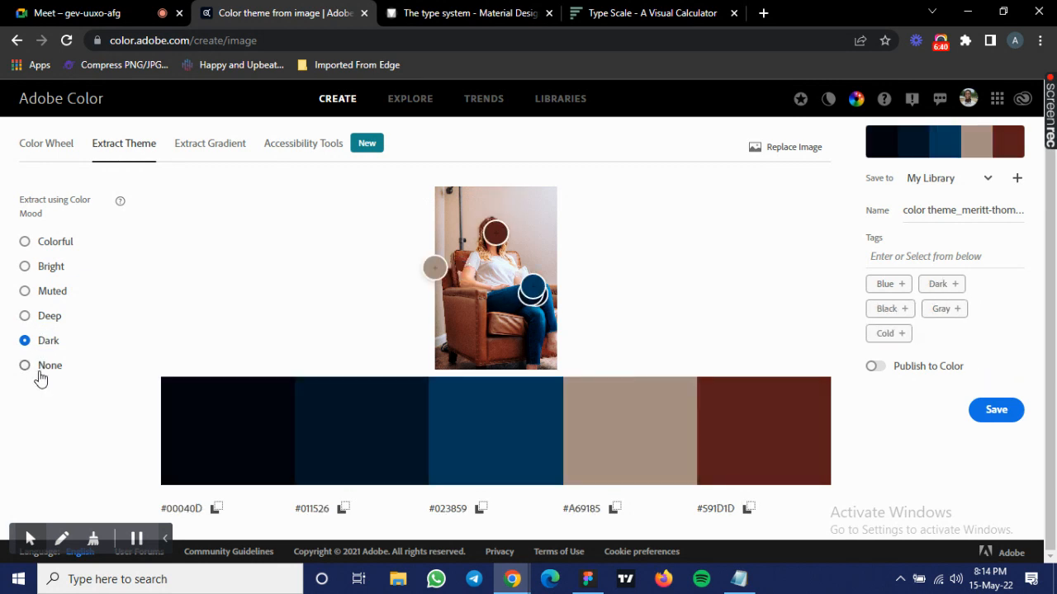
click(40, 376)
click(40, 246)
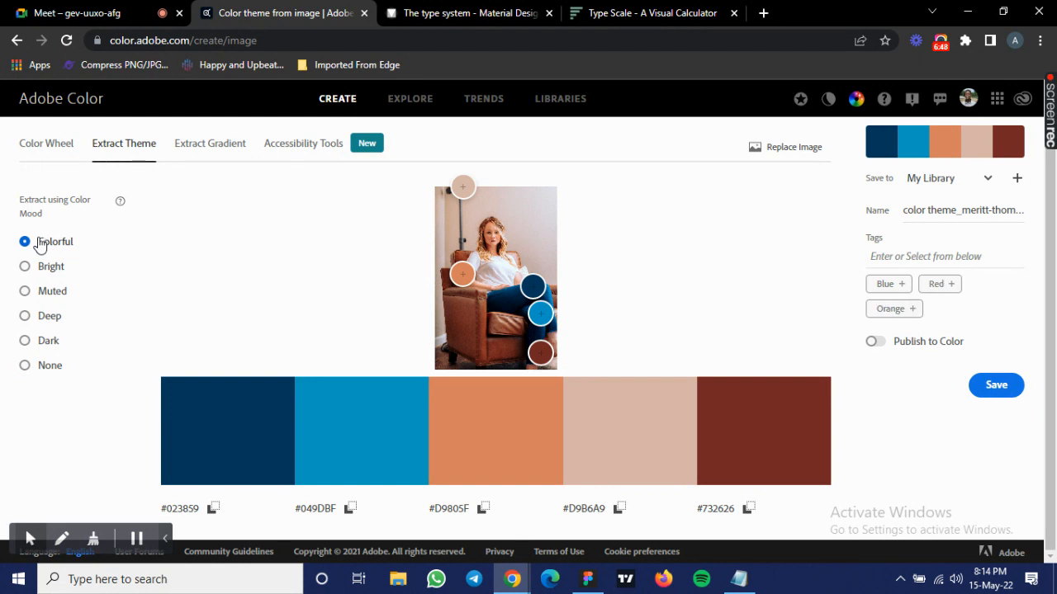
Admit the new participant waiting in the Google Meet call and return to the extracted theme in Adobe Color.
click(79, 18)
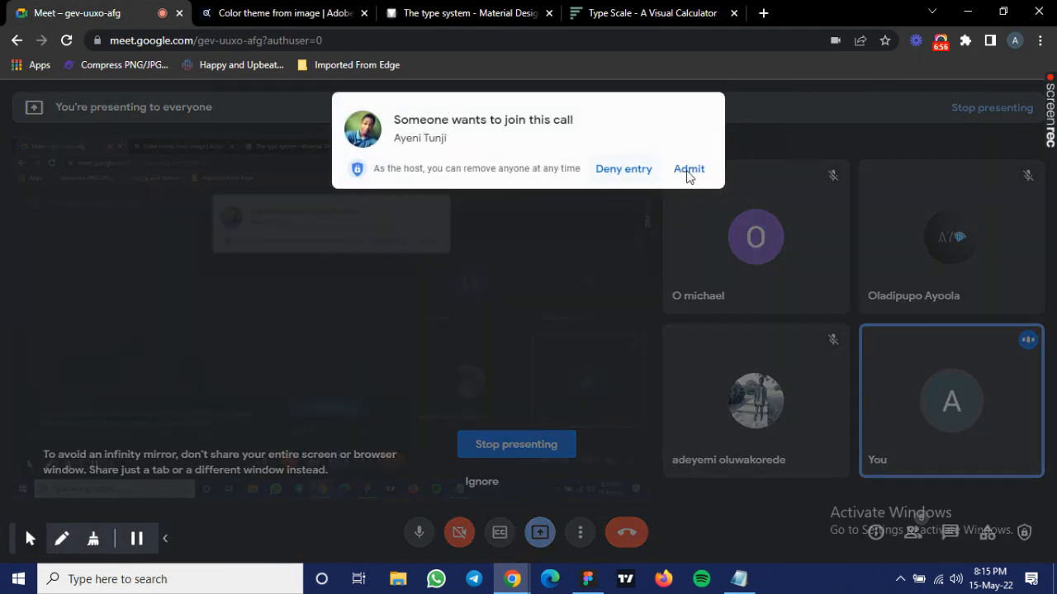
click(688, 170)
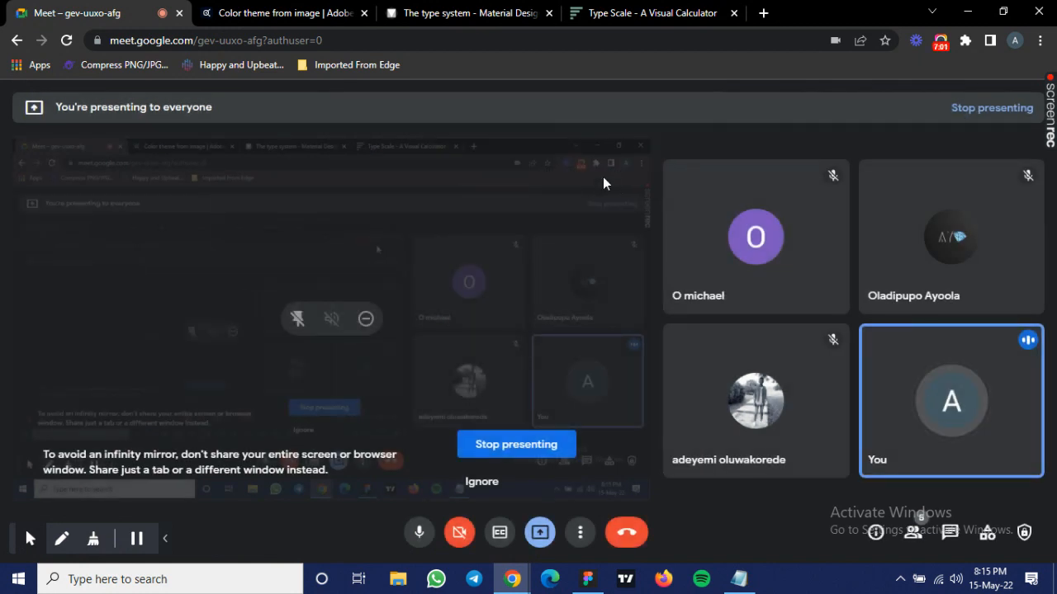
click(258, 12)
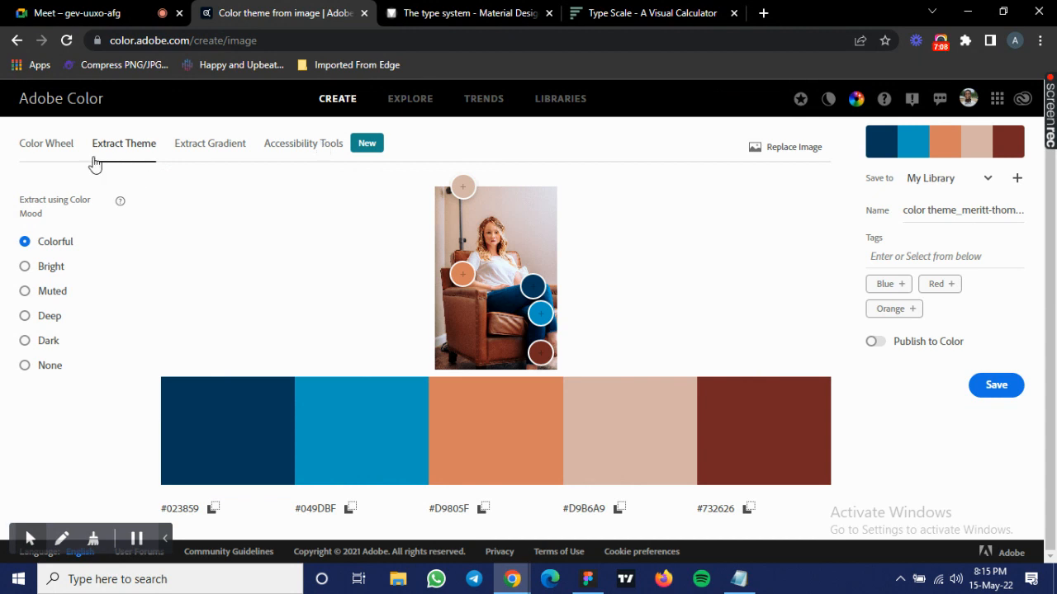
Open the Extract Gradient tool and look over its image upload area.
click(208, 145)
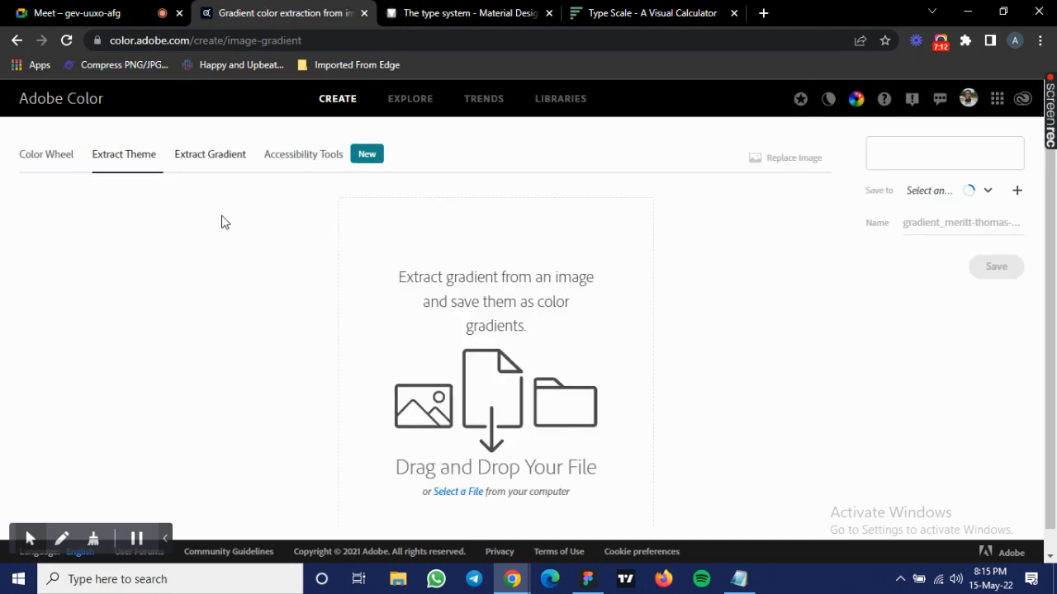
scroll(361, 348, down, 1)
scroll(363, 348, up, 1)
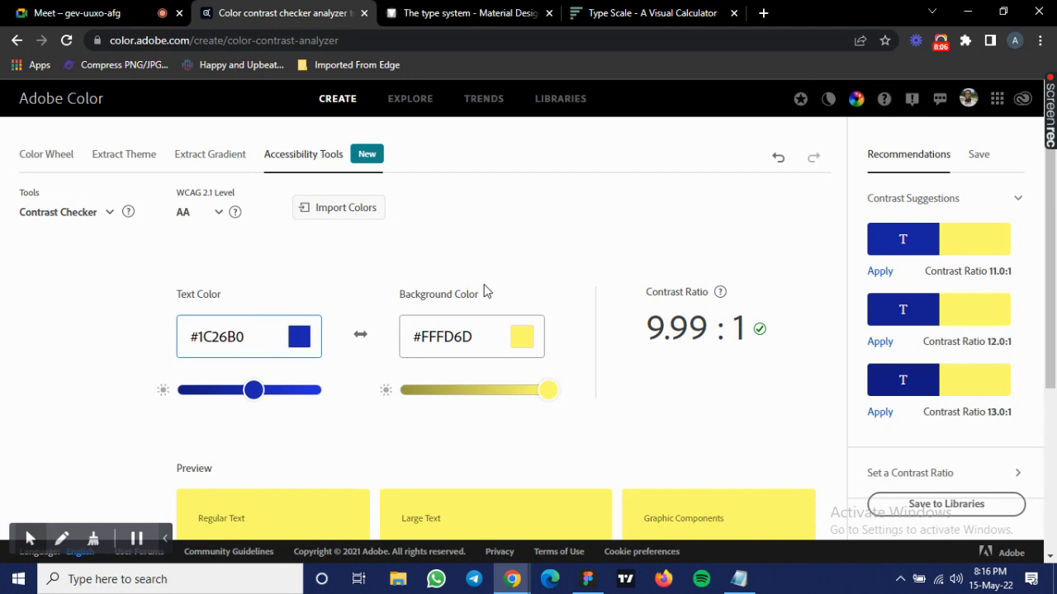
Examine the contrast checker's text and background colours, contrast ratio, suggestions, and the regular text, large text and graphic previews.
scroll(430, 279, down, 2)
scroll(430, 279, up, 2)
scroll(446, 306, down, 1)
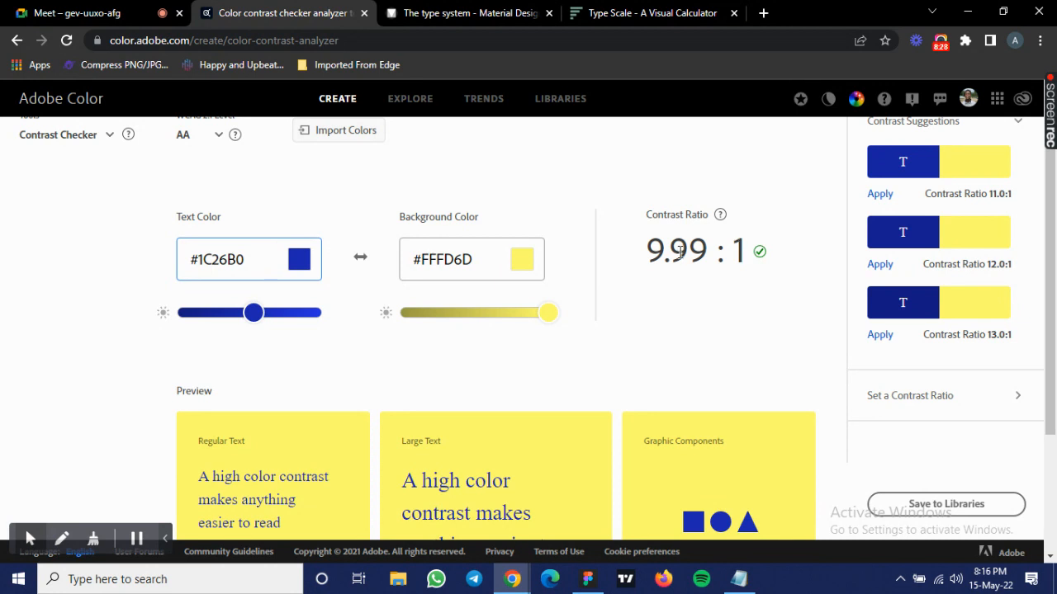
scroll(512, 196, down, 3)
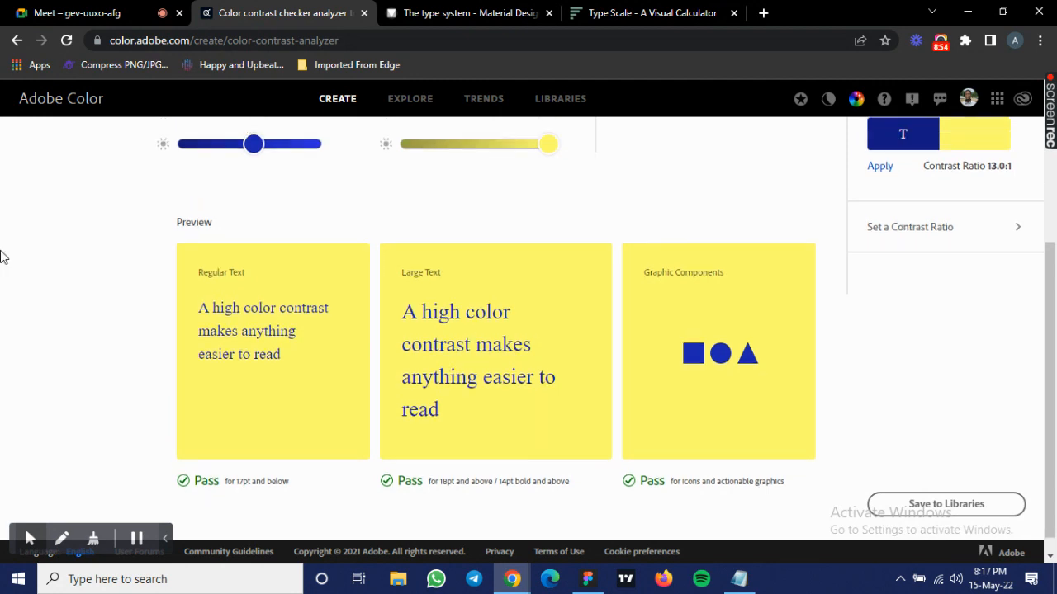
scroll(129, 269, up, 3)
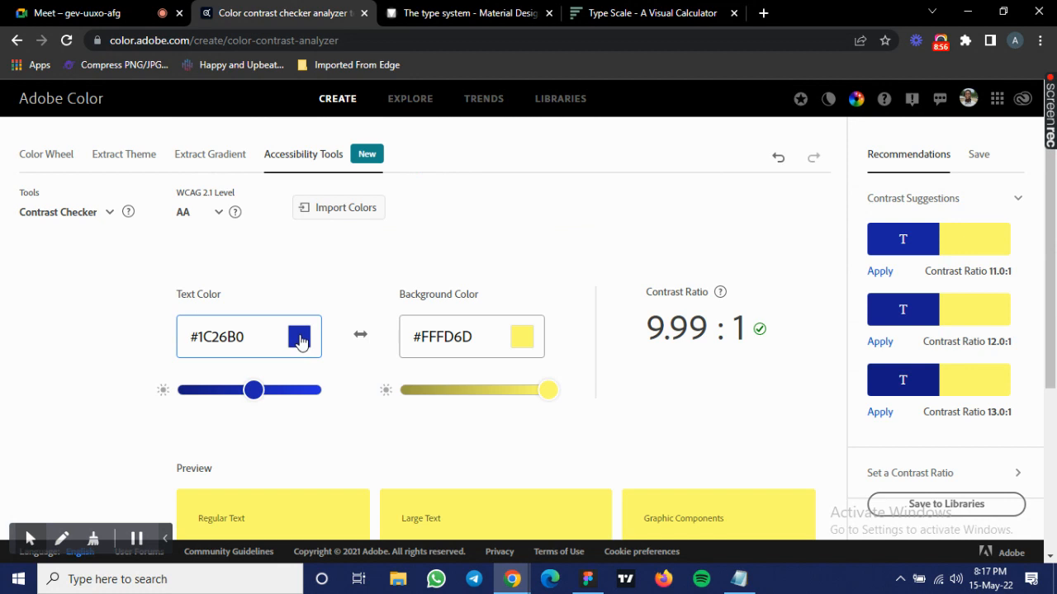
scroll(300, 342, down, 1)
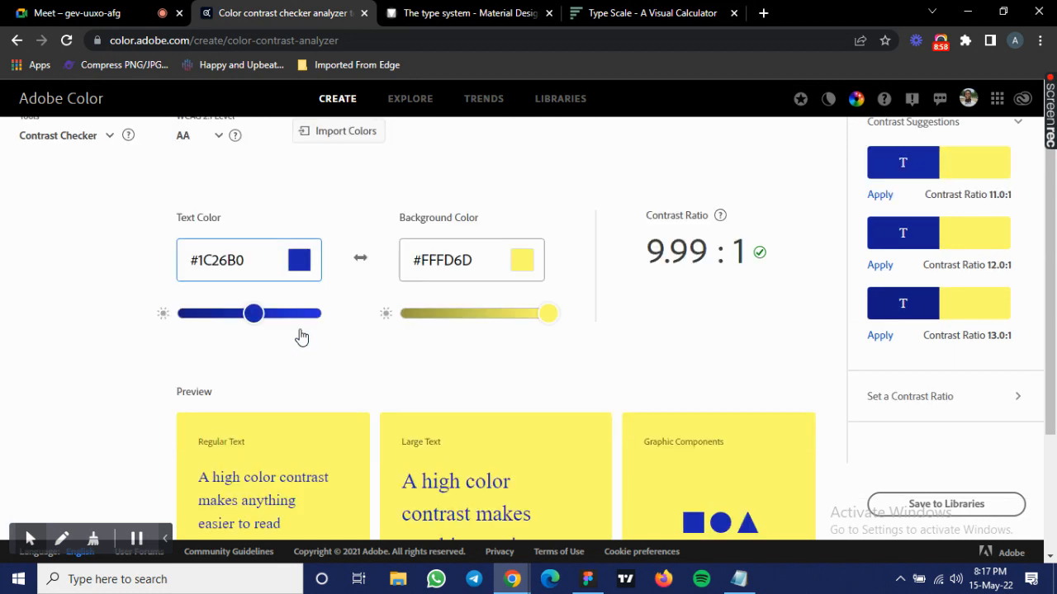
Set the text colour to orange-red #FF3720 on the colour wheel and review the contrast previews.
click(297, 261)
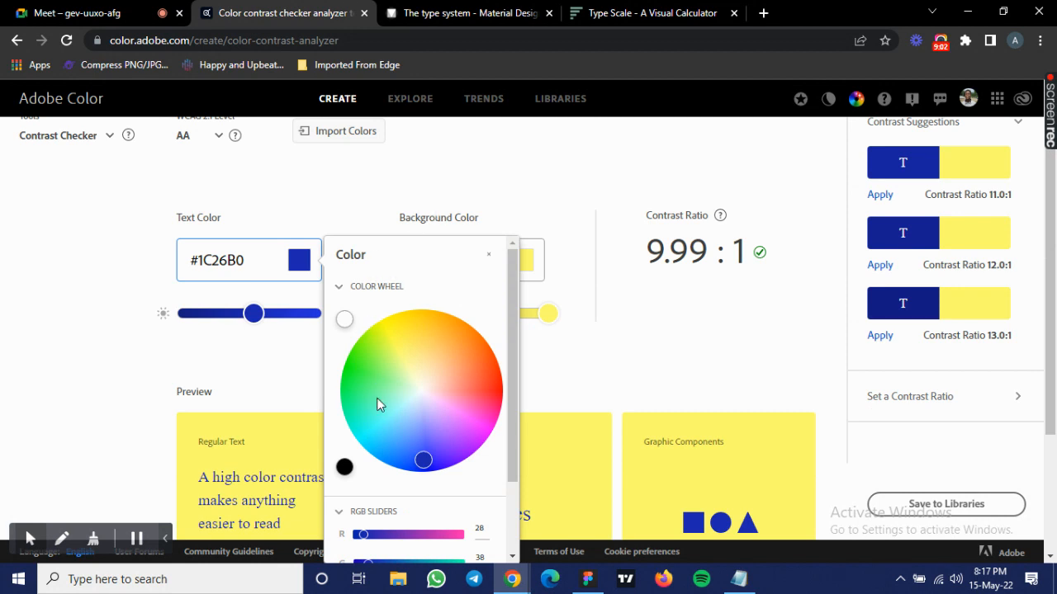
click(492, 380)
click(600, 373)
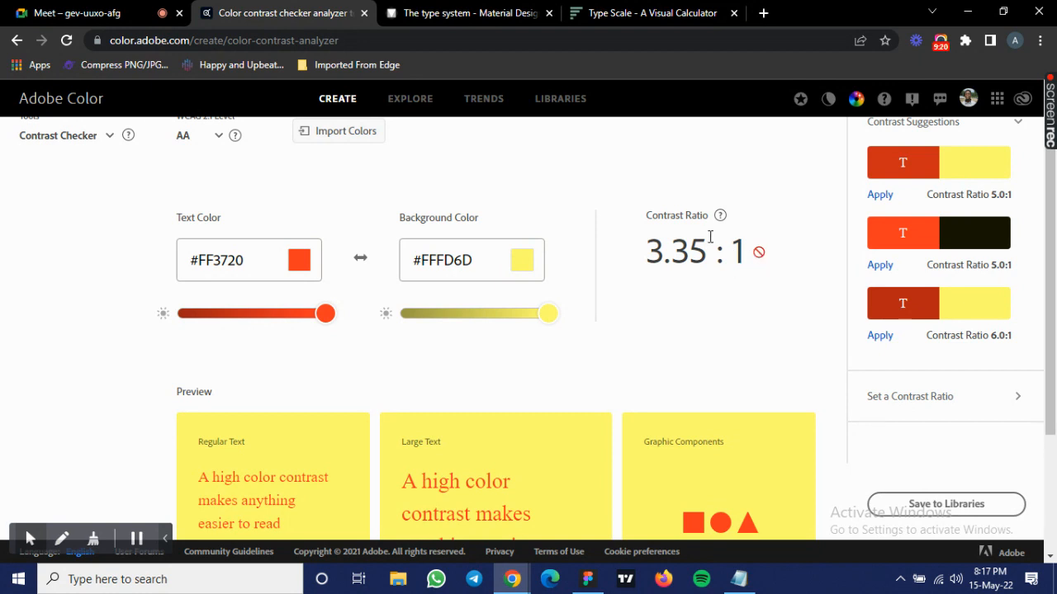
scroll(361, 247, down, 2)
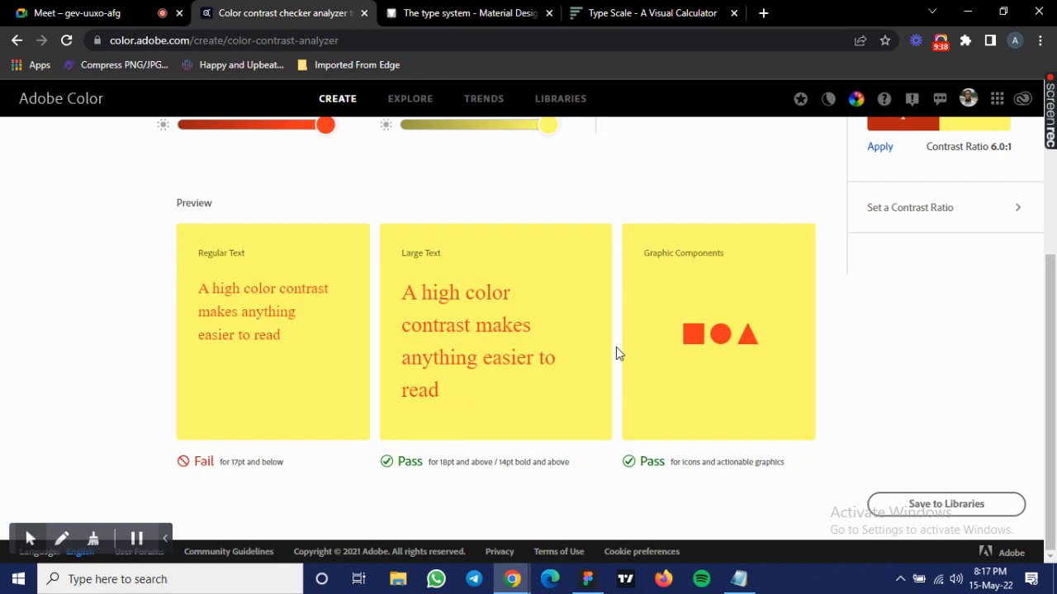
scroll(618, 353, up, 3)
scroll(616, 347, up, 1)
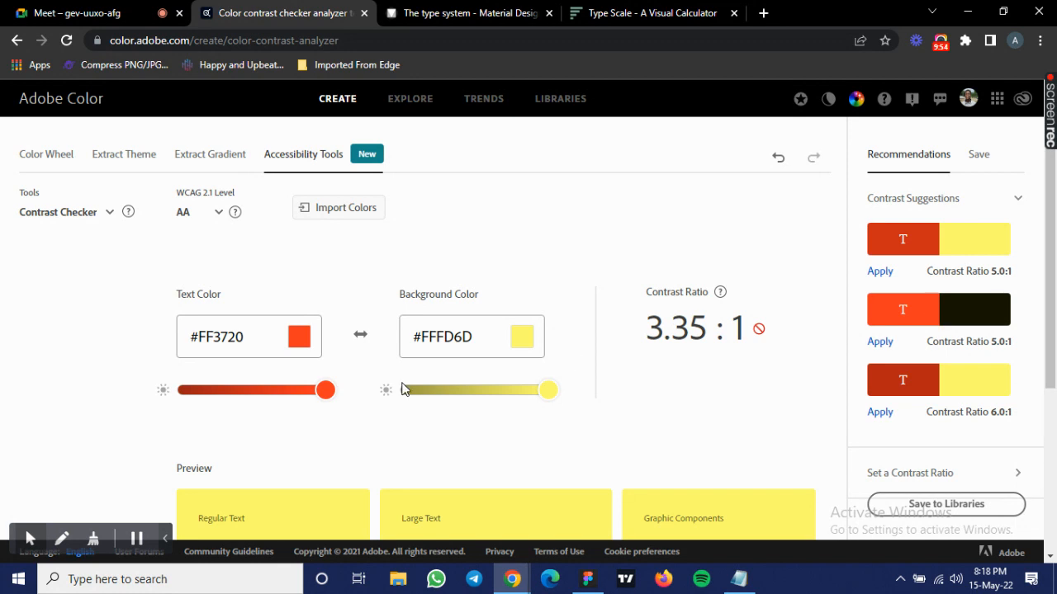
Darken the background colour to olive #A6A447, check the previews, and restore its brightness to #FFFD6E.
click(507, 352)
mouse_move(322, 390)
mouse_down()
mouse_move(212, 389)
mouse_move(324, 390)
mouse_up()
drag(499, 391, 431, 394)
drag(429, 393, 419, 394)
scroll(418, 394, down, 3)
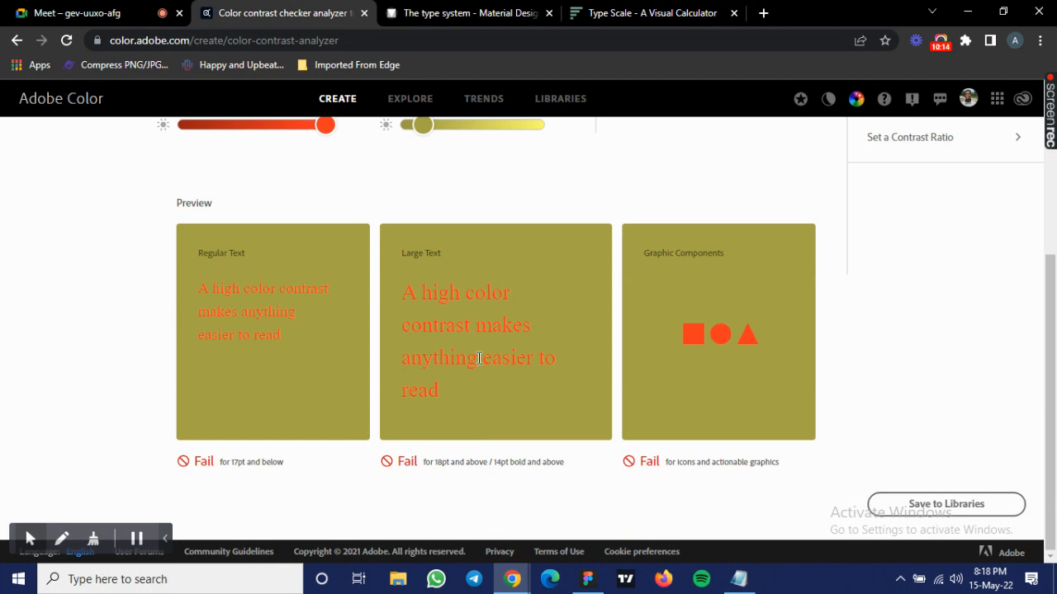
scroll(479, 359, up, 3)
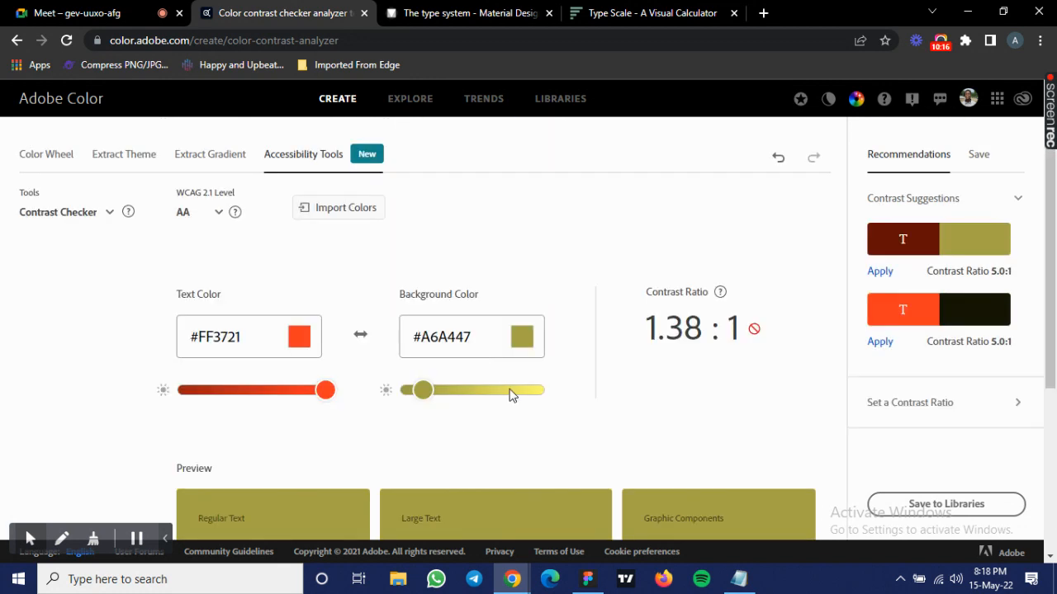
drag(528, 393, 678, 397)
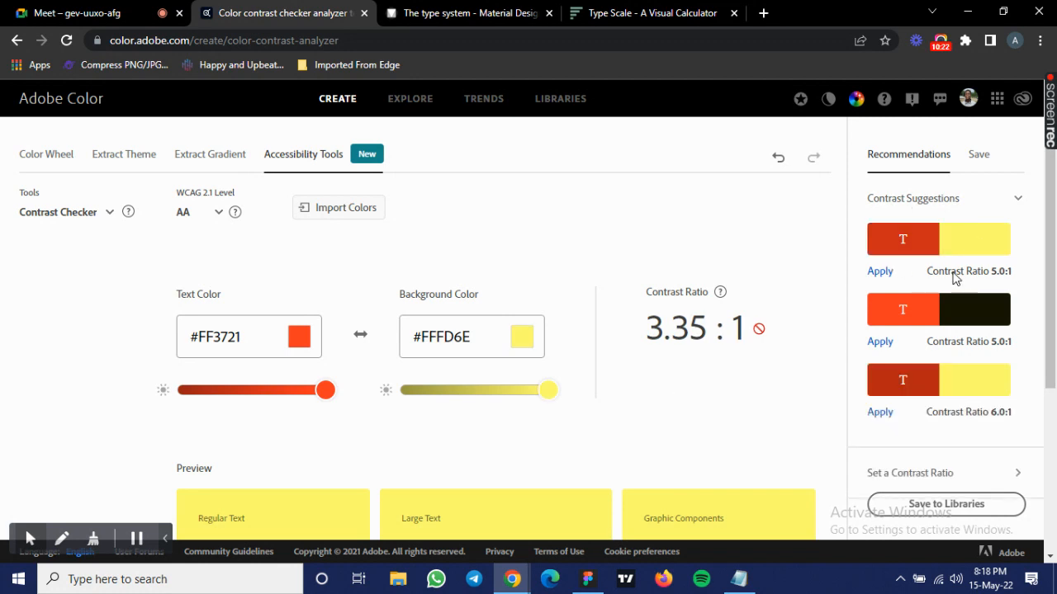
Apply the 5.0:1 contrast suggestion with the near-black background and review the text and graphic previews.
click(880, 342)
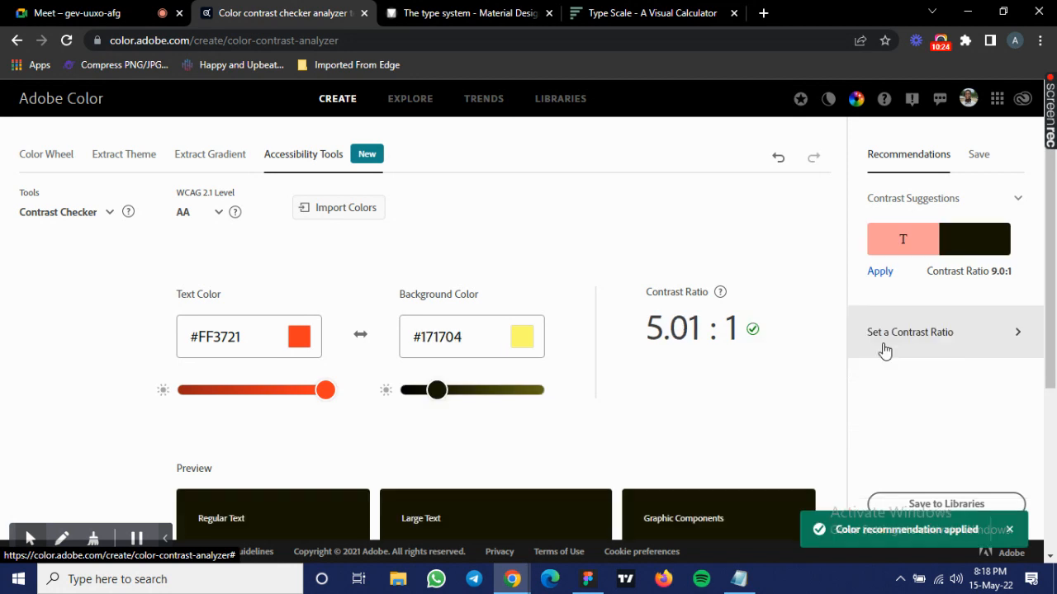
scroll(280, 404, down, 2)
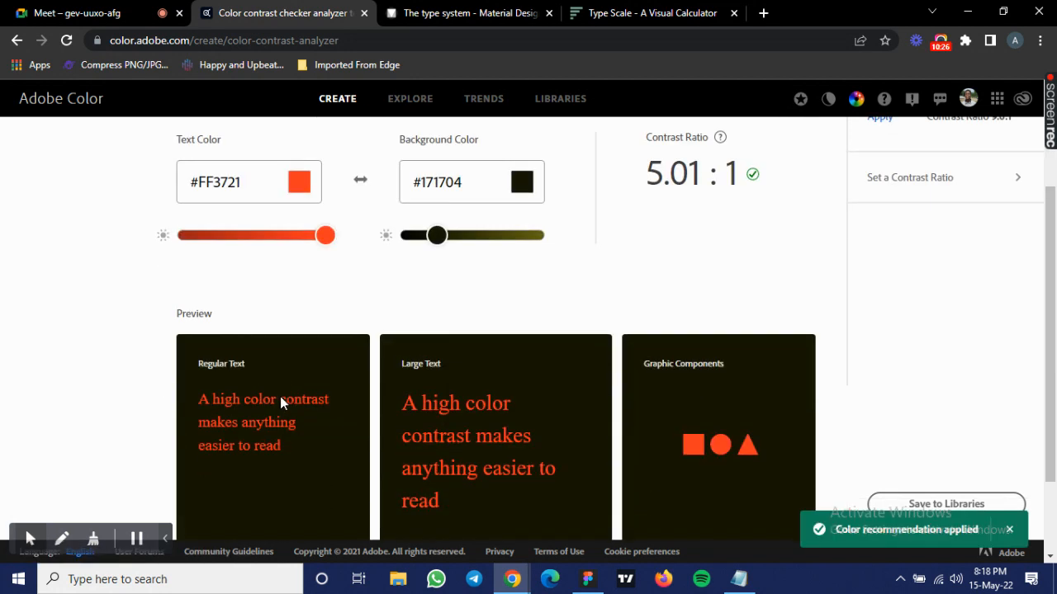
scroll(455, 391, down, 1)
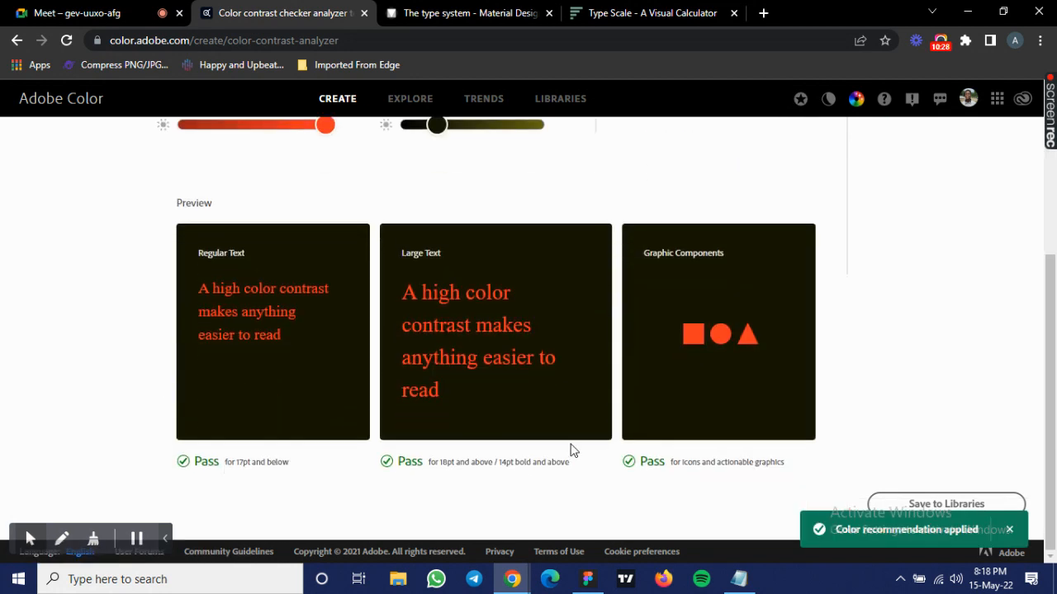
scroll(578, 440, up, 3)
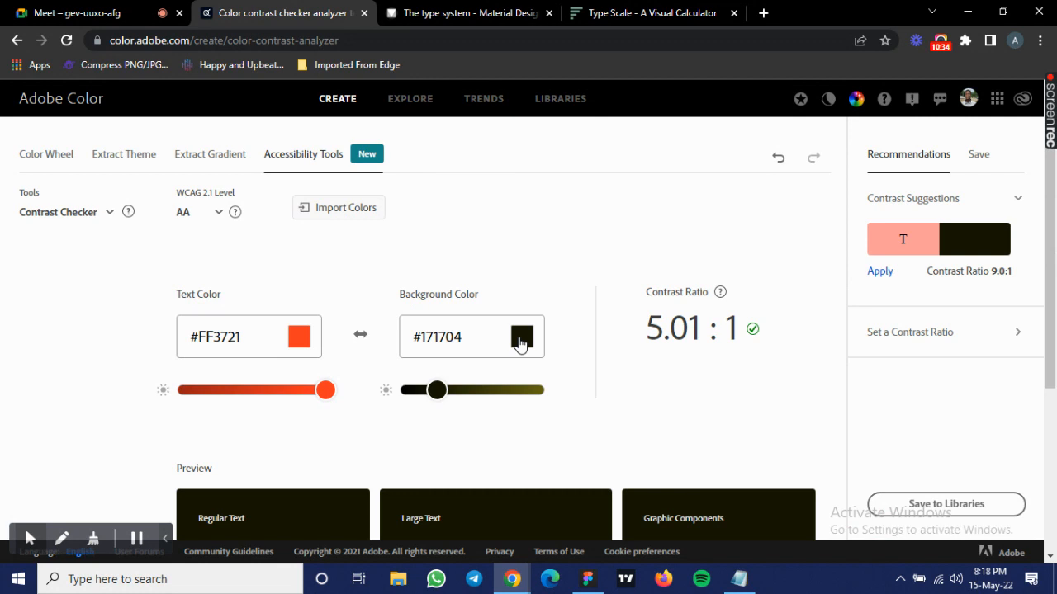
Set the background colour to pale yellow #FFF79A on the colour wheel and check the previews.
click(519, 344)
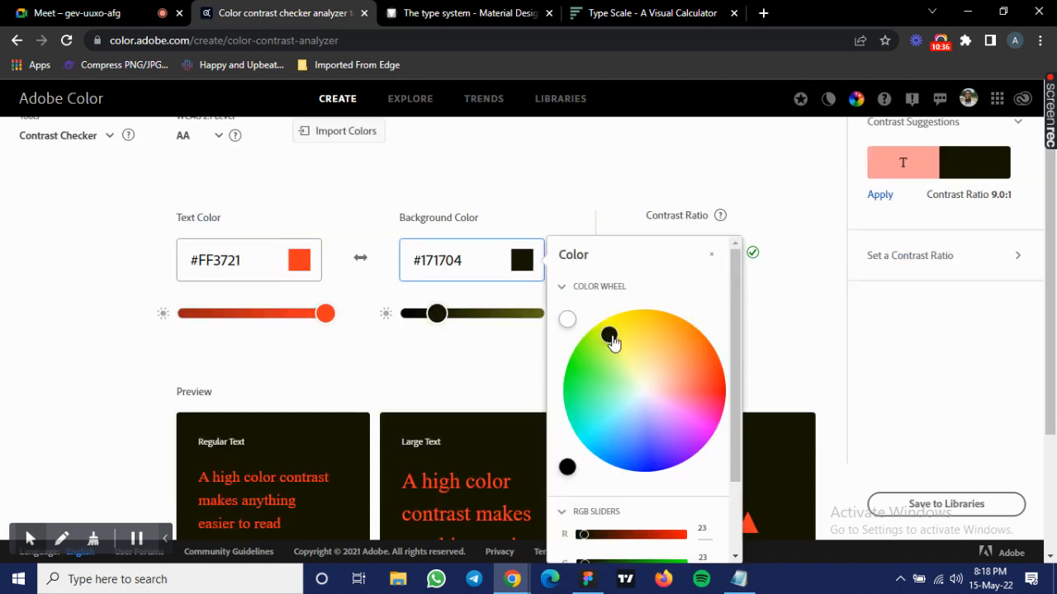
drag(644, 374, 634, 361)
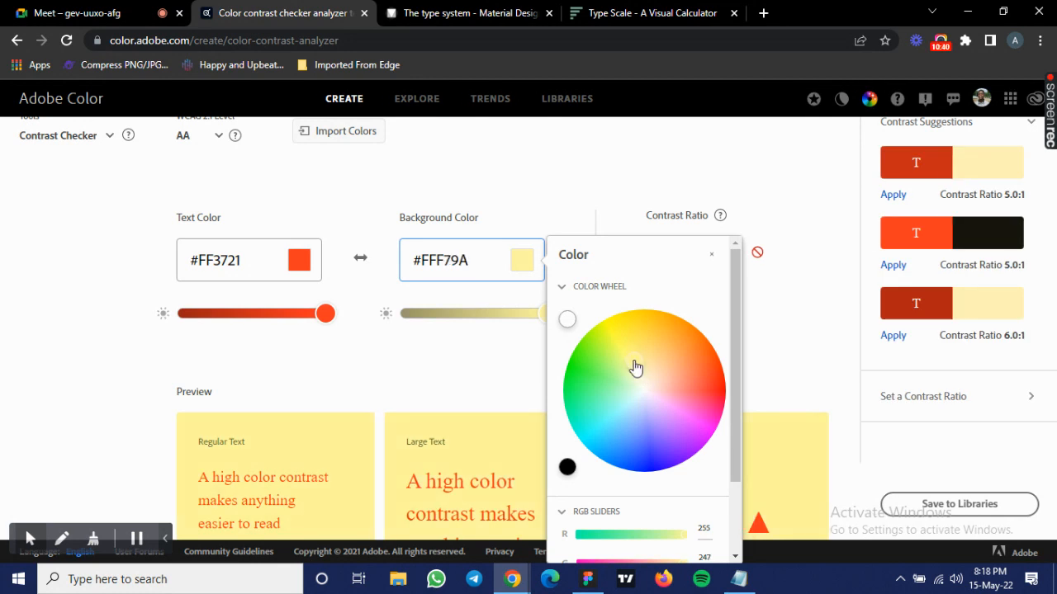
click(498, 367)
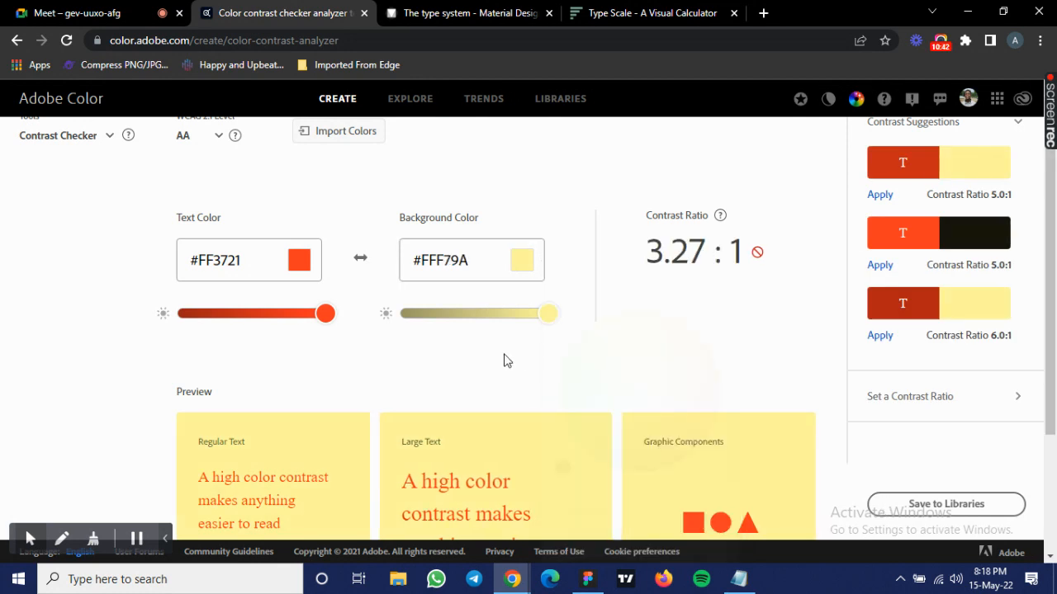
scroll(510, 401, down, 2)
scroll(654, 266, up, 3)
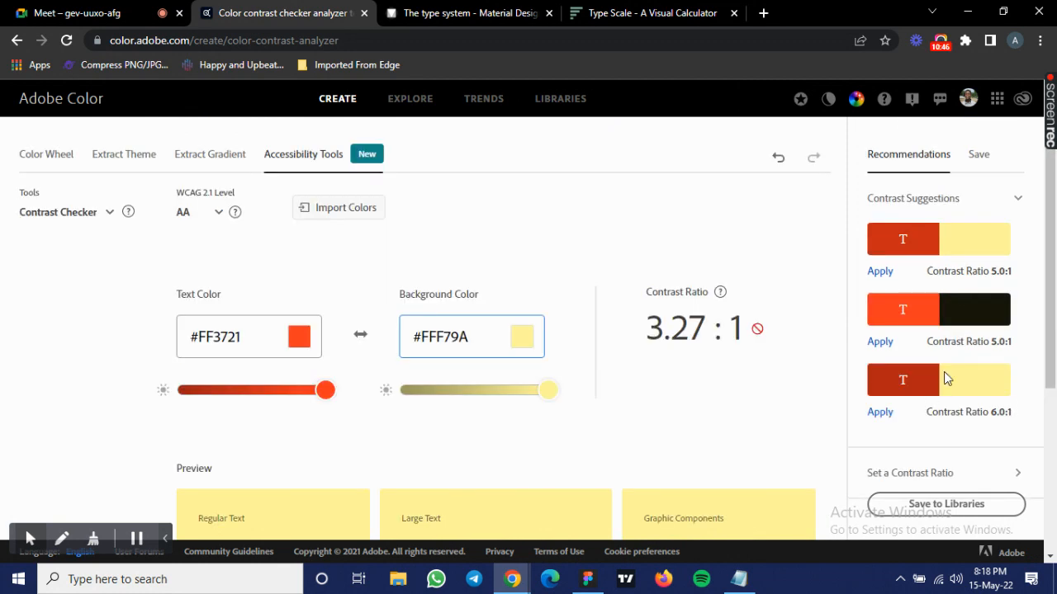
Apply the 6.0:1 contrast suggestion with the darker red text and review the previews.
click(880, 412)
scroll(652, 231, down, 1)
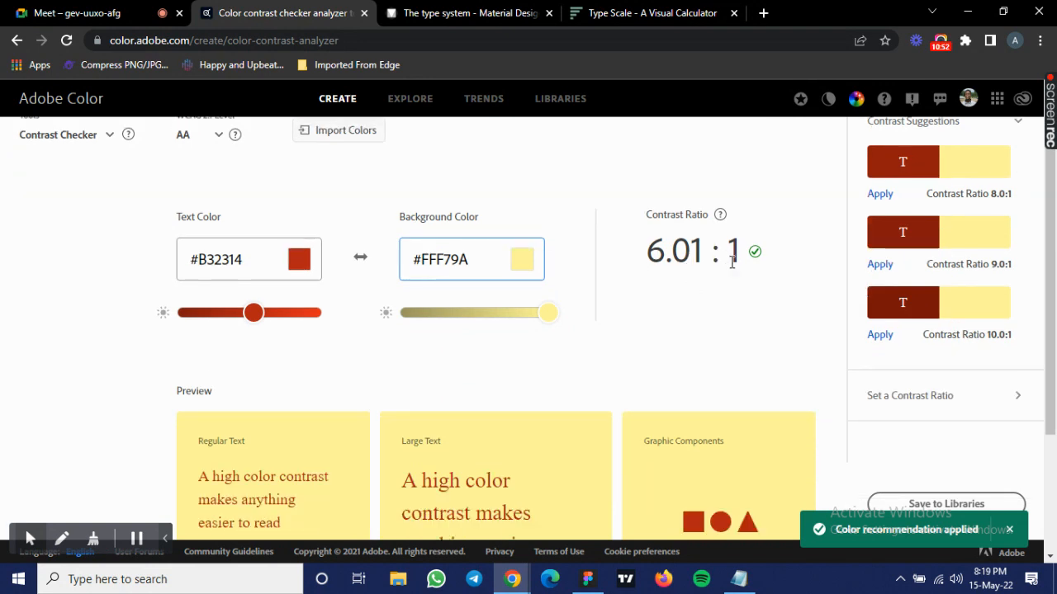
scroll(525, 378, down, 2)
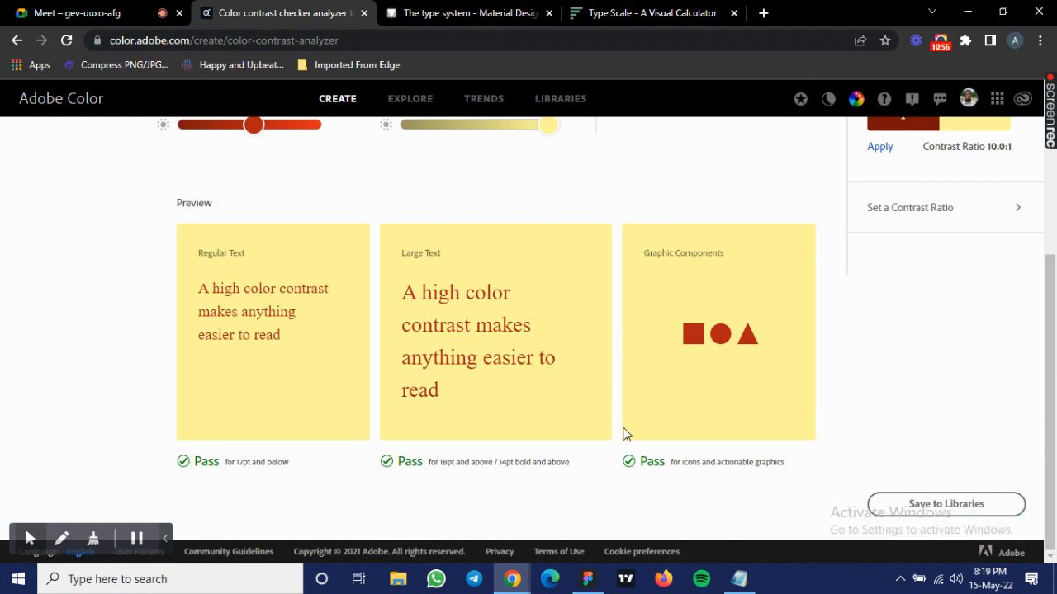
Switch to Figma and copy the fill hex code of the blue square under the COLOUR heading.
mouse_move(596, 587)
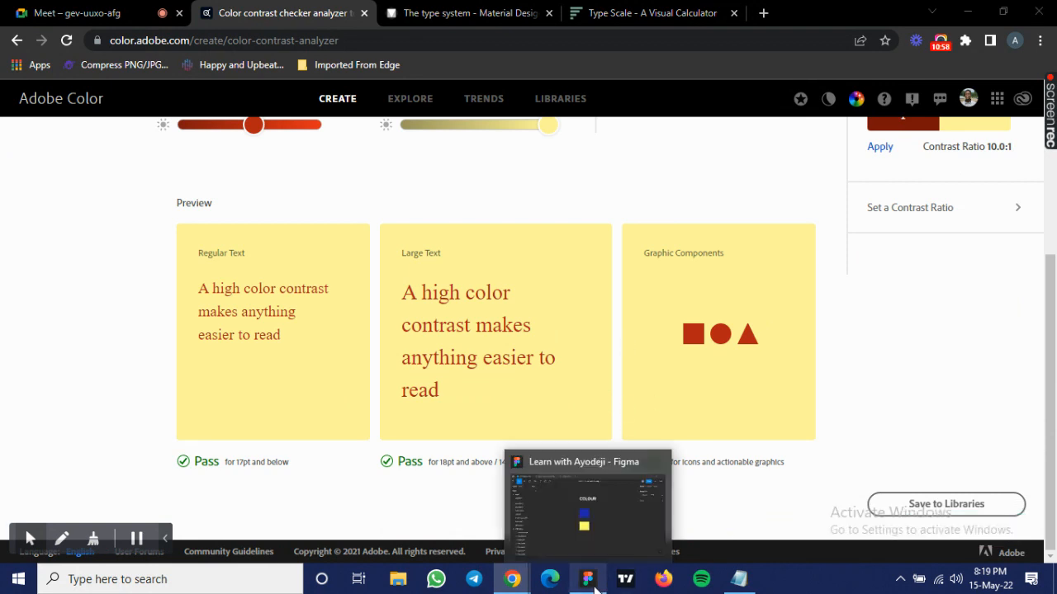
click(587, 530)
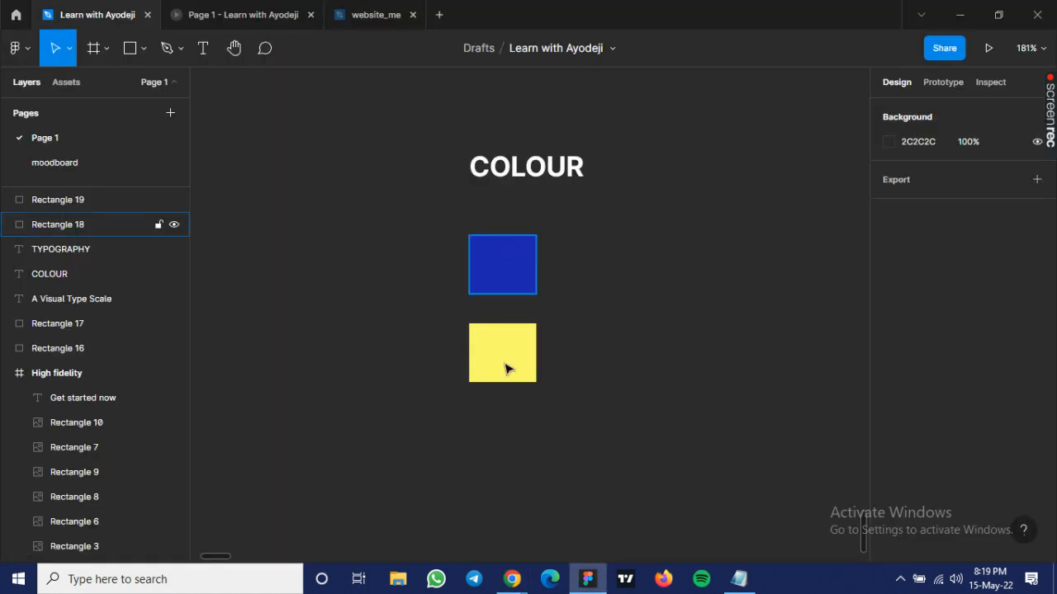
click(509, 285)
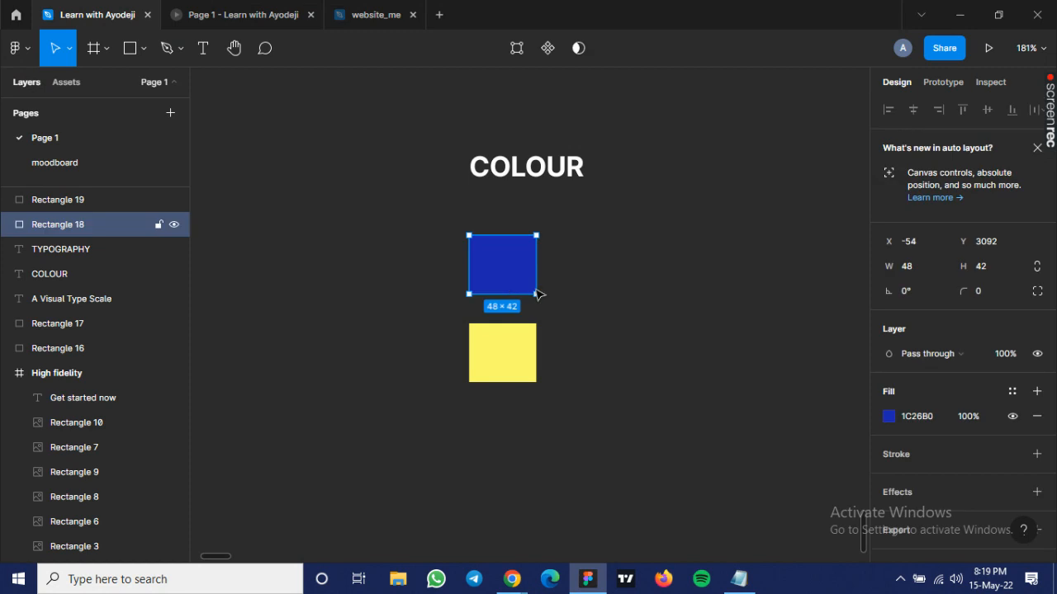
click(923, 416)
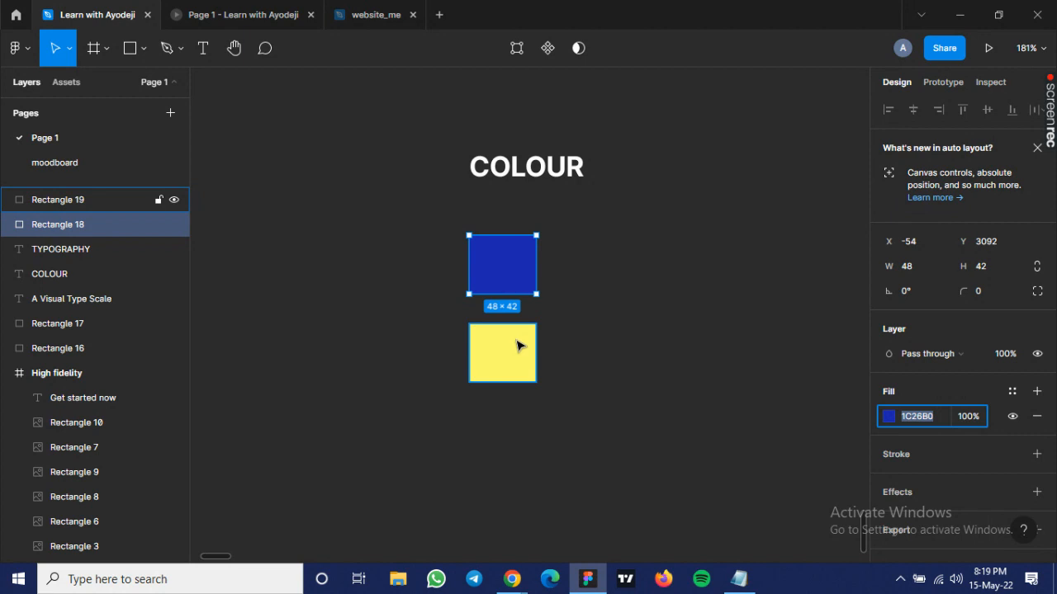
Return to Adobe Color in Chrome, set the text colour to #1C26B0, and check the previews.
mouse_move(512, 579)
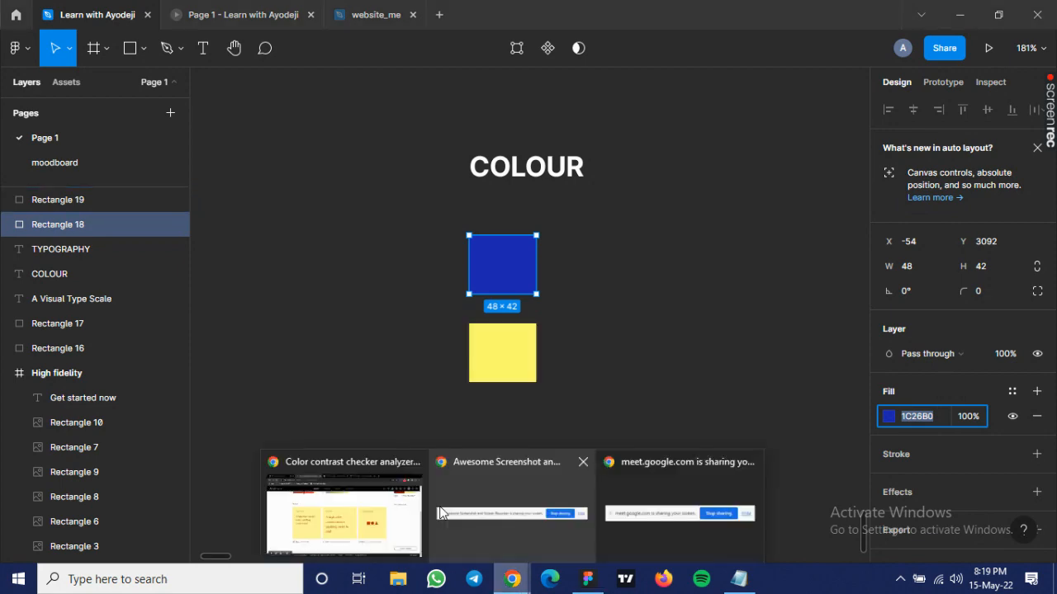
click(355, 487)
scroll(275, 345, up, 3)
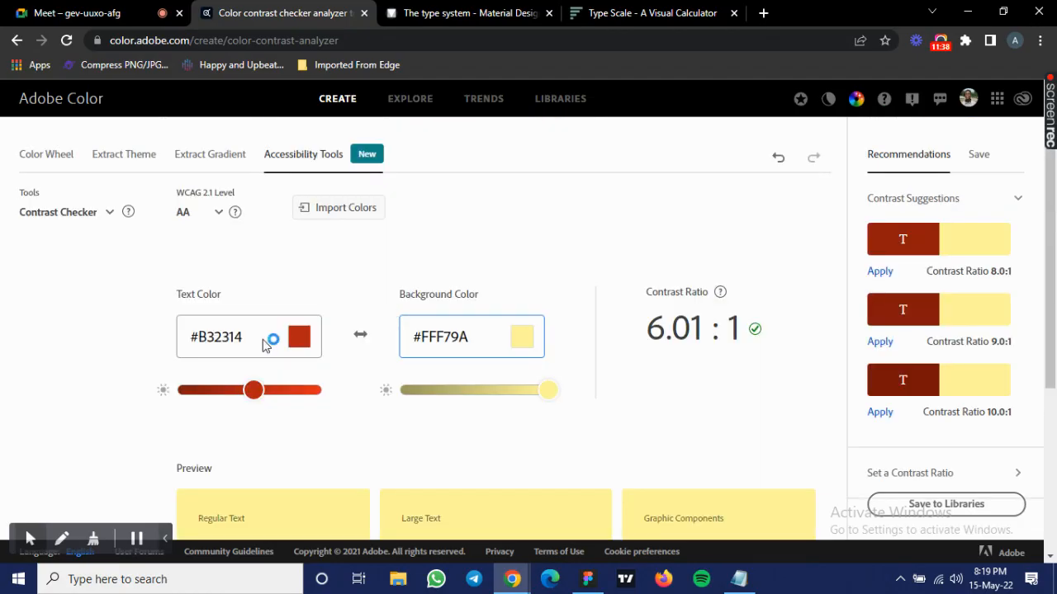
drag(245, 337, 157, 345)
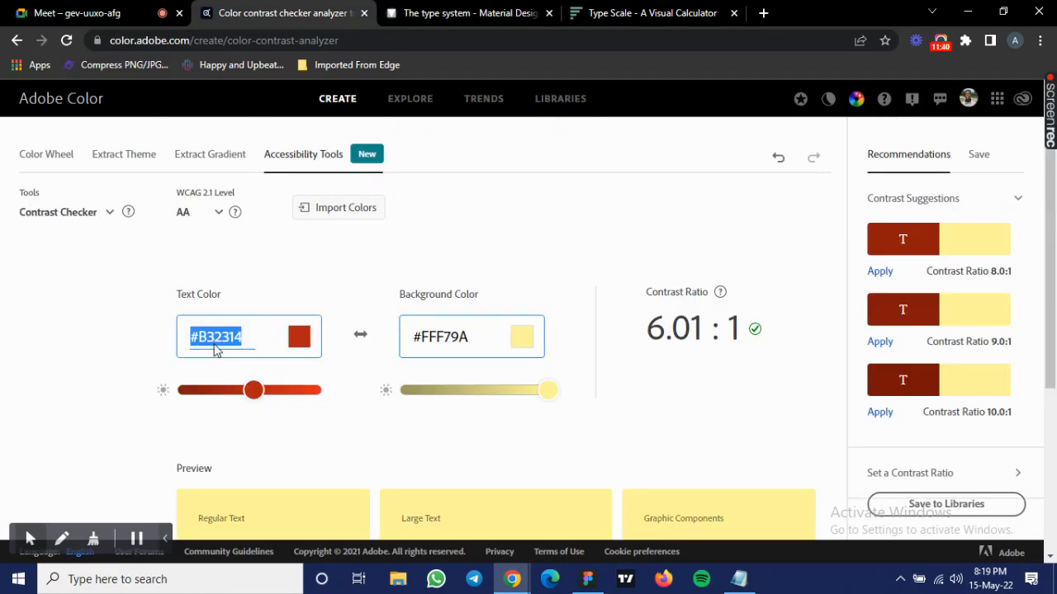
text(#1C26B0)
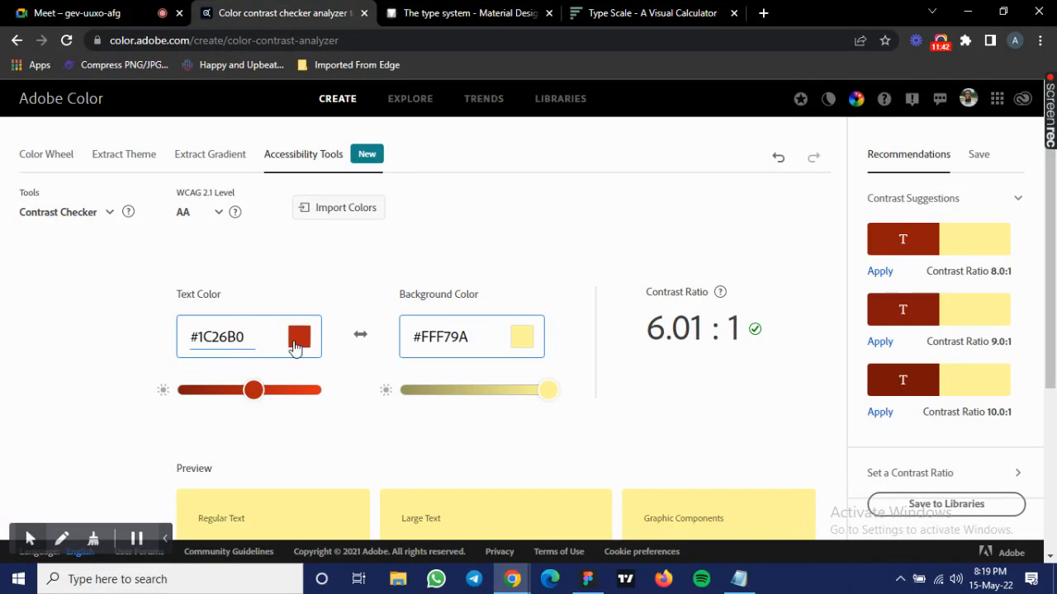
scroll(261, 413, down, 3)
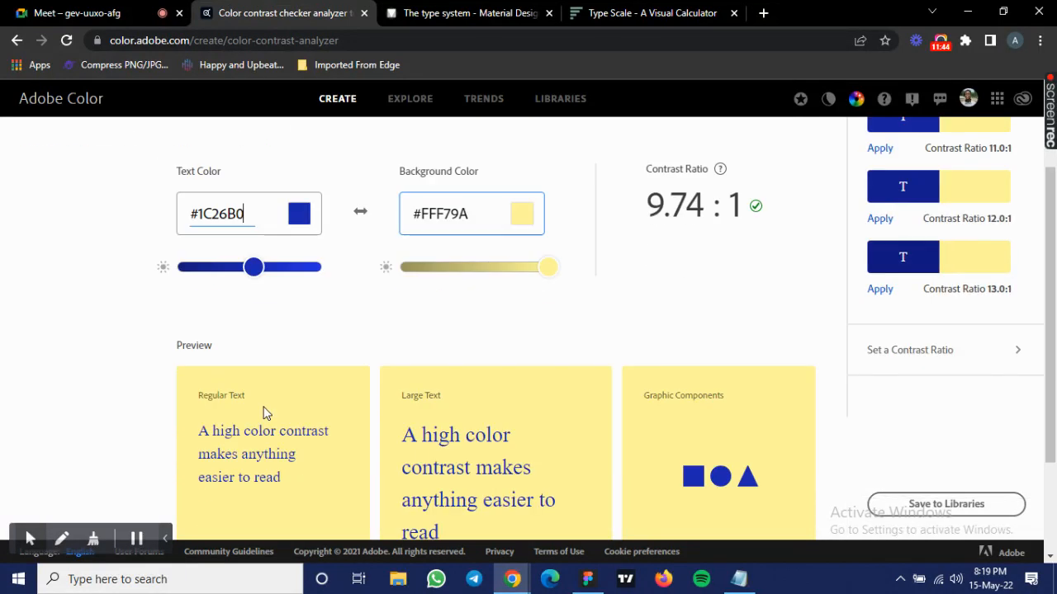
scroll(389, 366, up, 3)
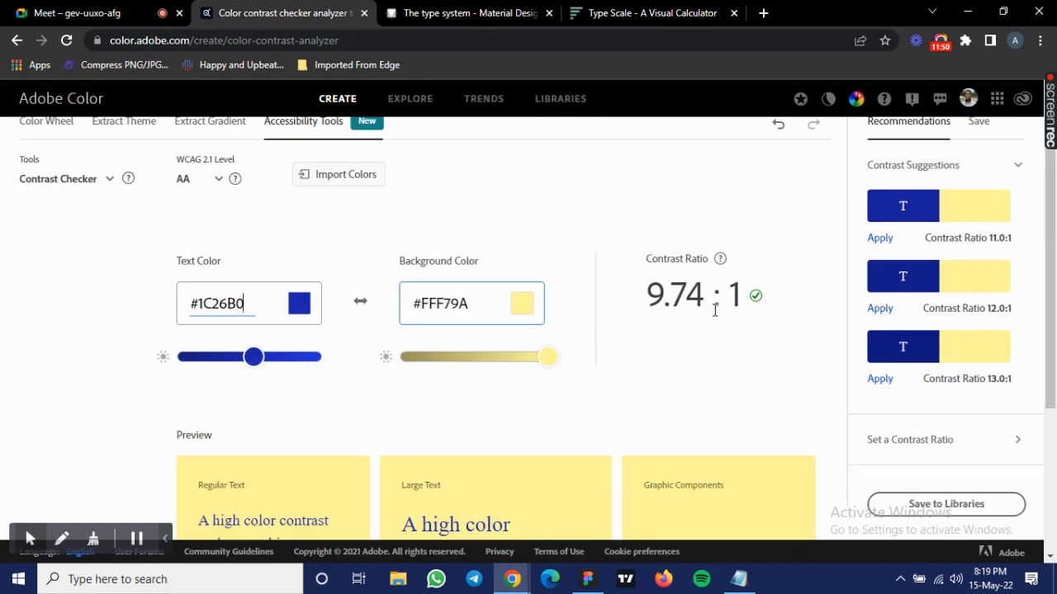
Switch to Figma and copy the fill hex code of the yellow square.
click(588, 579)
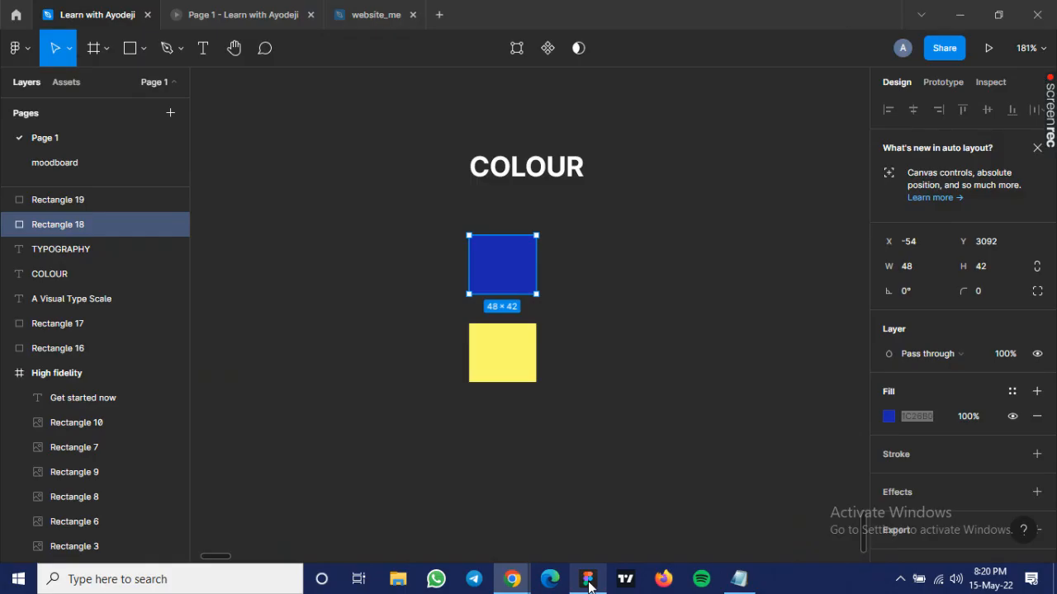
click(525, 361)
click(917, 420)
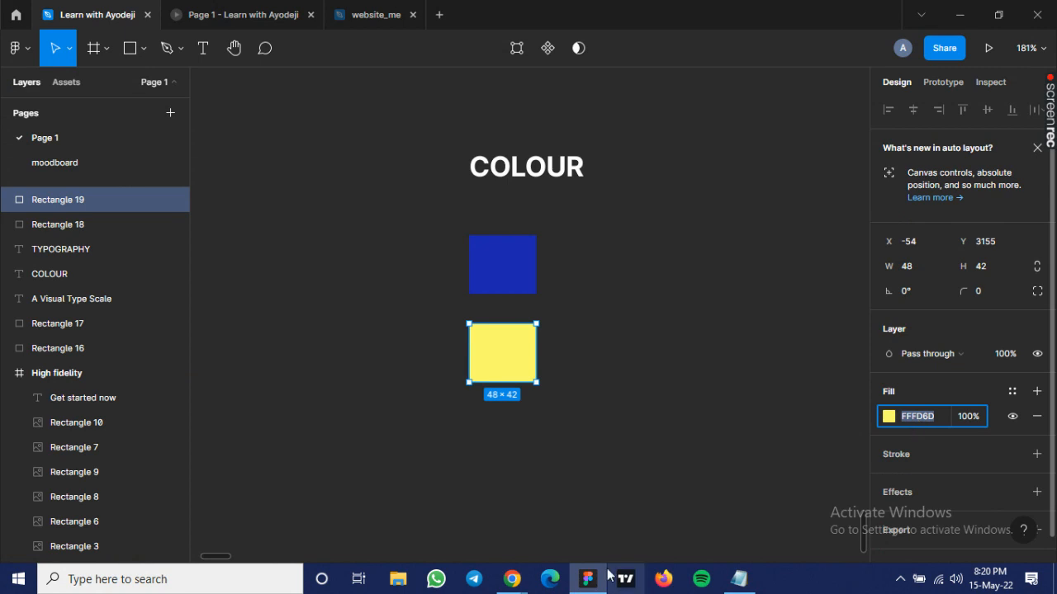
Return to Adobe Color in Chrome, set the background colour to #FFFD6D, and review the previews and contrast ratio.
click(512, 580)
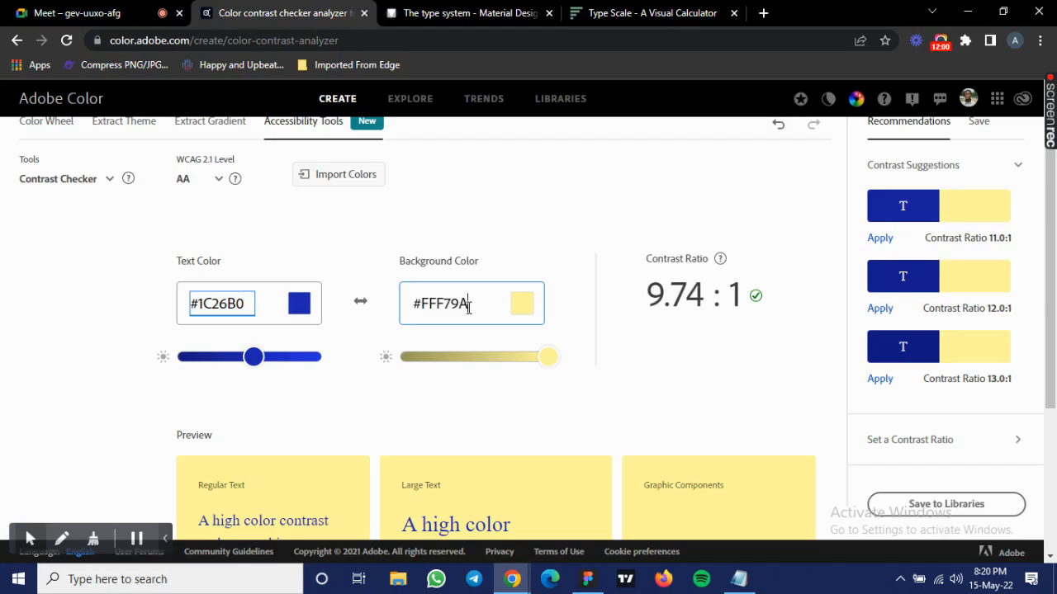
triple_click(467, 304)
text(#FFFD6D)
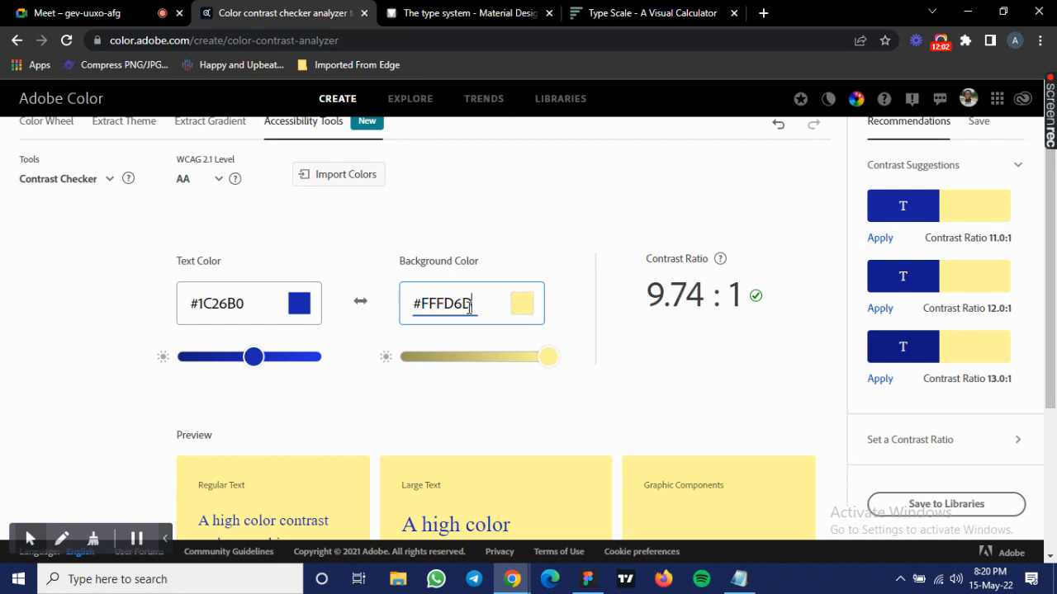
key(Return)
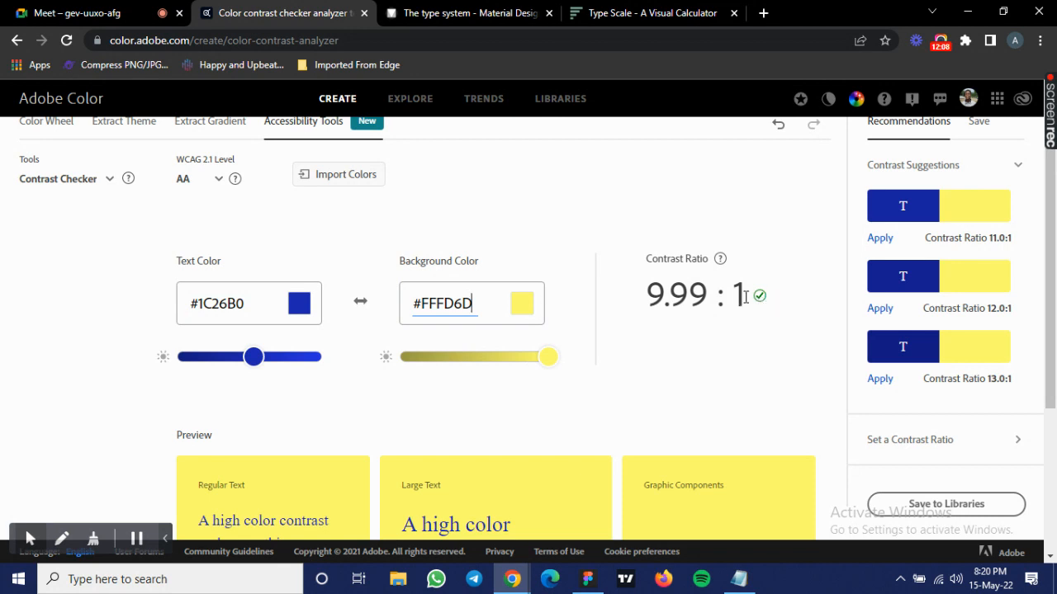
scroll(479, 339, down, 3)
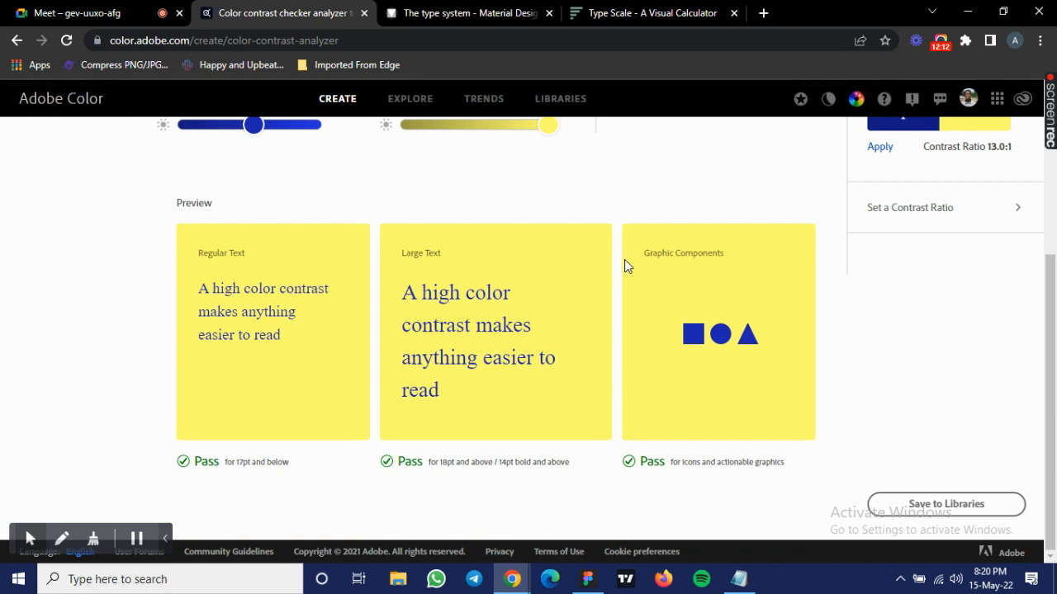
scroll(613, 261, up, 2)
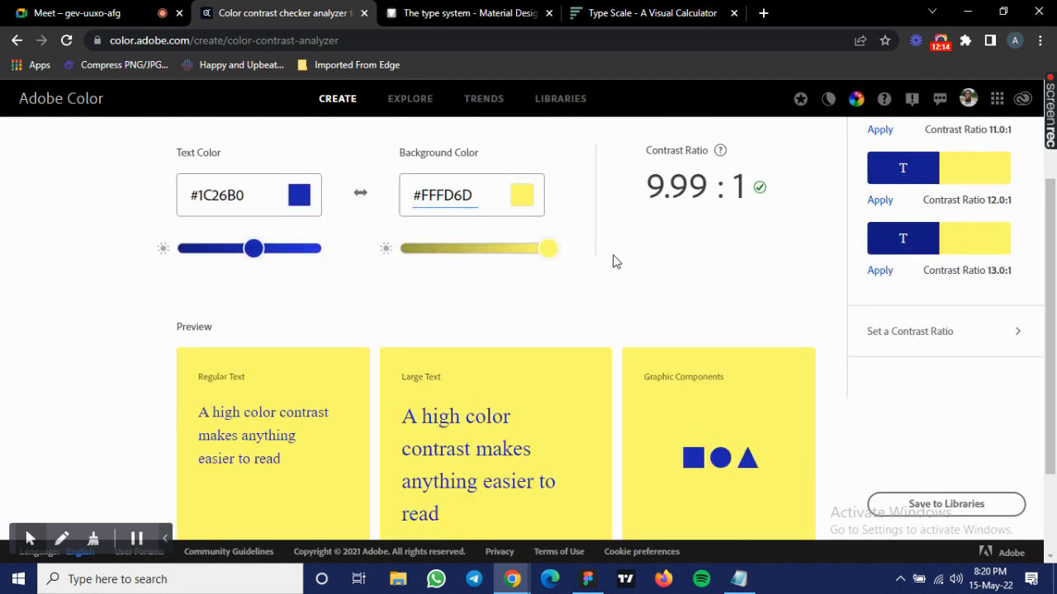
scroll(613, 260, up, 2)
scroll(702, 310, up, 1)
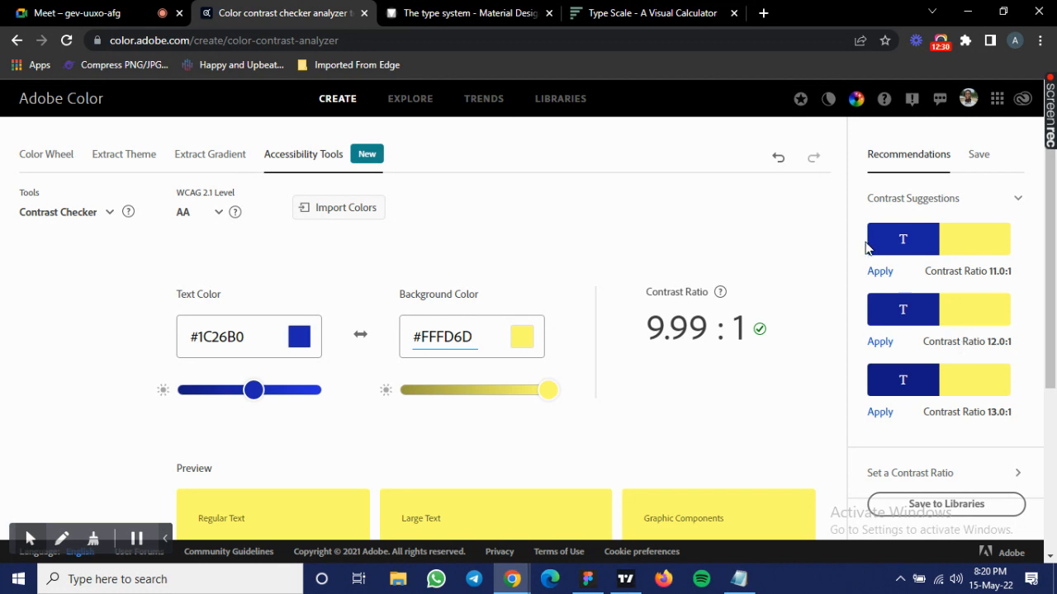
Check the Google Meet call in Chrome, and return to the blue and yellow squares under the COLOUR heading in Figma.
mouse_move(625, 578)
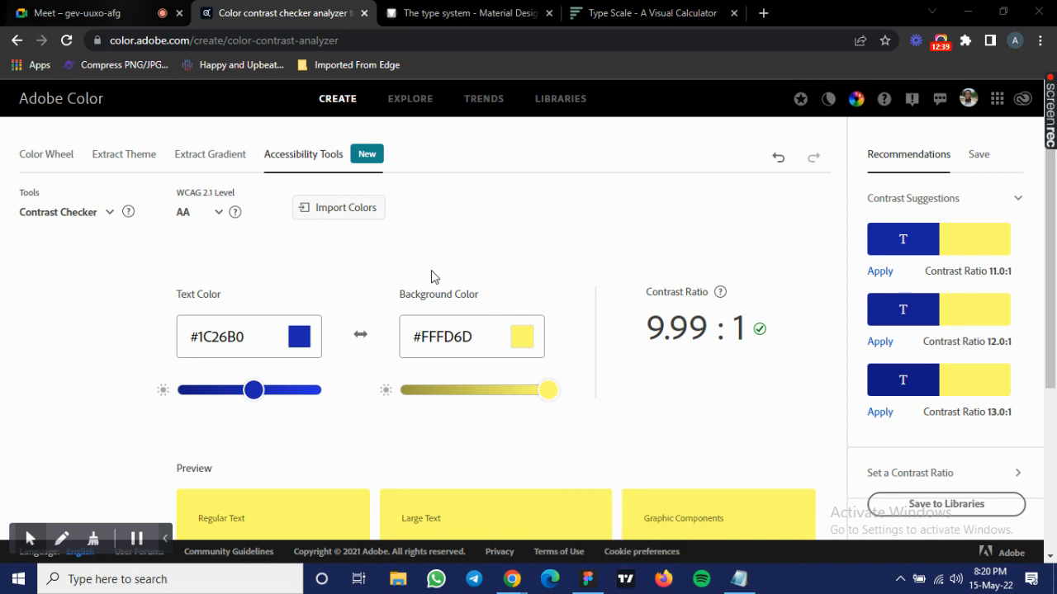
click(94, 25)
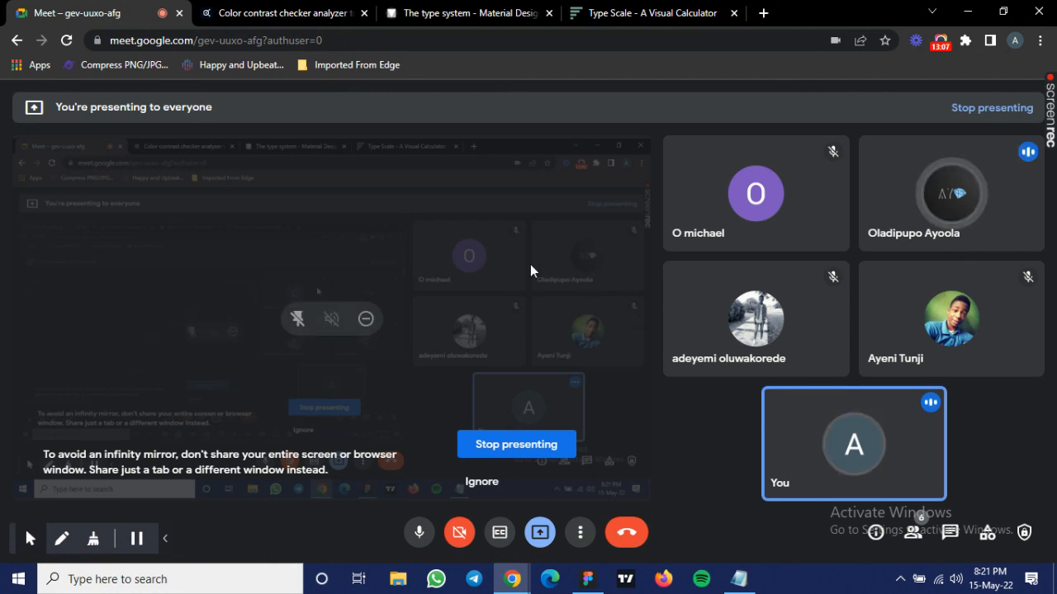
click(588, 578)
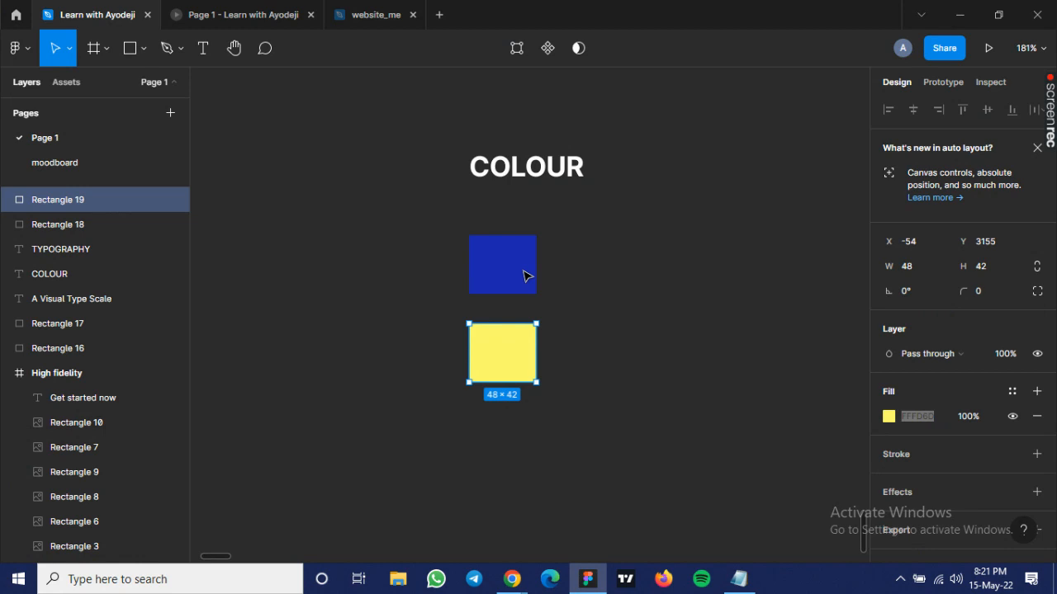
click(526, 276)
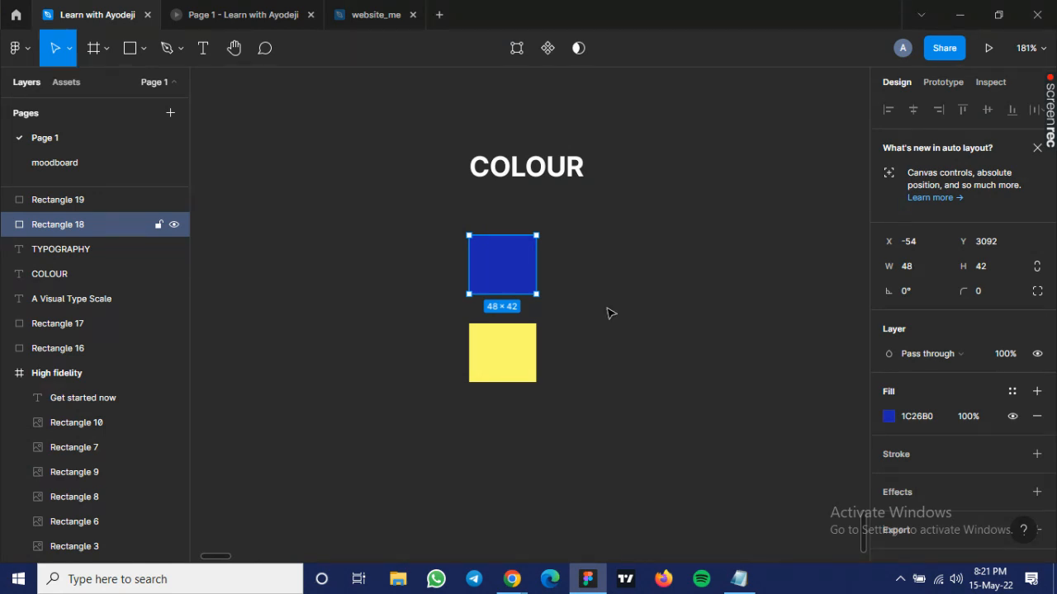
scroll(593, 310, right, 1)
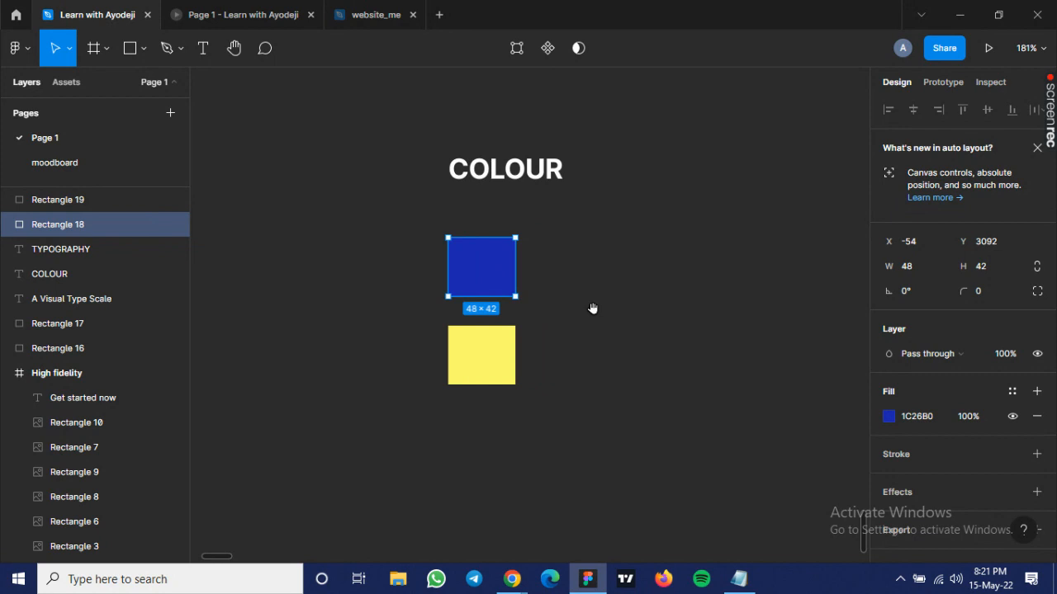
scroll(592, 308, right, 1)
scroll(523, 310, right, 3)
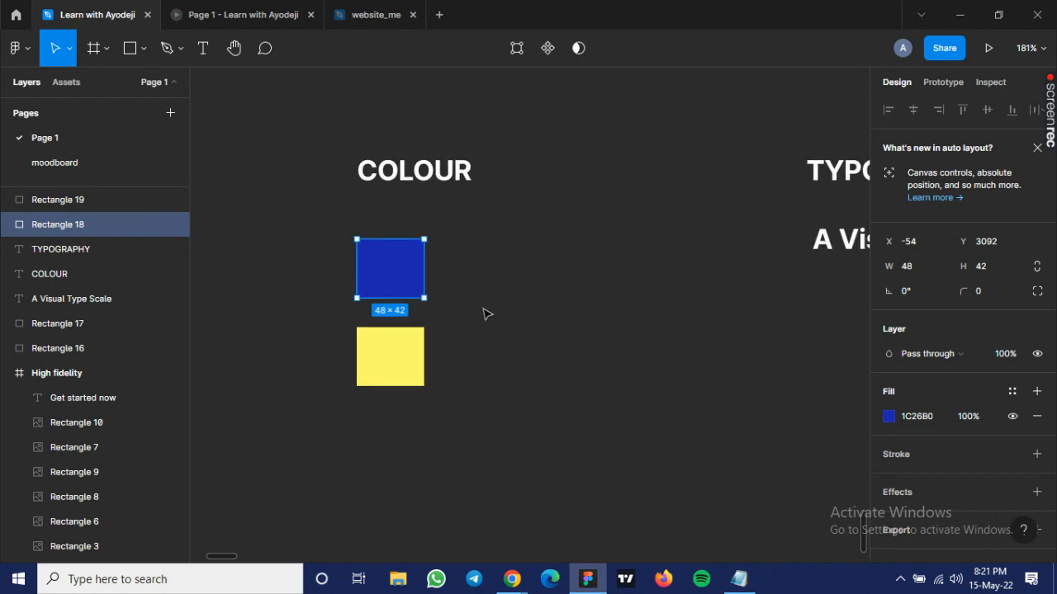
click(513, 578)
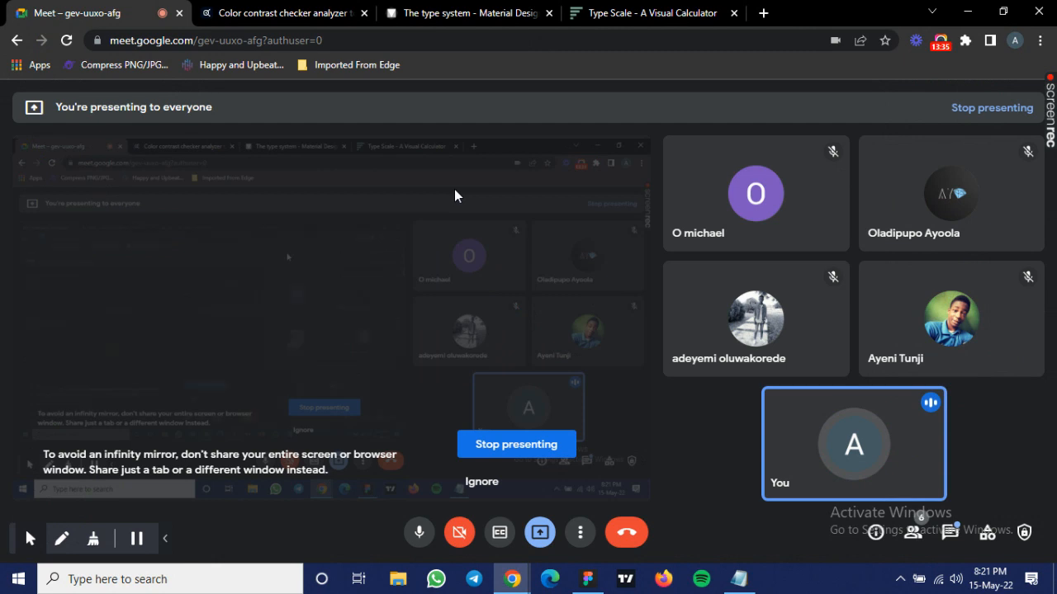
click(584, 582)
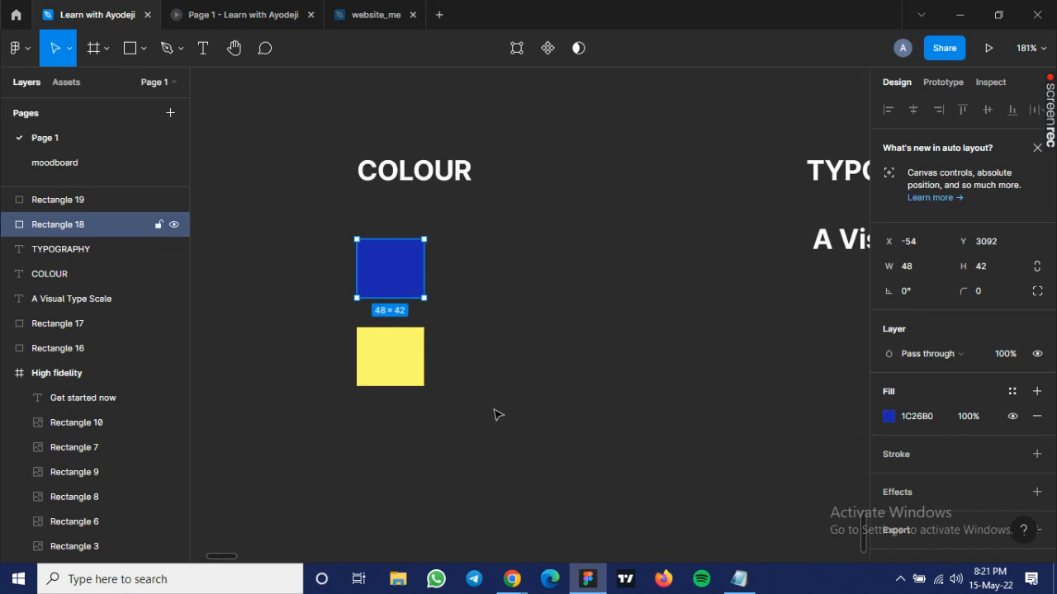
Duplicate the blue and yellow squares three times to the right, offsetting each pair by 67 px to form four columns.
drag(311, 209, 493, 407)
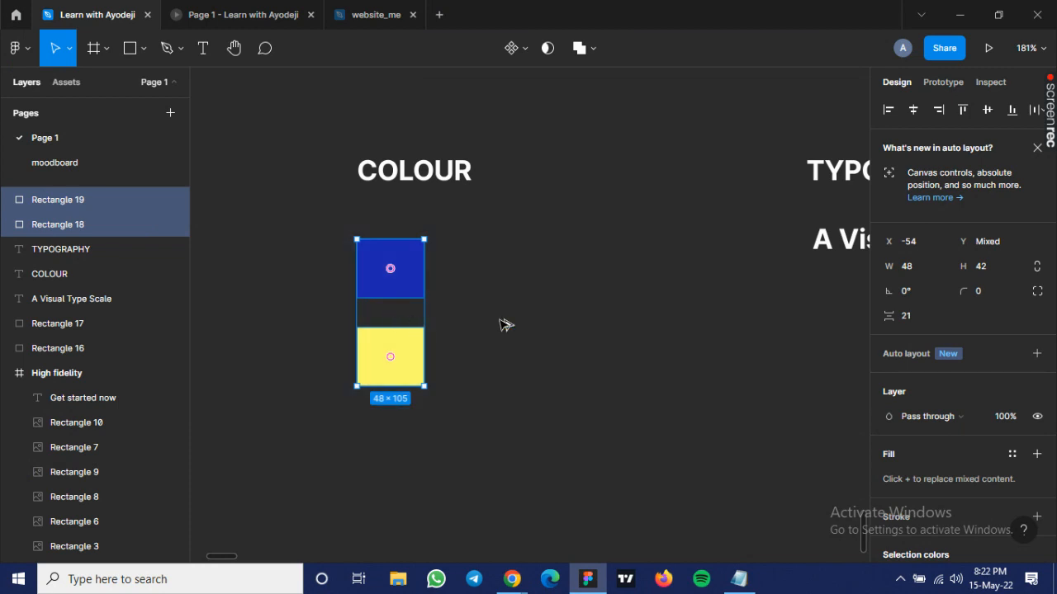
key(ctrl+d)
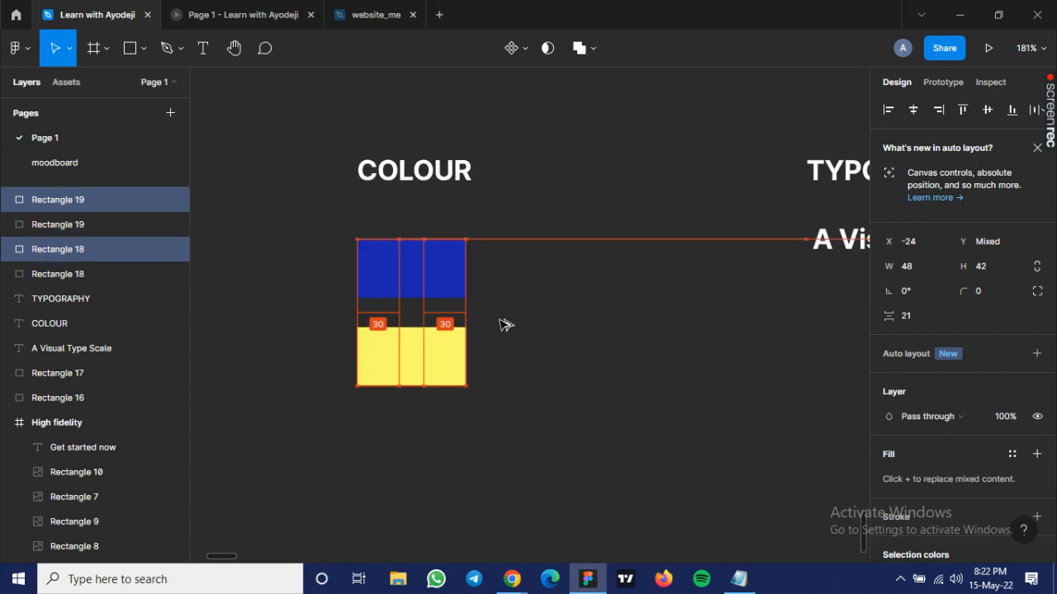
drag(506, 325, 488, 325)
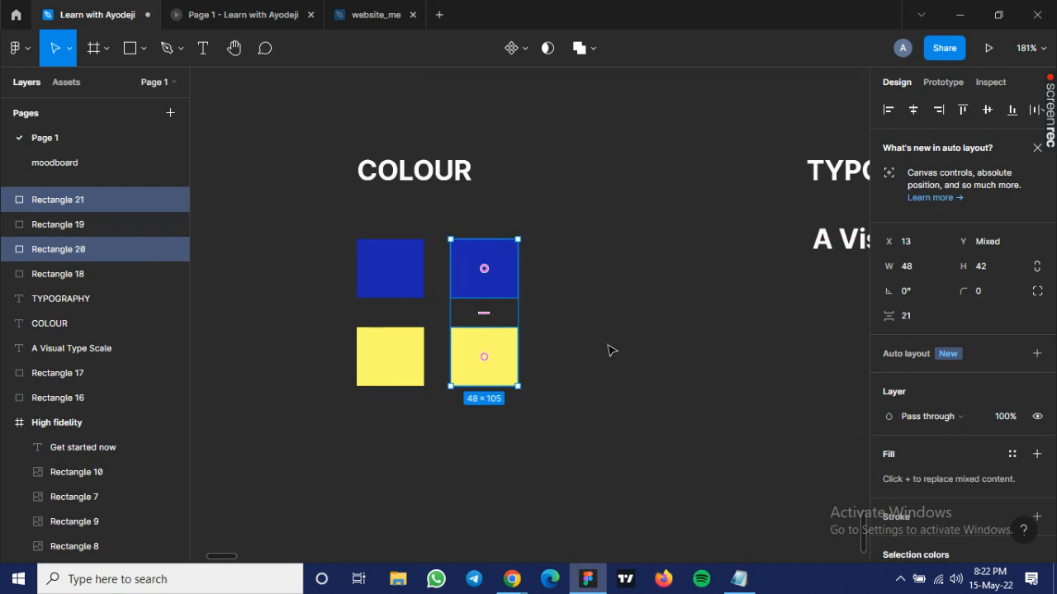
key(ctrl+d)
key(ctrl+d)
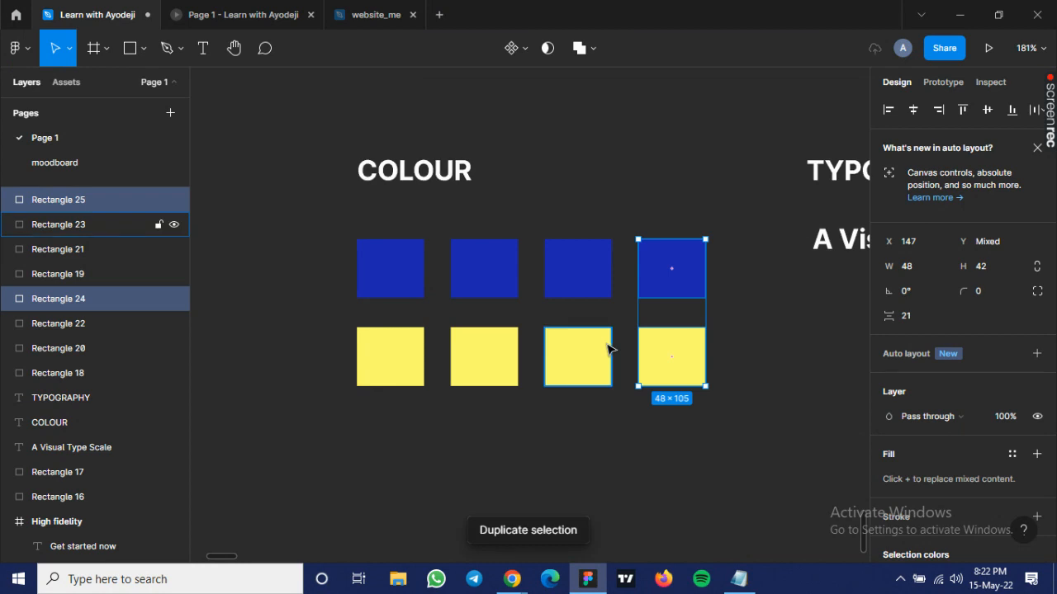
Open the fill colour of the second blue square and switch its colour model to HSB.
click(507, 277)
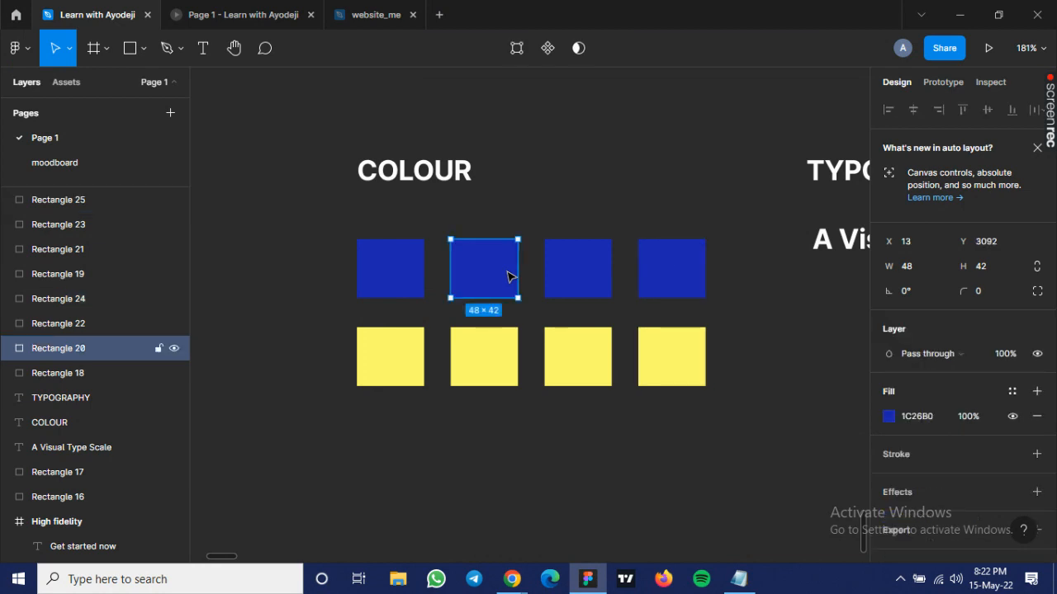
click(889, 418)
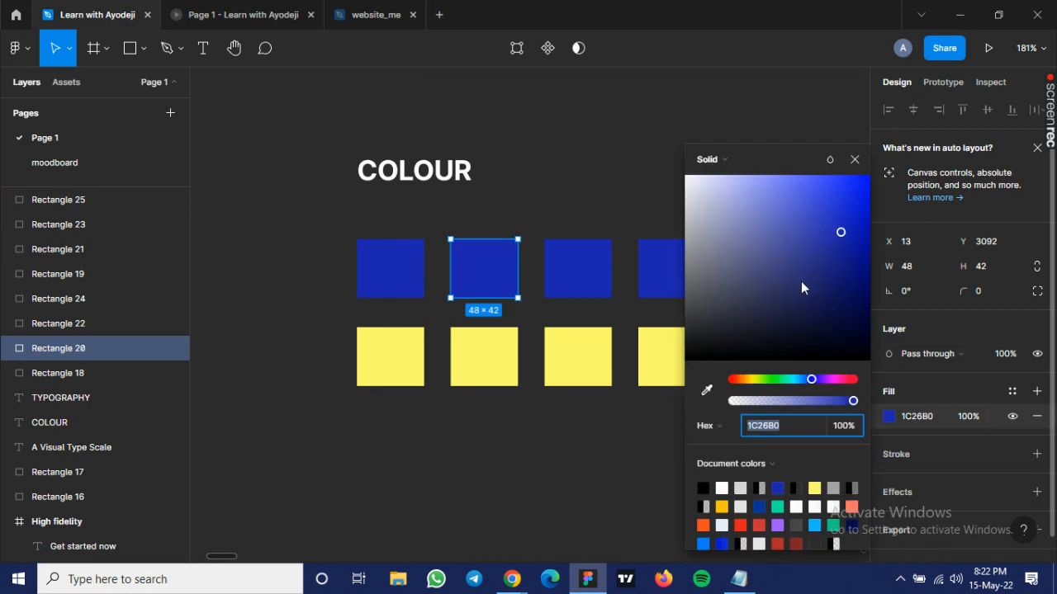
click(716, 426)
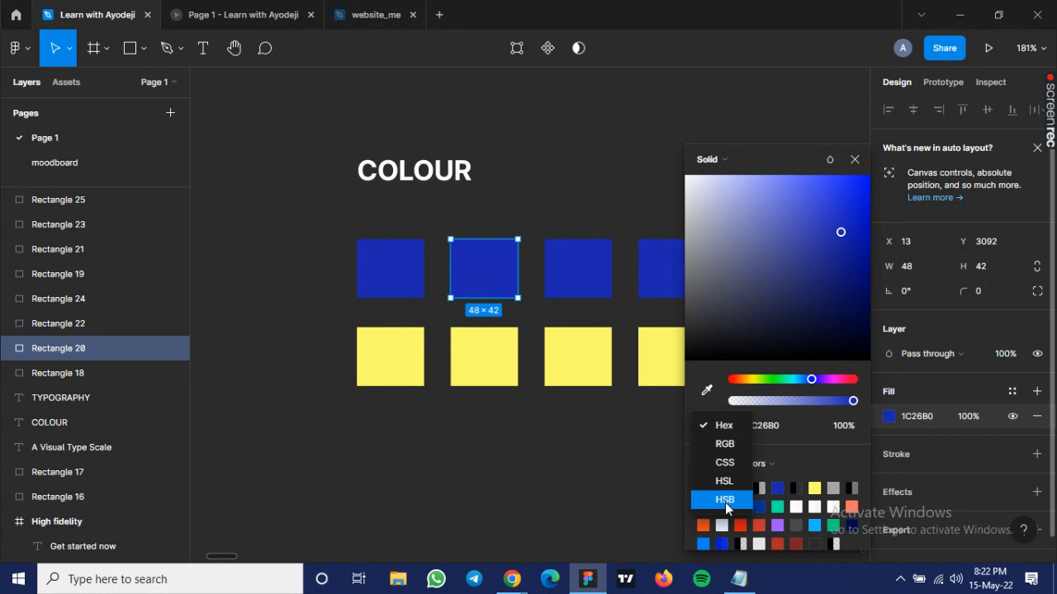
click(725, 501)
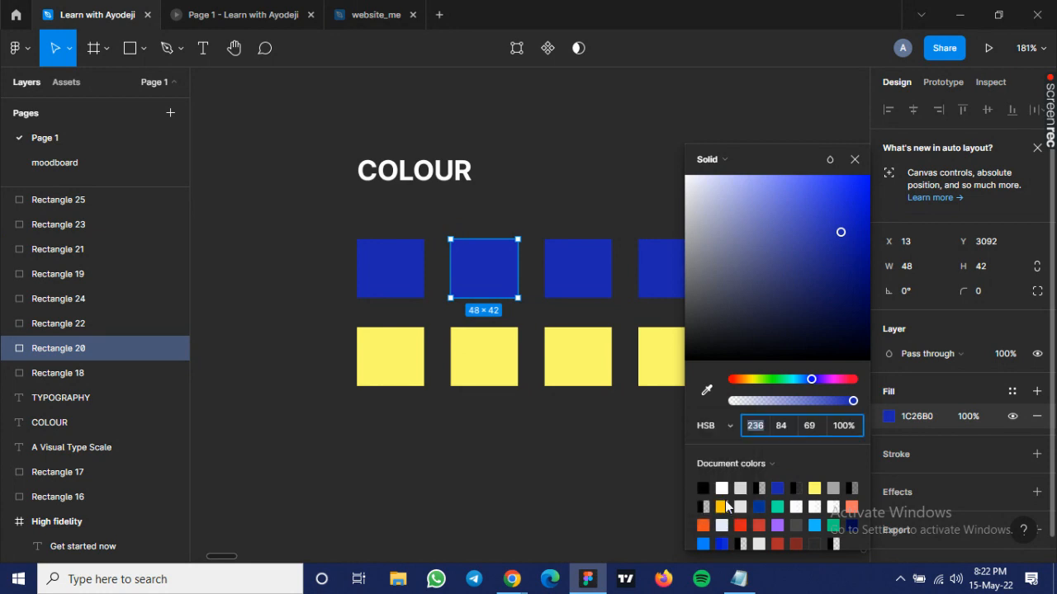
Darken the second blue square's fill to HSB 236, 94, 53 (hex 081086).
click(809, 431)
key(Down)
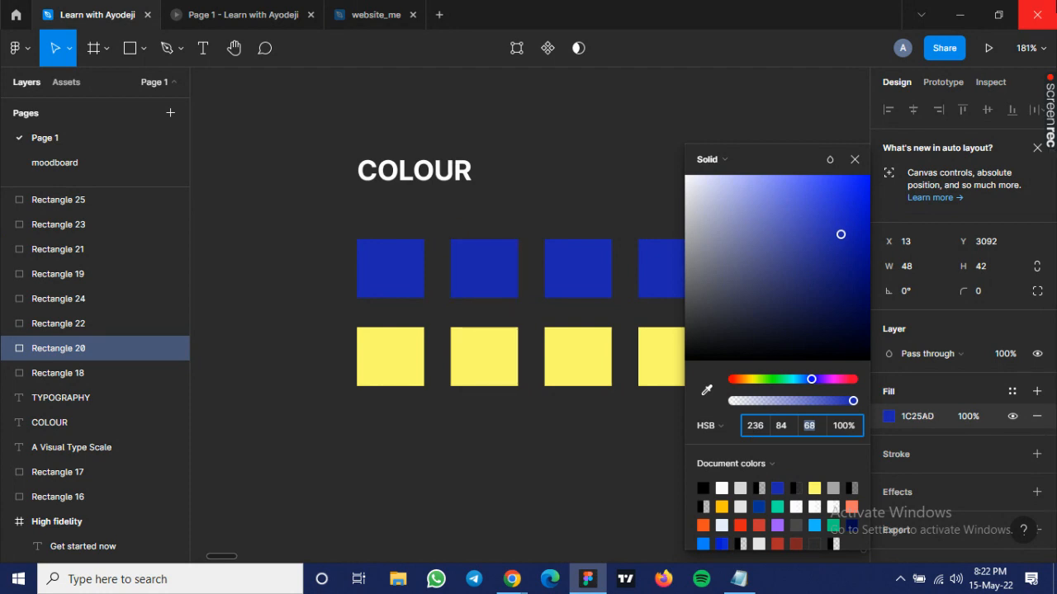
key(Down)
key(Down)
key(Down)
key(Down)
key(Down)
key(Down)
key(Down)
key(Down)
key(Down)
key(Down)
key(Down)
key(Down)
key(Down)
key(Down)
key(Down)
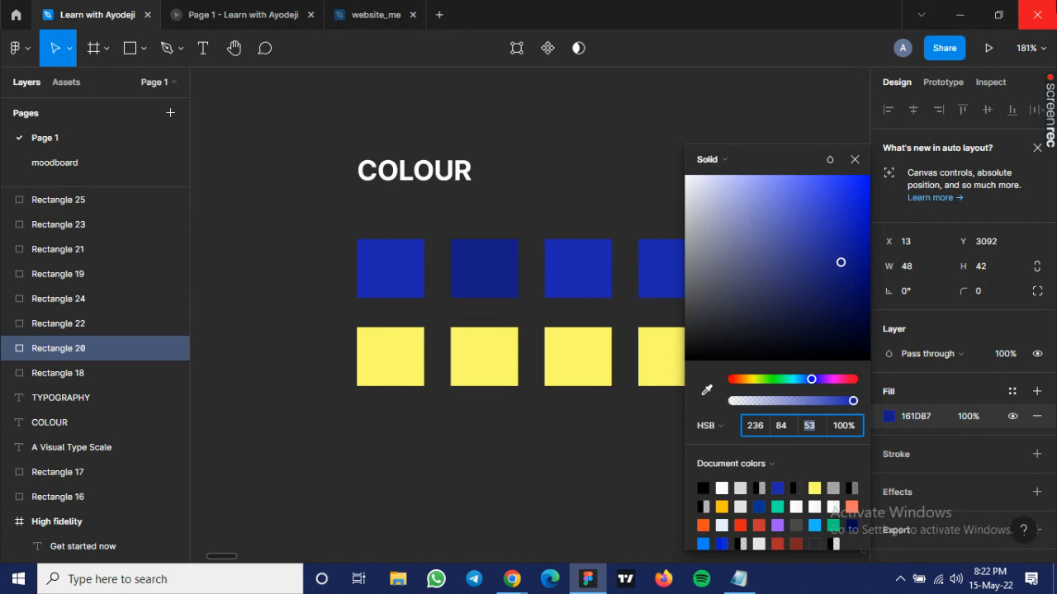
key(Down)
key(Down)
key(Down)
key(Down)
key(Down)
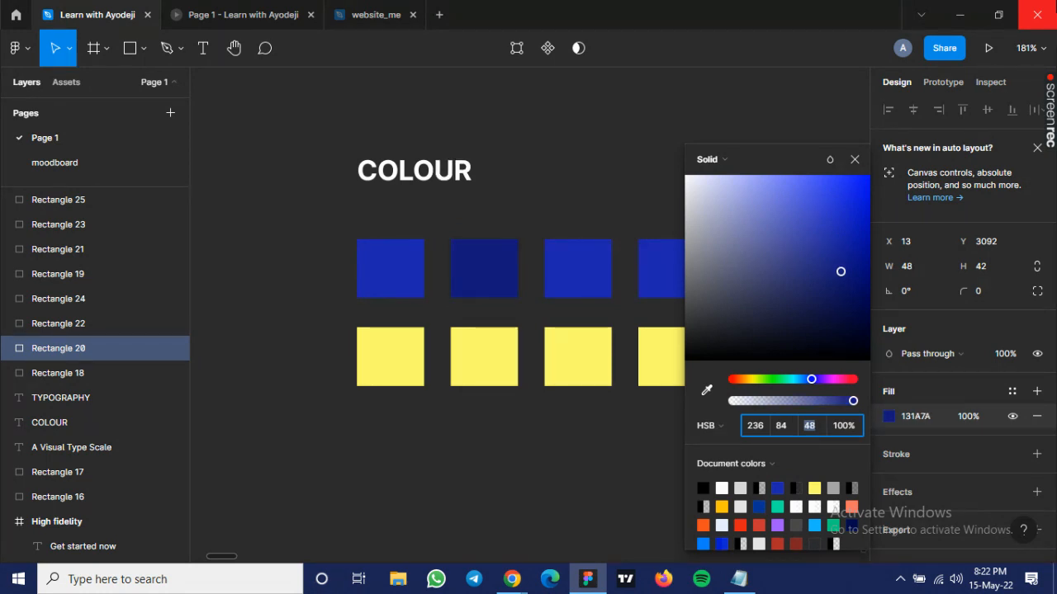
key(Down)
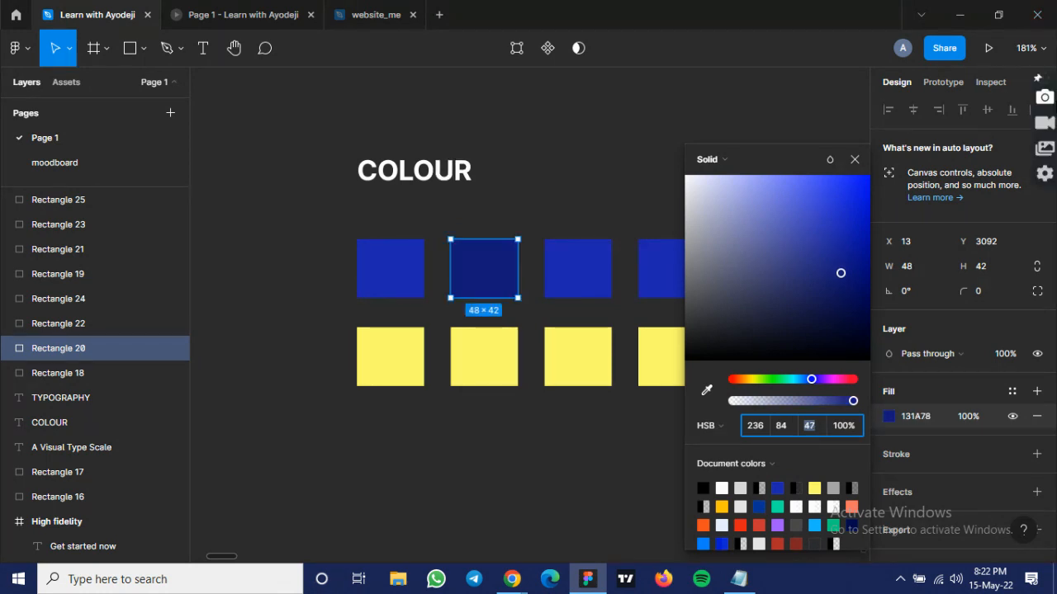
click(852, 266)
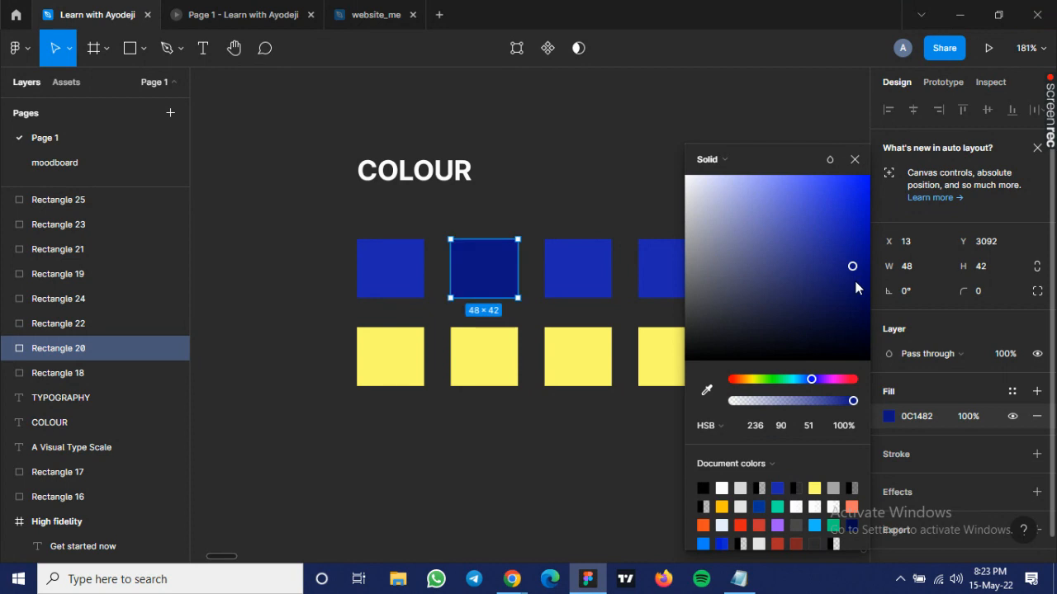
click(859, 267)
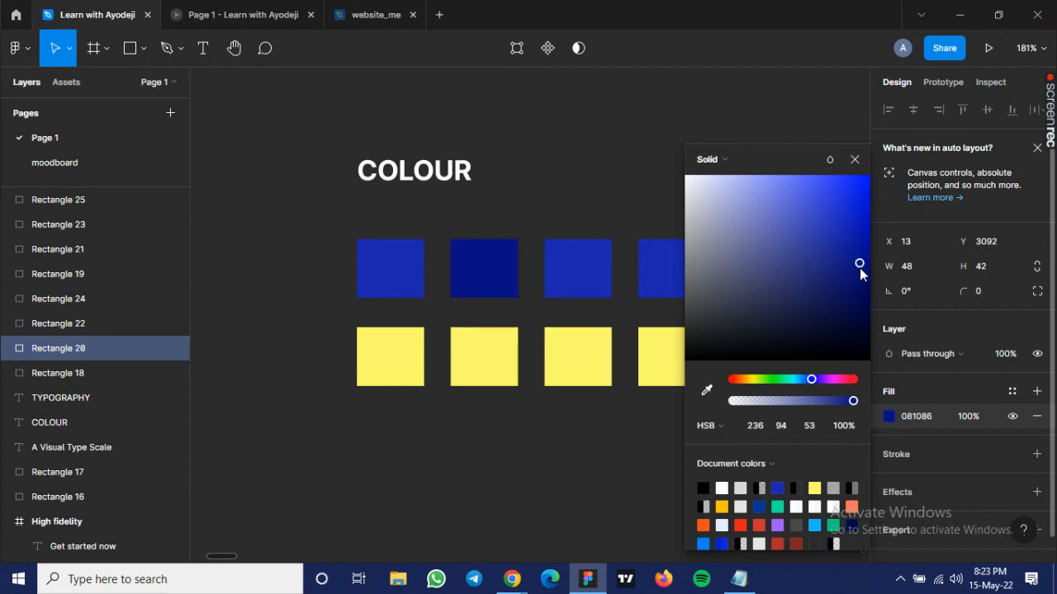
Brighten the third blue square's fill to HSB 236, 77, 98 (hex 3947FB).
click(582, 275)
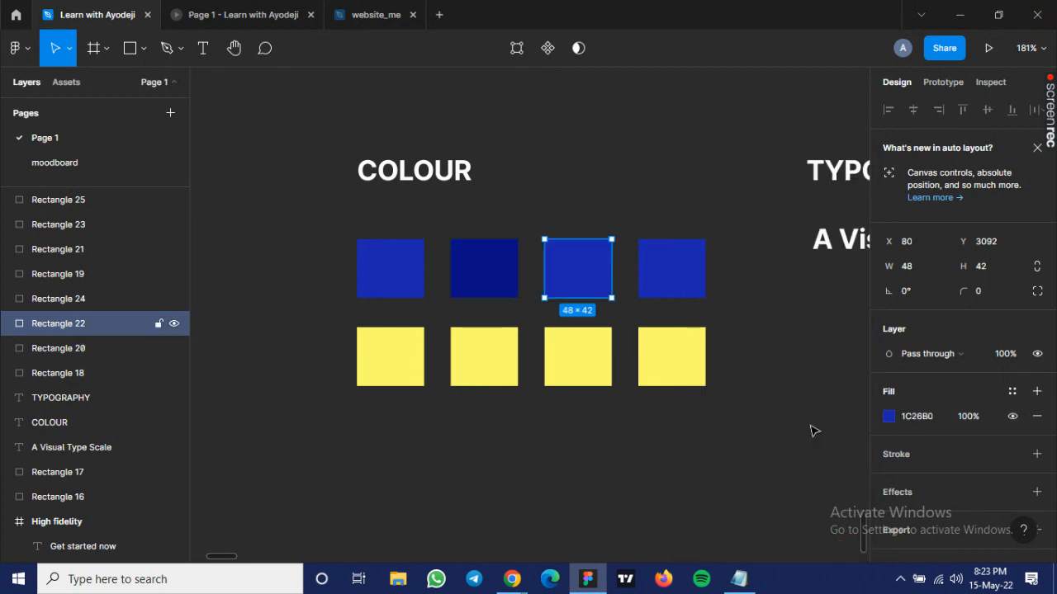
key(Escape)
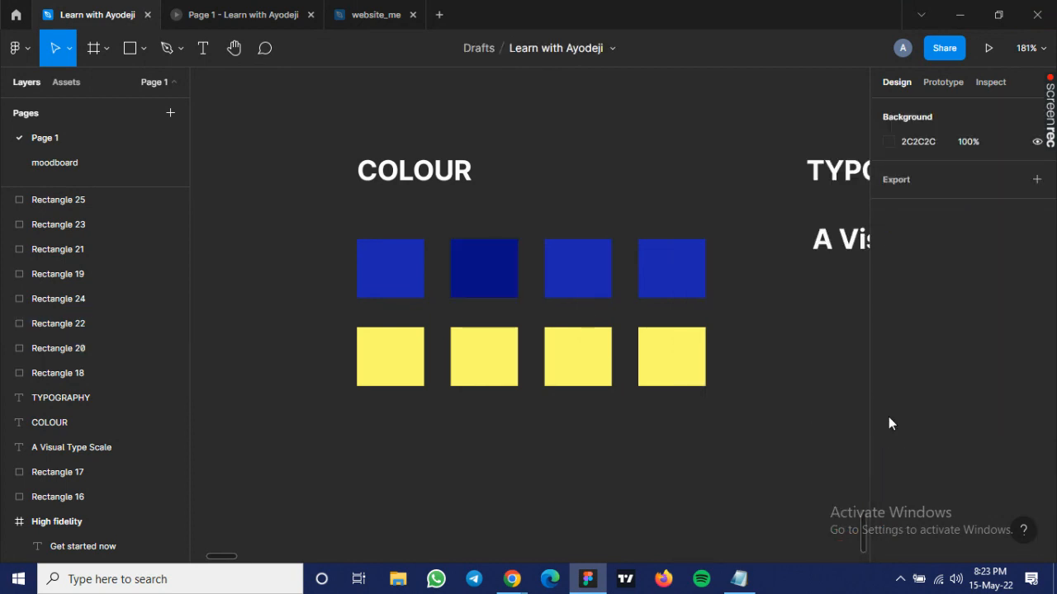
click(600, 276)
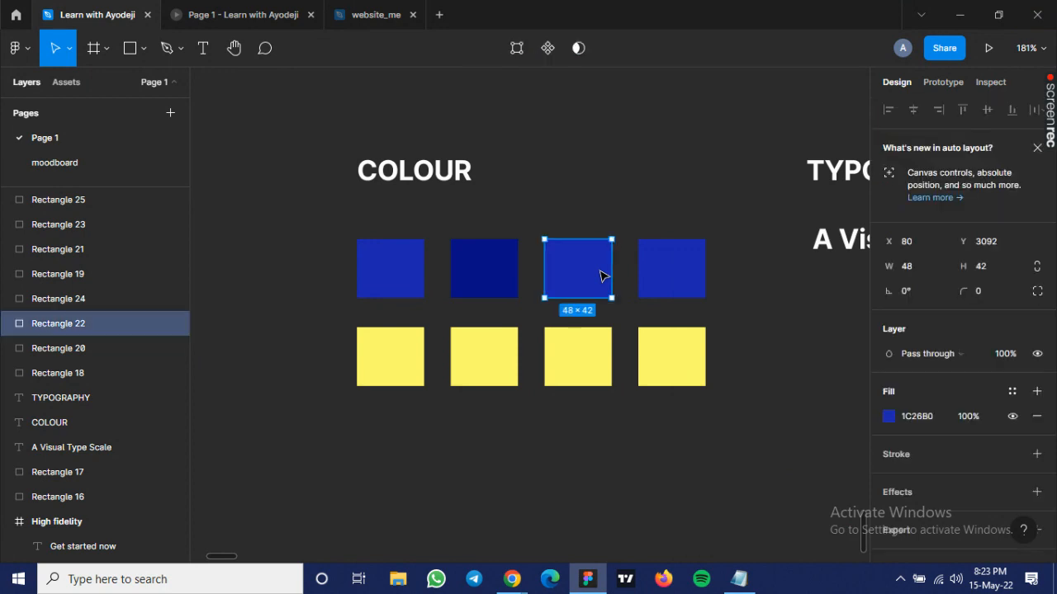
click(888, 417)
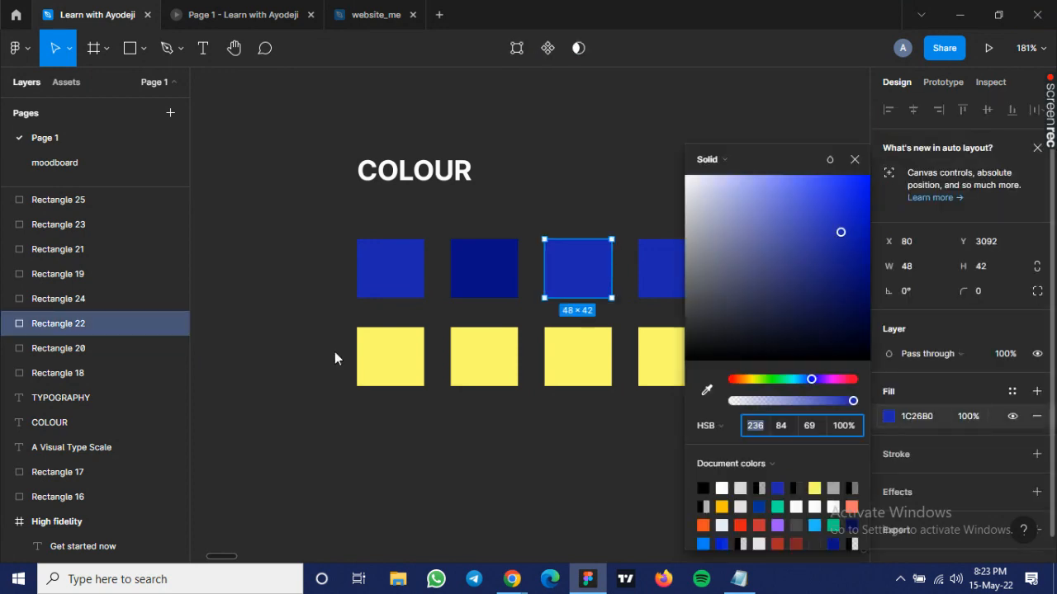
click(811, 426)
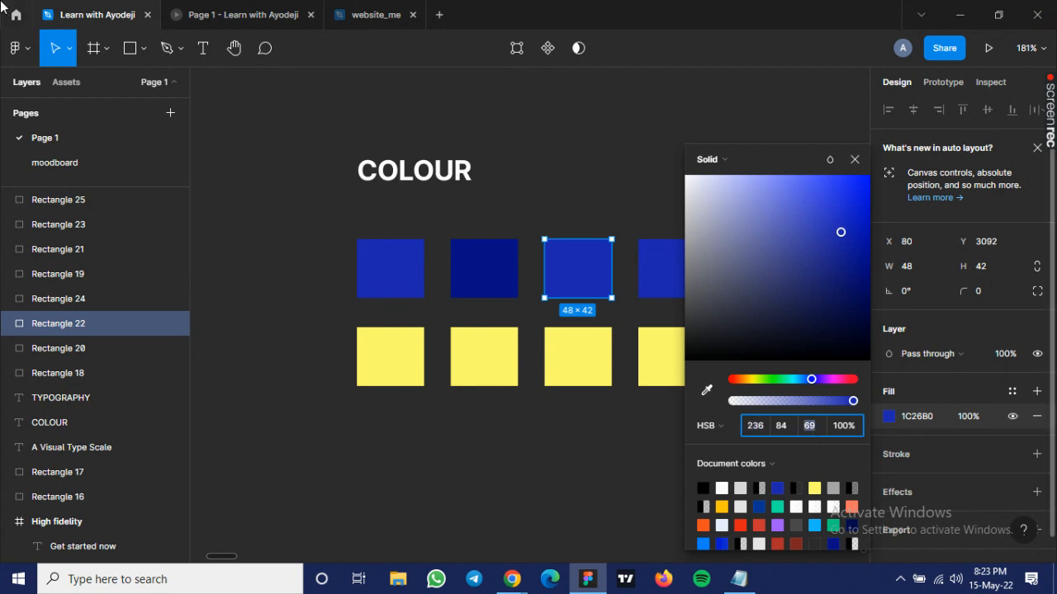
key(Up)
key(Up)
key(Up)
key(Up)
key(Up)
key(Up)
key(Up)
key(Up)
key(Up)
key(Up)
key(Up)
key(Up)
key(Up)
key(Up)
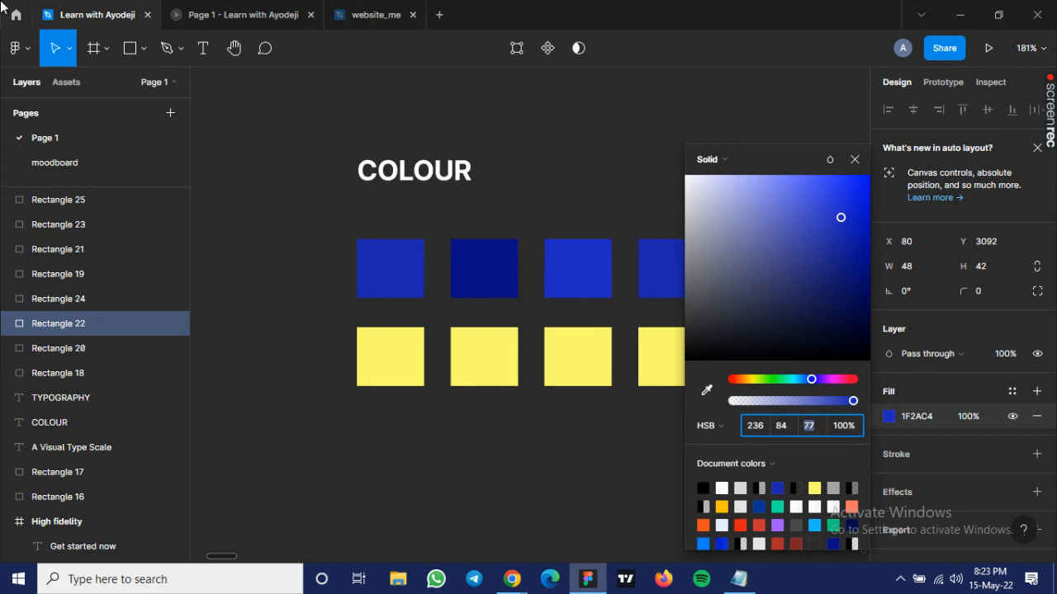
key(Up)
key(Up)
key(Up)
key(Up)
key(Up)
key(Up)
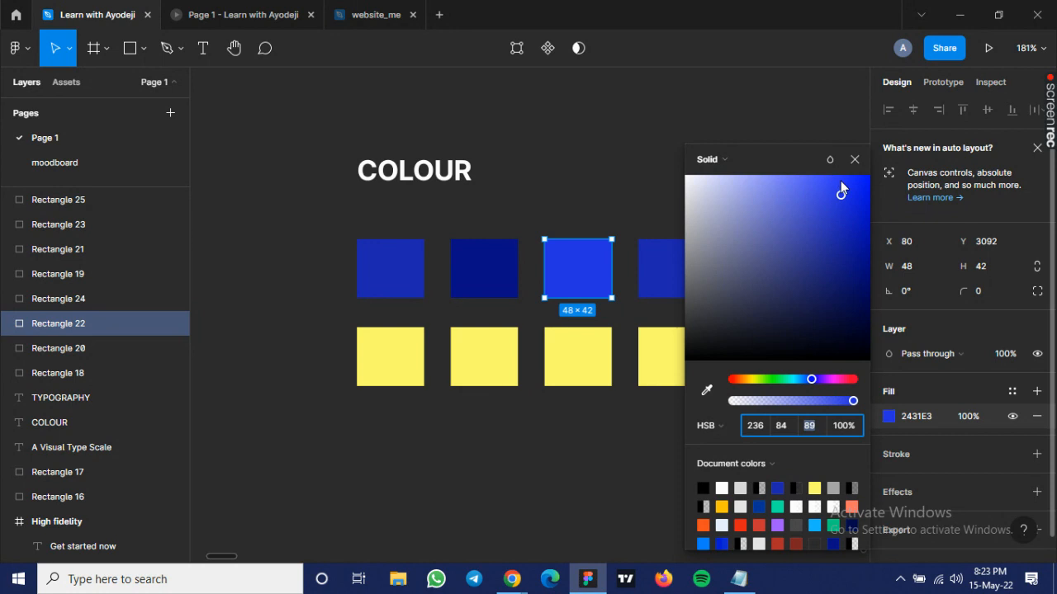
mouse_move(841, 182)
mouse_down()
mouse_move(834, 189)
mouse_move(861, 183)
mouse_up()
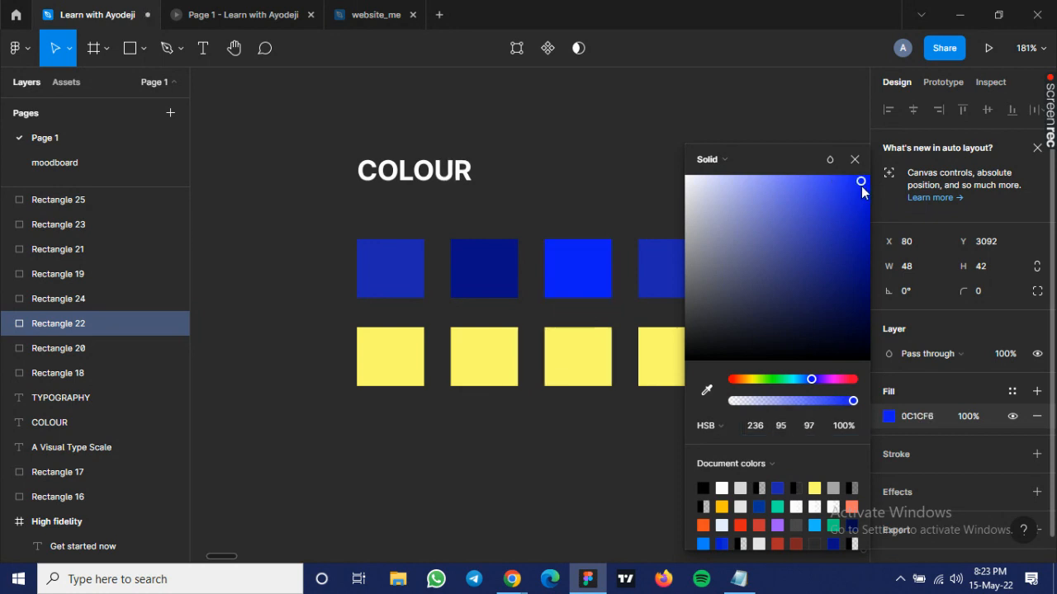
click(810, 187)
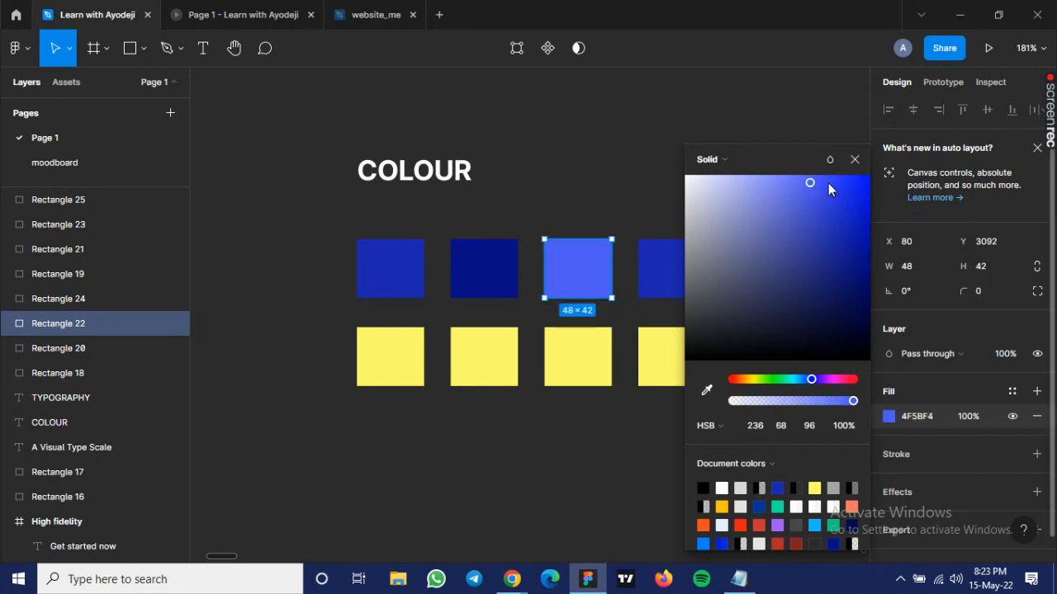
click(828, 182)
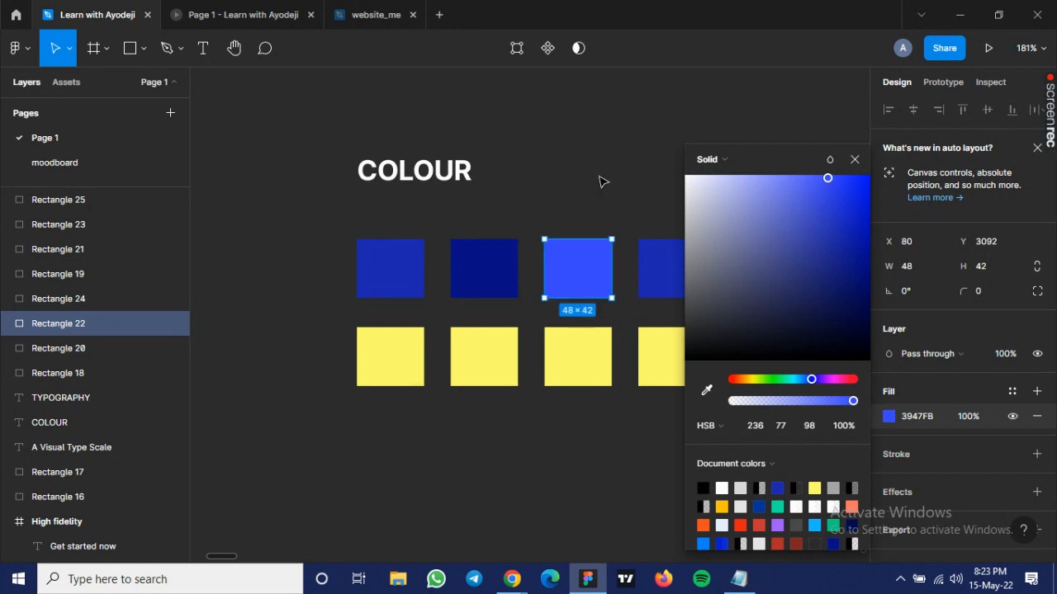
Change the fourth blue square's fill to a desaturated grey-blue, HSB 236, 17, 59 (hex 7E7F97).
click(649, 273)
click(652, 274)
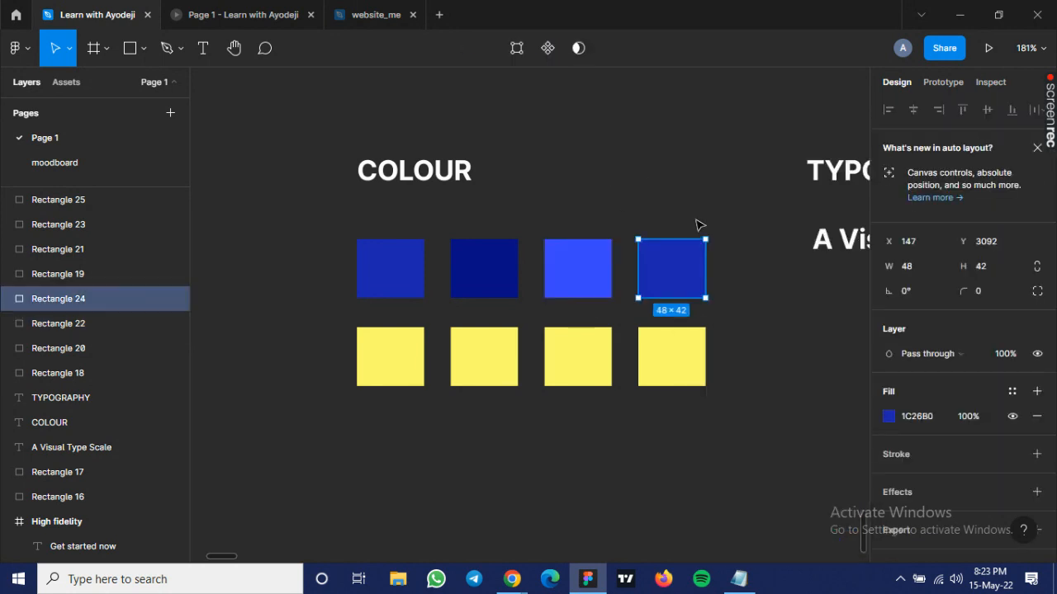
click(889, 418)
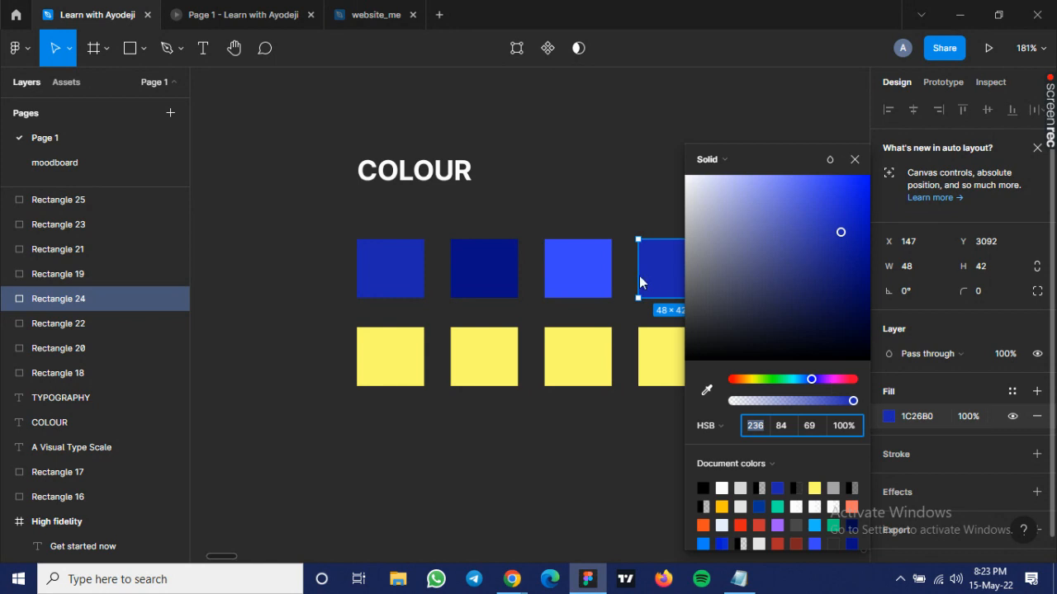
drag(643, 282, 716, 257)
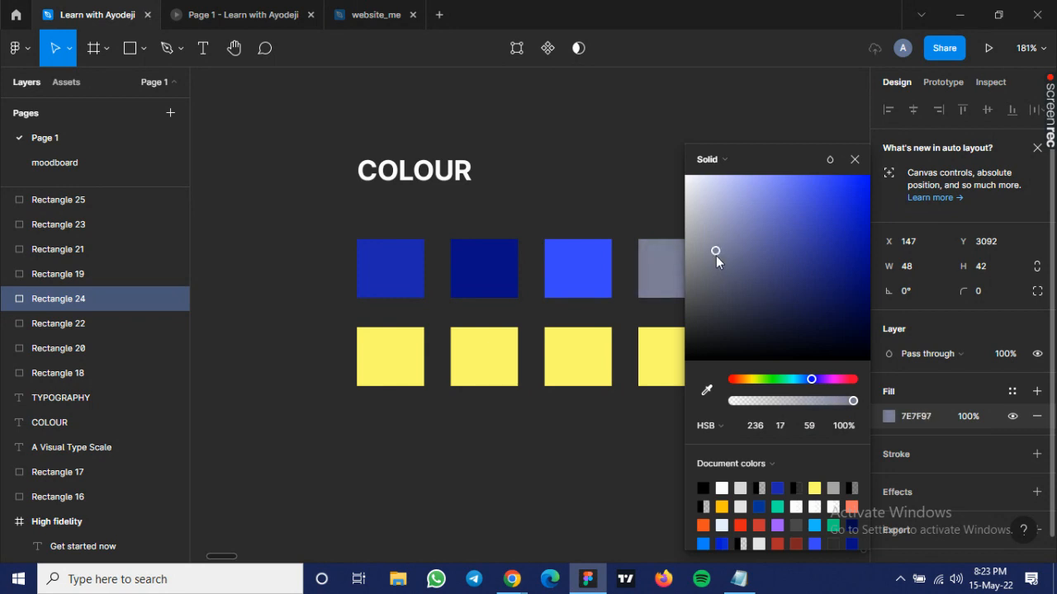
Adjust the fourth blue square's grey-blue fill to hex 767898 and close its colour settings.
click(726, 256)
click(561, 176)
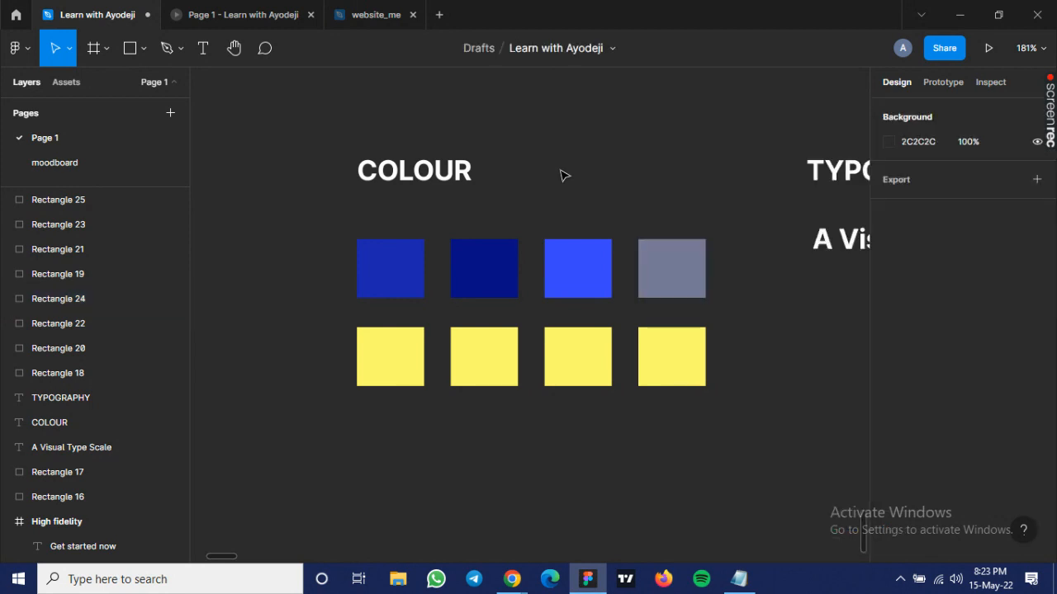
Darken the second yellow square's fill to a deep olive, HSB 59, 67, 32 (hex 53521C).
click(497, 364)
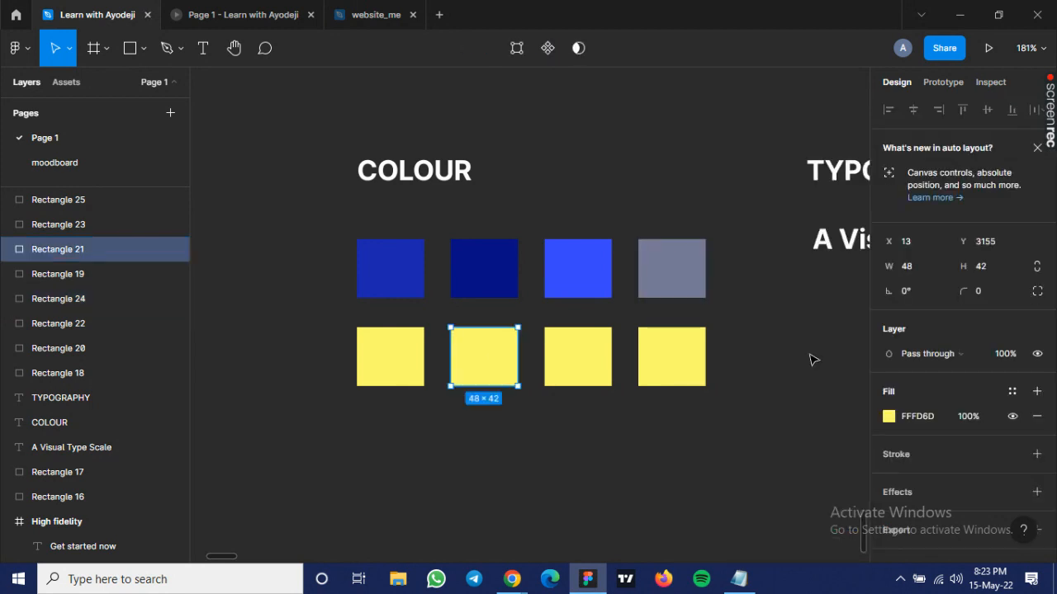
click(888, 415)
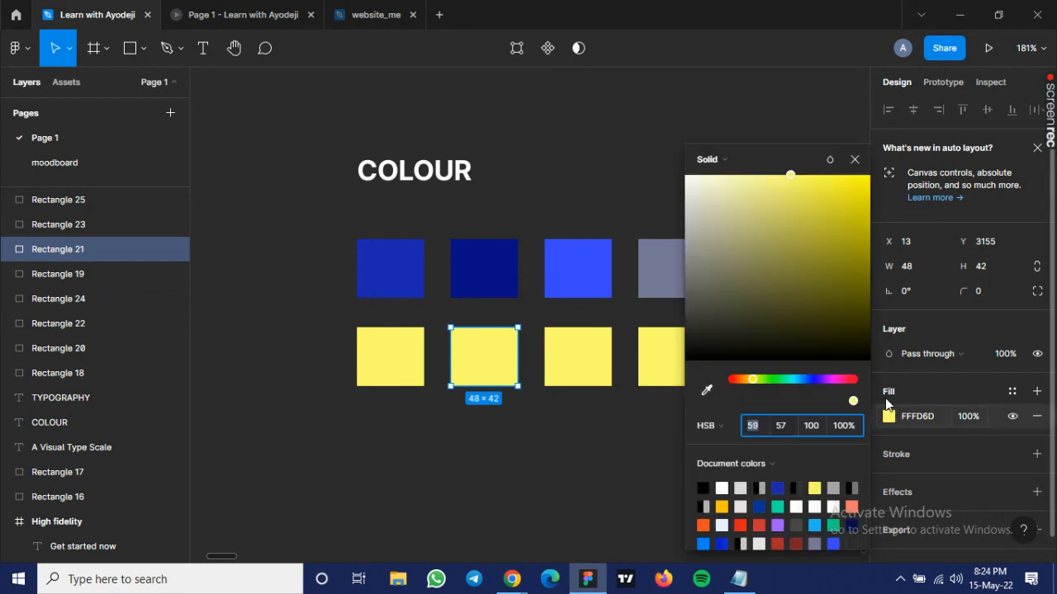
click(815, 430)
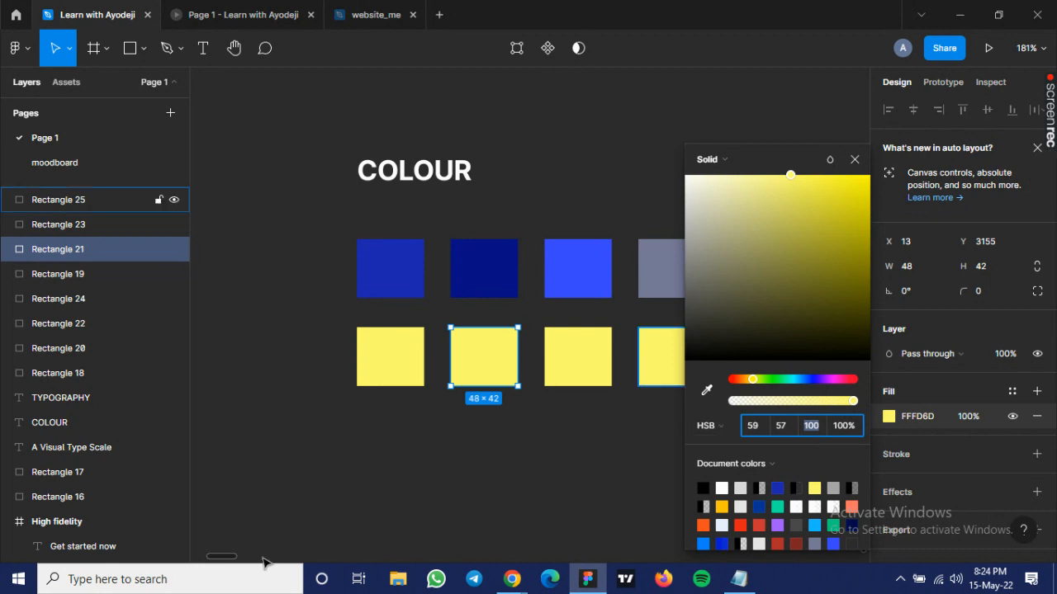
key(shift+Down)
key(shift+Down)
key(shift+Down)
key(shift+Down)
key(shift+Down)
key(shift+Down)
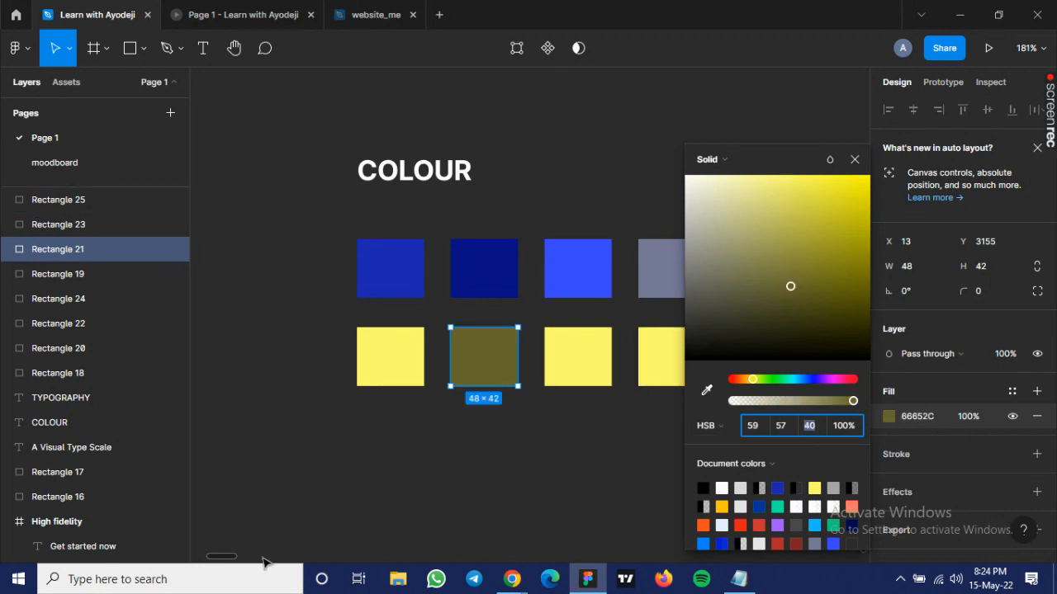
key(shift+Down)
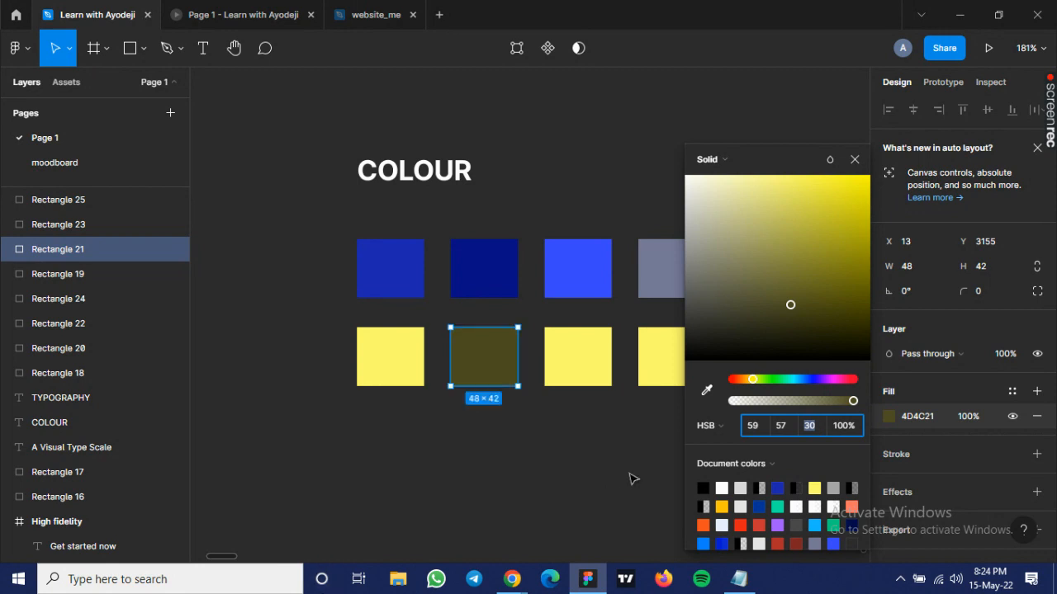
click(806, 308)
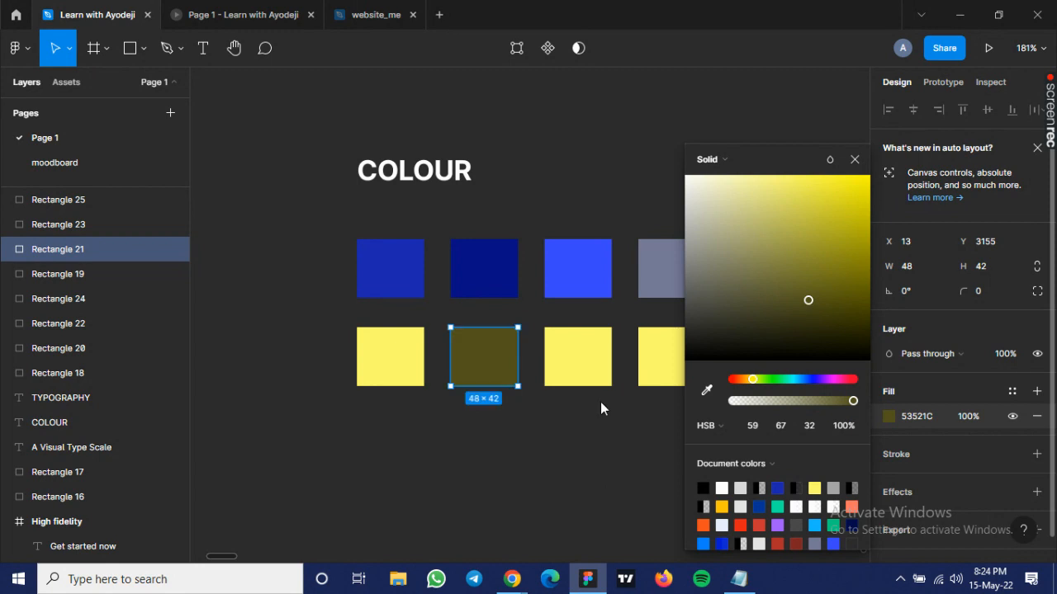
Lighten the third yellow square's fill to a pale yellow, HSB 59, 43, 100 (hex FFFE93).
click(578, 370)
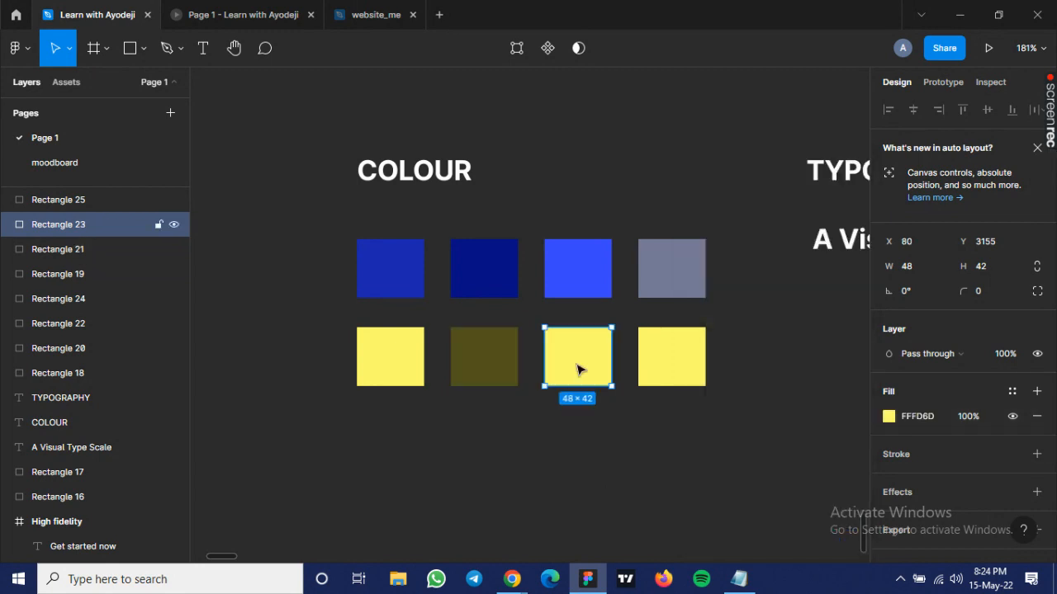
click(889, 417)
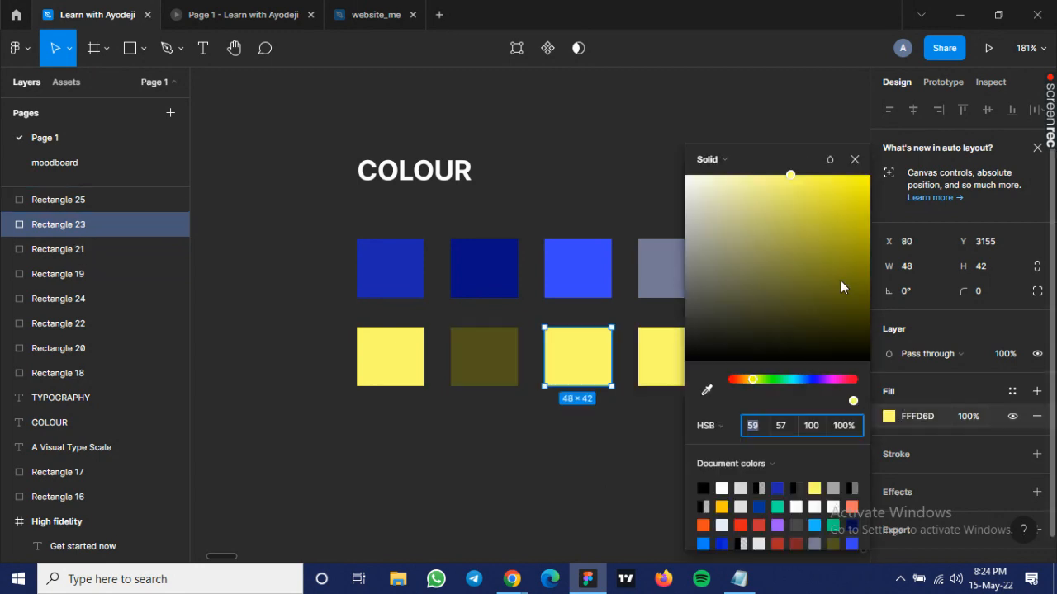
drag(773, 180, 851, 174)
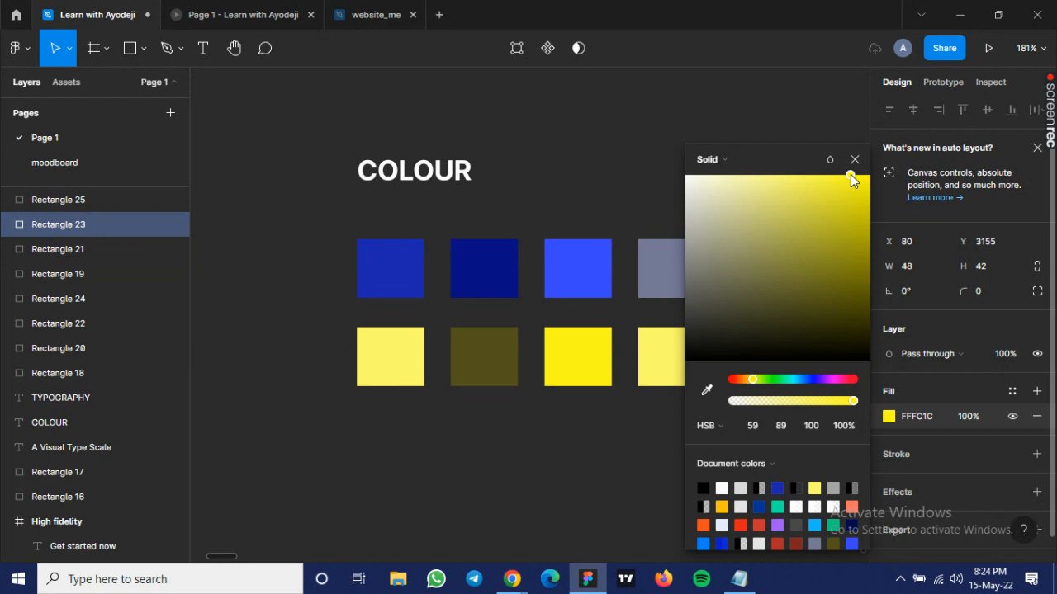
drag(850, 175, 764, 177)
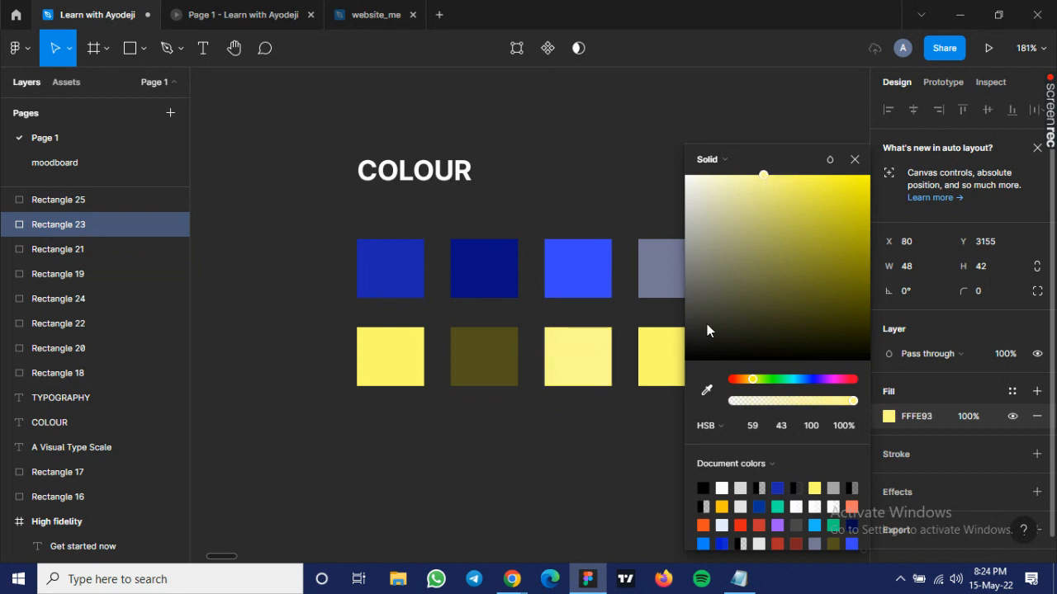
Change the fourth yellow square's fill to a desaturated, darker grey-yellow with hue 59.
click(669, 378)
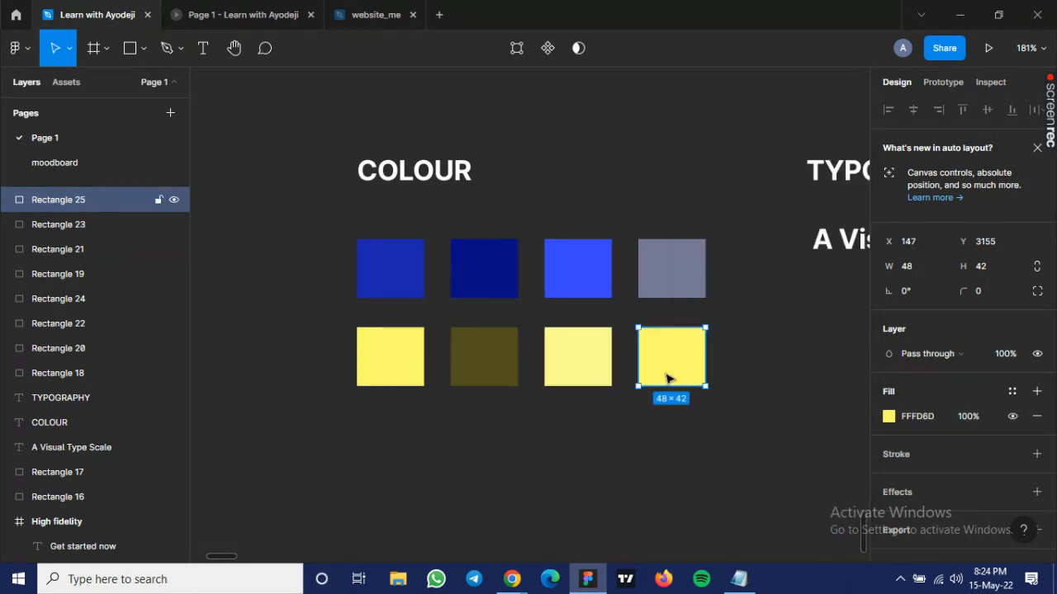
click(887, 417)
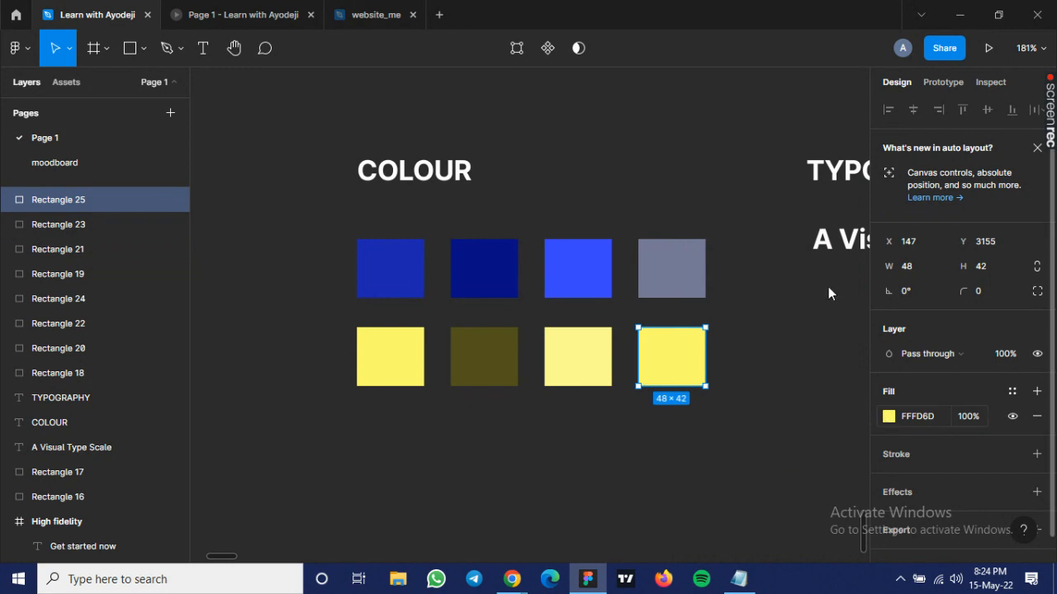
drag(732, 235, 727, 246)
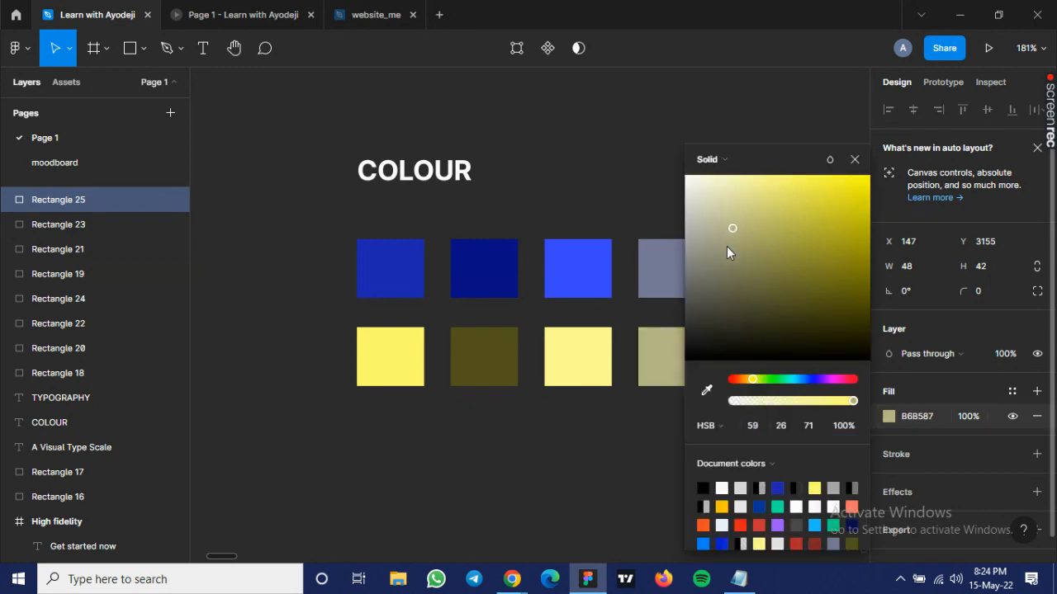
click(629, 435)
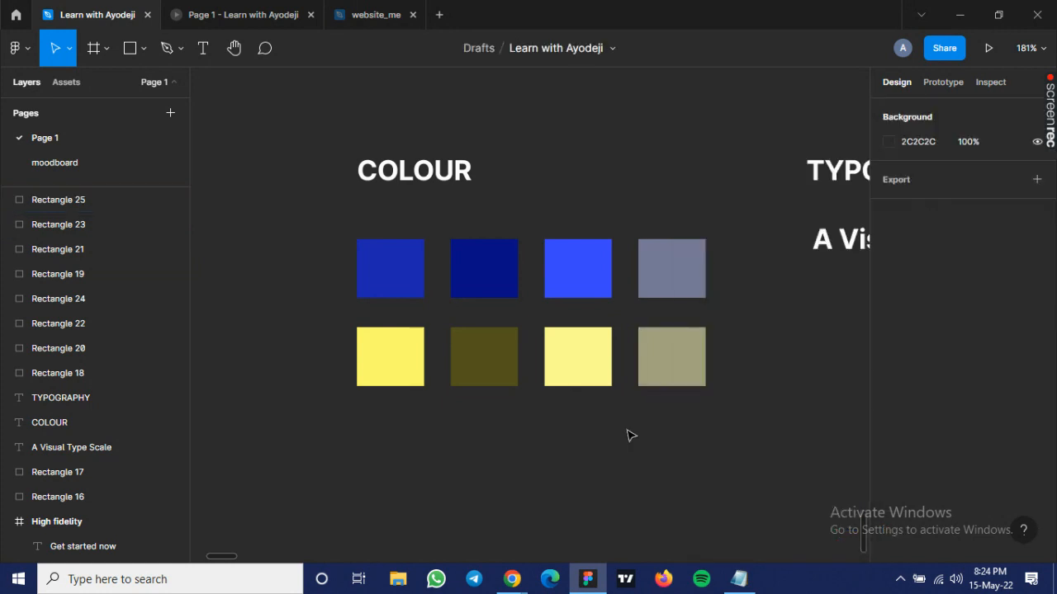
Open the colour styles for the first blue square's fill.
click(387, 284)
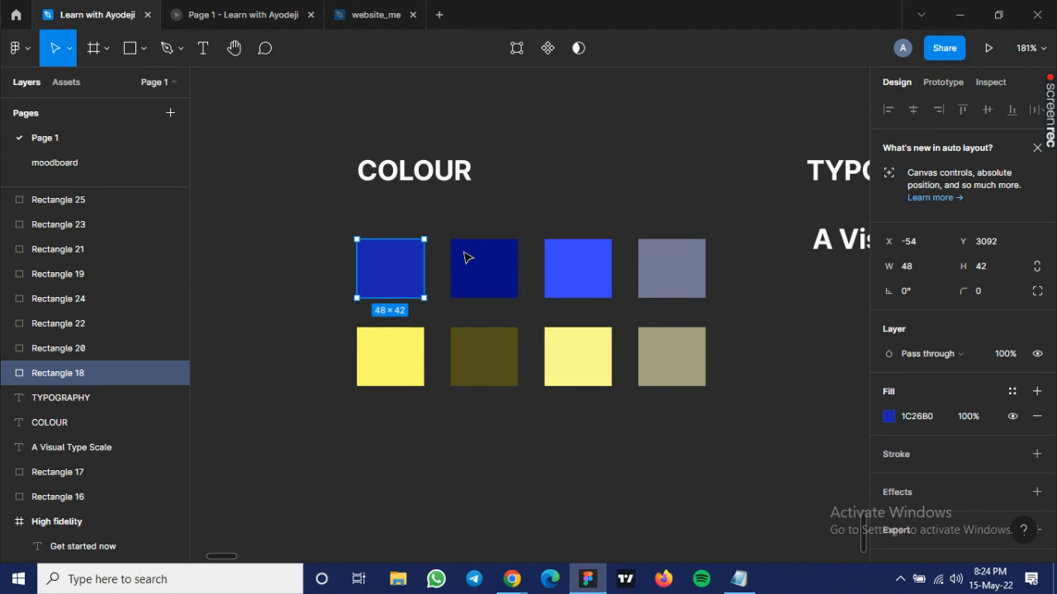
click(1014, 393)
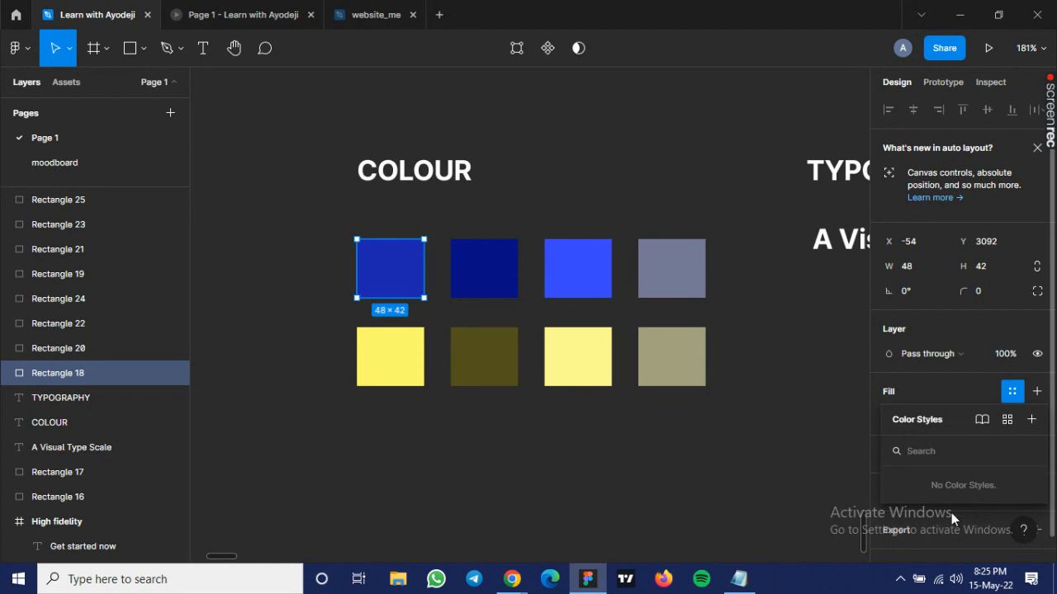
Switch to the Google Meet call in Chrome, admit the waiting participant and return to Figma.
click(512, 581)
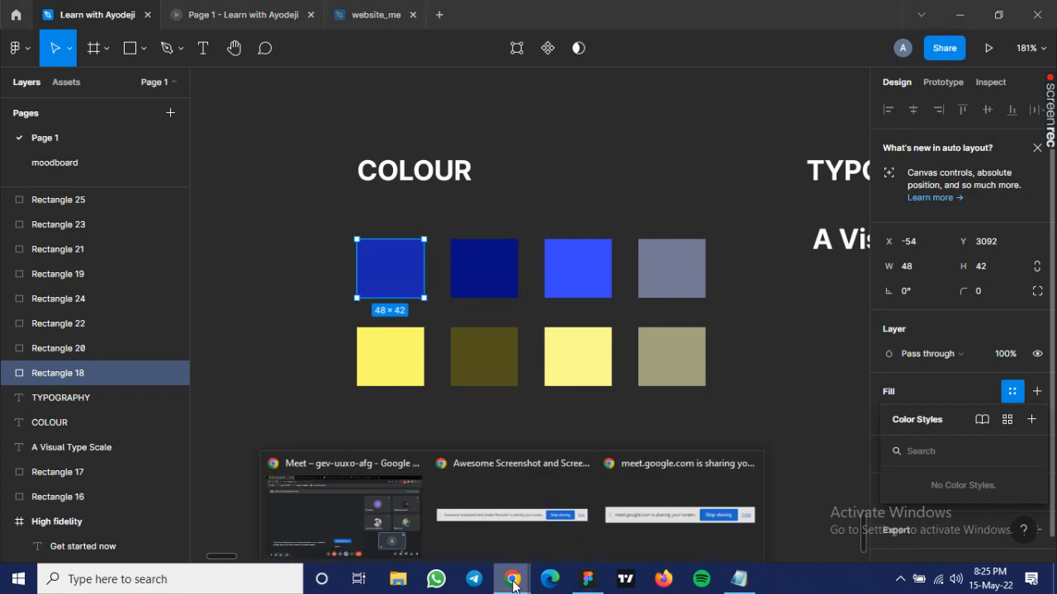
click(345, 512)
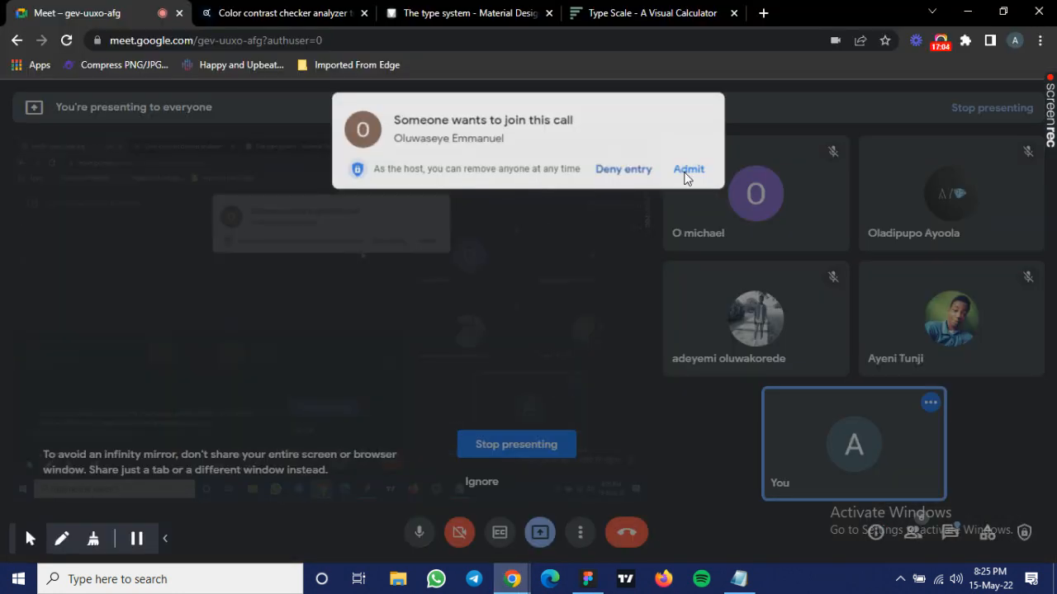
click(684, 170)
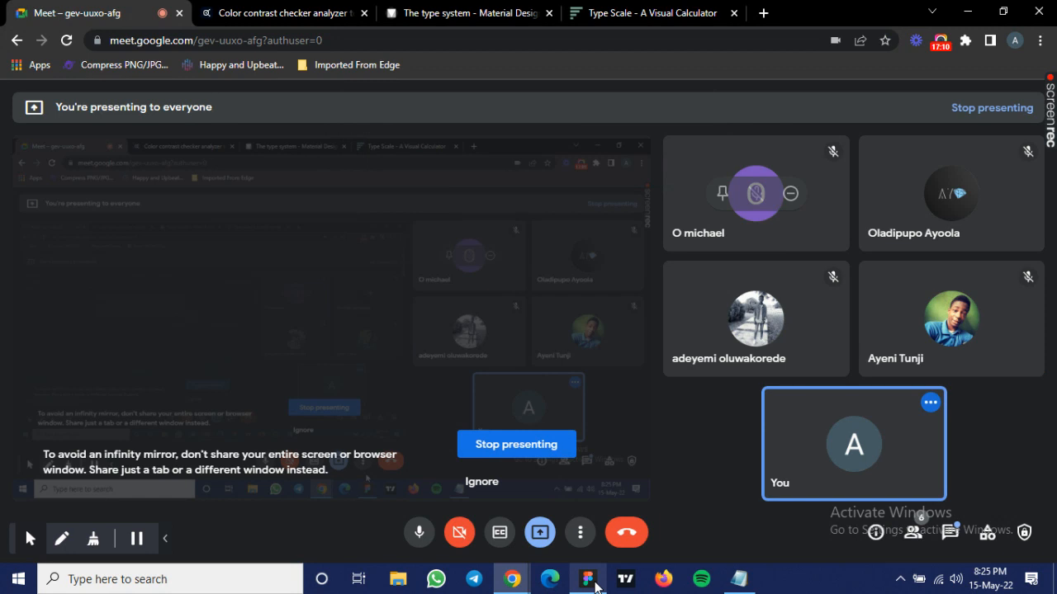
click(593, 581)
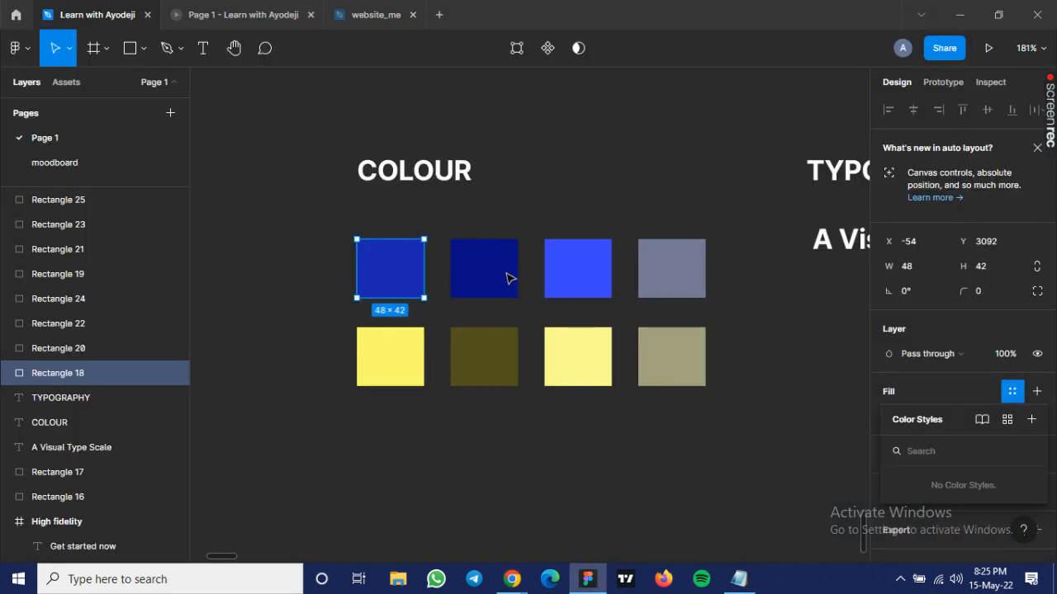
Create a colour style named "Primary blue1" from the first blue square's fill, copying the name for reuse.
click(1030, 421)
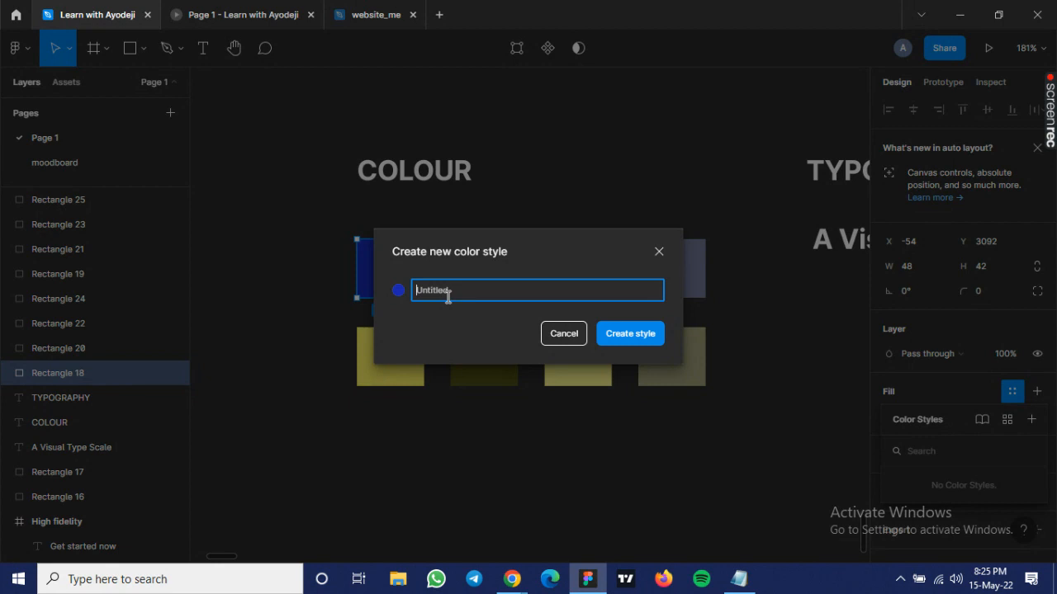
text(Primary blue1)
key(ctrl+a)
key(ctrl+c)
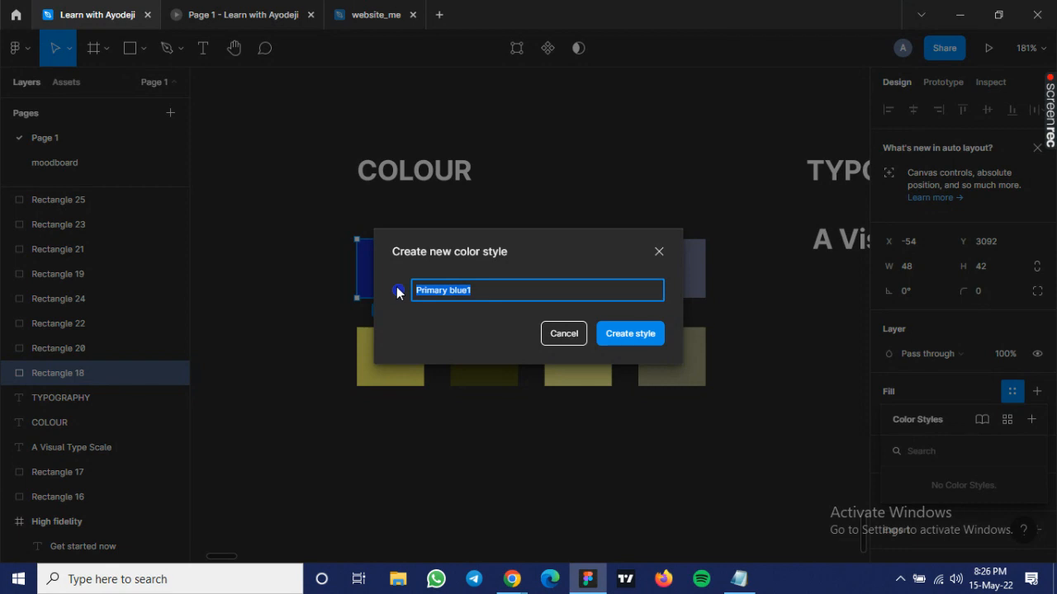
click(619, 334)
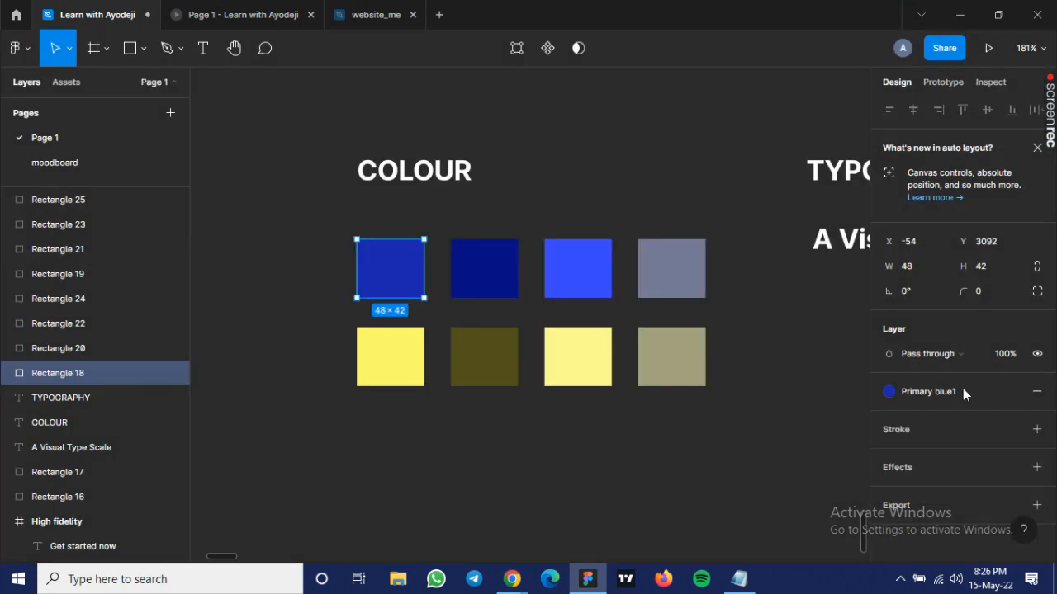
click(698, 502)
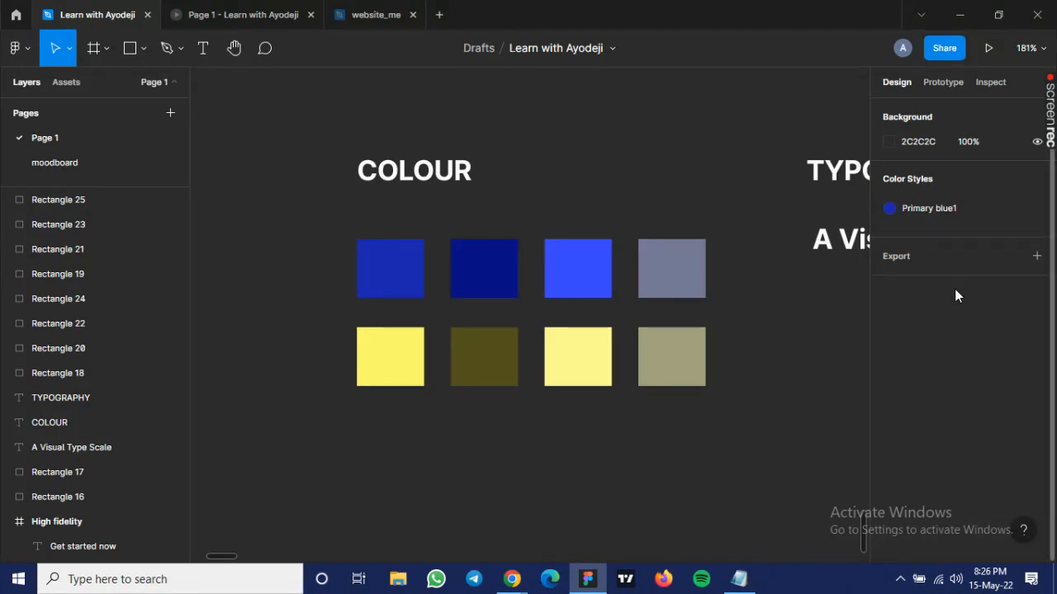
Create a colour style named "Primary blue dark" from the second blue square's fill.
click(495, 273)
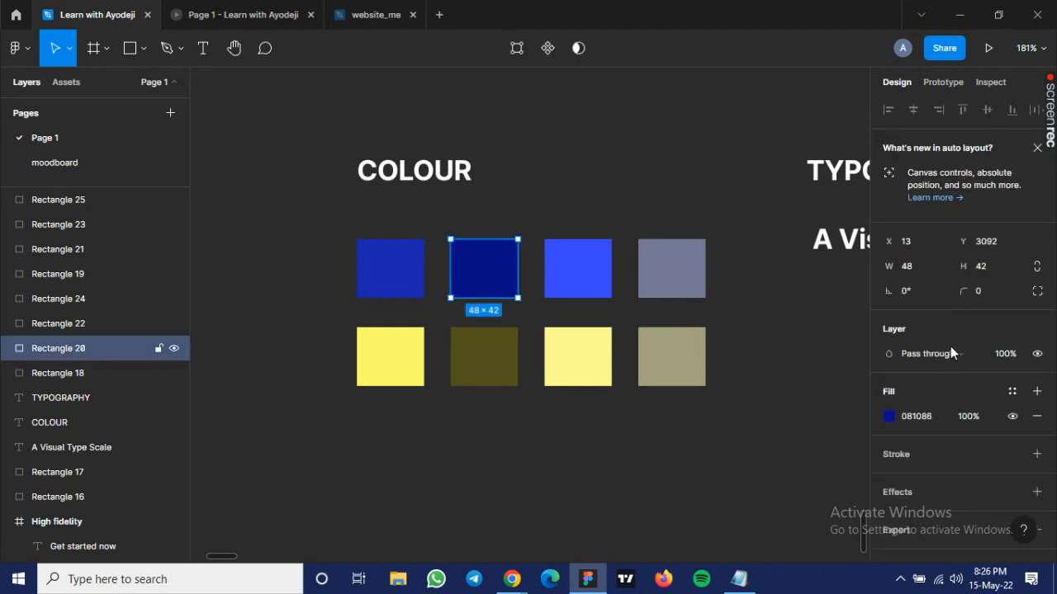
click(1013, 394)
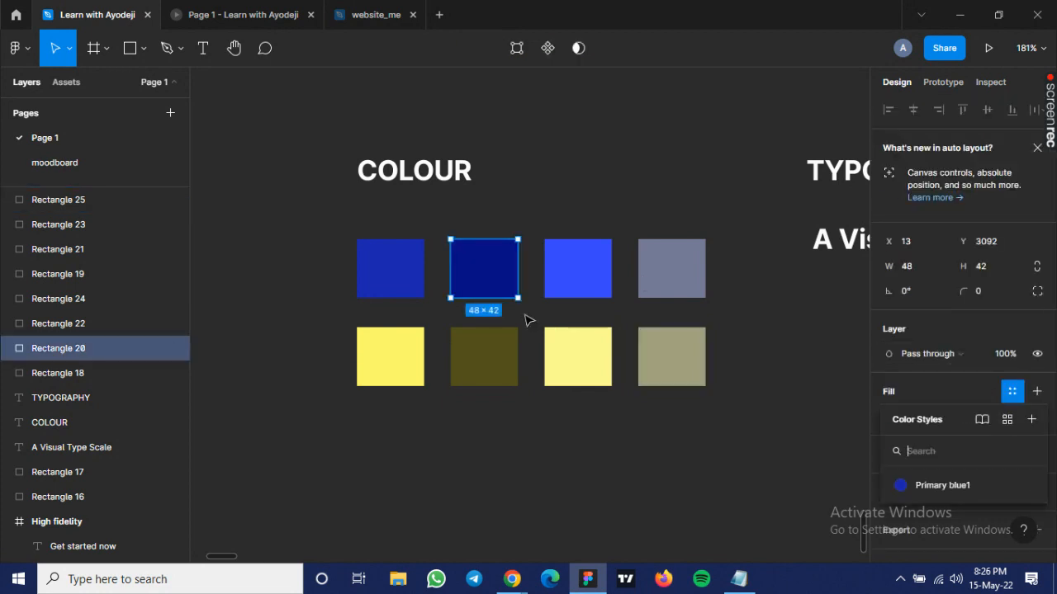
click(1031, 421)
key(ctrl+v)
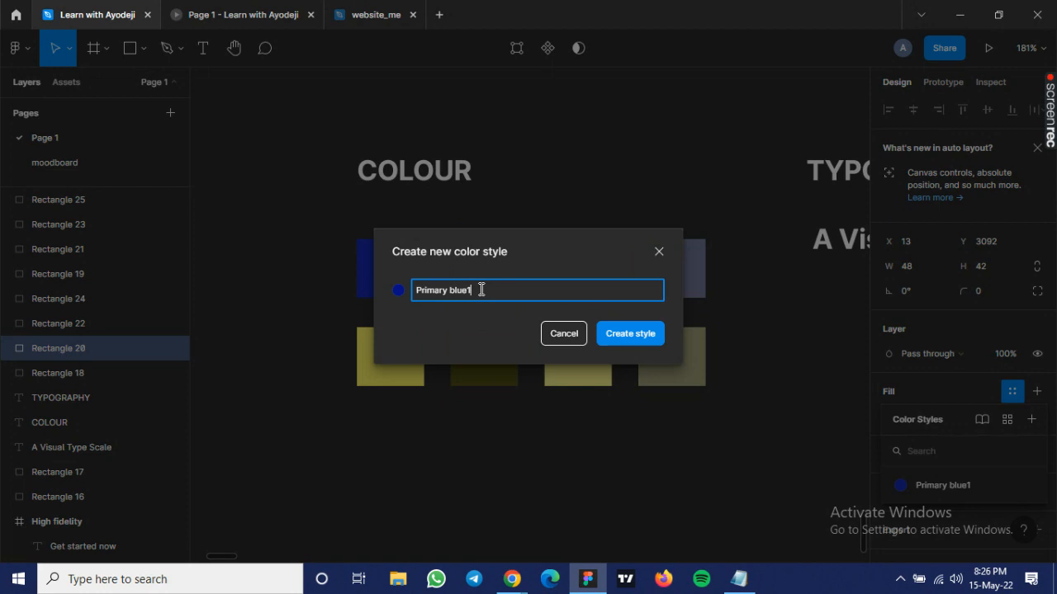
key(BackSpace)
text(dark)
click(607, 333)
Create a colour style named "Primary blue light" from the third blue square's fill.
click(591, 276)
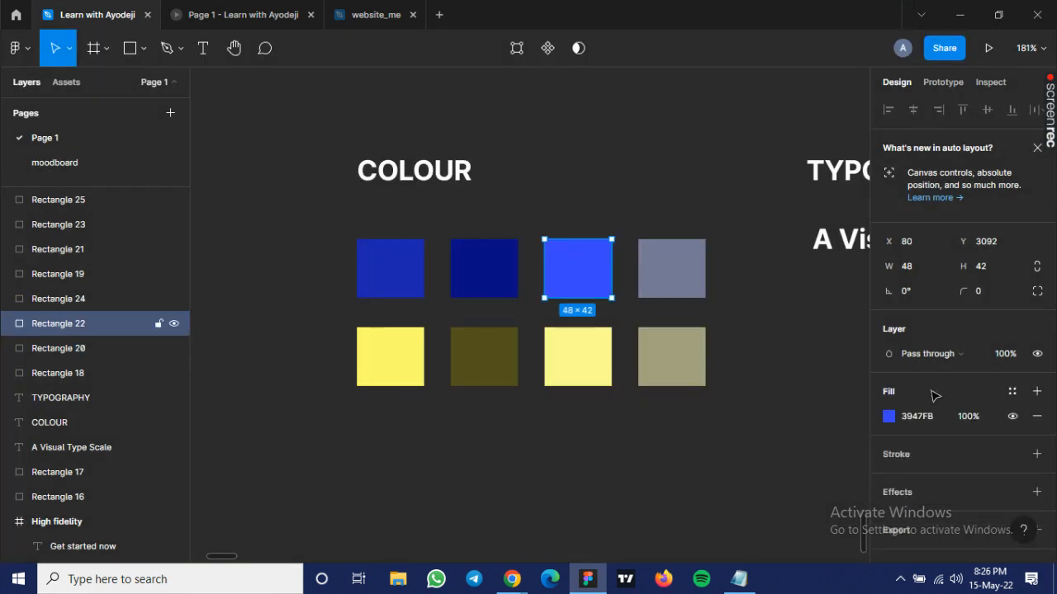
click(1011, 391)
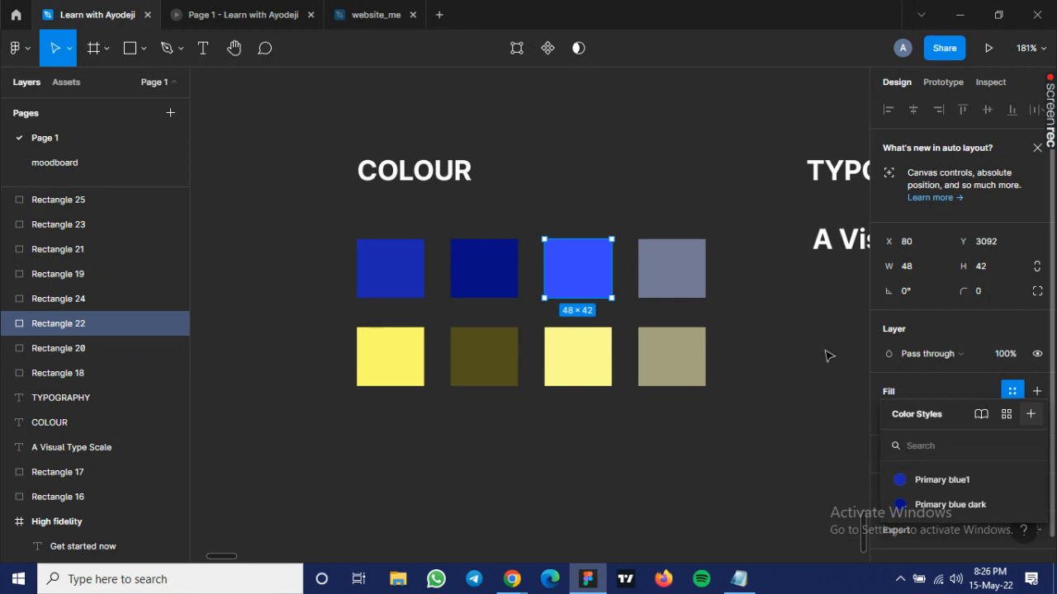
key(ctrl+v)
key(BackSpace)
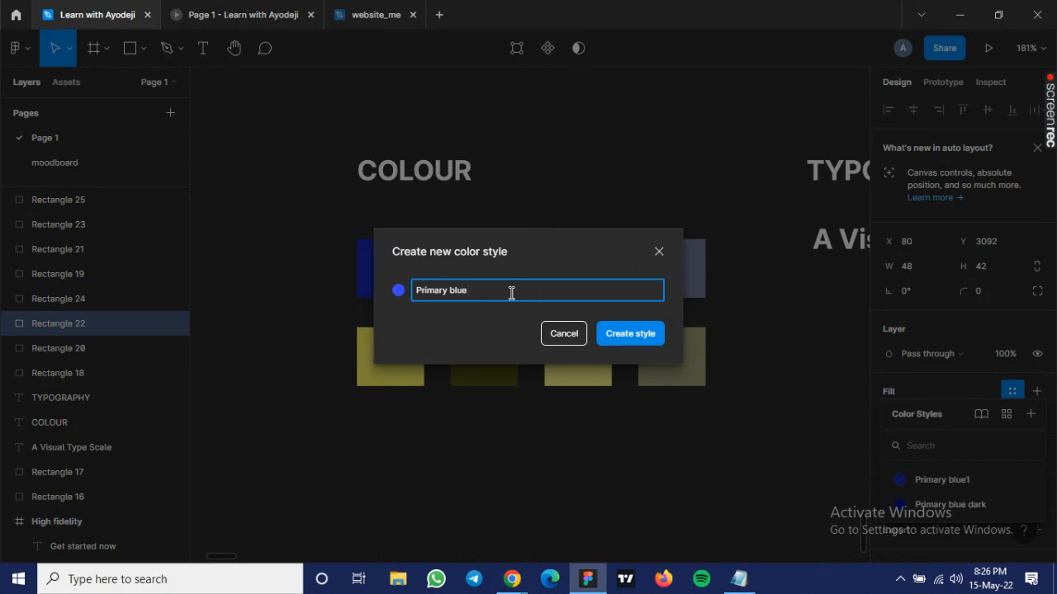
text(light)
key(Return)
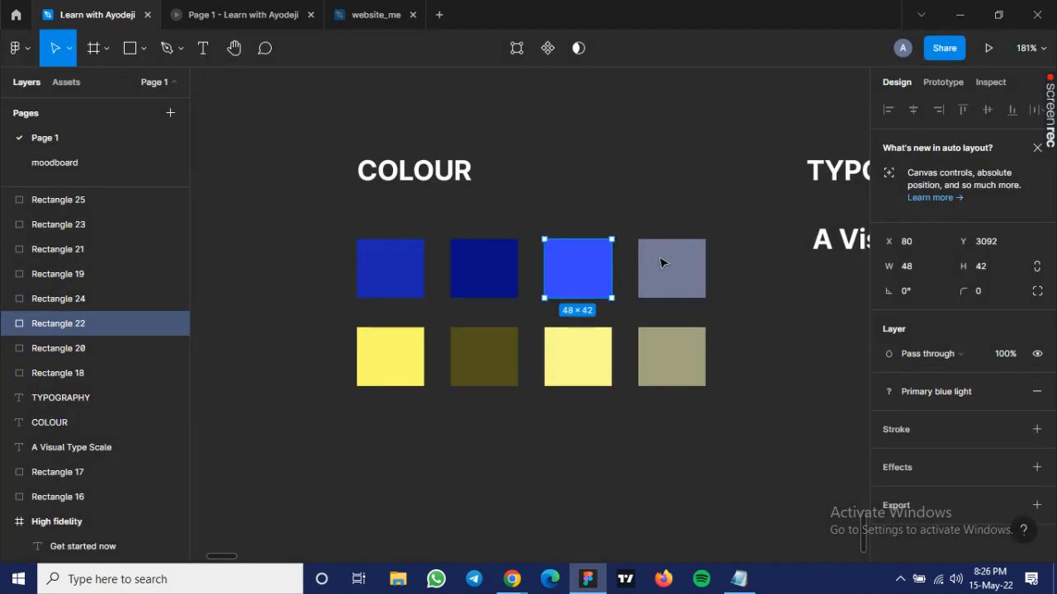
Create a colour style named "Primary blue grey" from the fill of the greyish-blue square.
click(675, 288)
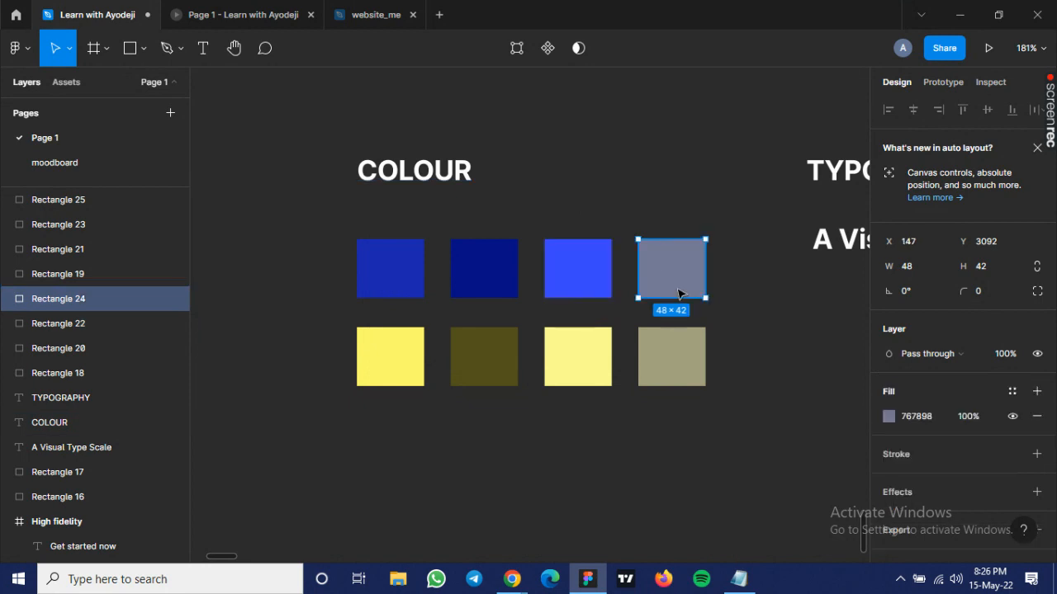
click(1011, 392)
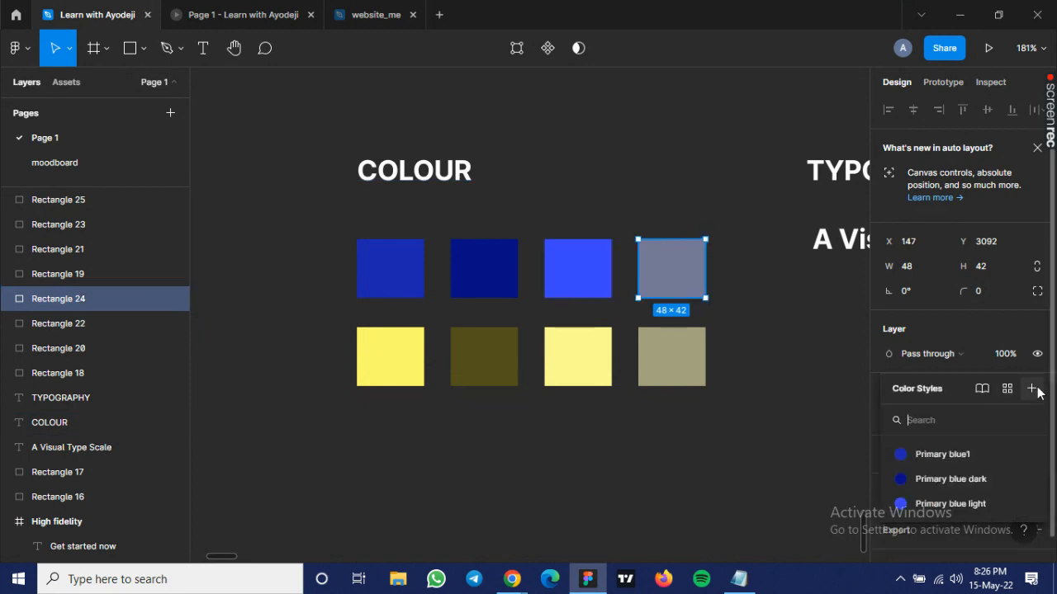
click(1031, 387)
text(Primary blue grey)
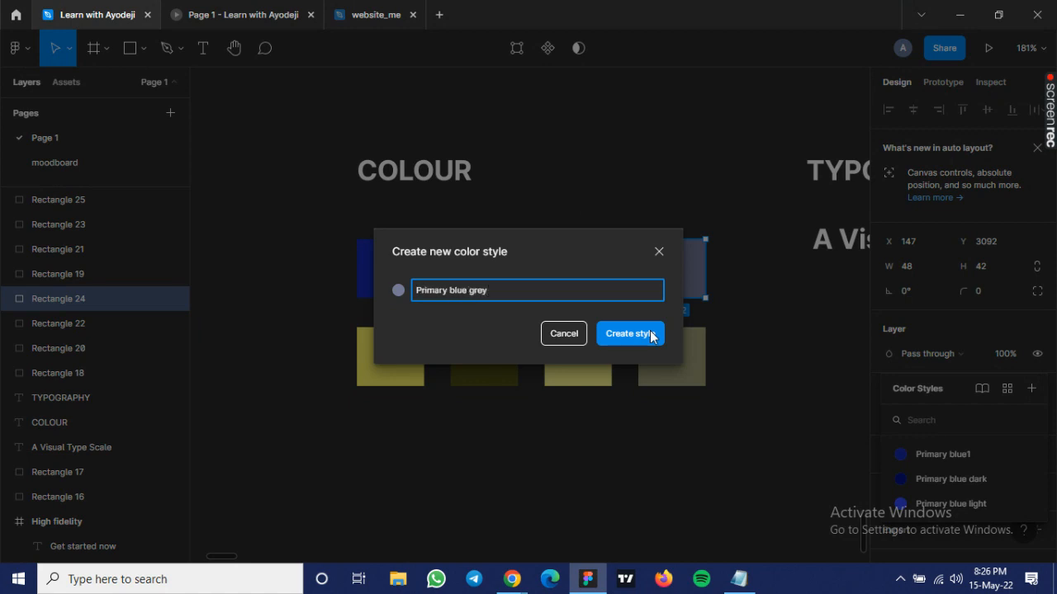
click(650, 333)
Create a colour style named "Secondary gold2" from the fill of the first yellow square.
click(399, 353)
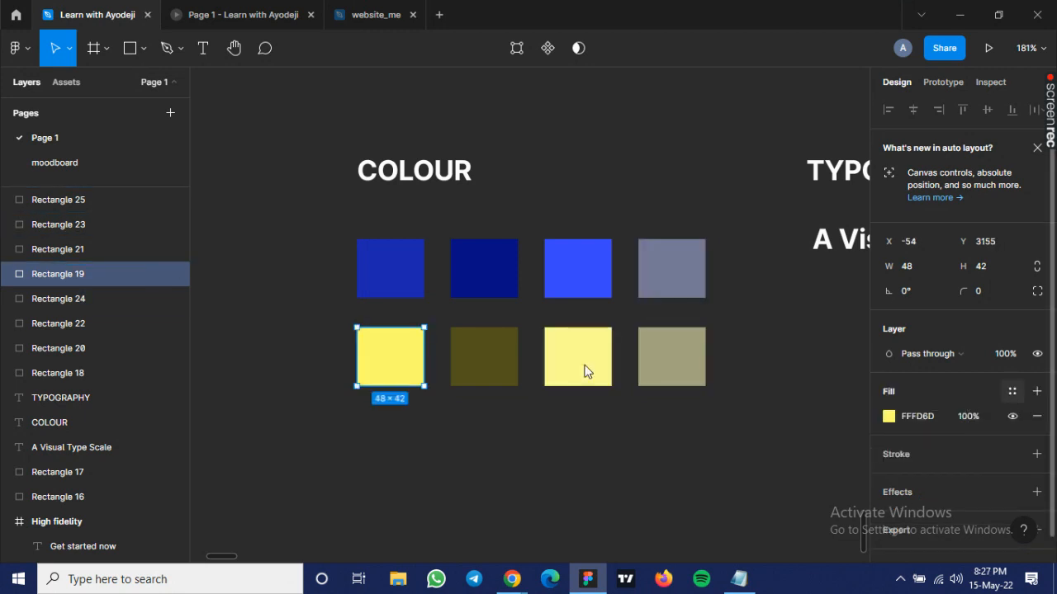
click(1012, 391)
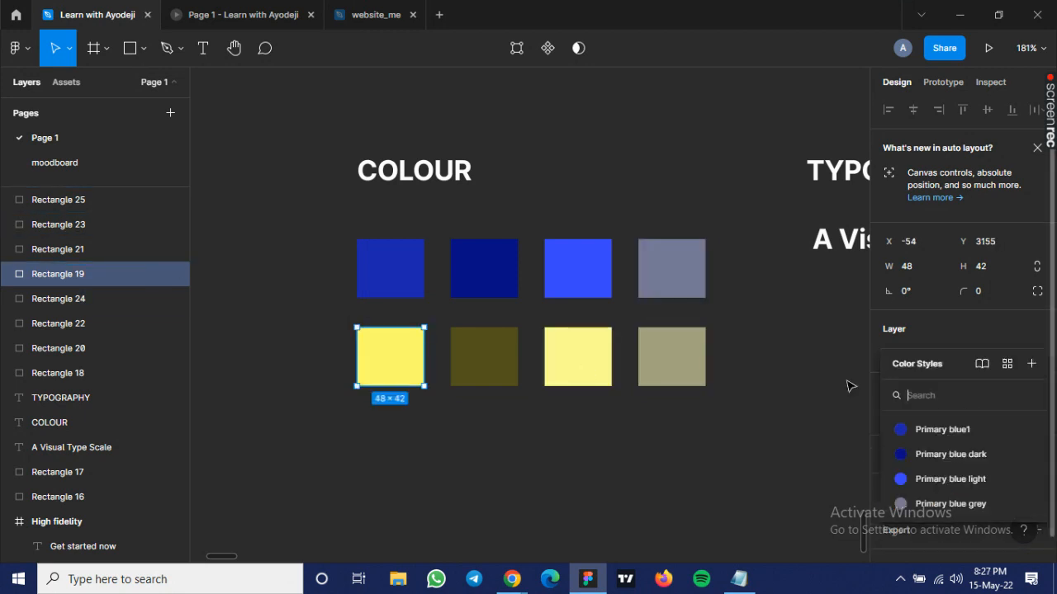
click(1030, 366)
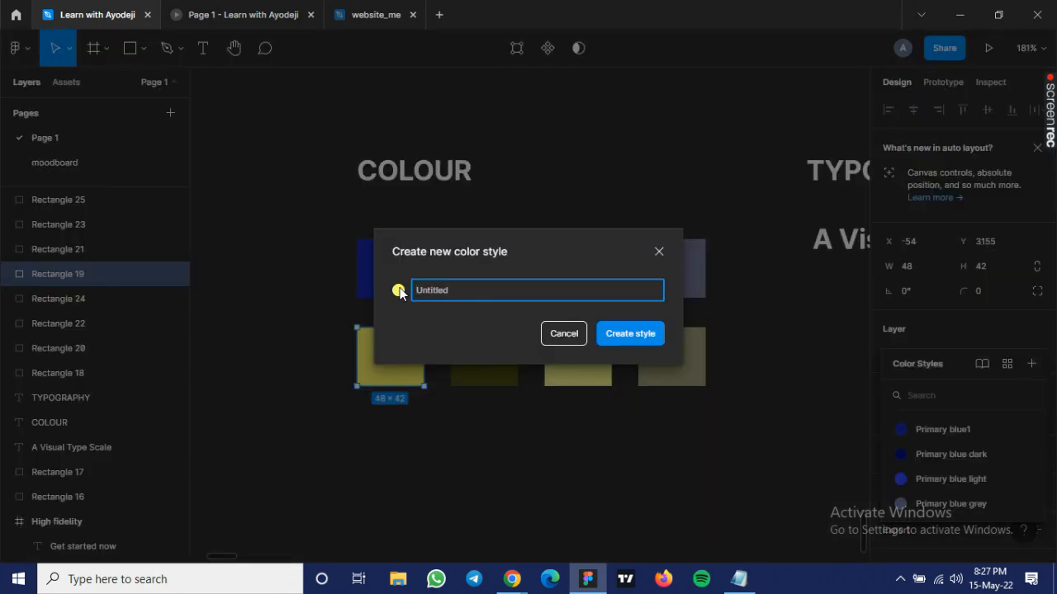
text(Secondery)
key(BackSpace)
key(BackSpace)
key(BackSpace)
text(ary gold2)
key(Return)
Create a colour style named "Secondary gold dark" from the dark yellow square's fill, copying the name for reuse.
click(486, 355)
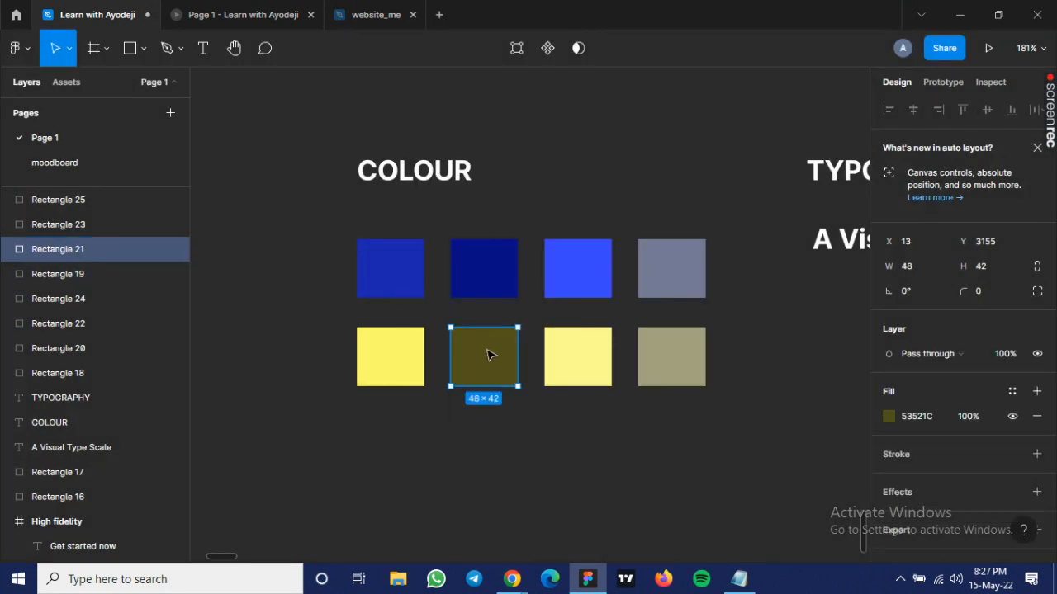
click(1012, 392)
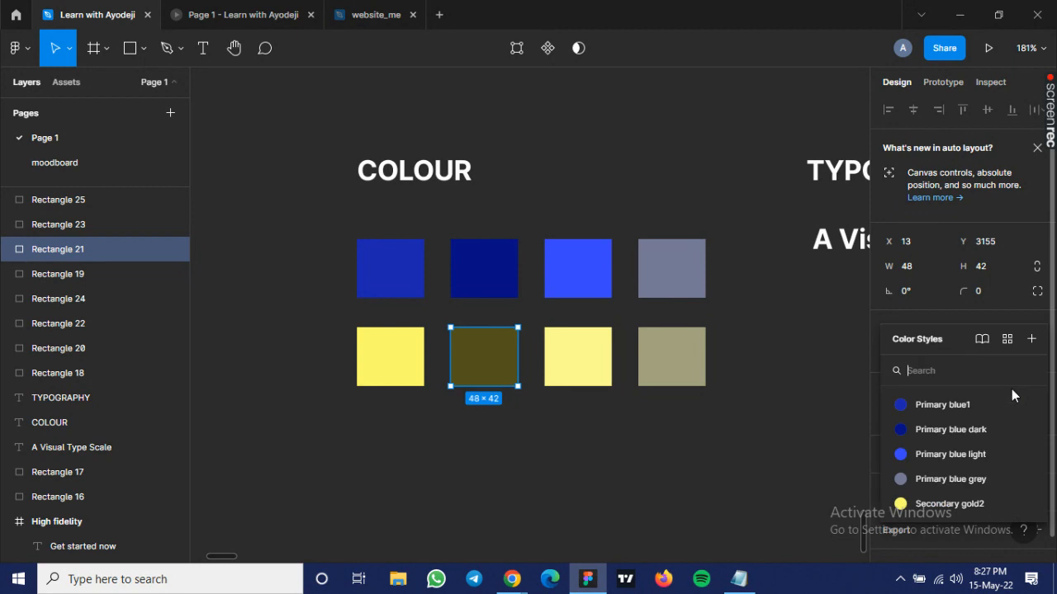
click(1031, 340)
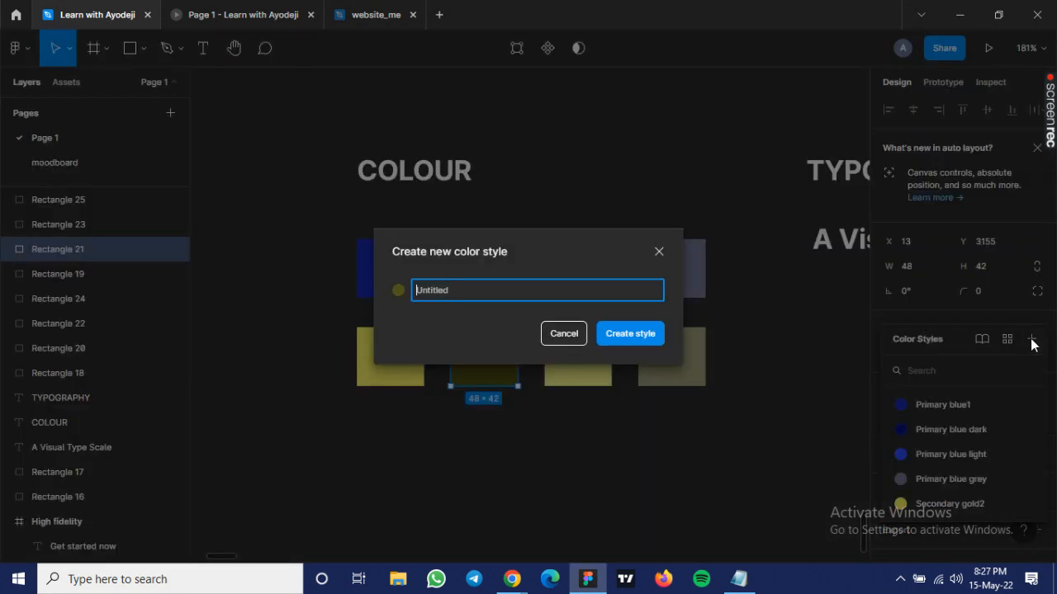
text(Primary blue1)
drag(473, 290, 371, 289)
text(Secondary gold dark)
key(ctrl+a)
key(BackSpace)
key(ctrl+z)
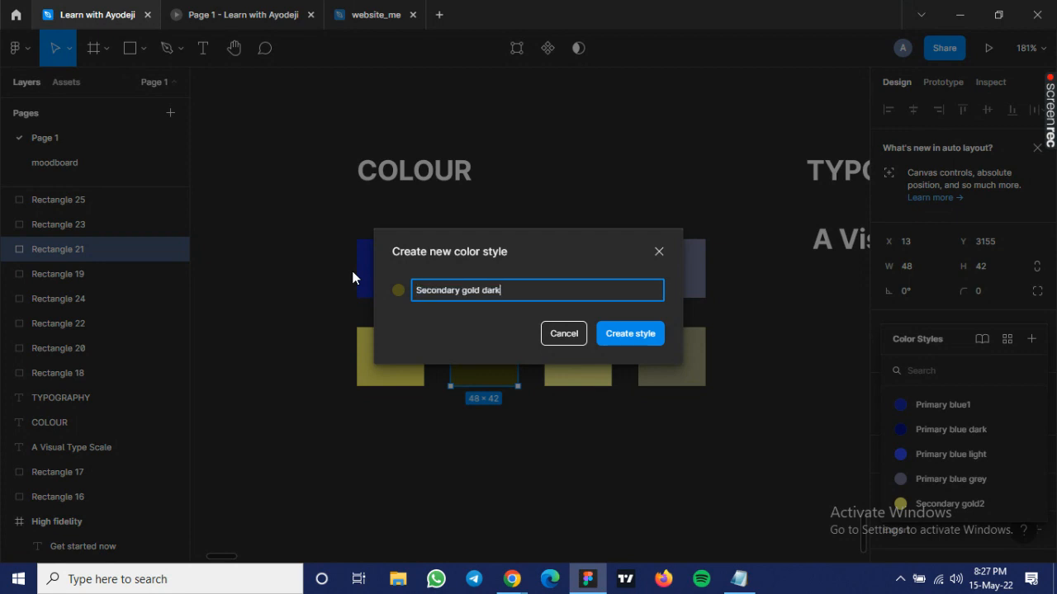
key(ctrl+a)
key(ctrl+c)
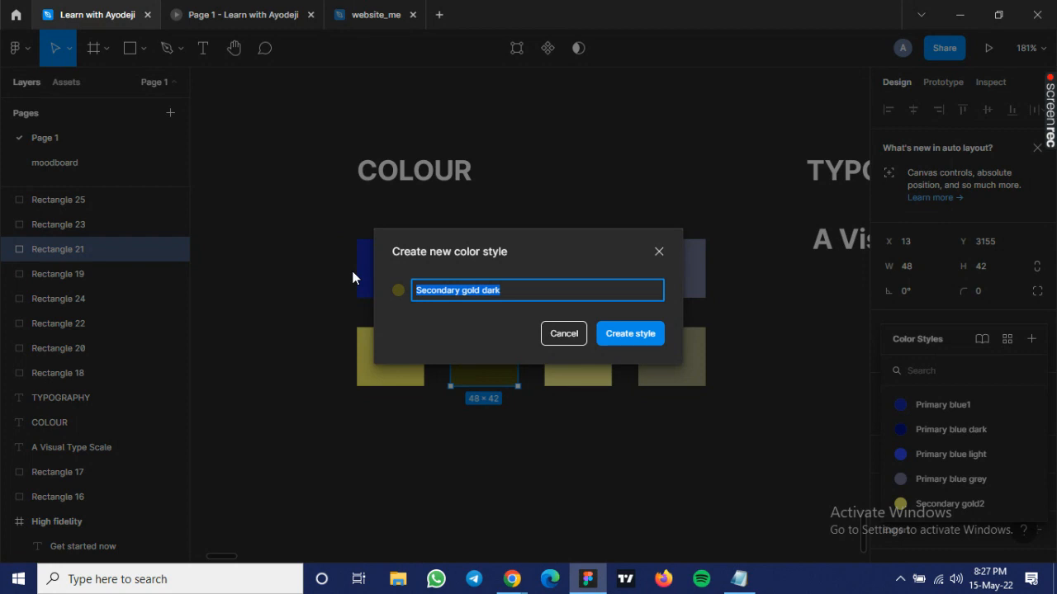
click(627, 333)
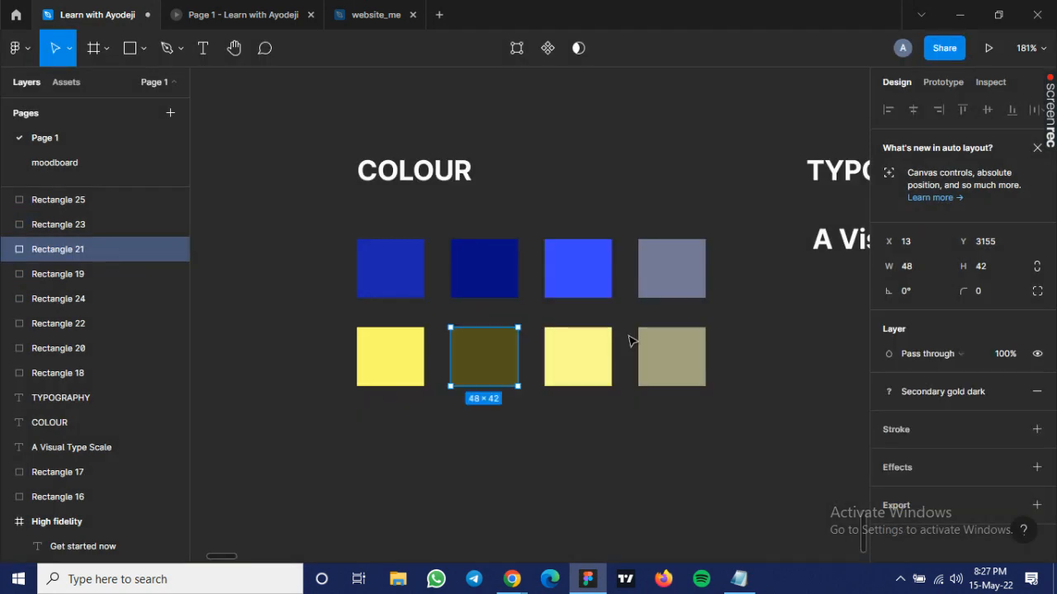
Create a colour style named "Secondary gold light" from the third yellow square's fill, adapting the copied name.
click(577, 354)
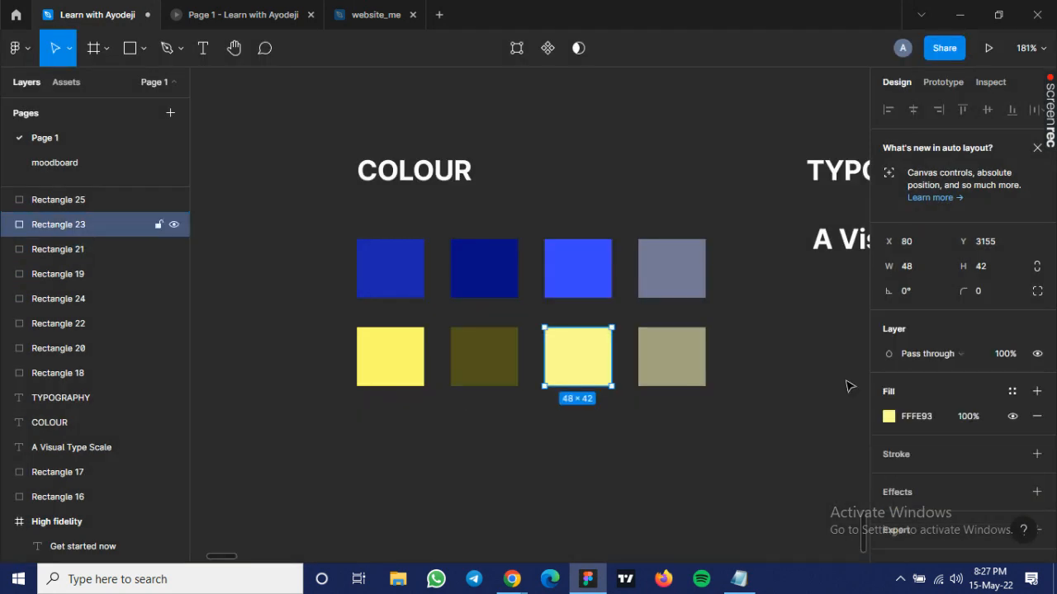
click(1013, 393)
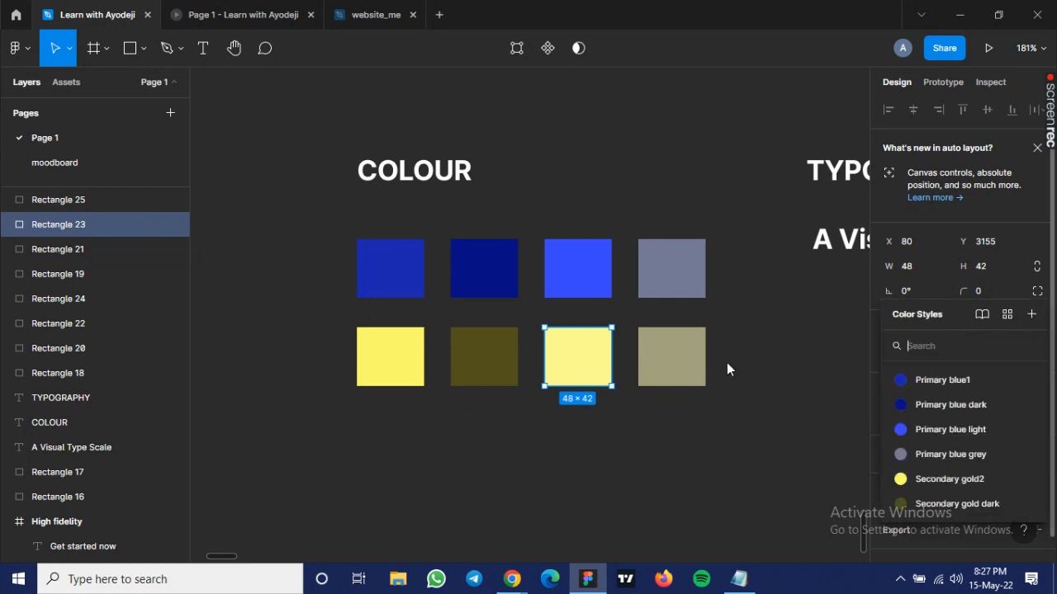
click(1031, 314)
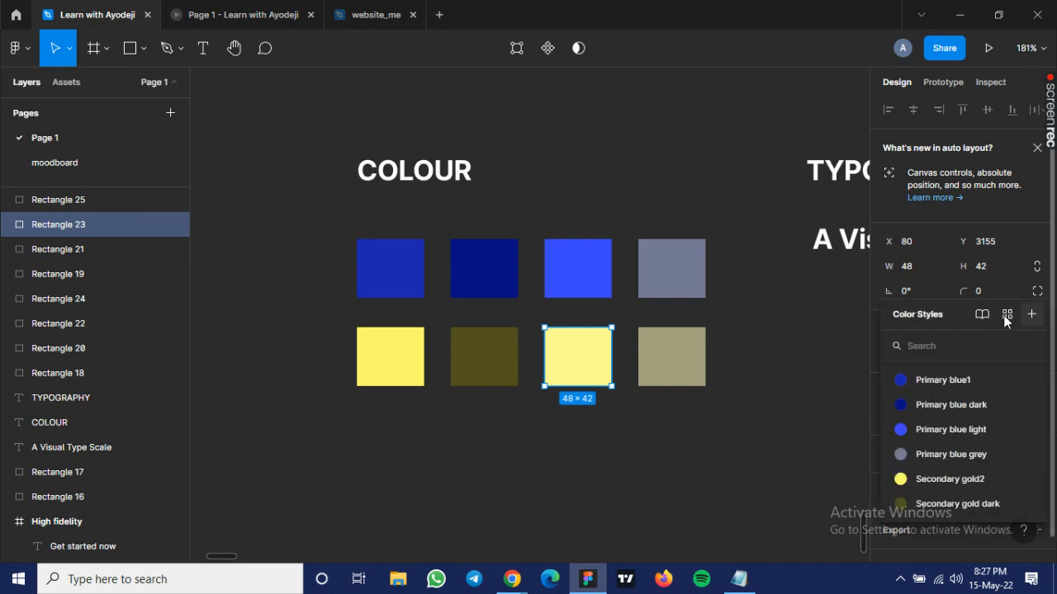
key(ctrl+v)
key(BackSpace)
key(BackSpace)
key(BackSpace)
key(BackSpace)
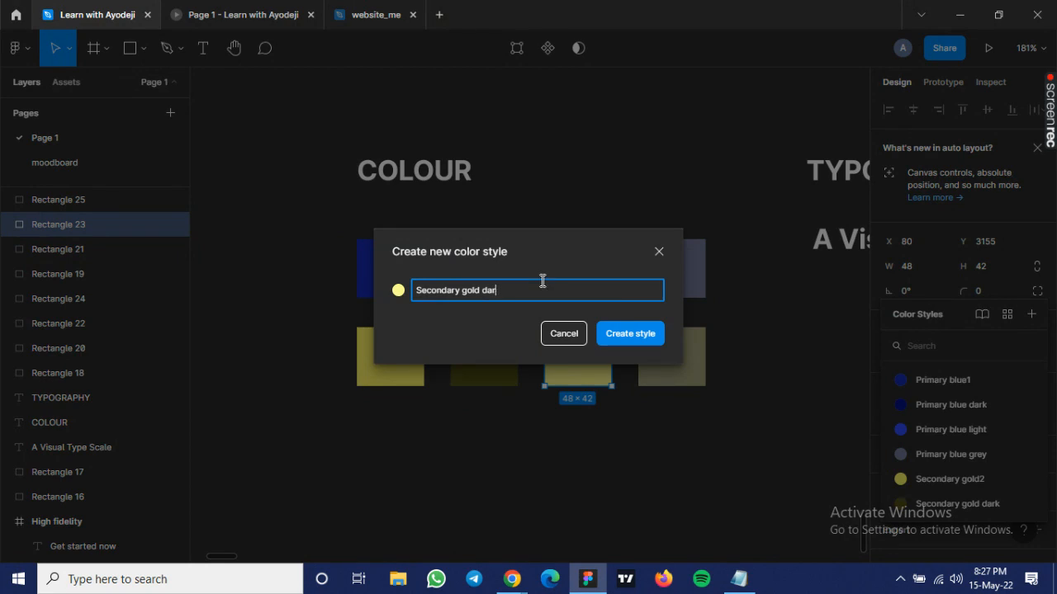
text(light)
key(Return)
Create a colour style named "Secondary gold grey" from the fourth yellow square's fill, adapting the copied name.
click(665, 372)
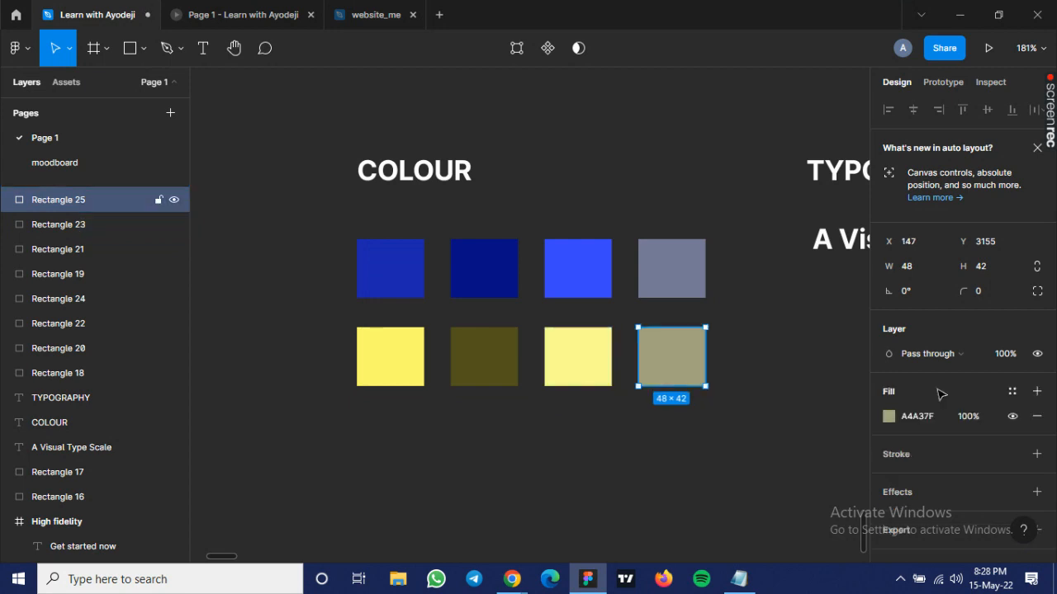
click(1011, 392)
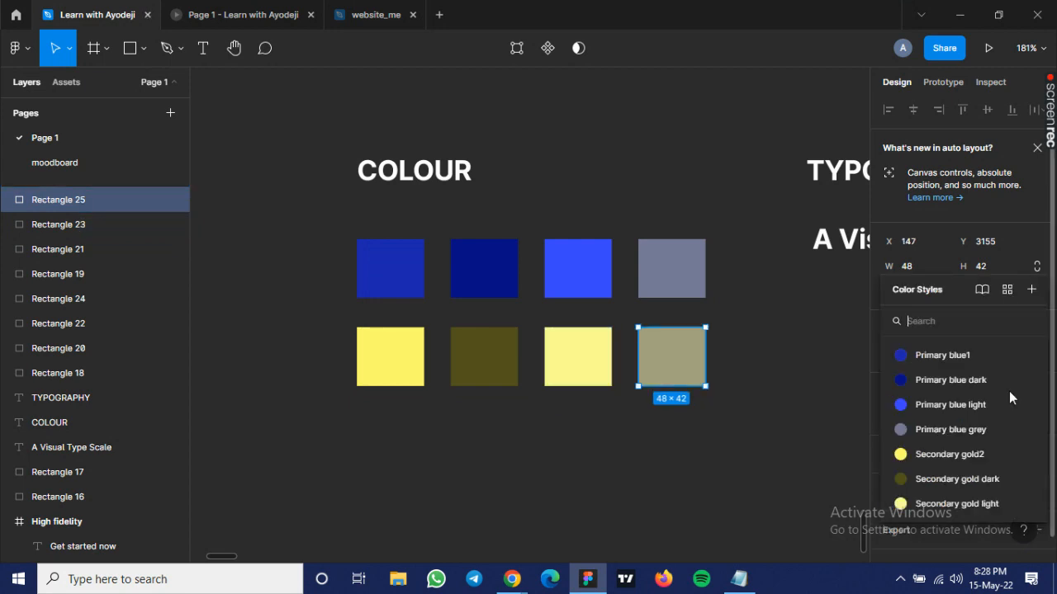
click(1031, 290)
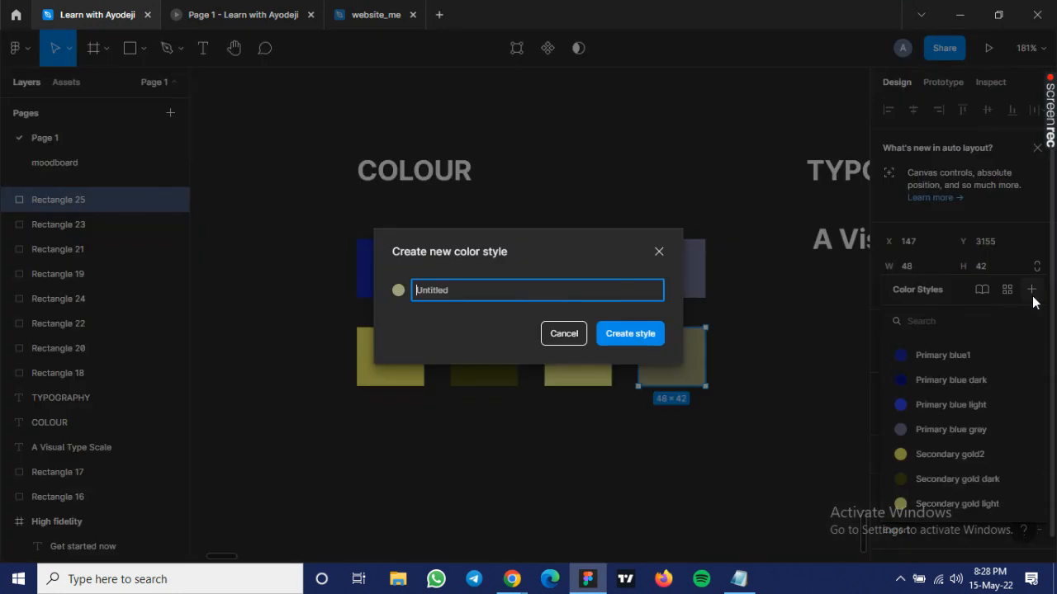
key(ctrl+v)
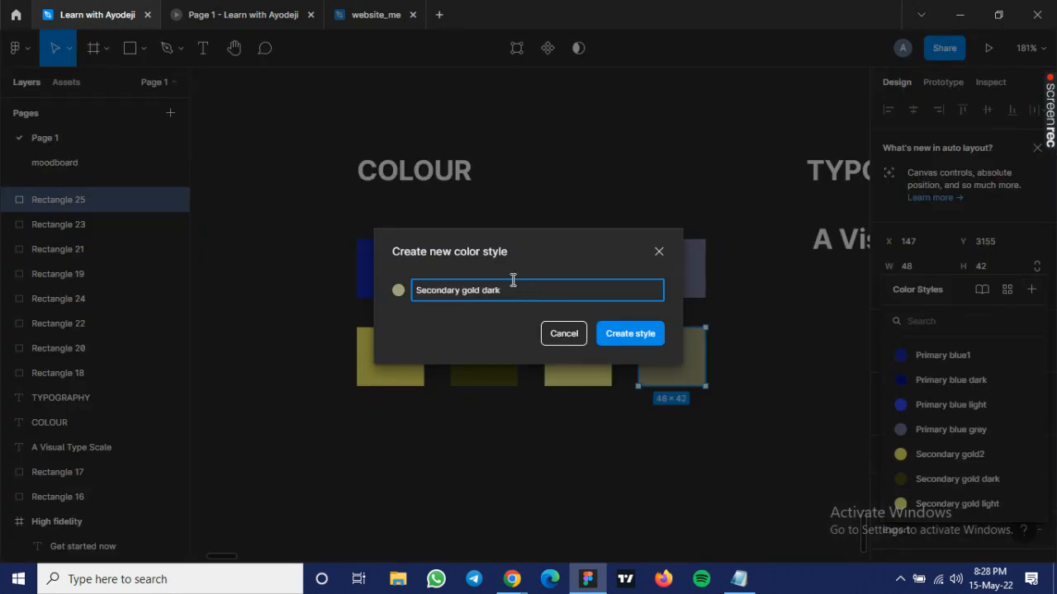
key(BackSpace)
key(BackSpace)
key(BackSpace)
key(BackSpace)
text(grey)
click(623, 335)
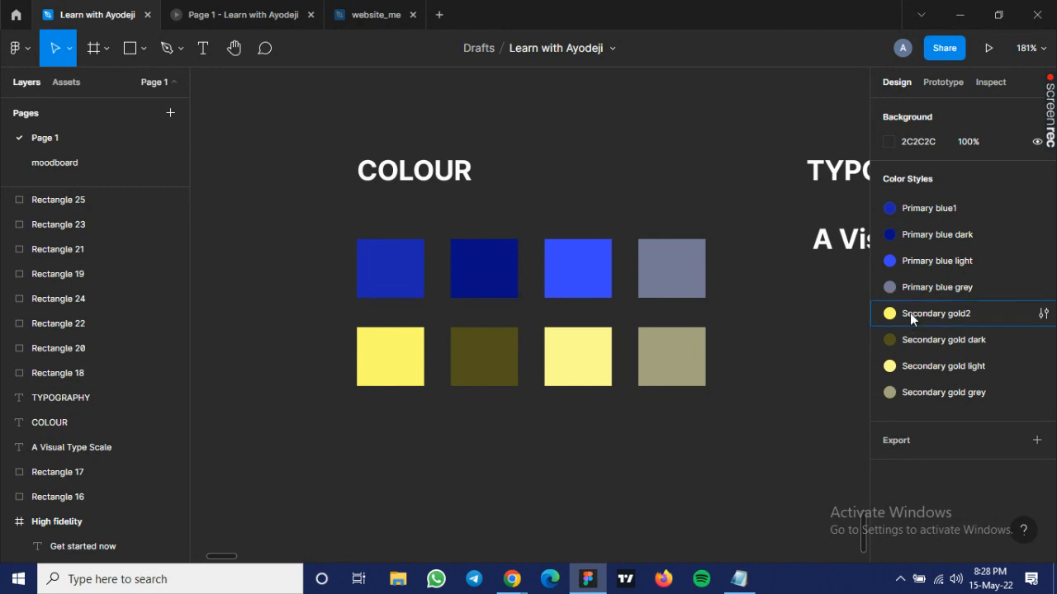
Move the Primary blue grey style between Secondary gold light and Secondary gold grey in the colour style order.
drag(921, 353, 926, 382)
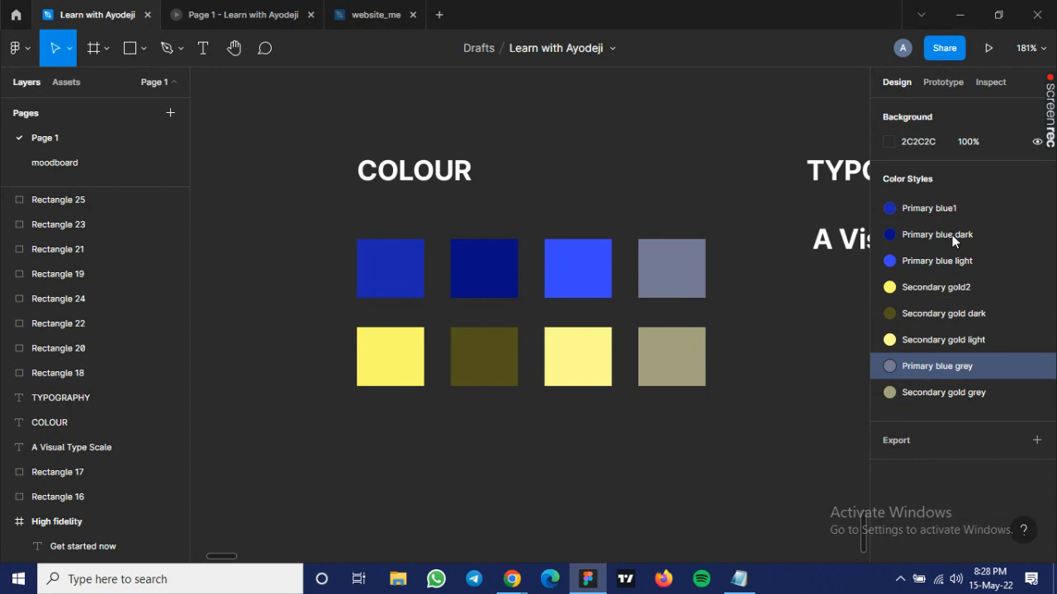
click(632, 444)
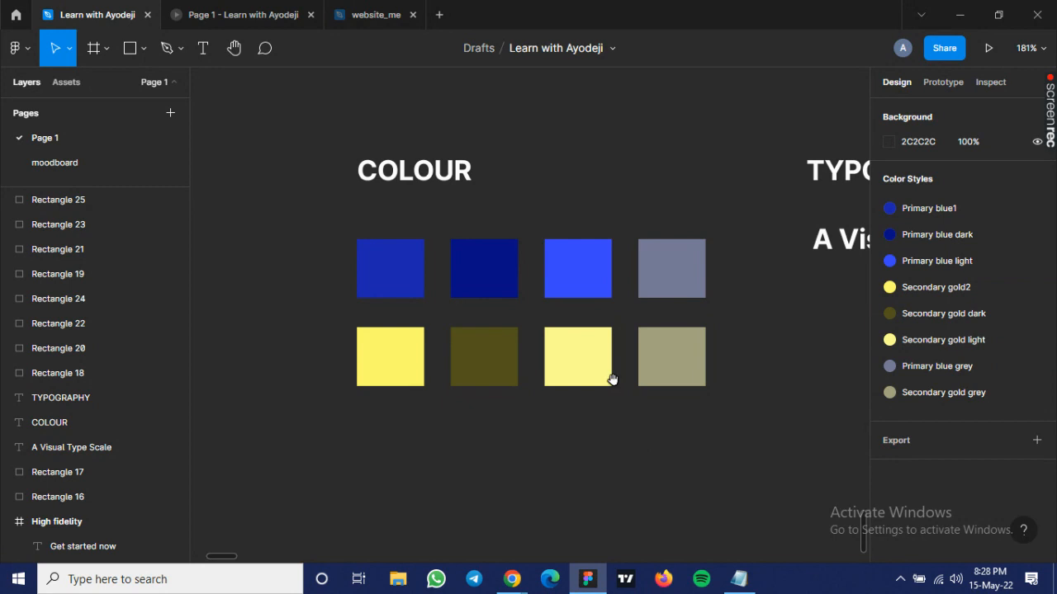
Show the TYPOGRAPHY section of the canvas and switch to Chrome's Material Design page on the type system.
scroll(309, 299, right, 5)
scroll(309, 299, right, 3)
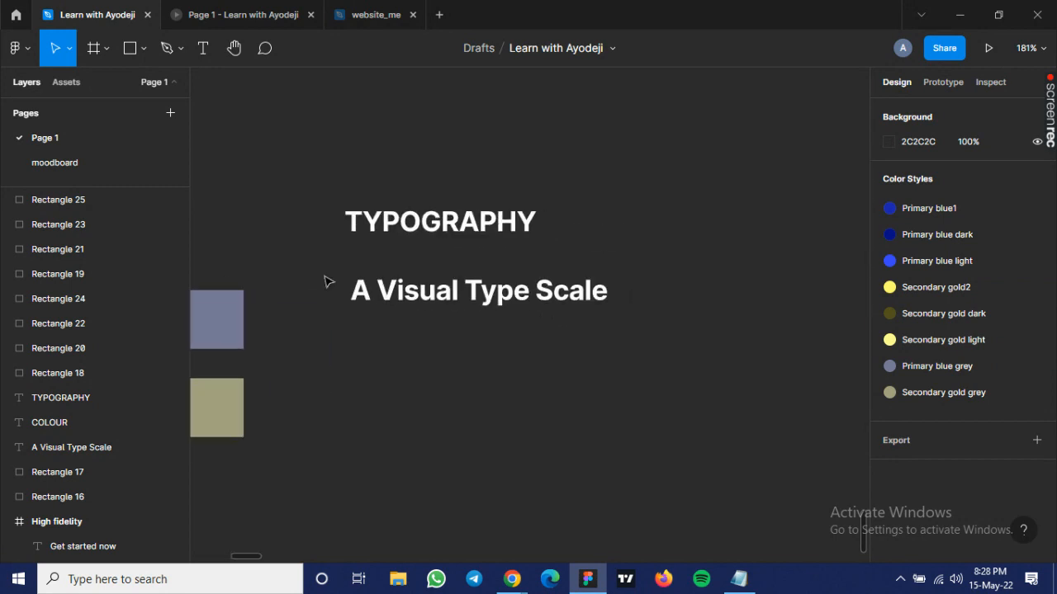
scroll(502, 266, up, 4)
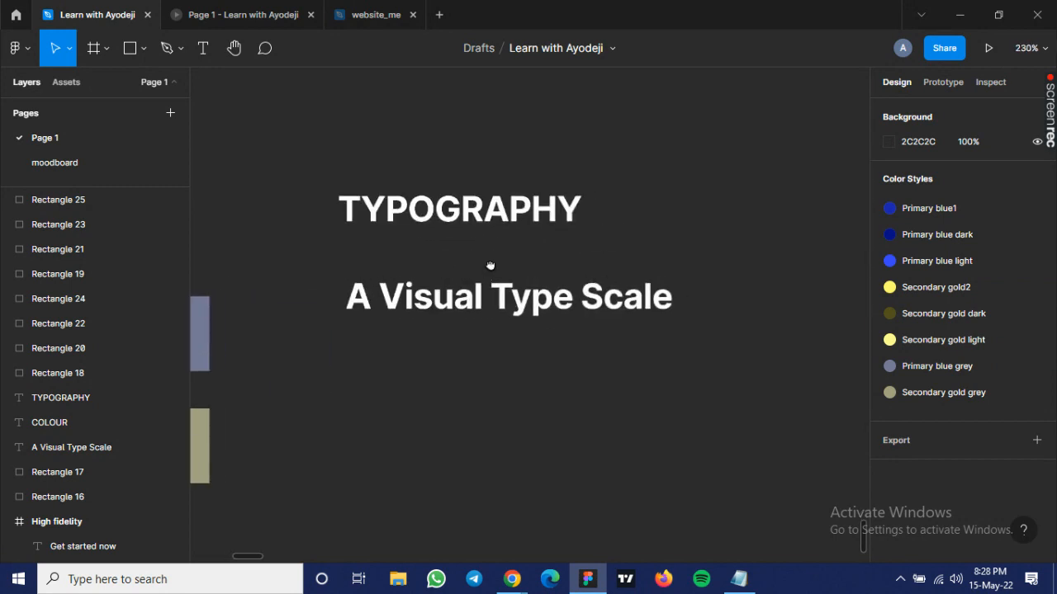
drag(479, 261, 434, 257)
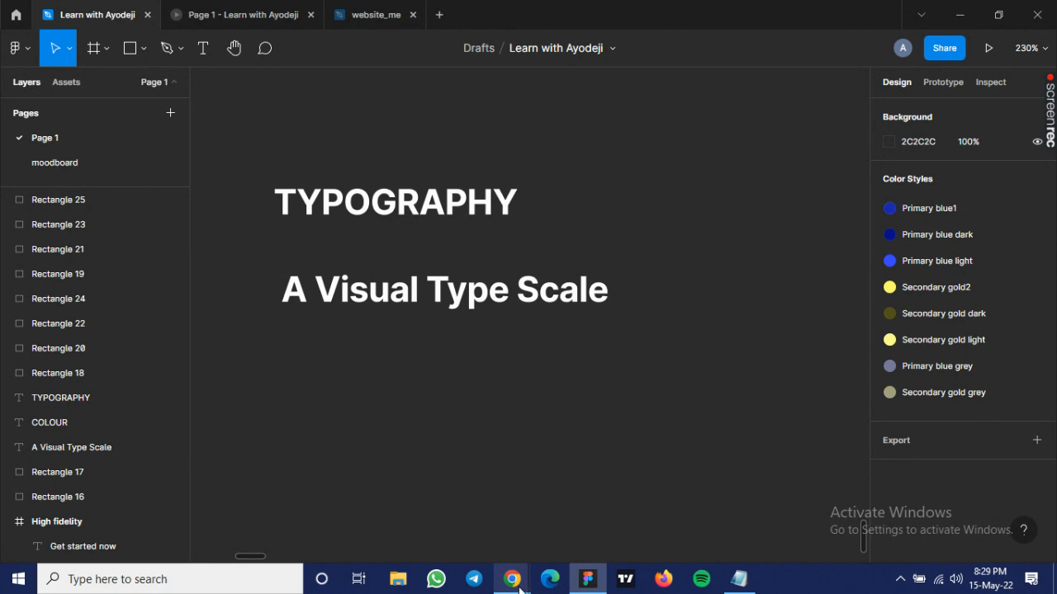
mouse_move(513, 580)
click(321, 518)
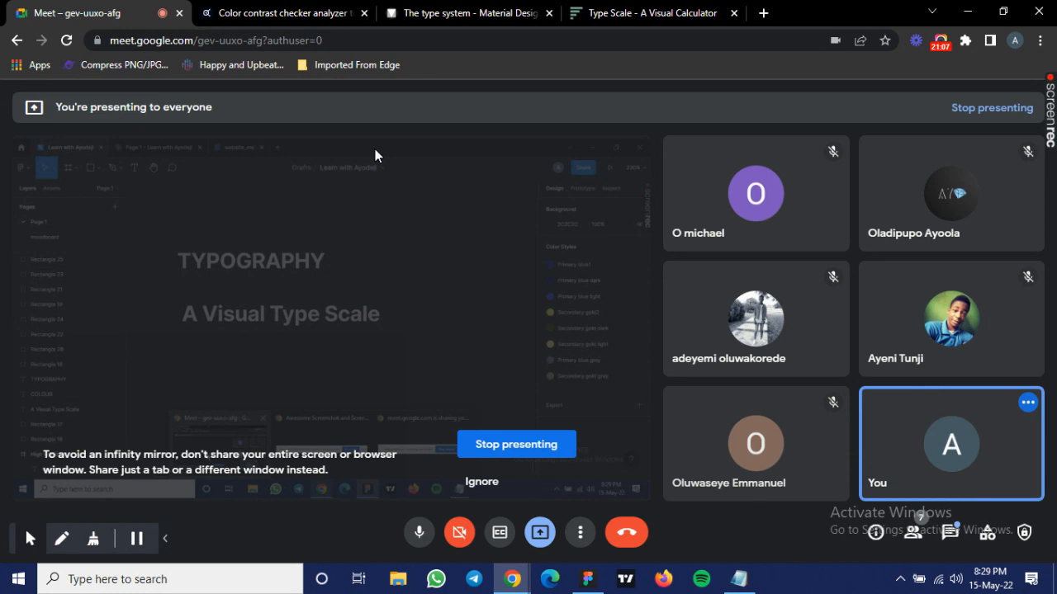
click(405, 15)
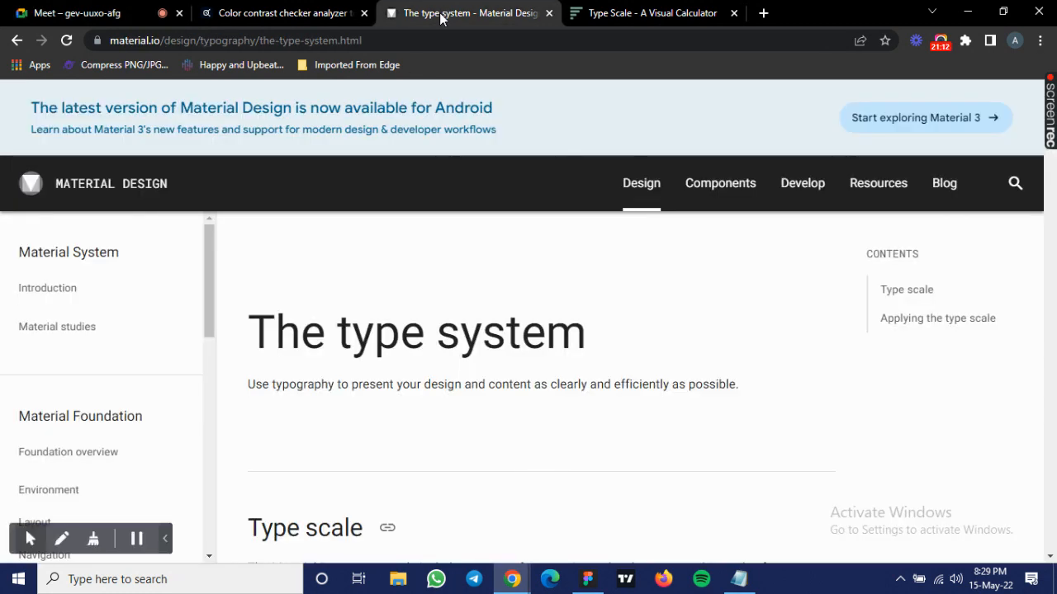
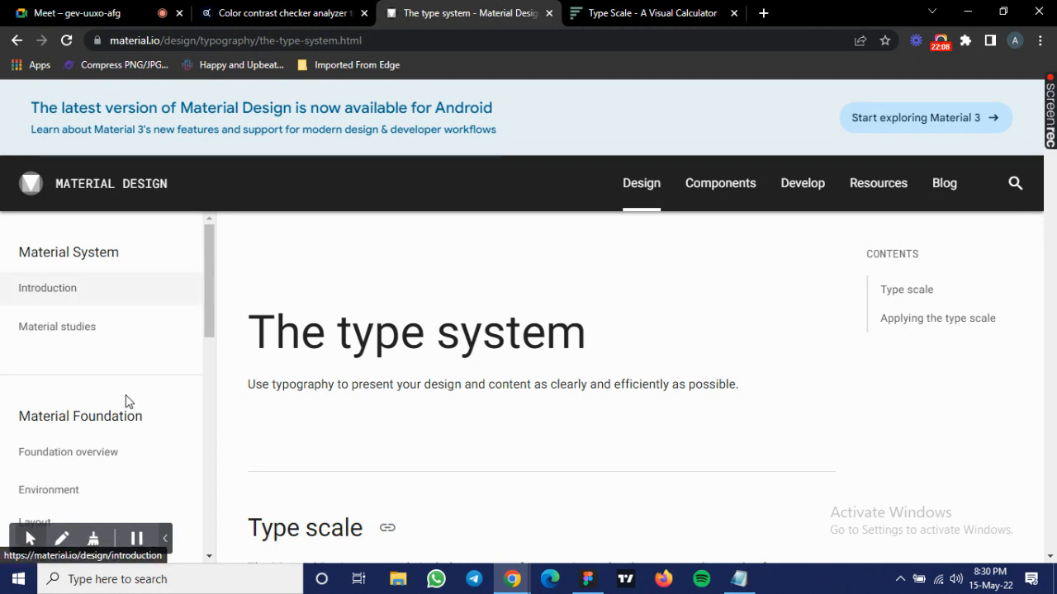
Examine the Material Design type scale and the example table of typefaces, weights, sizes, case and letter spacing.
scroll(71, 323, down, 5)
scroll(267, 240, down, 1)
scroll(412, 347, down, 1)
scroll(413, 347, down, 6)
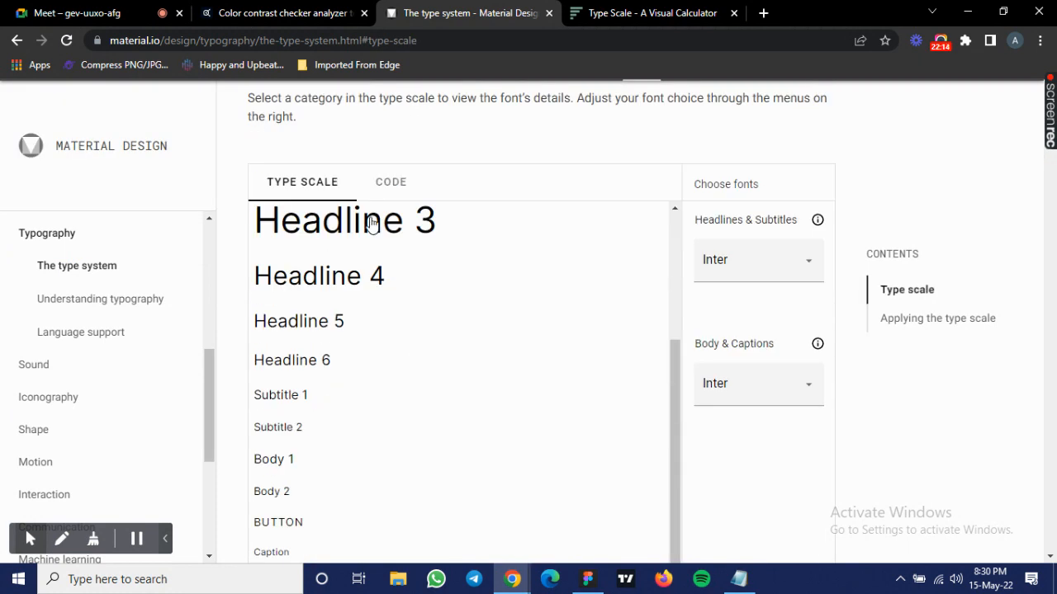
scroll(347, 413, down, 3)
scroll(346, 417, down, 2)
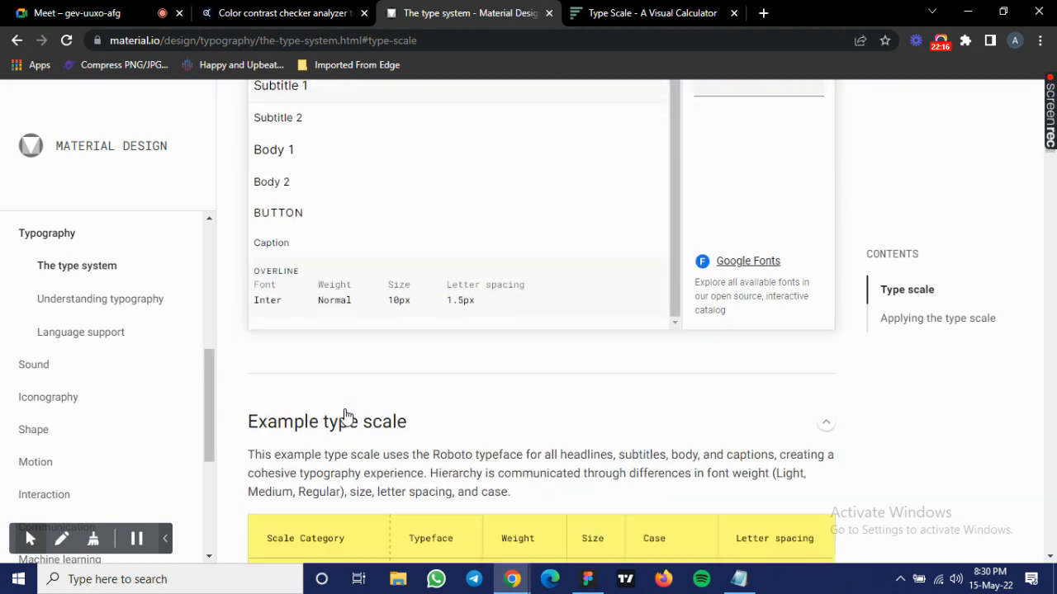
scroll(420, 264, up, 4)
scroll(380, 193, down, 4)
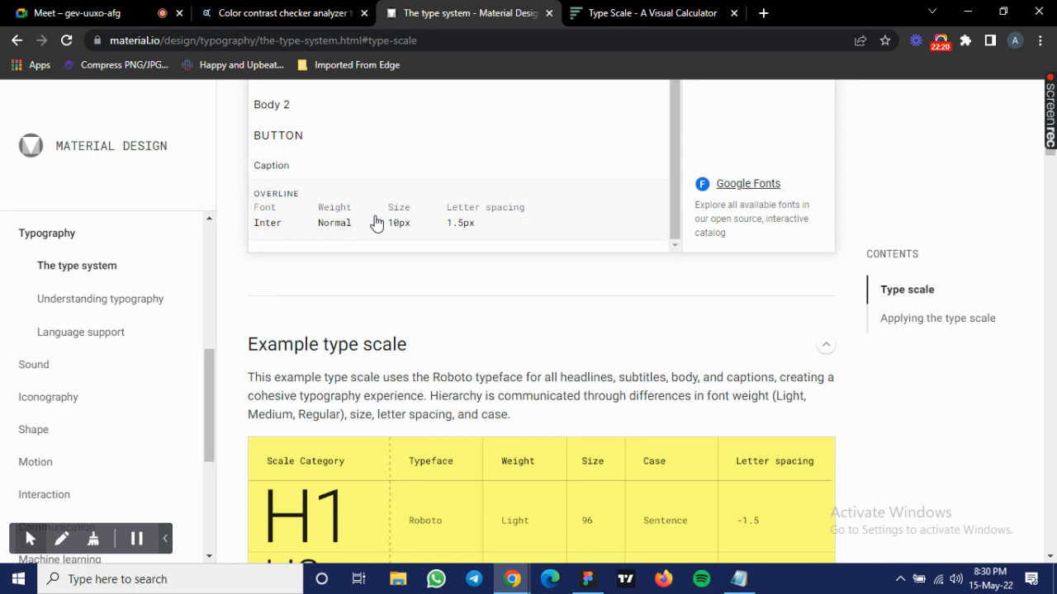
scroll(377, 227, down, 1)
scroll(377, 239, down, 1)
scroll(377, 239, down, 2)
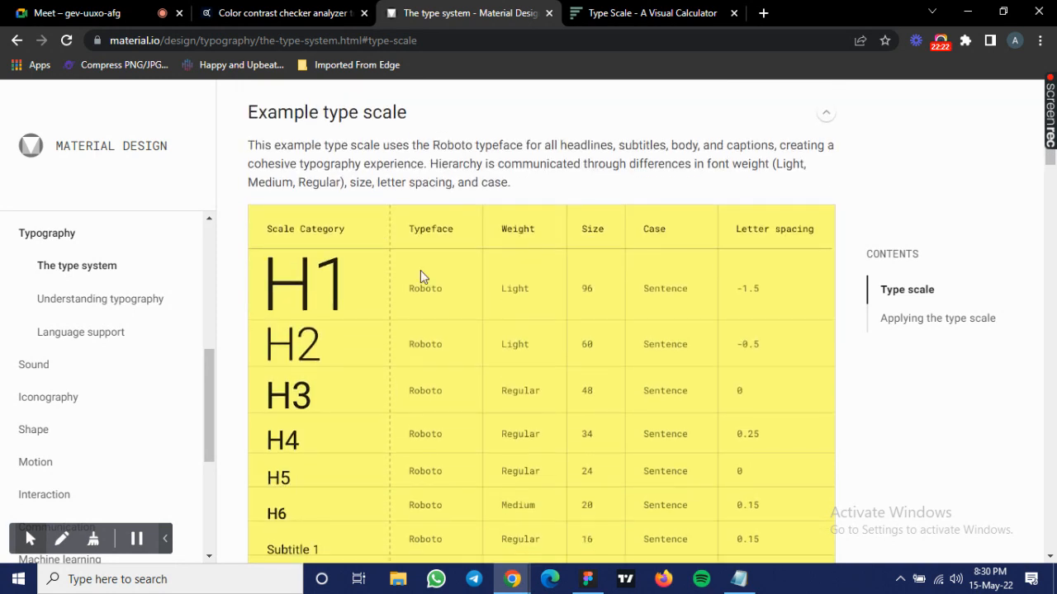
scroll(422, 241, down, 1)
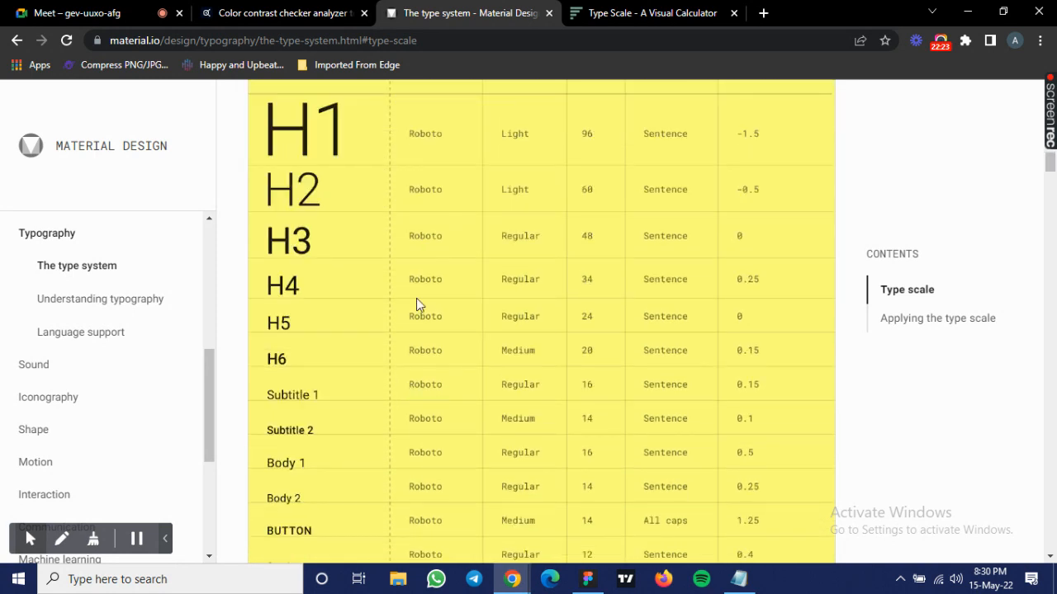
scroll(444, 307, up, 1)
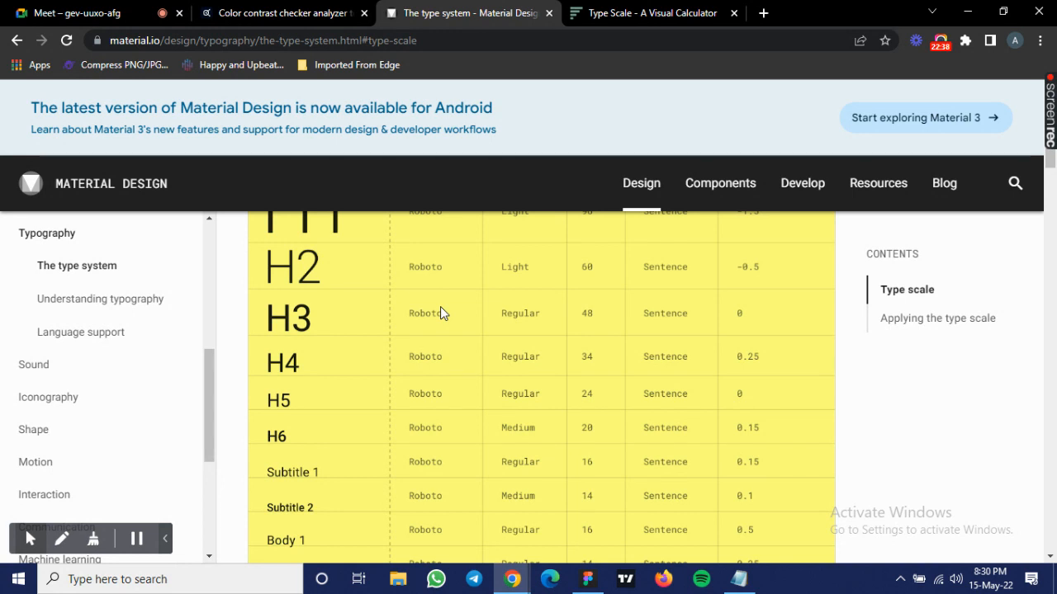
Review the Material Design example type scale from H1 to Overline, comparing the sizes and weights of each category.
scroll(440, 307, up, 2)
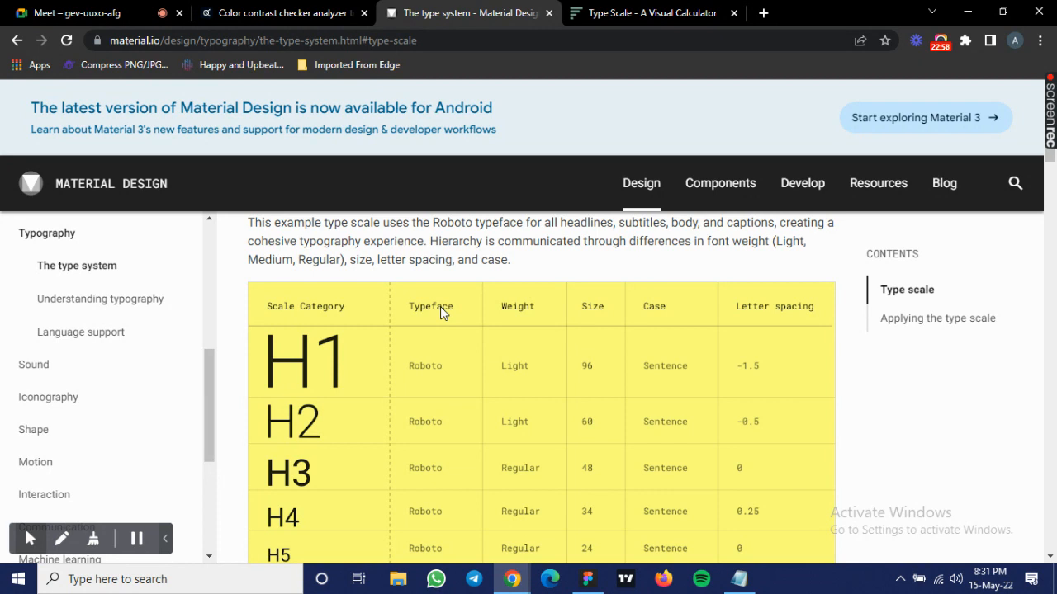
scroll(567, 347, down, 1)
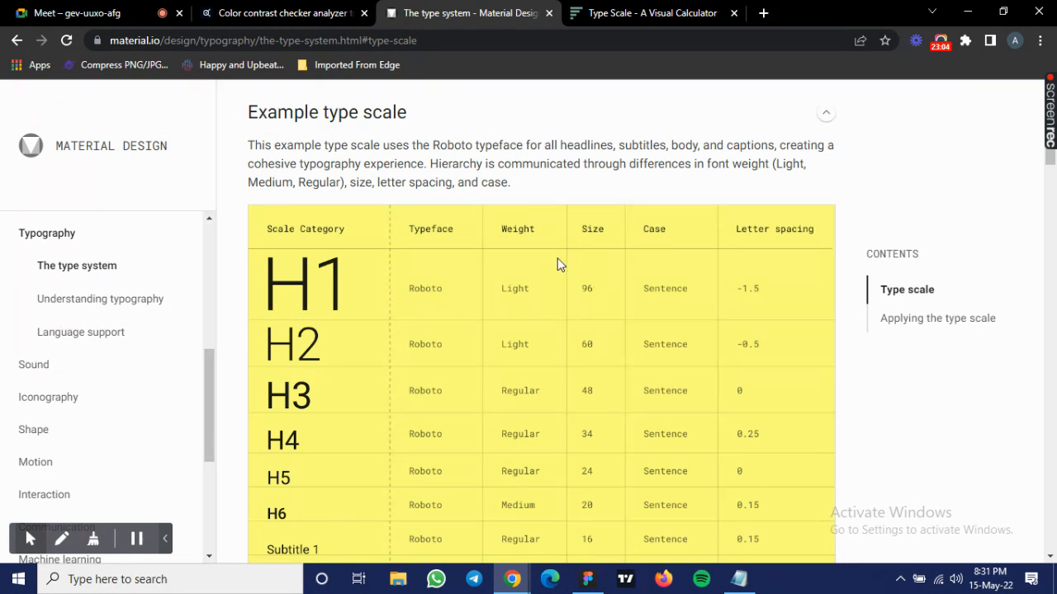
scroll(461, 341, down, 2)
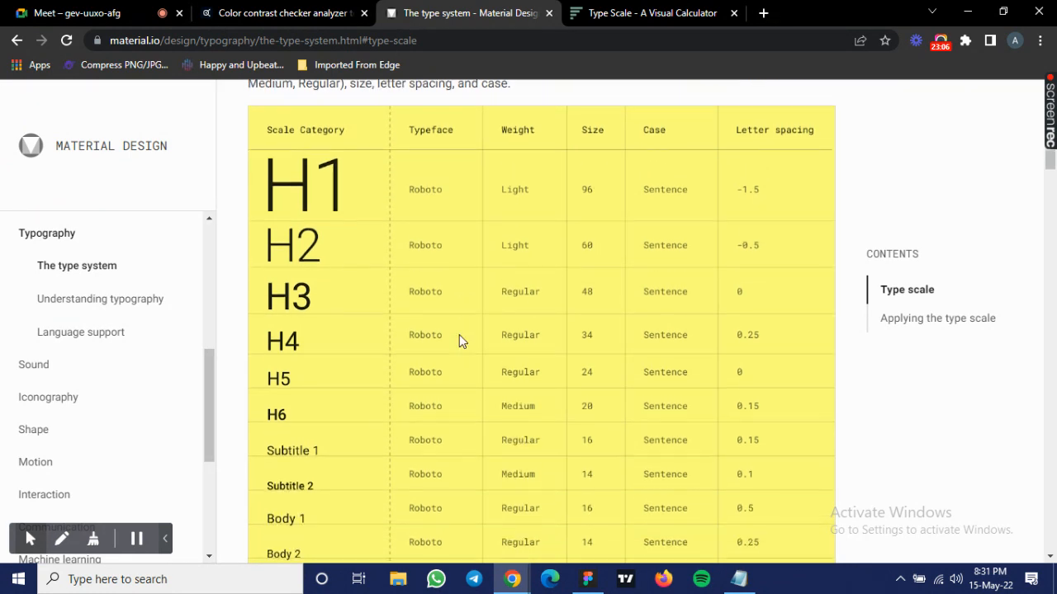
scroll(459, 335, down, 1)
scroll(473, 288, up, 1)
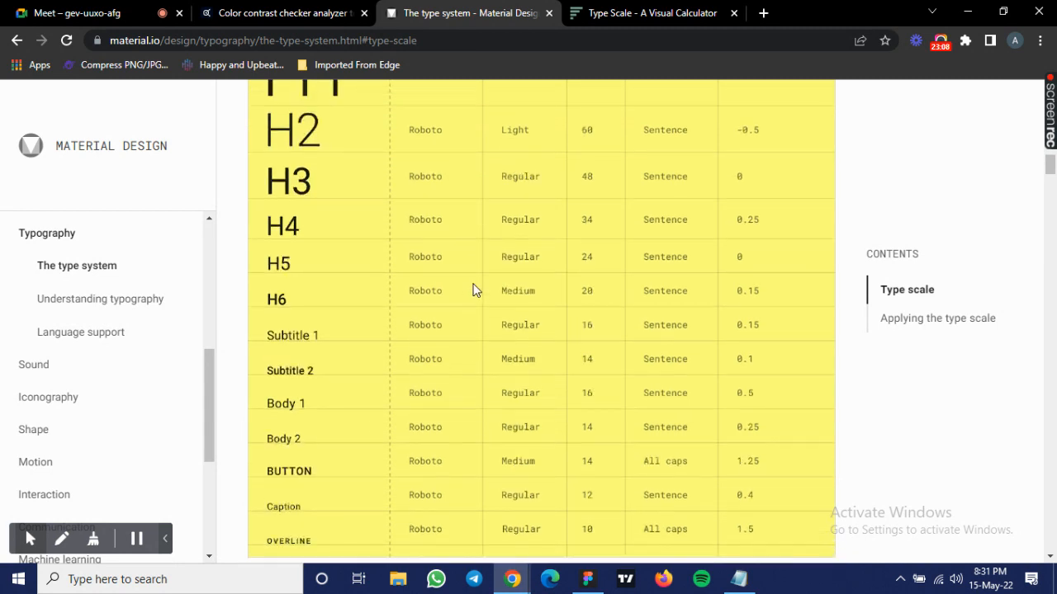
scroll(475, 234, up, 1)
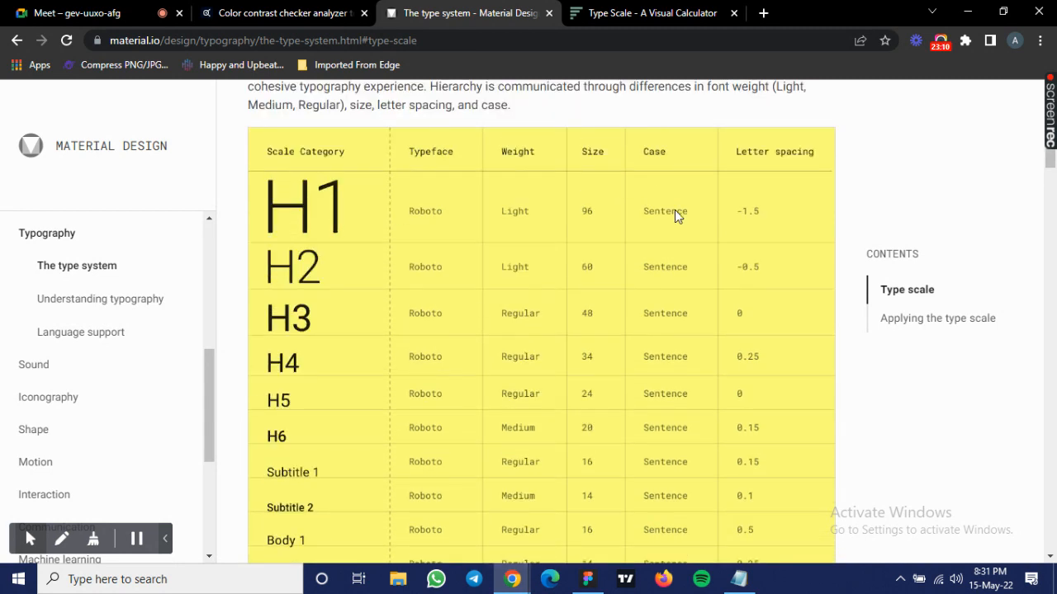
scroll(499, 288, down, 1)
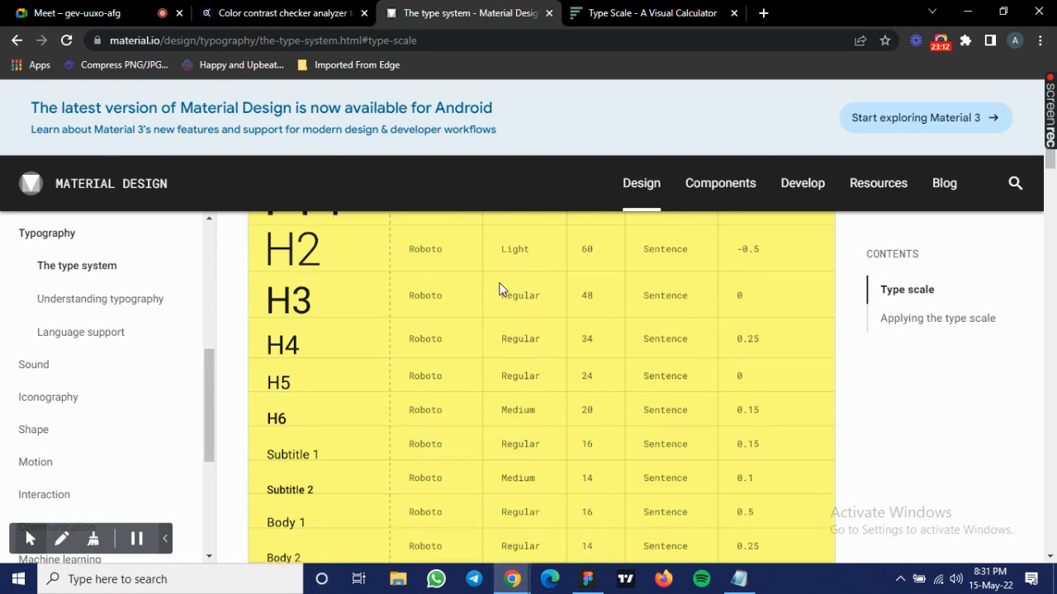
scroll(499, 289, up, 1)
scroll(499, 291, down, 1)
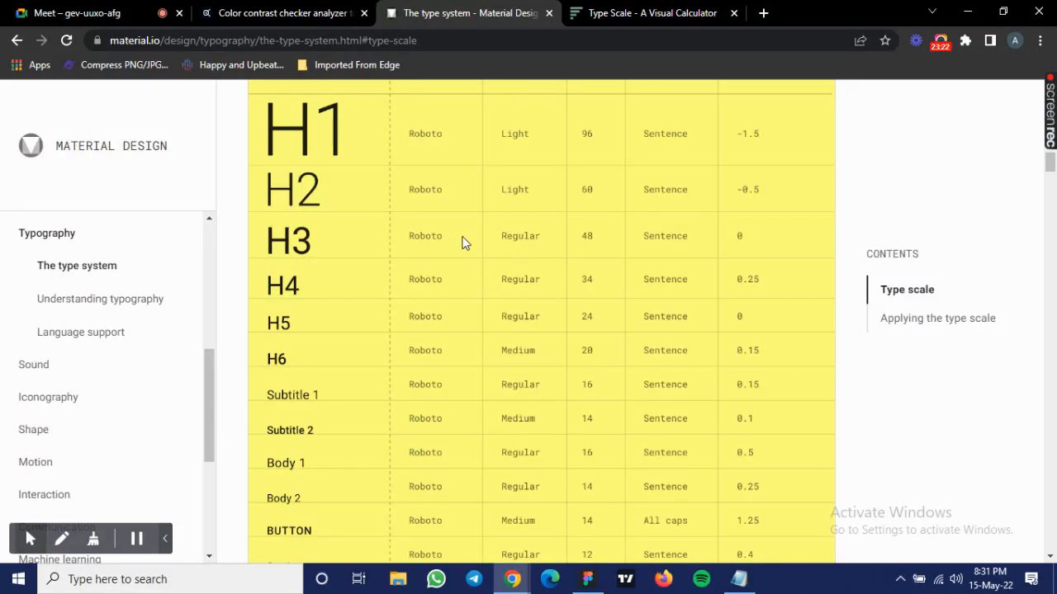
scroll(347, 301, down, 2)
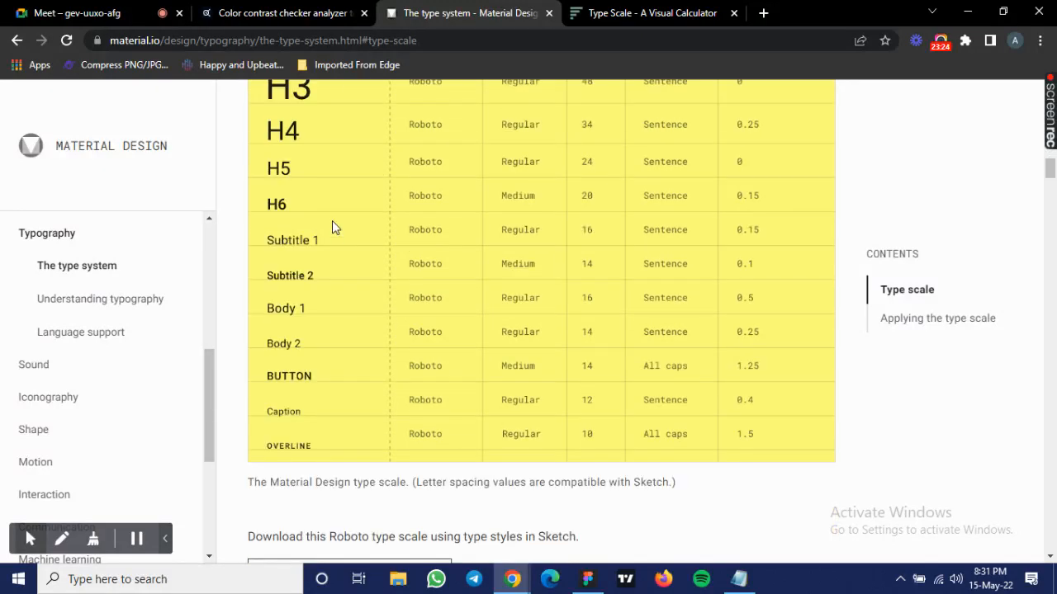
scroll(336, 317, up, 2)
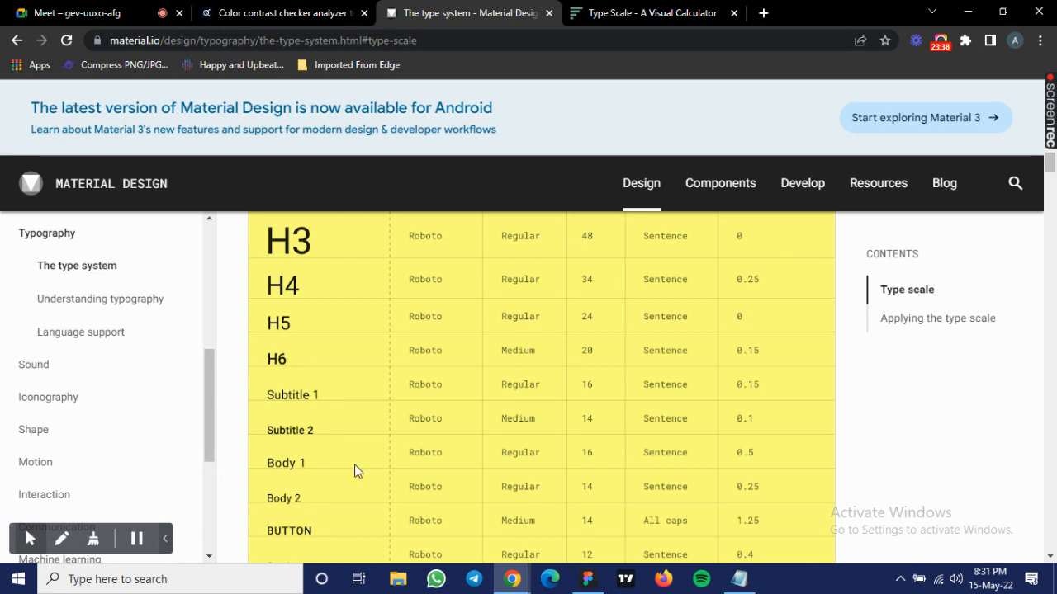
scroll(624, 529, down, 1)
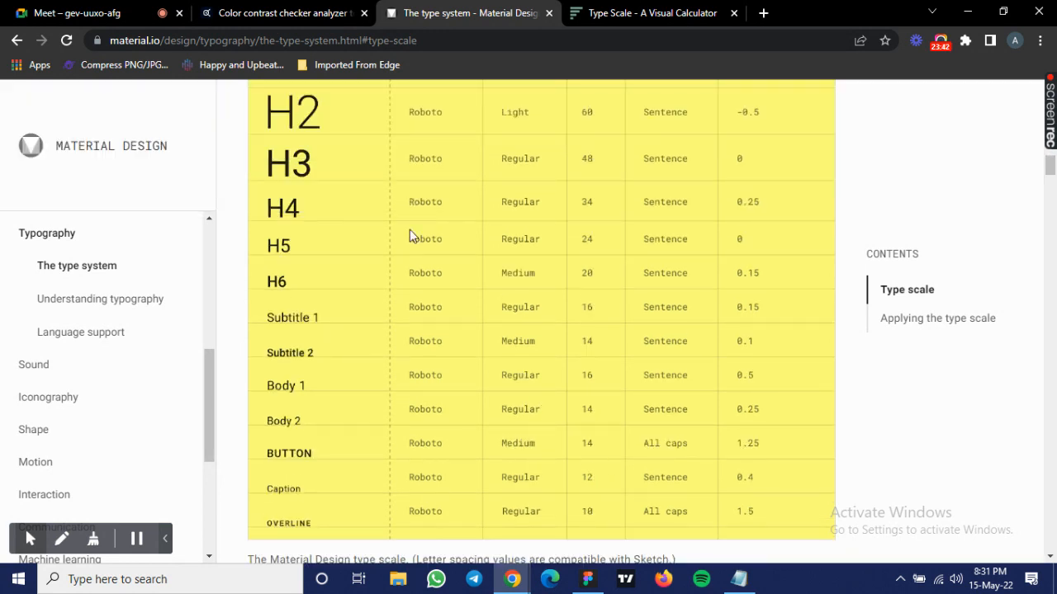
scroll(405, 238, up, 1)
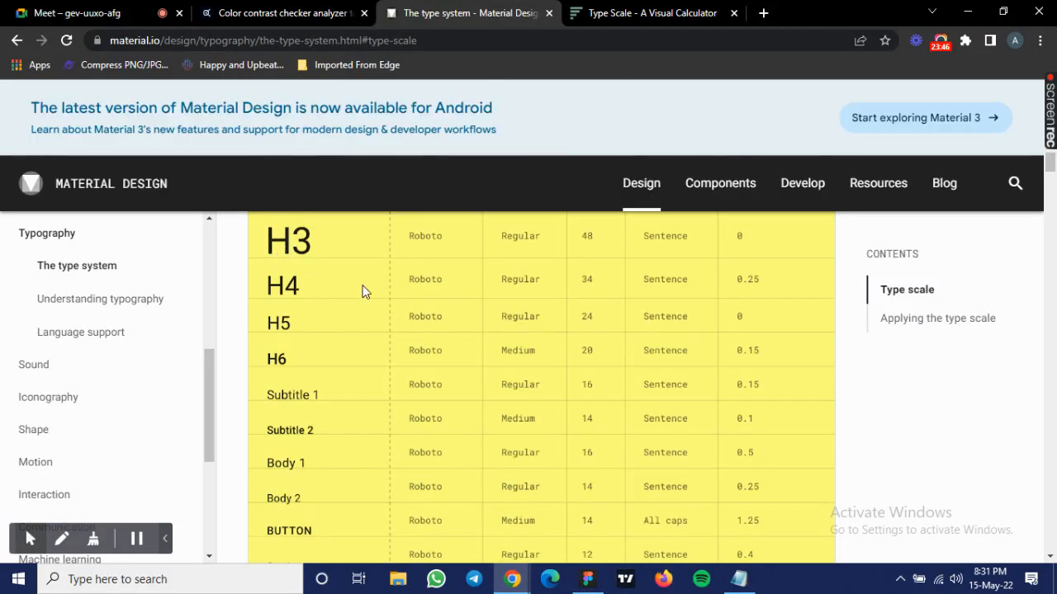
scroll(364, 290, up, 1)
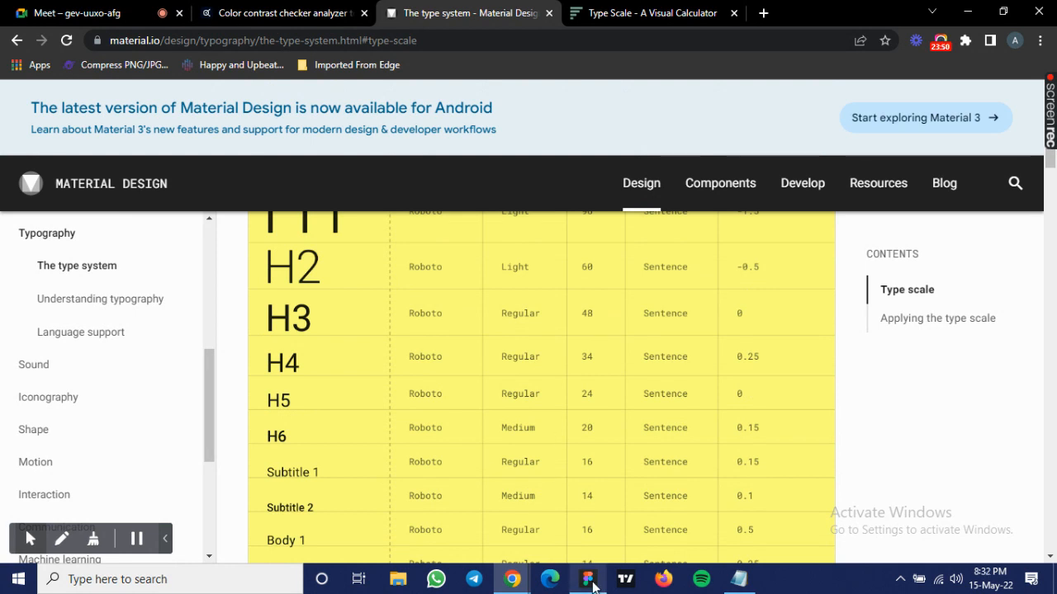
scroll(714, 274, up, 2)
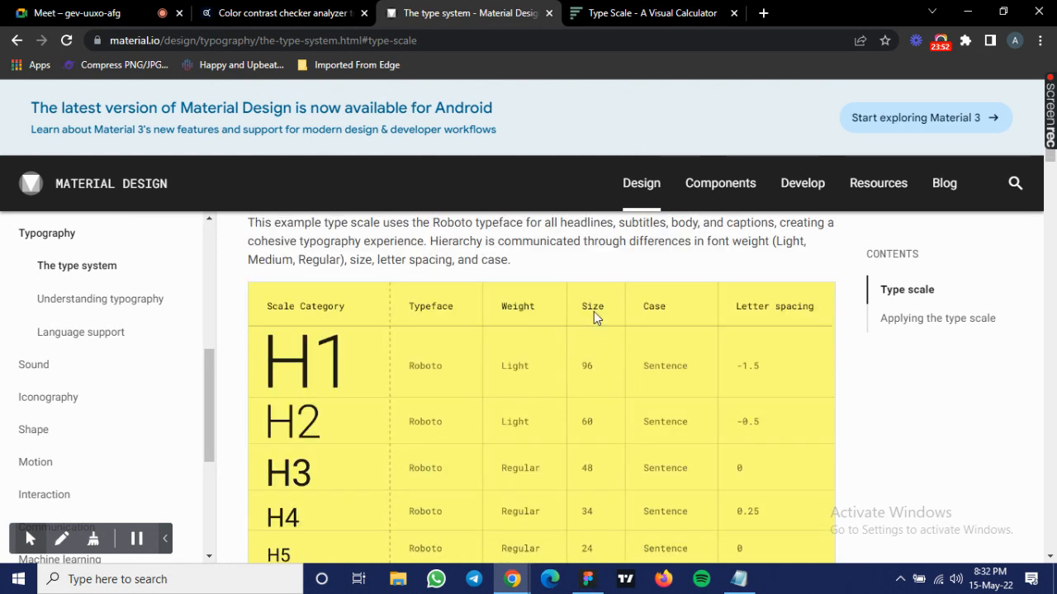
scroll(593, 311, down, 5)
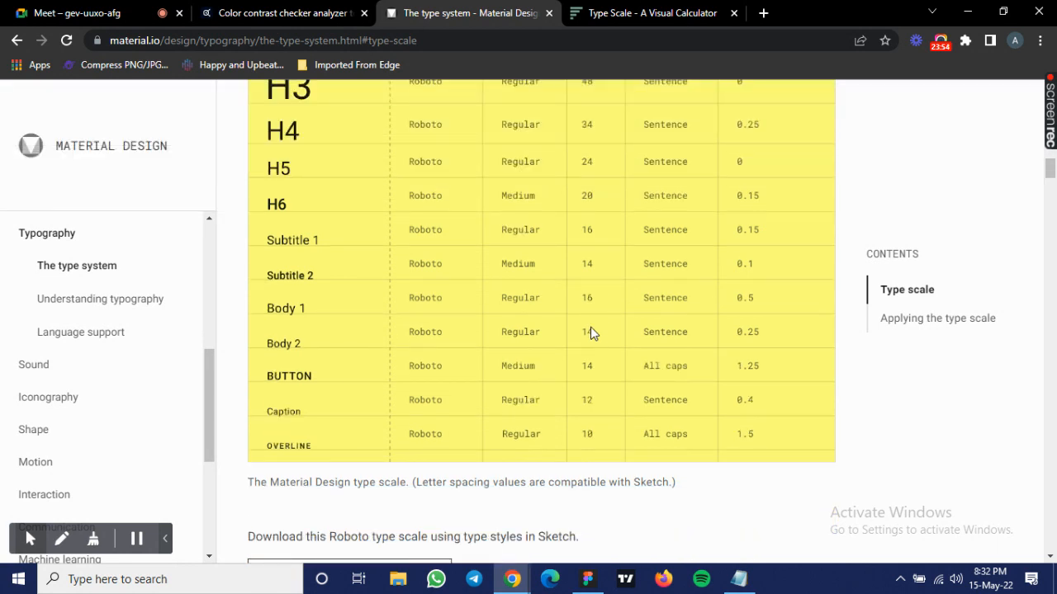
scroll(591, 332, up, 1)
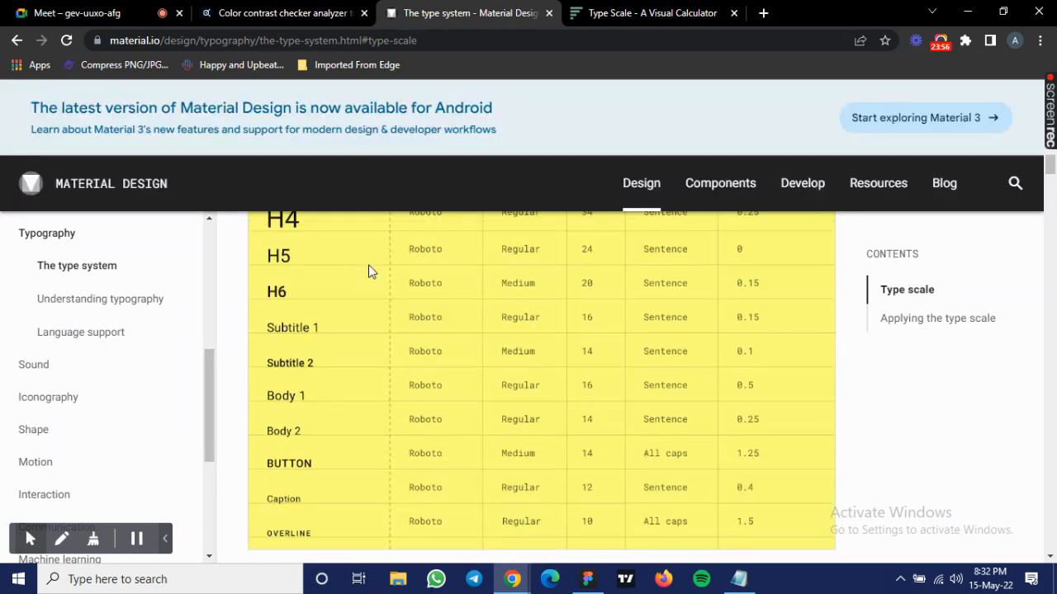
scroll(369, 272, up, 1)
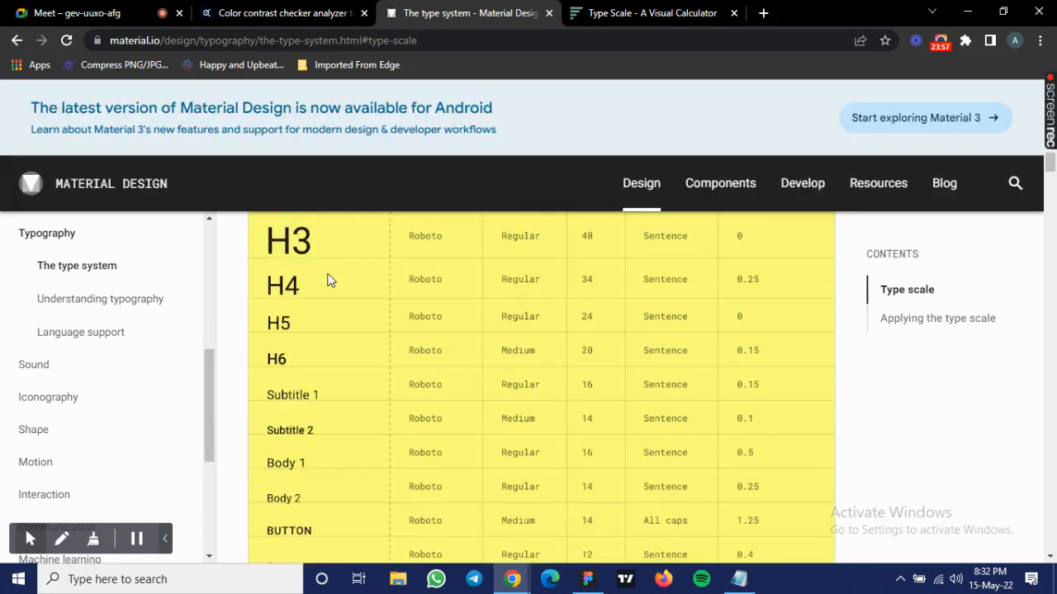
Switch to Figma and set the font size of the "A Visual Type Scale" text to 48.
click(588, 578)
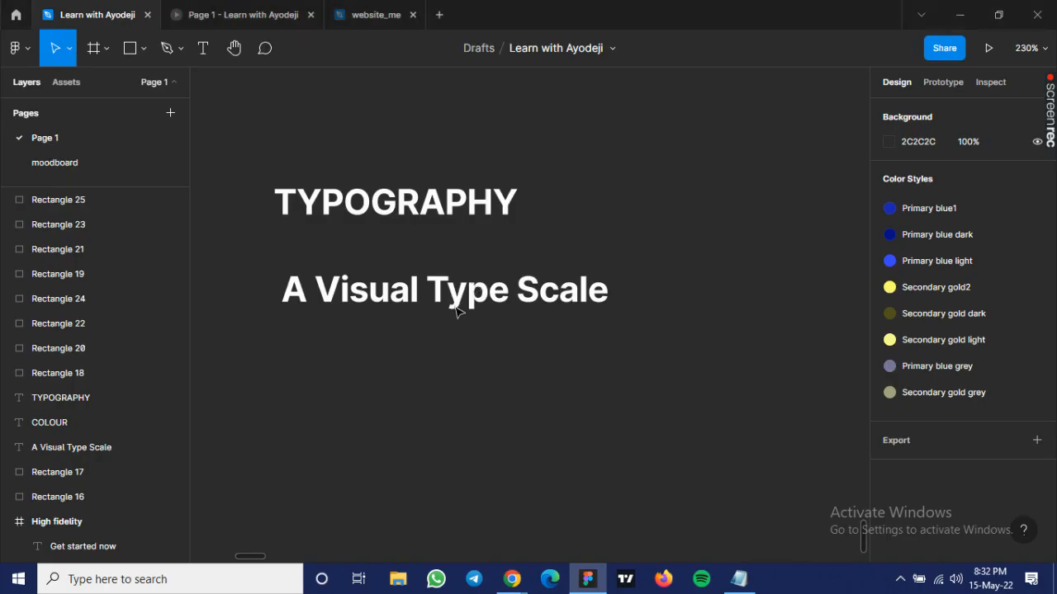
click(469, 304)
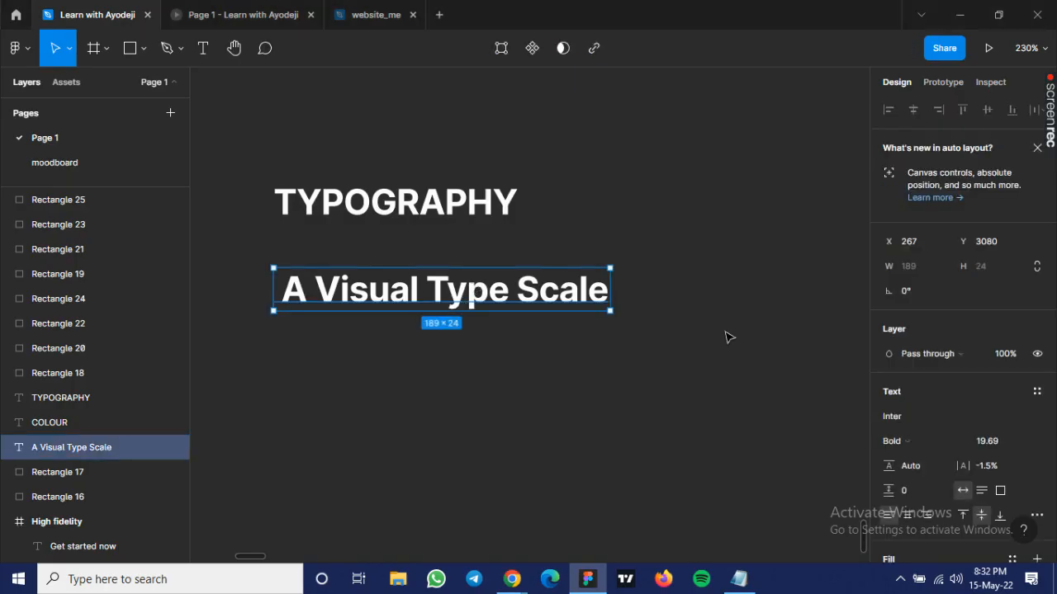
click(1000, 441)
text(48)
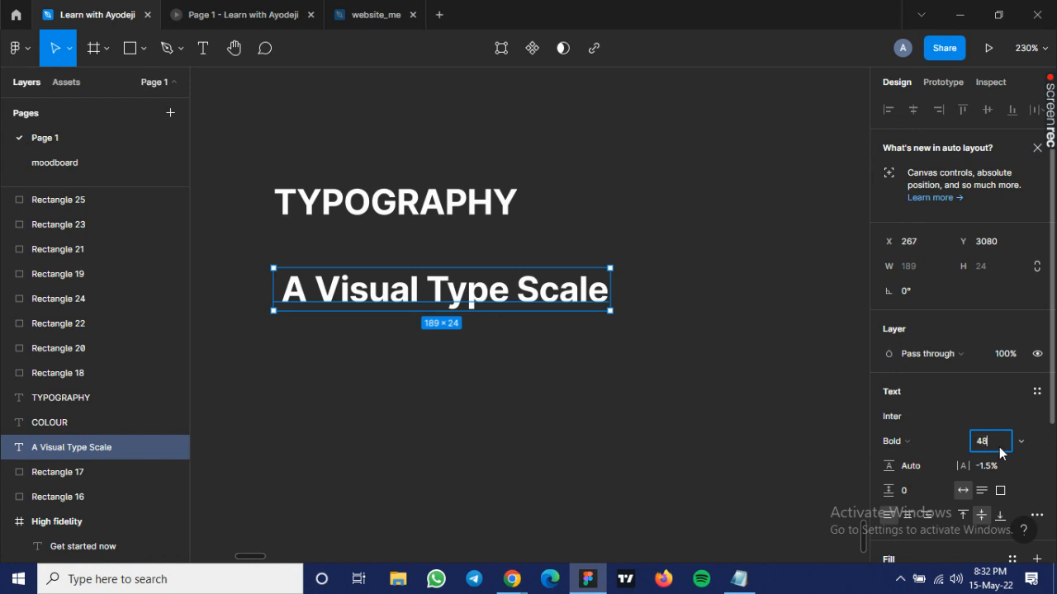
key(Return)
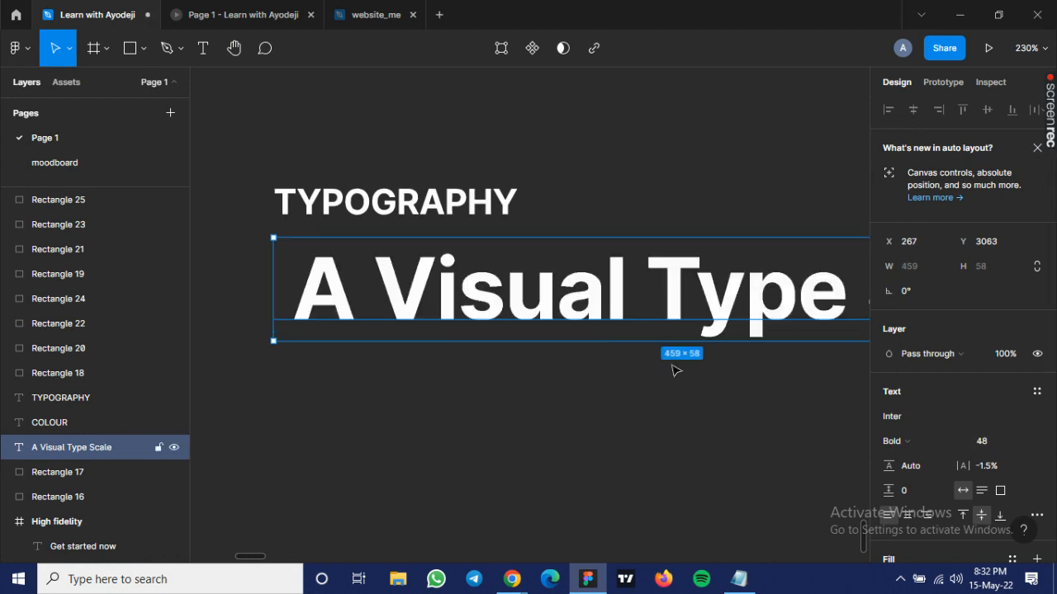
Duplicate the "A Visual Type Scale" text directly below the original.
scroll(675, 370, down, 5)
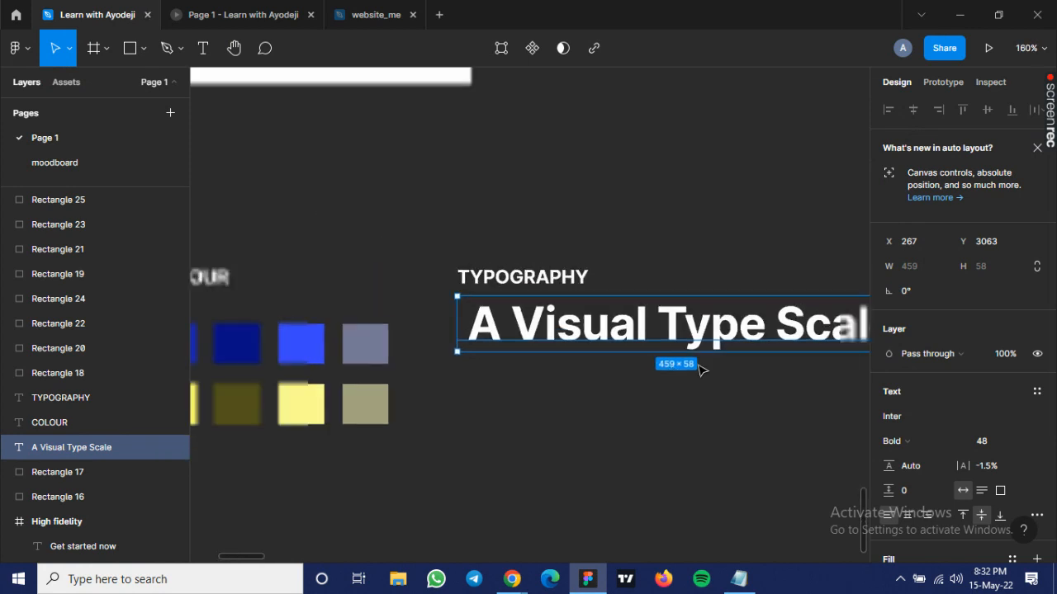
scroll(688, 364, right, 5)
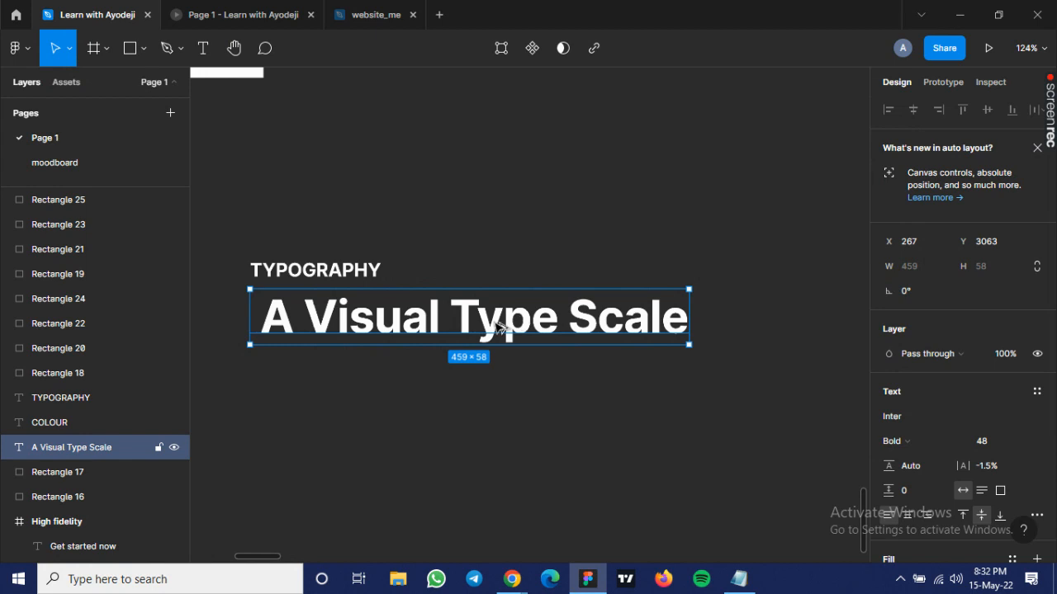
mouse_move(486, 391)
mouse_down()
mouse_move(484, 436)
mouse_move(495, 431)
mouse_move(499, 402)
mouse_up()
Consult the Material Design size column in Chrome and set the duplicated text's font size to 24 in Figma.
mouse_move(511, 575)
click(392, 485)
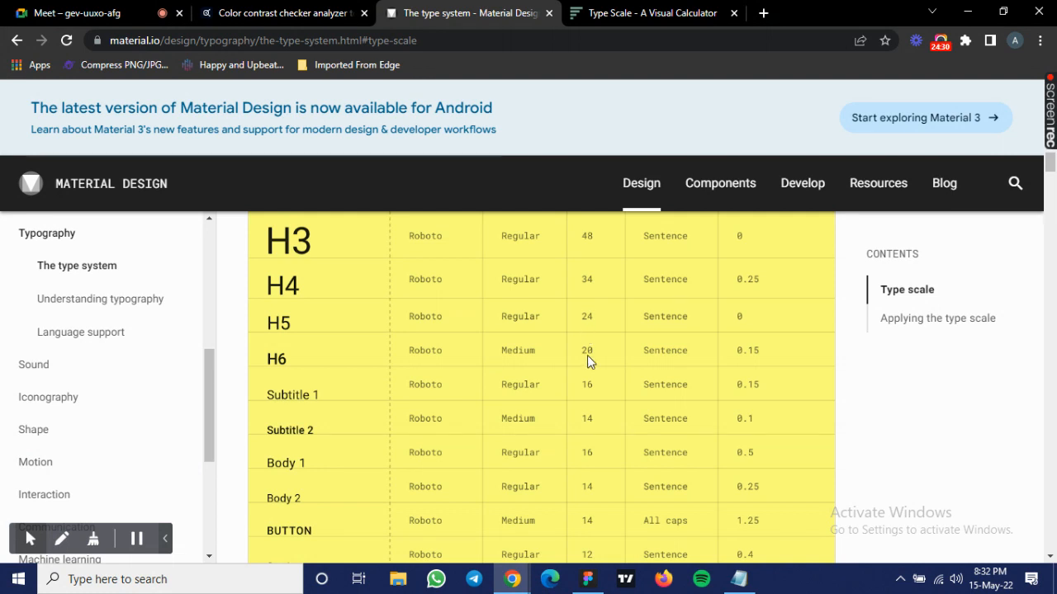
click(588, 580)
click(990, 444)
text(2)
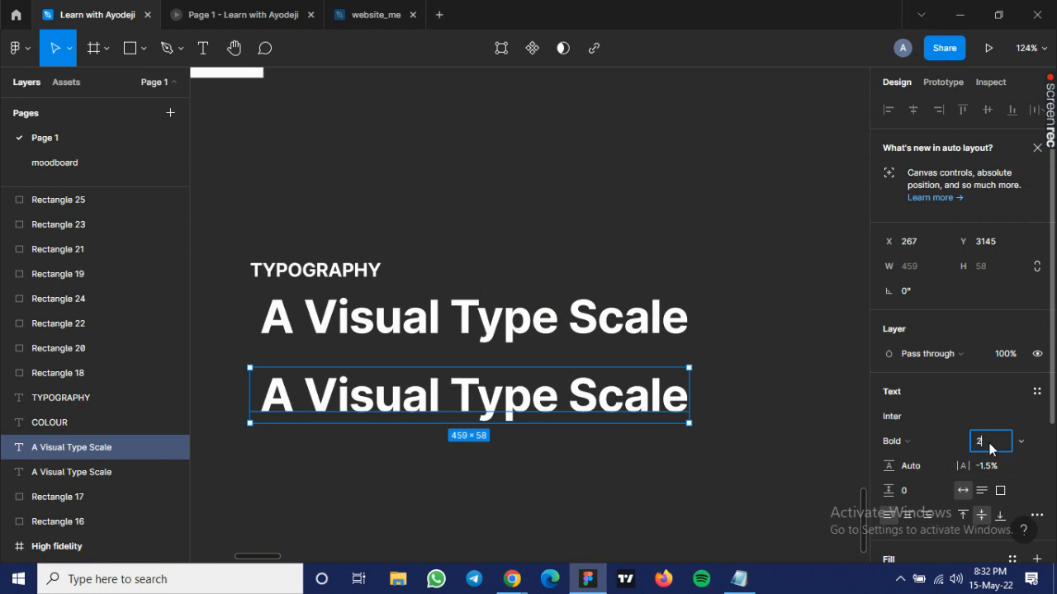
text(4)
key(Return)
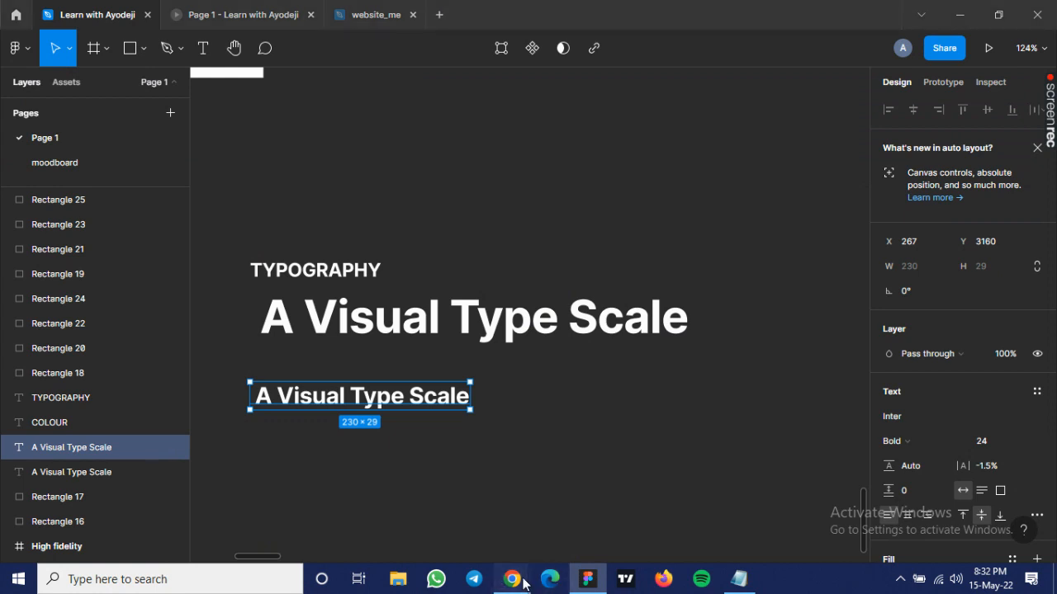
Recheck the H4 size in Chrome's type scale table and set the second text line's font size to 34 in Figma.
click(526, 580)
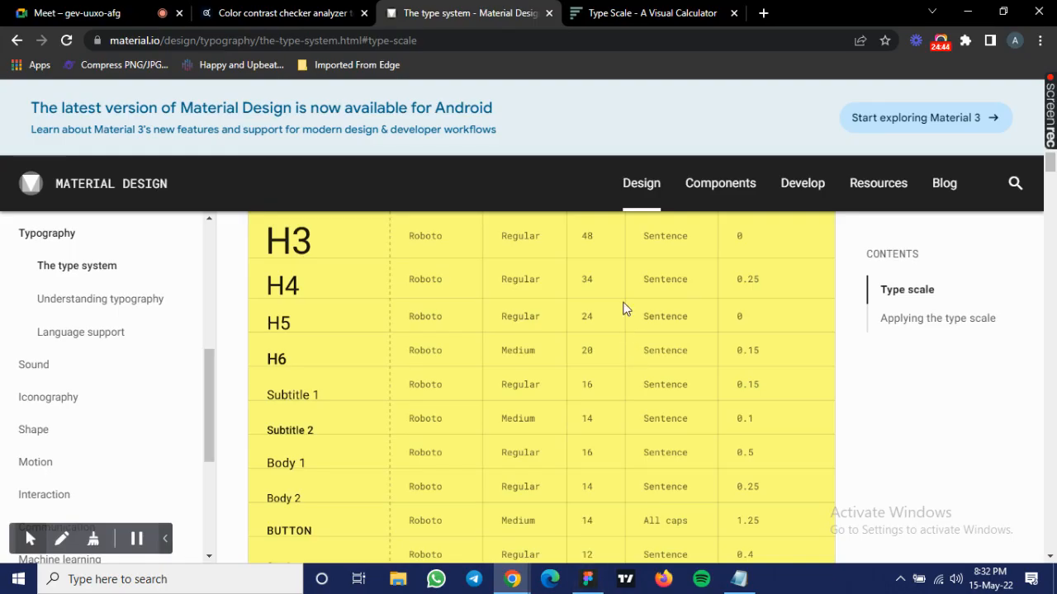
click(595, 582)
click(990, 443)
text(34)
key(Return)
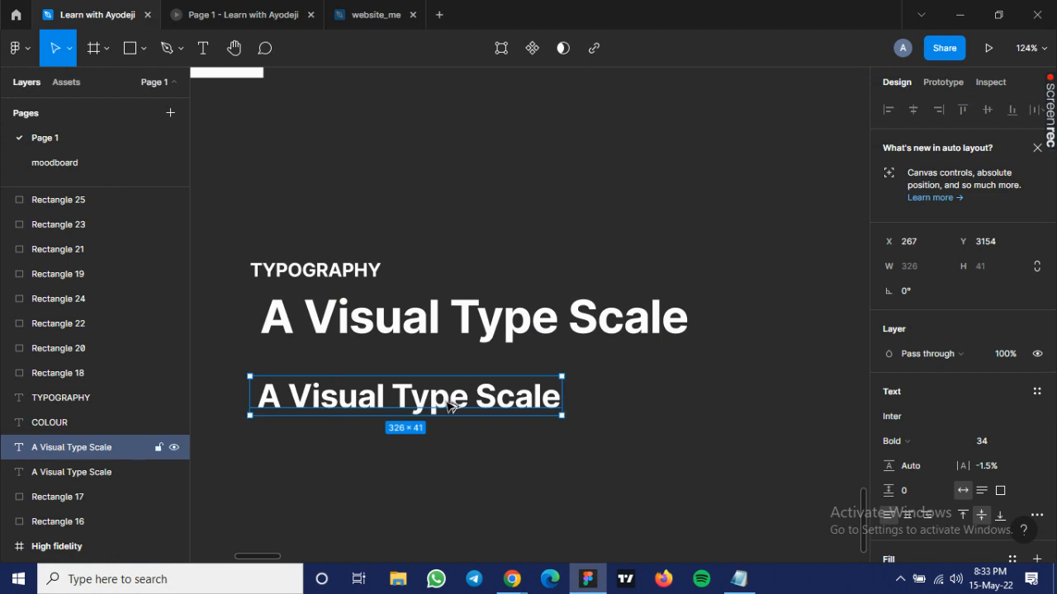
Duplicate the second text line twice at even spacing below it and set the third line's font size to 24.
alt+drag(450, 410, 452, 482)
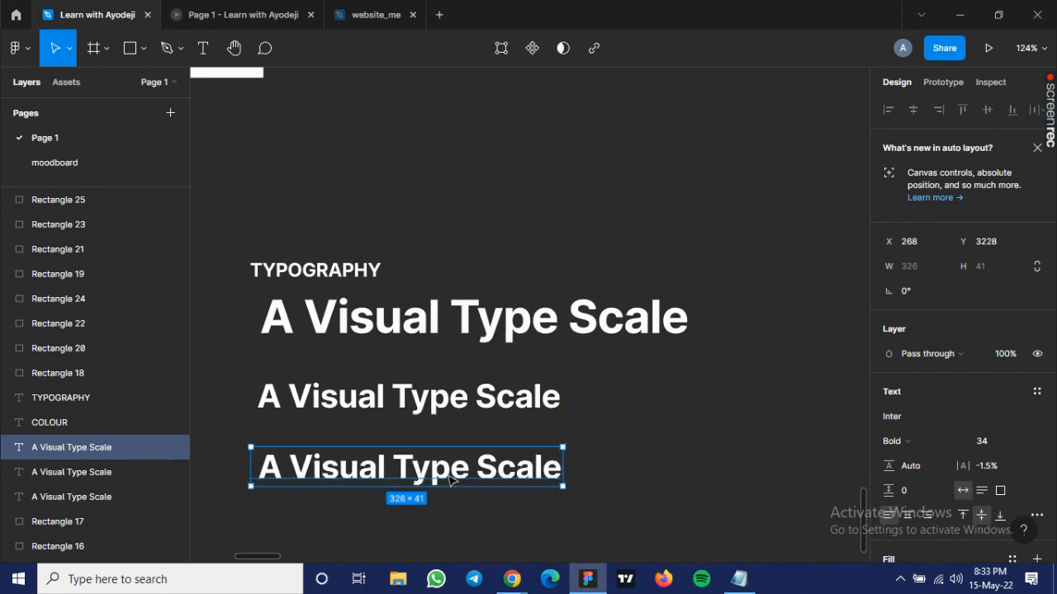
key(ctrl+d)
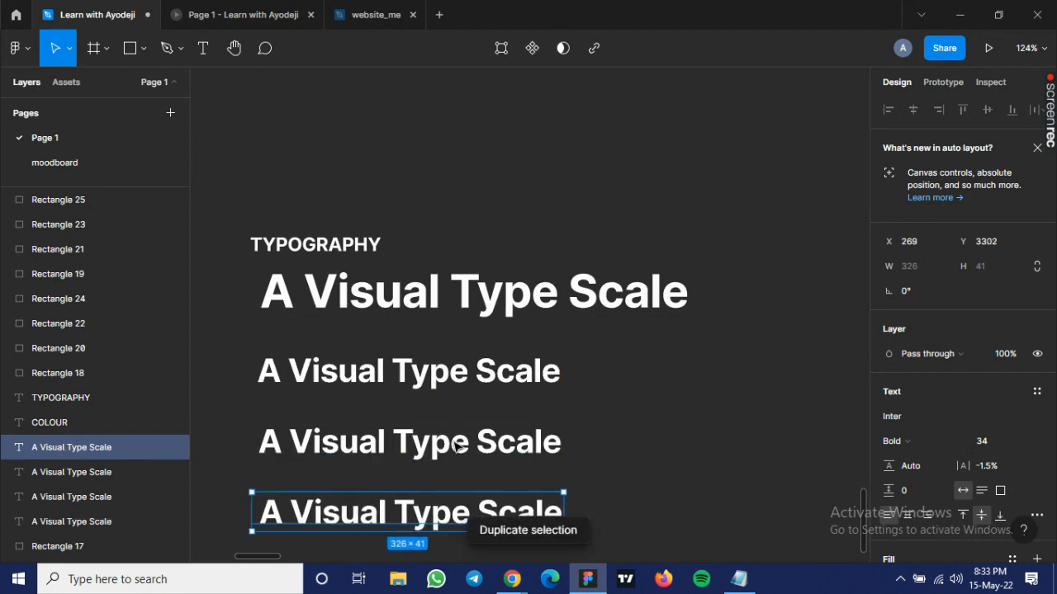
click(455, 446)
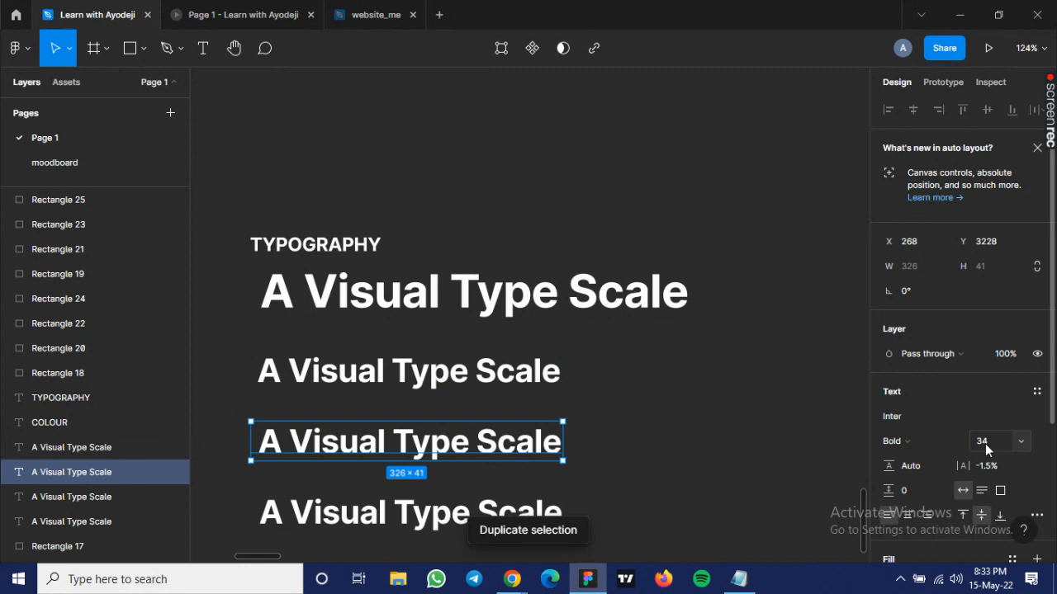
click(985, 443)
text(24)
key(Return)
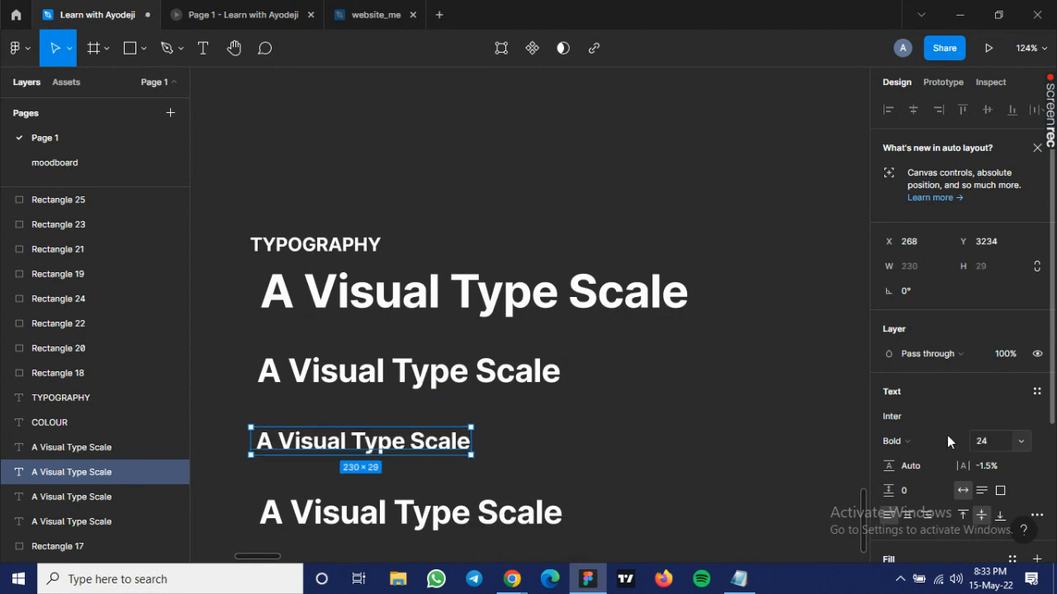
Set the fourth text line's font size to 20 and place a duplicate of it directly below.
key(shift+Tab)
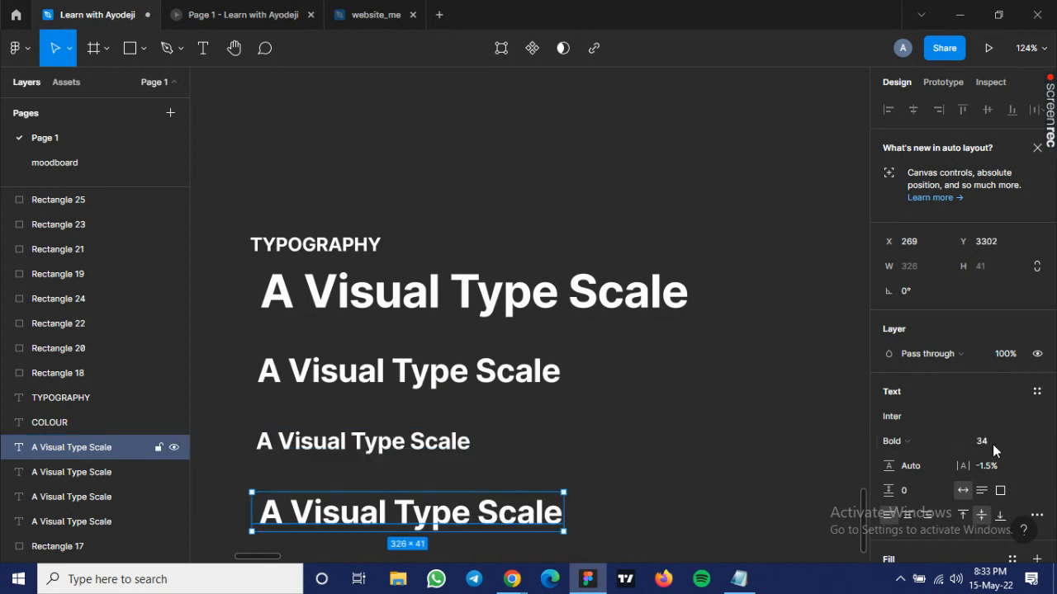
click(992, 444)
text(20)
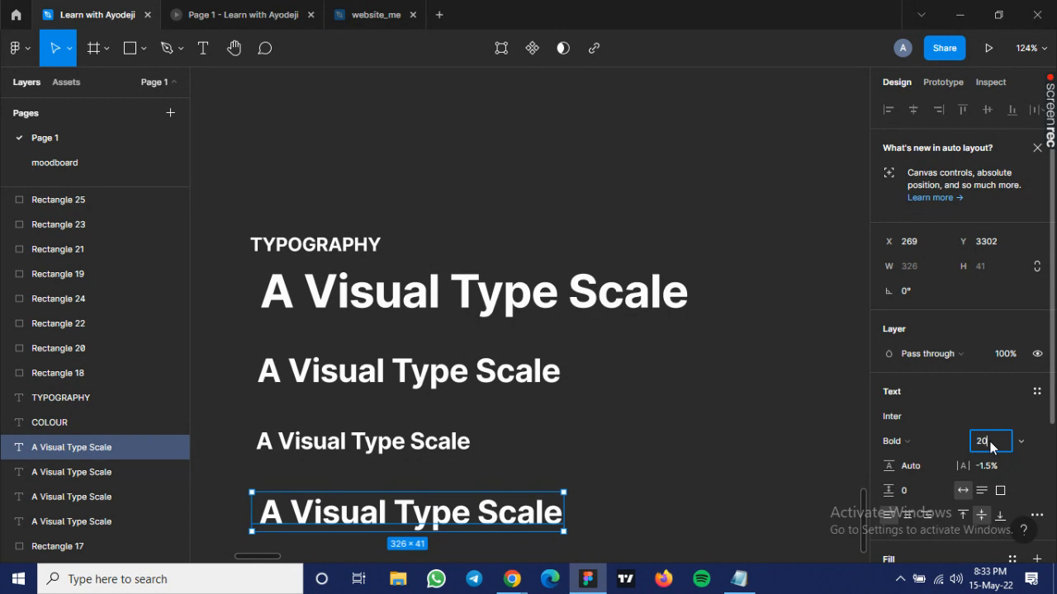
key(Return)
scroll(531, 453, down, 3)
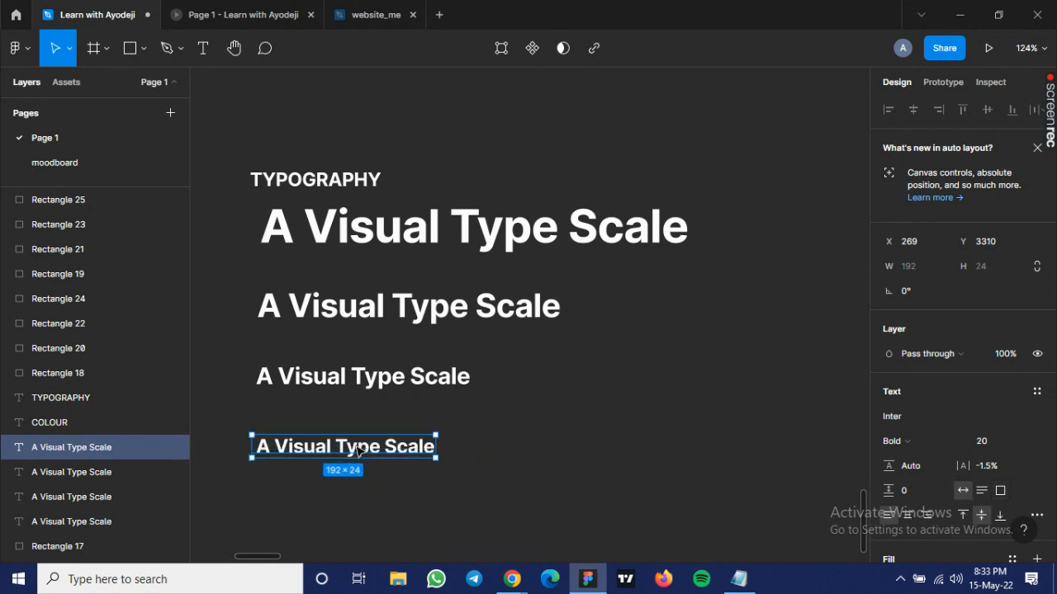
drag(353, 452, 353, 505)
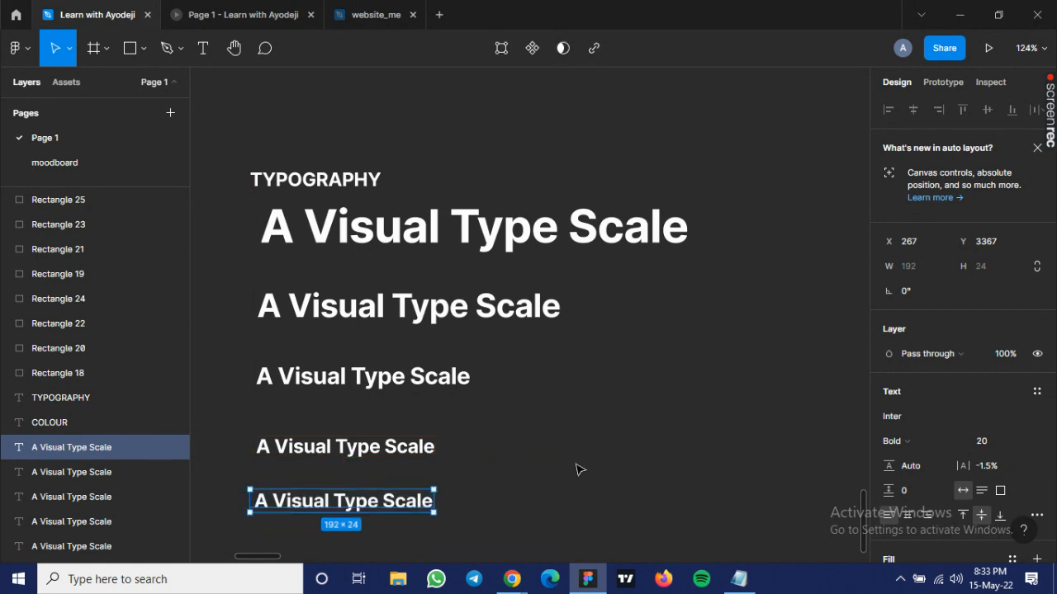
Consult the Material Design type scale table in Chrome and set the fifth text line's font size to 16 in Figma.
click(507, 579)
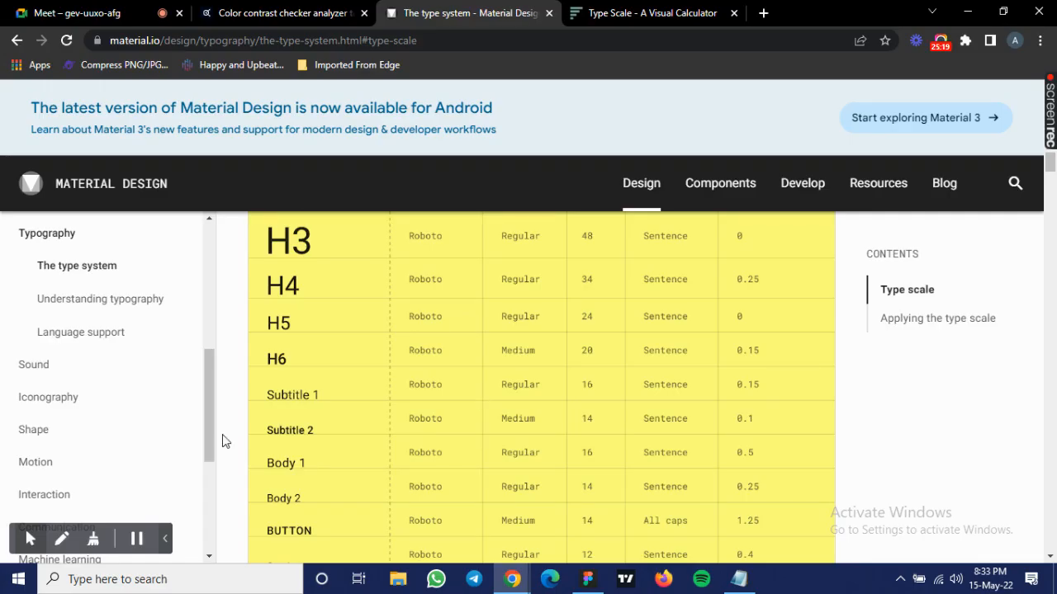
scroll(312, 393, down, 1)
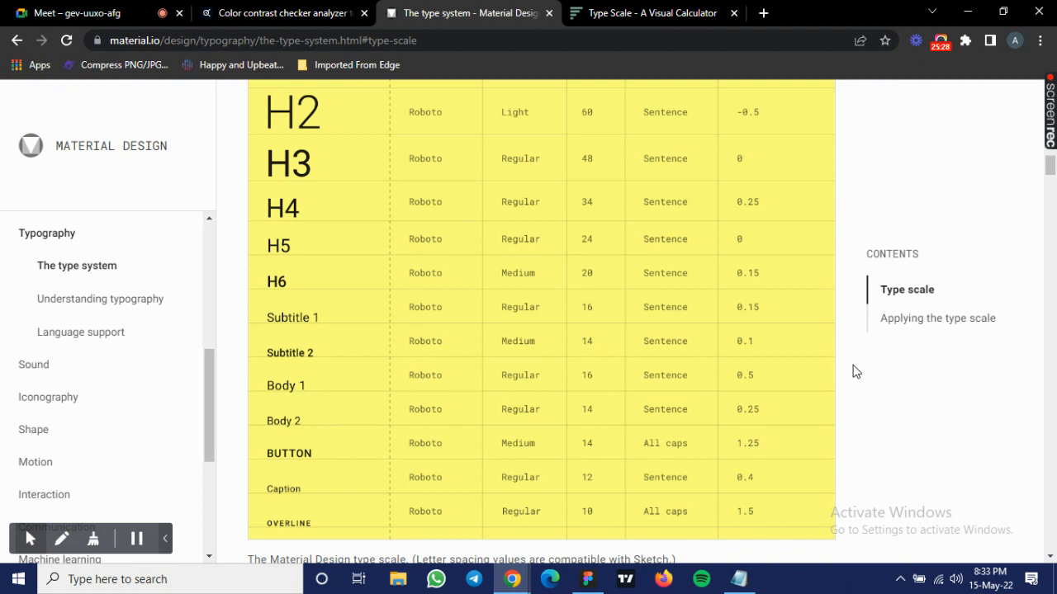
scroll(727, 370, up, 3)
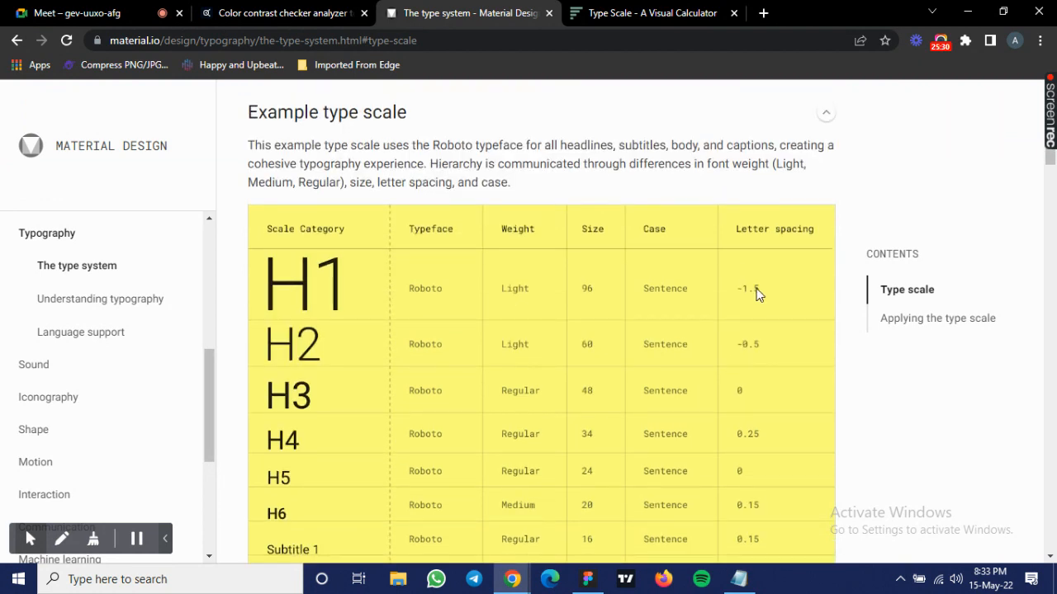
scroll(820, 229, down, 2)
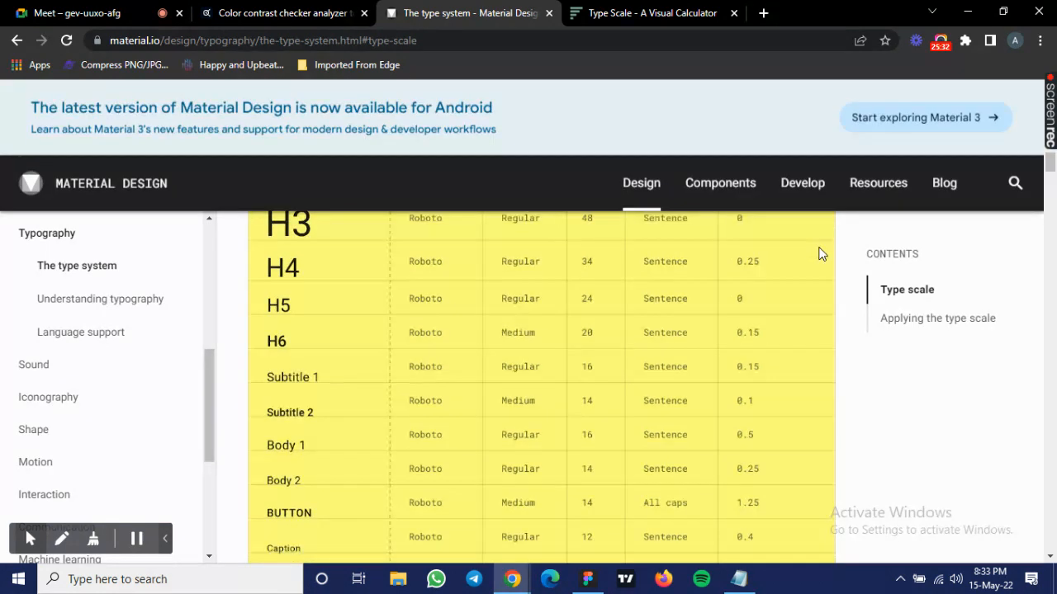
scroll(815, 253, down, 2)
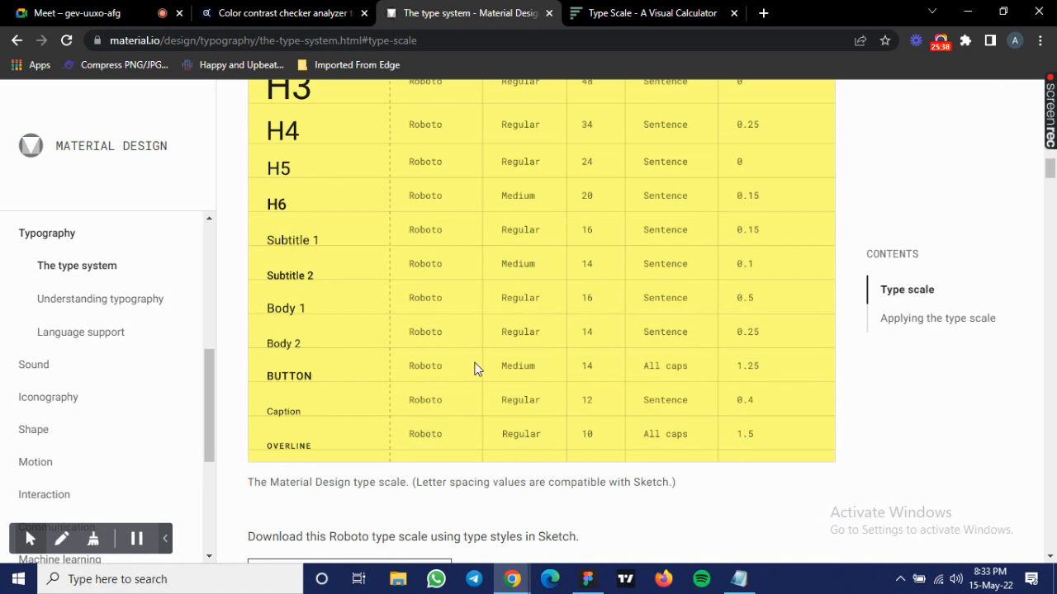
click(588, 579)
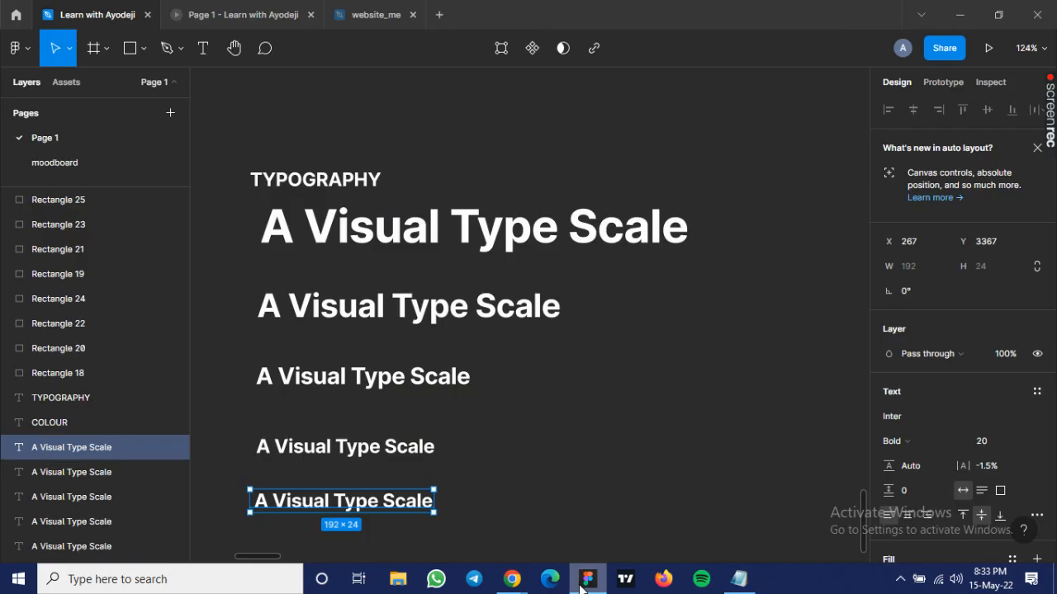
click(353, 454)
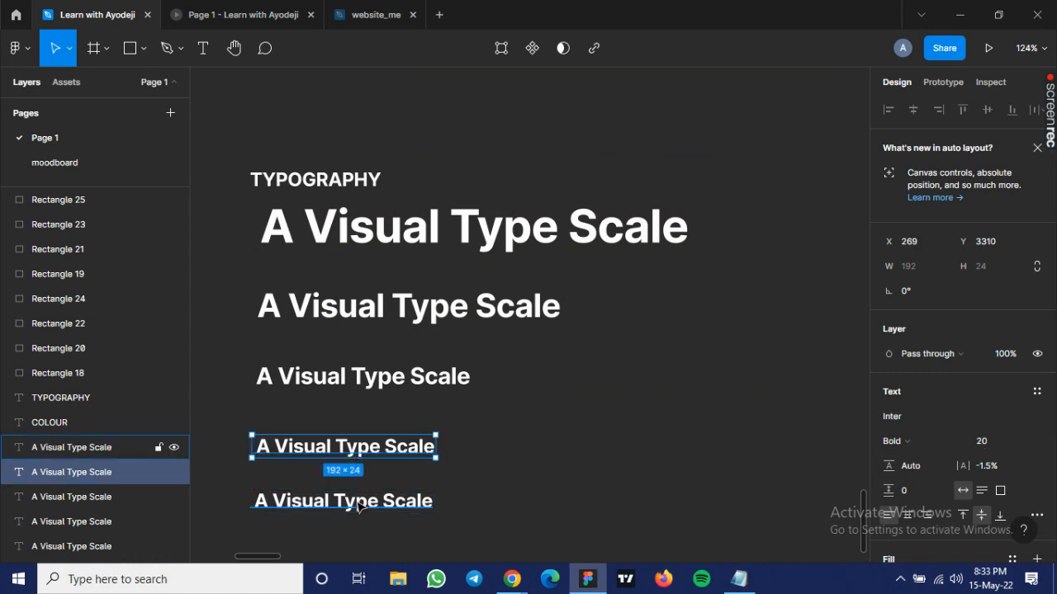
click(426, 502)
click(996, 442)
text(16)
key(Return)
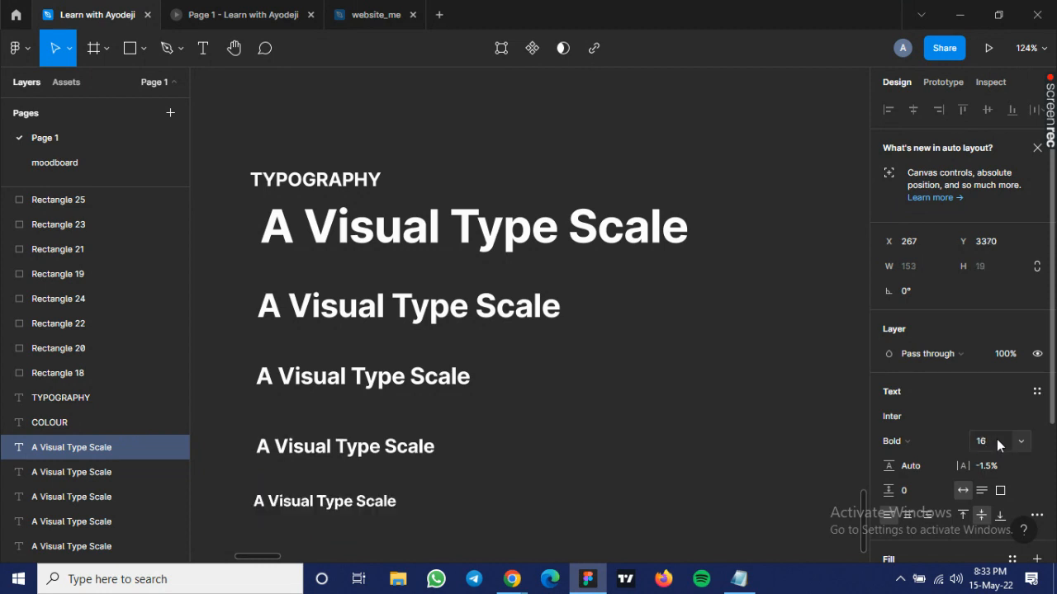
Place a duplicate of the fifth text line 24 px below it and set the duplicate's font size to 14.
scroll(536, 522, down, 2)
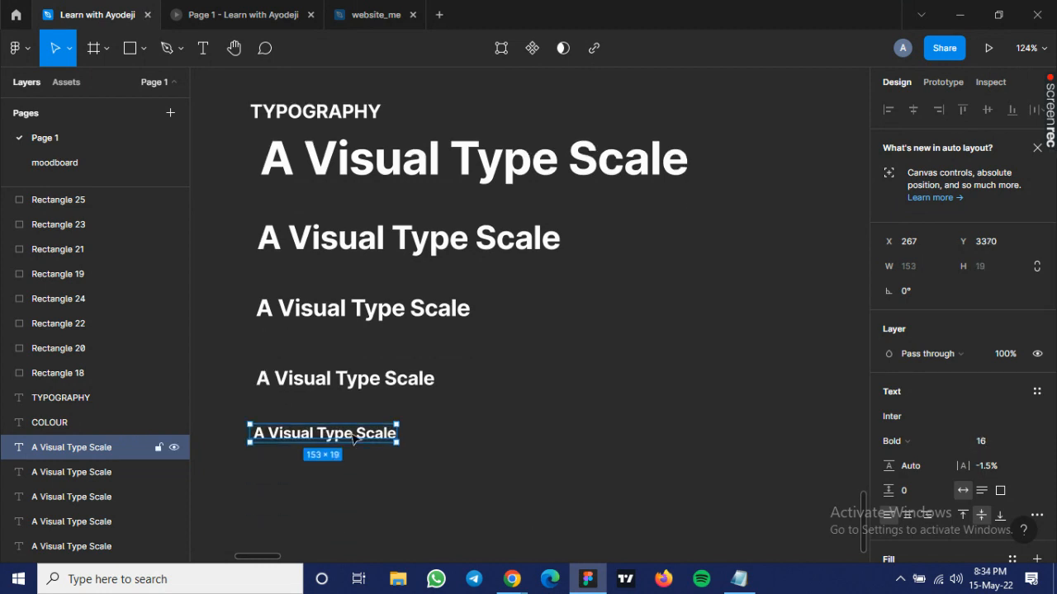
drag(351, 435, 357, 477)
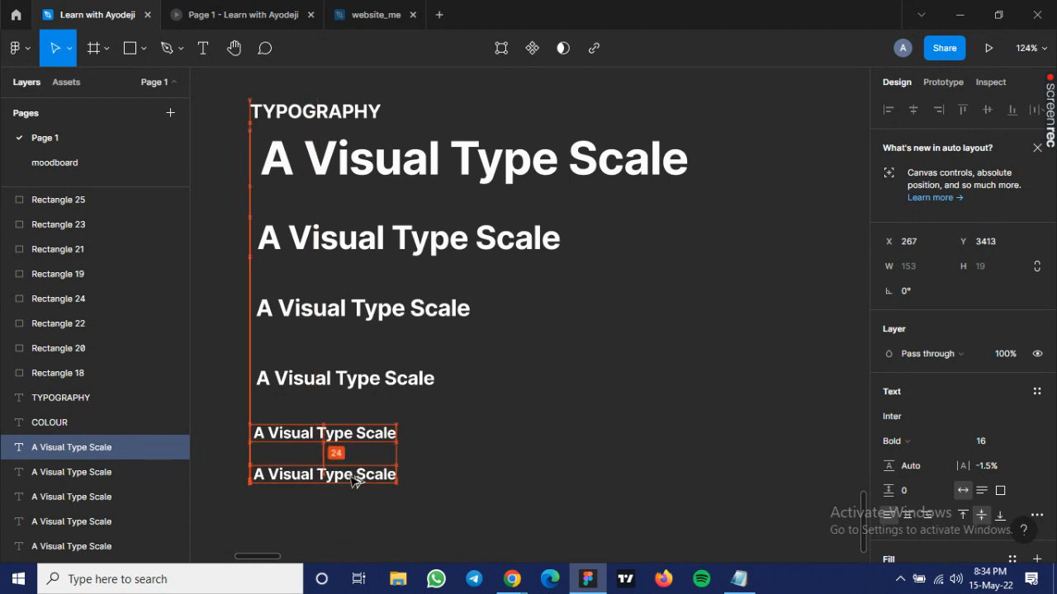
click(982, 443)
text(14)
key(Return)
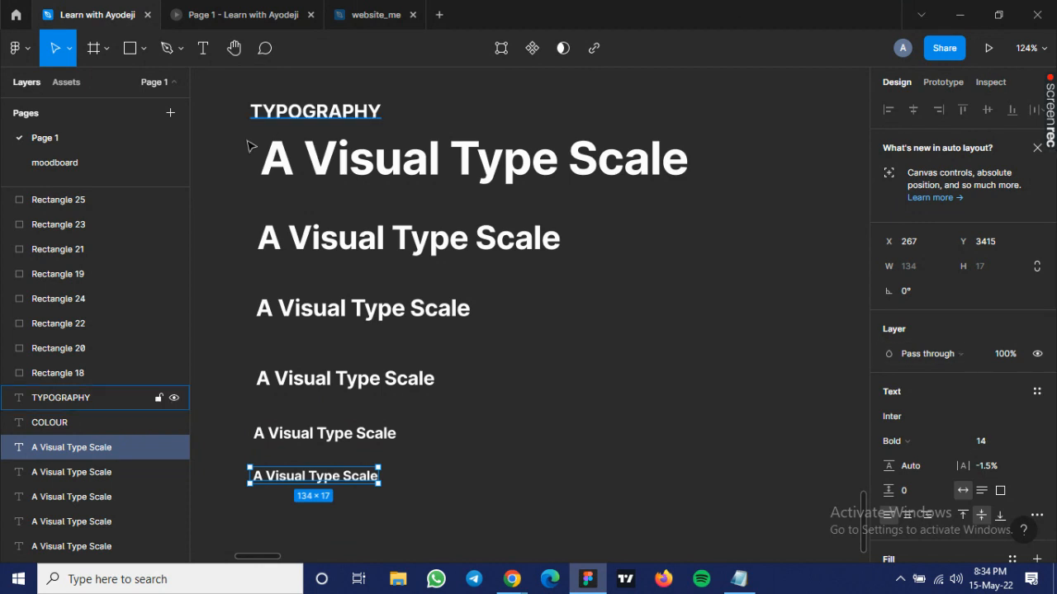
Align all six "A Visual Type Scale" text lines to their left edges.
click(415, 493)
drag(412, 489, 473, 502)
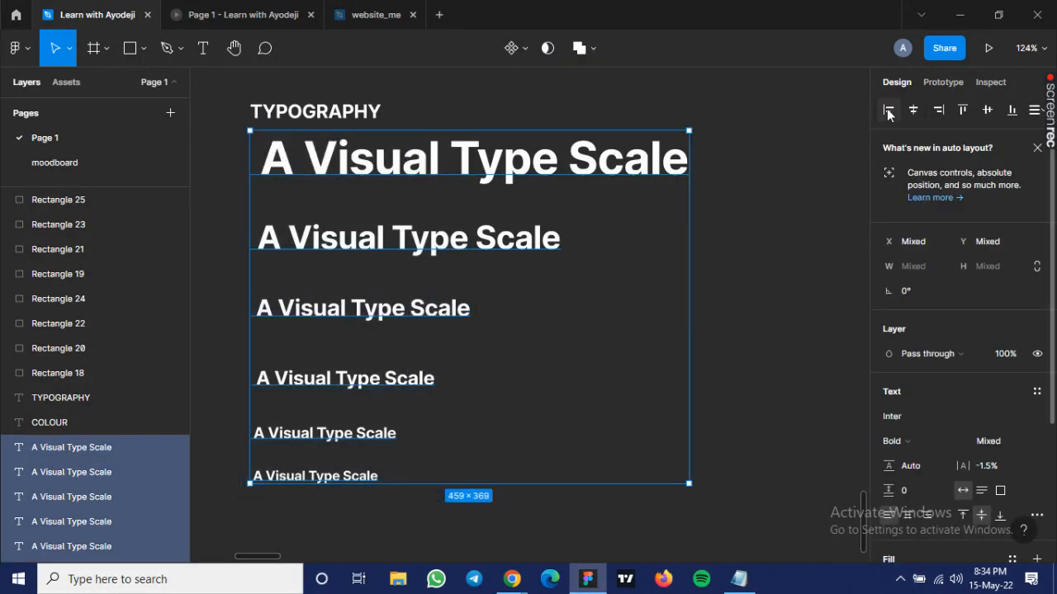
click(888, 111)
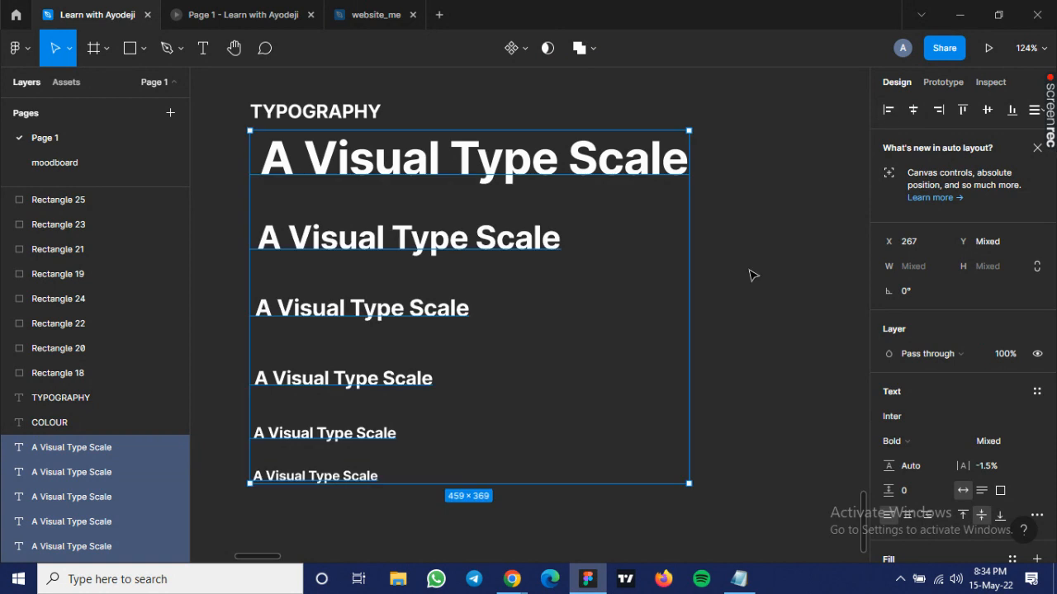
click(708, 240)
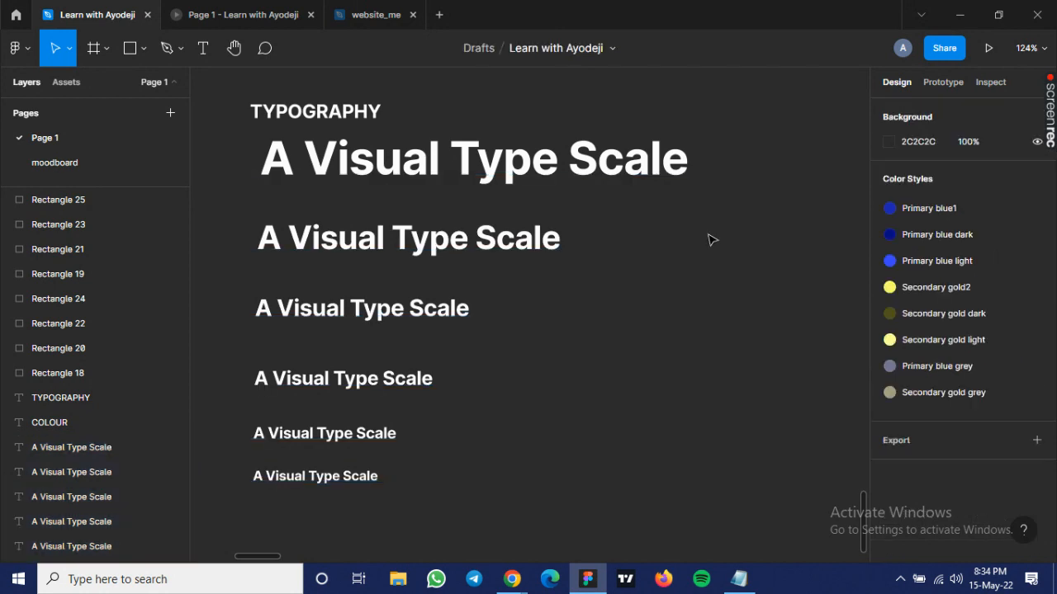
Create a text style named "Button" from the lowest "A Visual Type Scale" line.
click(363, 476)
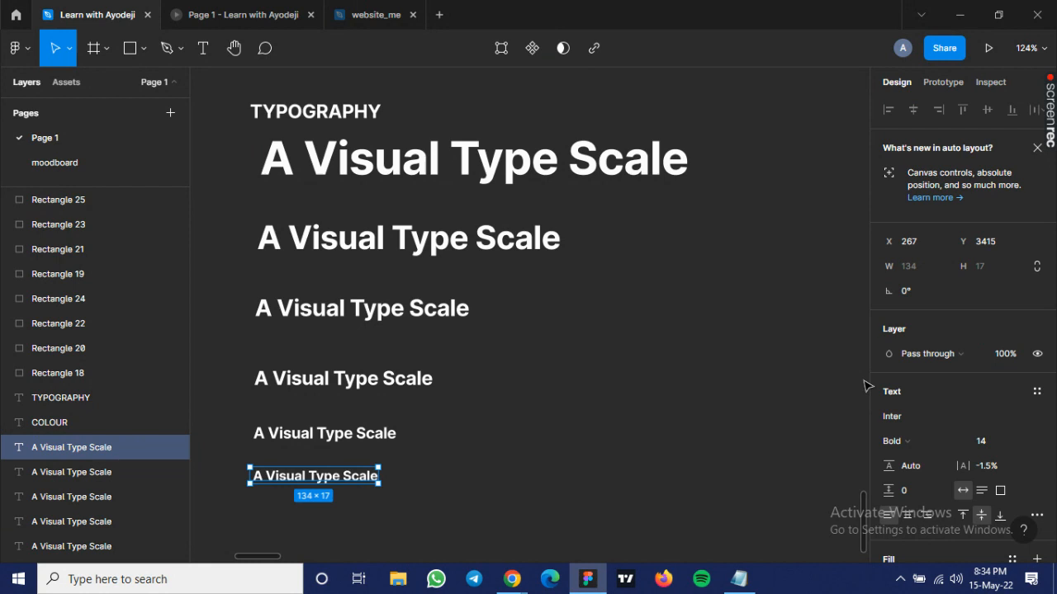
click(979, 397)
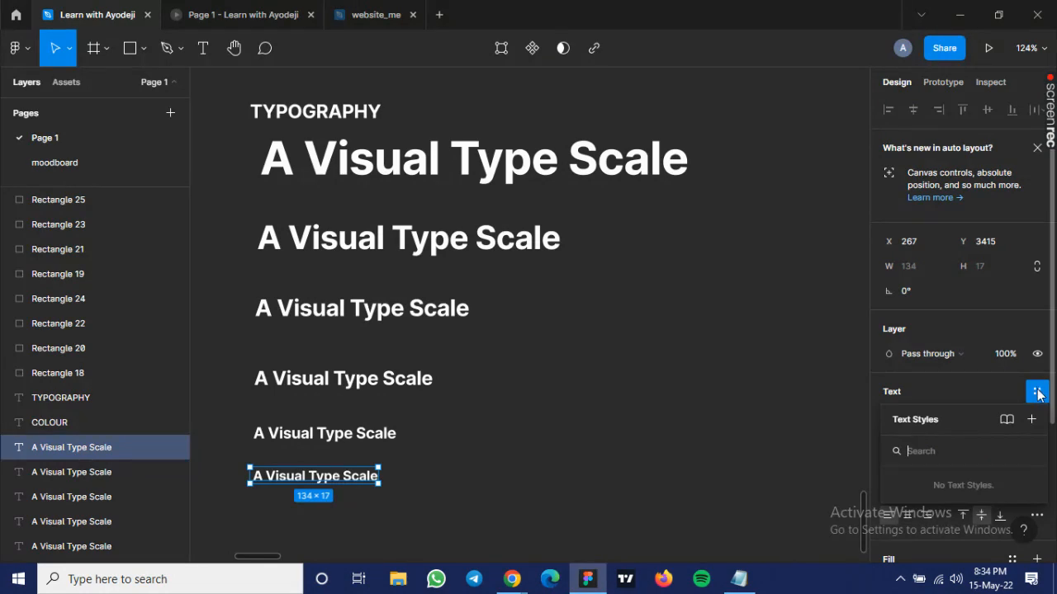
click(1031, 420)
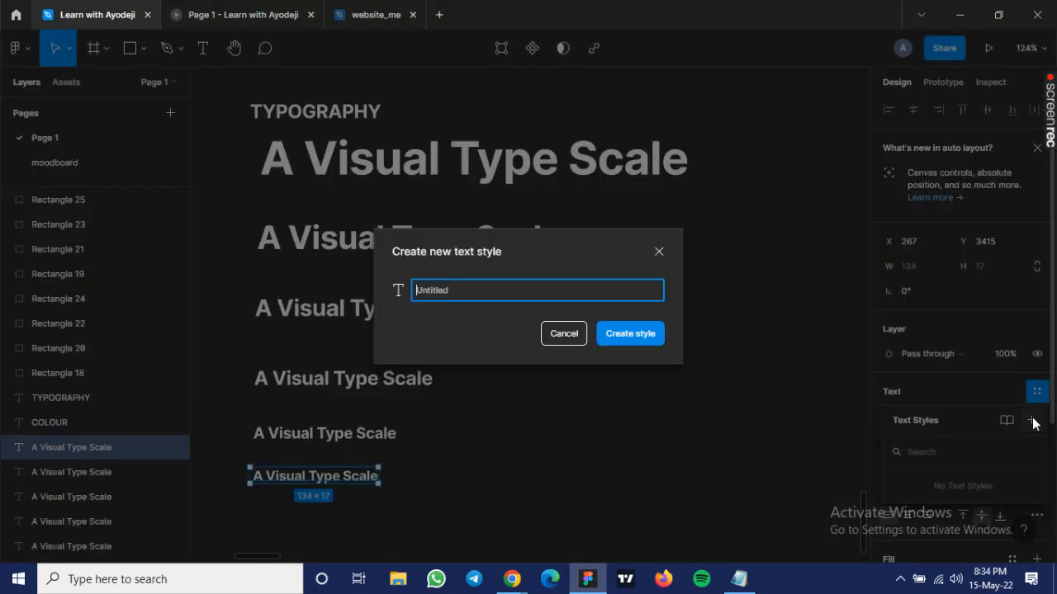
text(Button)
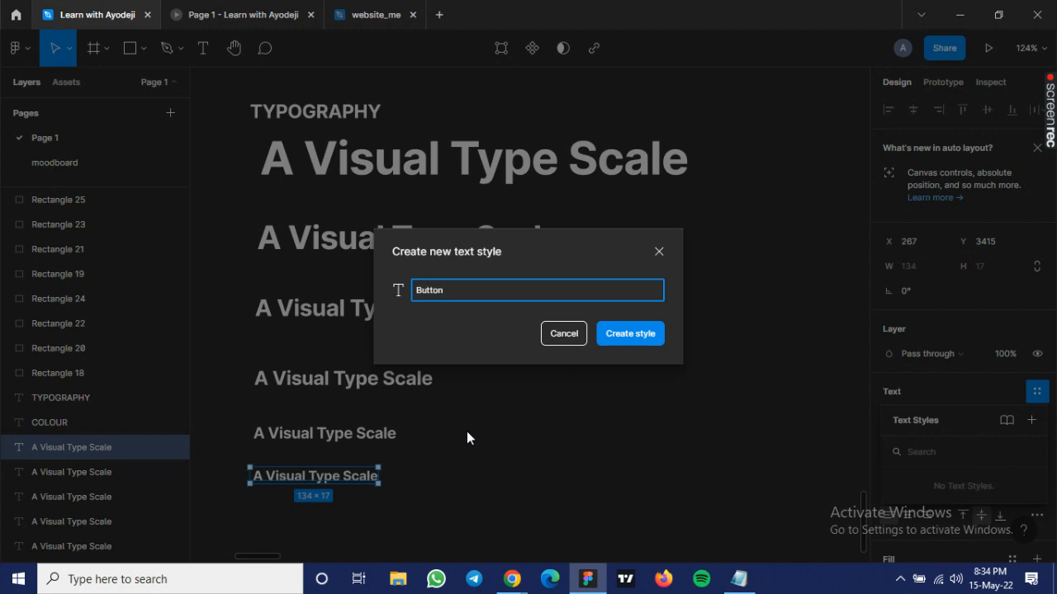
key(Return)
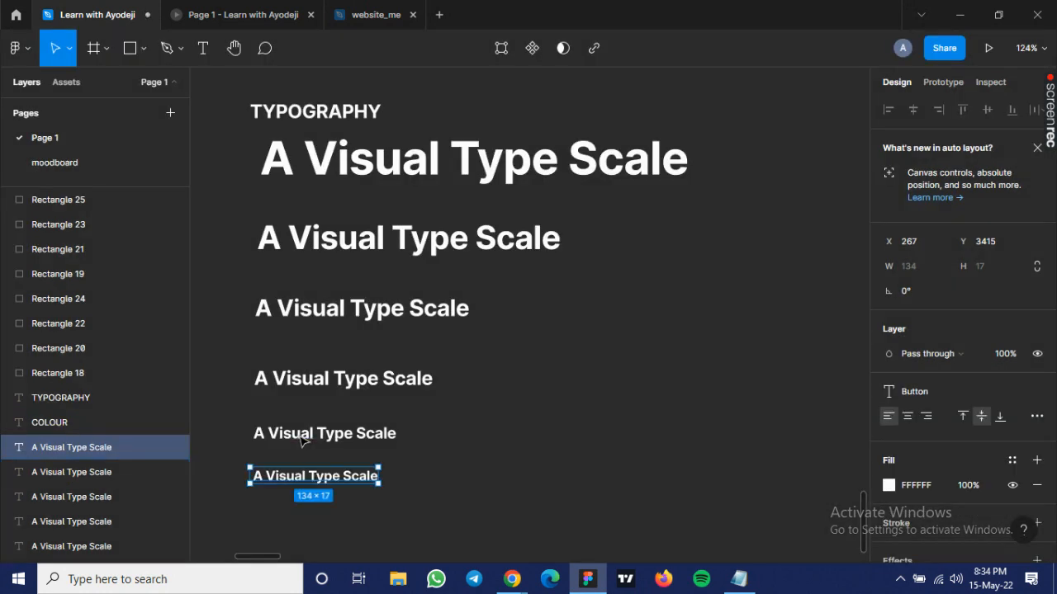
Create a text style named "Body copy" from the fifth text line.
click(301, 439)
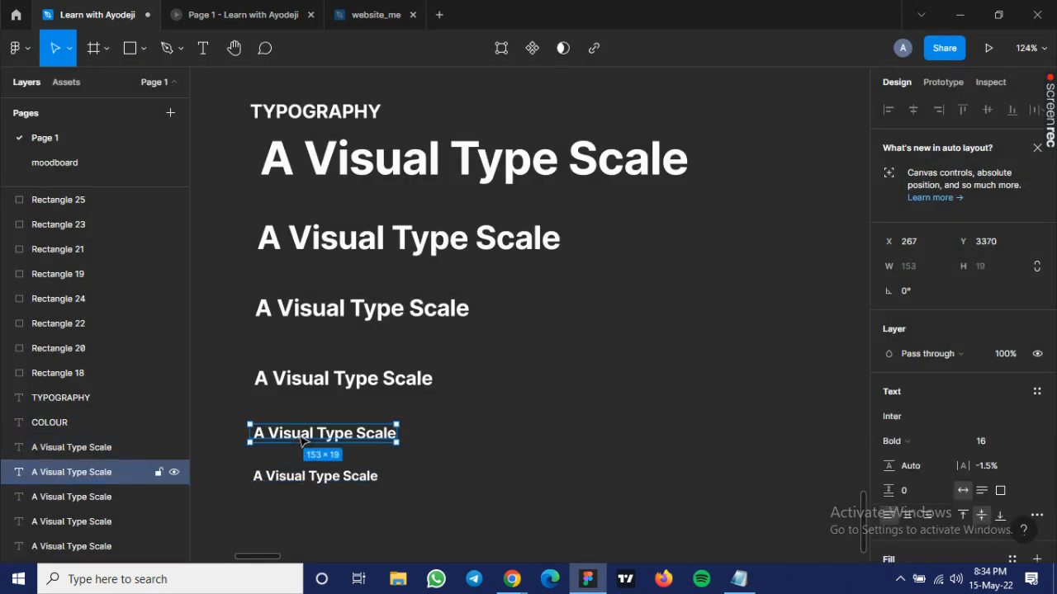
click(1037, 393)
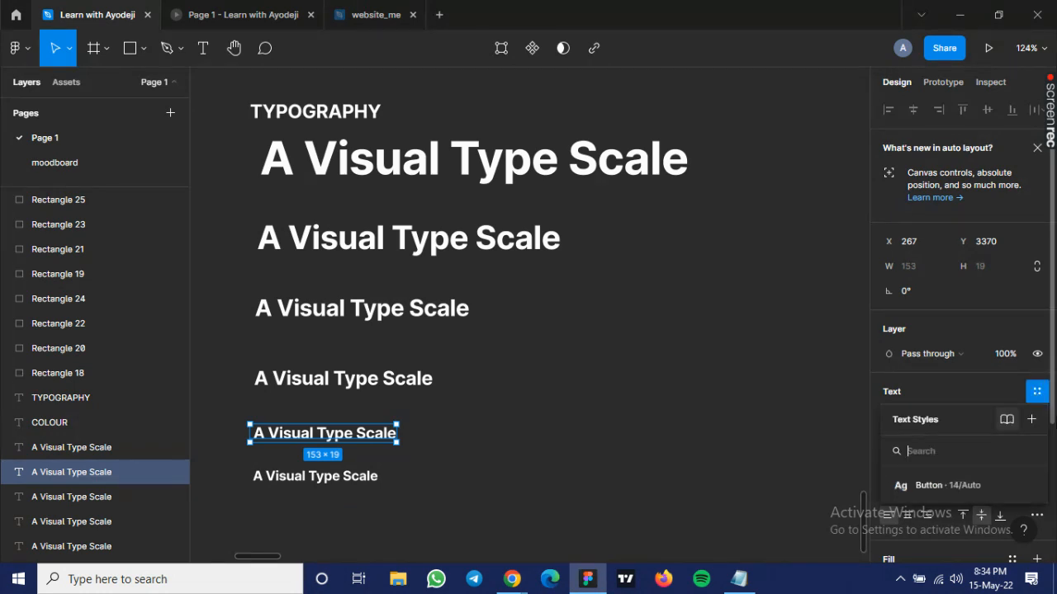
click(1032, 421)
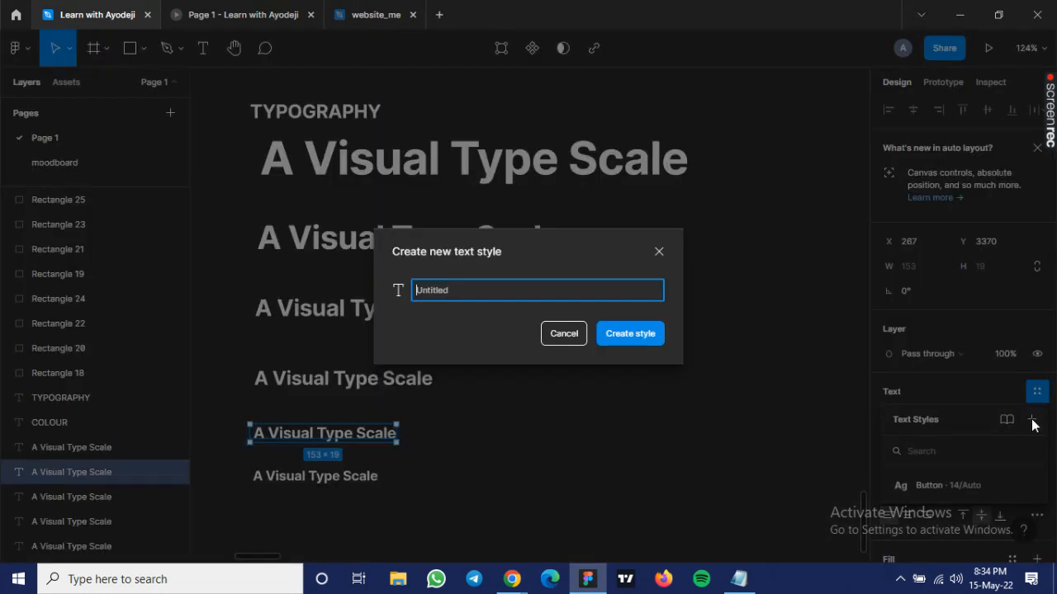
text(Body copy)
key(Return)
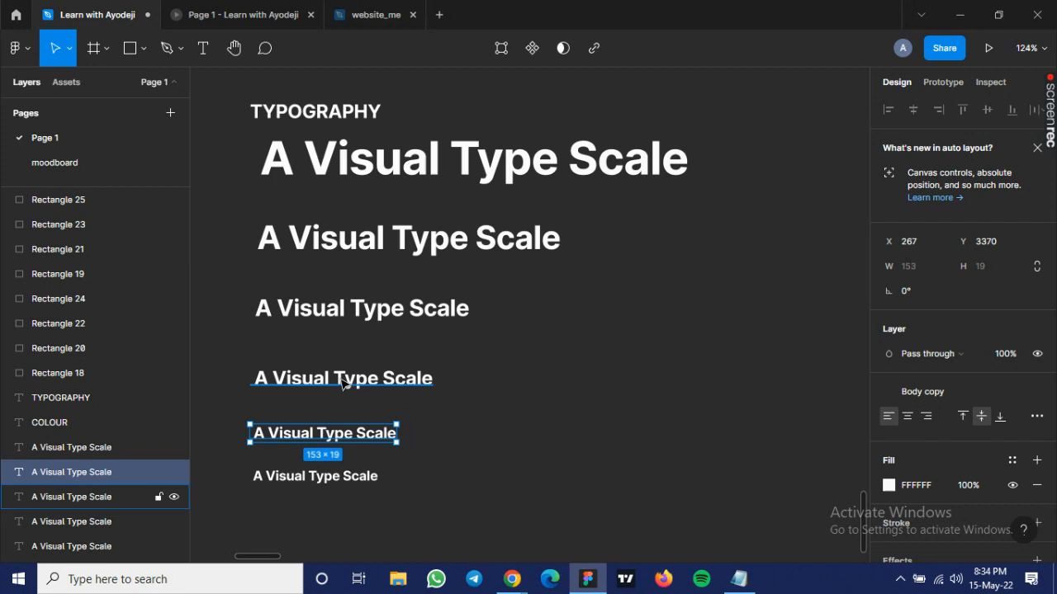
Check the heading categories in Chrome's type scale table and create a text style named "H6" from the fourth text line in Figma.
click(343, 380)
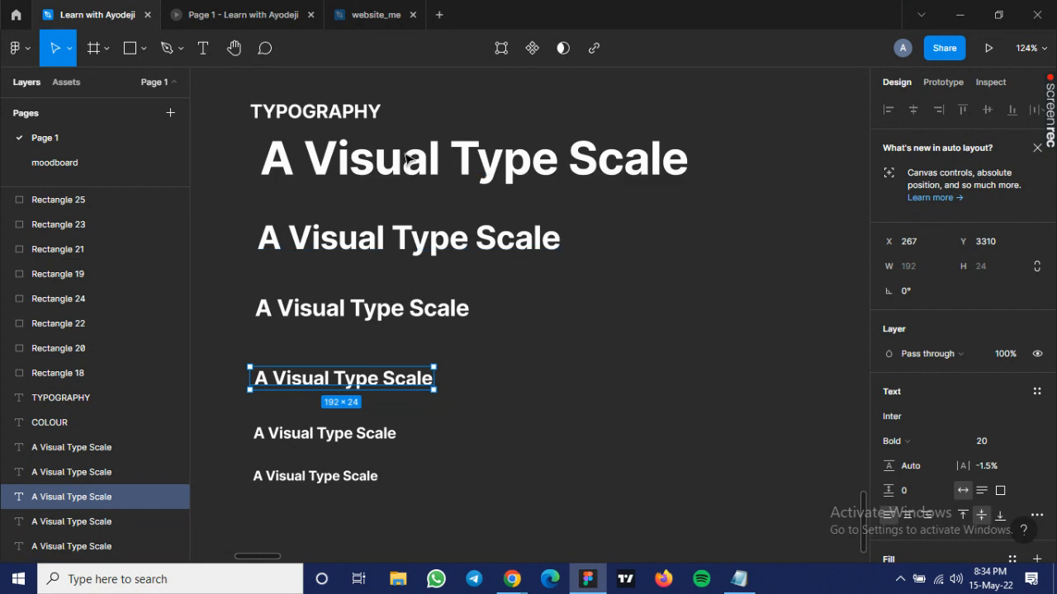
mouse_move(511, 578)
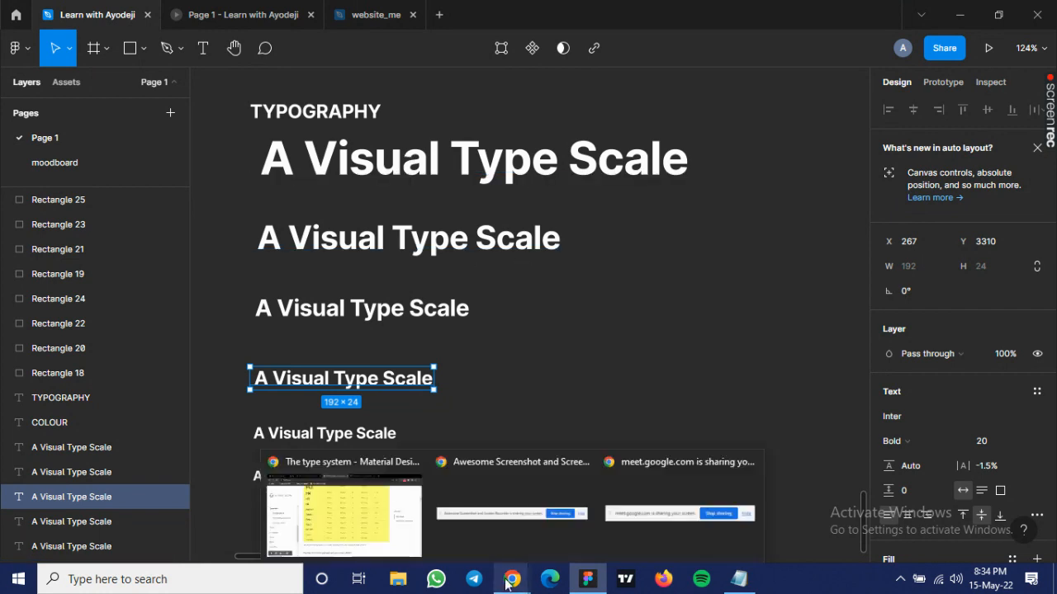
click(362, 498)
scroll(334, 198, up, 1)
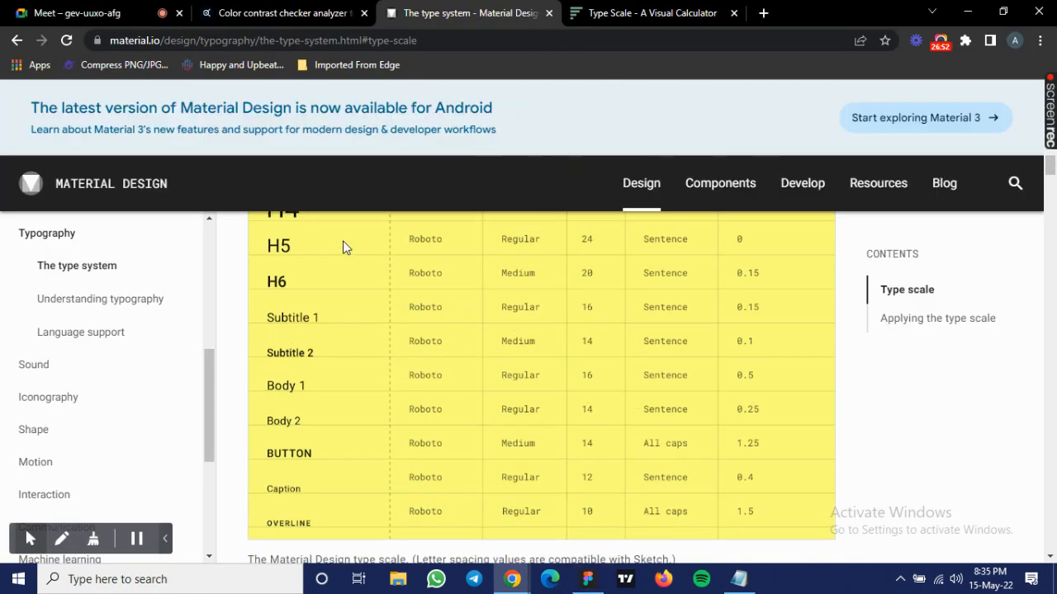
scroll(359, 280, up, 1)
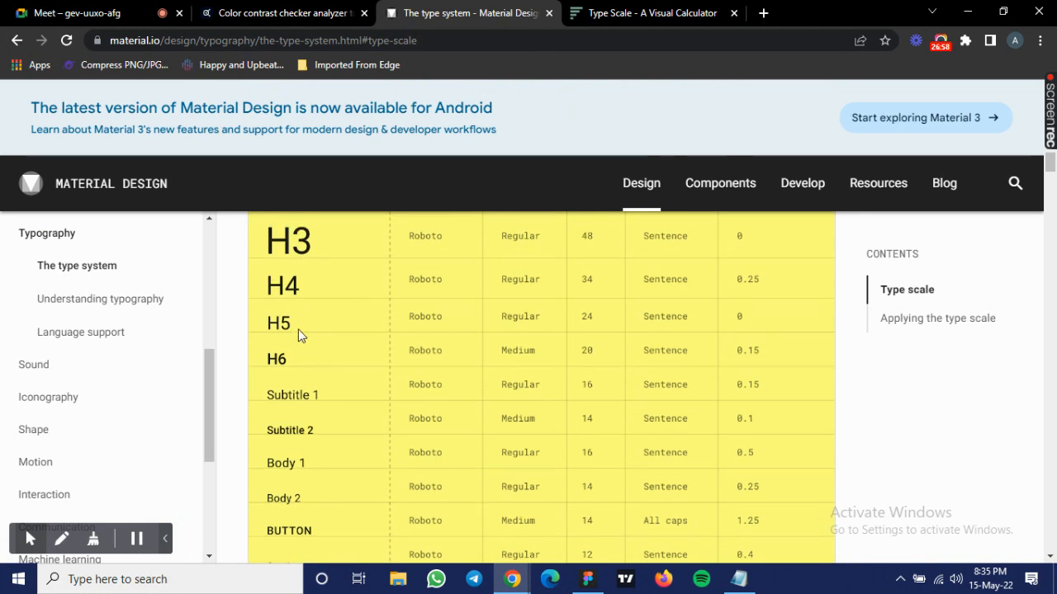
click(585, 588)
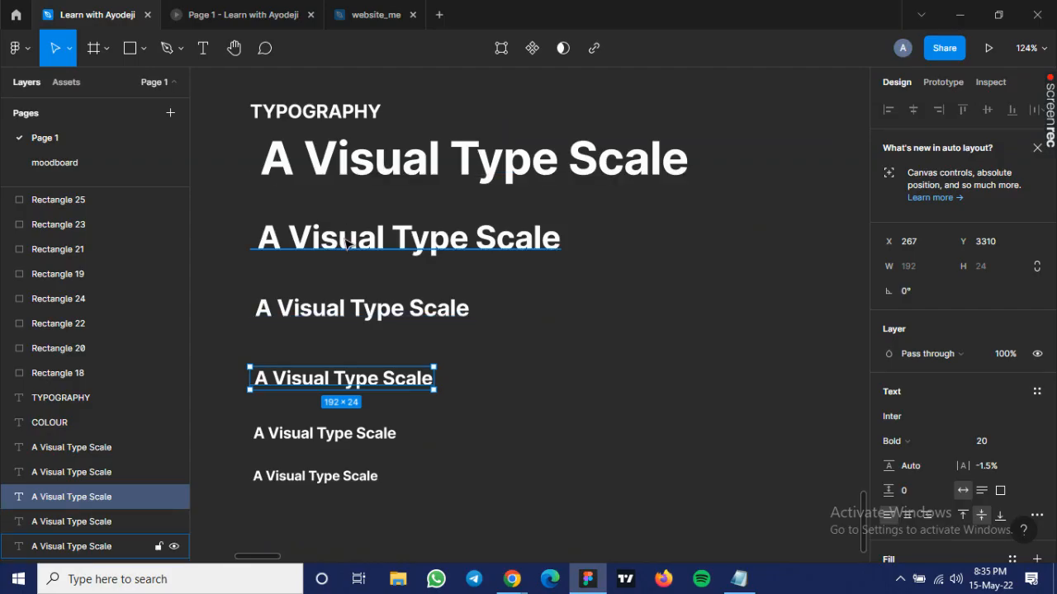
click(1036, 392)
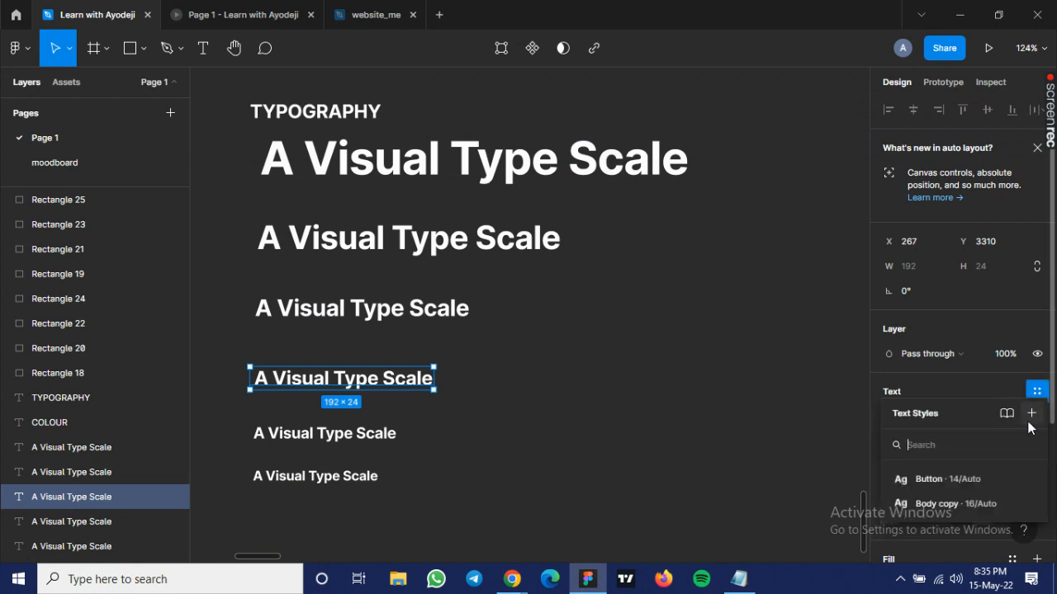
click(1030, 415)
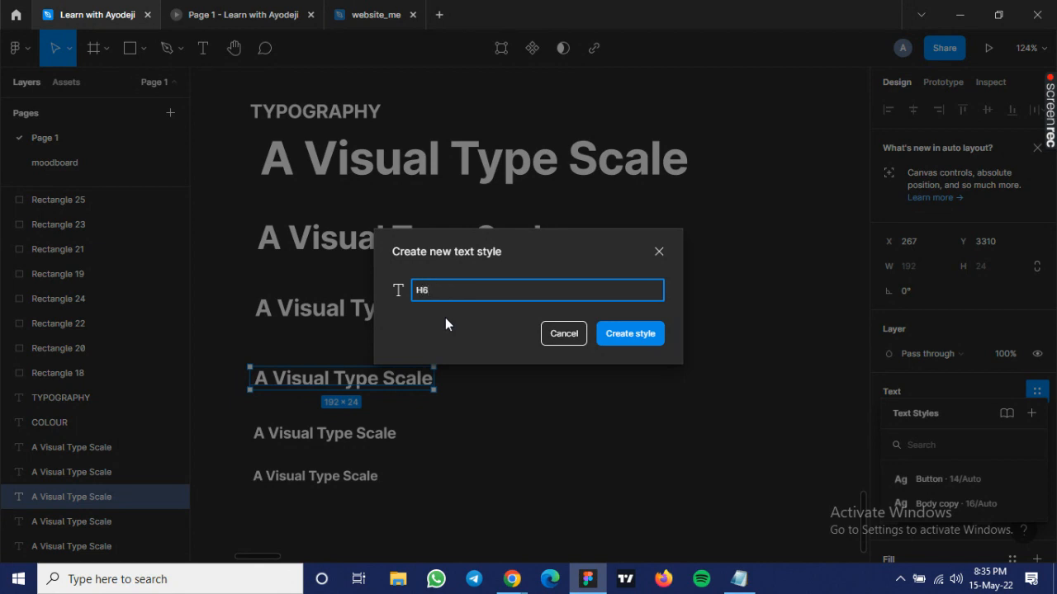
text(H6)
key(Return)
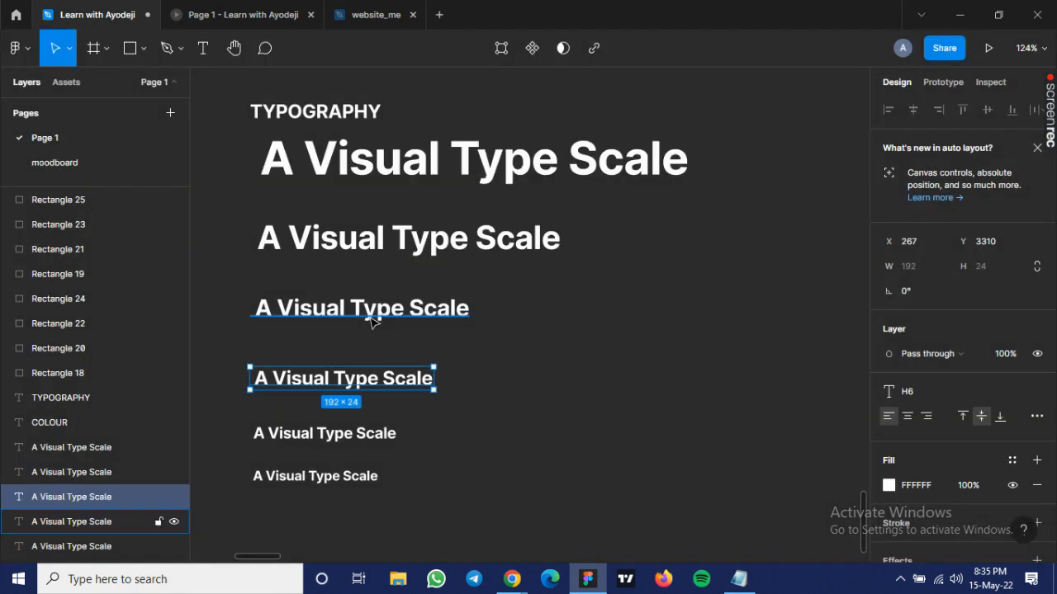
Create a text style named "H5" from the third text line.
click(460, 322)
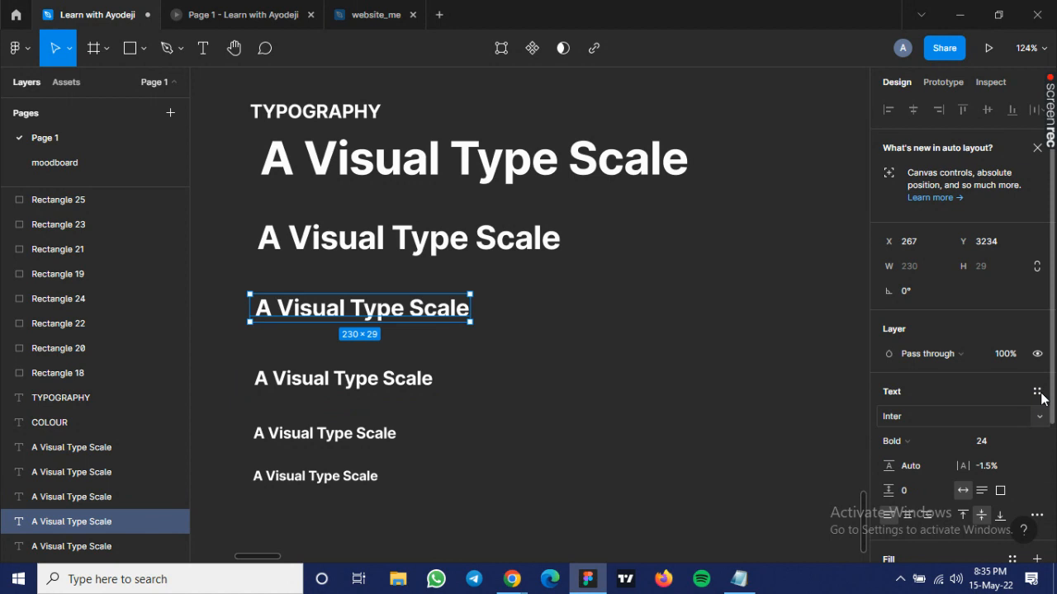
click(1033, 394)
click(1031, 390)
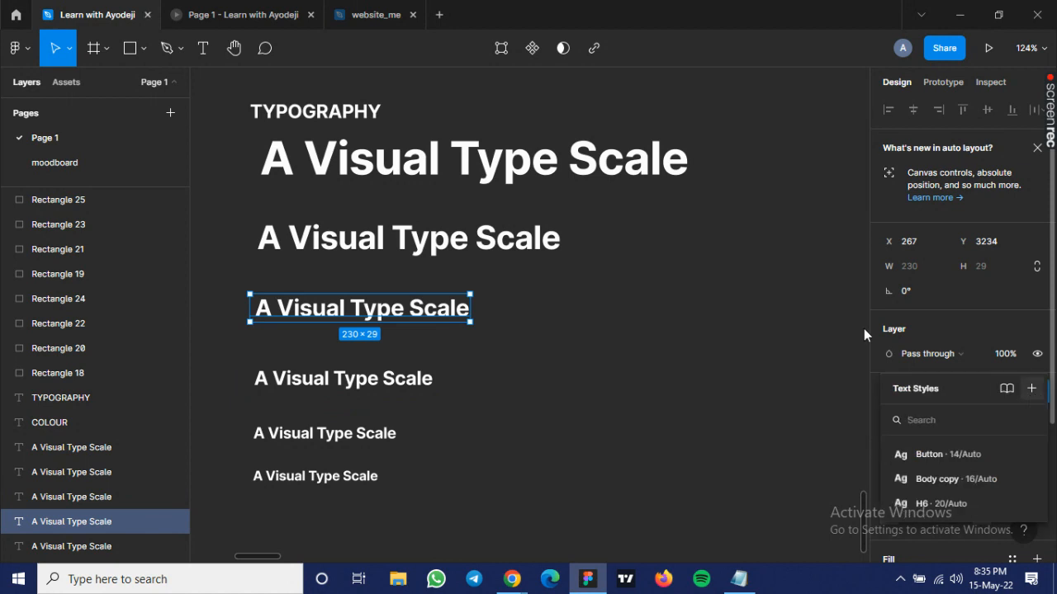
text(H5)
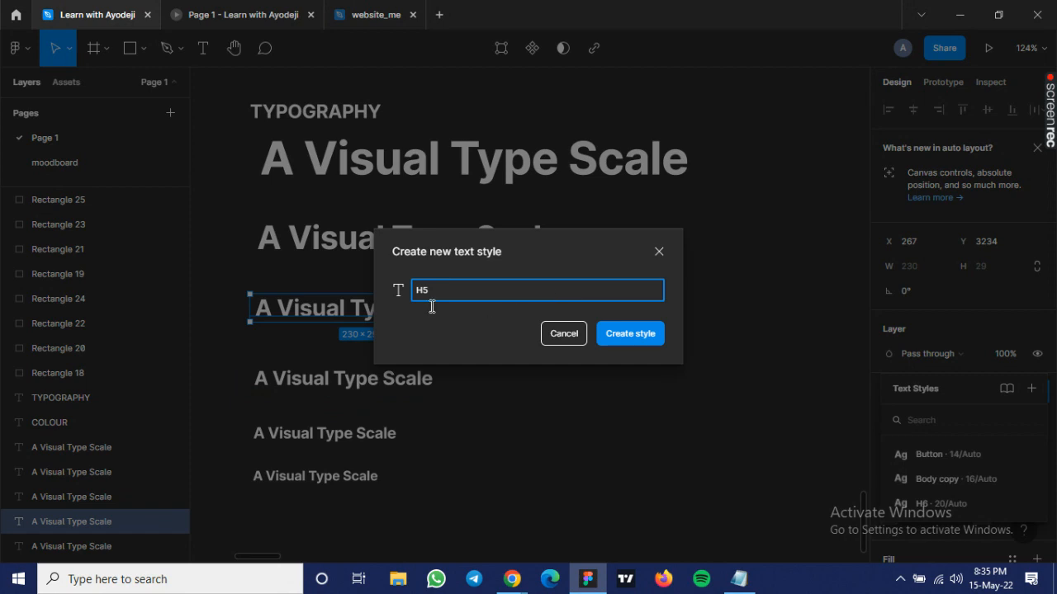
key(Return)
Create a text style named "H4" from the second "A Visual Type Scale" line.
click(368, 260)
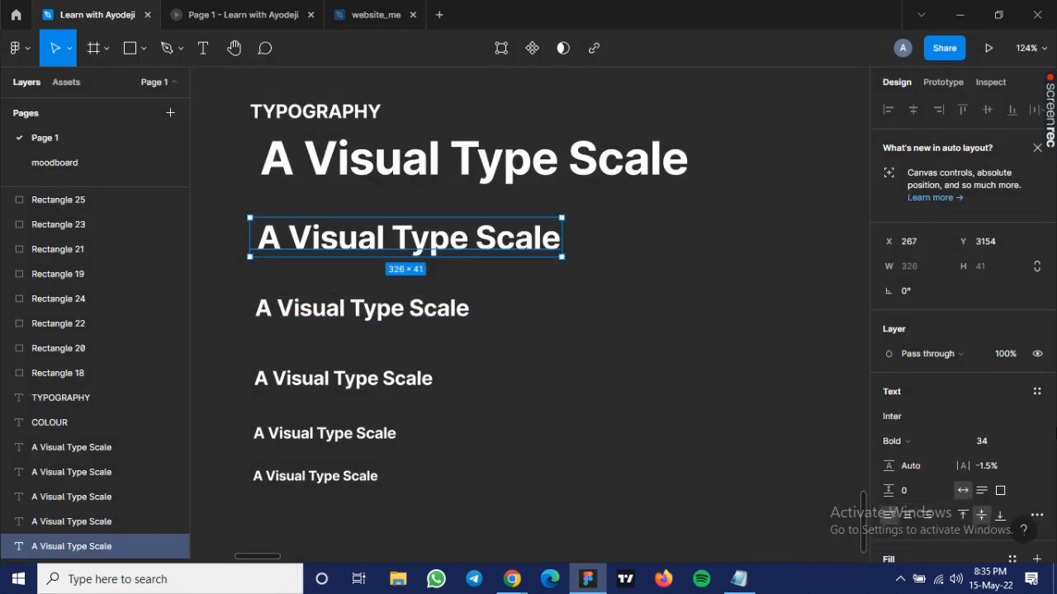
click(1031, 391)
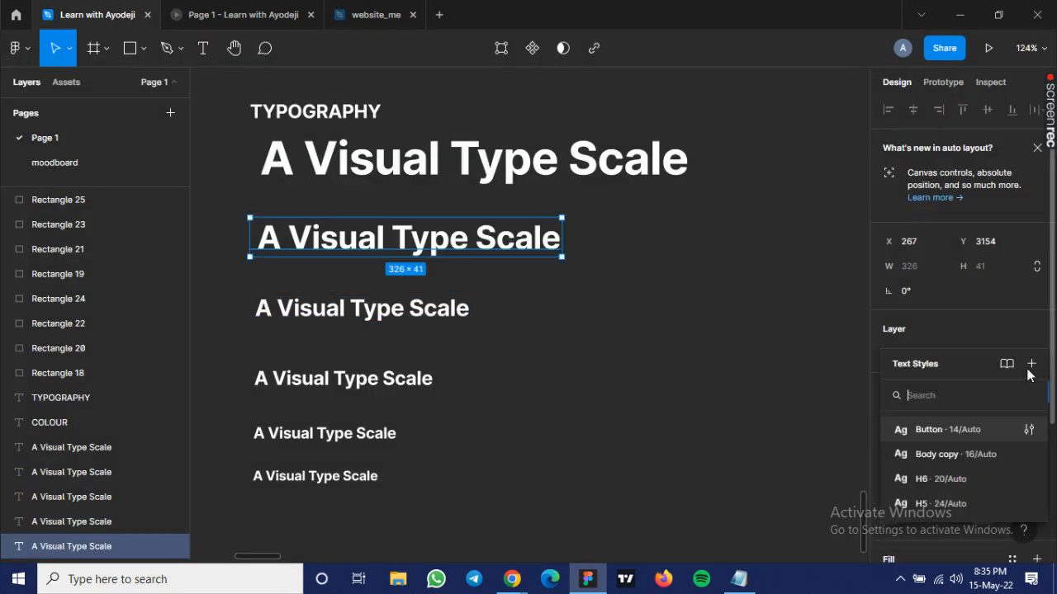
click(1031, 368)
text(H$)
key(BackSpace)
text(4)
key(Return)
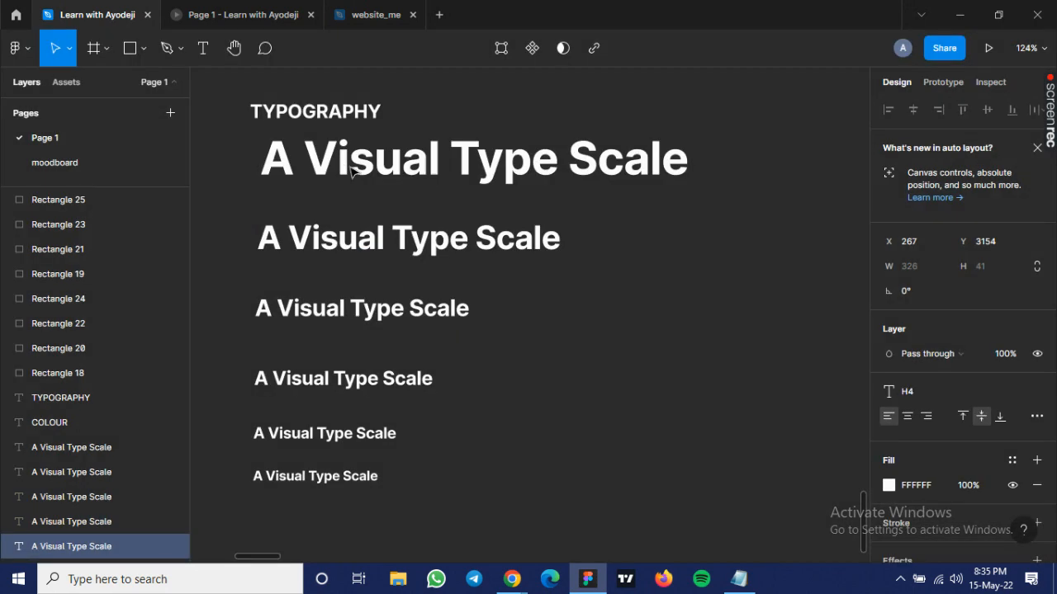
Create a text style named "H3" from the largest "A Visual Type Scale" line under the TYPOGRAPHY heading.
key(Tab)
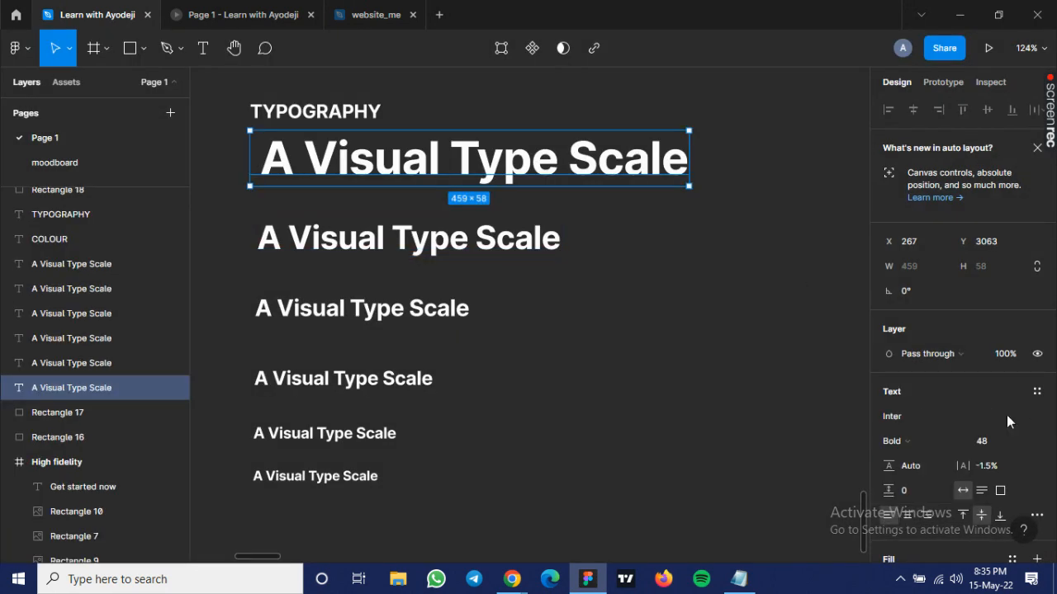
click(1037, 395)
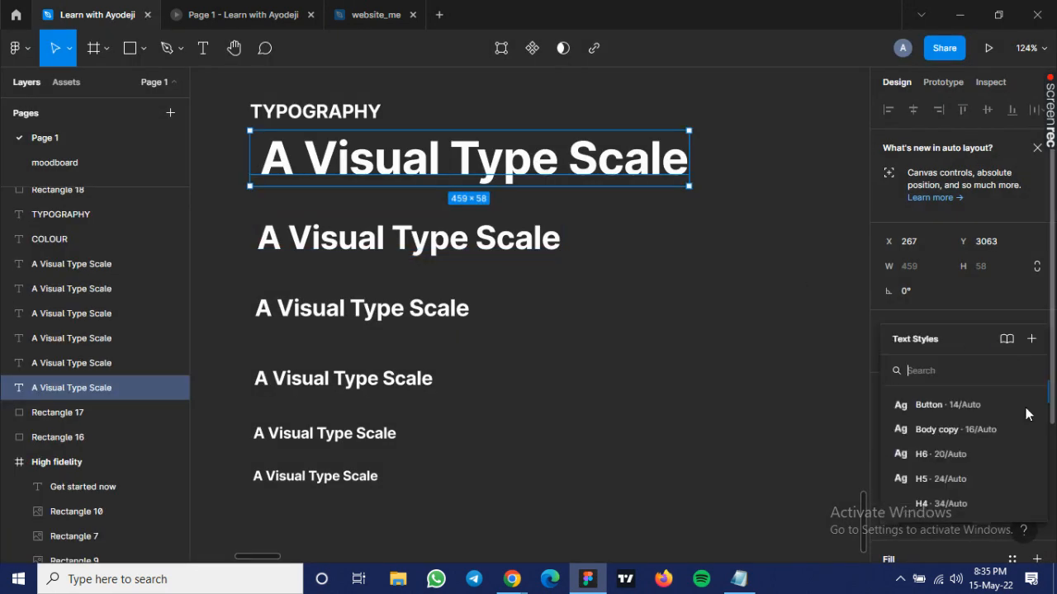
click(1031, 339)
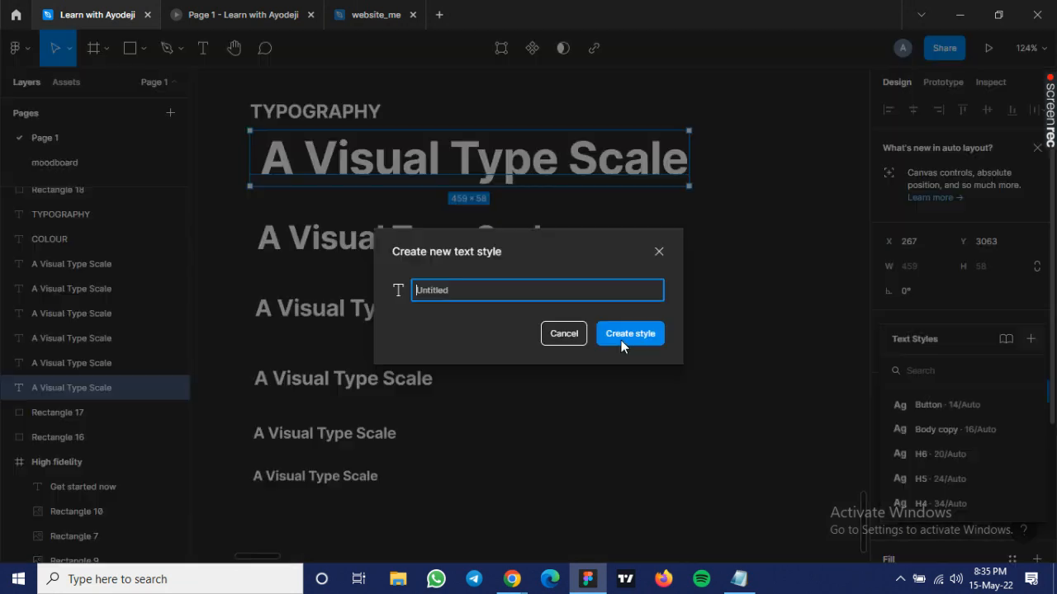
text(H3)
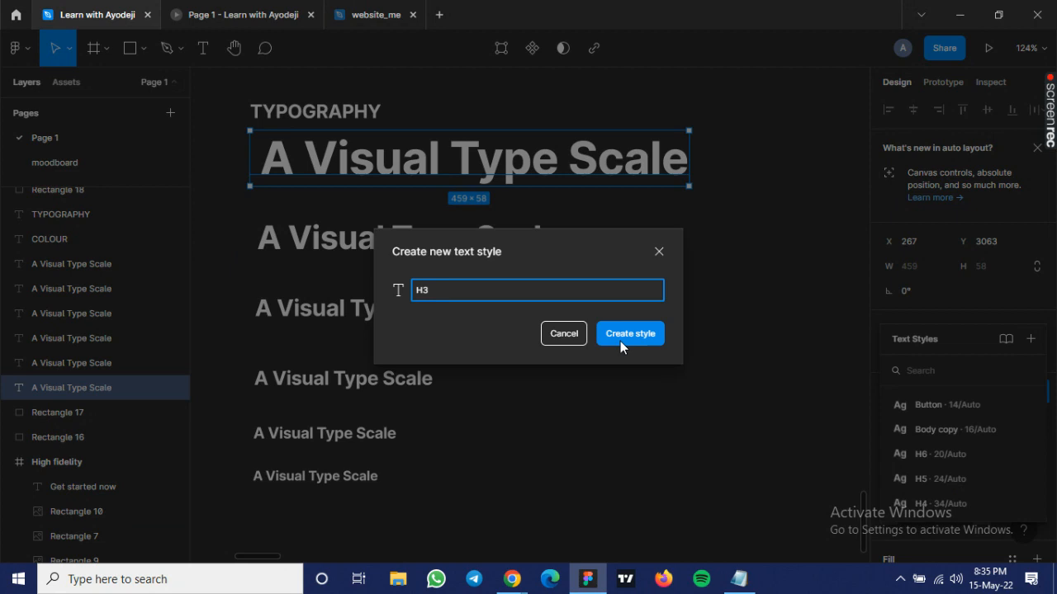
click(620, 341)
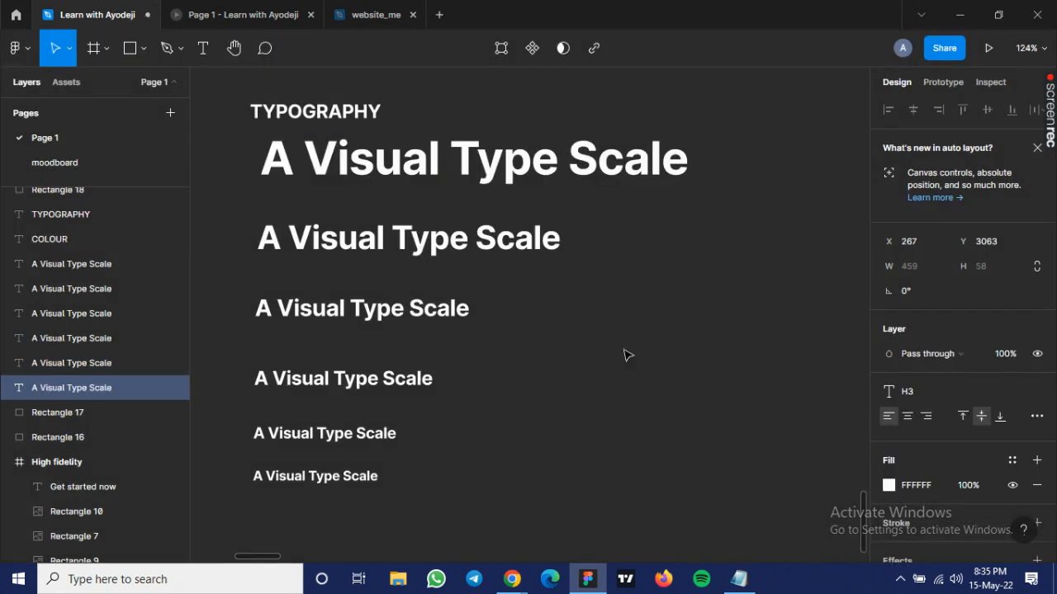
Reorder the text styles from largest to smallest: H3, H4, H5, H6, Body copy, Button.
click(841, 308)
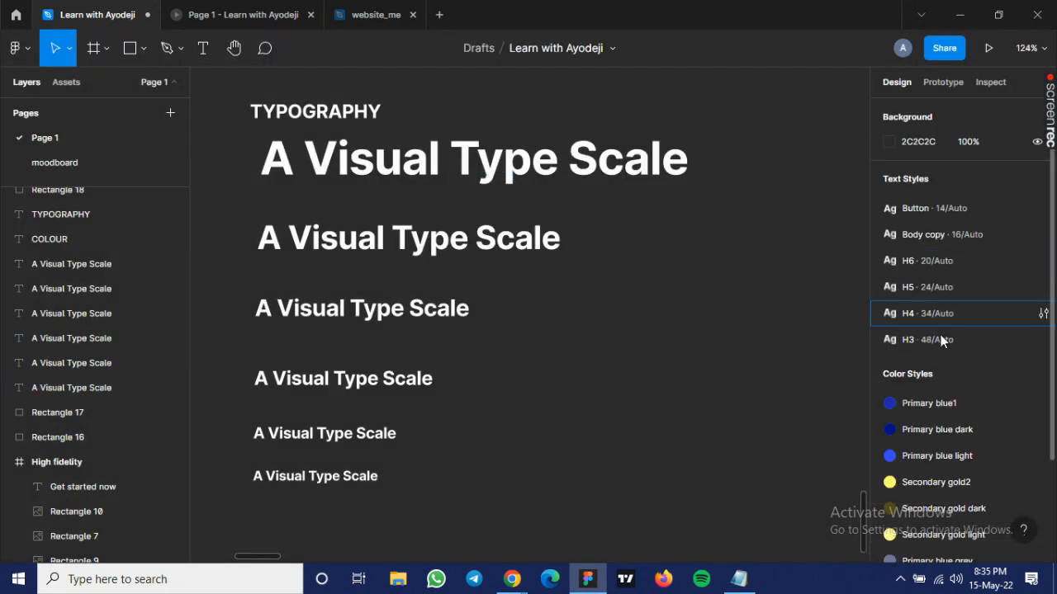
drag(935, 344, 921, 196)
drag(926, 319, 939, 341)
click(922, 239)
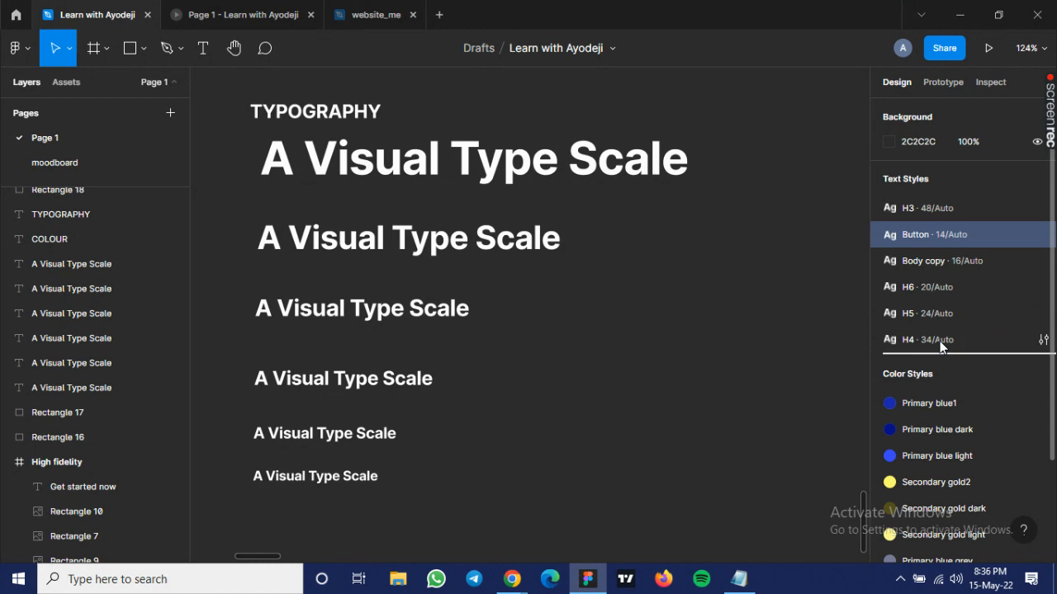
drag(929, 268, 925, 332)
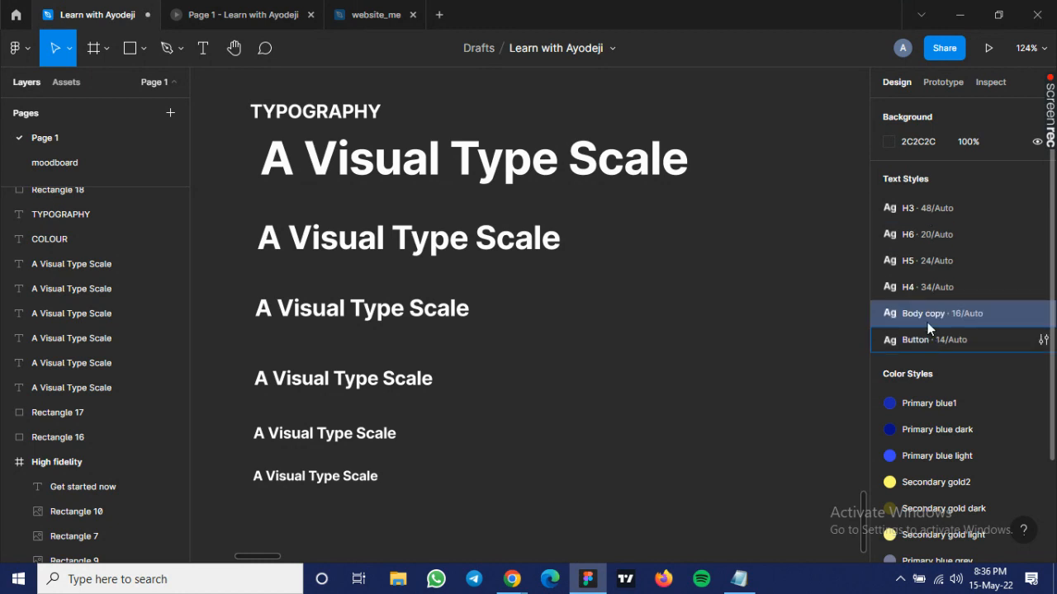
mouse_move(928, 287)
mouse_down()
mouse_move(910, 229)
mouse_move(921, 290)
mouse_up()
click(917, 264)
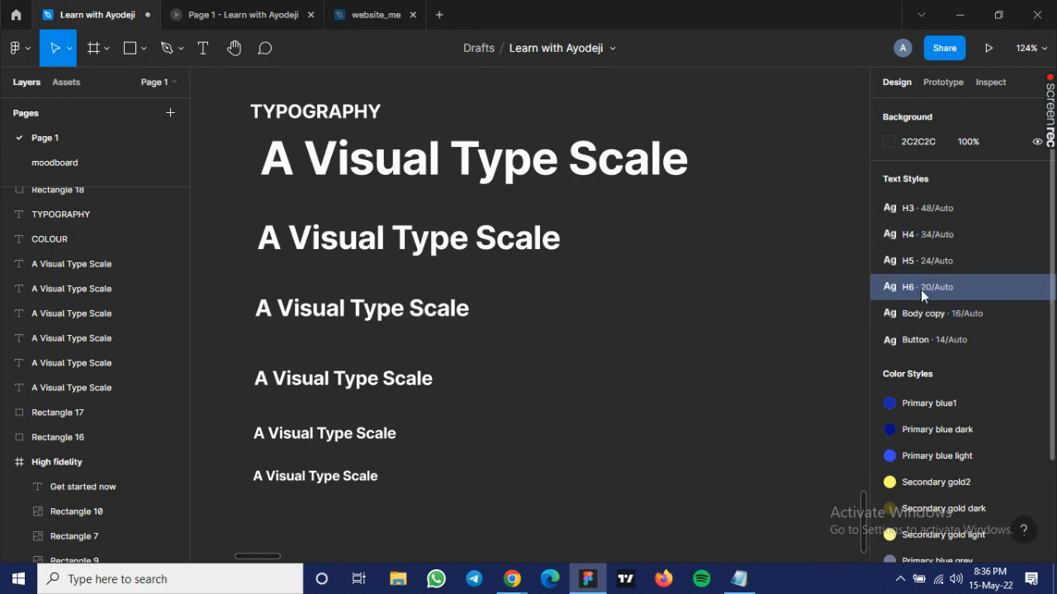
click(835, 302)
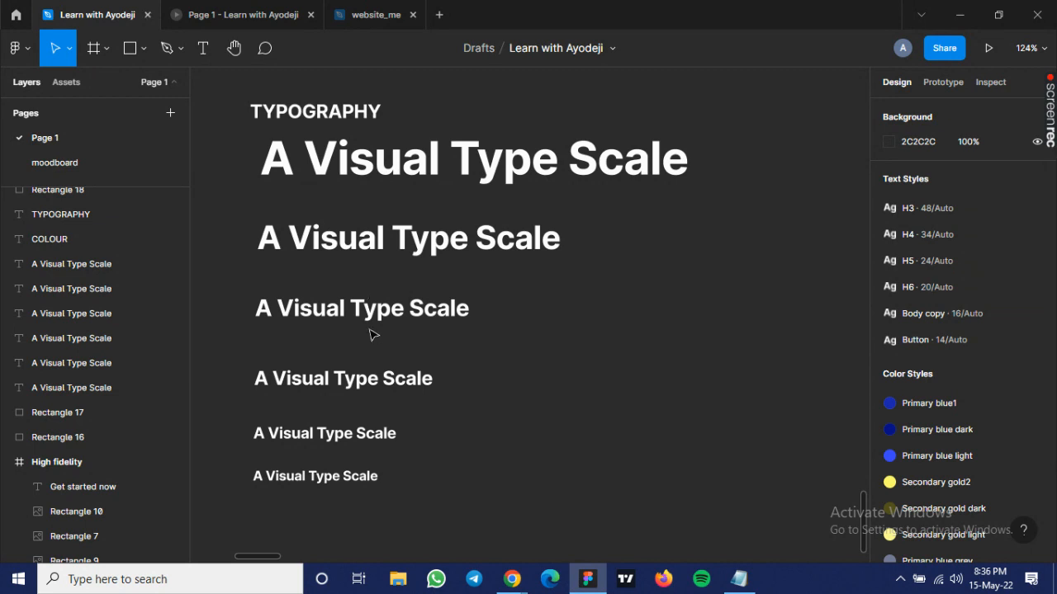
Distribute the six "A Visual Type Scale" lines evenly and tighten their vertical spacing to 22.
ctrl+scroll(355, 310, down, 1)
ctrl+scroll(326, 273, down, 1)
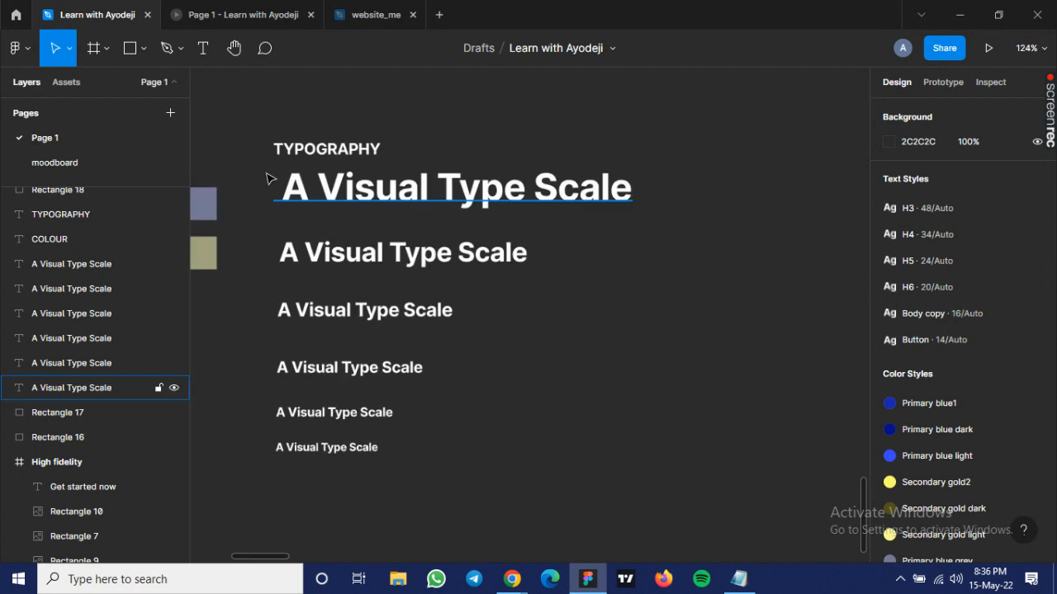
drag(267, 175, 495, 464)
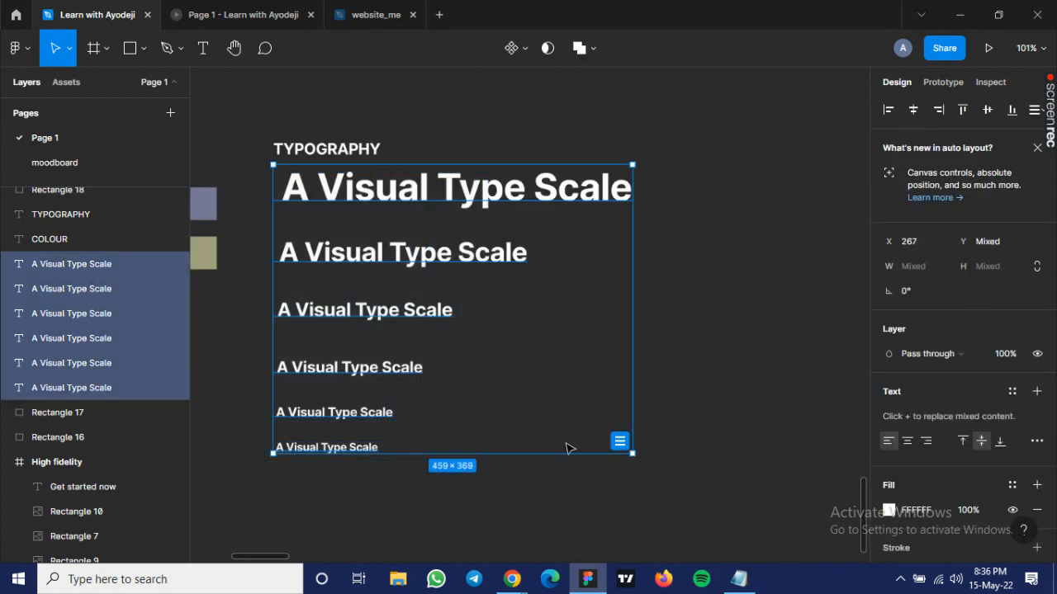
click(620, 442)
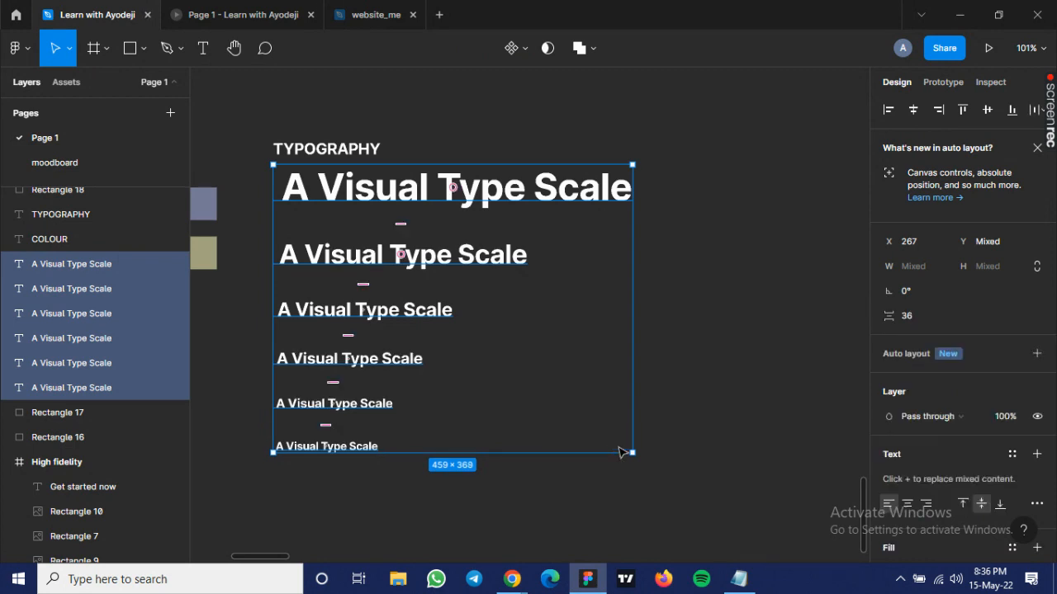
mouse_move(331, 423)
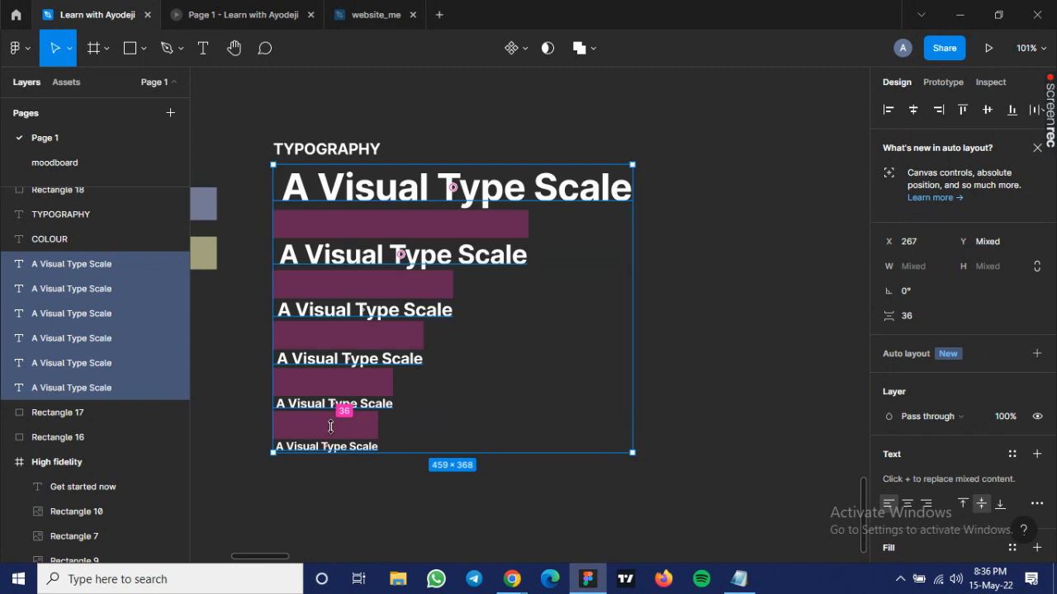
drag(330, 419, 331, 374)
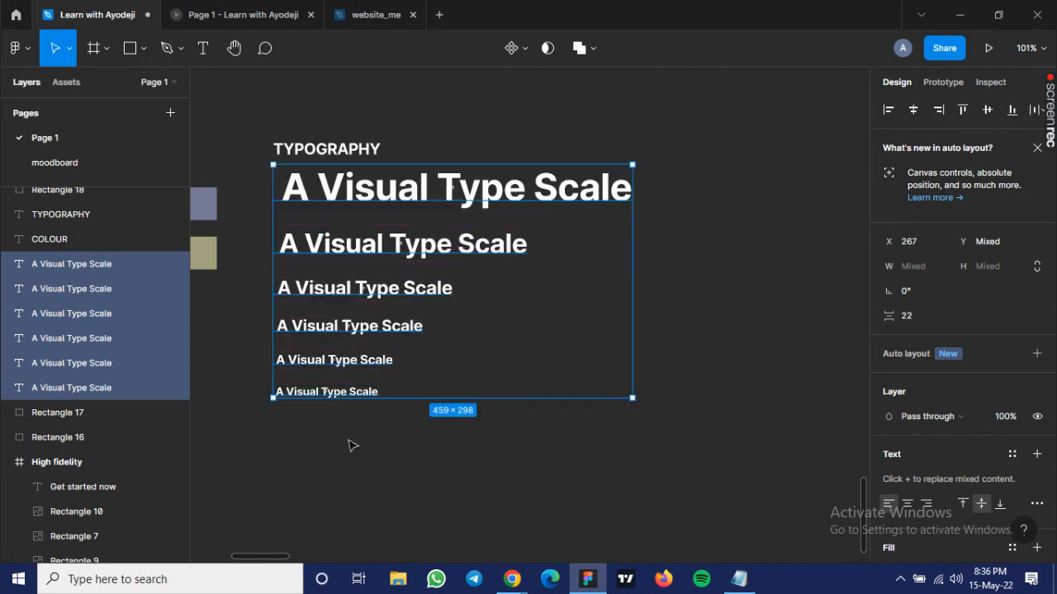
click(342, 403)
Look over the colour and typography guide, then the wireframe from its testimonials section up to its header, towards the neighbouring high-fidelity frame.
drag(302, 413, 501, 444)
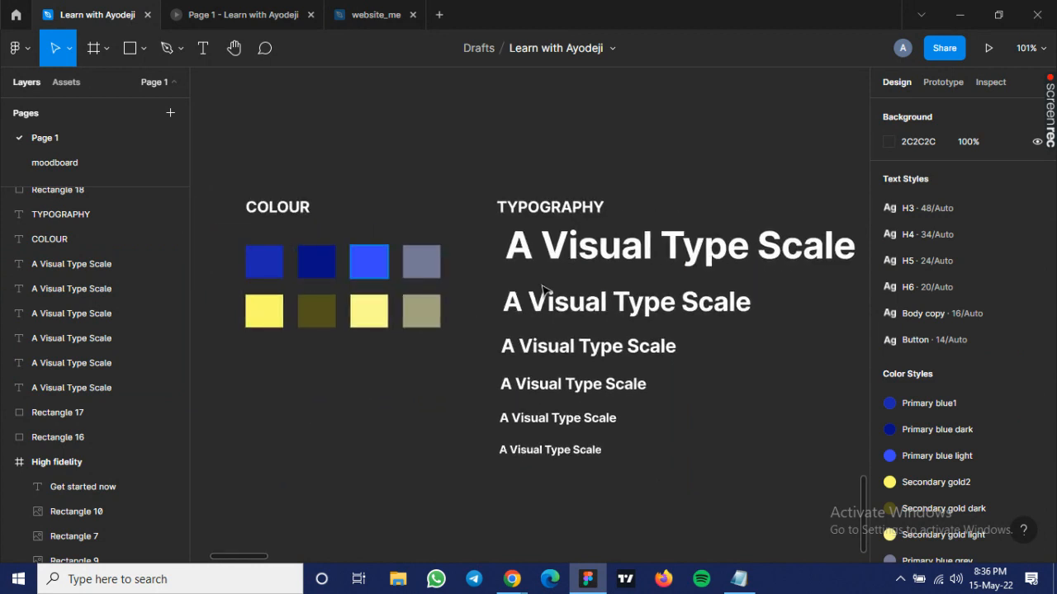
scroll(548, 309, up, 5)
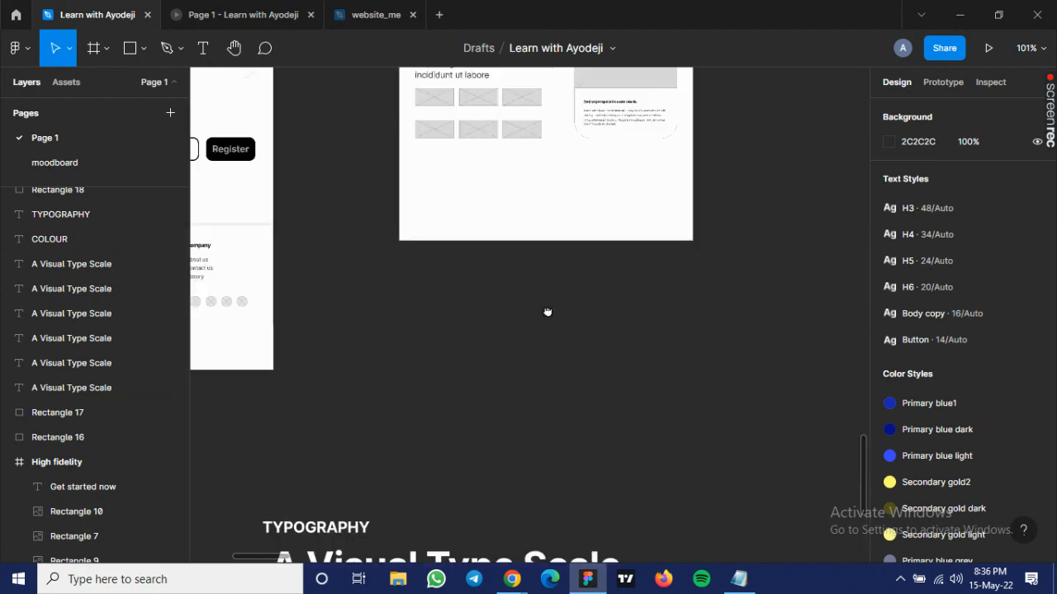
scroll(413, 488, up, 2)
scroll(389, 515, right, 2)
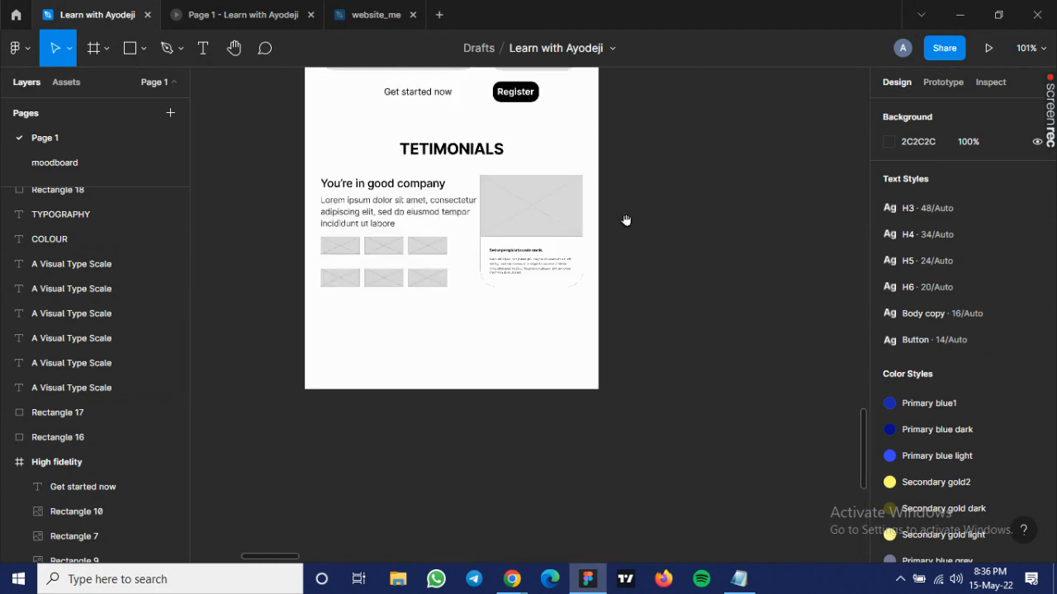
scroll(500, 405, up, 5)
scroll(500, 406, right, 3)
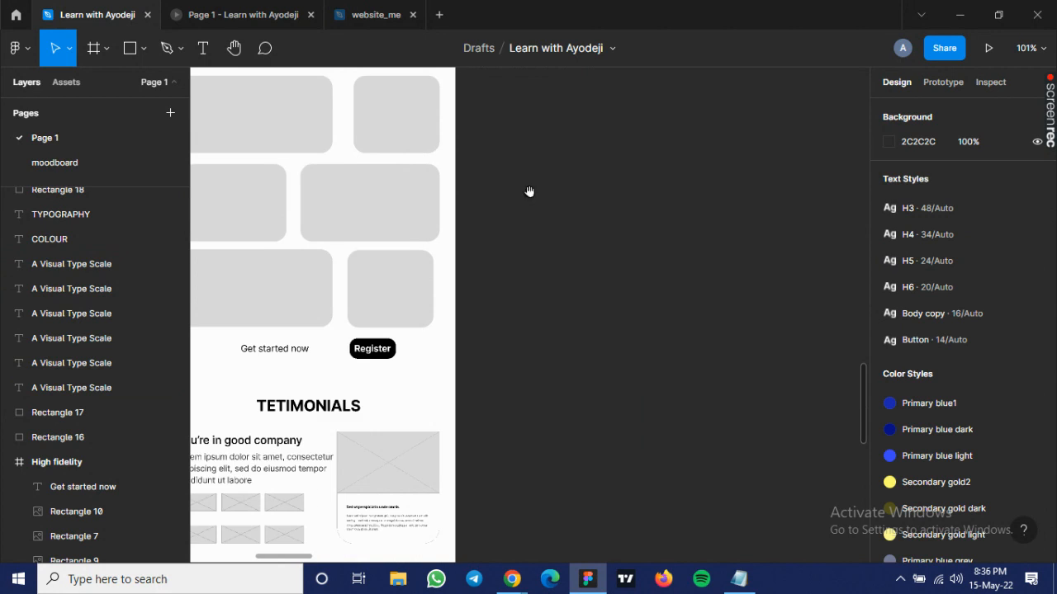
scroll(537, 377, up, 5)
scroll(532, 464, up, 3)
drag(532, 464, 434, 433)
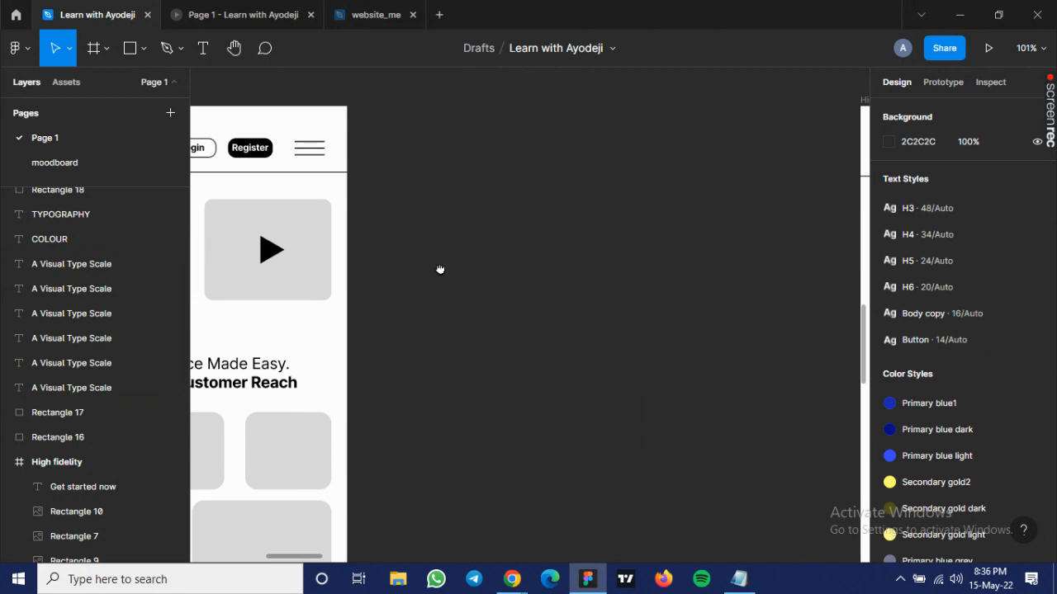
Examine the finished High fidelity mockup and compare it with the low-fidelity wireframe.
scroll(440, 269, right, 5)
drag(609, 343, 575, 342)
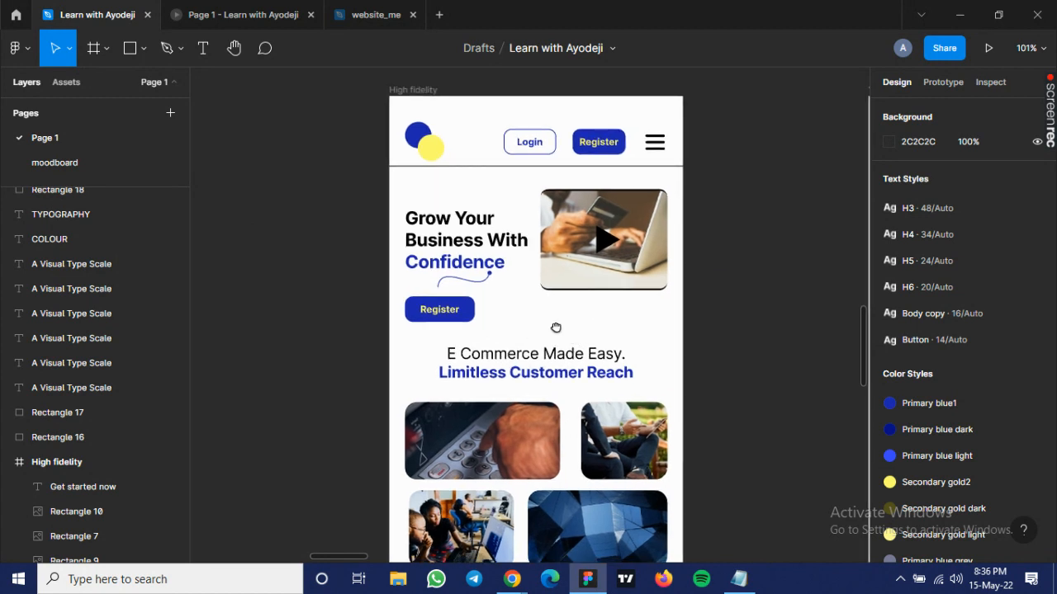
scroll(556, 328, down, 3)
scroll(500, 287, left, 5)
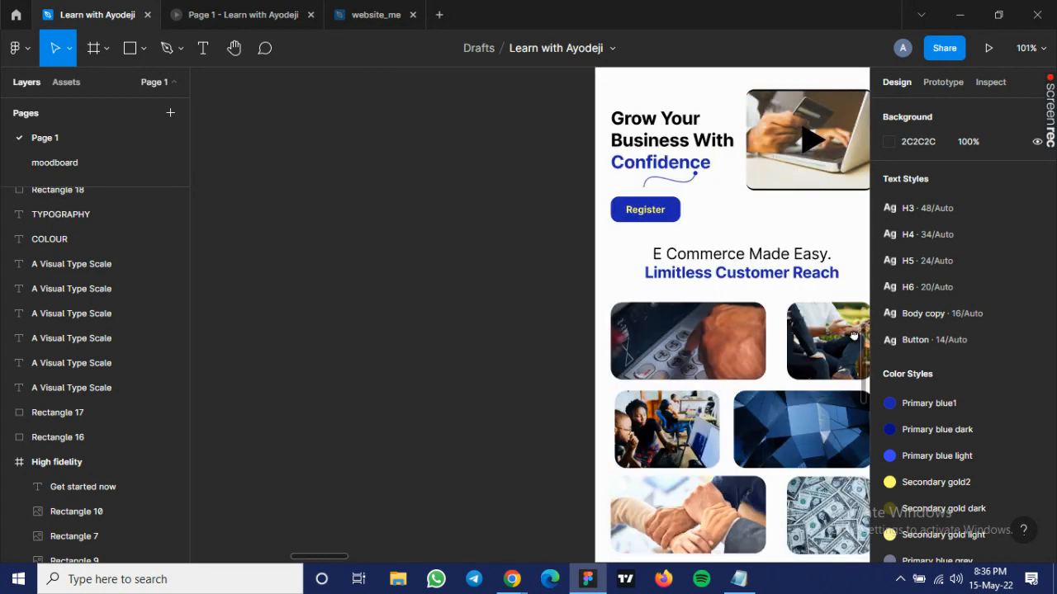
scroll(660, 326, left, 8)
scroll(672, 363, up, 2)
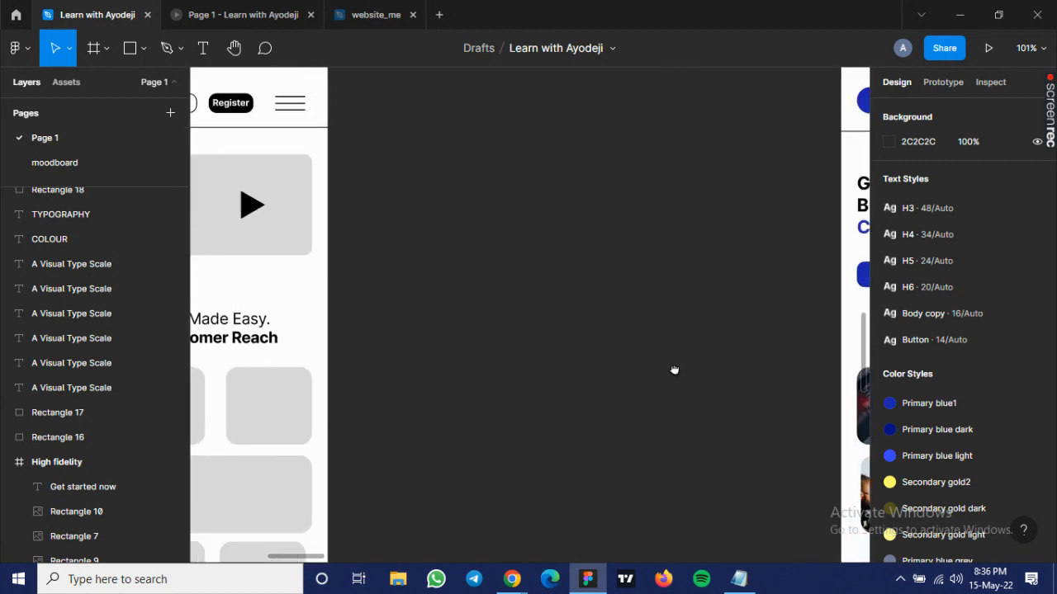
scroll(674, 384, up, 2)
scroll(679, 393, left, 2)
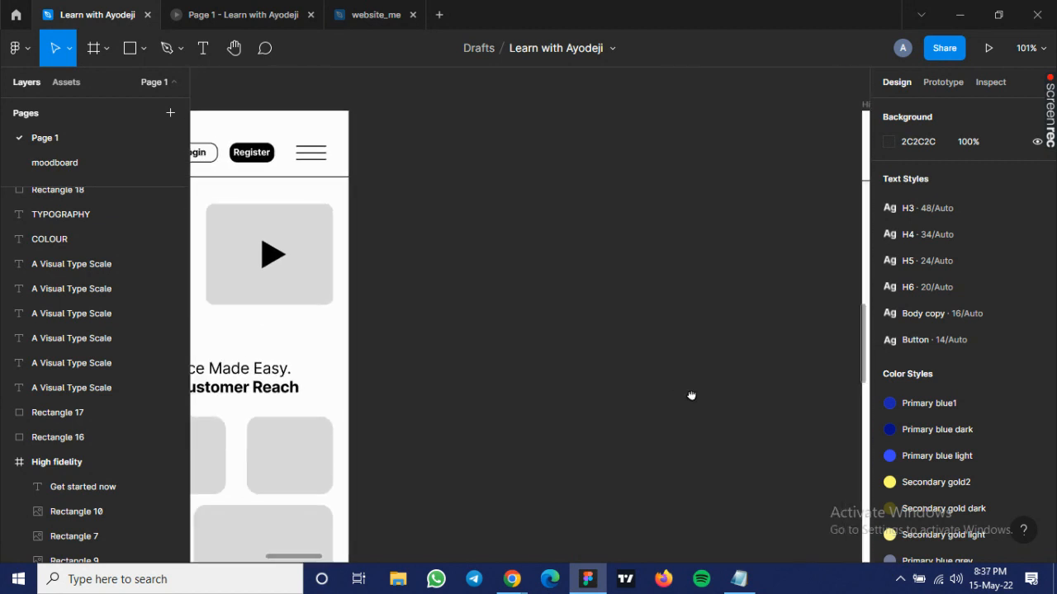
scroll(691, 395, left, 2)
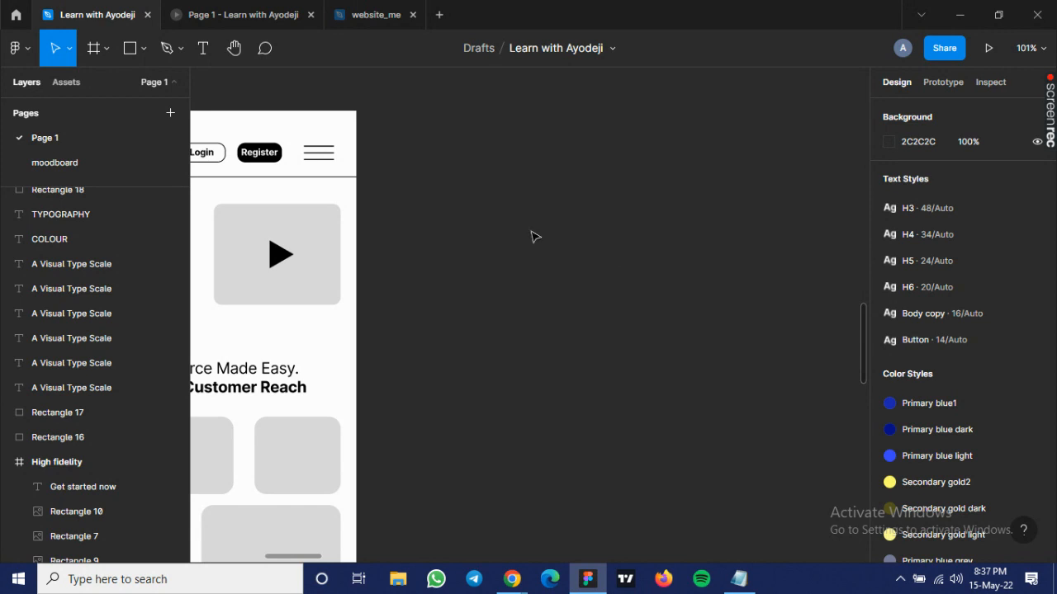
Add an iPhone 11 Pro / X frame beside the Low fi frame and align their top edges.
key(f)
drag(628, 250, 830, 235)
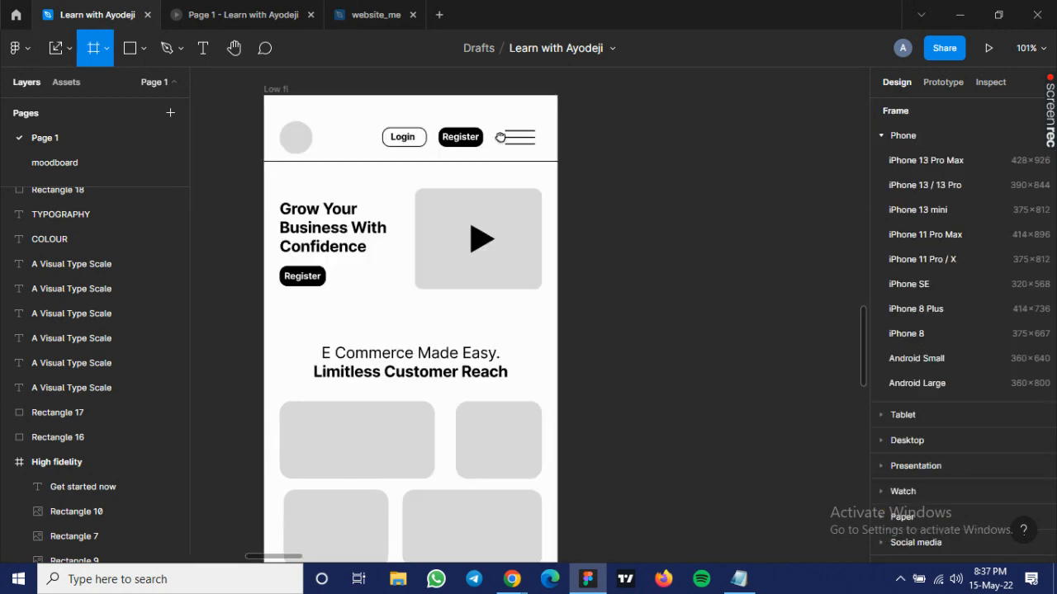
click(935, 259)
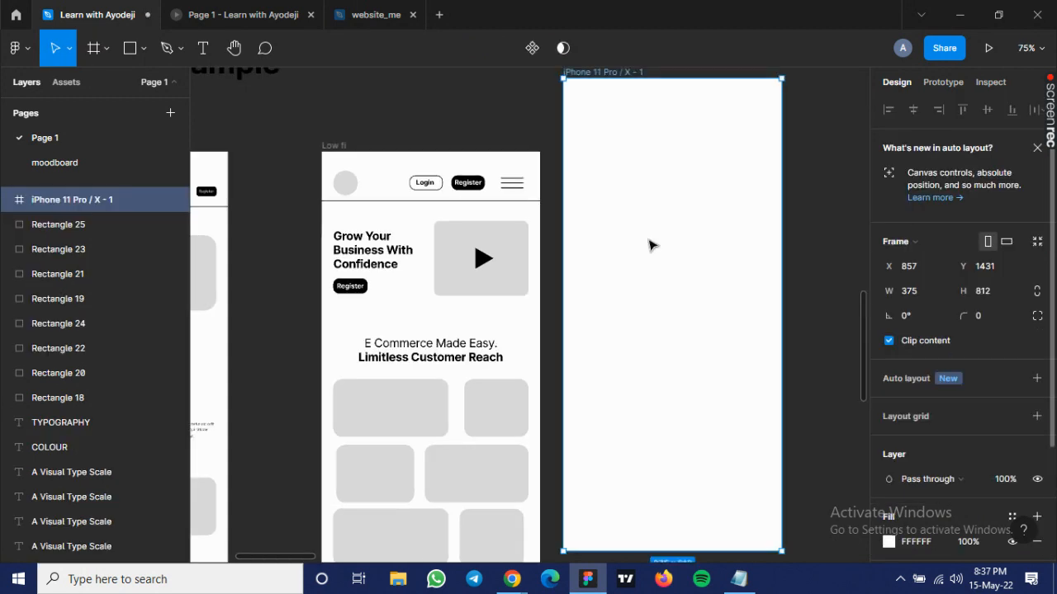
mouse_move(659, 313)
mouse_down()
mouse_move(665, 333)
mouse_move(657, 314)
mouse_up()
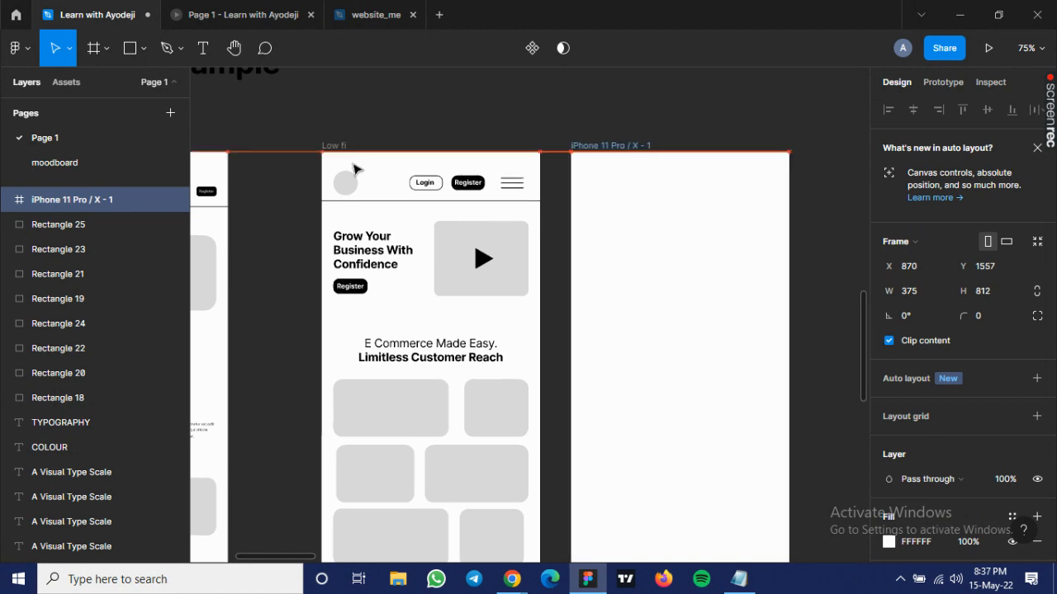
Rename the new iPhone frame as "High - fi".
double_click(606, 148)
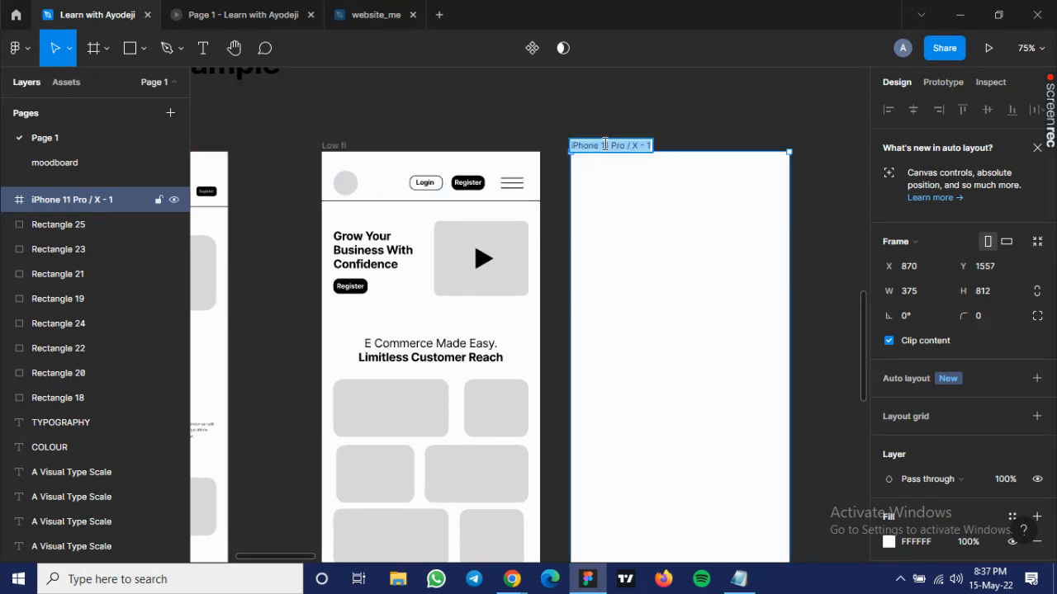
text(High)
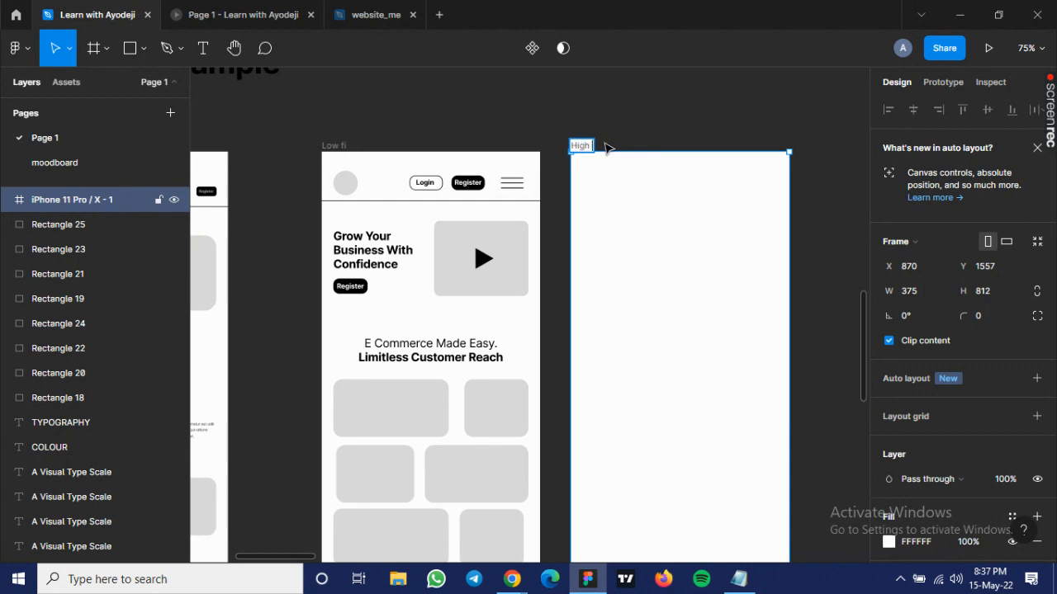
text( - fi)
key(Return)
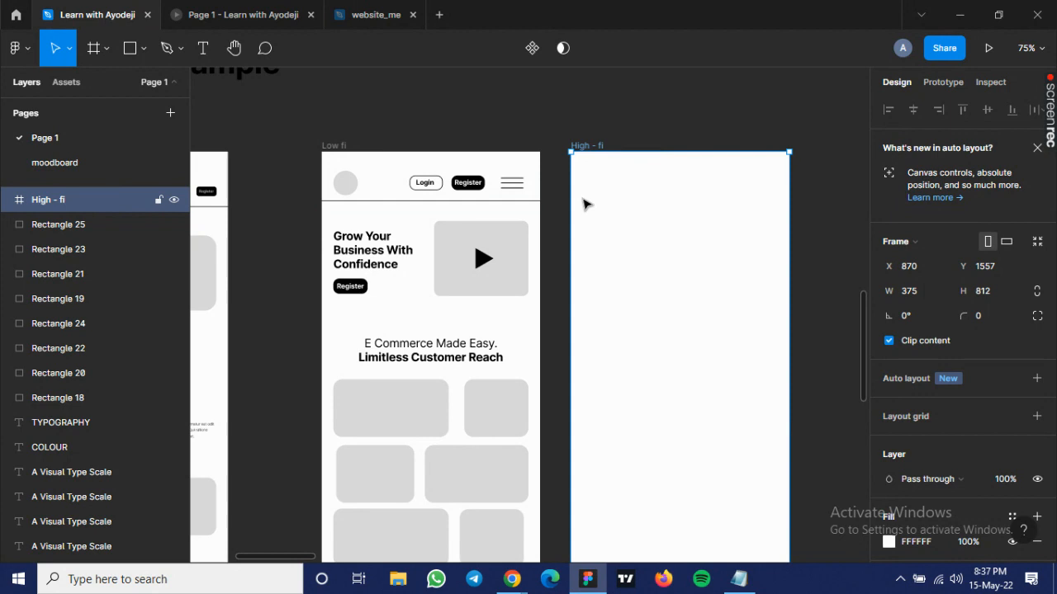
click(465, 318)
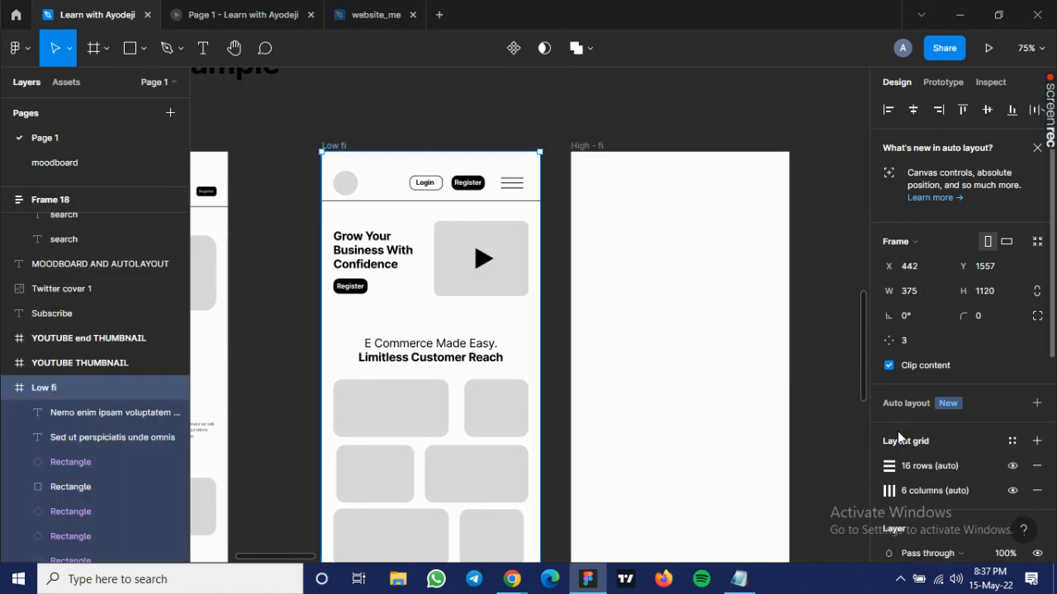
scroll(897, 431, down, 2)
click(878, 394)
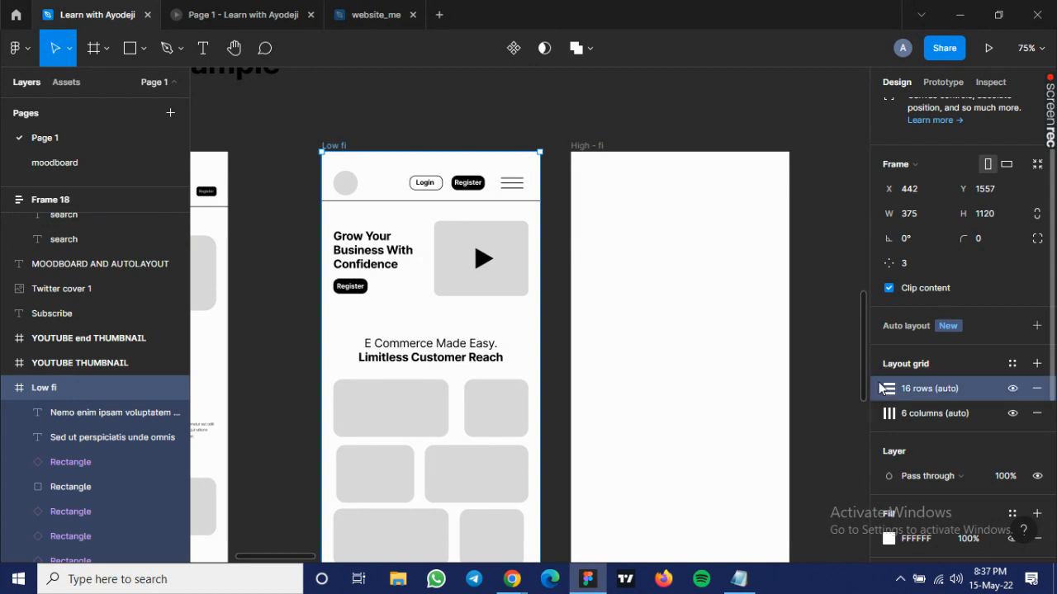
click(545, 350)
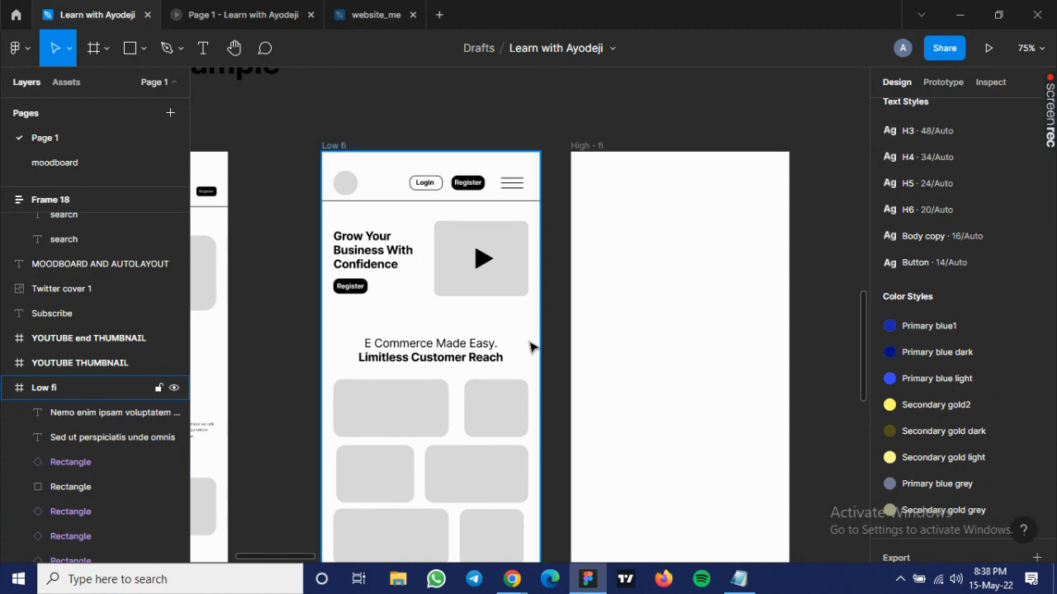
Copy the 16-row and 6-column layout grids from the Low fi frame onto the High - fi frame.
click(531, 347)
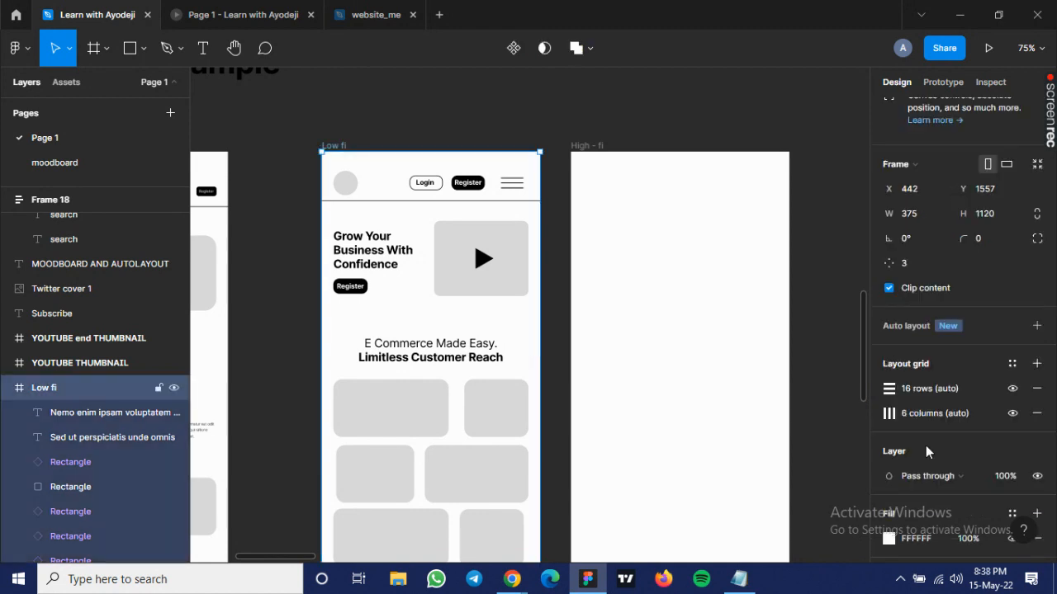
scroll(876, 340, down, 3)
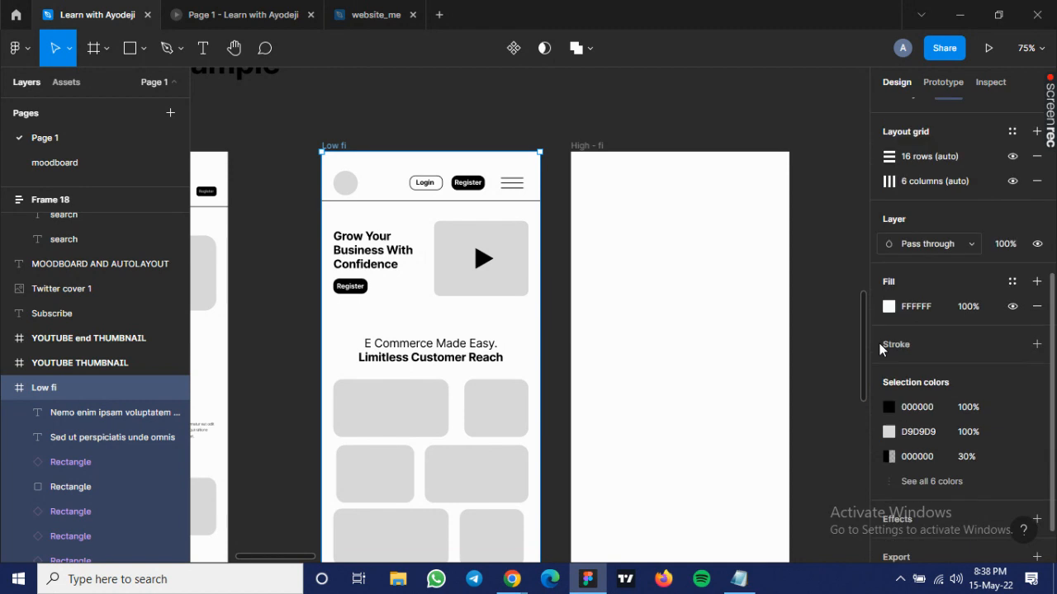
scroll(938, 457, up, 3)
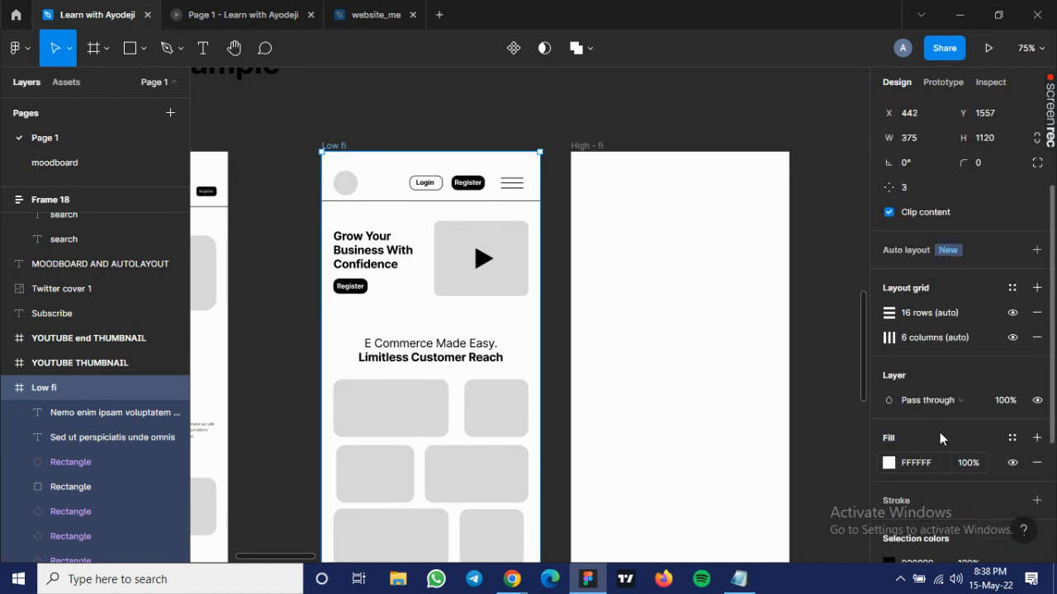
scroll(939, 432, up, 1)
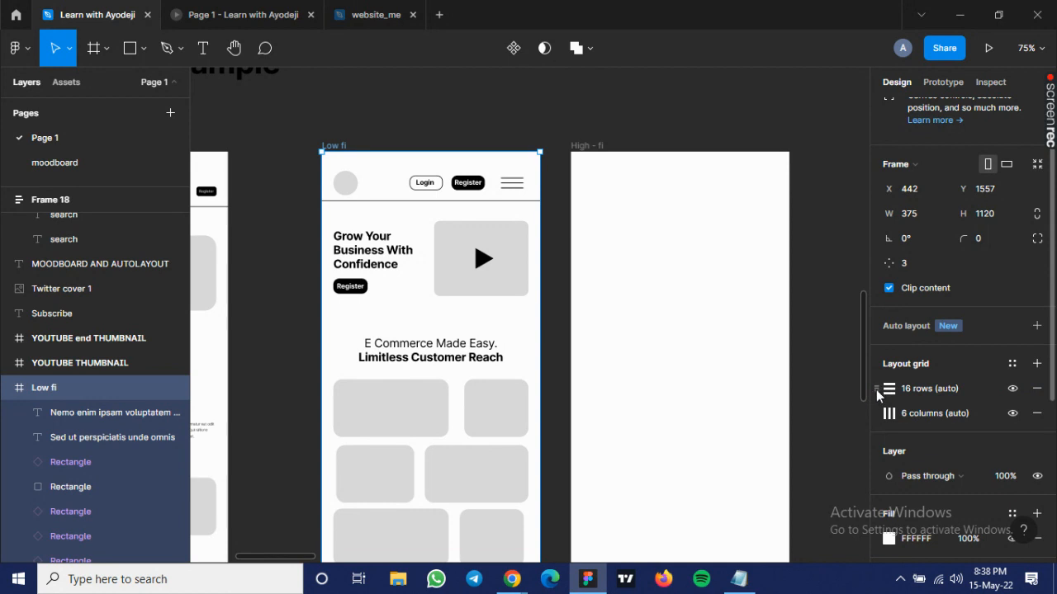
click(876, 390)
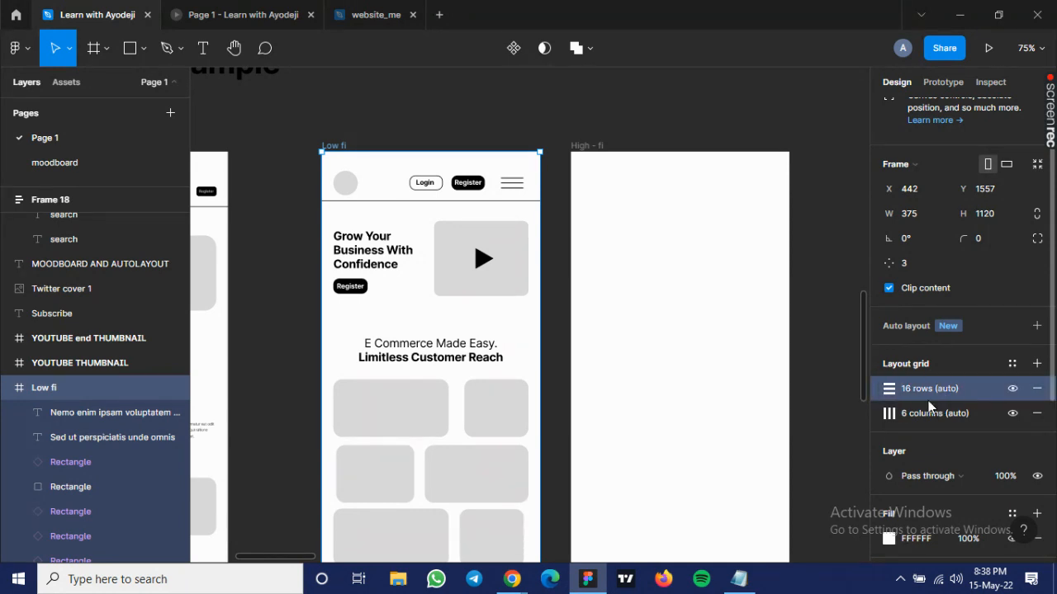
shift+click(877, 413)
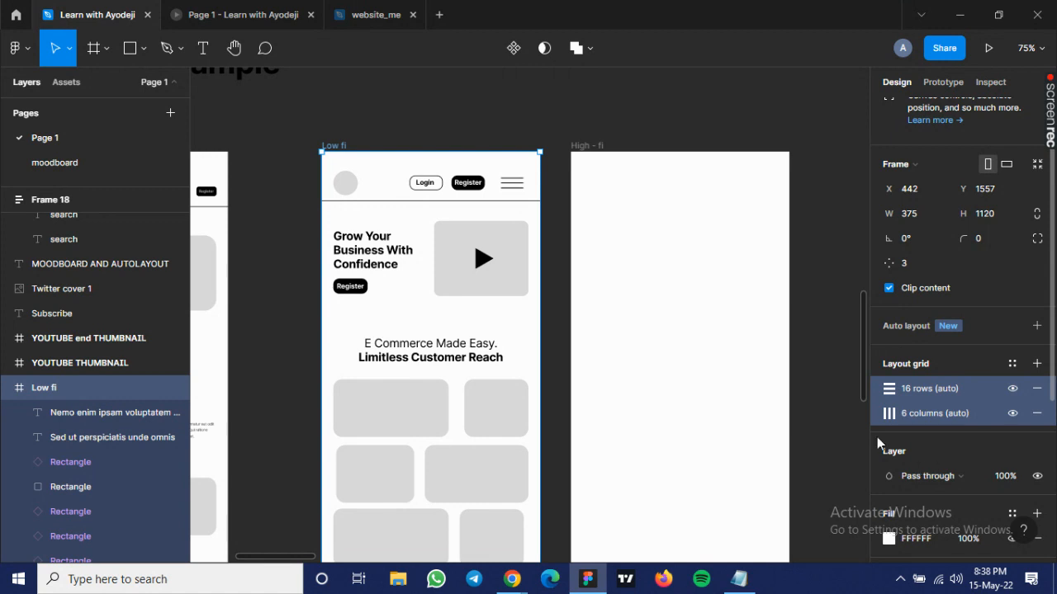
click(590, 149)
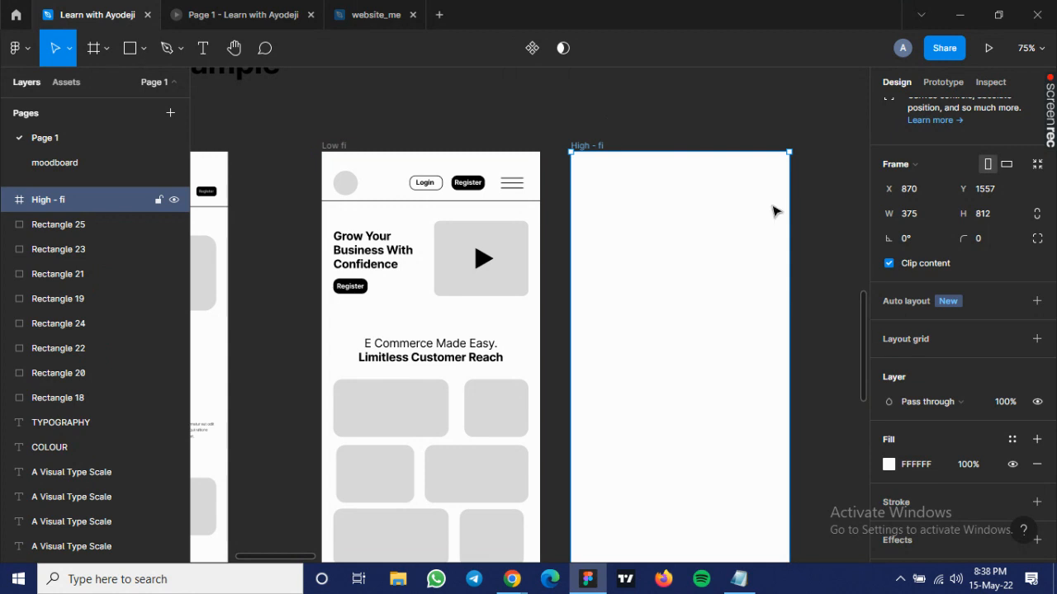
key(ctrl+alt+v)
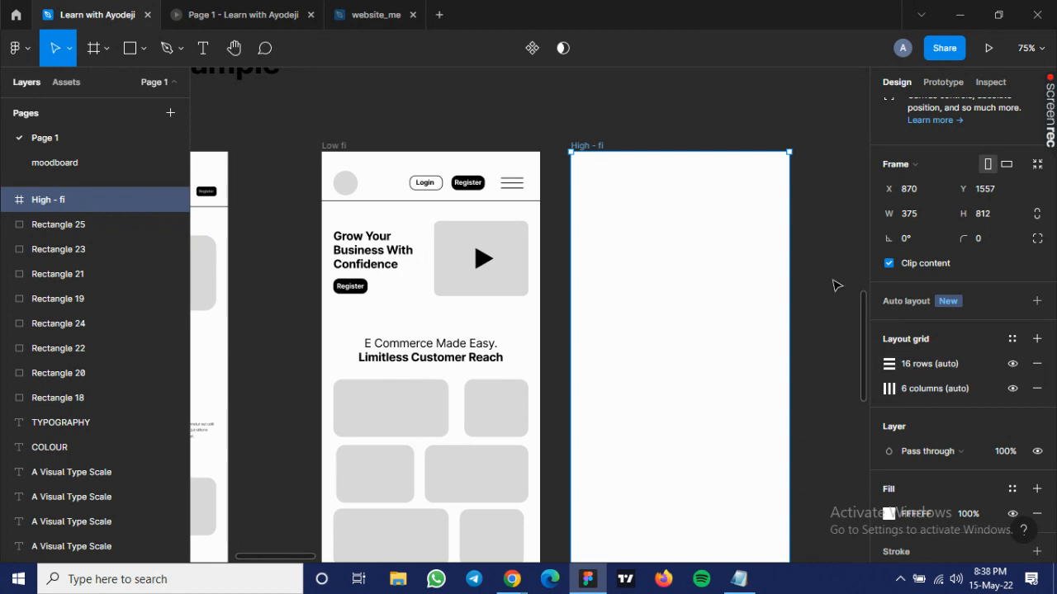
Deselect the High - fi frame and show the layout grids on the canvas.
scroll(795, 272, up, 1)
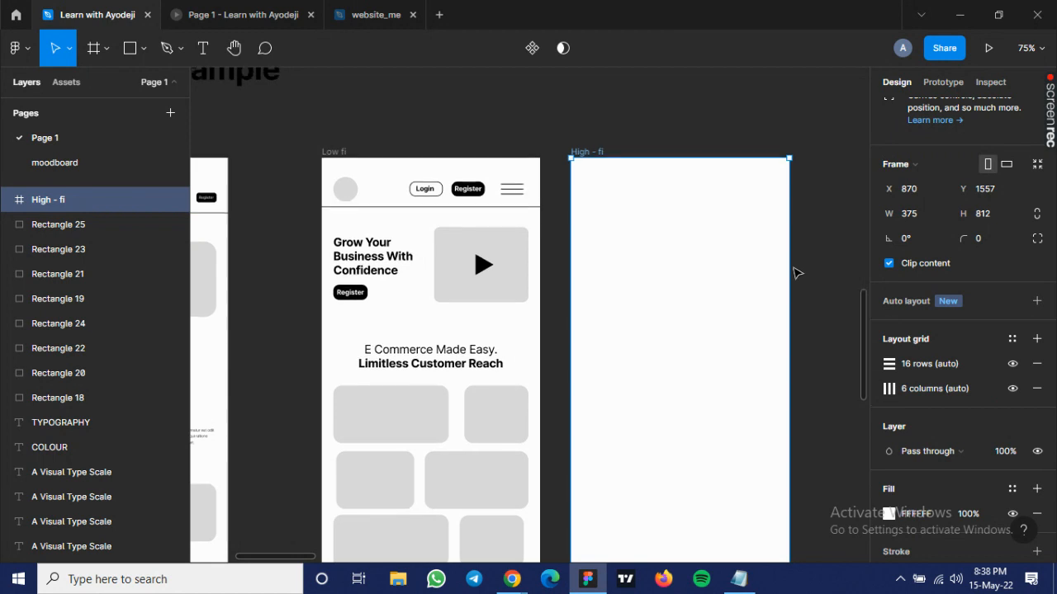
click(830, 366)
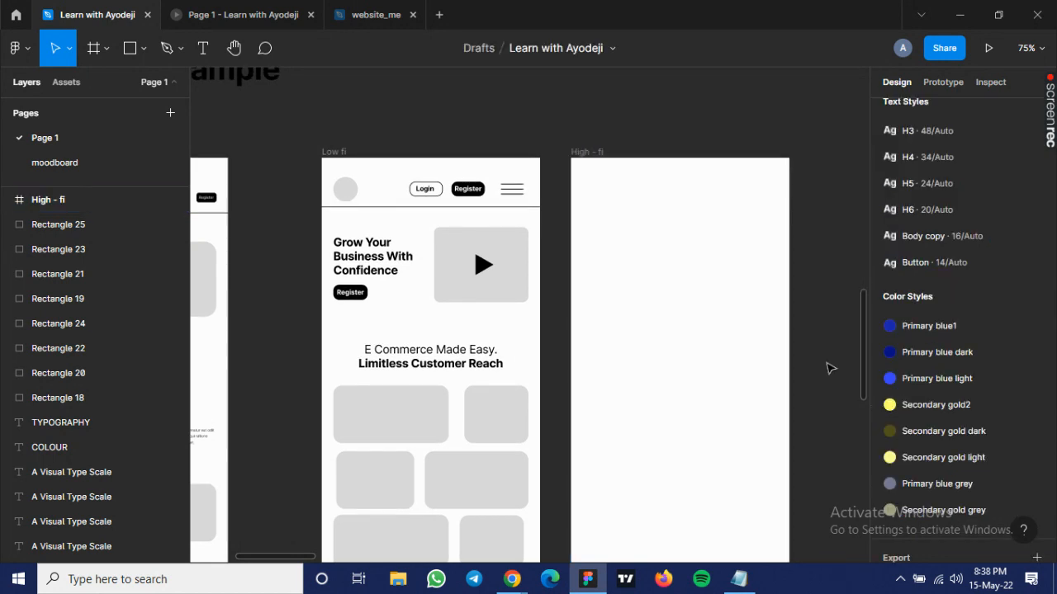
key(ctrl+shift+4)
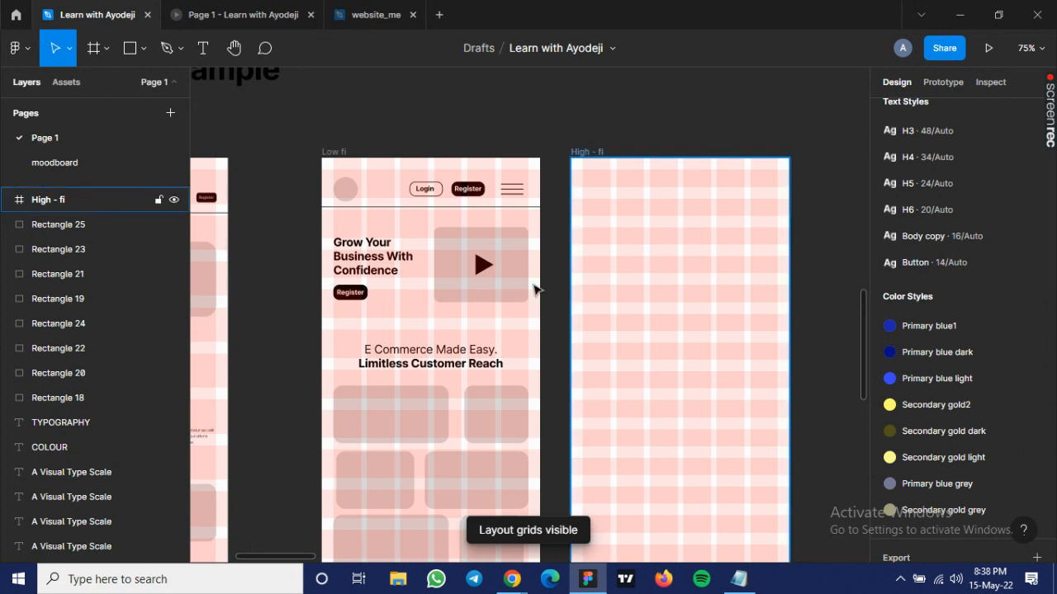
Examine the gridded Low fi layout from header to testimonials and compare it with the empty High - fi frame.
scroll(535, 289, up, 4)
scroll(535, 291, up, 2)
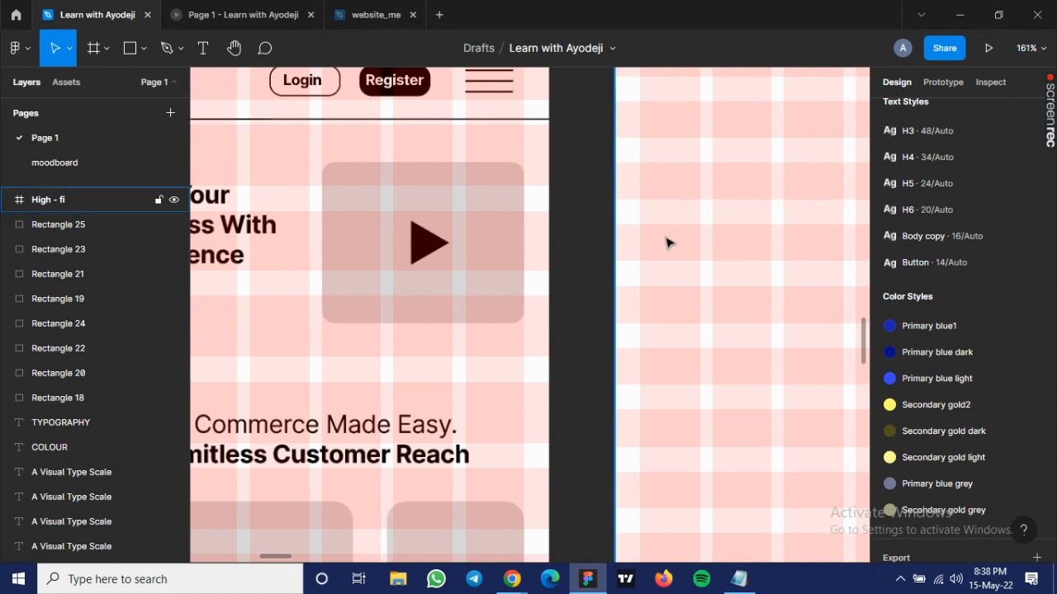
scroll(459, 266, down, 4)
scroll(460, 267, down, 5)
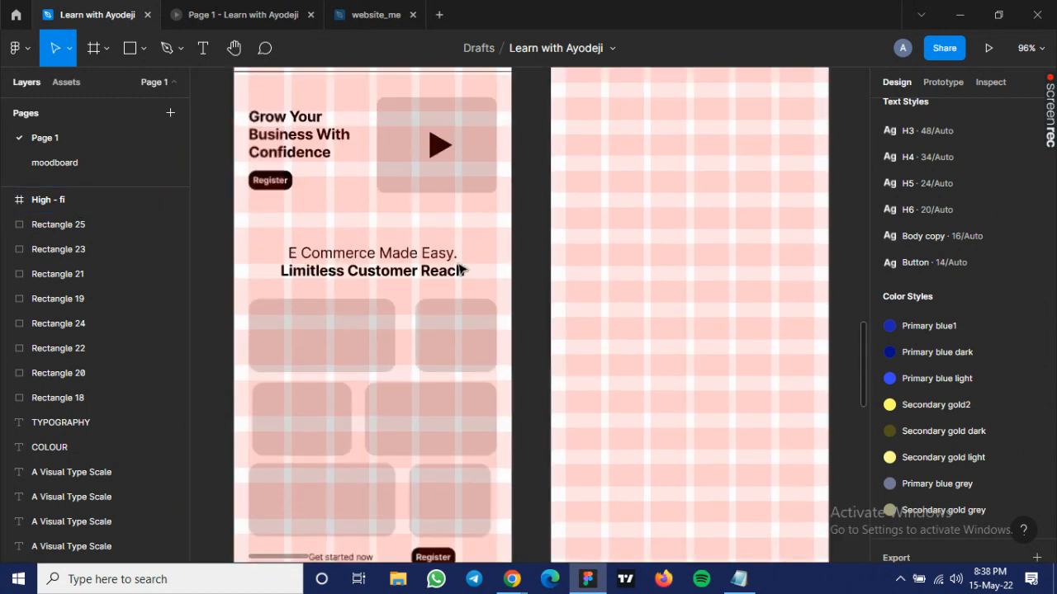
scroll(440, 405, down, 1)
scroll(434, 479, down, 1)
scroll(434, 490, down, 1)
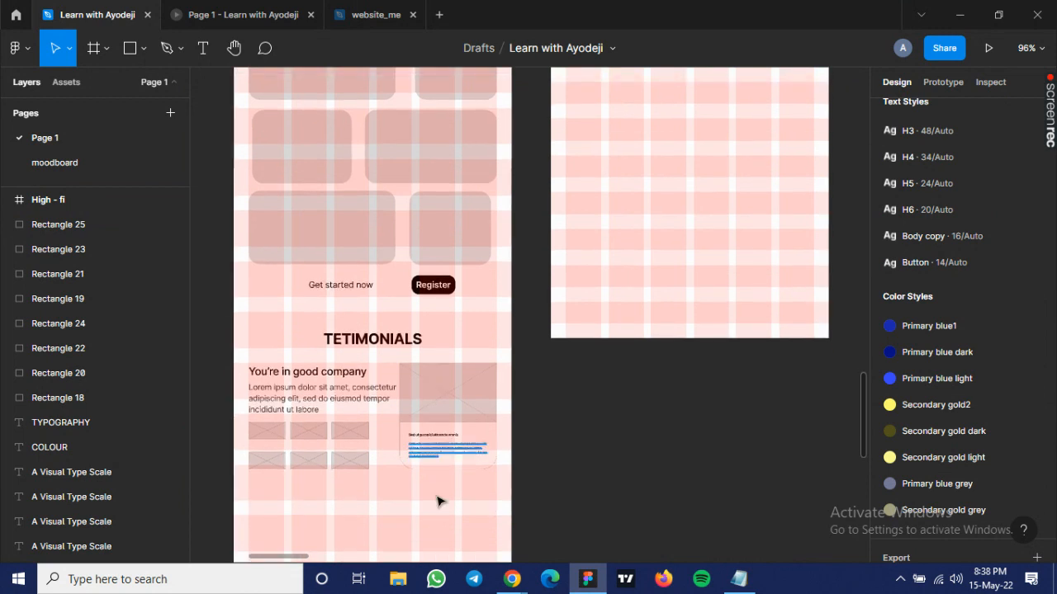
scroll(680, 317, down, 1)
scroll(685, 314, down, 1)
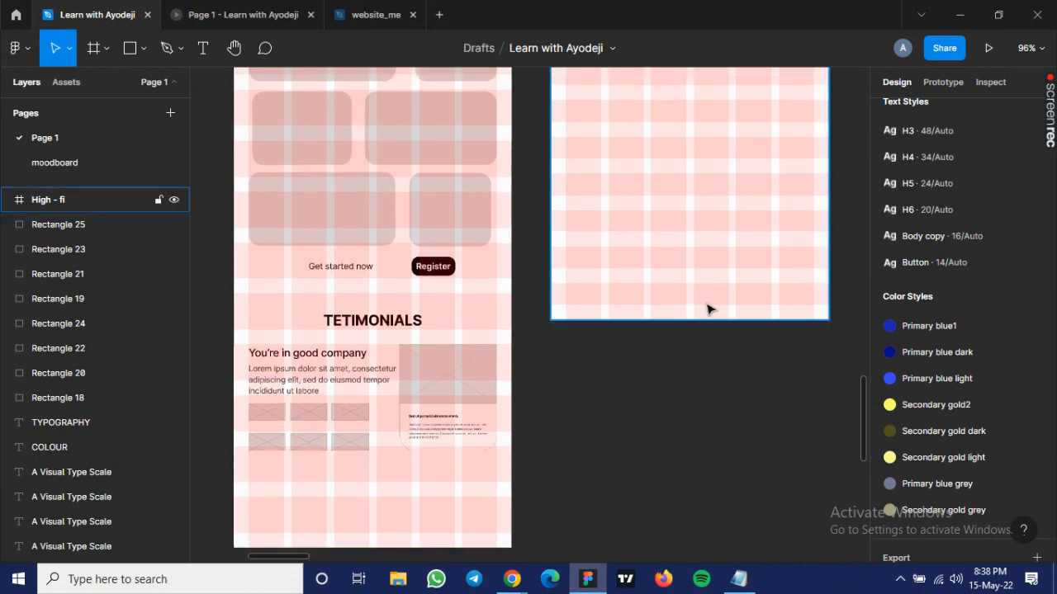
scroll(705, 308, up, 5)
scroll(698, 316, up, 6)
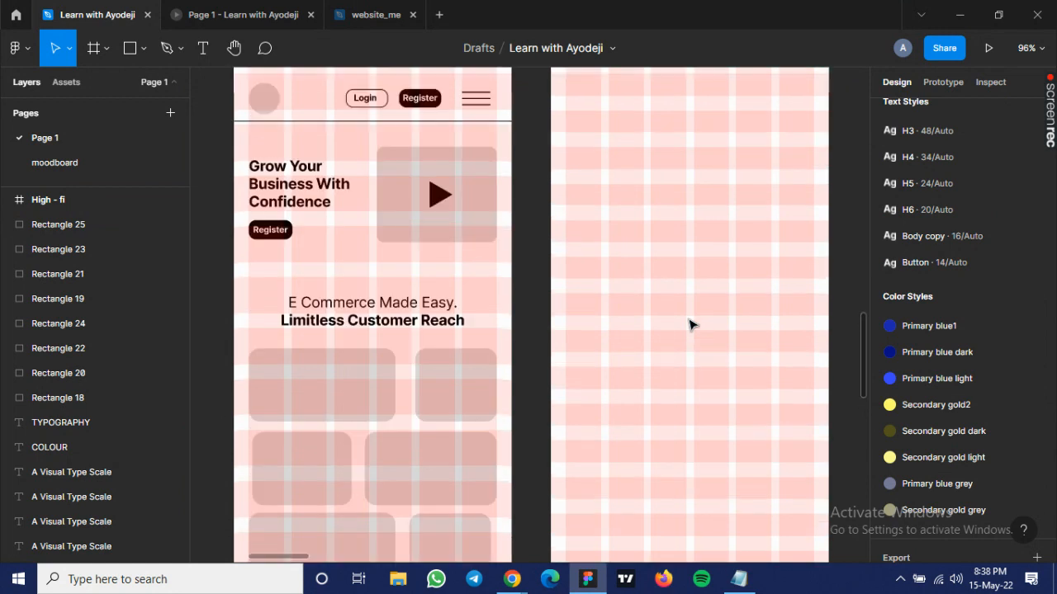
scroll(691, 322, up, 1)
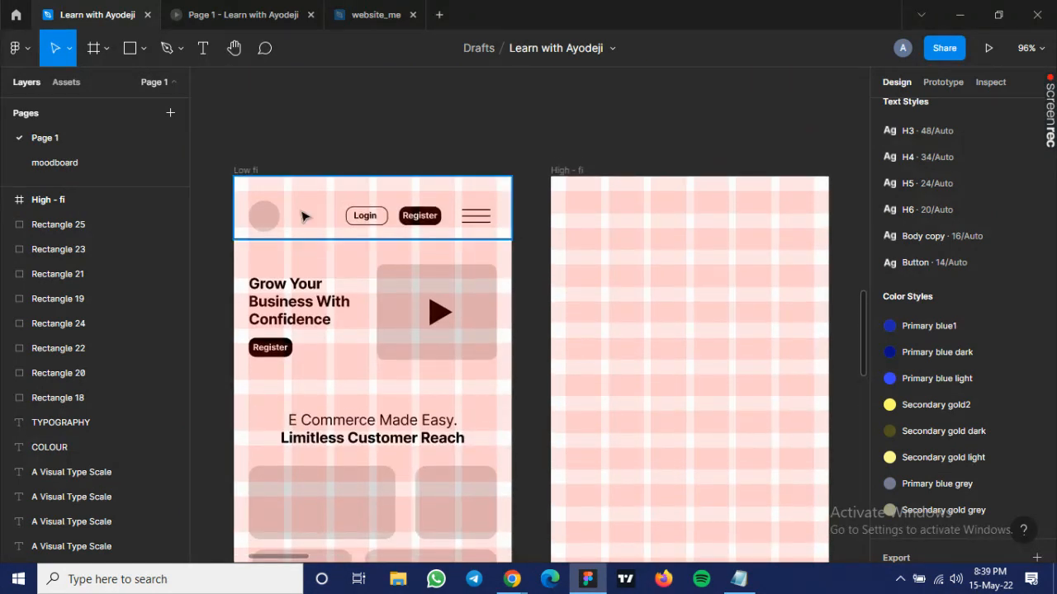
scroll(686, 202, up, 2)
scroll(686, 202, up, 3)
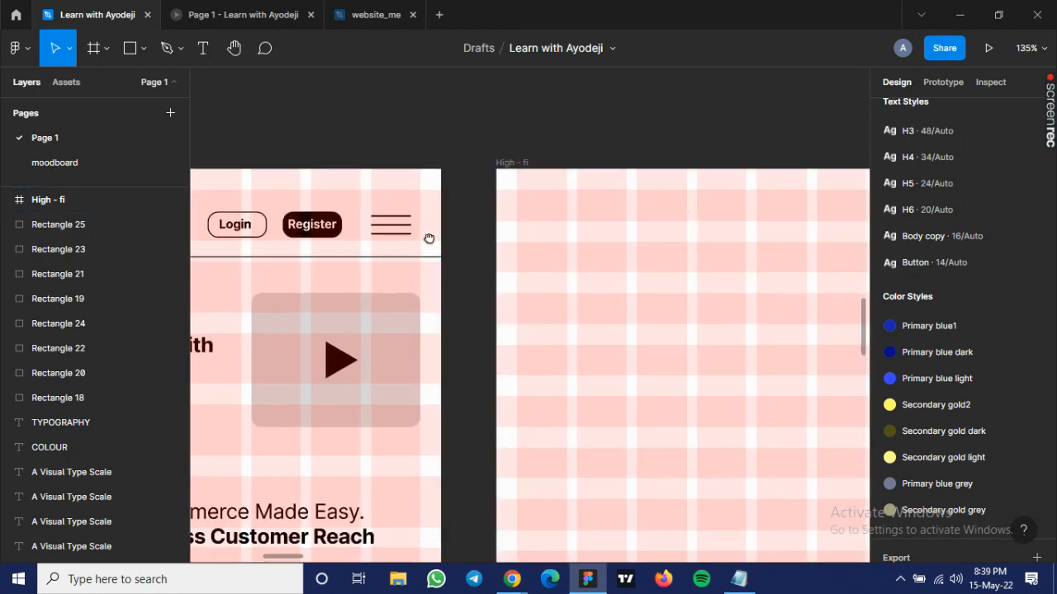
scroll(719, 246, left, 5)
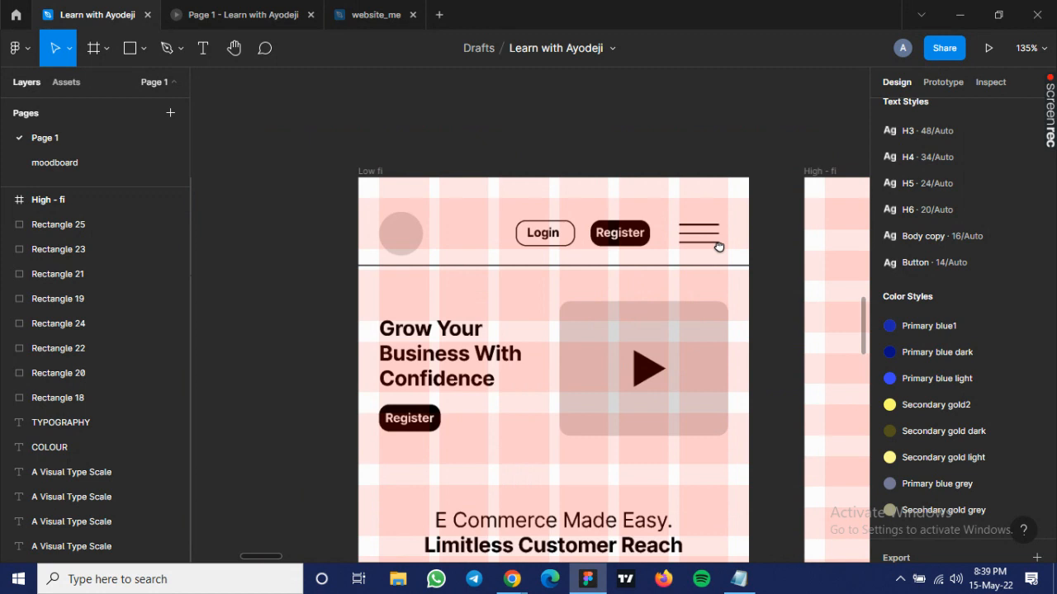
scroll(714, 243, right, 4)
scroll(214, 224, right, 4)
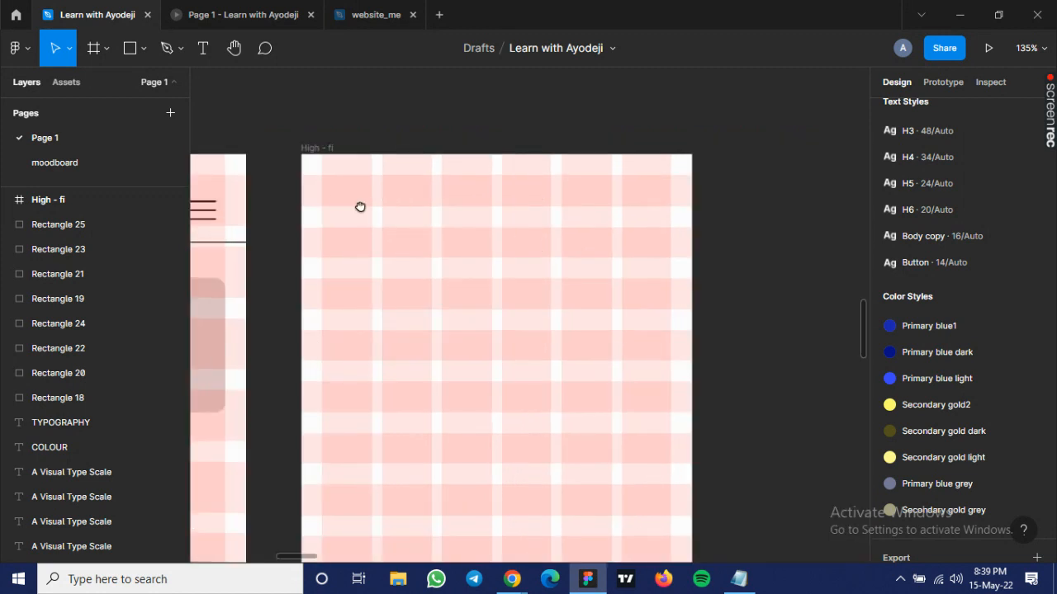
scroll(335, 198, up, 3)
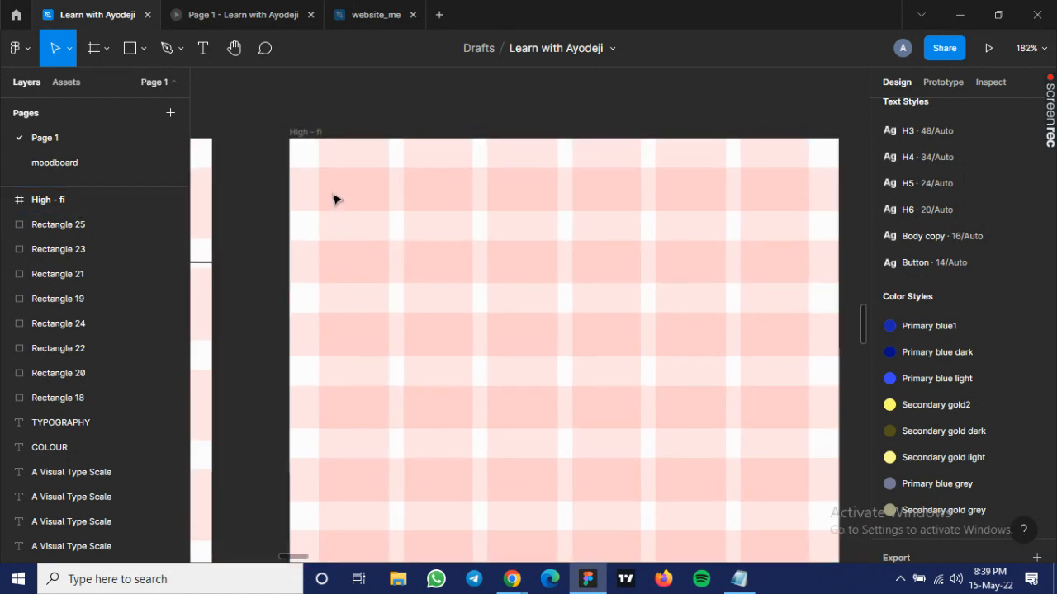
Draw a circle about 41 × 41 near the upper-left corner of the High - fi frame.
scroll(336, 198, up, 1)
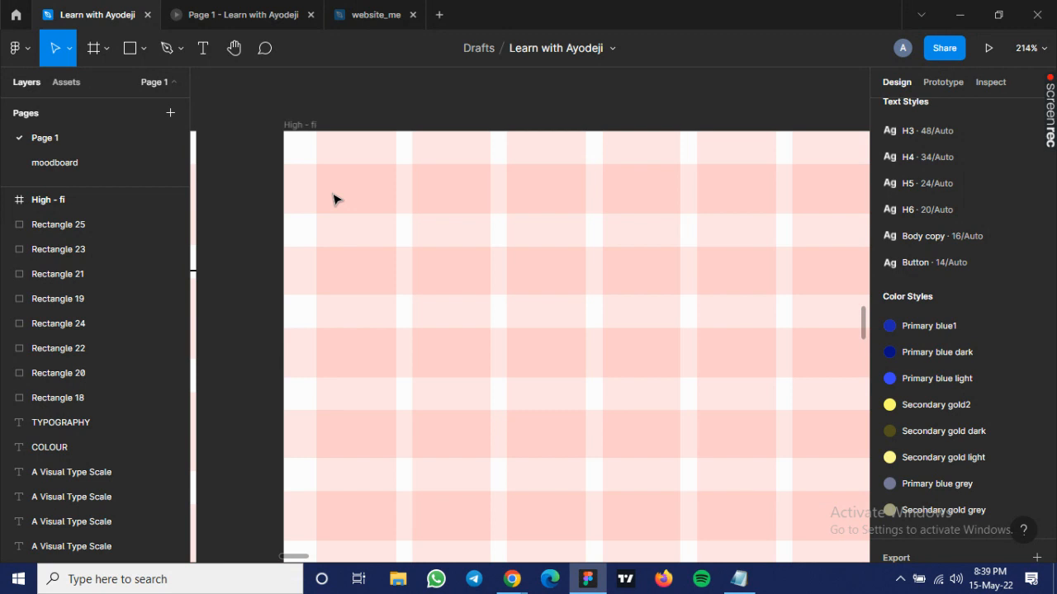
scroll(335, 198, up, 1)
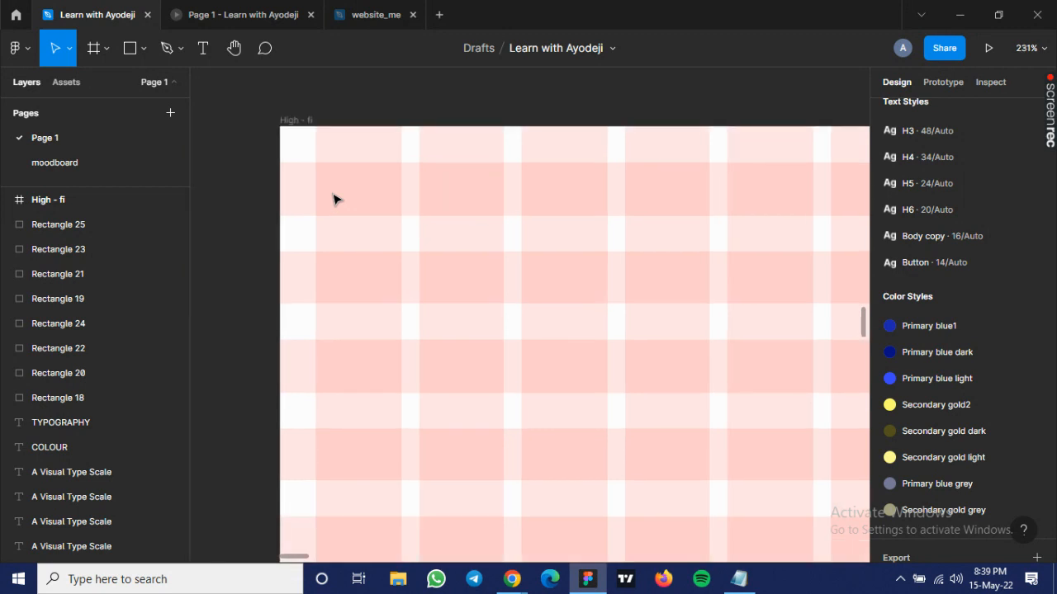
key(o)
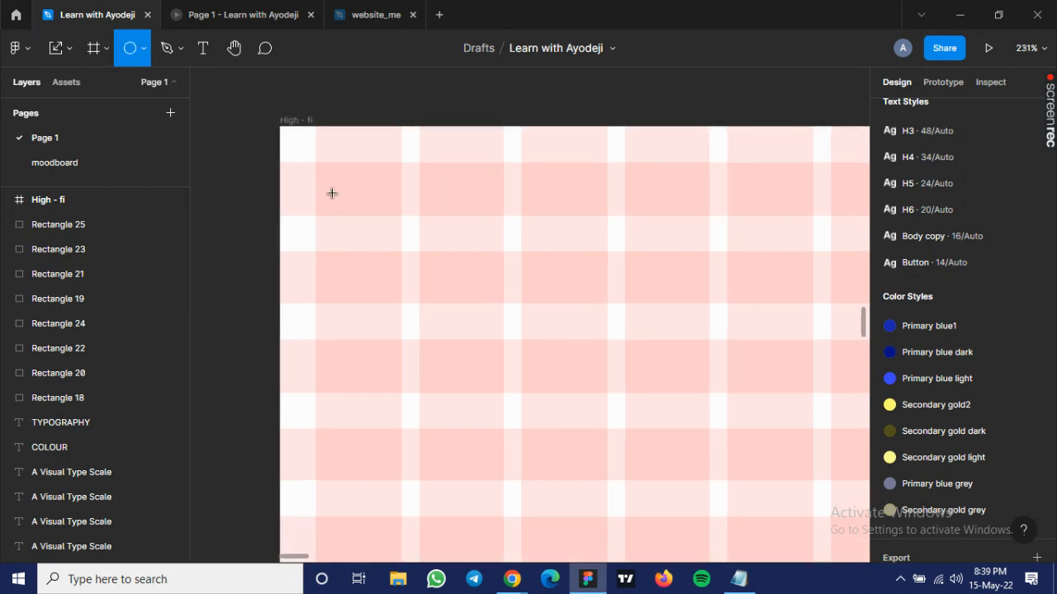
click(144, 49)
click(122, 137)
drag(320, 177, 394, 224)
key(v)
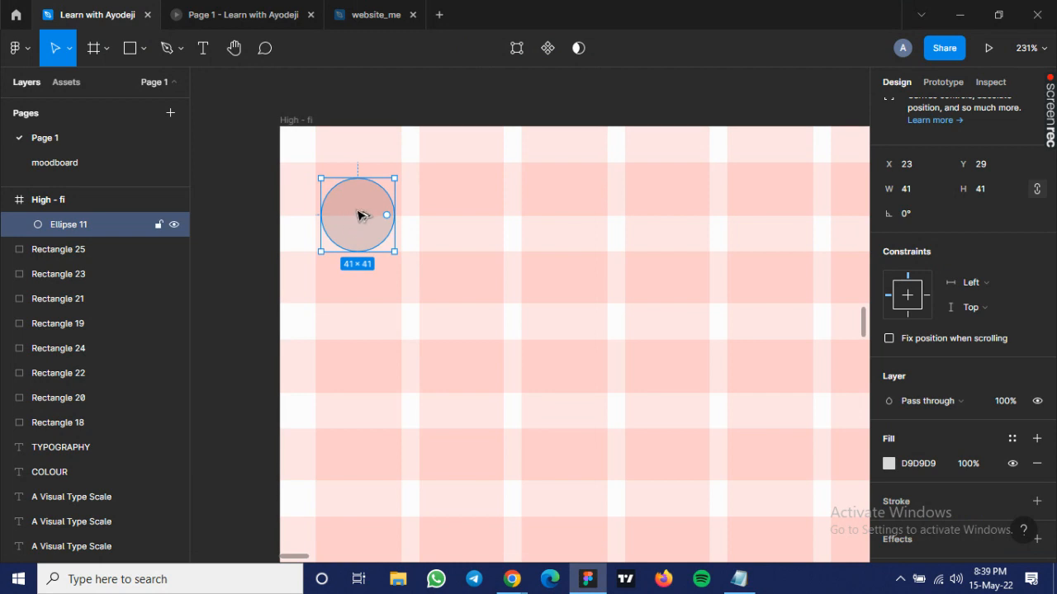
Duplicate the circle diagonally down and to the right, at about X 37, Y 45, so both circles overlap.
key(alt)
drag(354, 222, 389, 253)
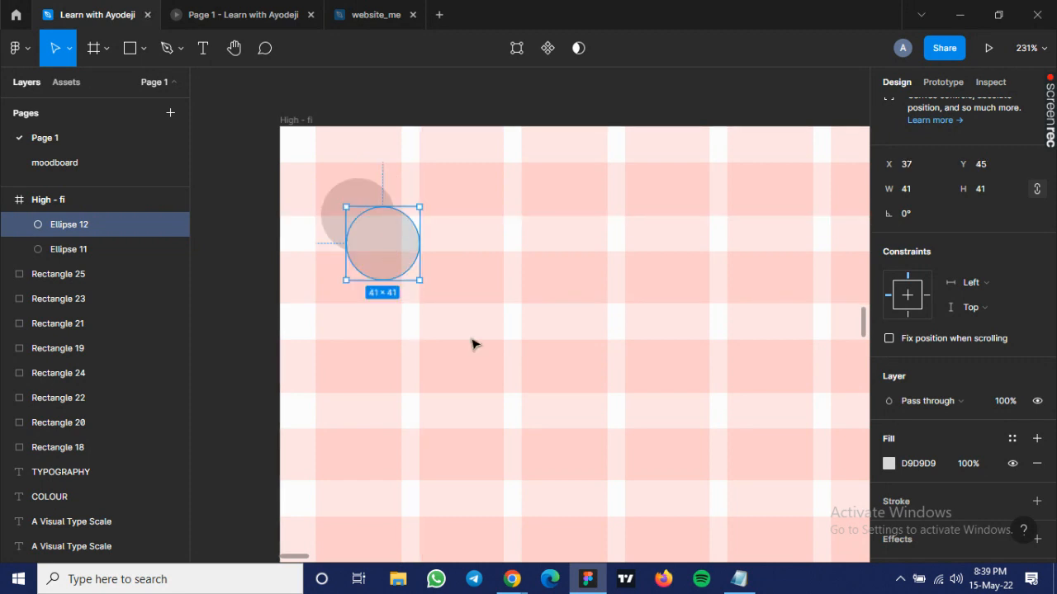
key(Escape)
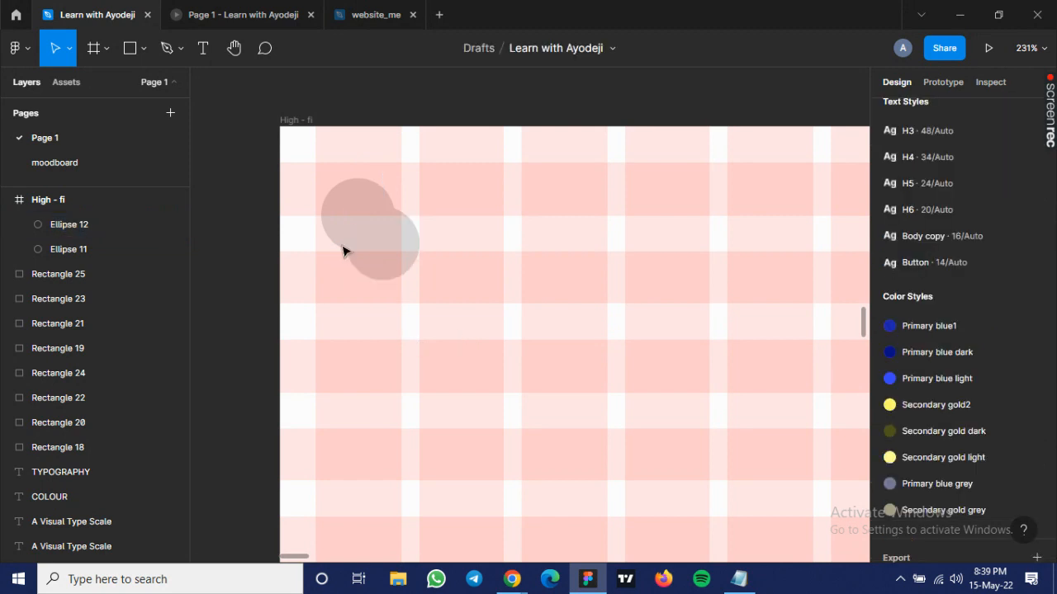
Select the original upper circle and compare its placement with the header of the neighbouring Low fi frame.
click(349, 213)
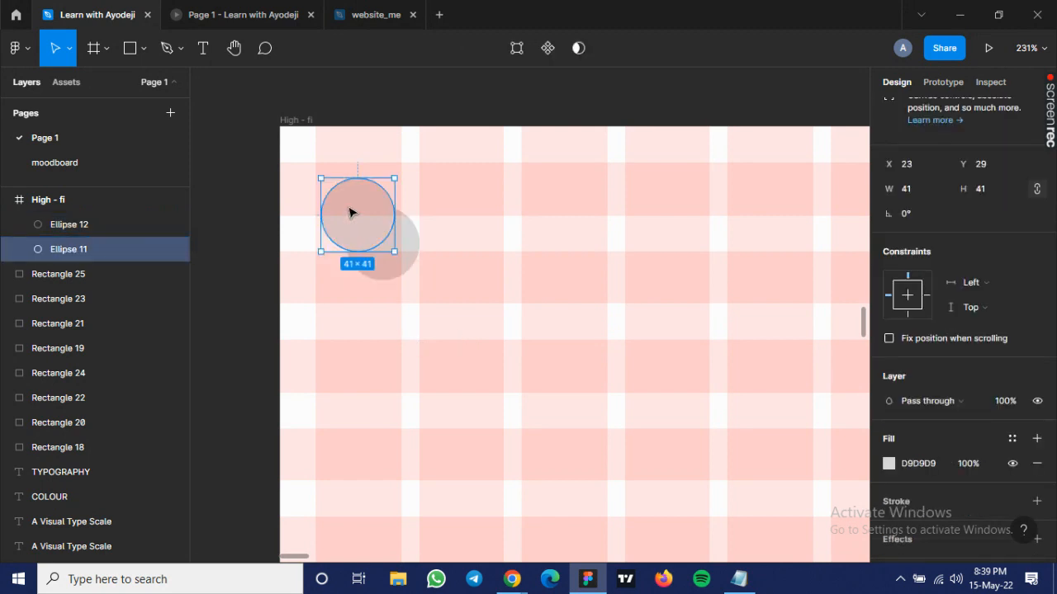
scroll(941, 290, down, 2)
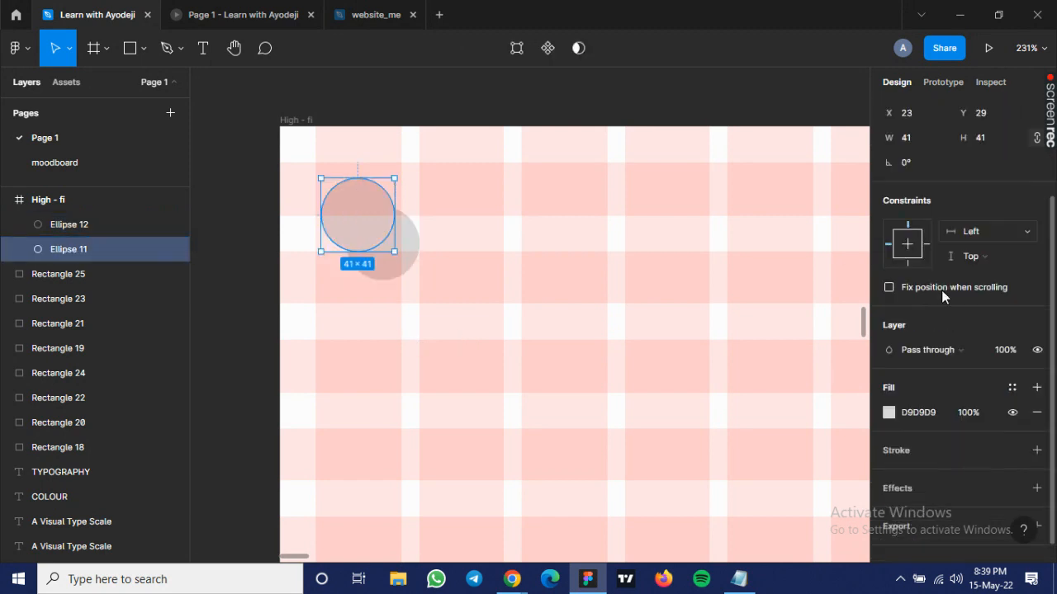
scroll(494, 425, down, 2)
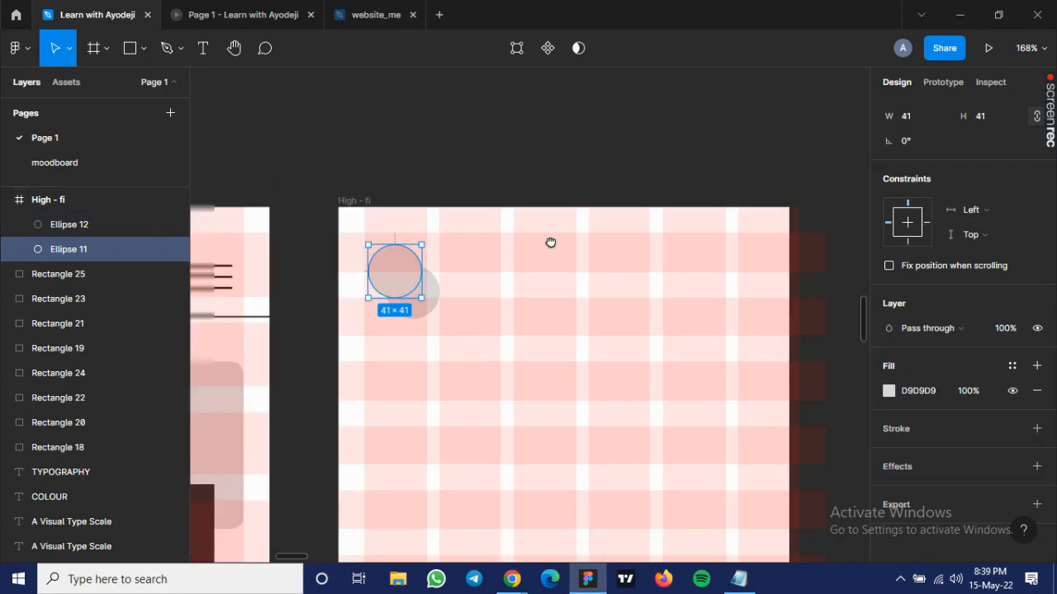
scroll(550, 242, down, 3)
scroll(550, 242, left, 2)
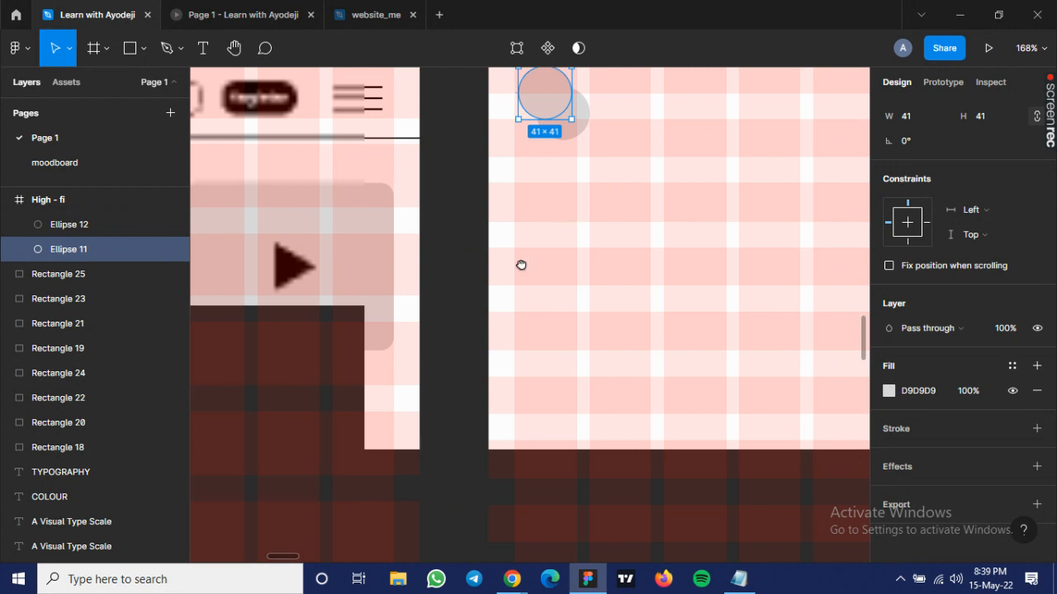
scroll(521, 265, up, 3)
scroll(521, 265, right, 2)
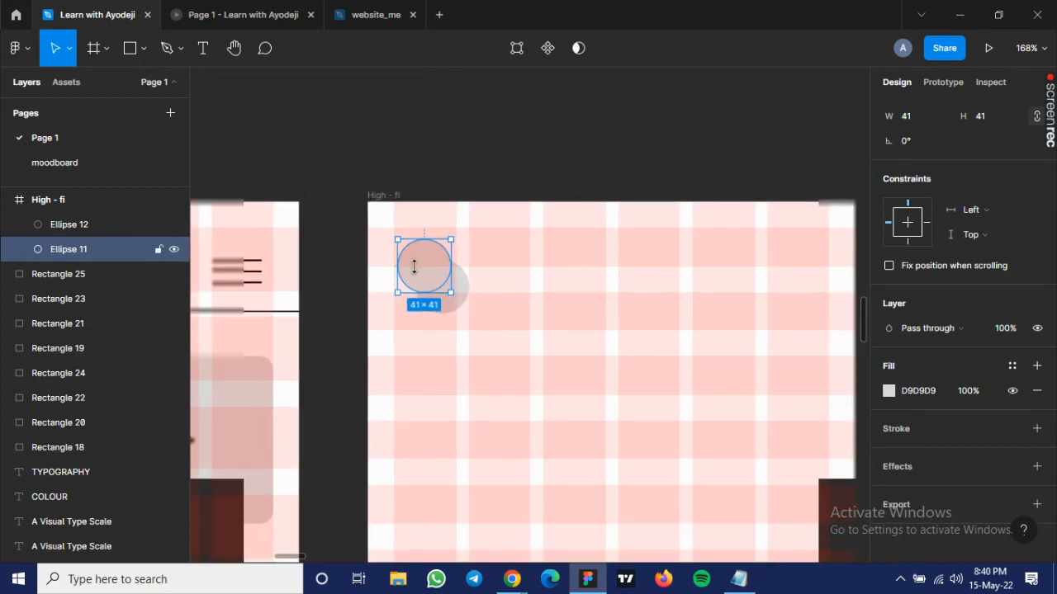
scroll(417, 271, up, 3)
scroll(417, 272, up, 2)
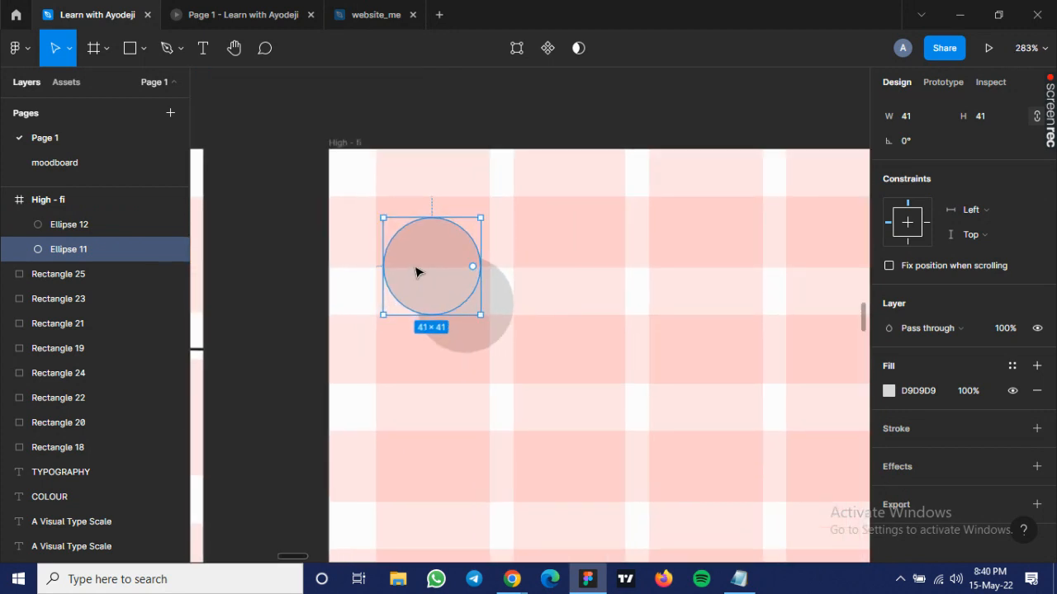
scroll(417, 272, up, 1)
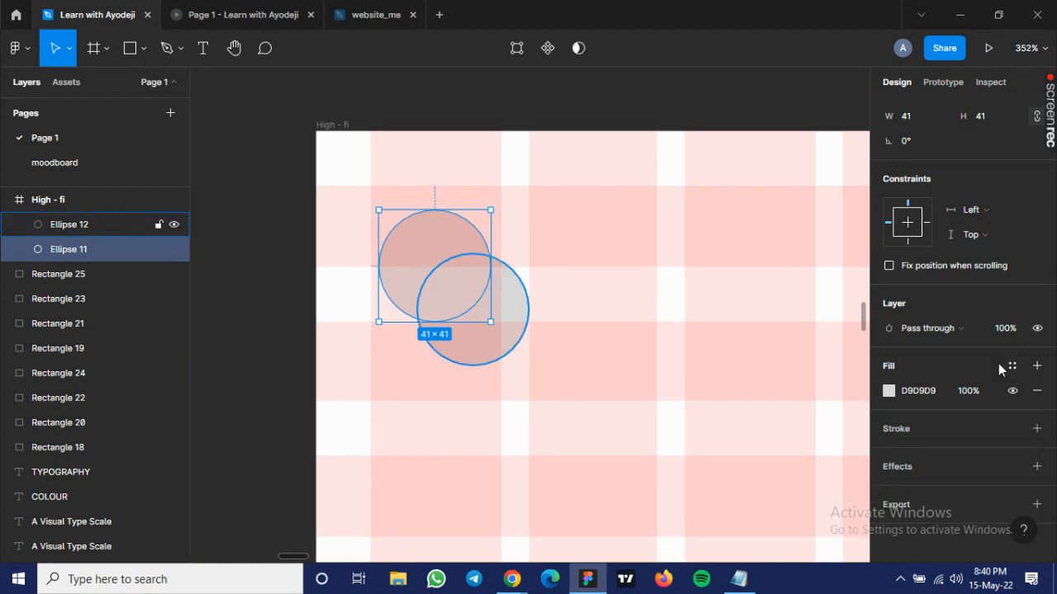
Apply the Primary blue1 color style to the fill of the upper circle.
click(888, 391)
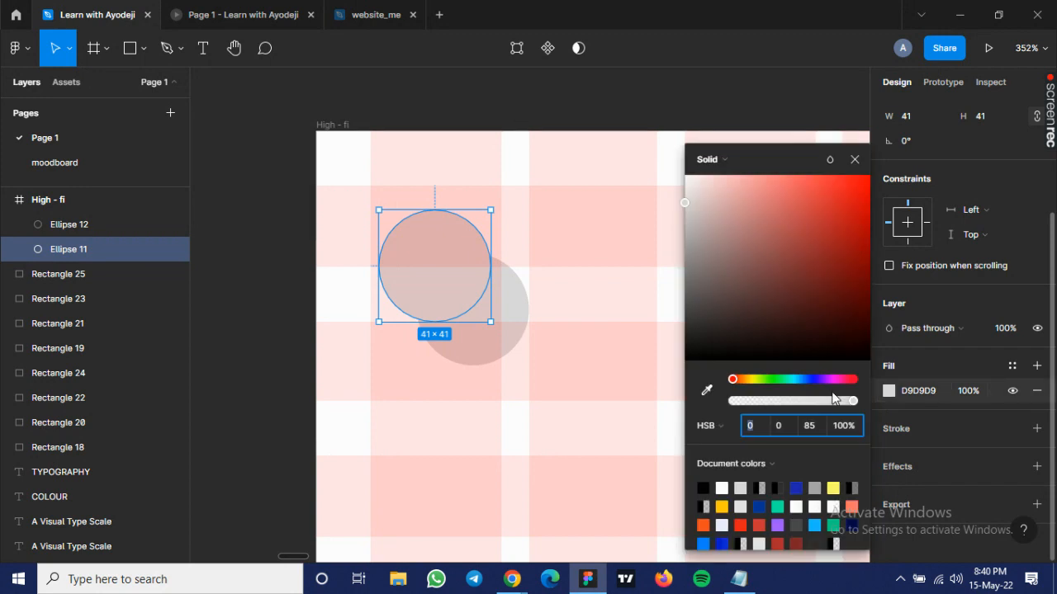
click(821, 462)
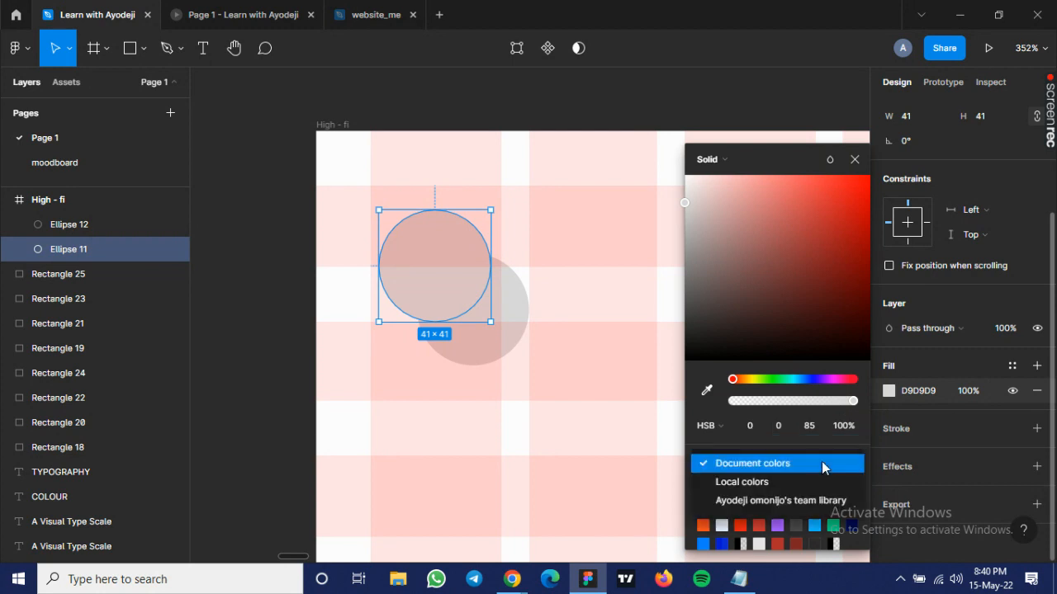
click(760, 484)
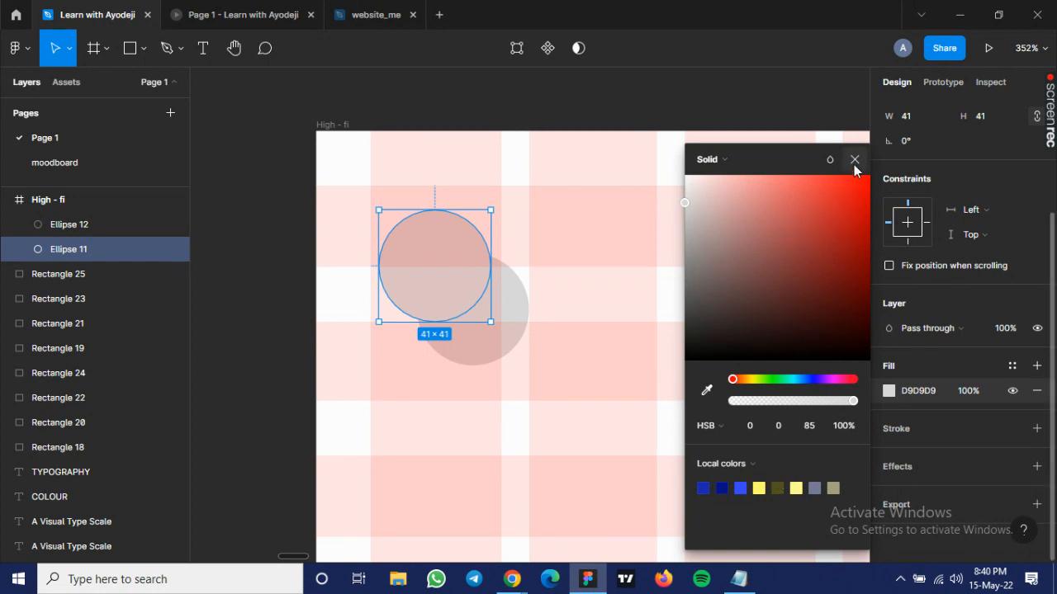
click(1016, 376)
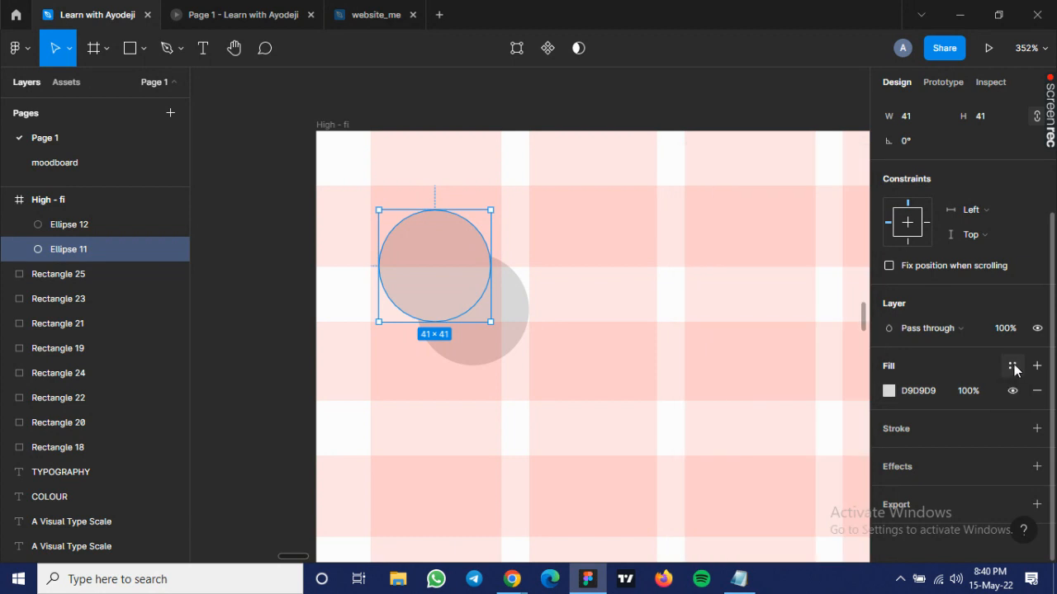
click(1013, 365)
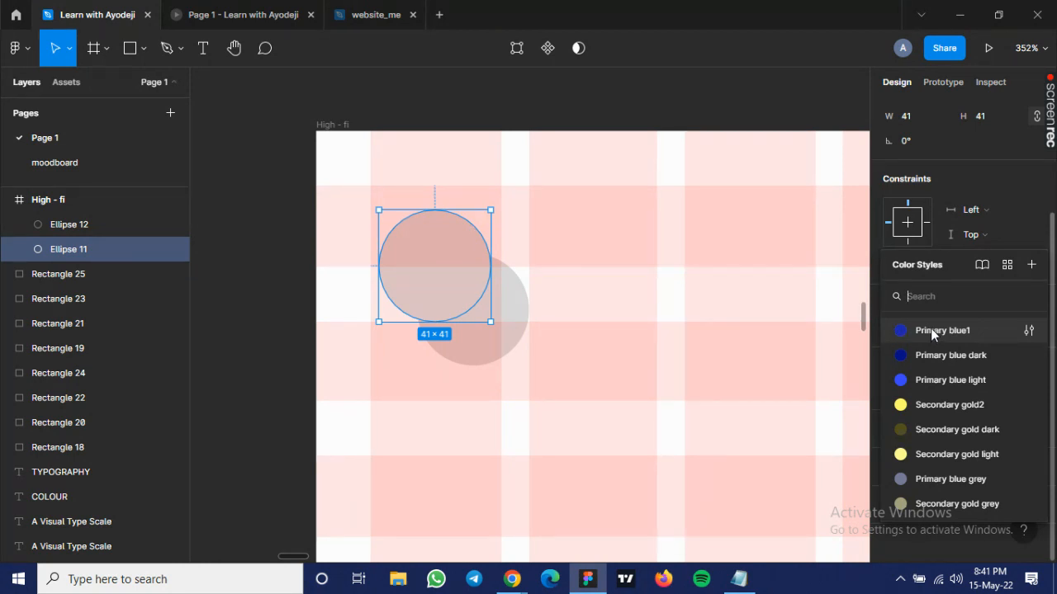
click(931, 329)
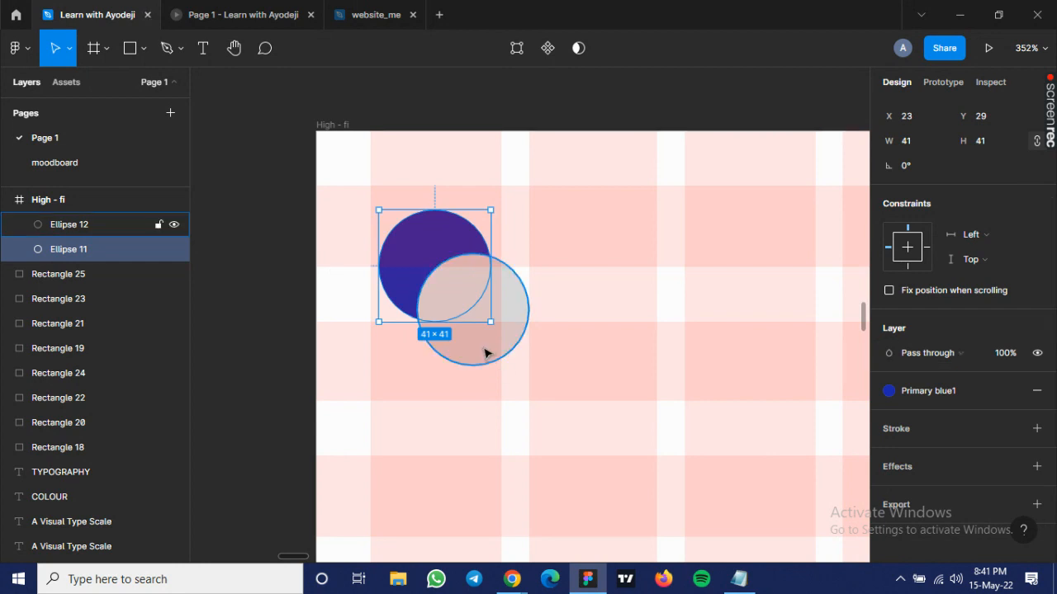
Apply the Secondary gold2 color style to the fill of the lower overlapping circle.
click(483, 354)
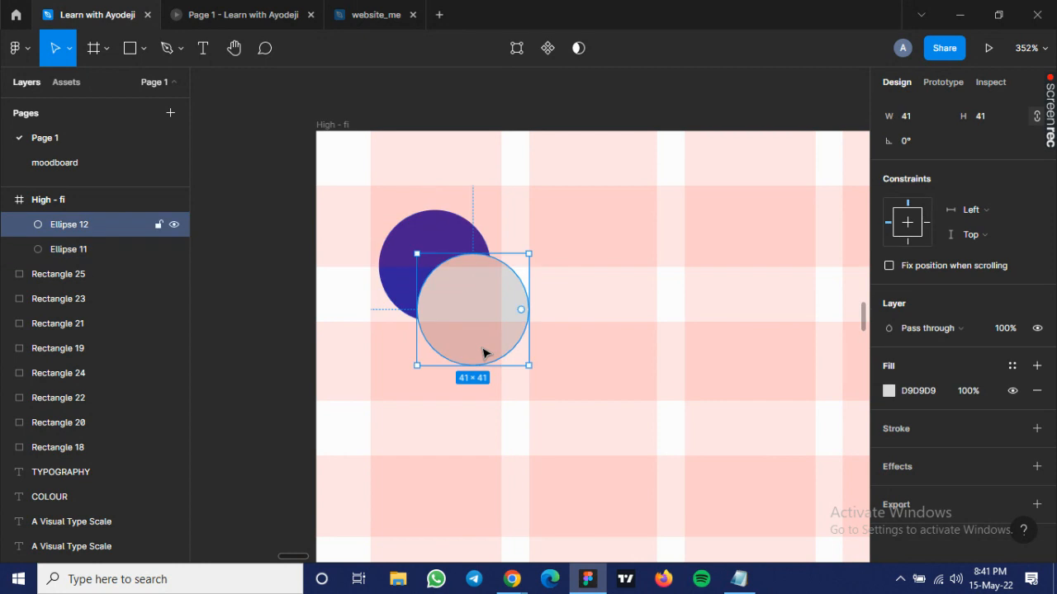
click(1011, 369)
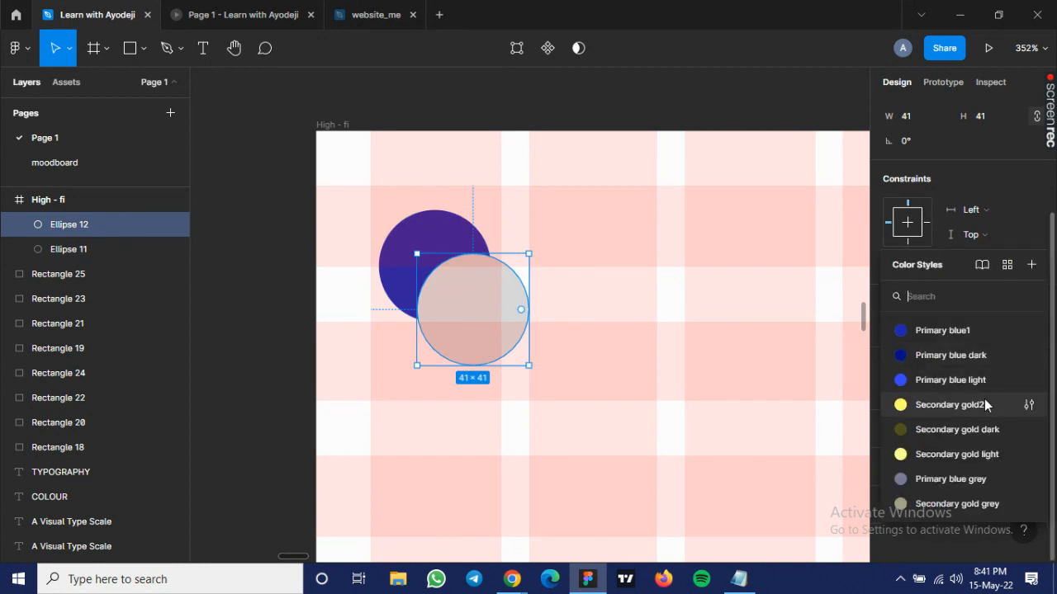
click(898, 405)
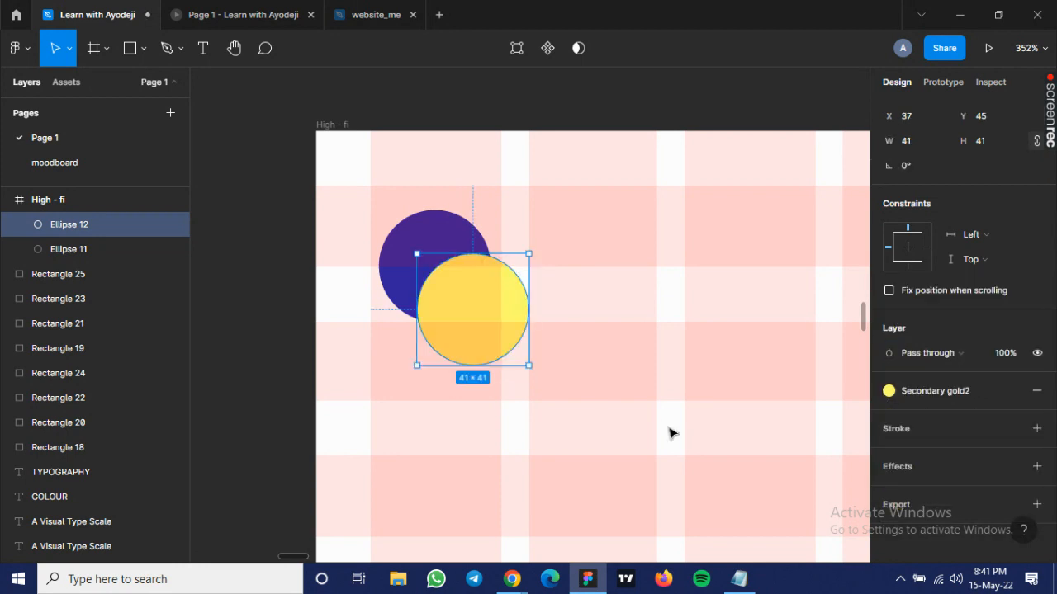
Select both overlapping circles and wrap them together in a frame with Frame selection.
click(542, 365)
drag(355, 201, 550, 372)
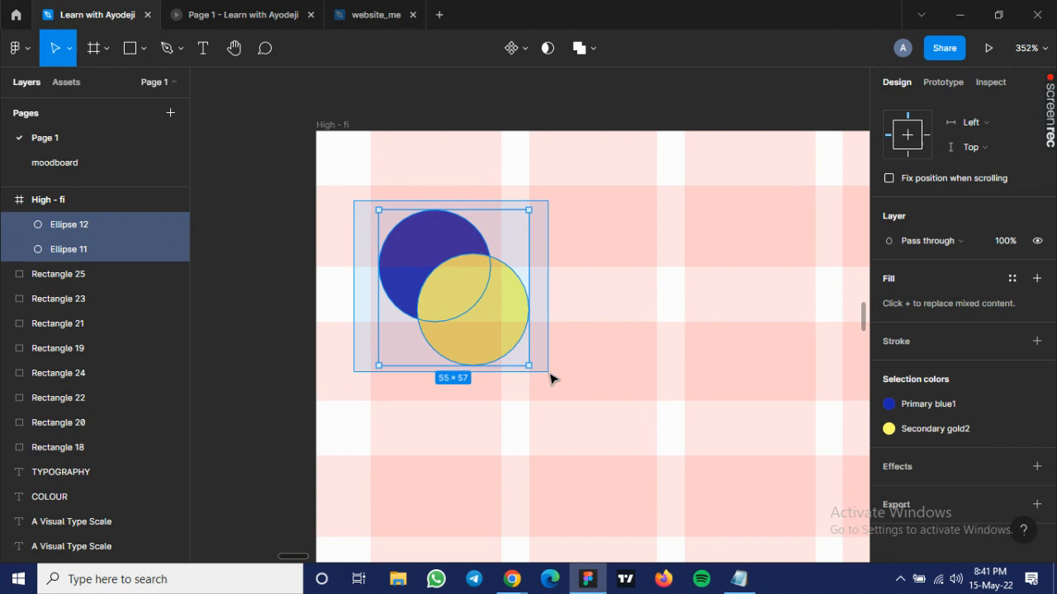
right_click(454, 308)
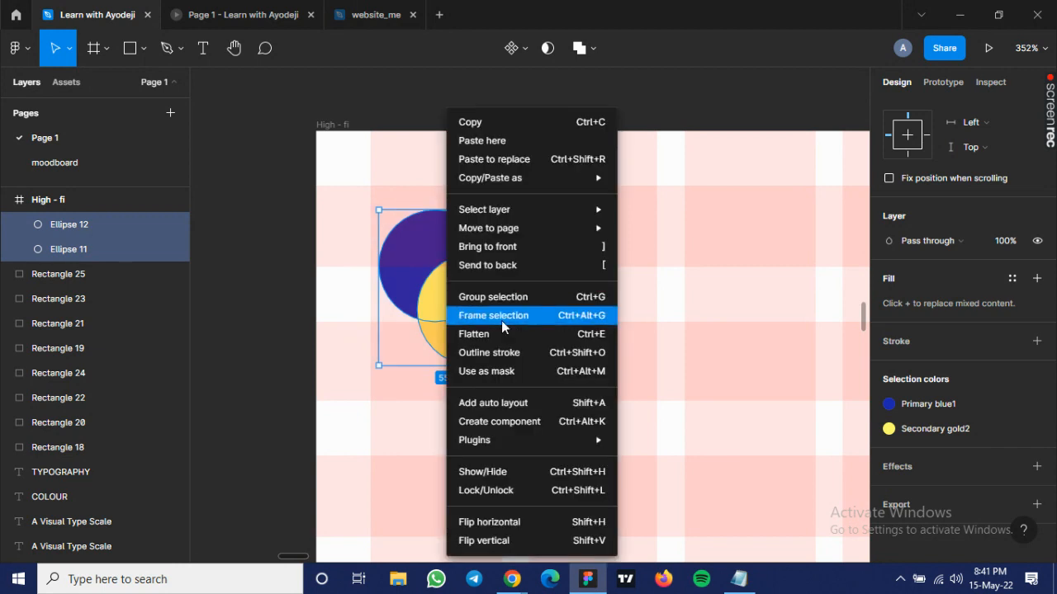
click(502, 320)
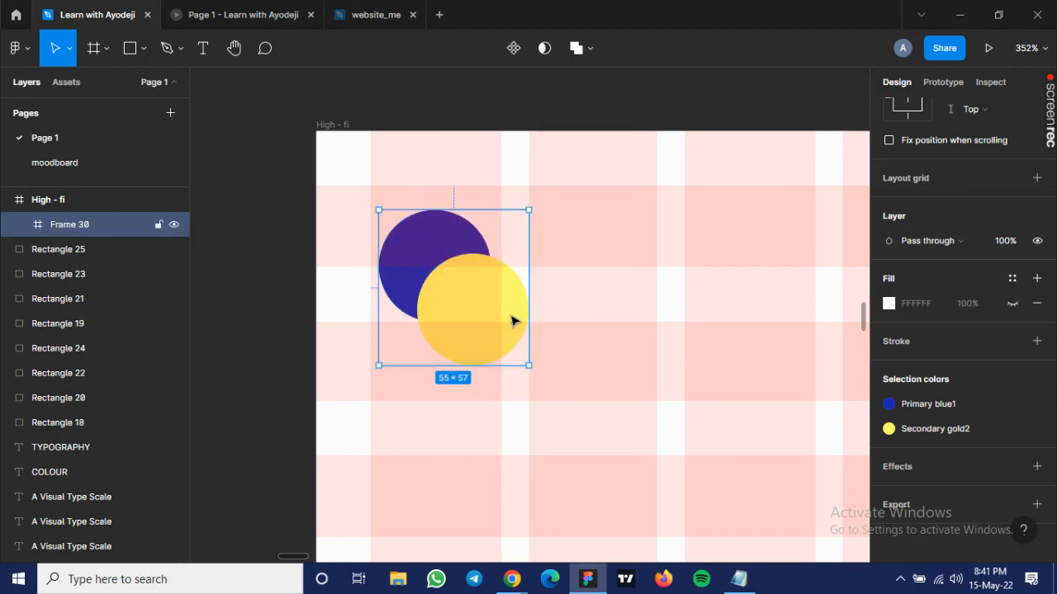
Set the Y position of the frame containing the two circles to 33.
scroll(505, 316, up, 1)
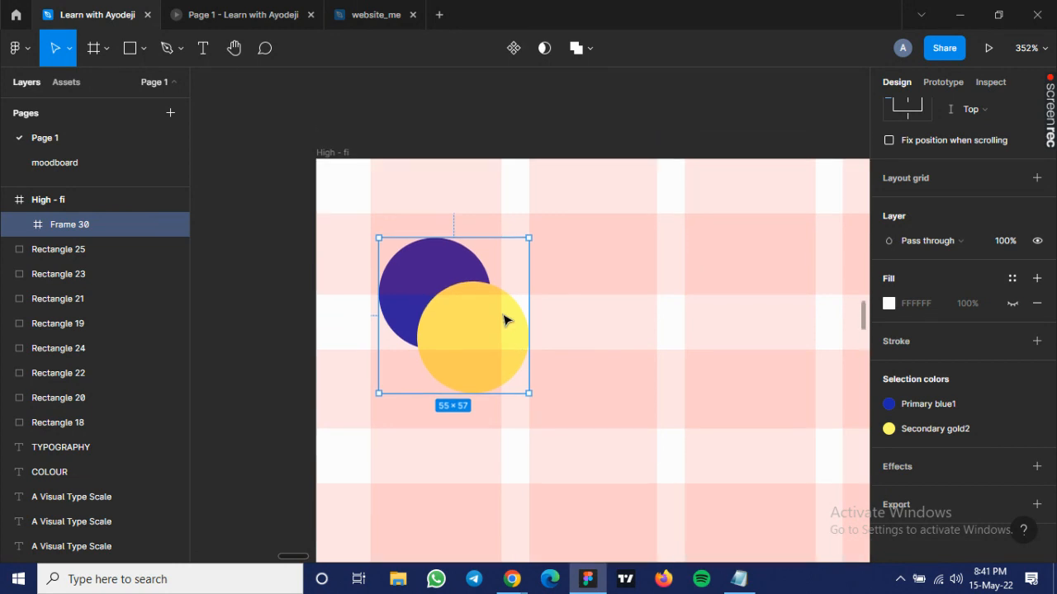
scroll(891, 331, up, 5)
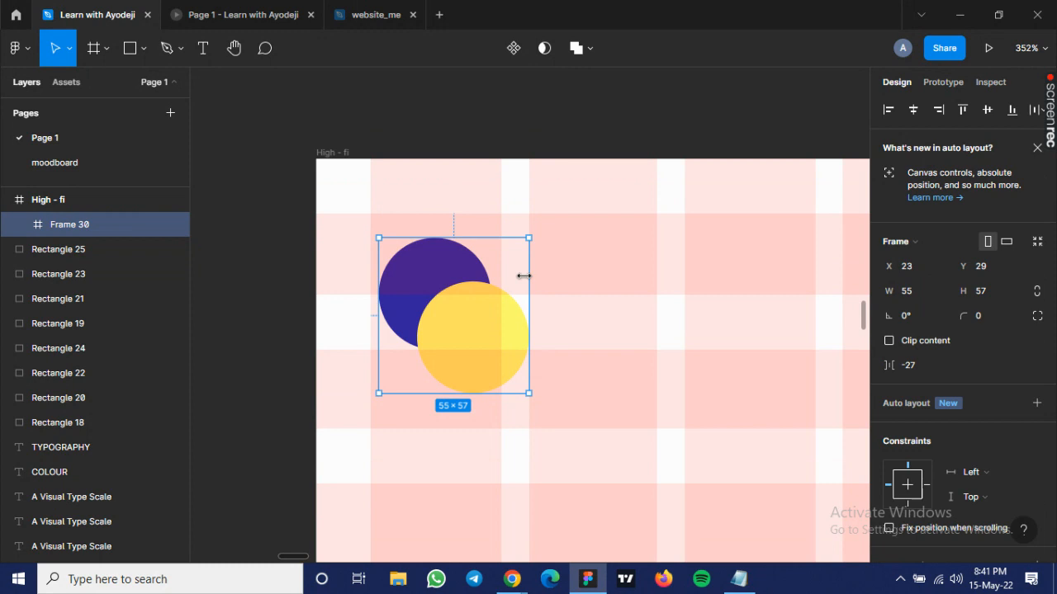
click(979, 268)
text(23)
key(Return)
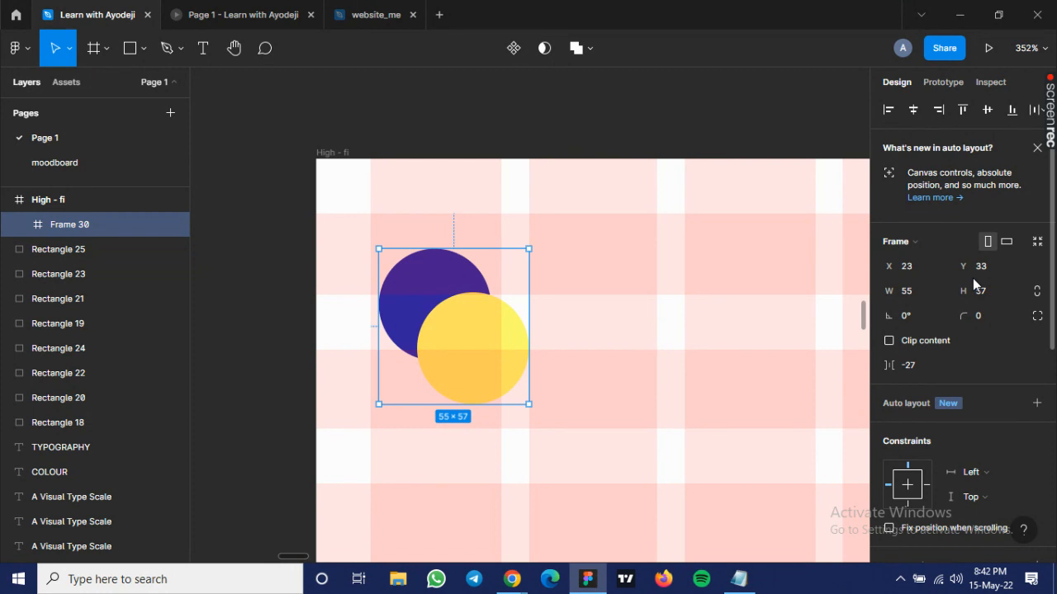
drag(545, 337, 446, 307)
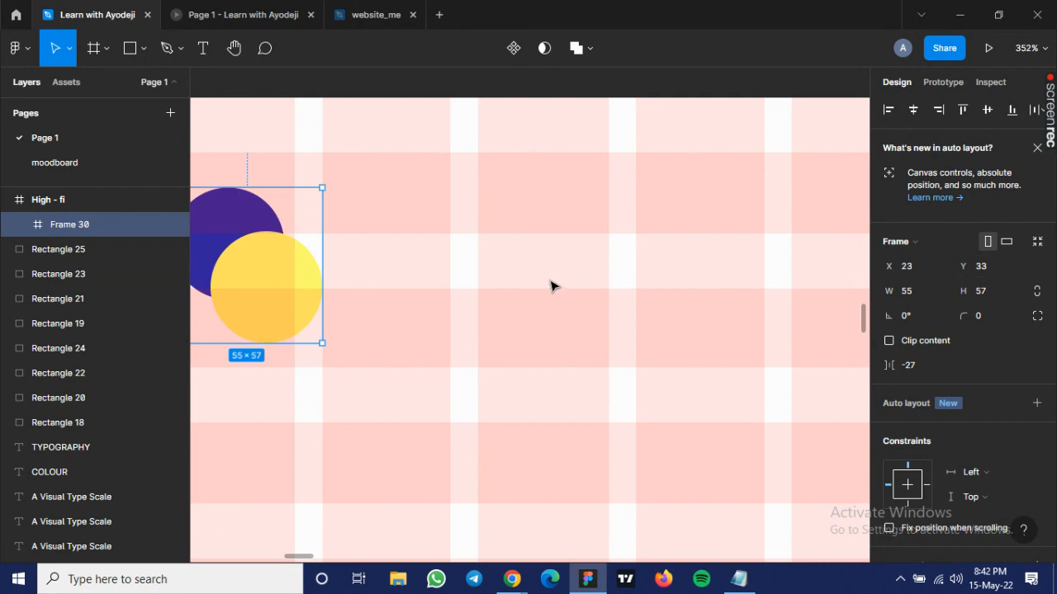
click(686, 299)
drag(686, 300, 569, 248)
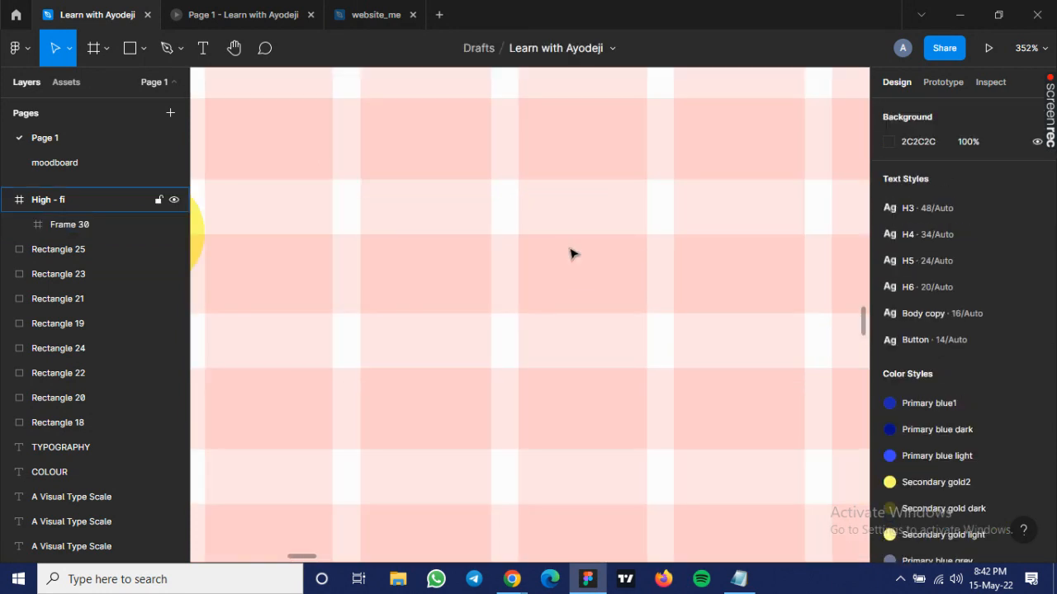
scroll(569, 247, down, 3)
drag(609, 243, 612, 267)
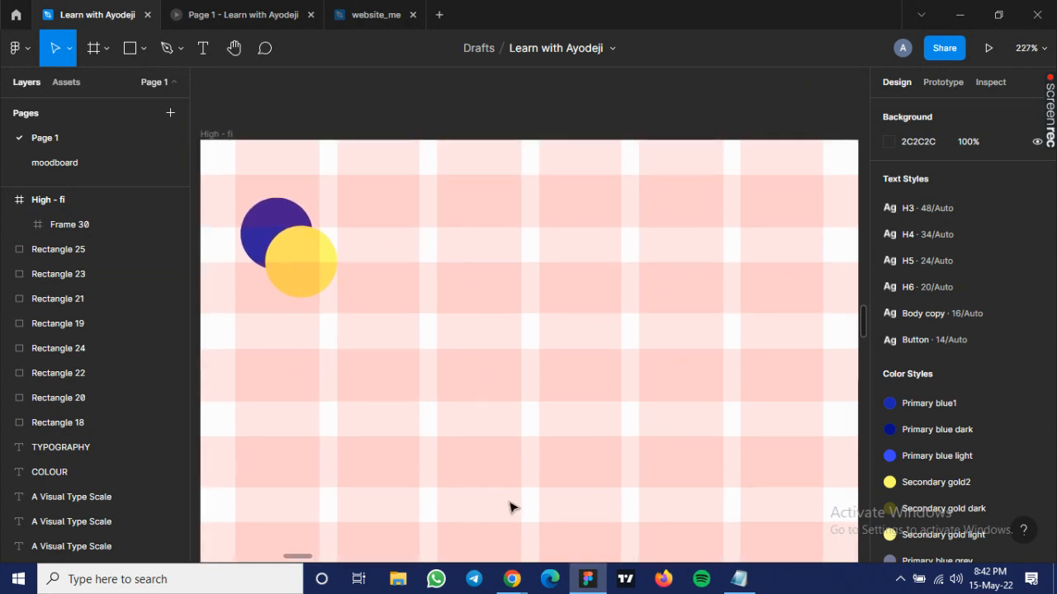
Check the Google Meet call in Chrome and return to the framed circles in the Figma design.
click(509, 579)
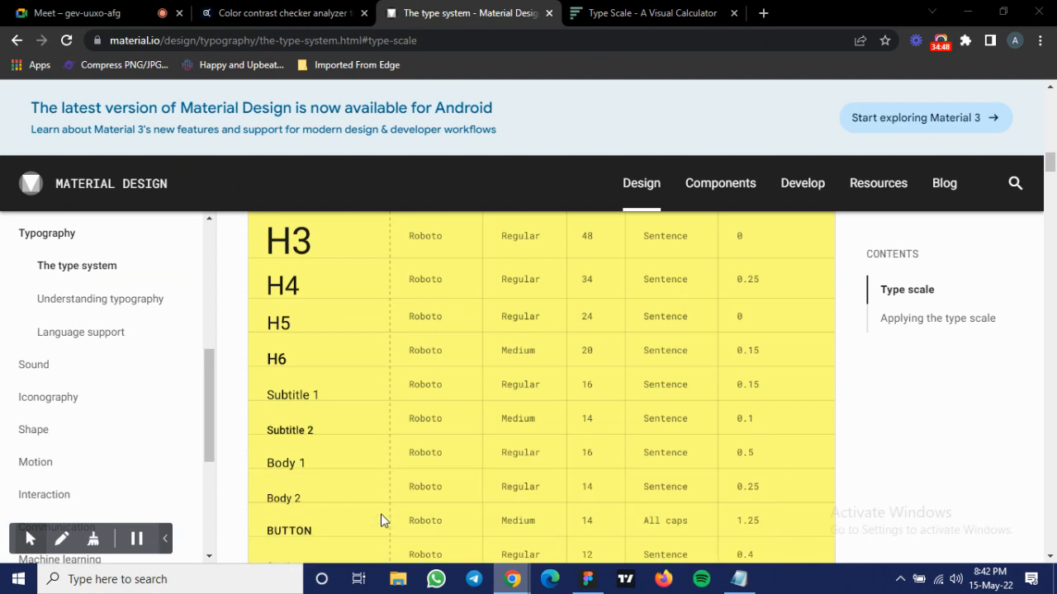
click(73, 15)
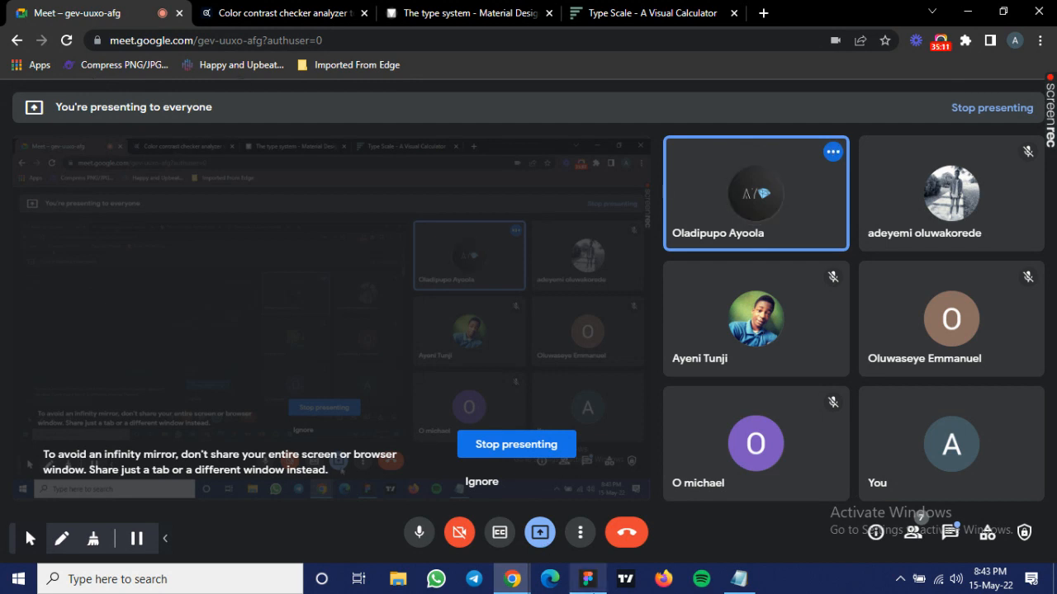
click(587, 579)
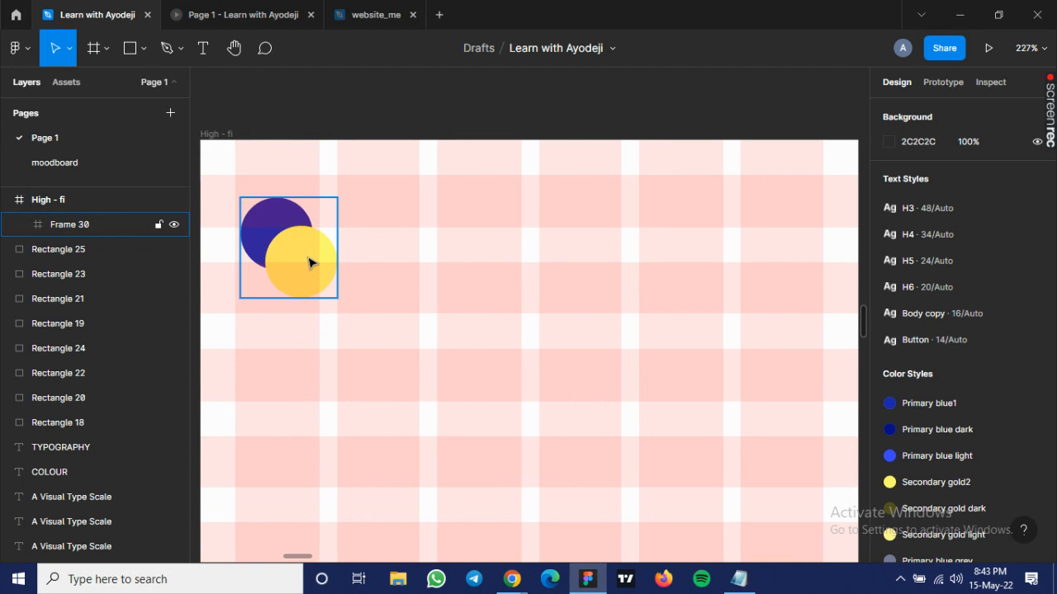
click(310, 261)
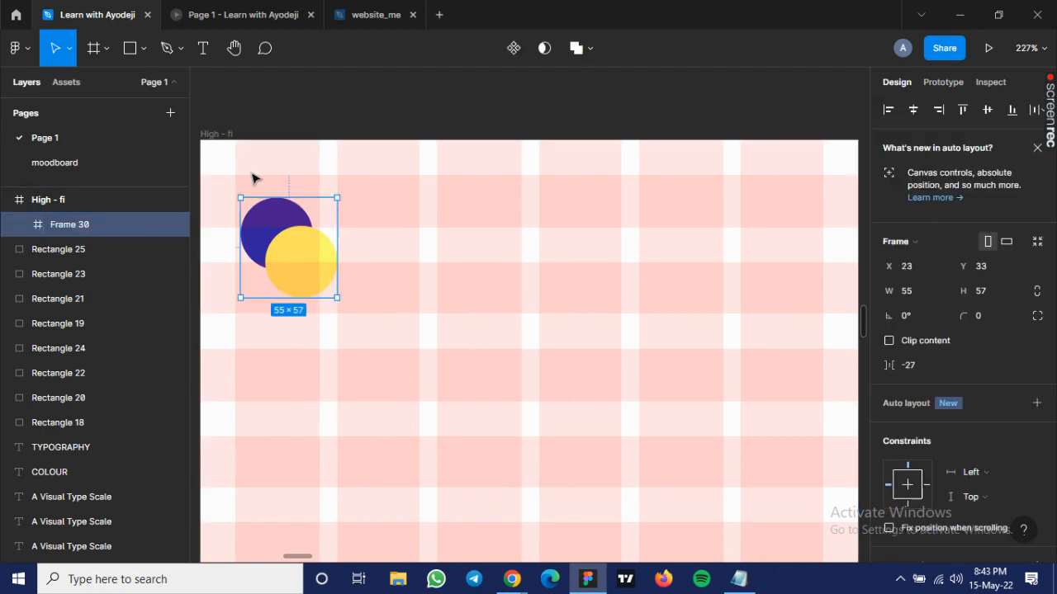
Review the headers of the Low fi and Wireframing frames and the wireframe's phone prototype preview.
key(space)
drag(595, 166, 1029, 156)
drag(255, 192, 630, 180)
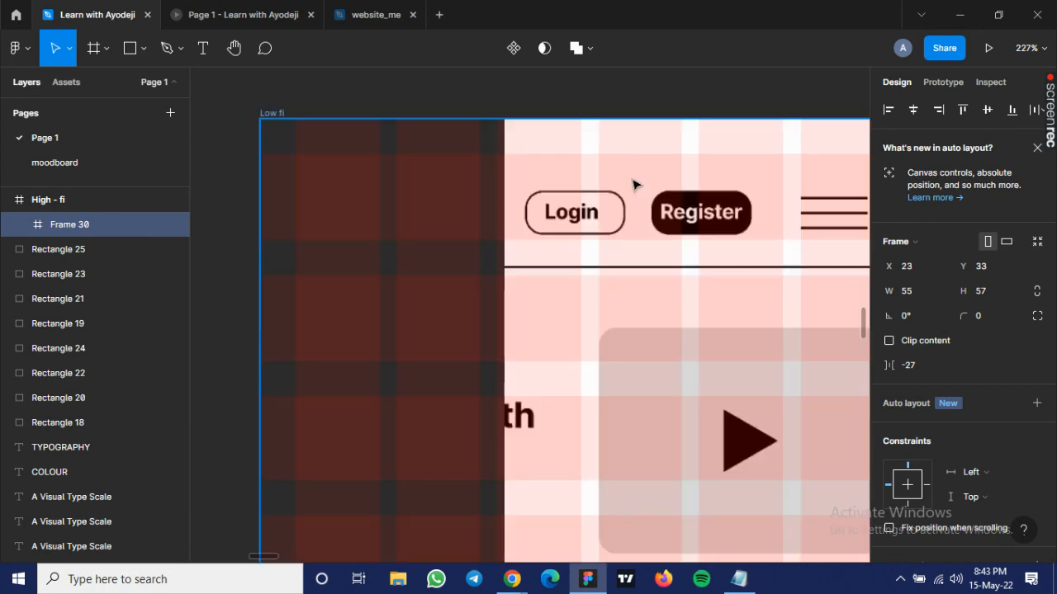
scroll(633, 183, down, 3)
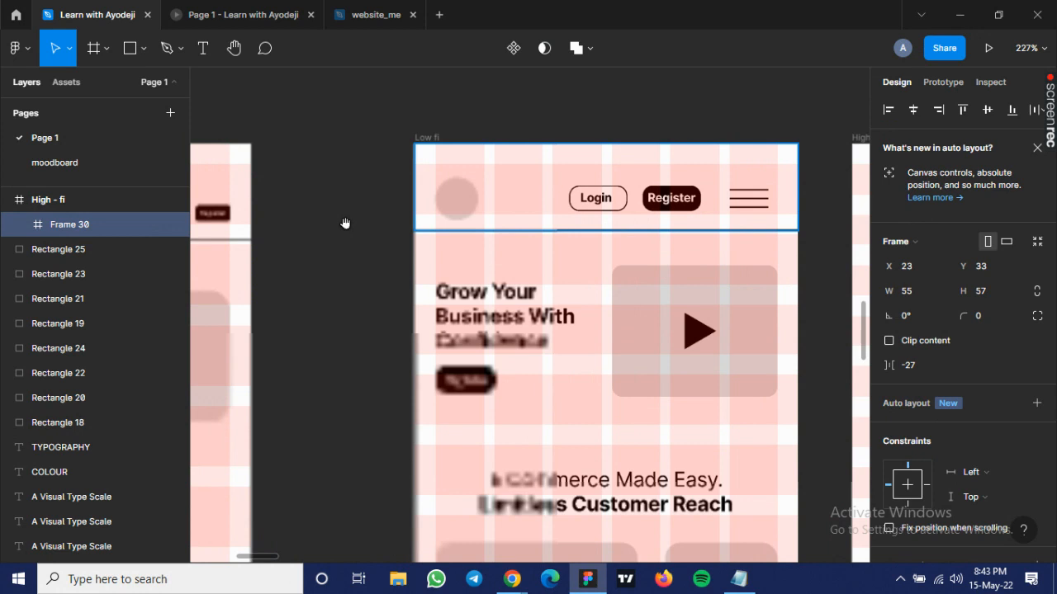
drag(342, 224, 862, 254)
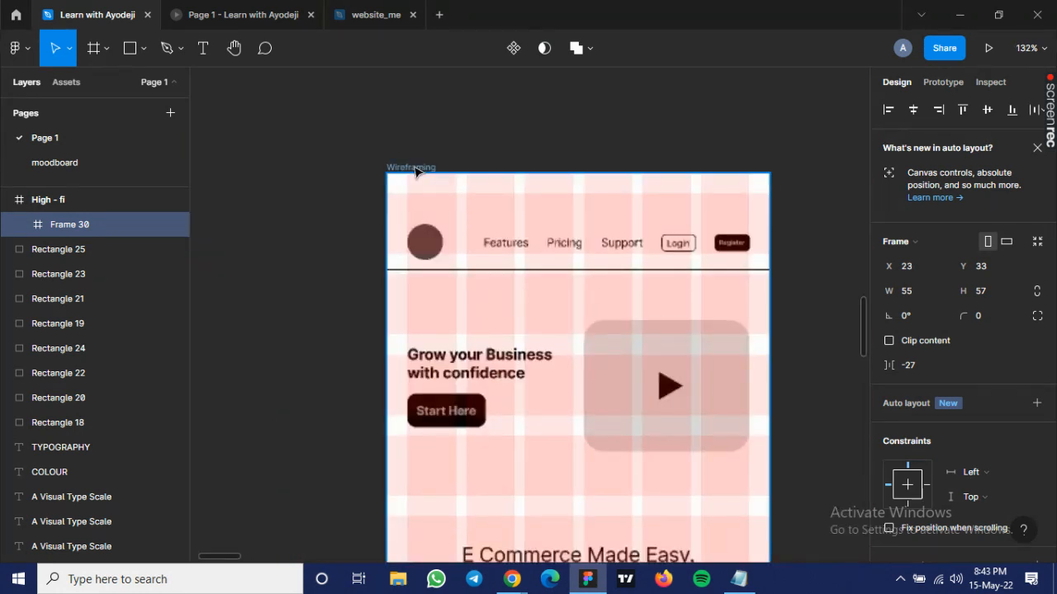
click(240, 23)
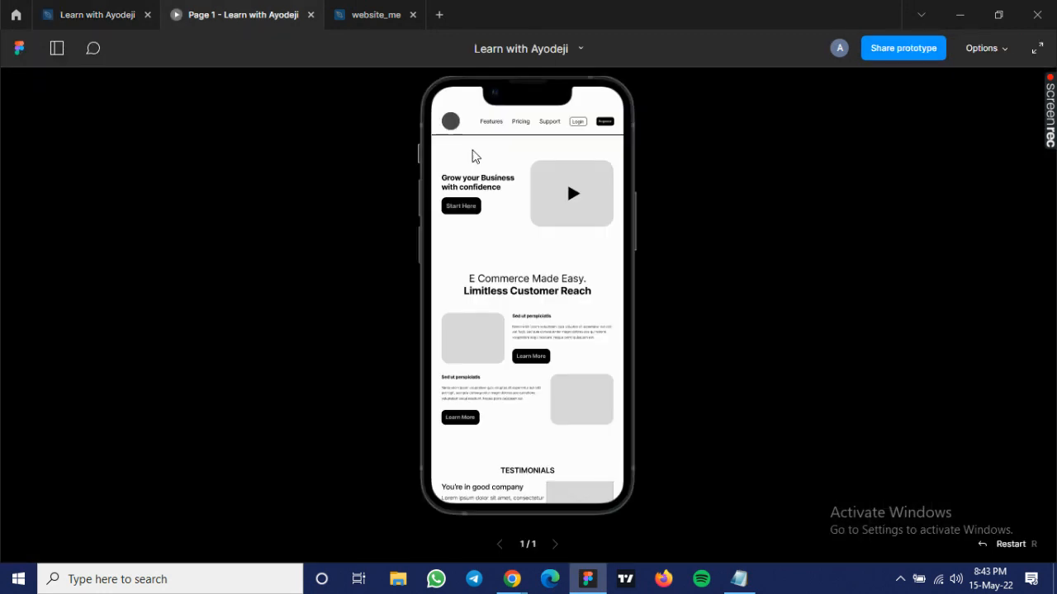
click(108, 27)
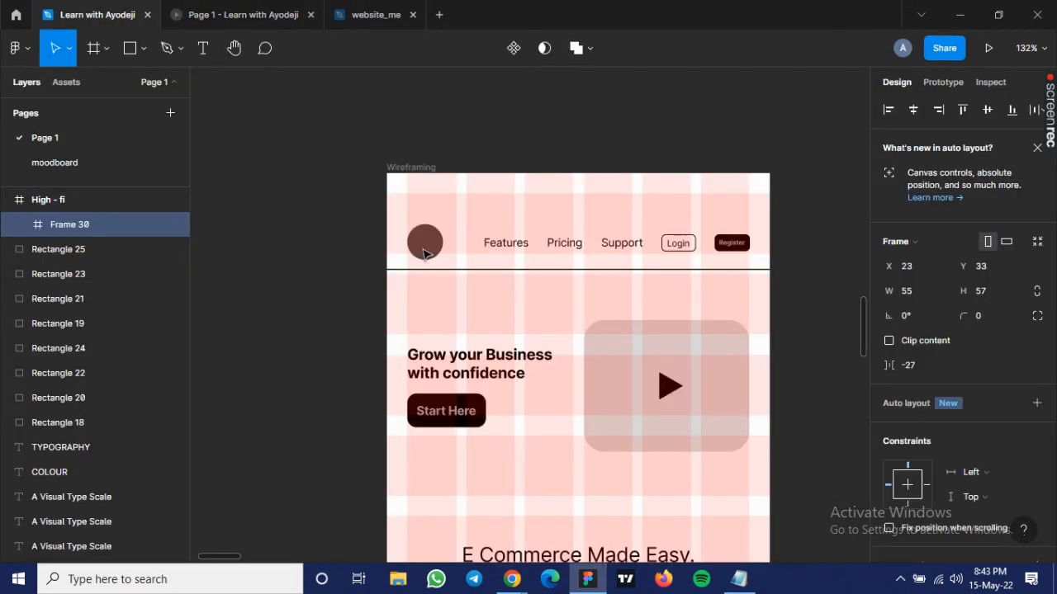
Inspect the logo circle in the Wireframing header and compare the header with its prototype preview.
click(438, 250)
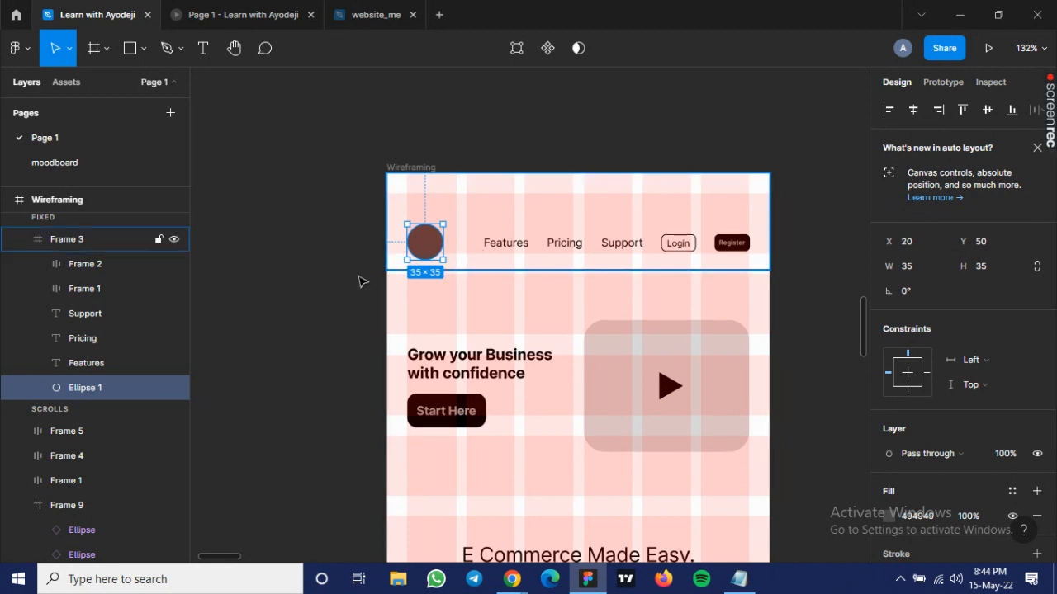
key(ctrl+Tab)
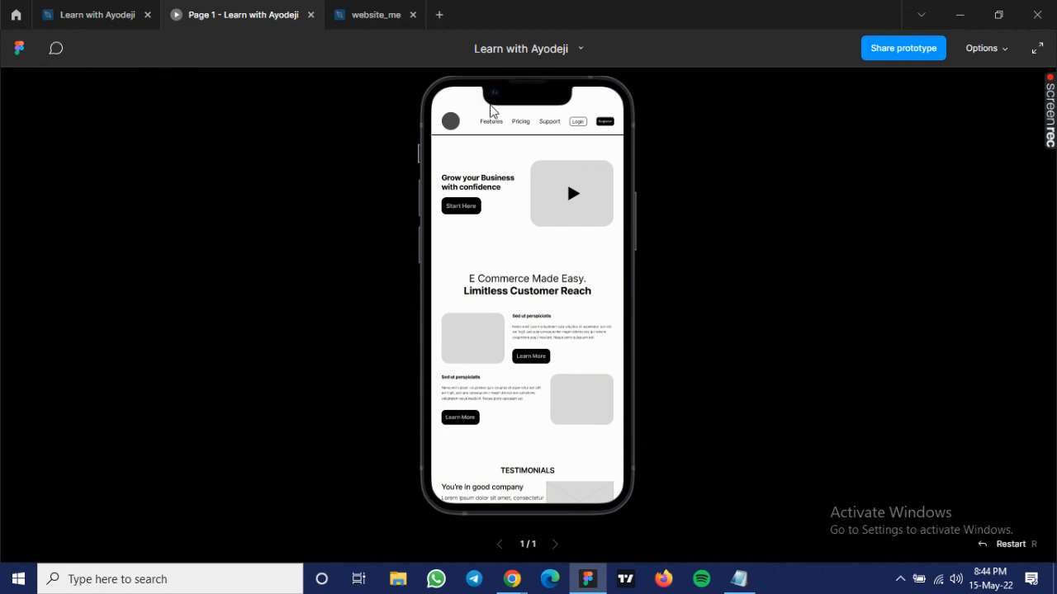
click(498, 121)
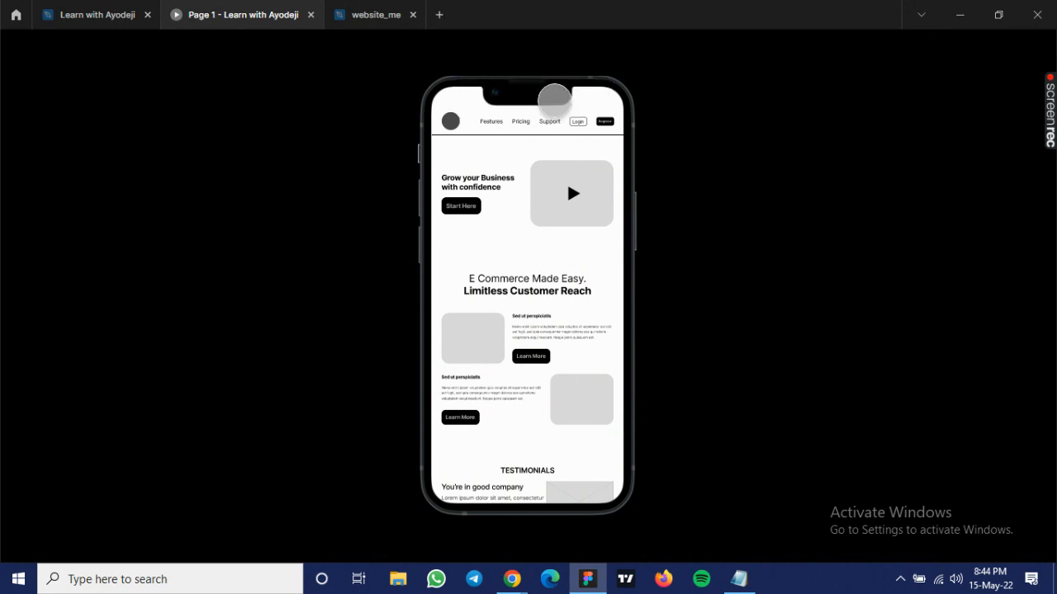
click(75, 17)
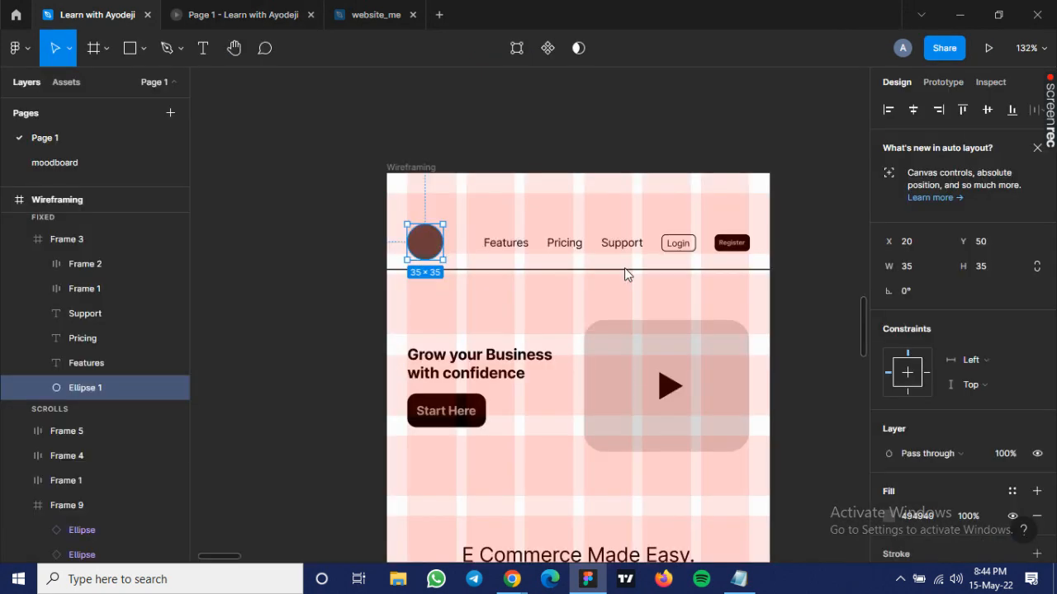
key(alt+space)
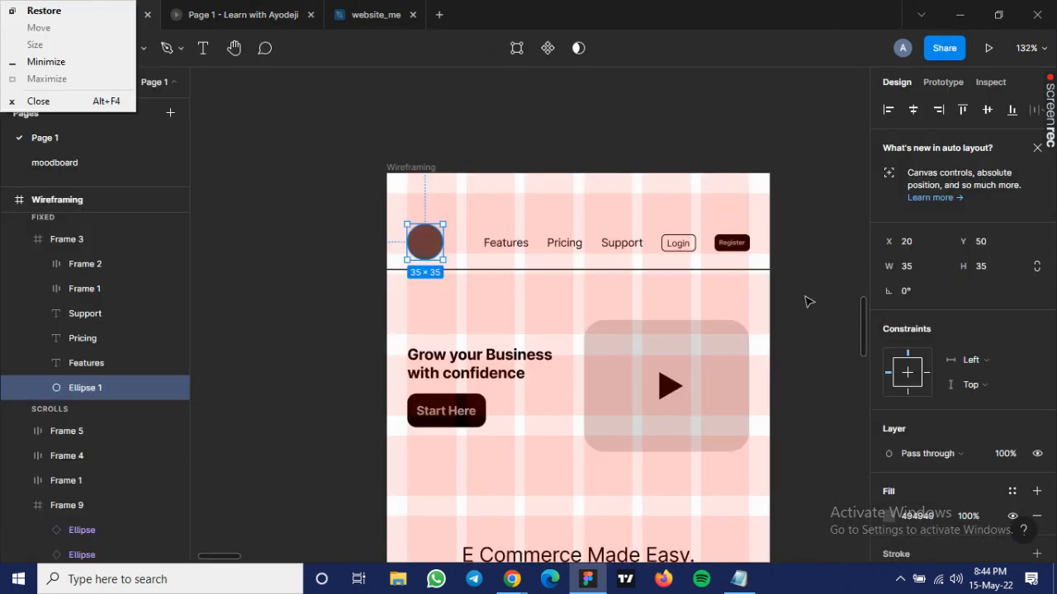
click(342, 186)
click(739, 224)
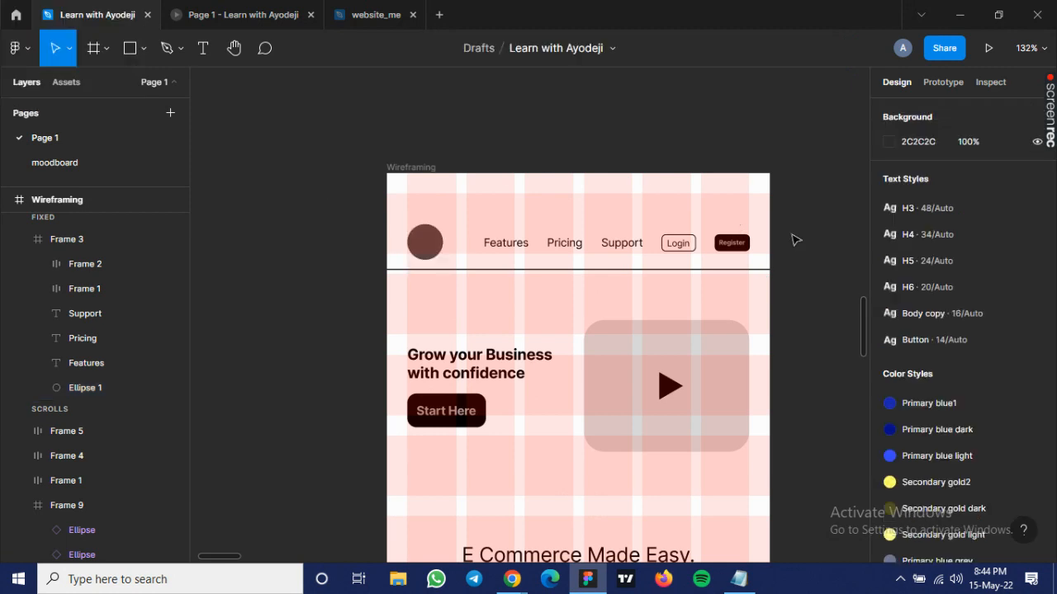
Run the Iconify plugin on the High - fi frame and search its icons for hamburger.
drag(804, 238, 305, 201)
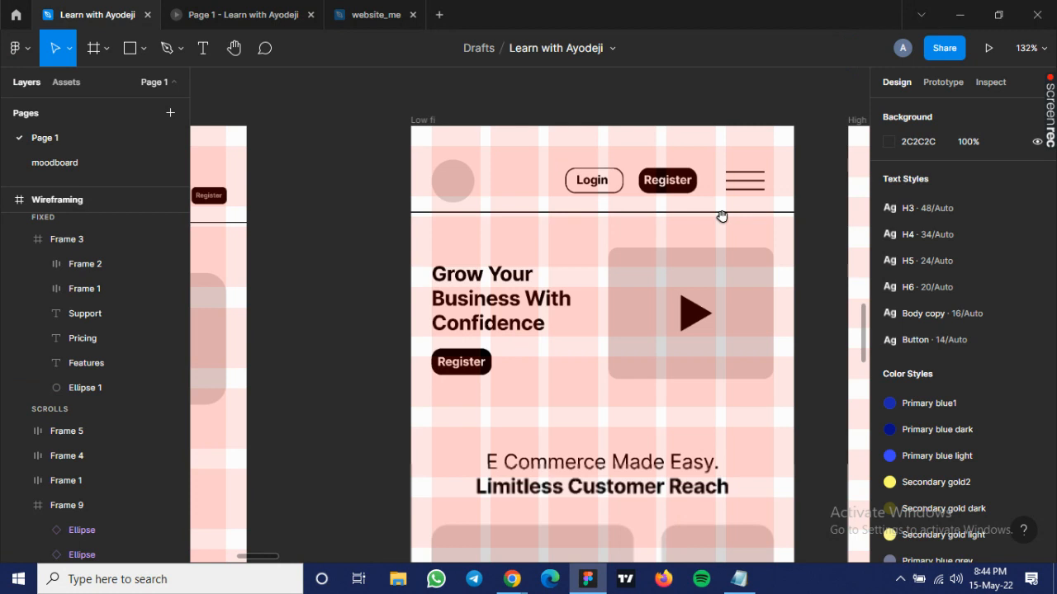
scroll(721, 216, right, 8)
scroll(636, 273, up, 2)
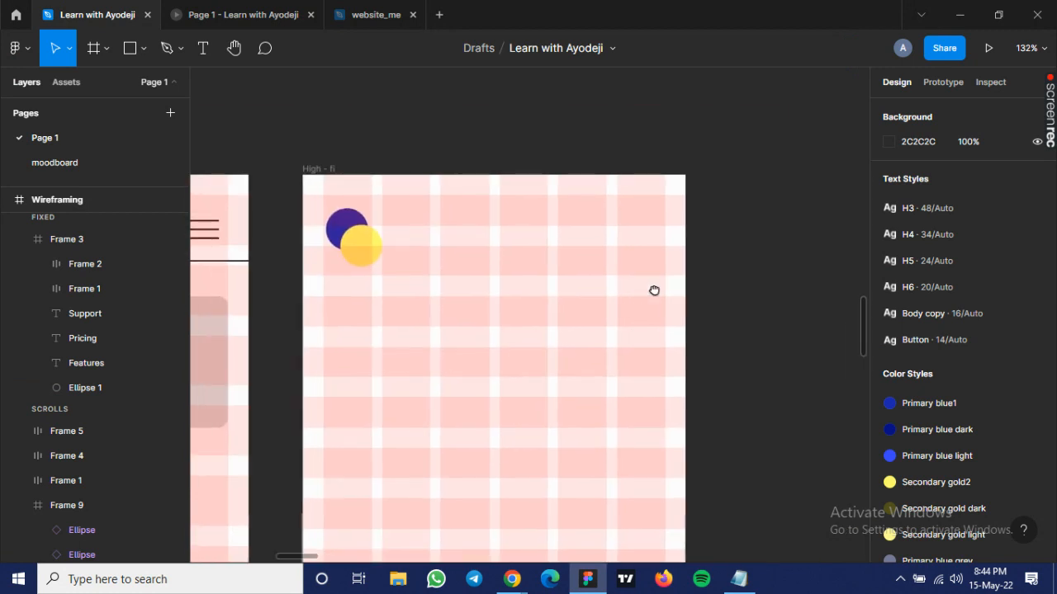
scroll(407, 239, up, 3)
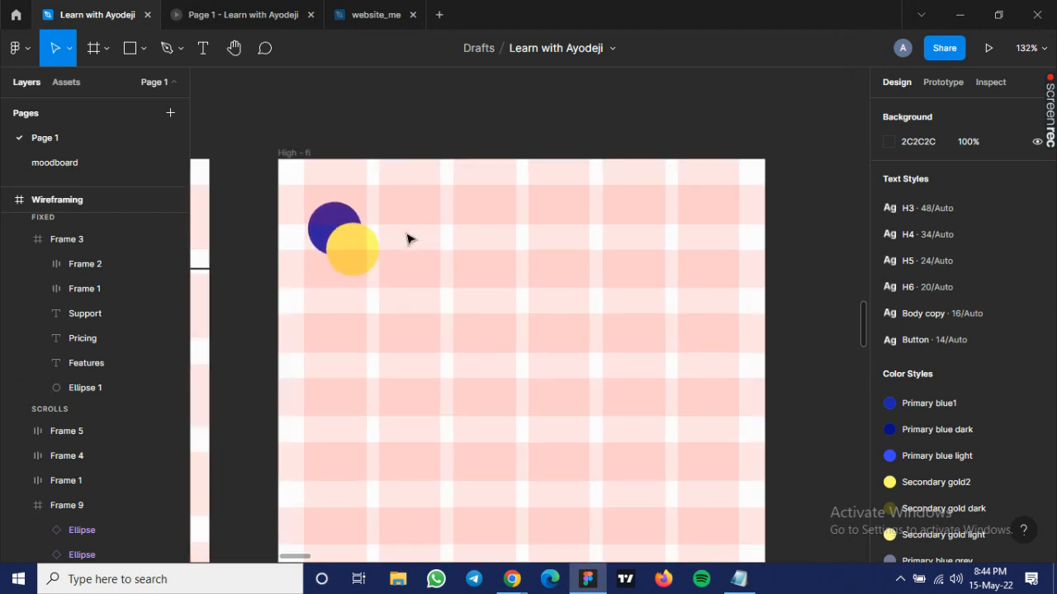
scroll(408, 239, up, 2)
scroll(408, 239, up, 1)
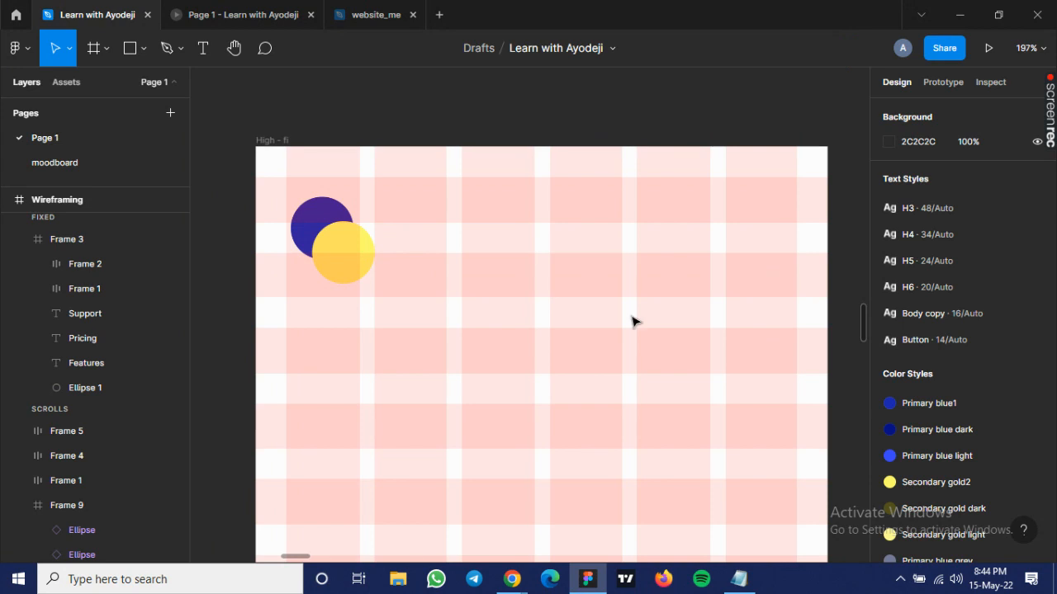
right_click(767, 192)
mouse_move(678, 446)
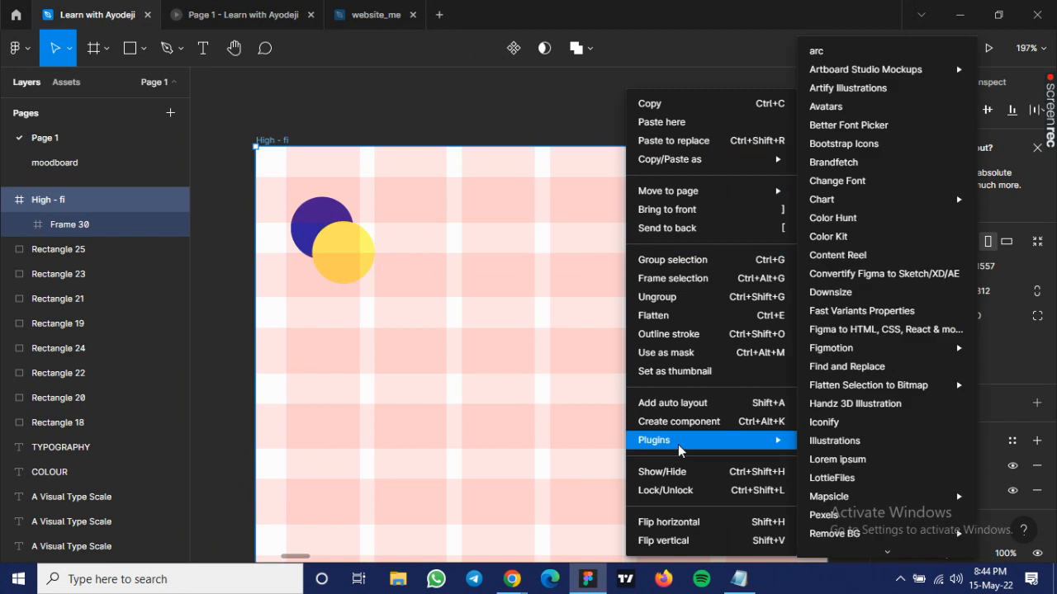
click(851, 424)
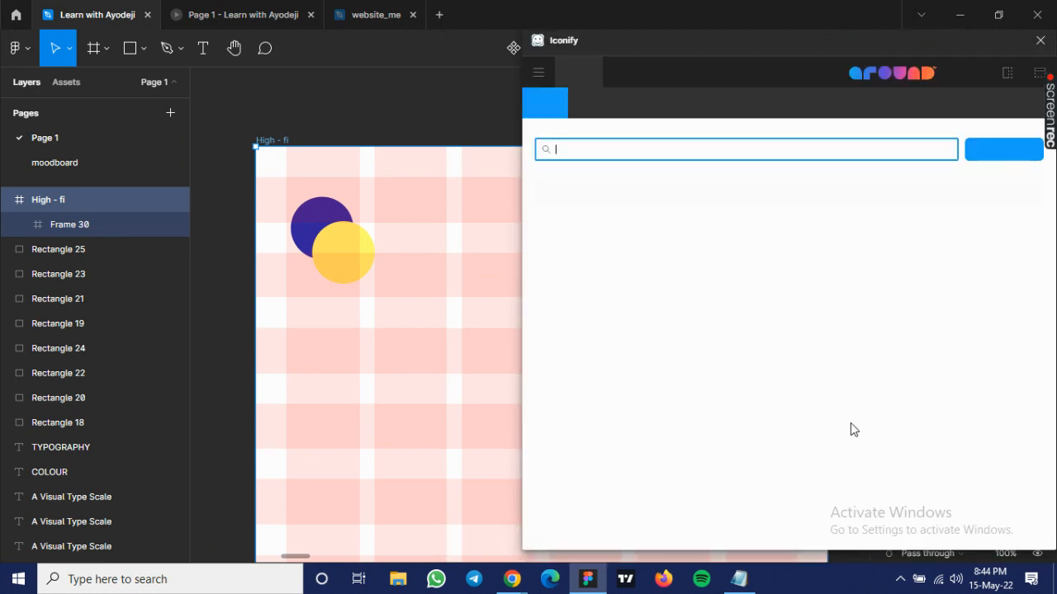
click(597, 151)
text(hamburger)
key(Return)
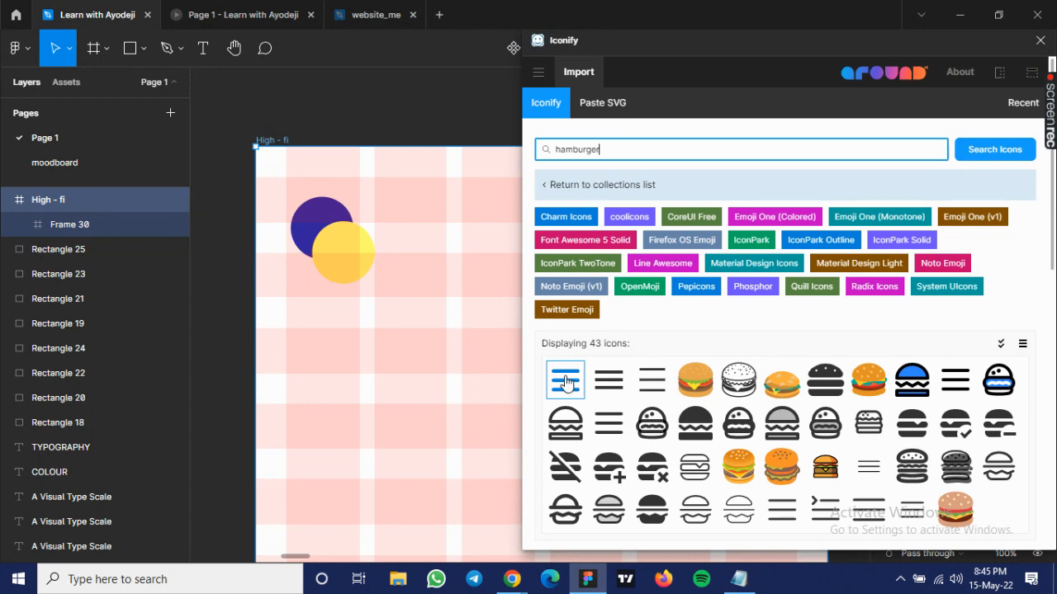
Insert the charm:menu-hamburger icon into the High - fi frame and close Iconify.
click(781, 424)
scroll(836, 449, down, 1)
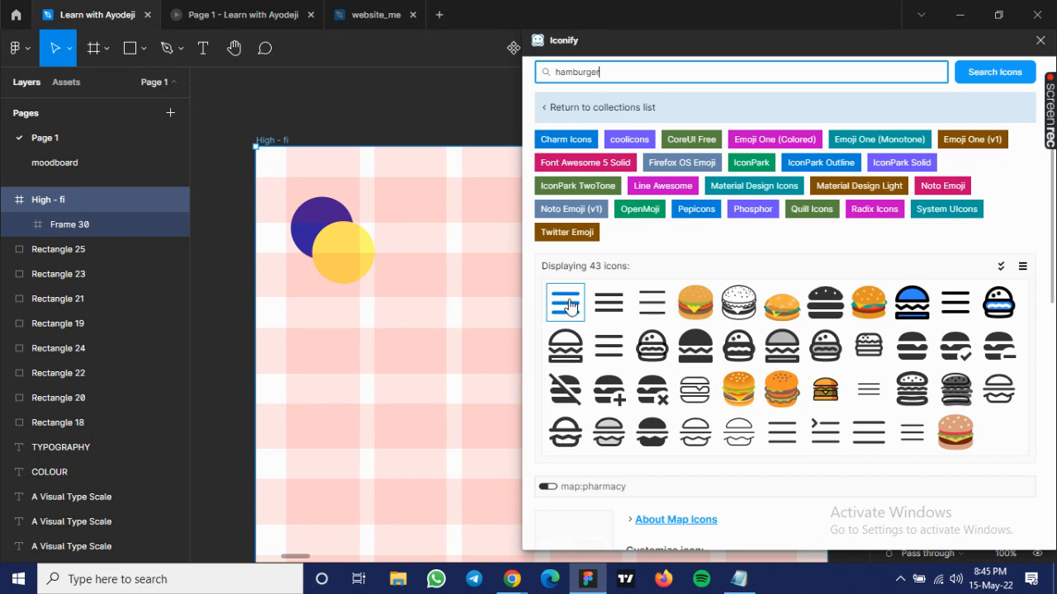
drag(569, 305, 441, 314)
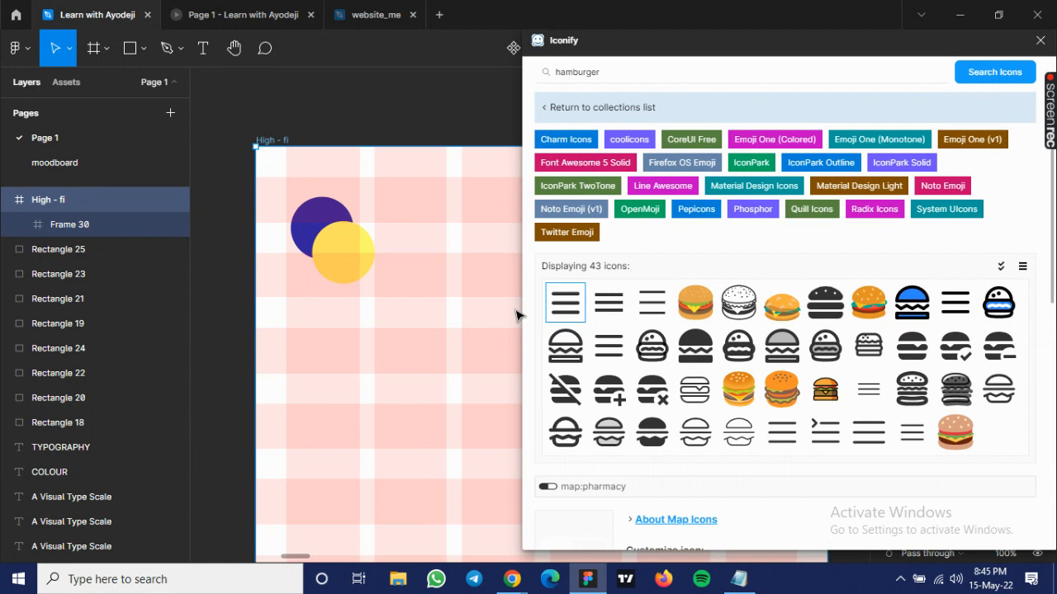
click(566, 303)
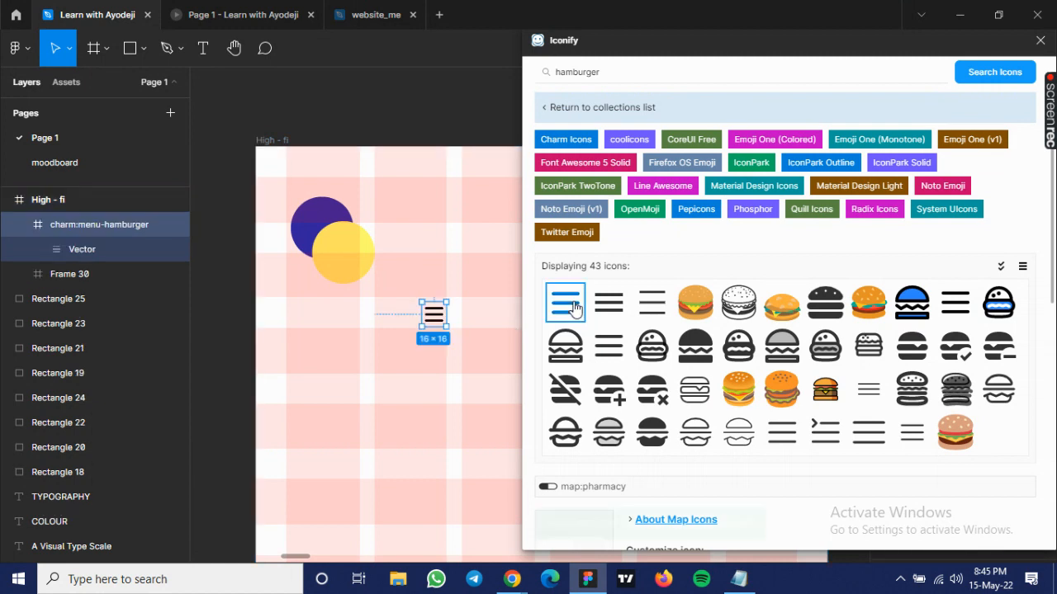
click(1040, 41)
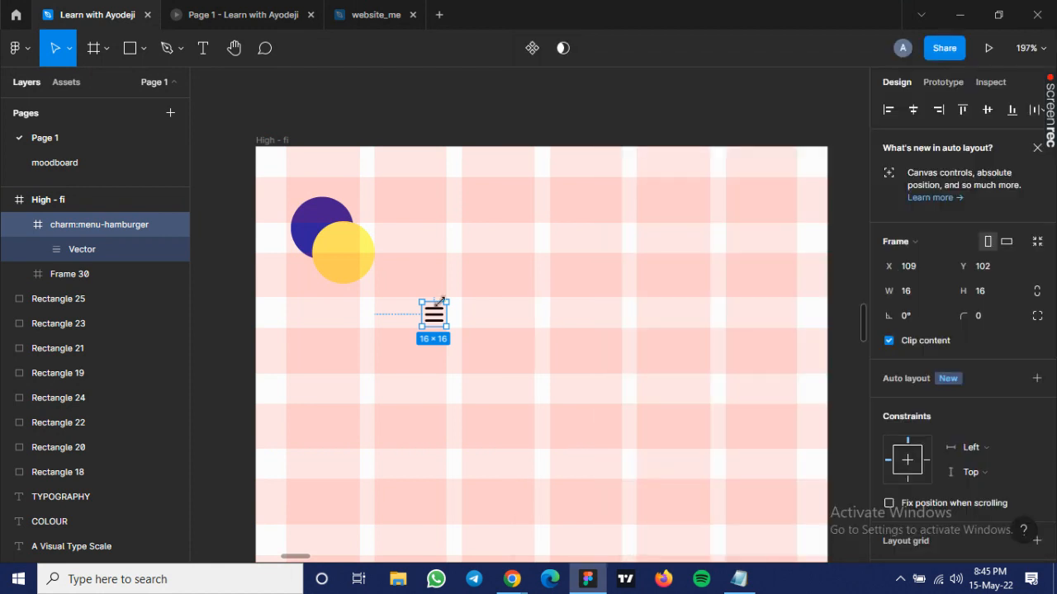
Move the hamburger icon to the right end of the High - fi header and enlarge it to 33 × 33 with the Scale tool.
drag(435, 323, 787, 247)
key(k)
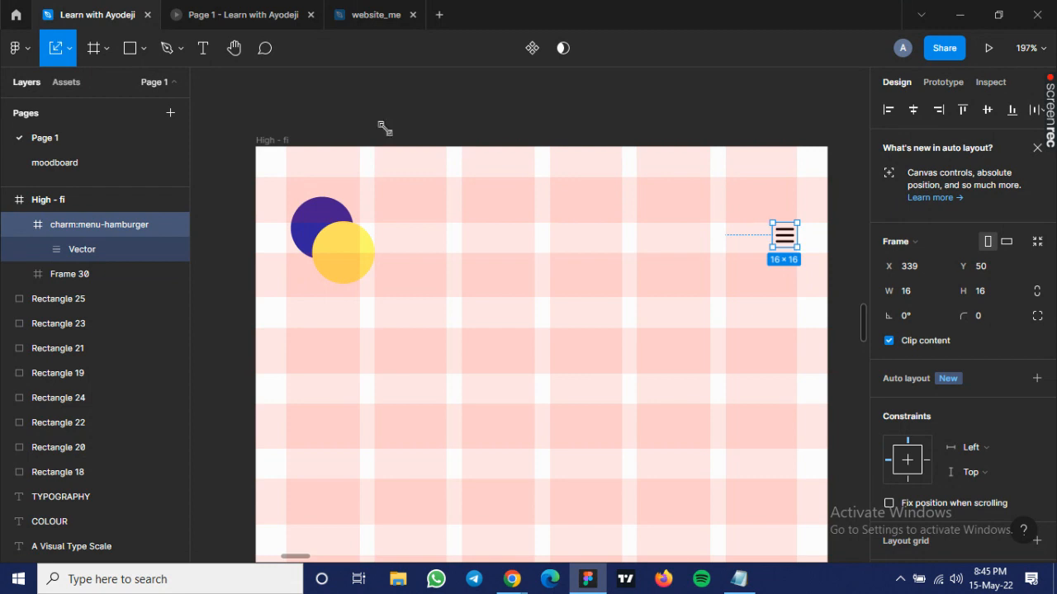
click(71, 53)
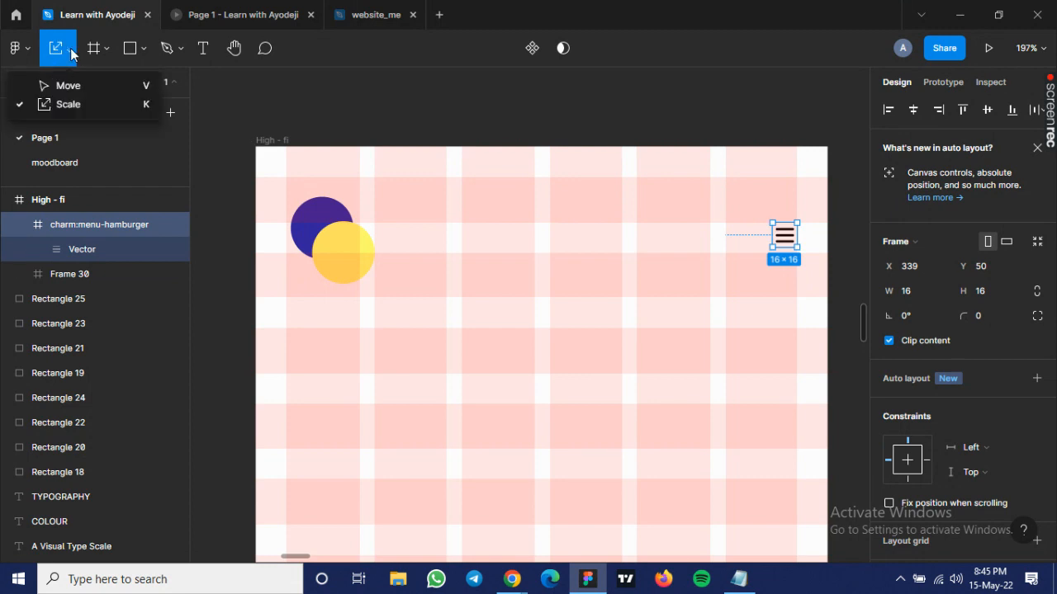
click(293, 122)
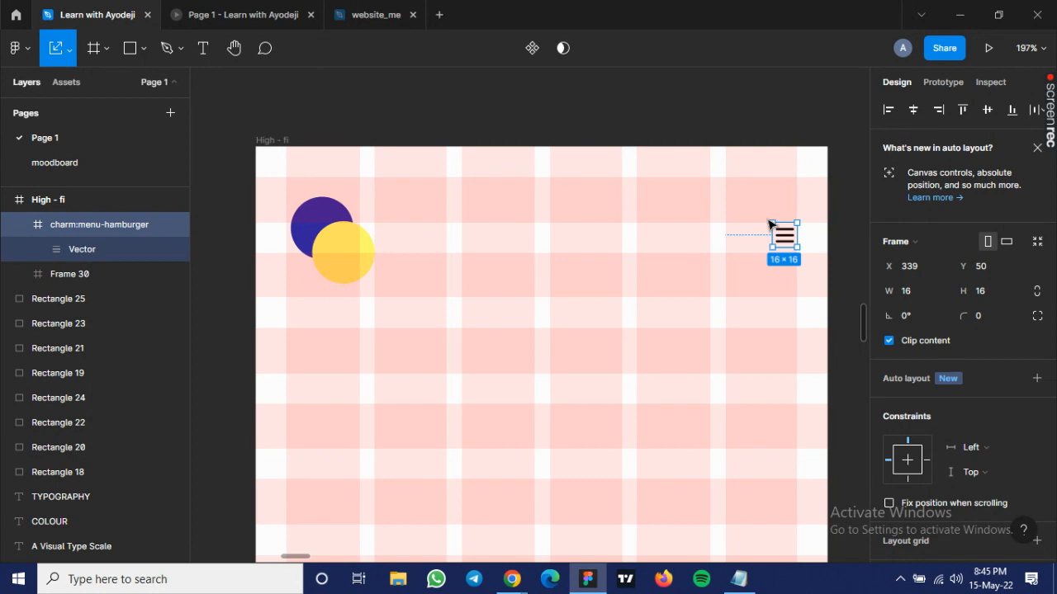
drag(767, 222, 752, 212)
drag(746, 221, 745, 222)
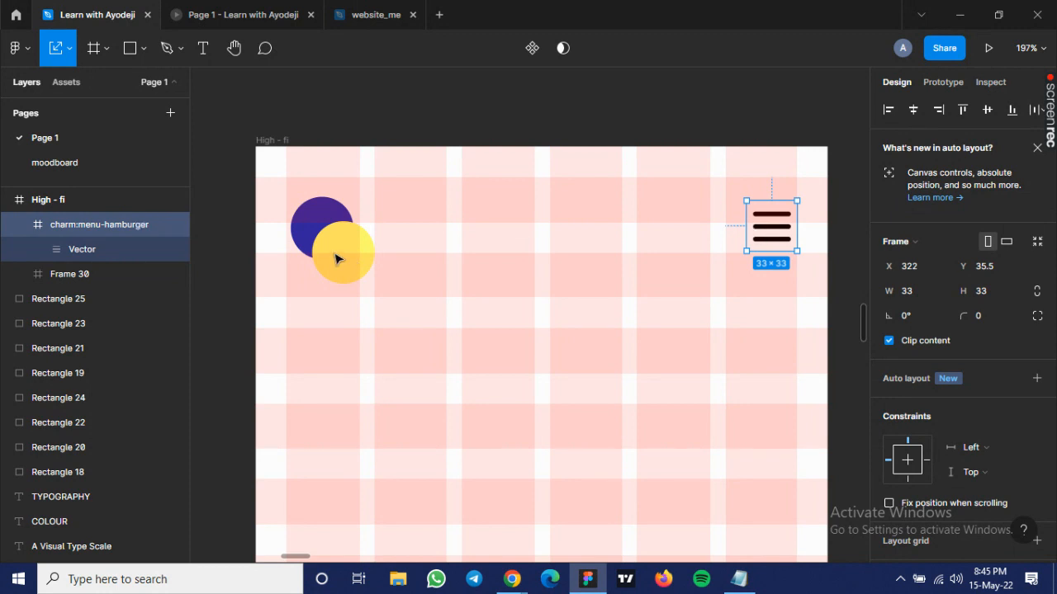
Align the vertical centers of the hamburger icon and the two-circle logo frame.
key(ctrl+a)
click(987, 110)
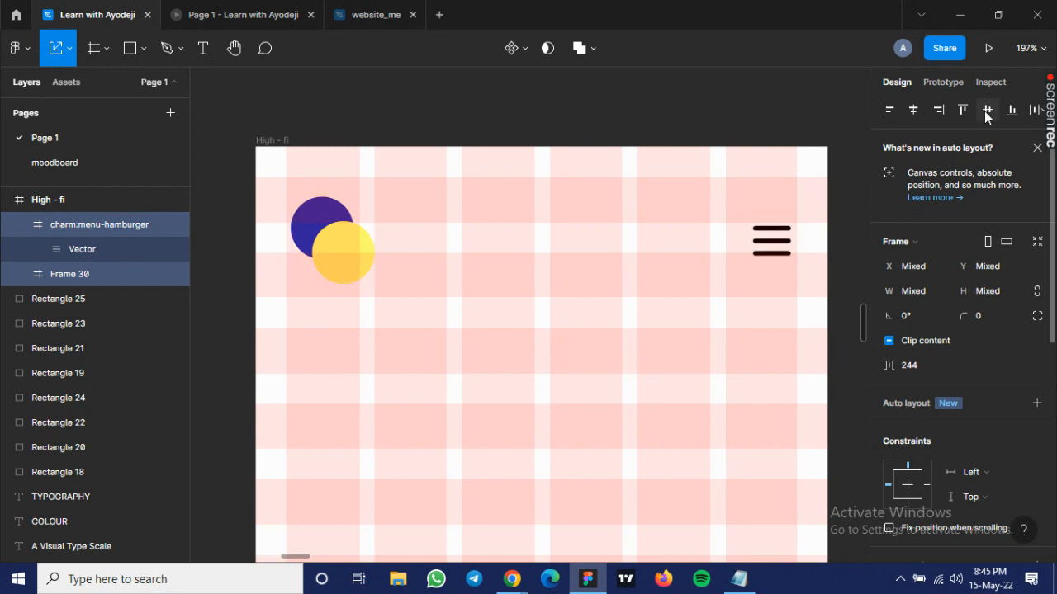
click(581, 272)
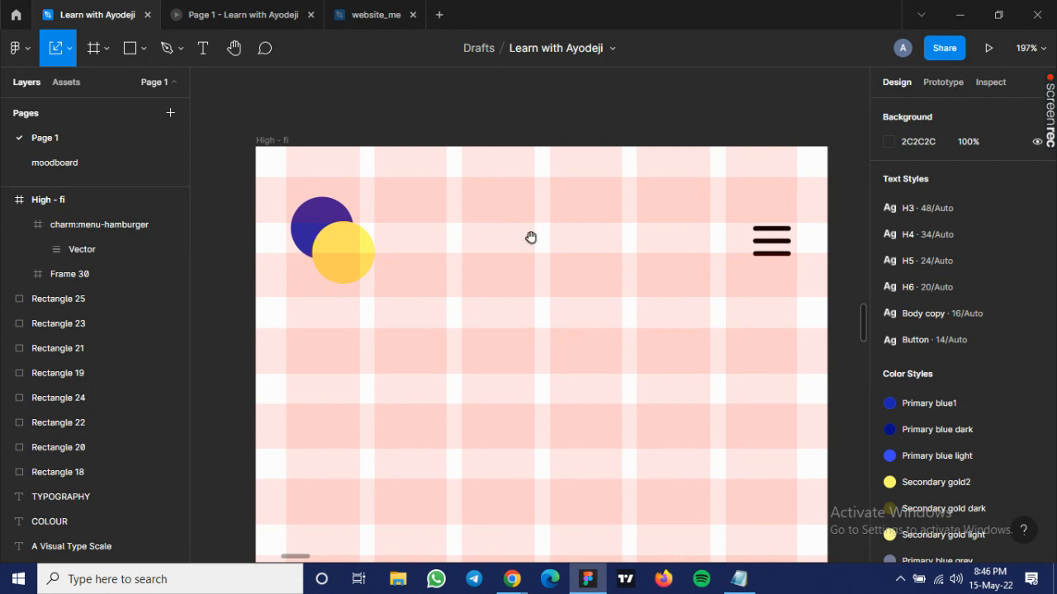
Consult the Login and Register buttons in the Low fi header, and hide the layout grids.
scroll(808, 322, left, 5)
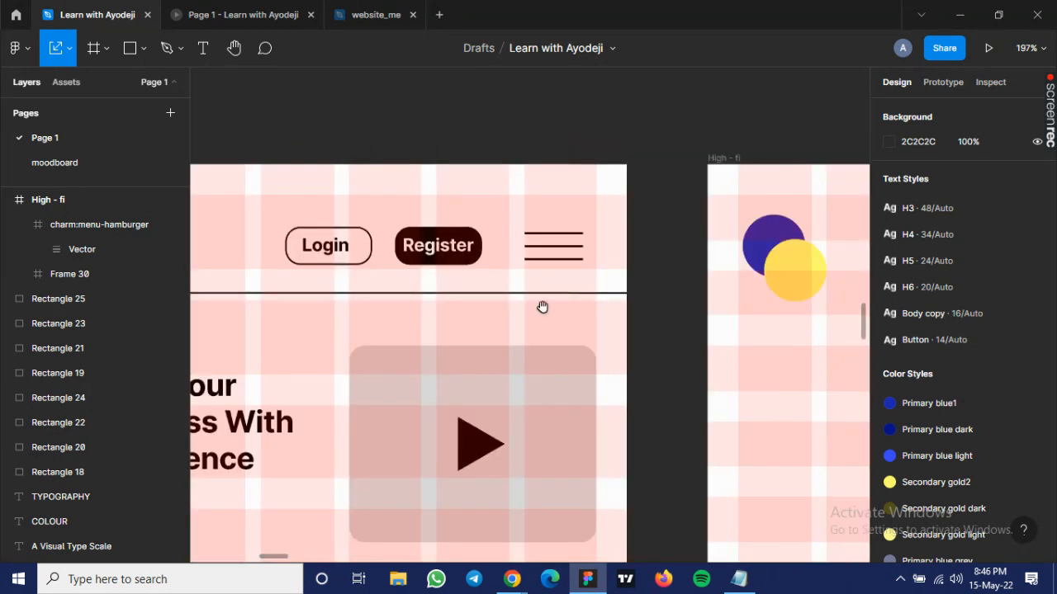
drag(543, 307, 681, 292)
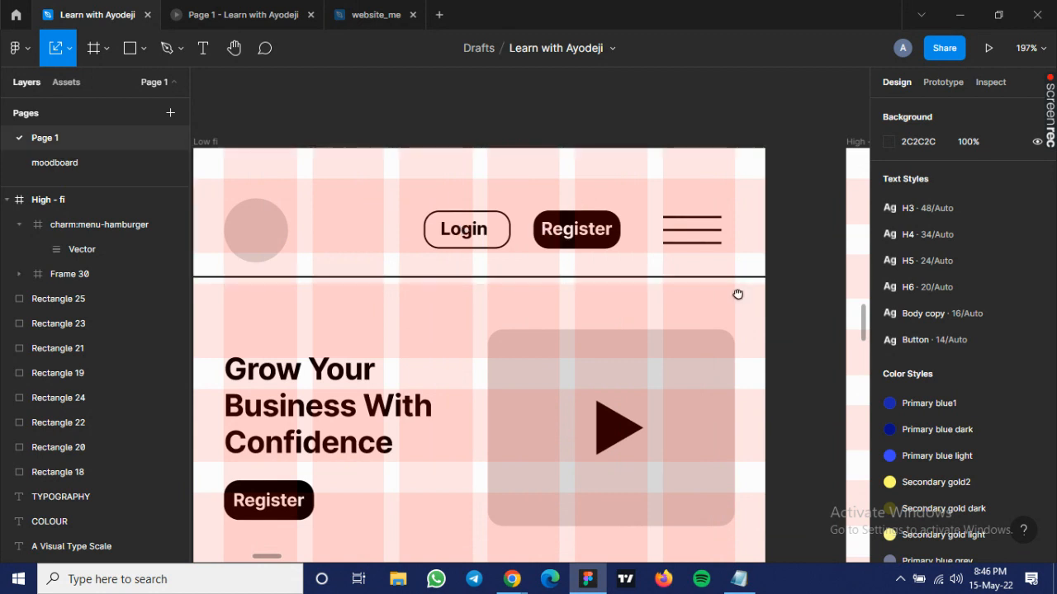
scroll(766, 297, right, 10)
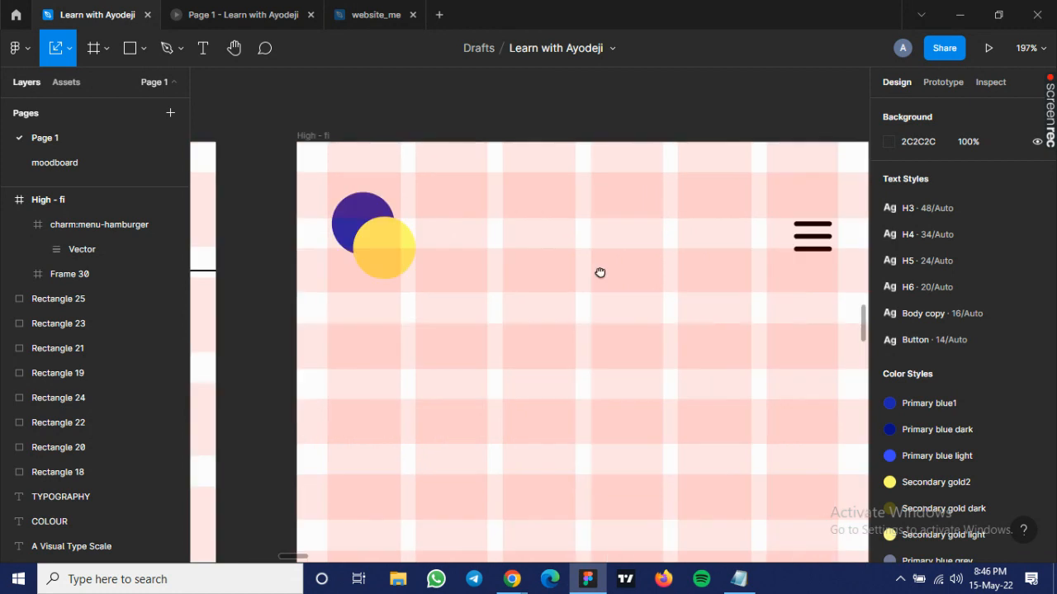
scroll(652, 279, right, 1)
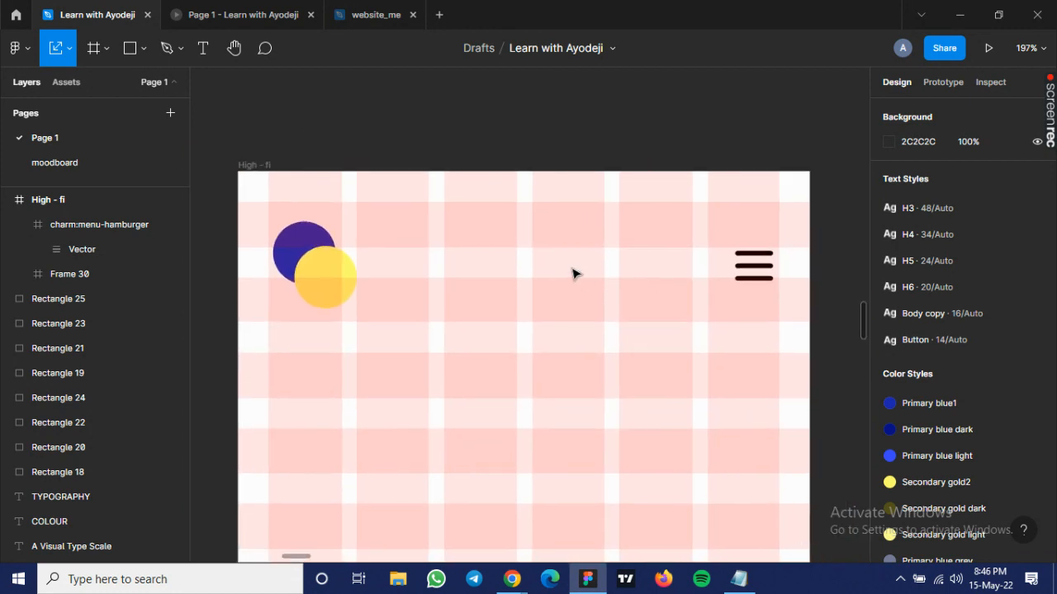
key(ctrl+shift+4)
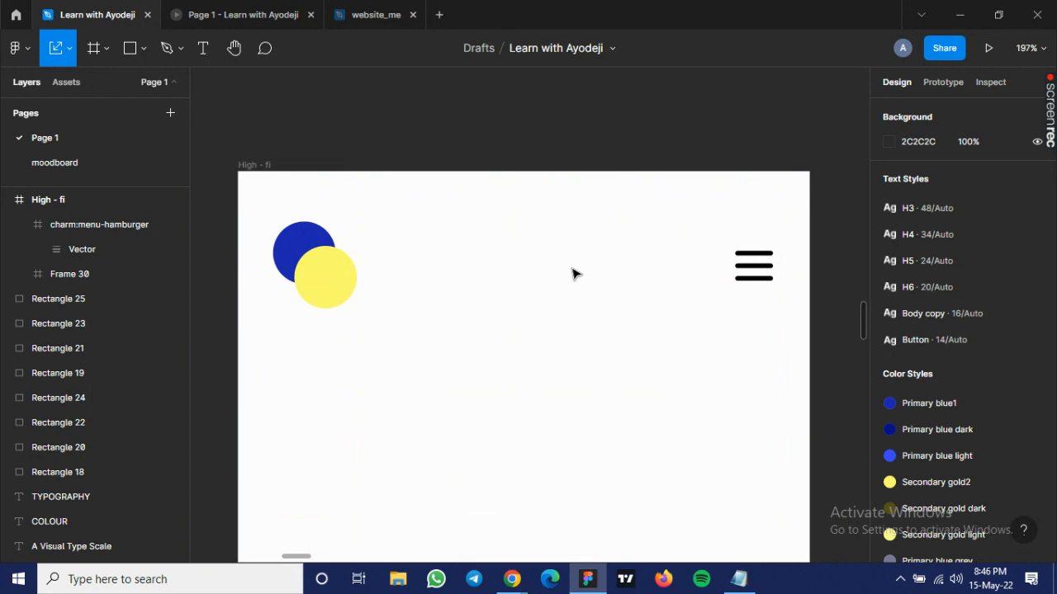
Add the text "Register" to the High - fi header, between the two-circle logo and the hamburger icon.
key(t)
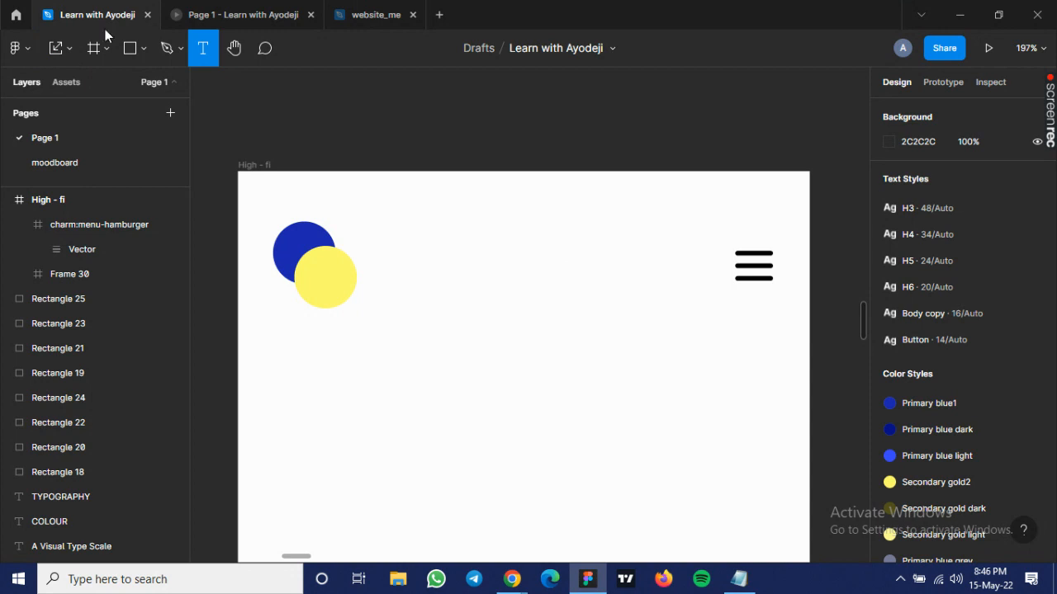
click(587, 266)
text(R)
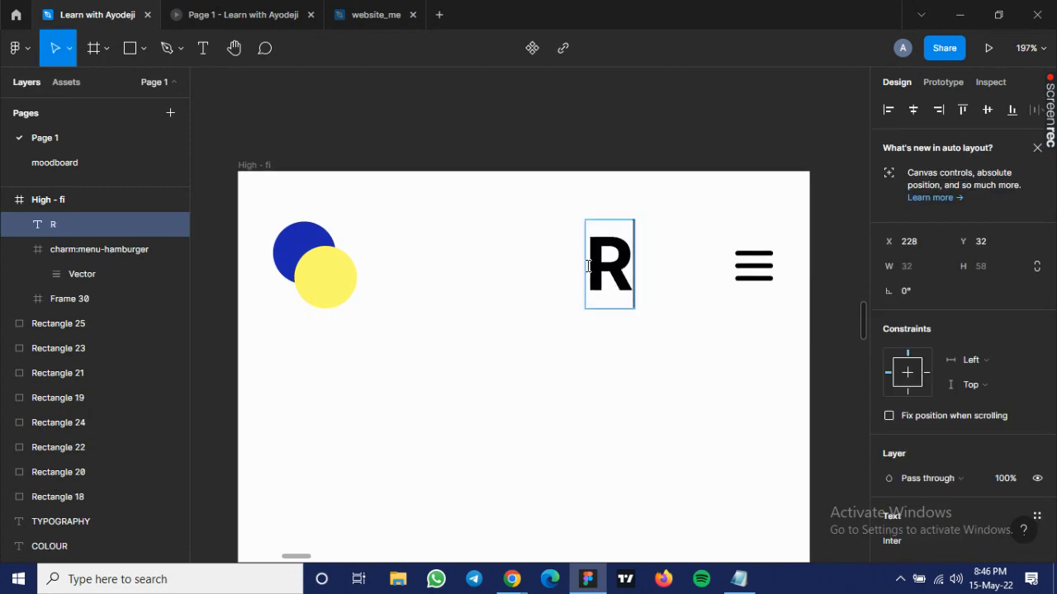
key(Escape)
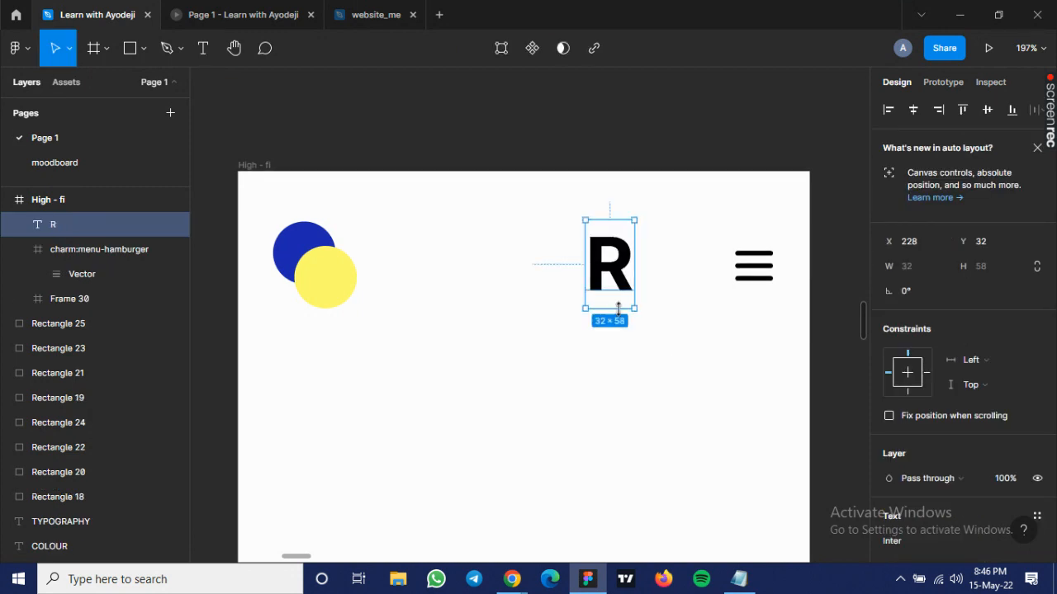
double_click(626, 264)
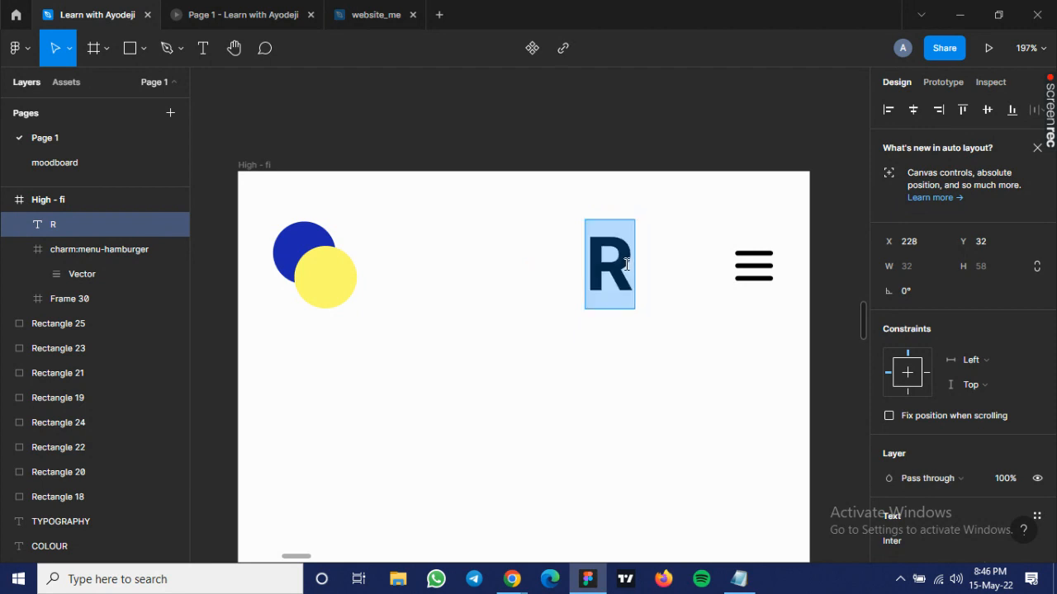
key(Right)
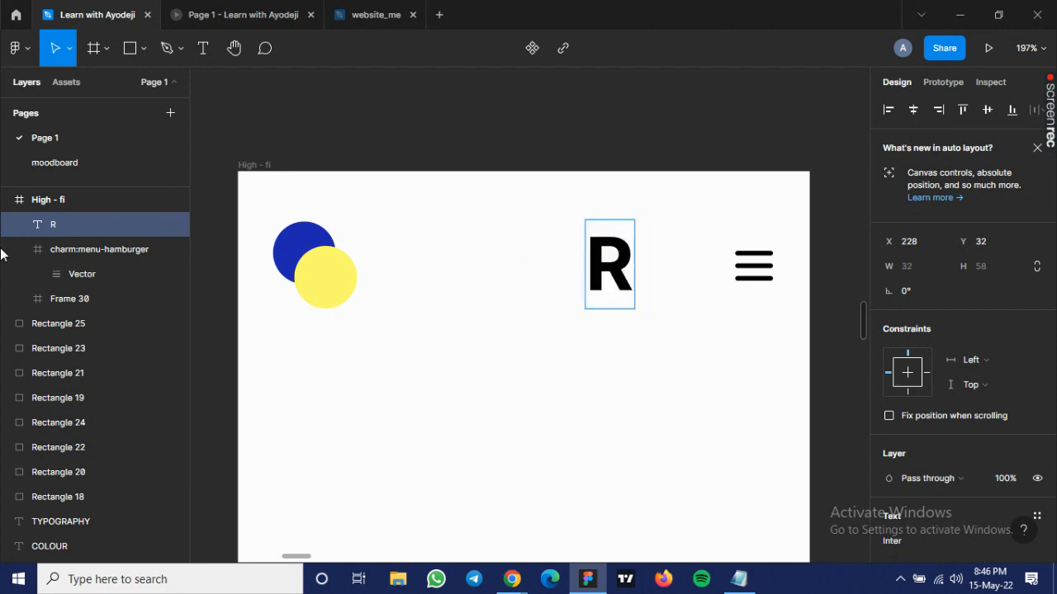
text(e)
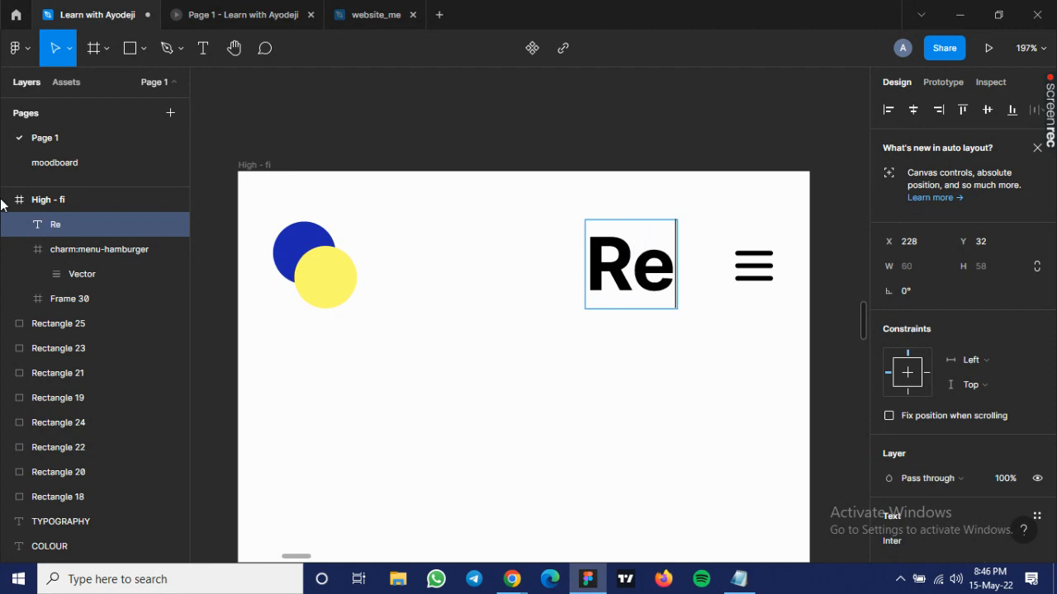
text(gister)
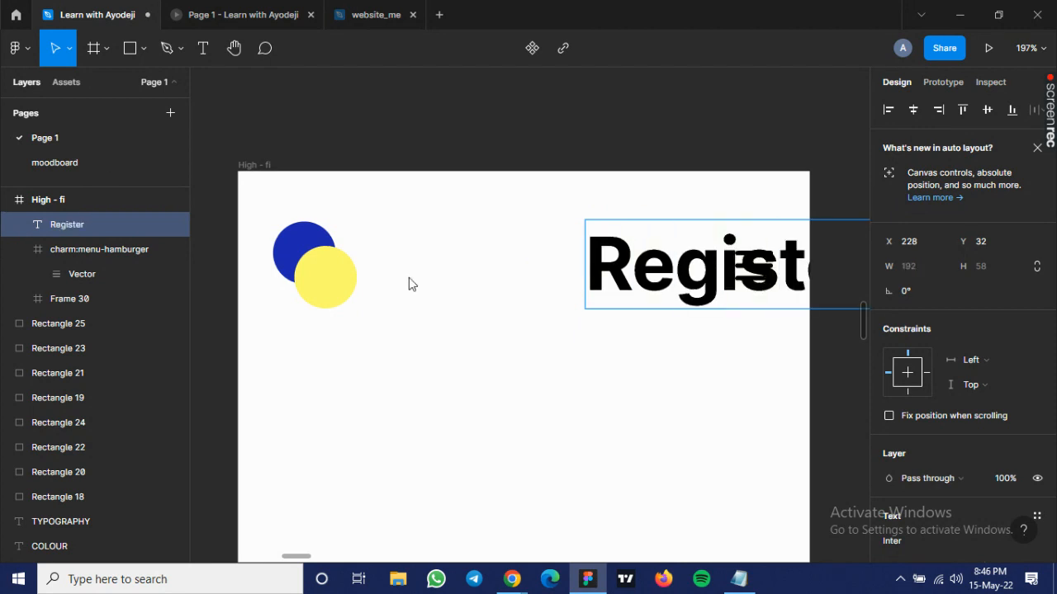
key(Escape)
Shift the Register text toward the logo and apply the Button 14/Auto text style to it.
drag(624, 282, 486, 276)
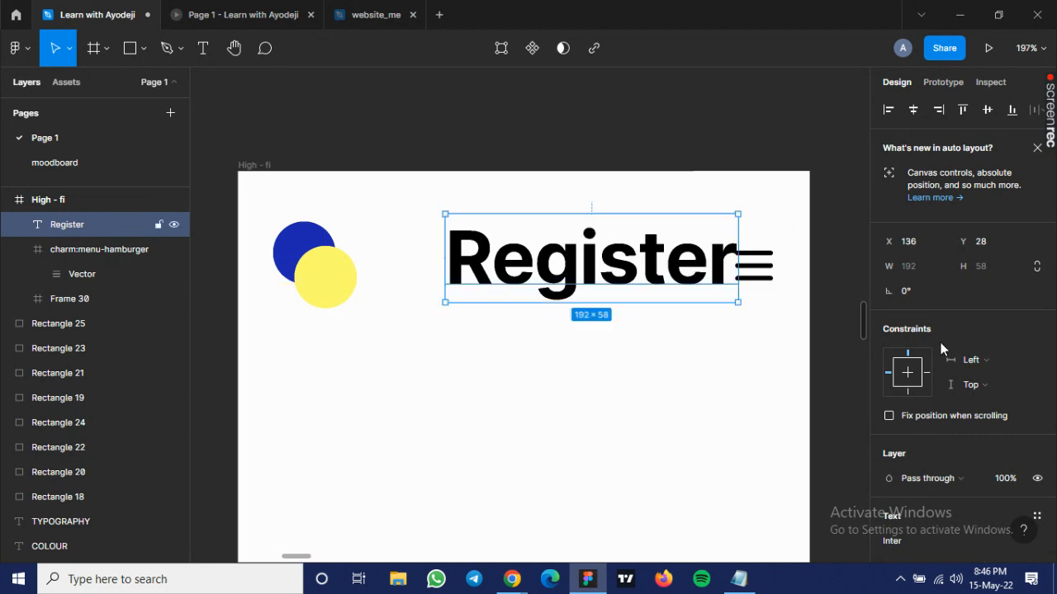
scroll(944, 345, down, 4)
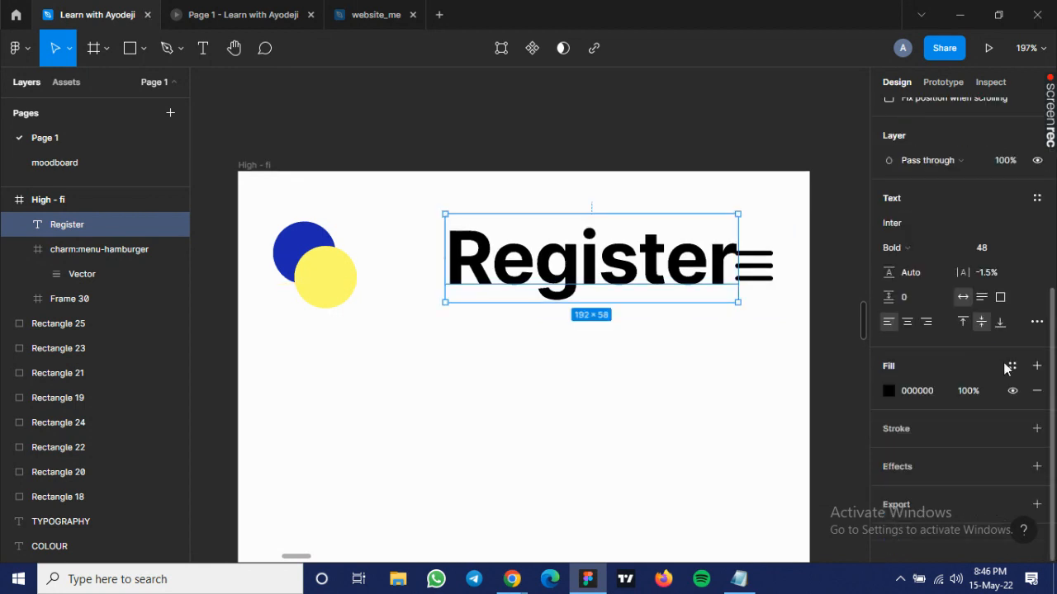
click(1037, 199)
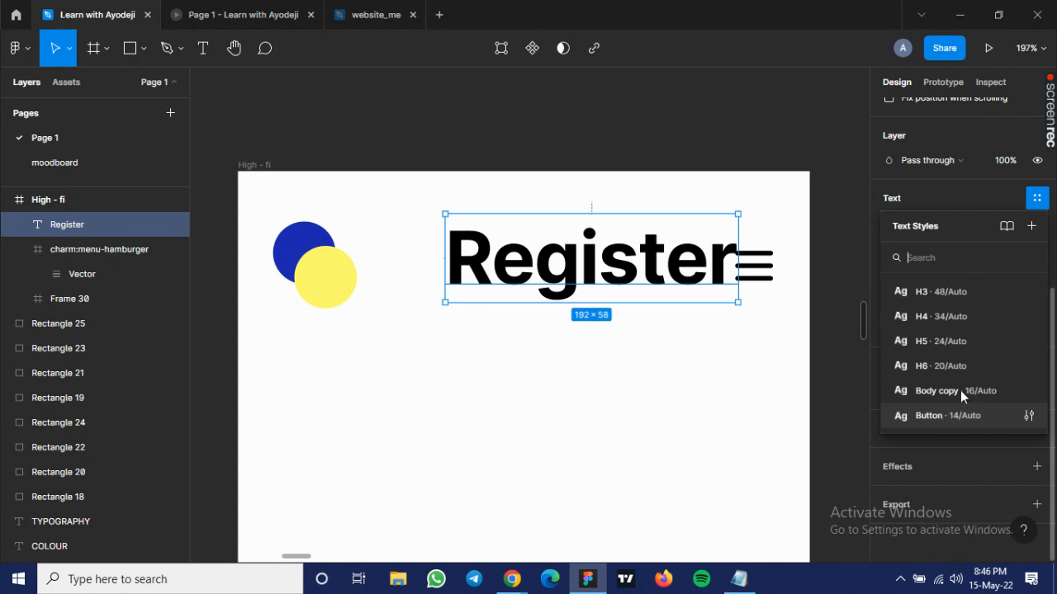
click(958, 412)
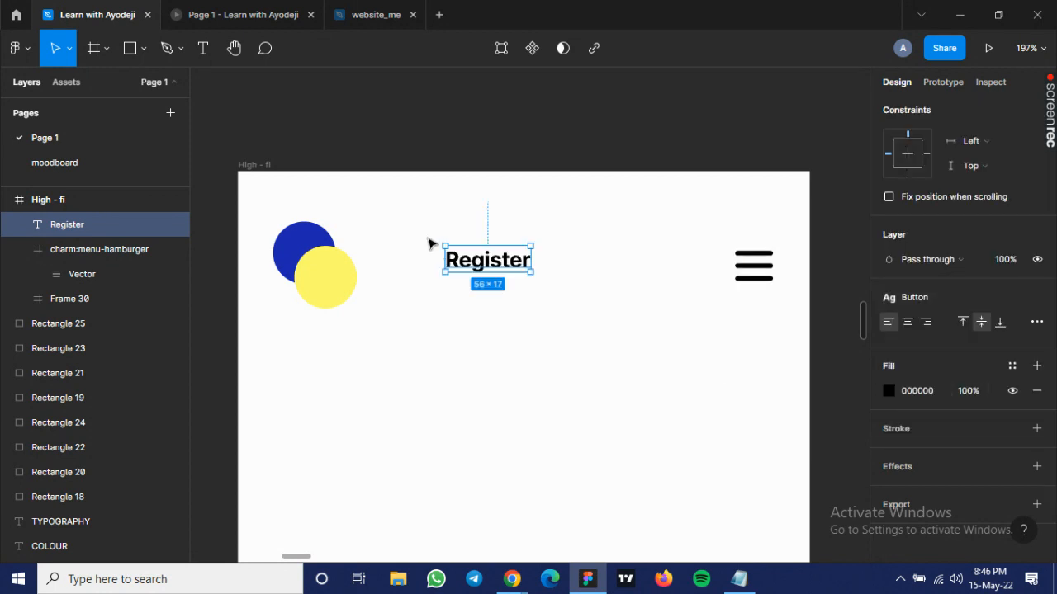
Place the Register text just left of the hamburger icon and wrap it in an auto layout frame.
drag(490, 264, 667, 270)
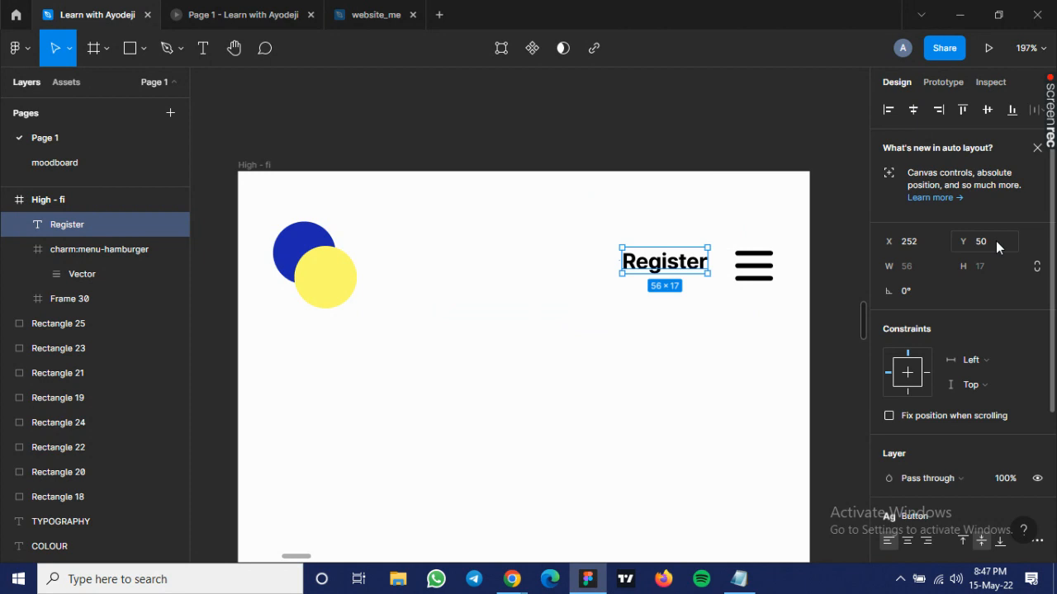
key(shift+a)
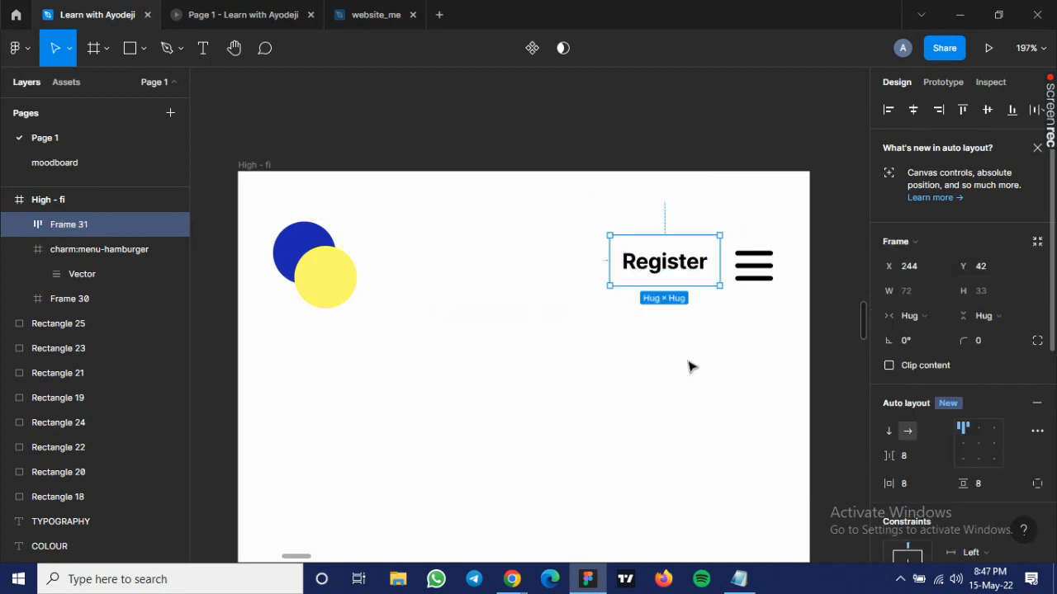
Switch to Adobe Color's contrast checker in Chrome, review the blue-on-yellow contrast ratio and text previews, and return to Figma.
mouse_move(512, 578)
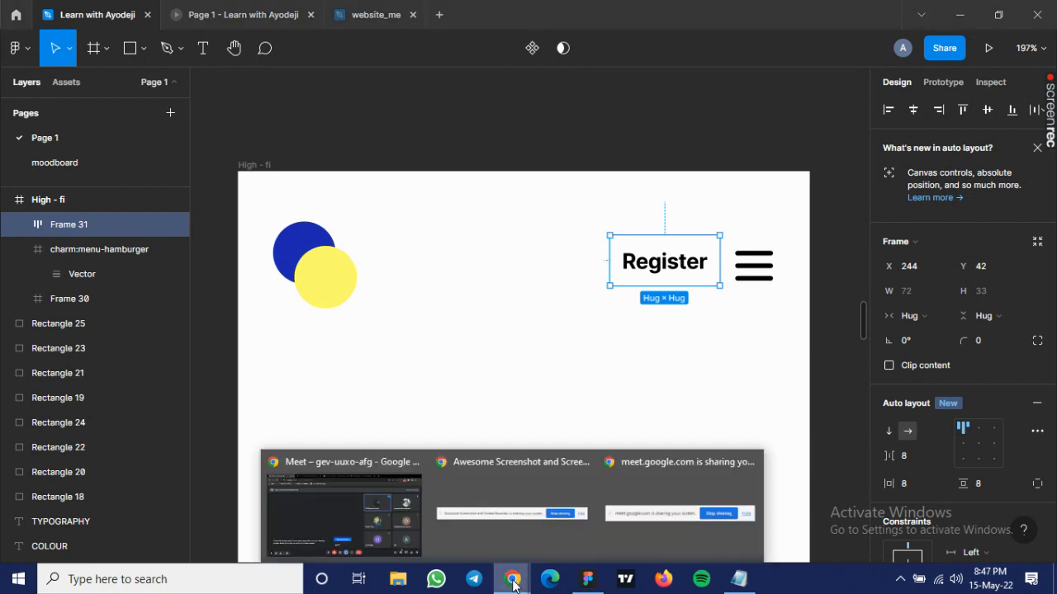
click(342, 505)
click(263, 17)
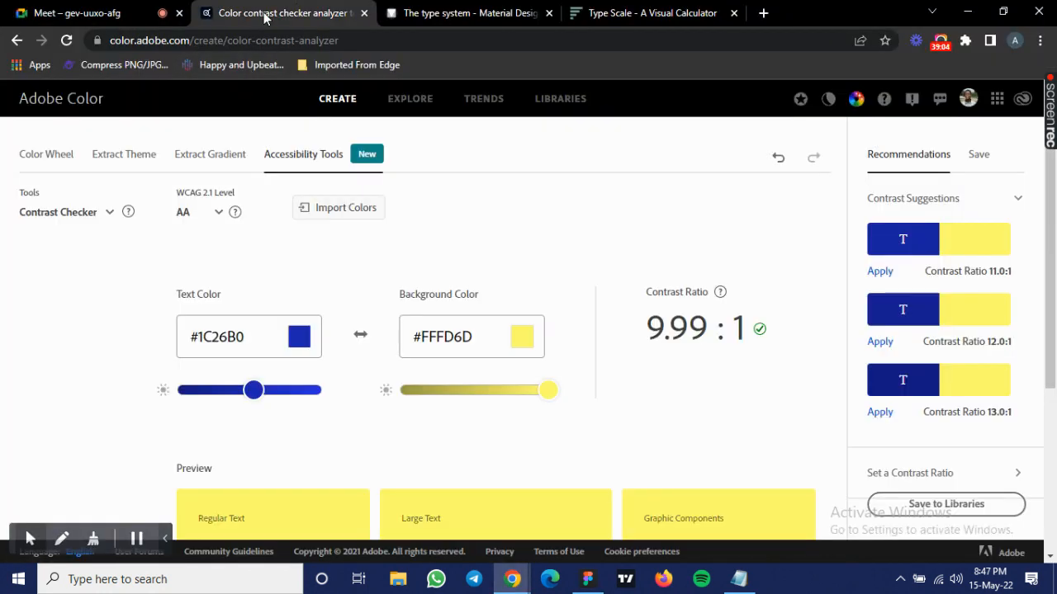
key(ctrl+a)
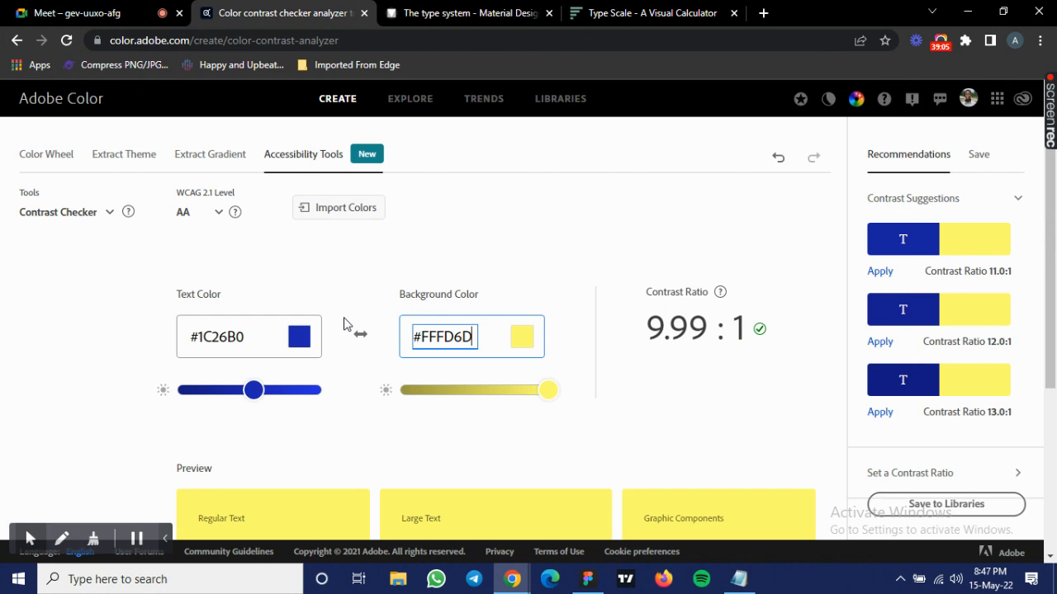
scroll(344, 323, down, 1)
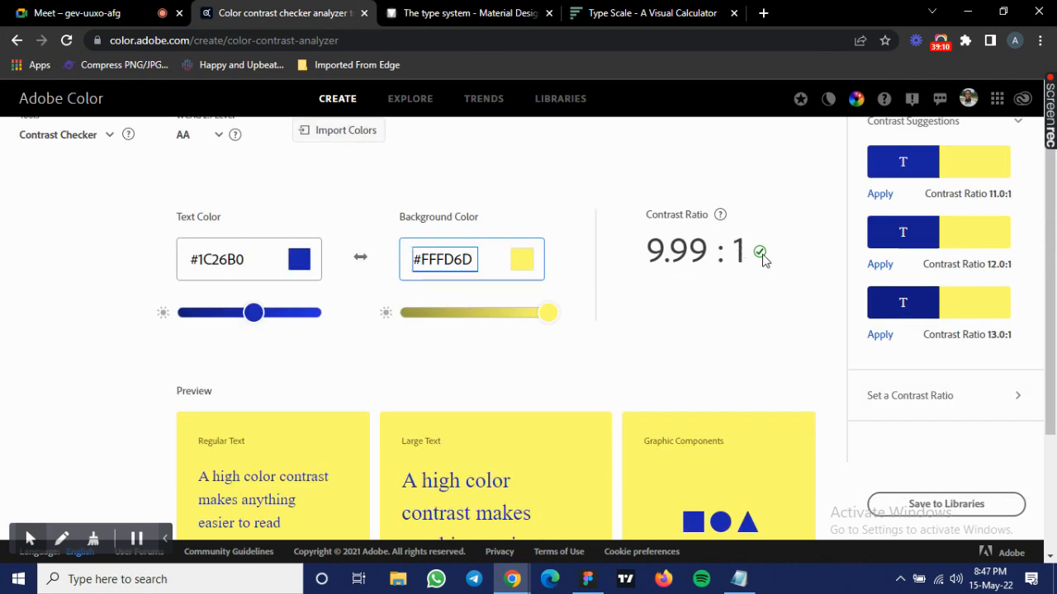
scroll(365, 330, down, 1)
scroll(364, 330, up, 1)
click(587, 580)
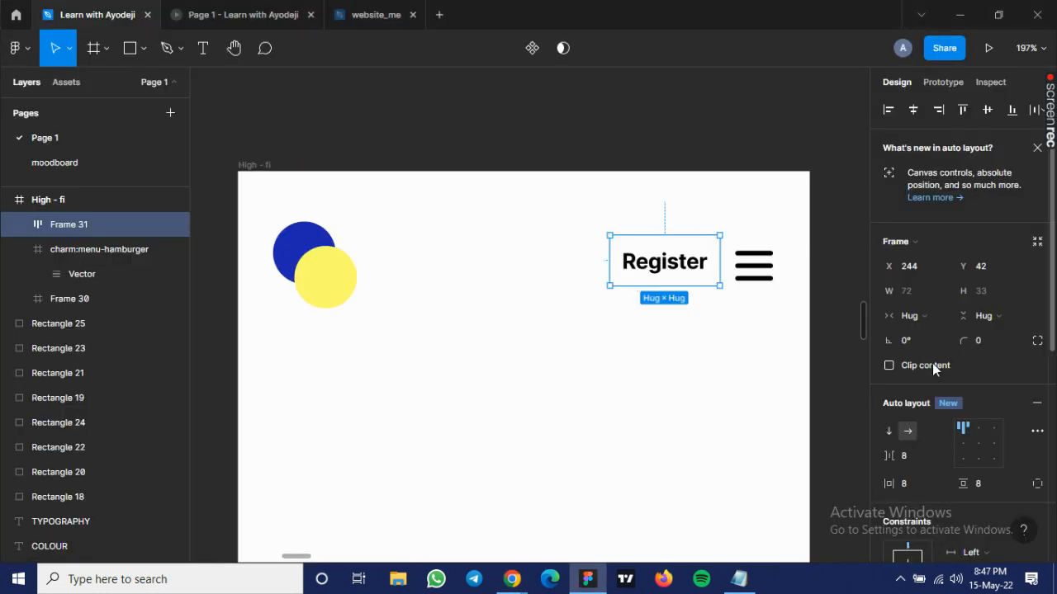
Fill the Register button's auto layout frame with the Secondary gold2 color style.
scroll(933, 364, down, 3)
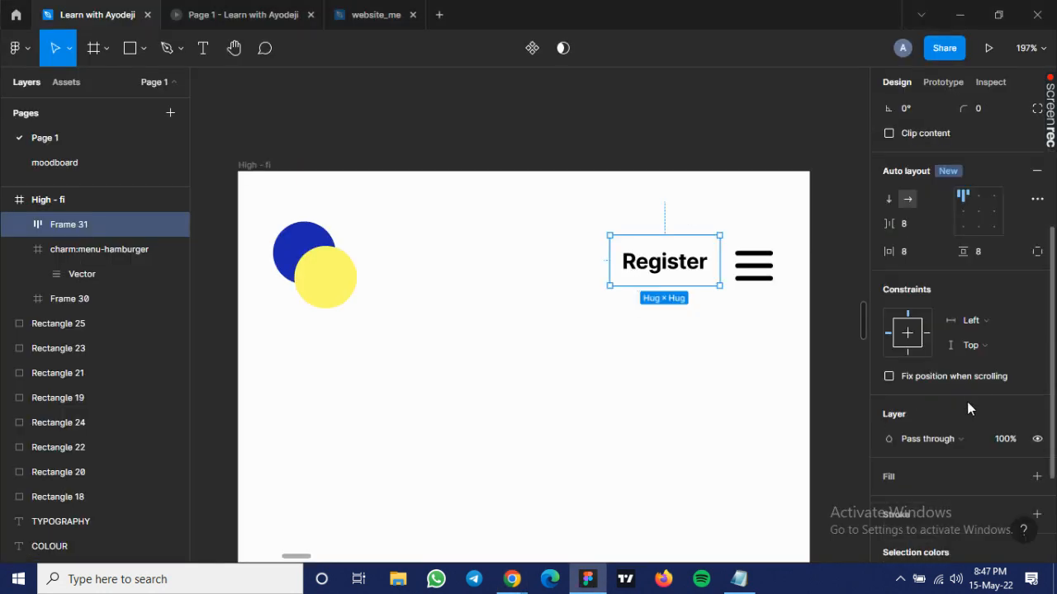
scroll(972, 415, down, 1)
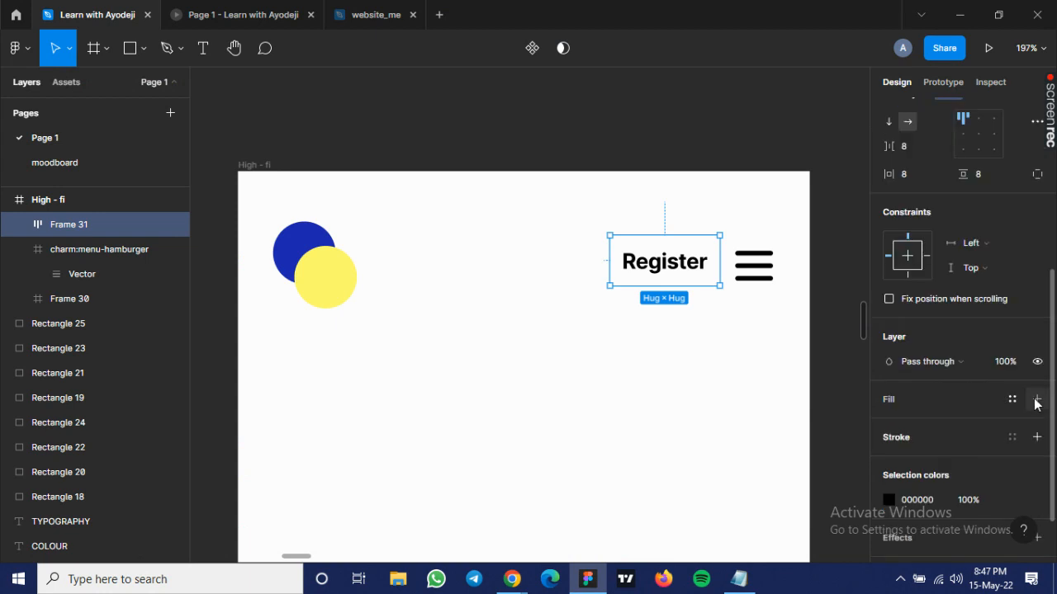
click(1037, 399)
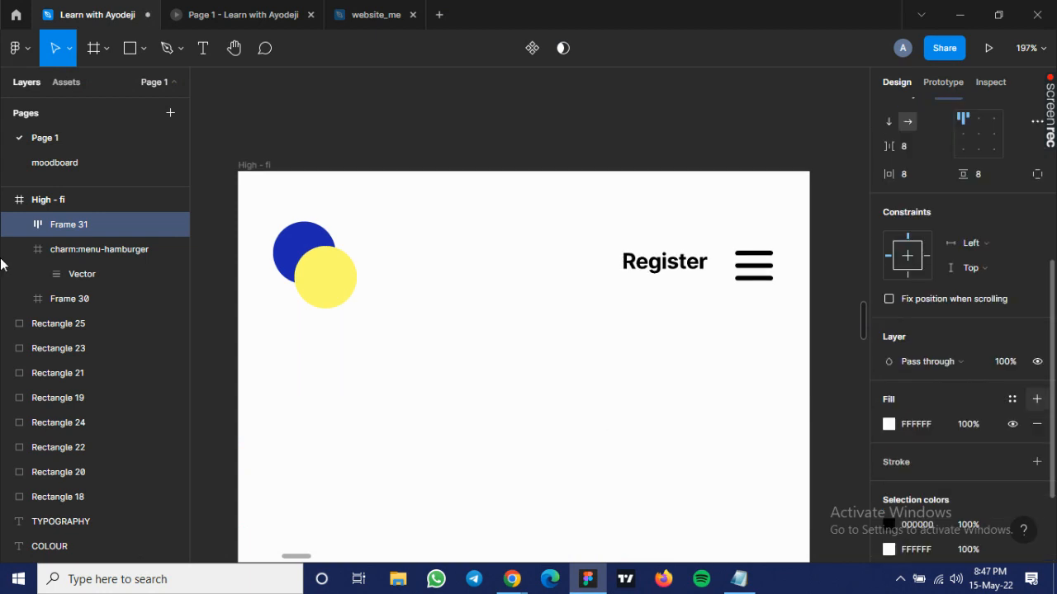
click(1012, 401)
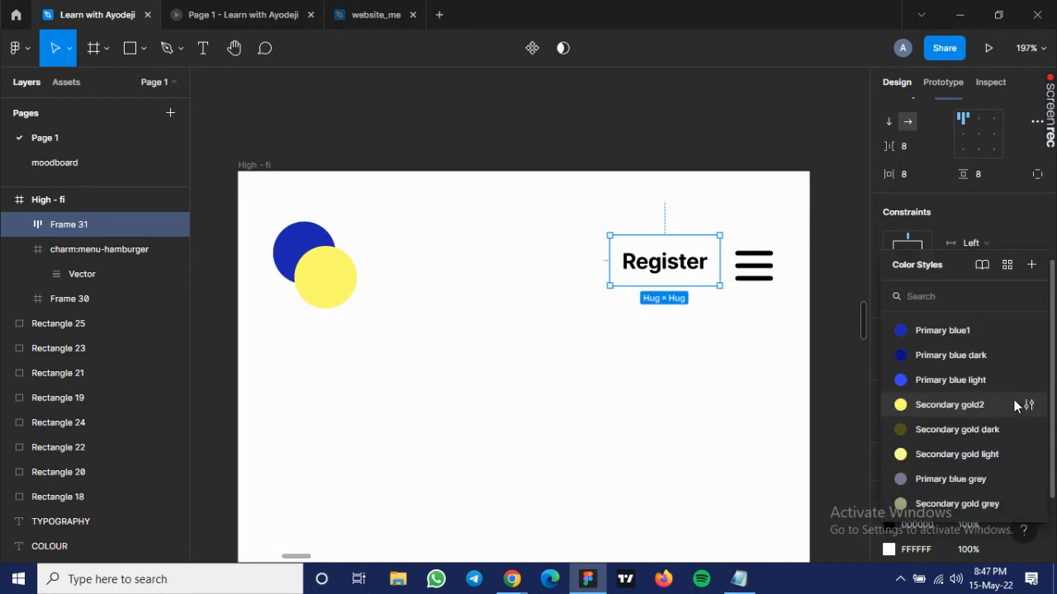
click(995, 403)
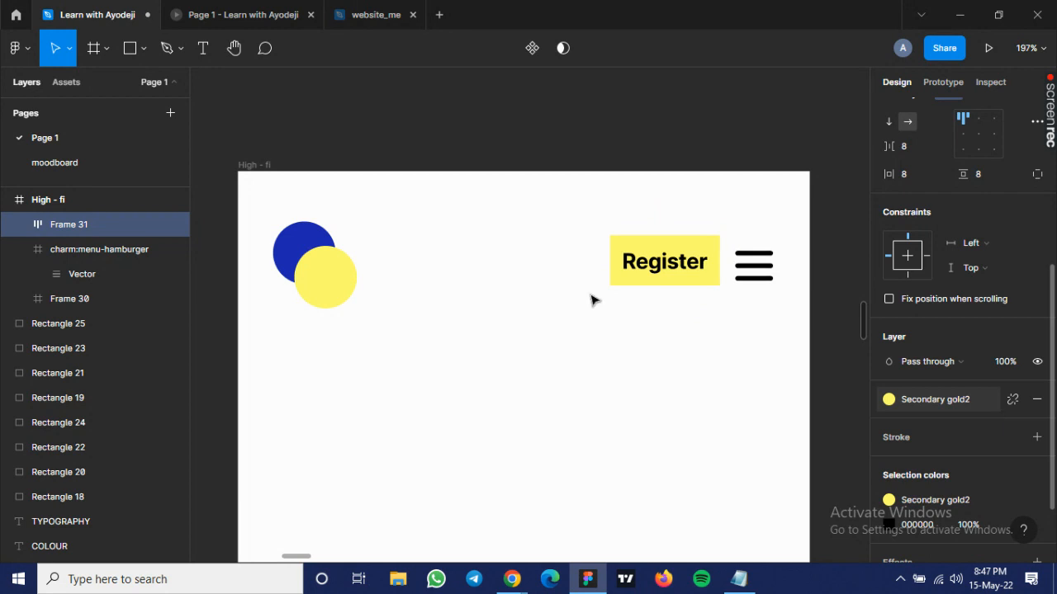
Color the Register button's text with the Primary blue dark style after trying Primary blue1.
double_click(678, 266)
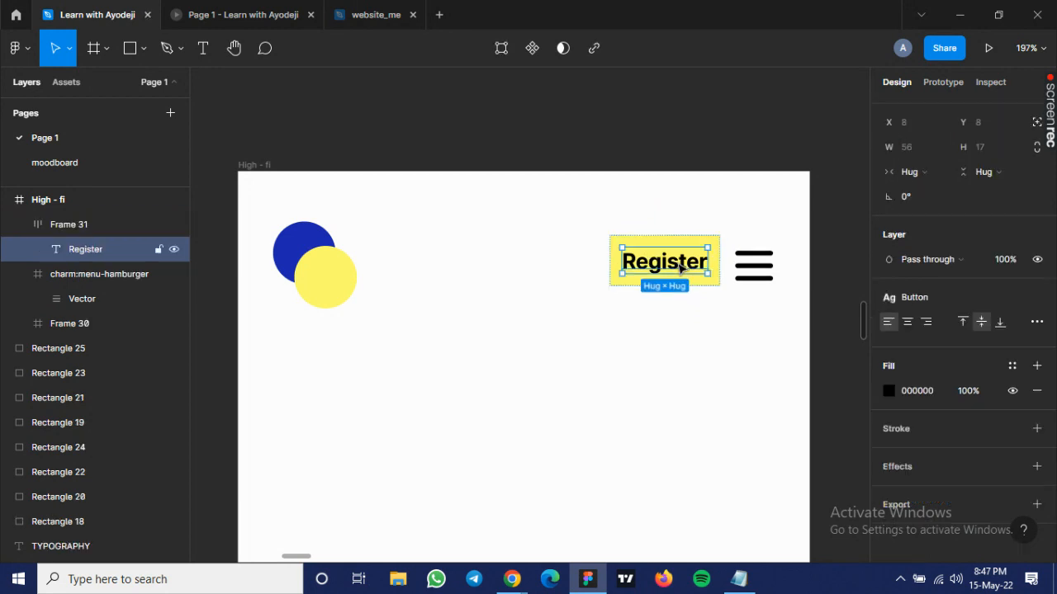
click(1011, 367)
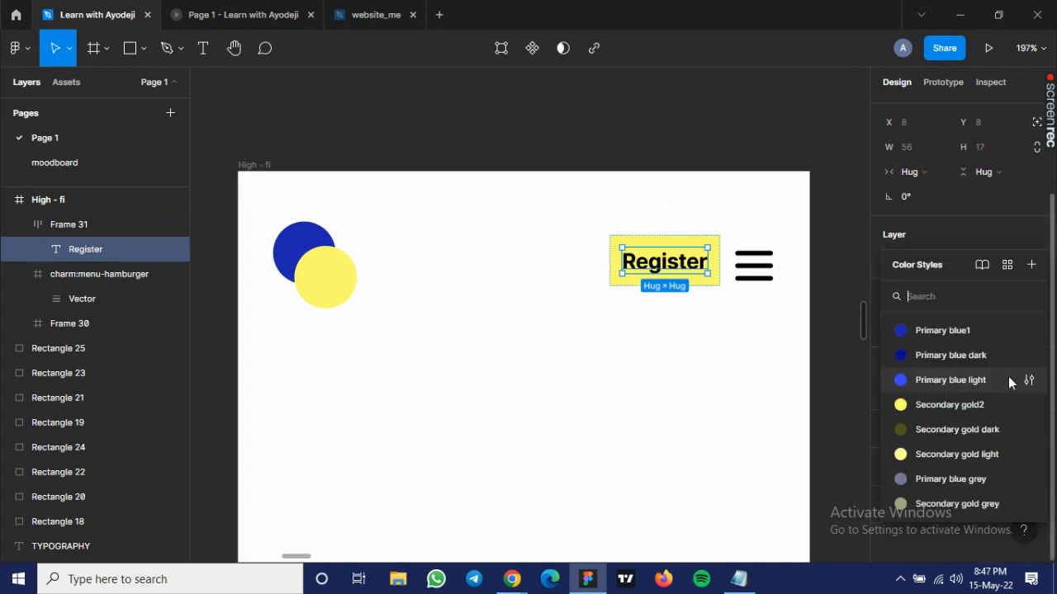
click(980, 329)
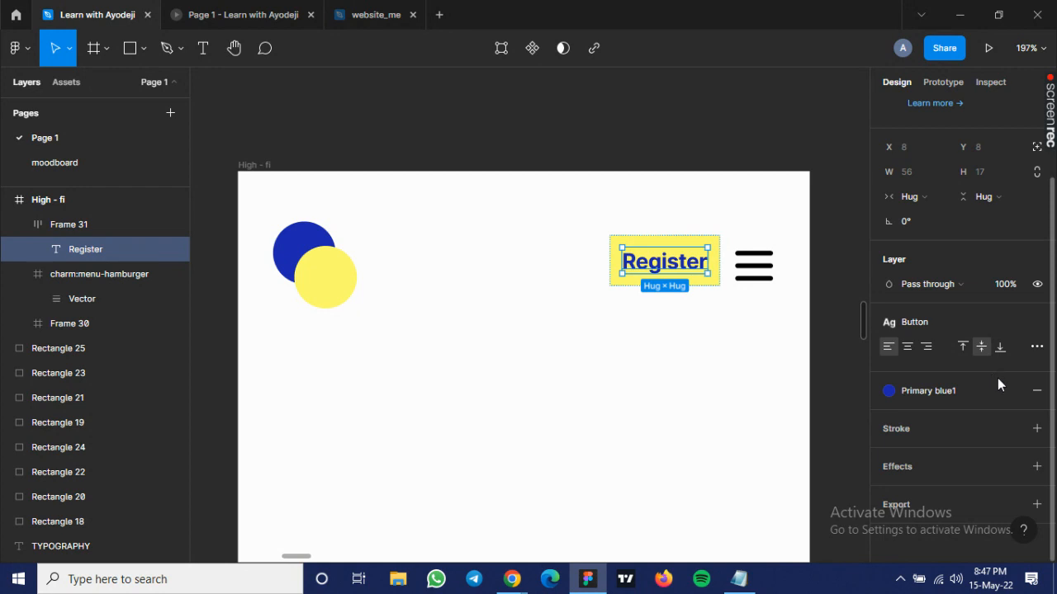
click(940, 388)
click(935, 363)
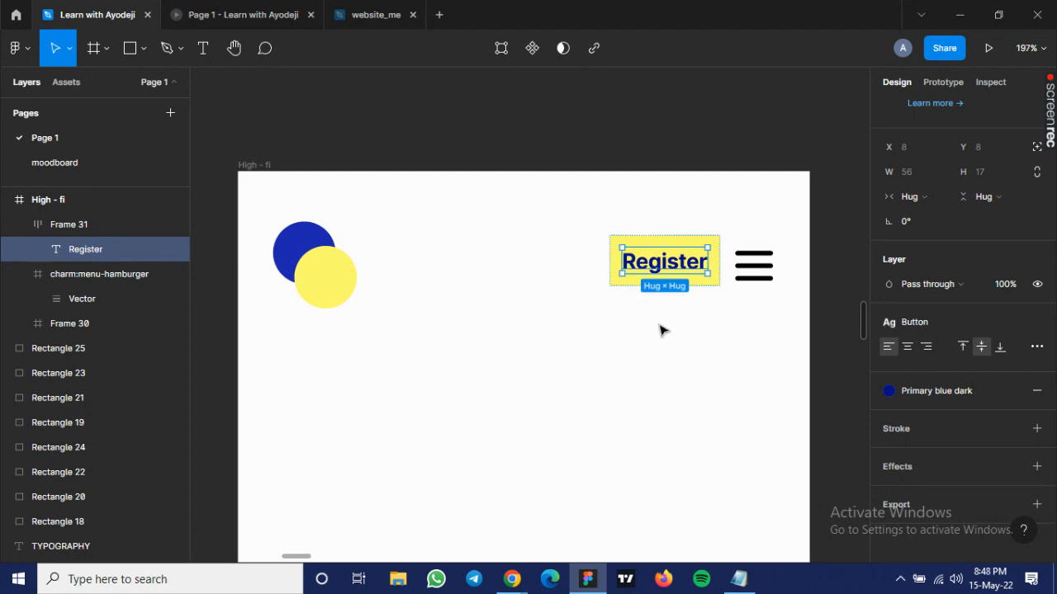
Try a pale grey-blue, 8285AF, for the Primary blue dark style on the Register button, and restore the style to 081086.
click(628, 285)
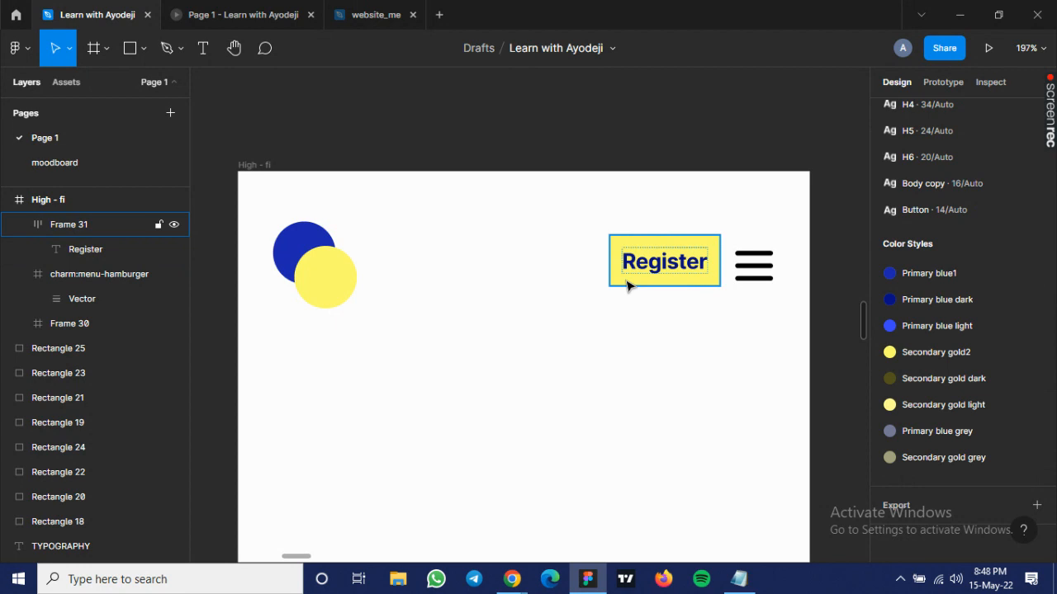
click(626, 282)
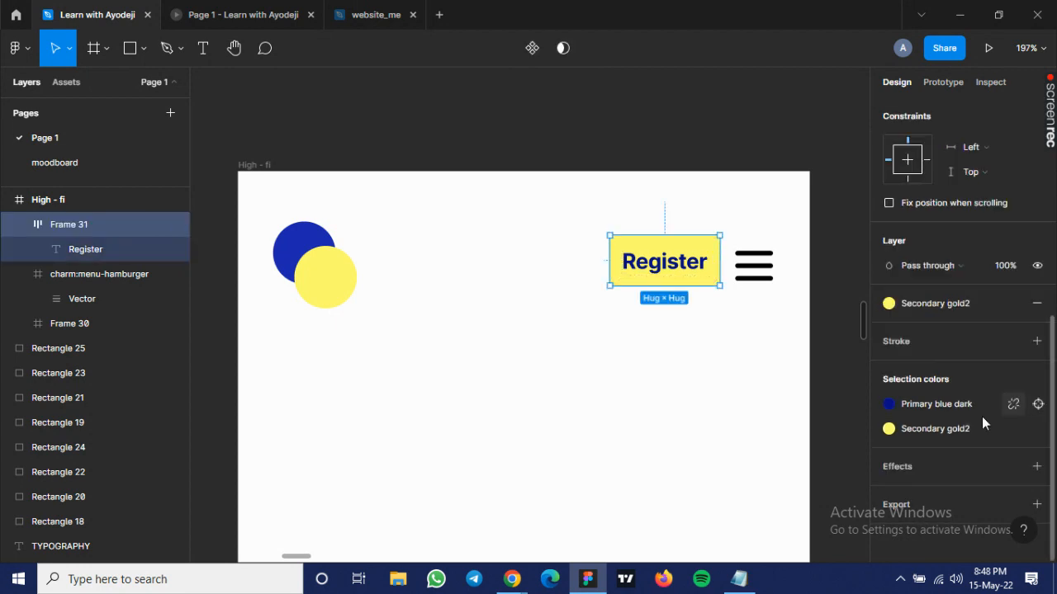
click(889, 408)
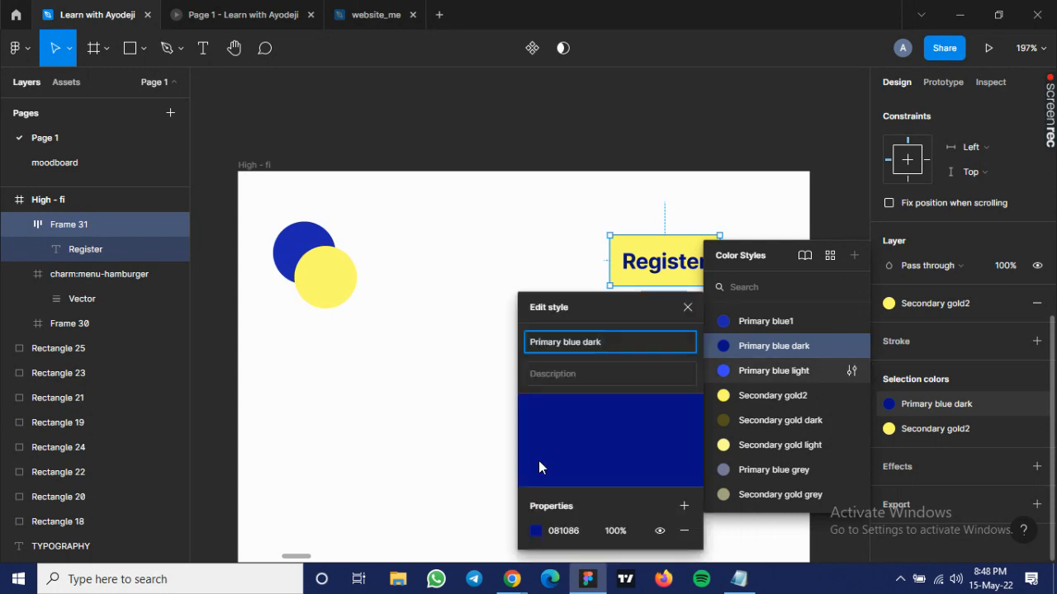
click(536, 531)
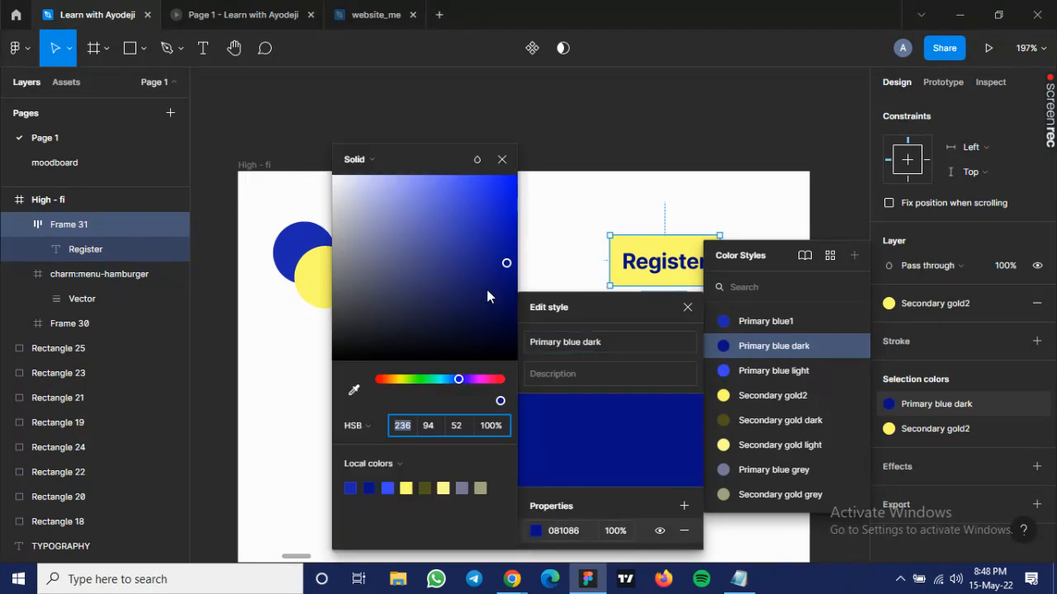
drag(490, 272, 381, 245)
click(380, 235)
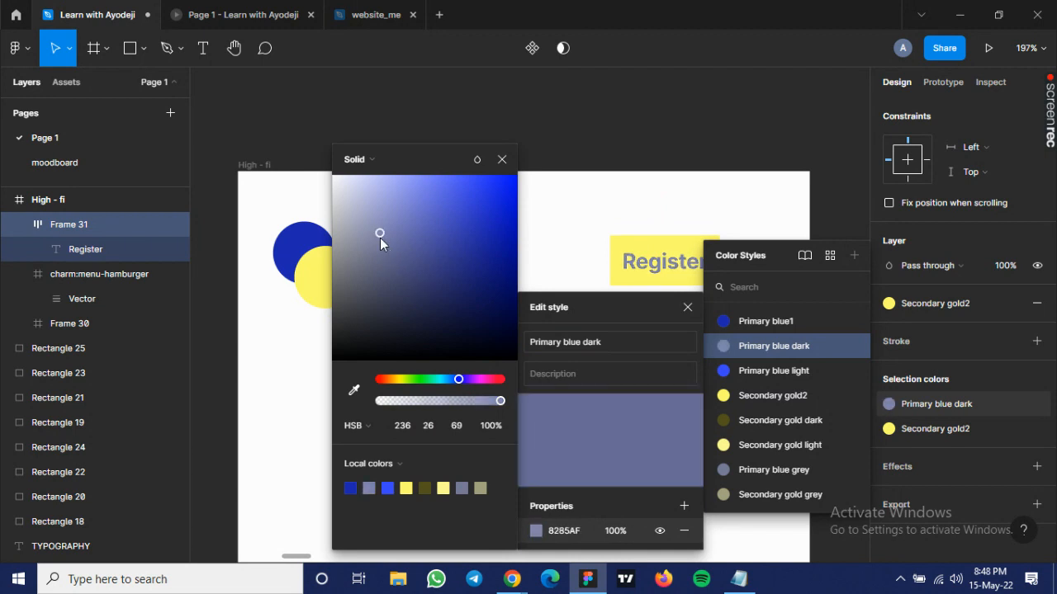
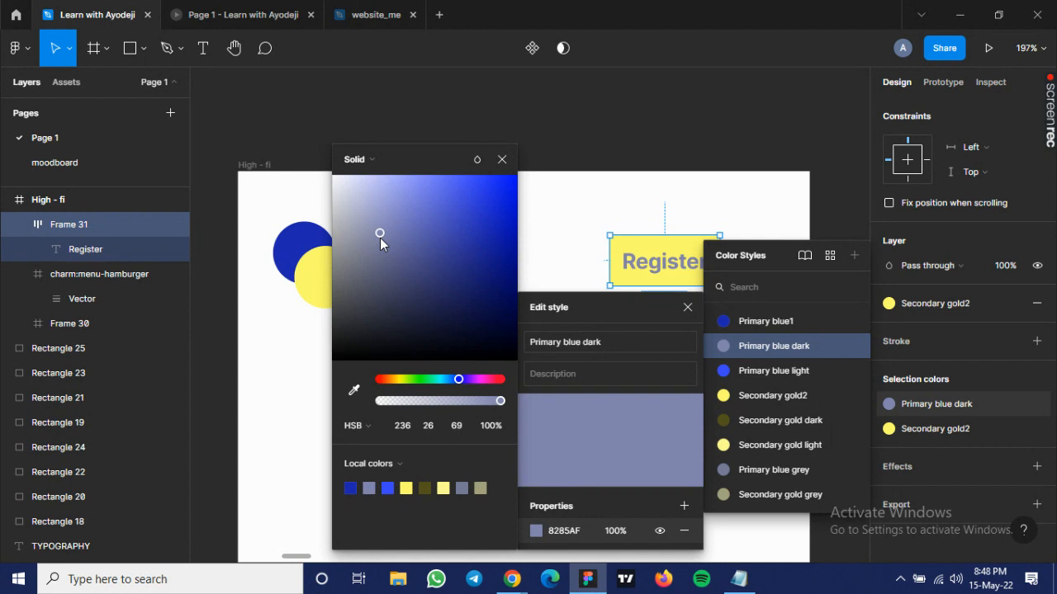
drag(380, 238, 506, 263)
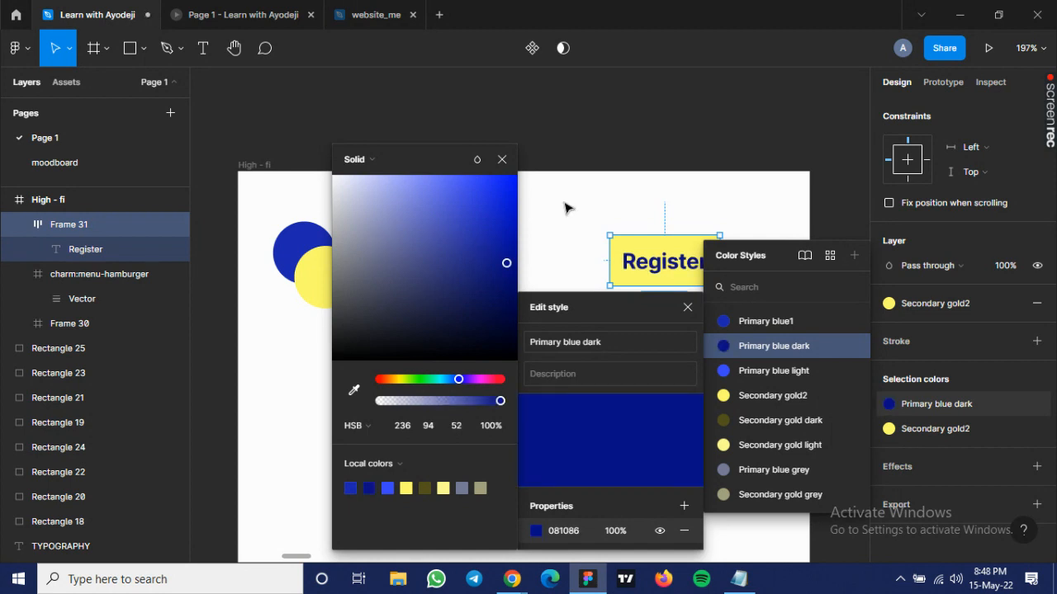
Switch to the Google Meet call in Chrome, admit the waiting participant, and return to Figma.
click(513, 580)
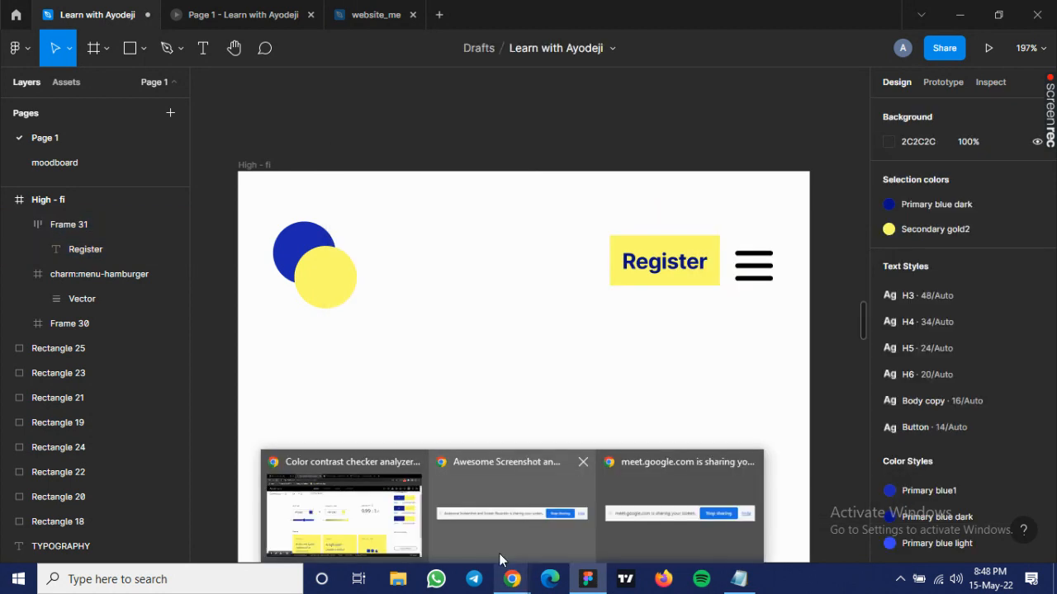
click(344, 503)
click(87, 16)
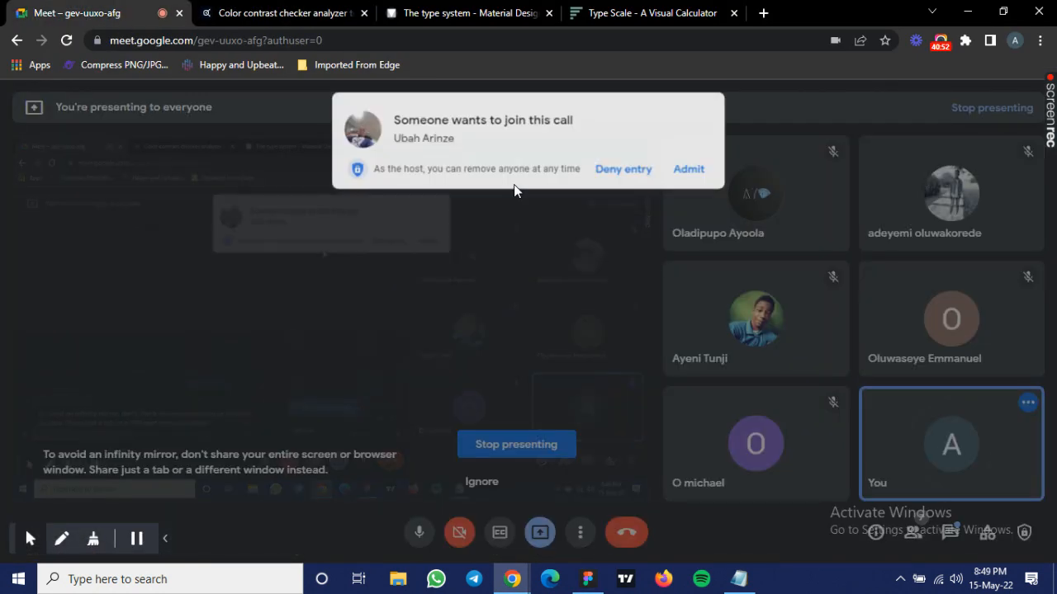
click(690, 170)
mouse_move(694, 174)
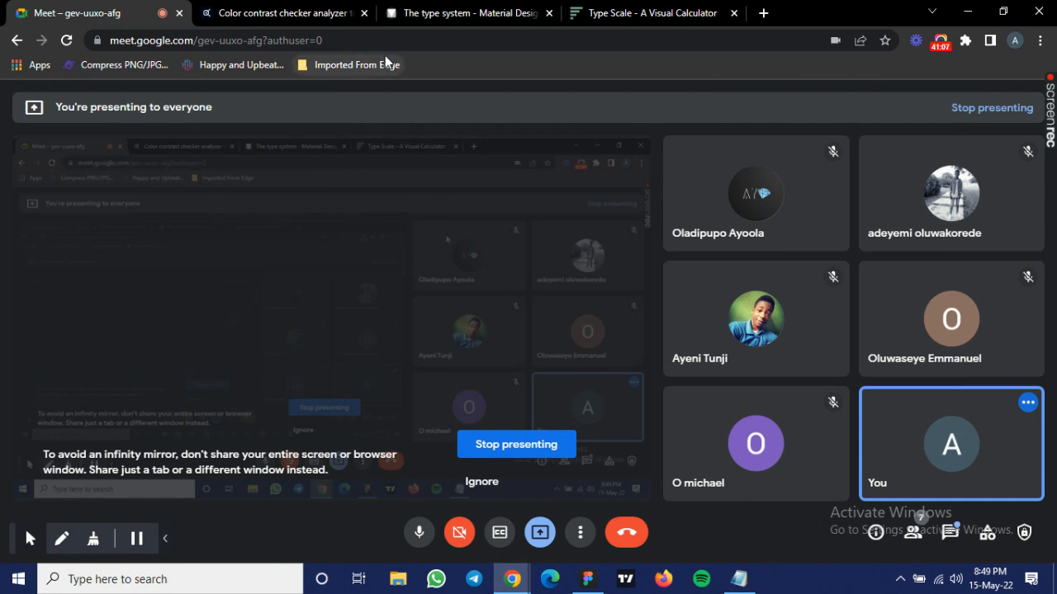
click(586, 579)
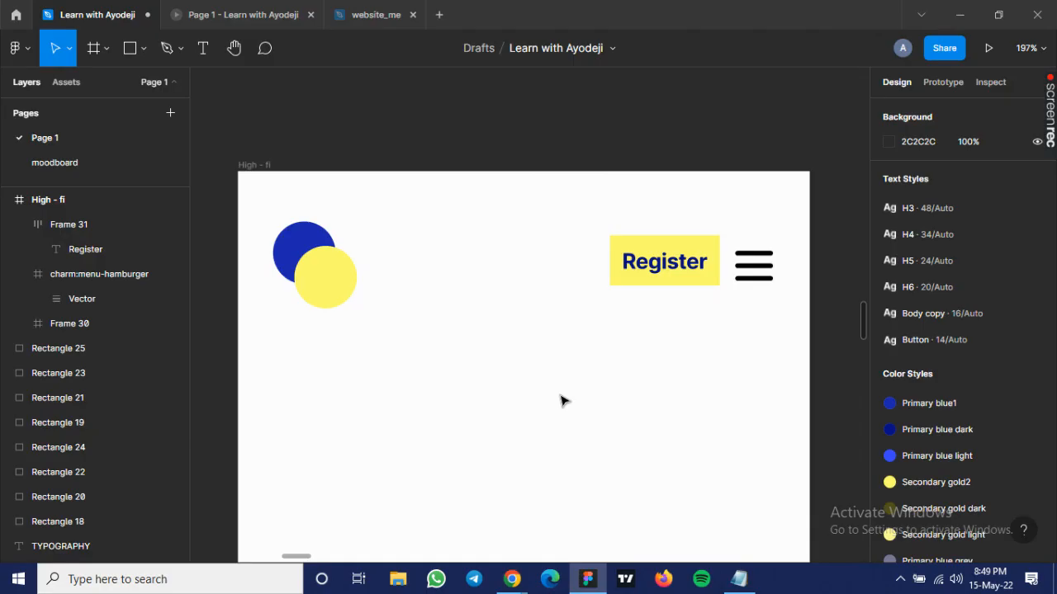
Move the Register button slightly left to X 232, Y 41 and set its corner radius to 6.
click(658, 270)
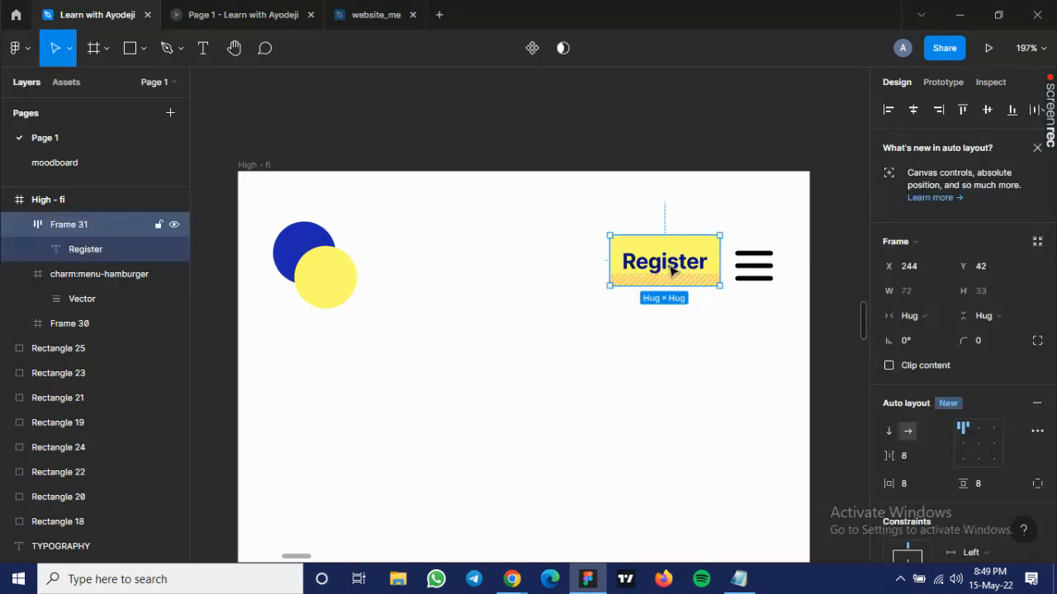
drag(663, 266, 645, 264)
click(977, 340)
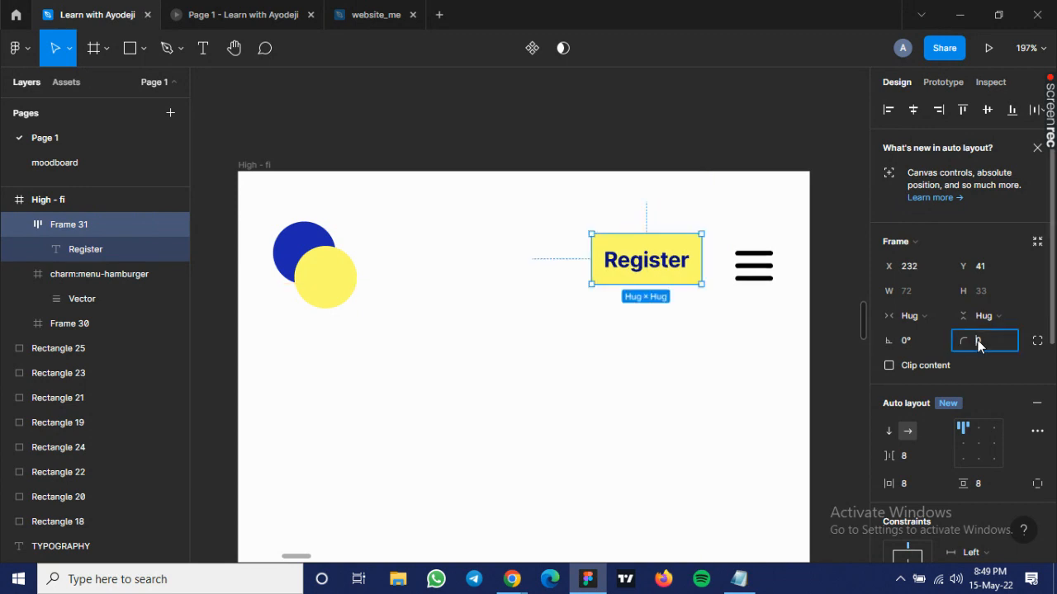
text(6)
key(Return)
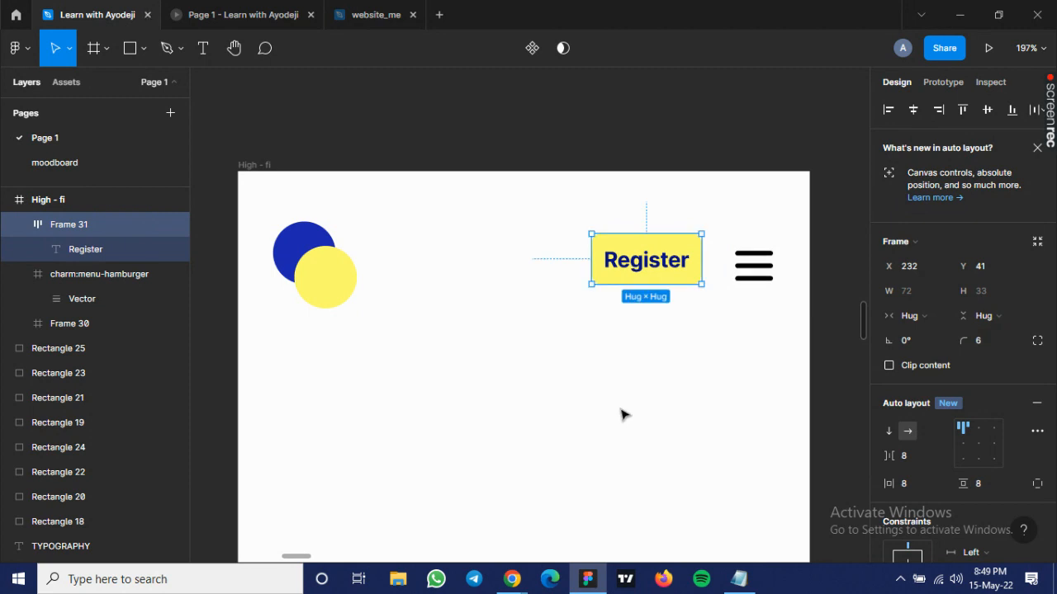
click(623, 414)
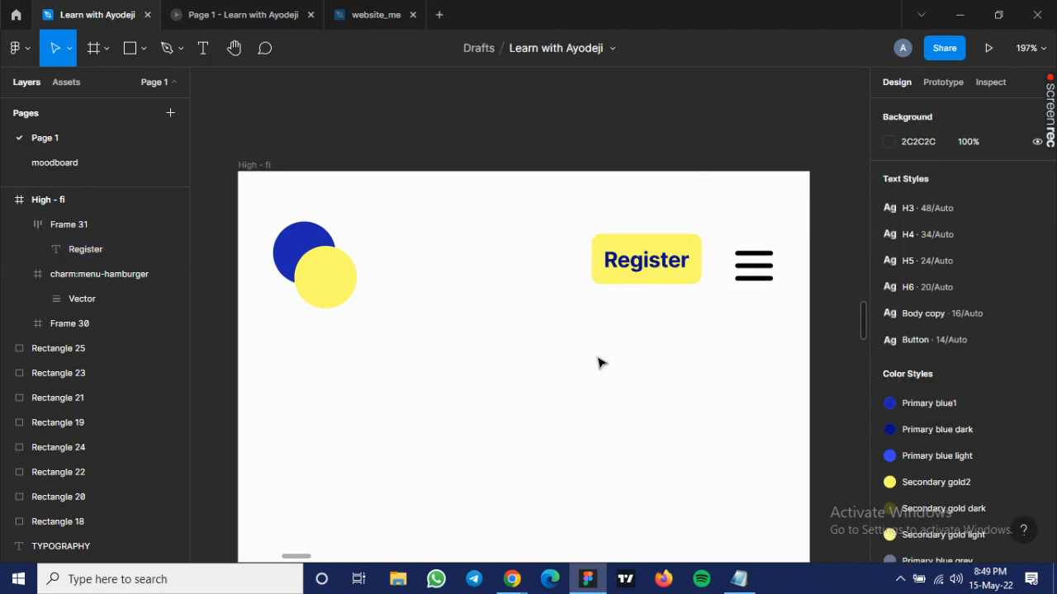
Duplicate the Register button to its left at X 152, Y 41 and change the copy's text to Login.
click(636, 279)
drag(636, 278, 520, 278)
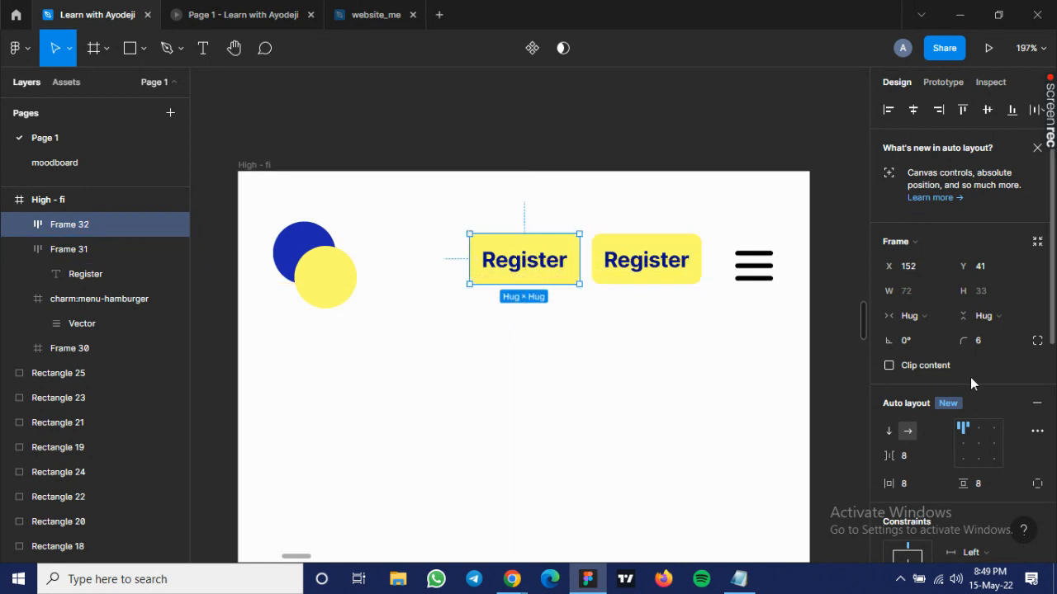
scroll(970, 377, down, 5)
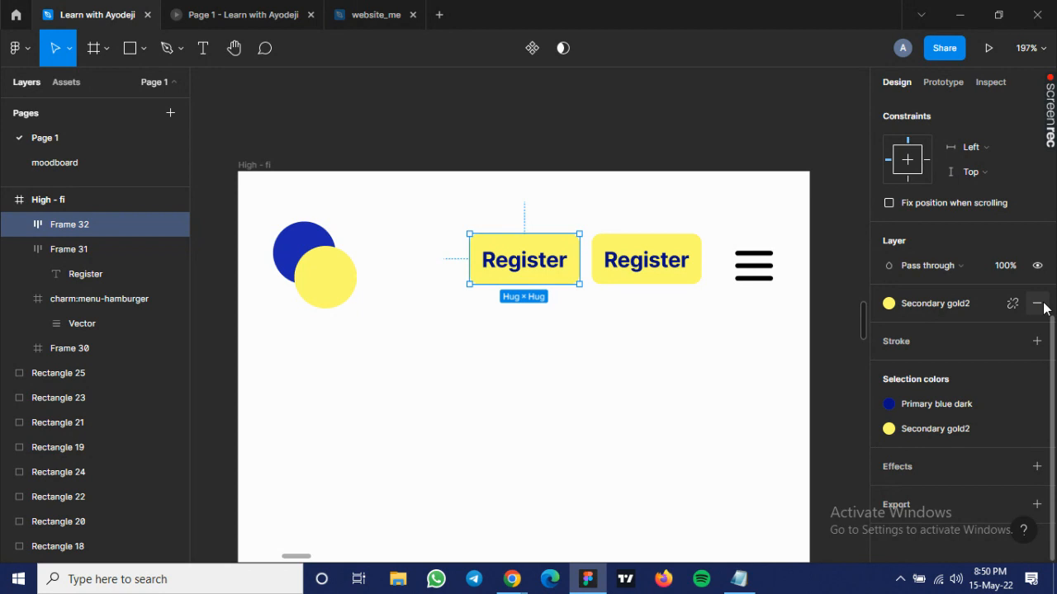
double_click(518, 262)
double_click(518, 261)
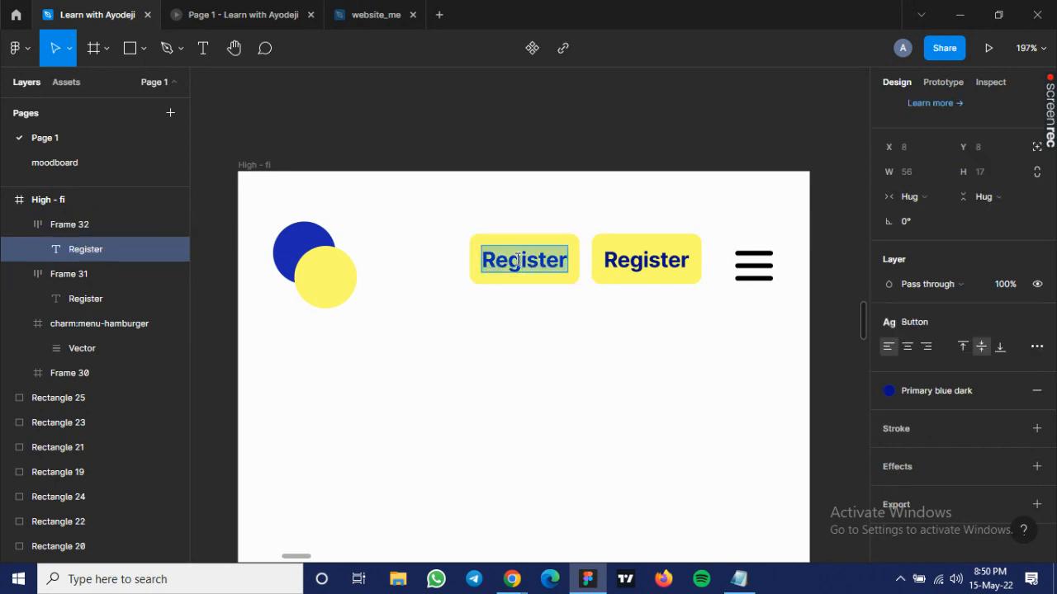
text(Login)
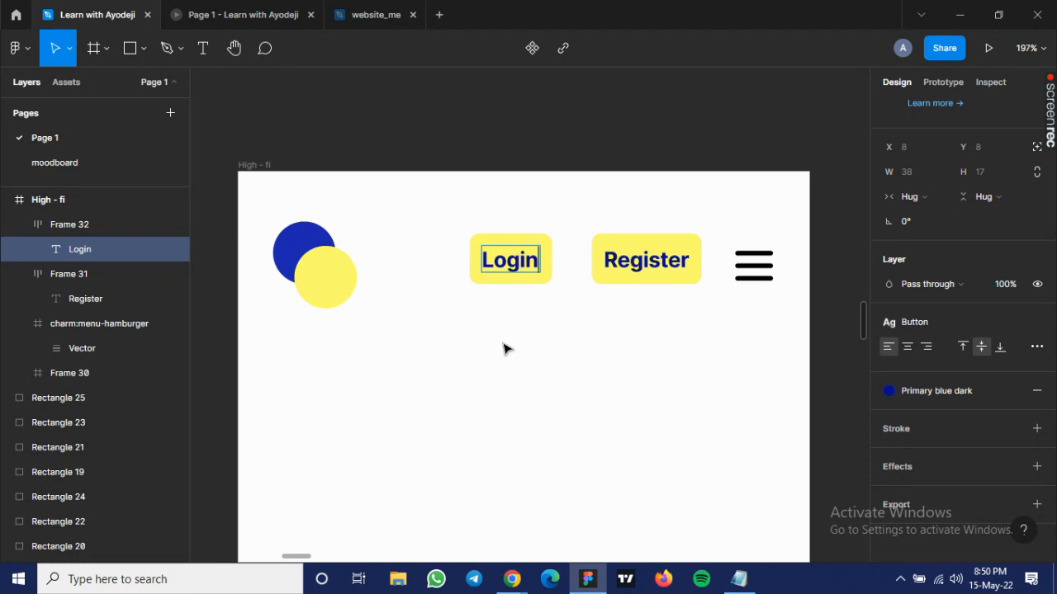
key(Escape)
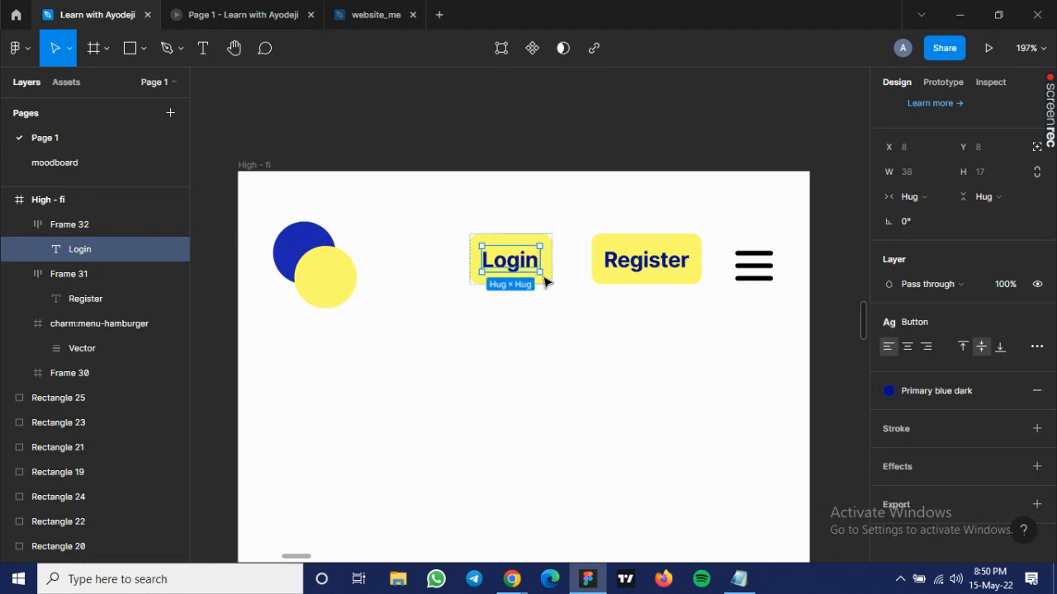
click(507, 322)
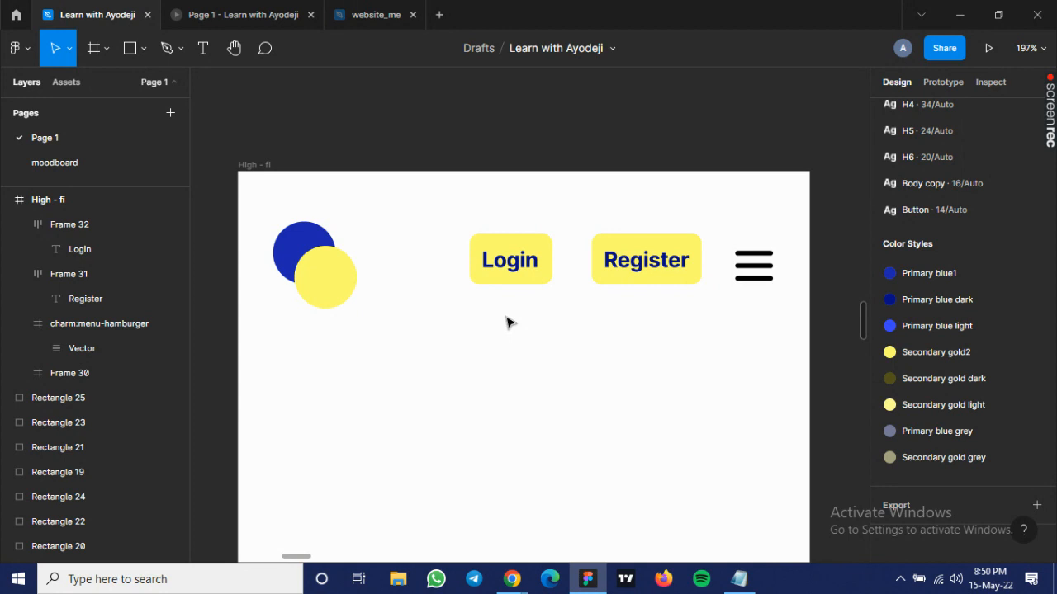
Add a stroke to the Login button's frame and remove its Secondary gold2 fill.
click(654, 257)
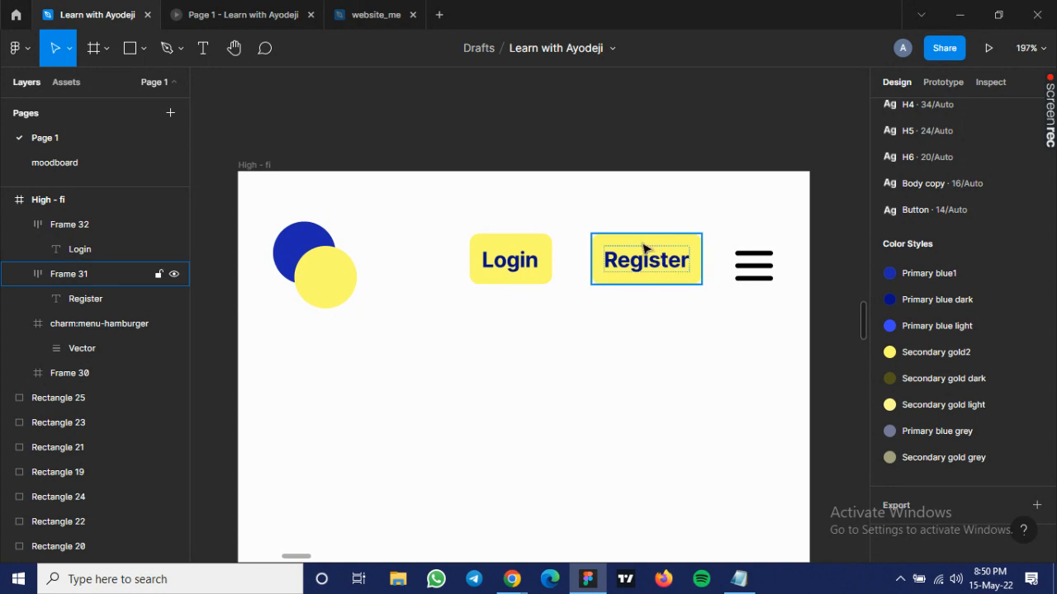
click(622, 273)
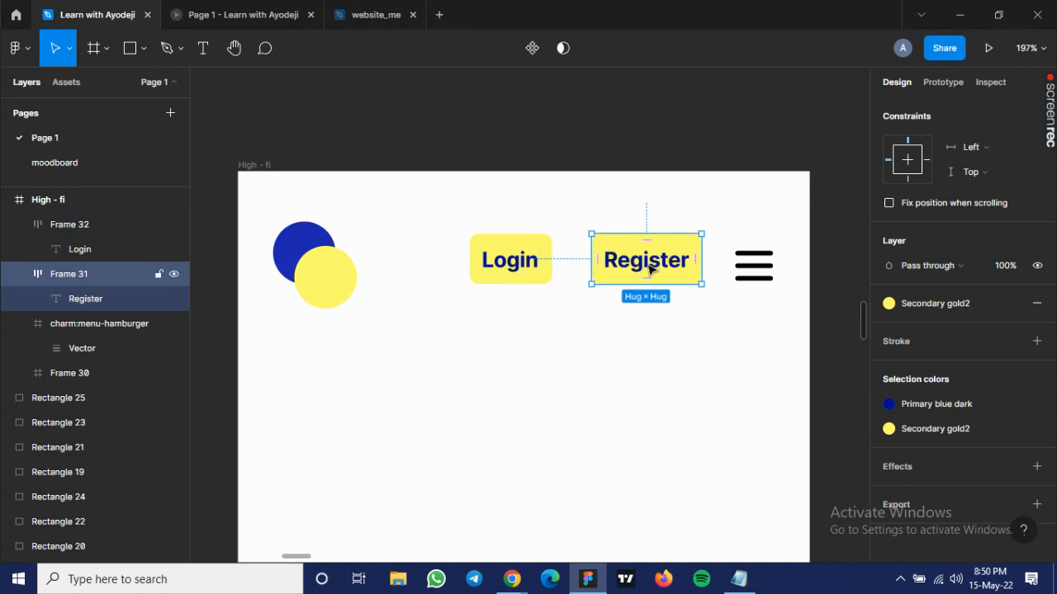
click(548, 276)
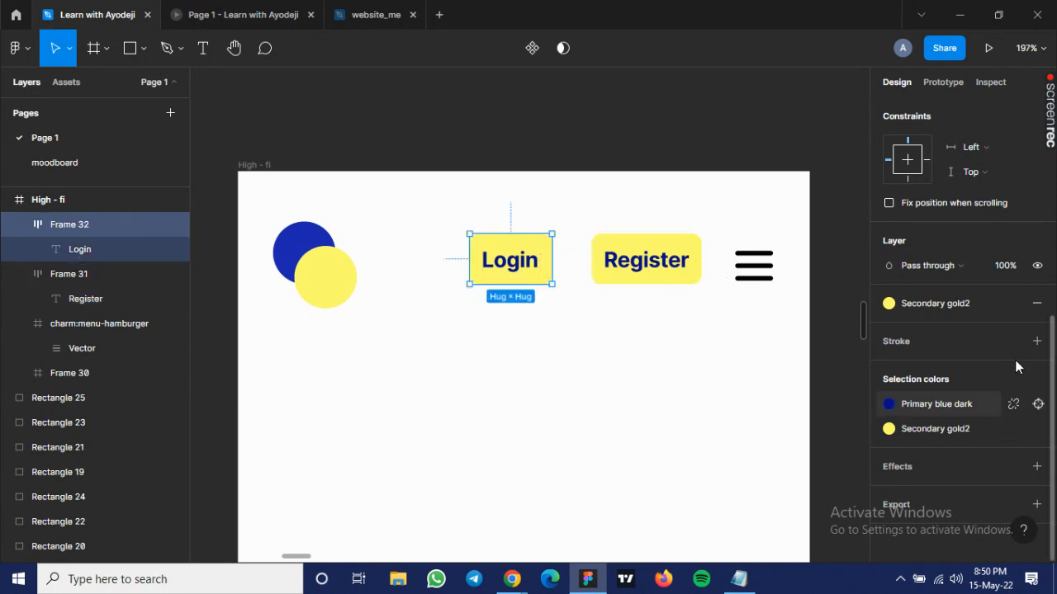
click(1035, 341)
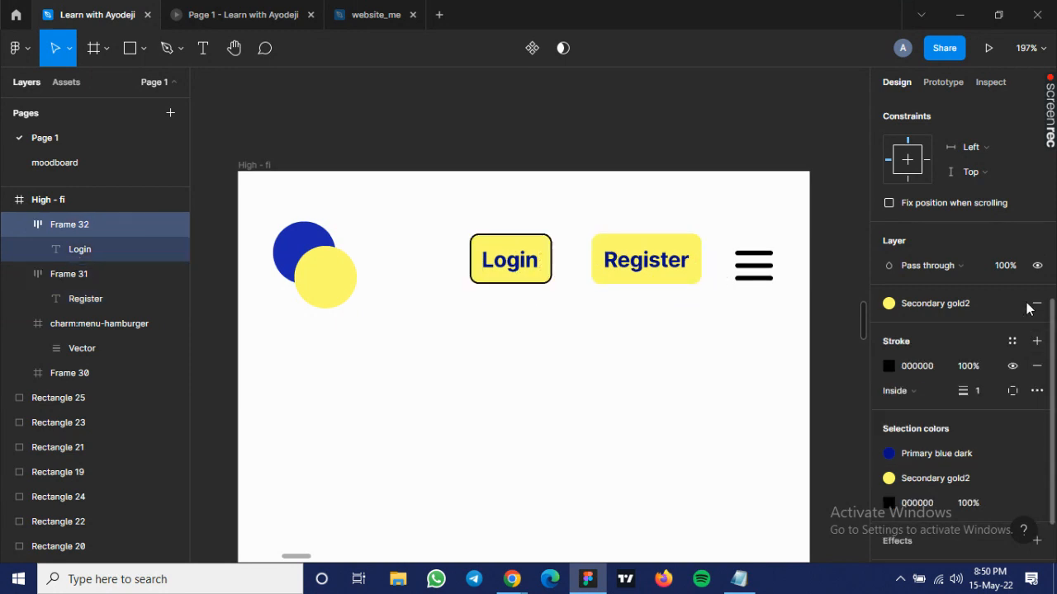
click(1034, 304)
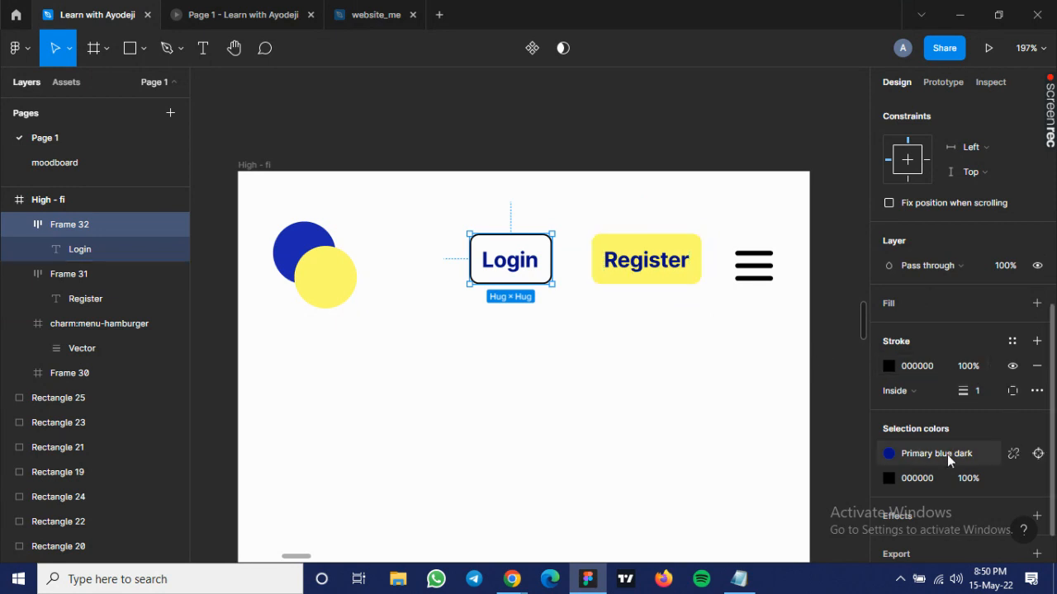
Apply the Primary blue1 color style to the Login button's stroke.
click(1013, 347)
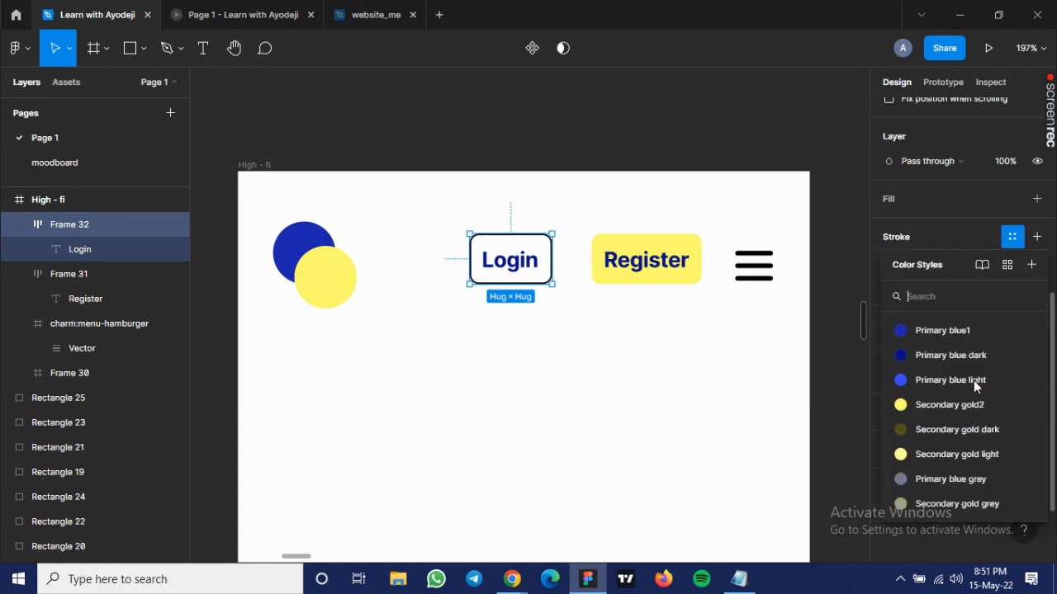
click(948, 330)
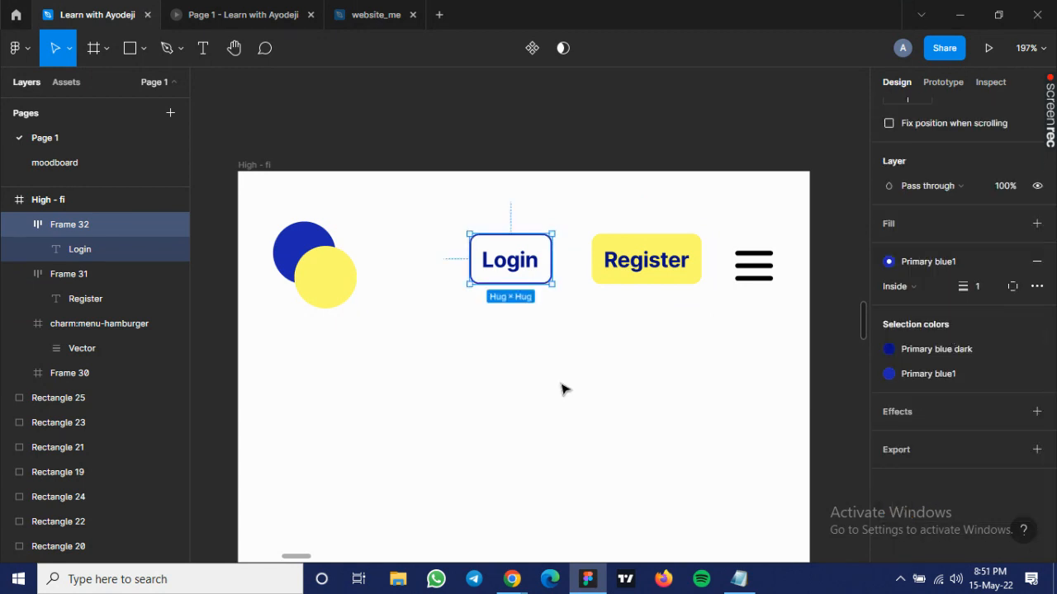
click(938, 373)
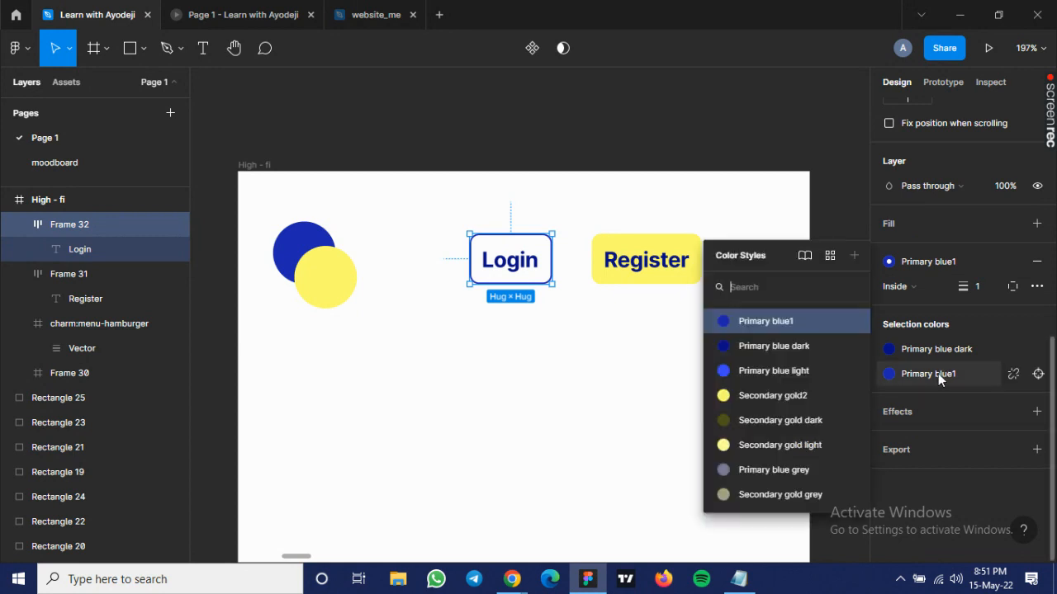
click(748, 347)
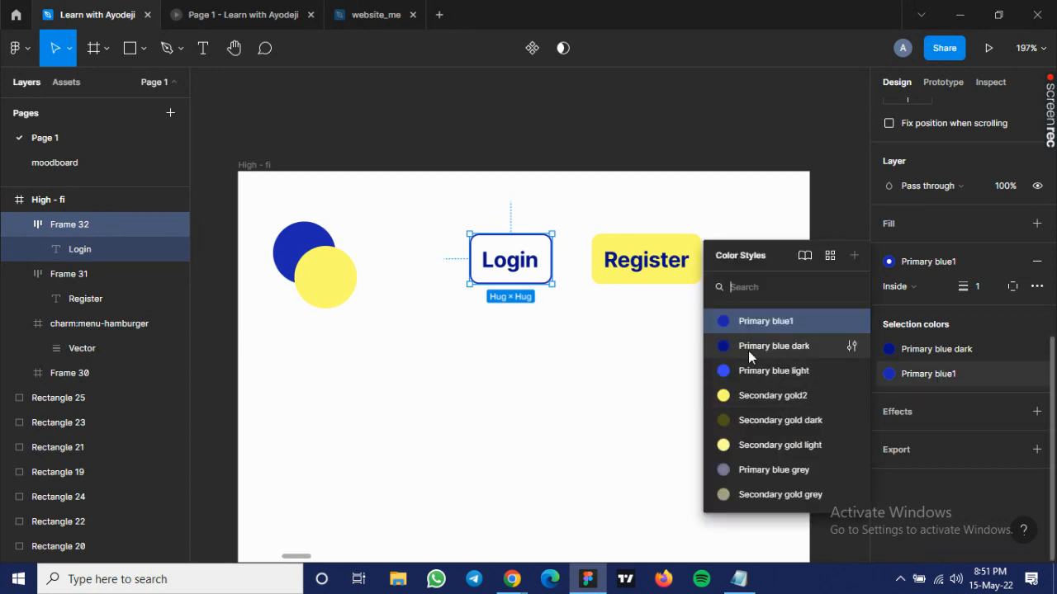
key(Escape)
click(557, 361)
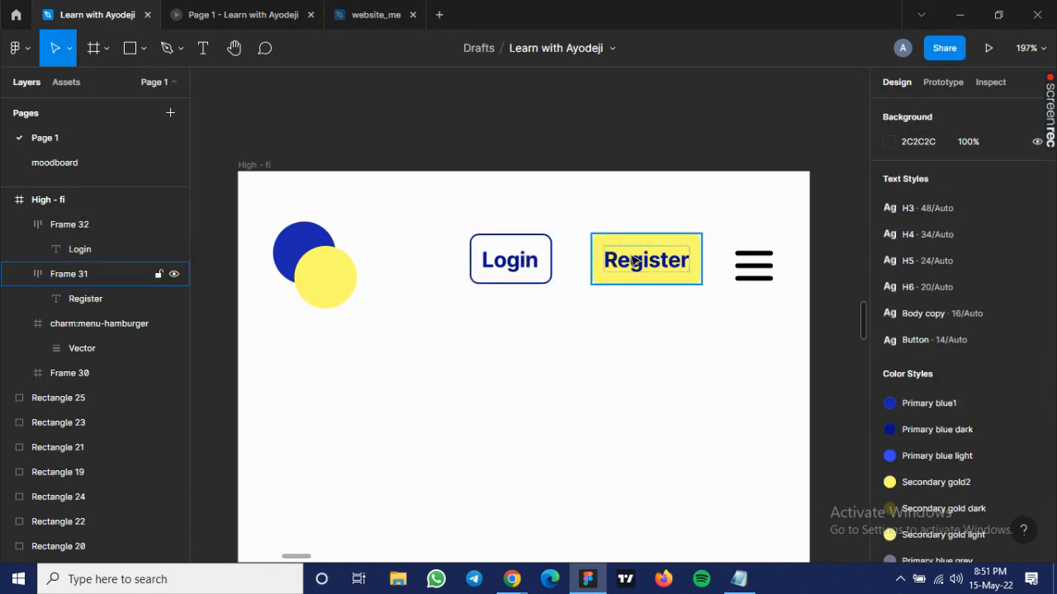
Try widening the Login button from its center to 68, and reset its width to hug the contents.
click(605, 248)
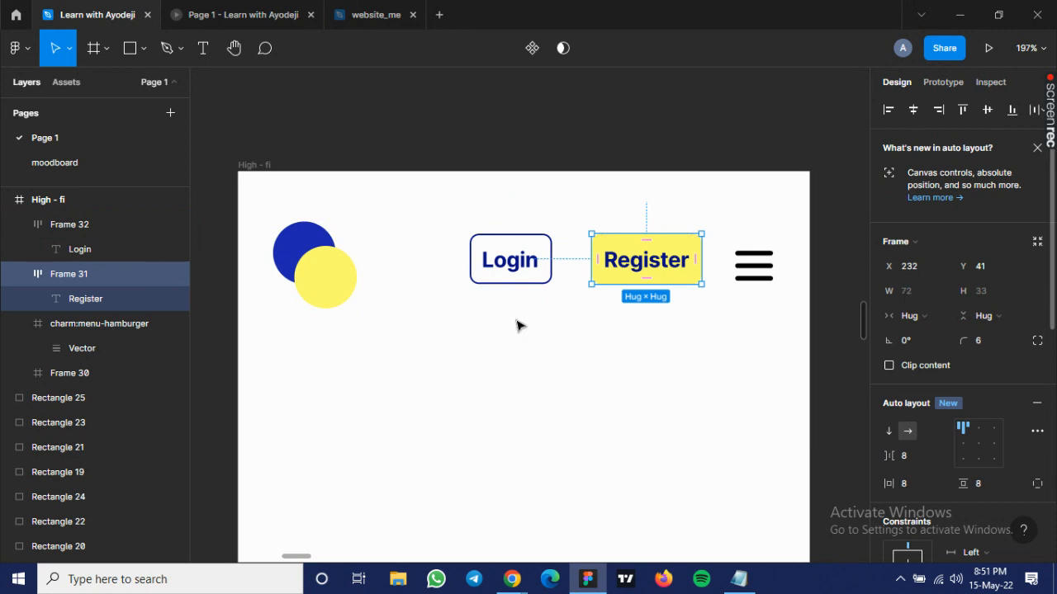
click(527, 287)
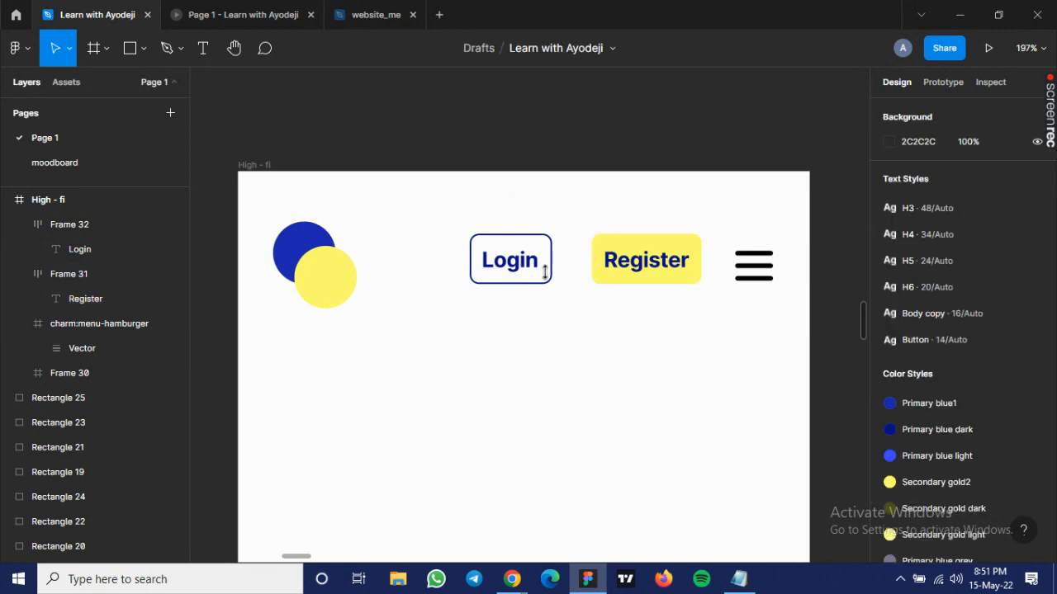
click(539, 236)
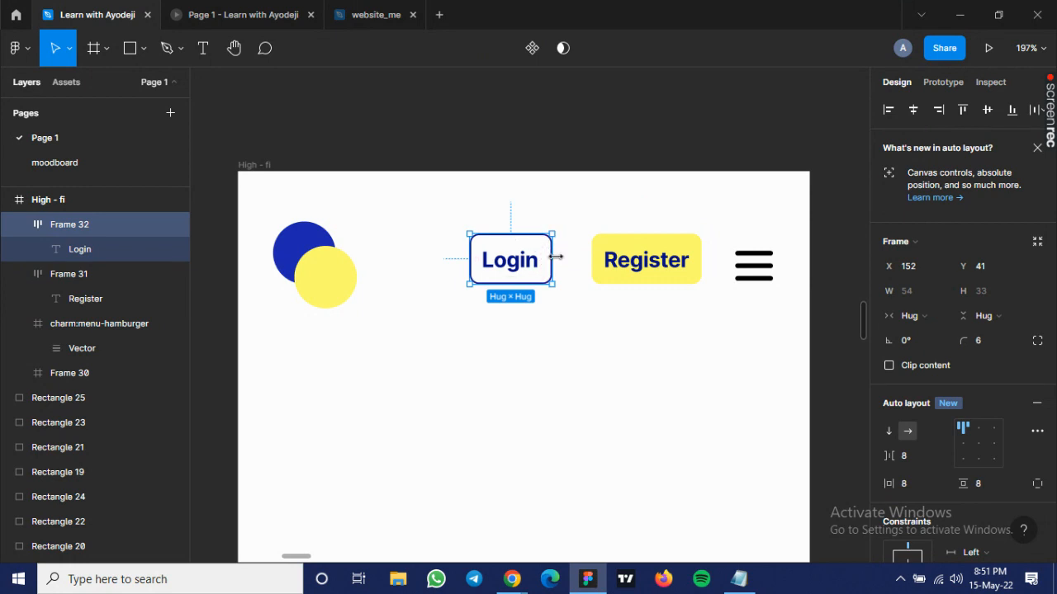
key(alt)
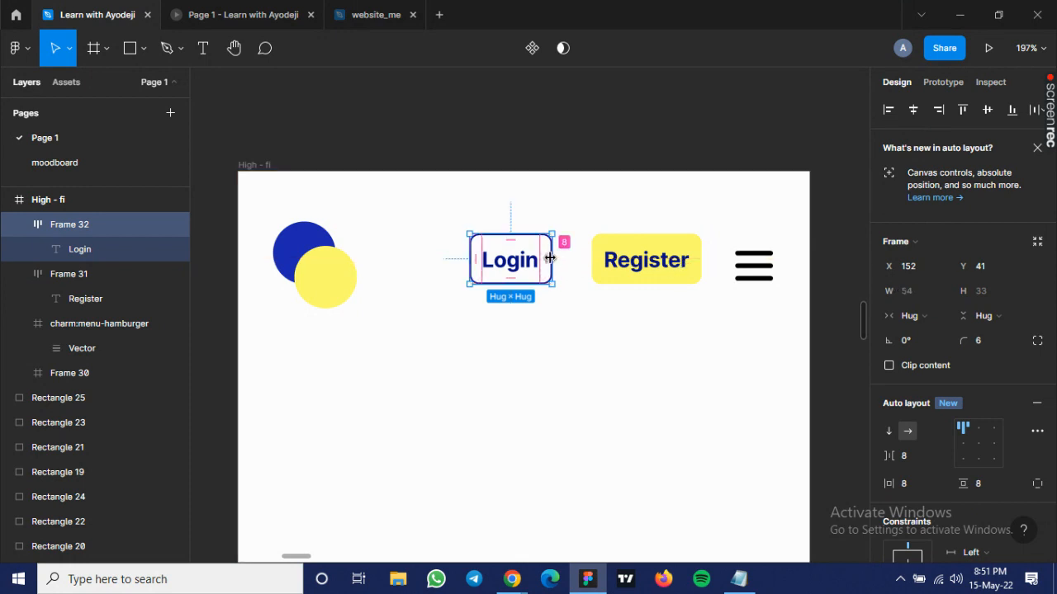
click(550, 258)
key(alt)
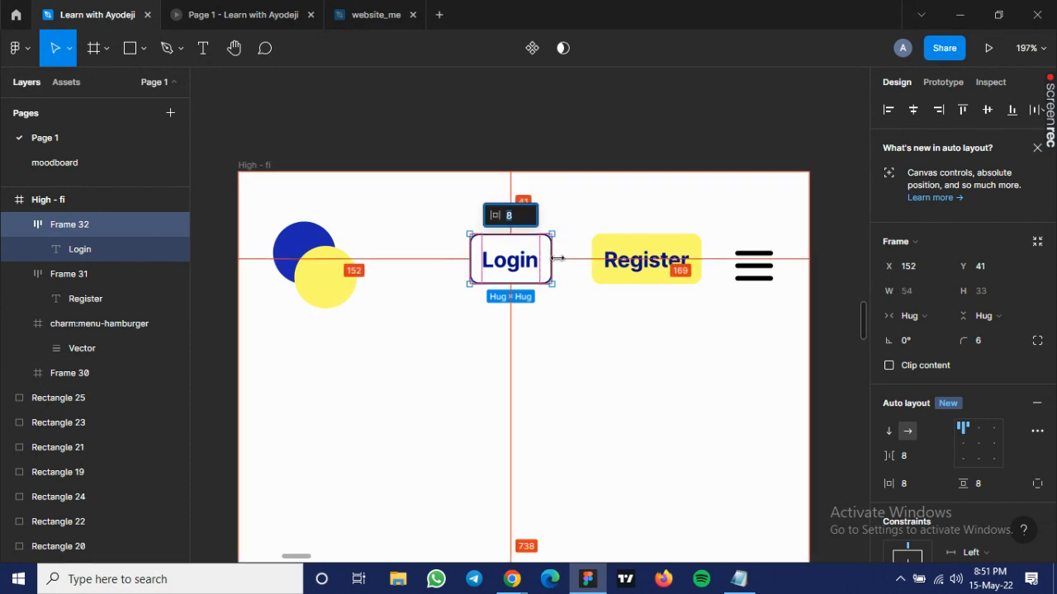
key(Escape)
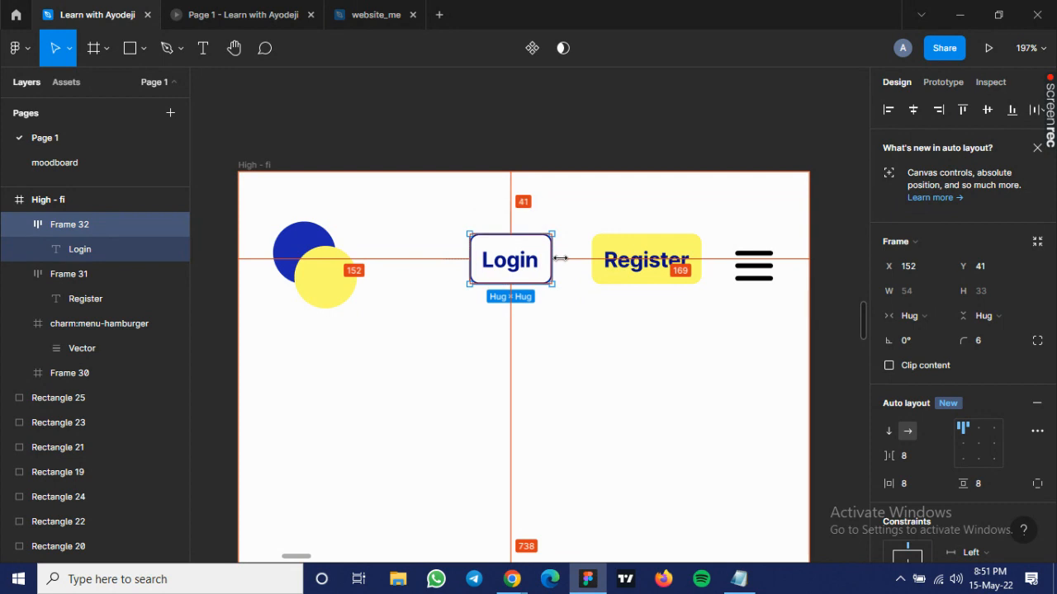
drag(561, 258, 567, 257)
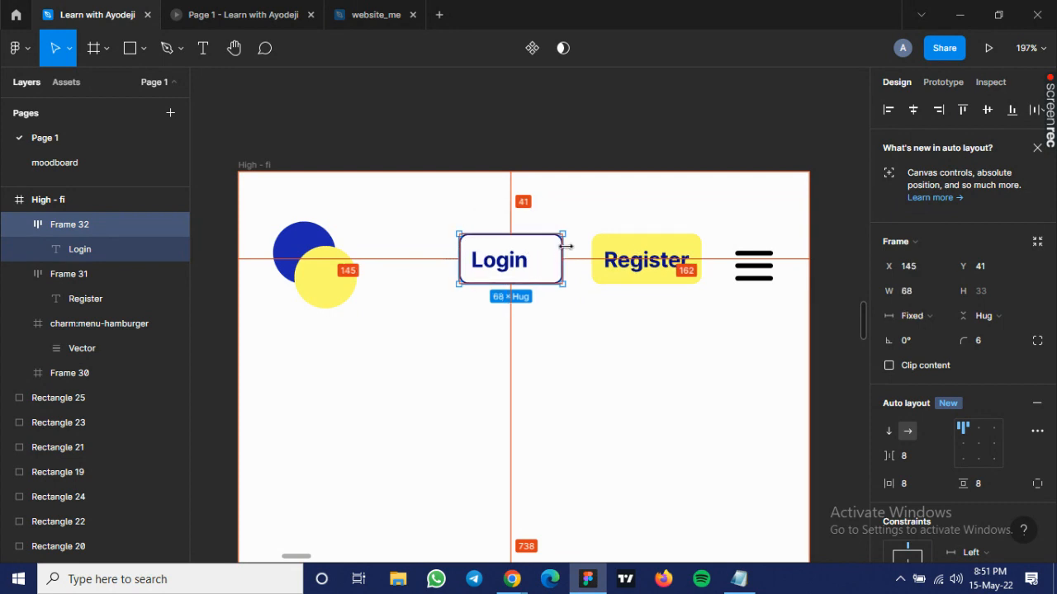
double_click(567, 246)
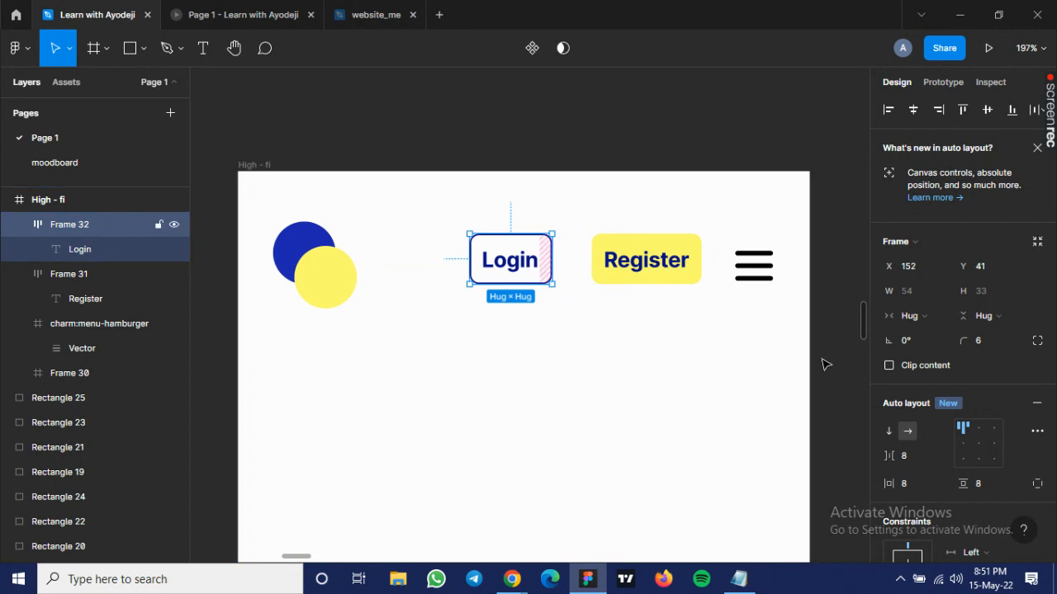
Center the content of the Login button's auto layout and widen the button symmetrically to 72.
click(979, 445)
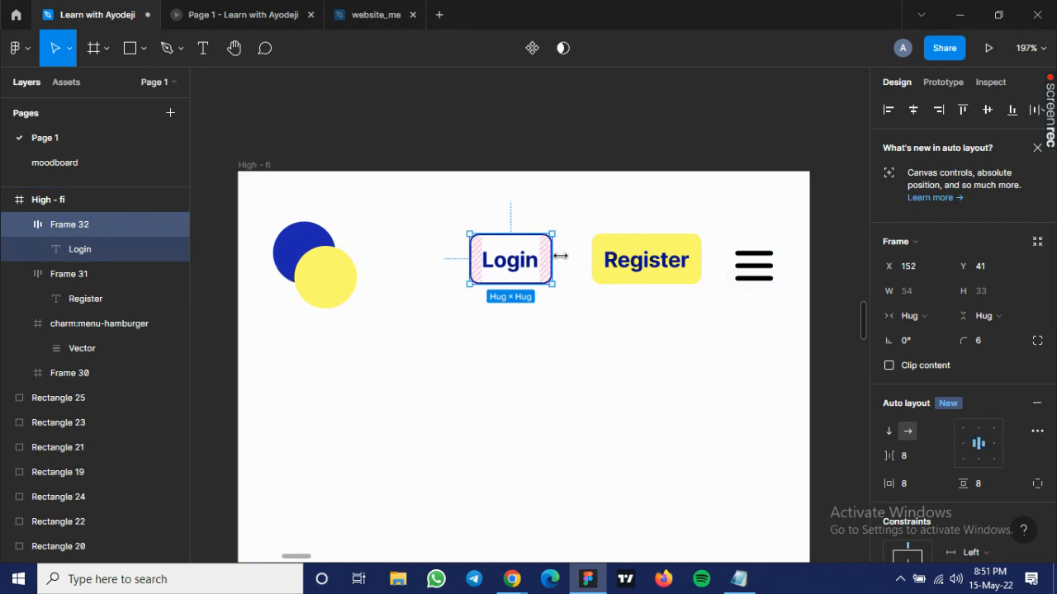
drag(553, 254, 568, 249)
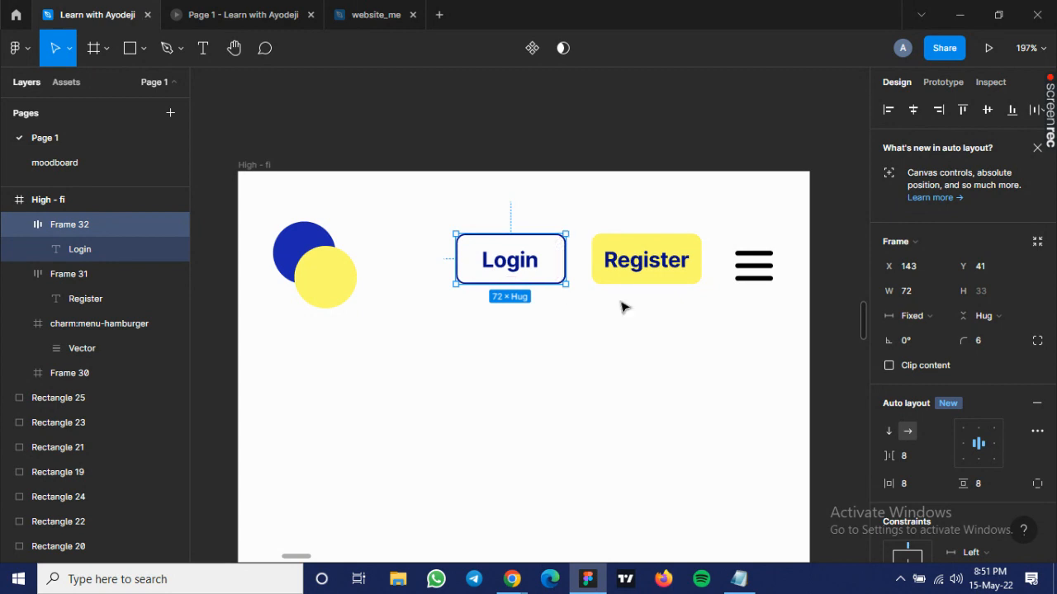
click(438, 221)
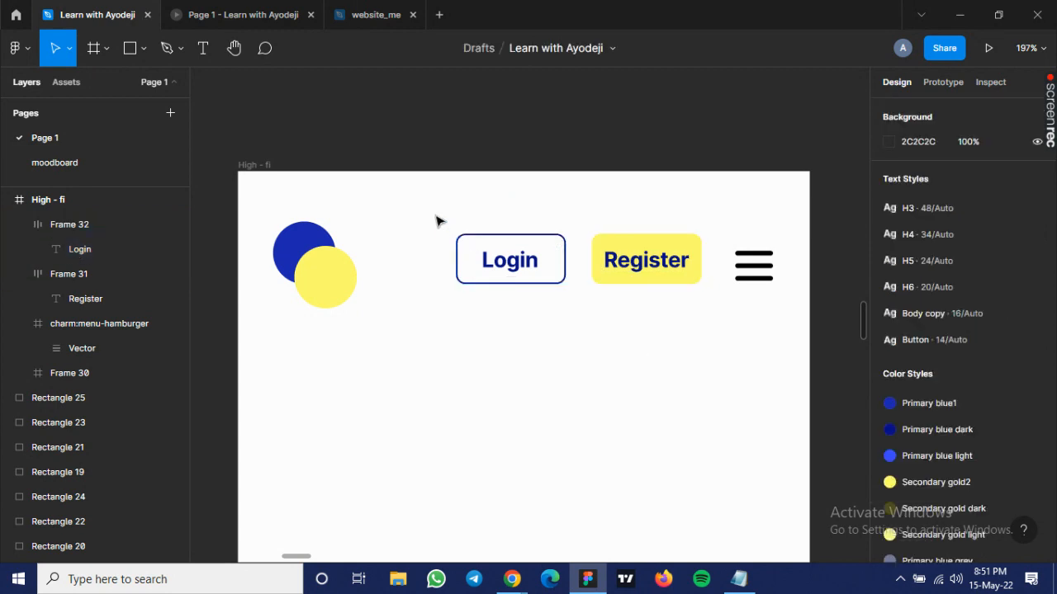
Align the Login button, Register button and hamburger icon on their vertical centers and set the spacing between them to 15.
drag(435, 216, 794, 314)
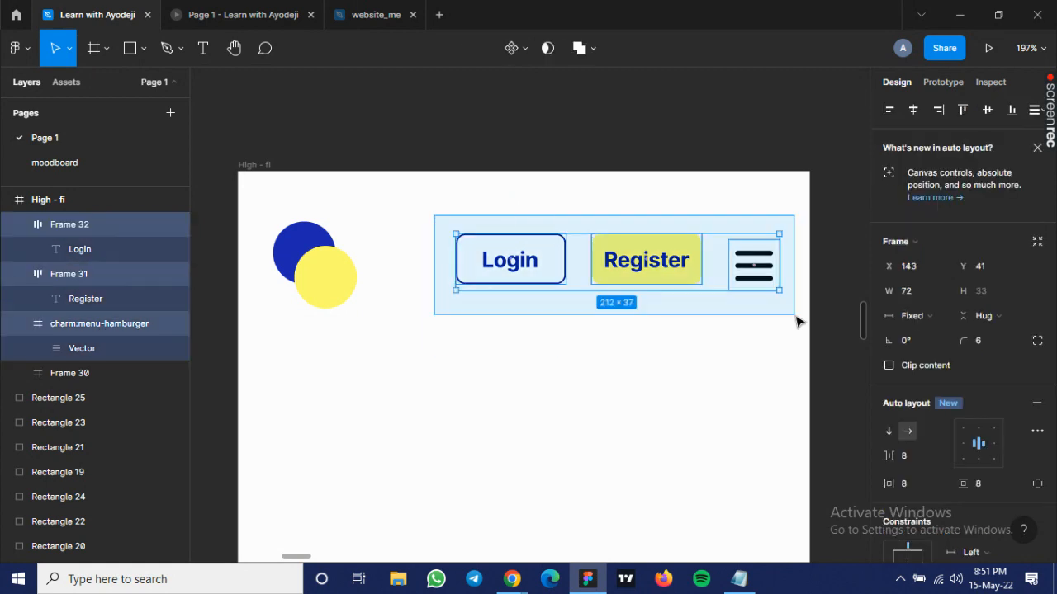
drag(785, 262, 771, 291)
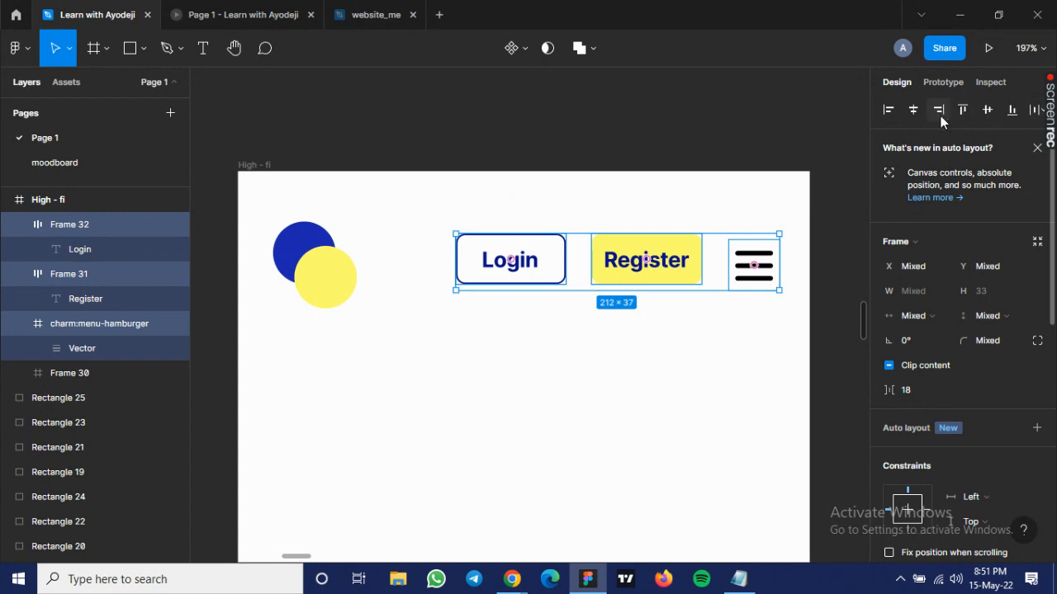
click(987, 115)
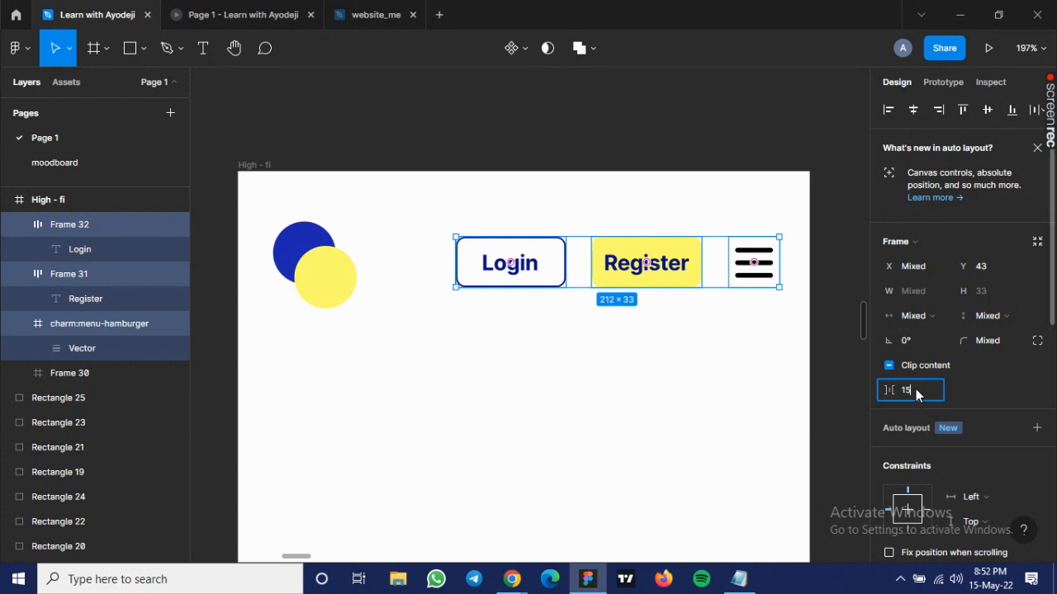
key(Return)
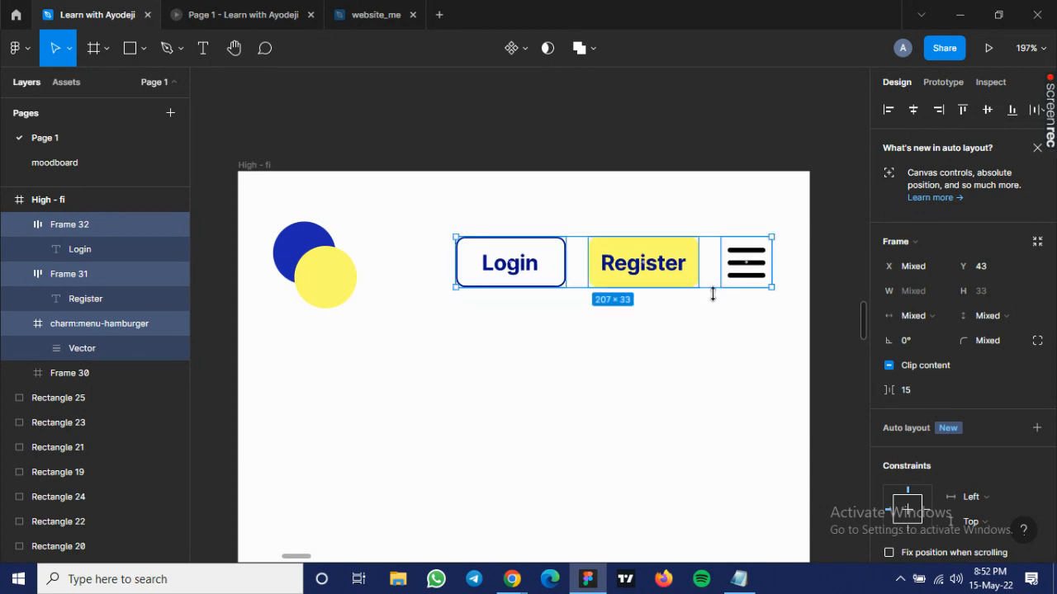
Using the layout grid, move the buttons and hamburger icon to the right margin, and align them with the logo on their vertical centers.
key(ctrl+shift+4)
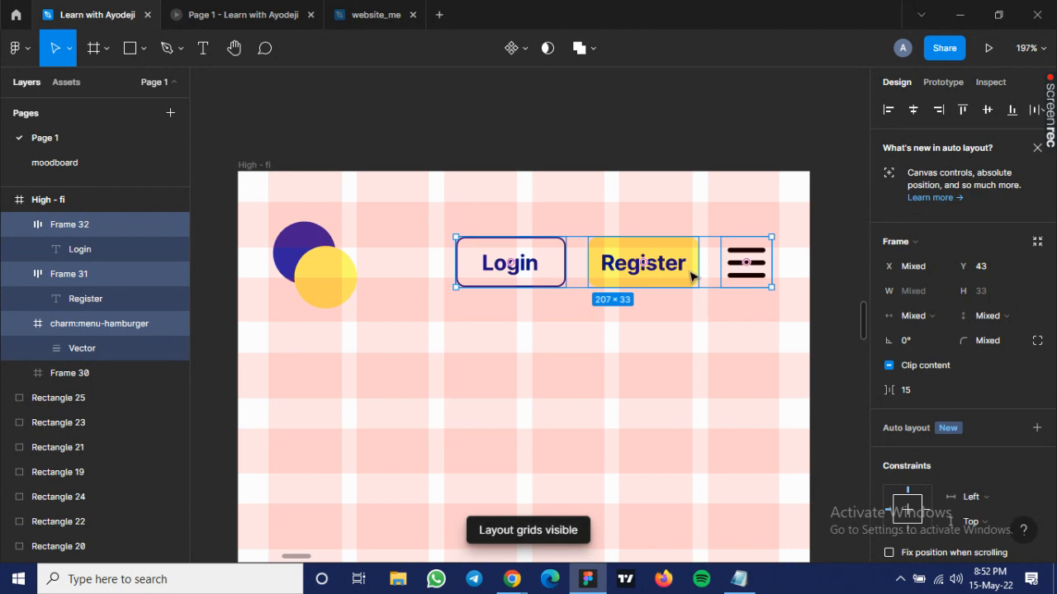
drag(700, 277, 709, 274)
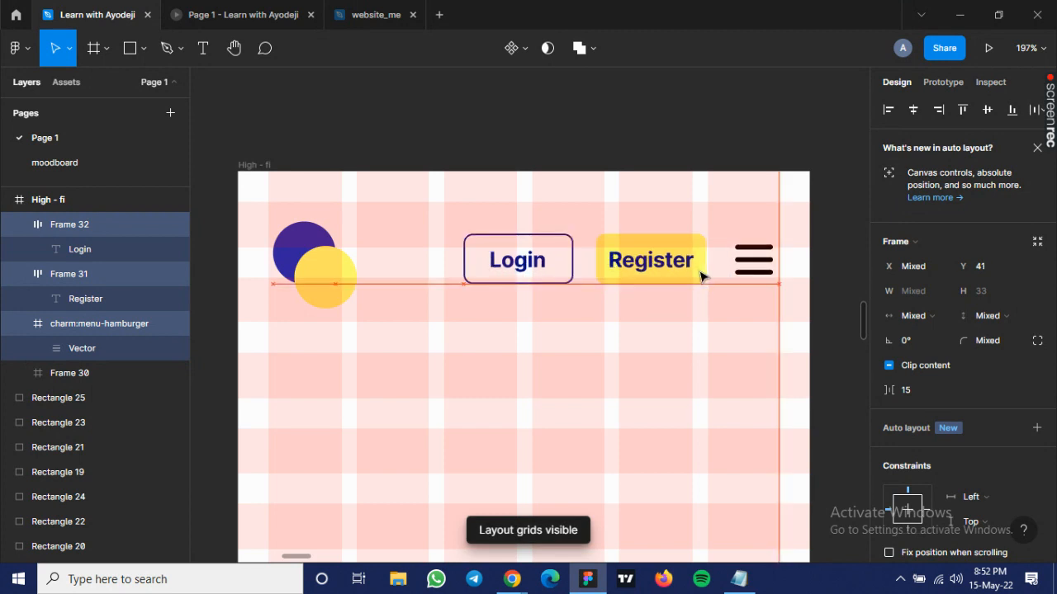
click(223, 208)
drag(220, 208, 899, 235)
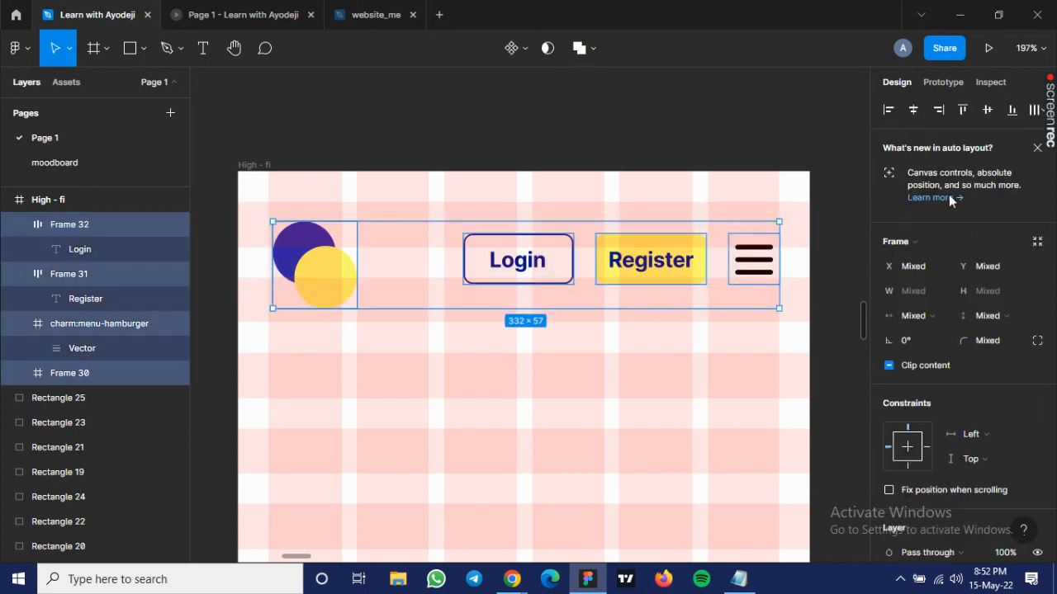
click(987, 111)
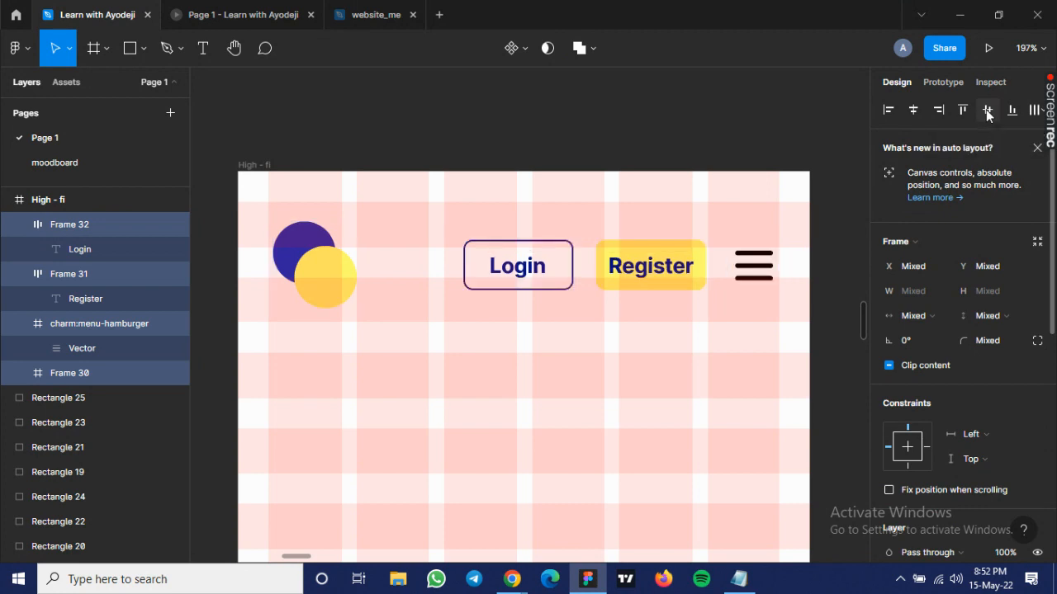
click(531, 419)
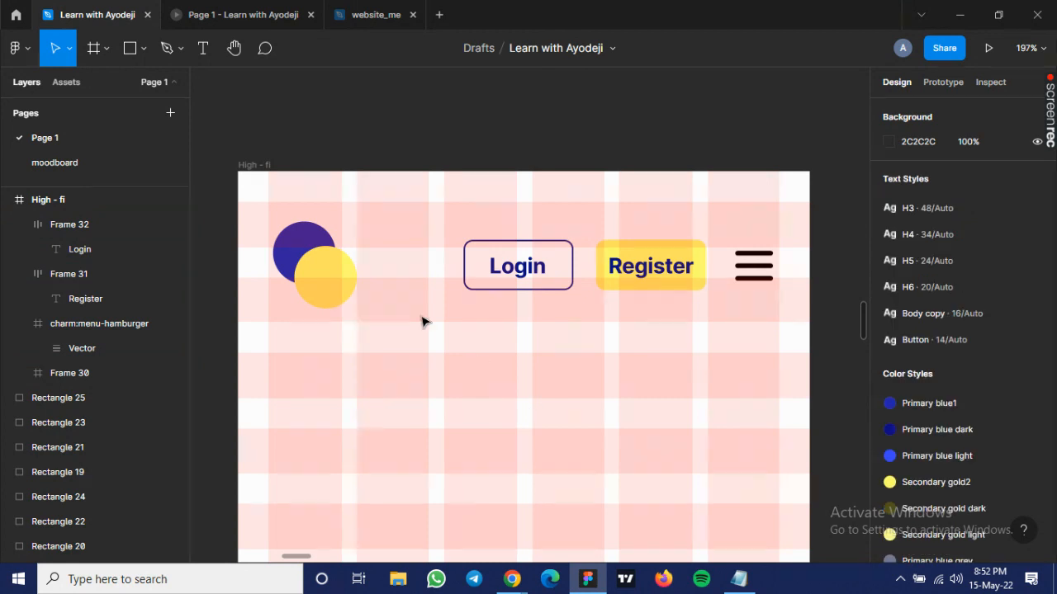
key(ctrl+shift+4)
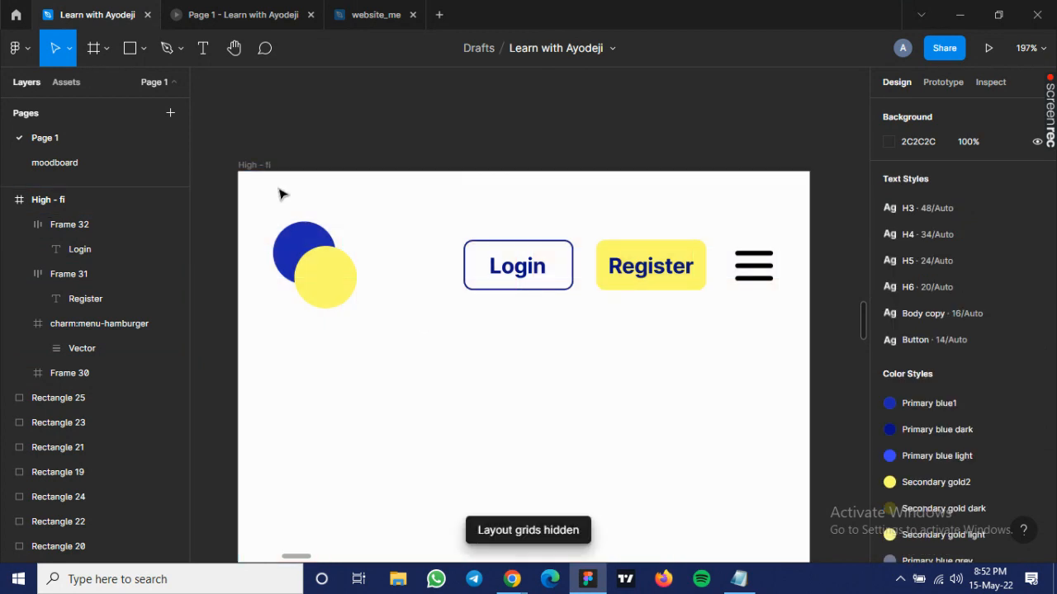
Enclose the logo, both buttons and hamburger icon in a 375 × 94 header frame, toggling its visibility to check the contents.
click(90, 52)
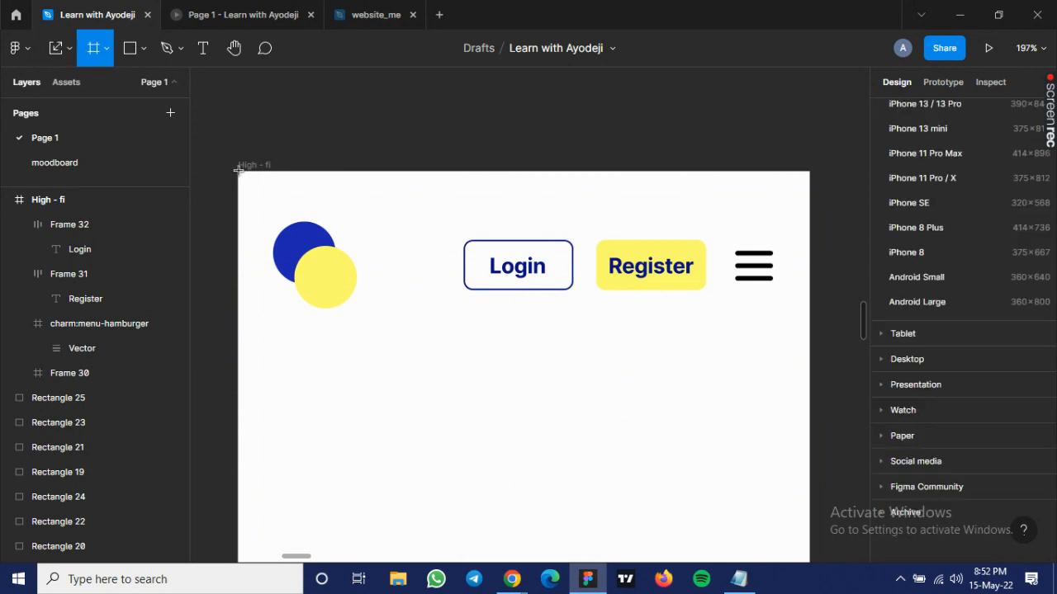
mouse_move(238, 171)
mouse_down()
mouse_move(814, 189)
mouse_move(810, 315)
mouse_up()
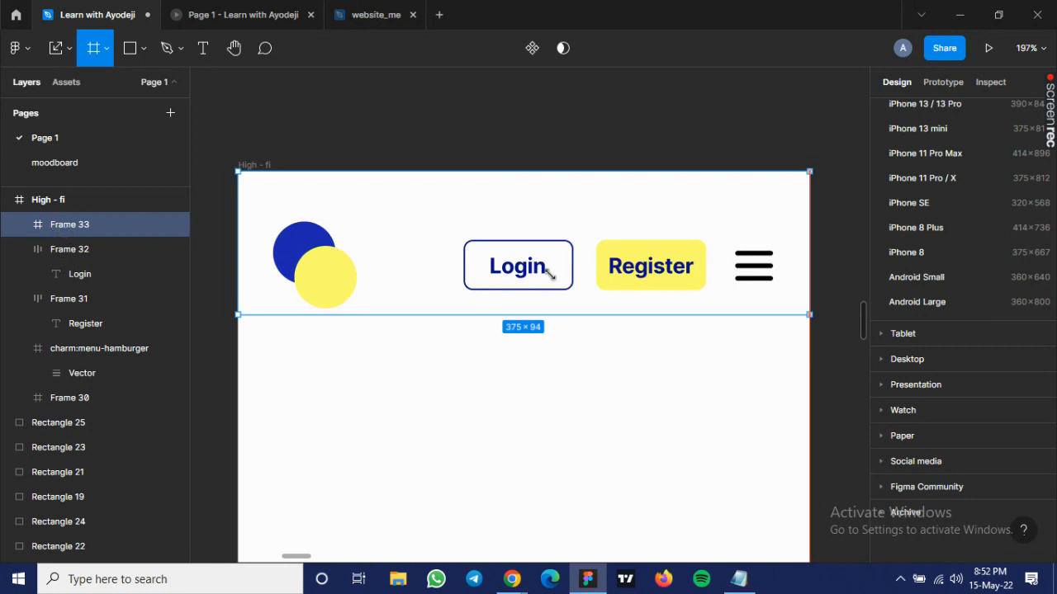
key(v)
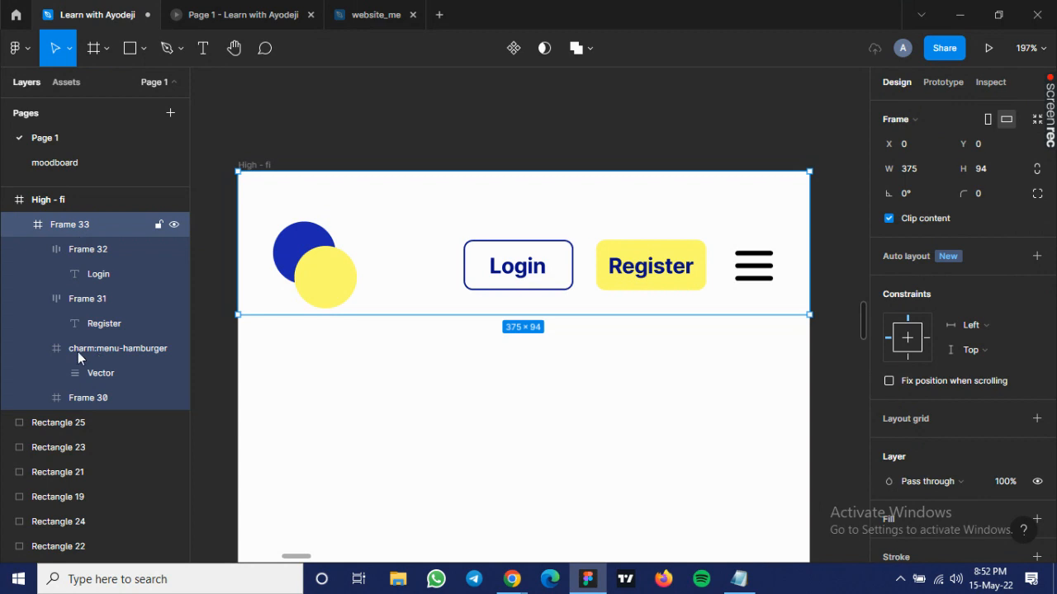
click(173, 225)
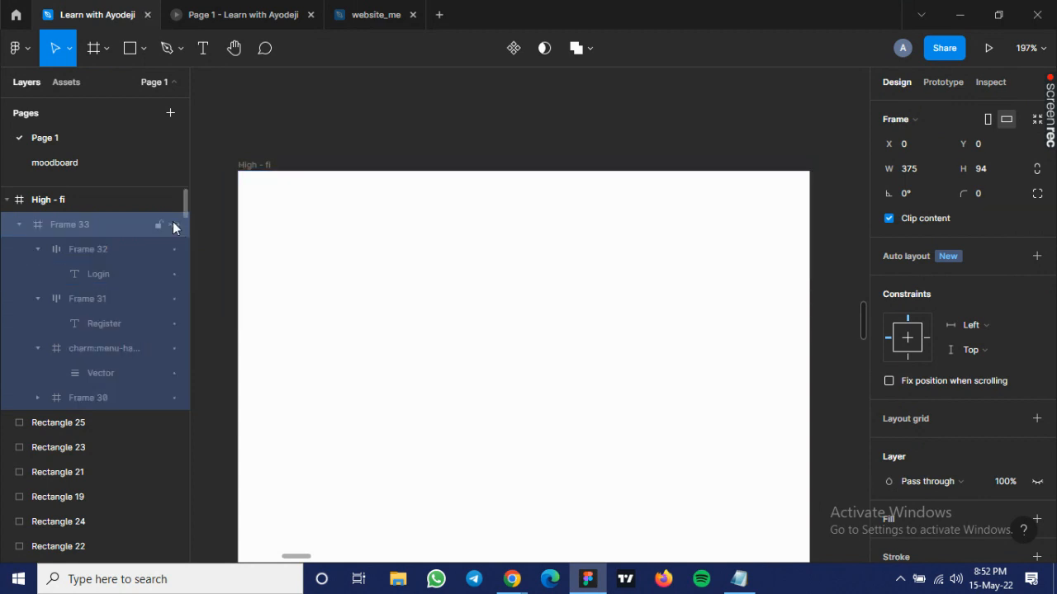
click(173, 224)
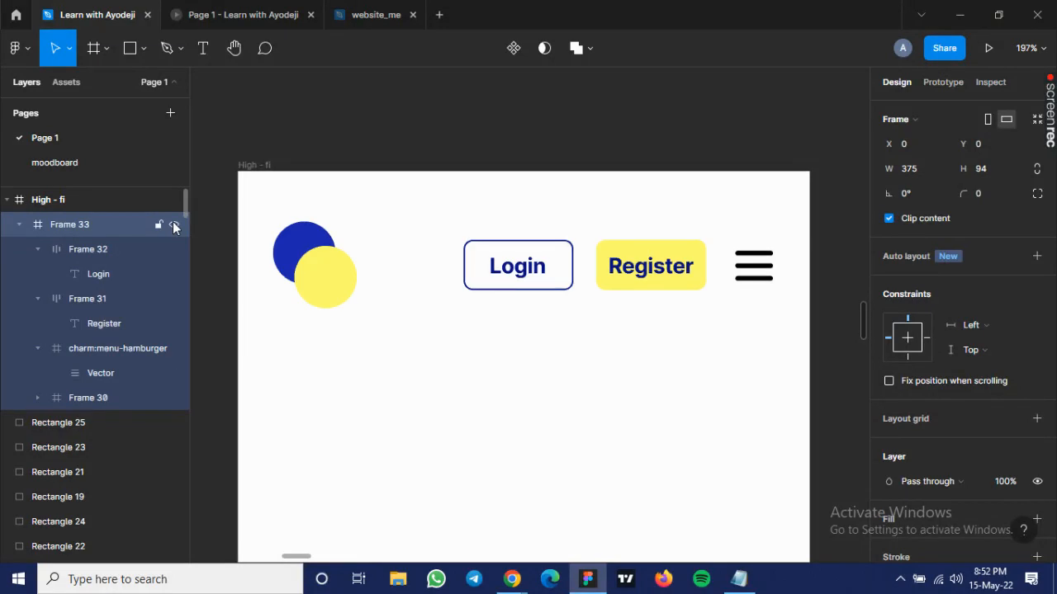
Add a 000000 inside stroke of 1 to the header frame, limited to its bottom side.
scroll(966, 451, down, 4)
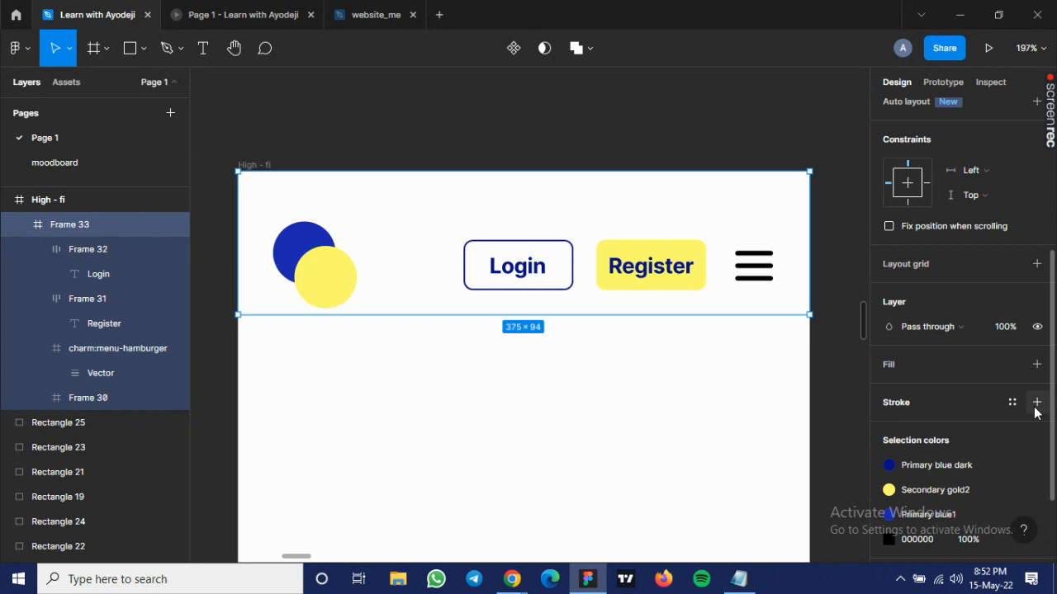
click(1037, 402)
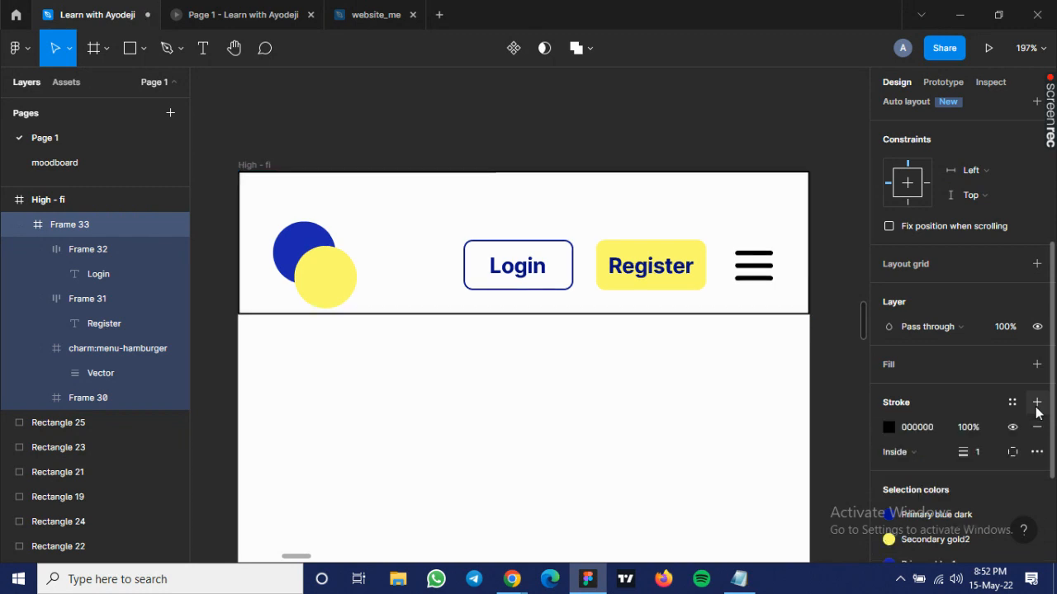
click(1015, 458)
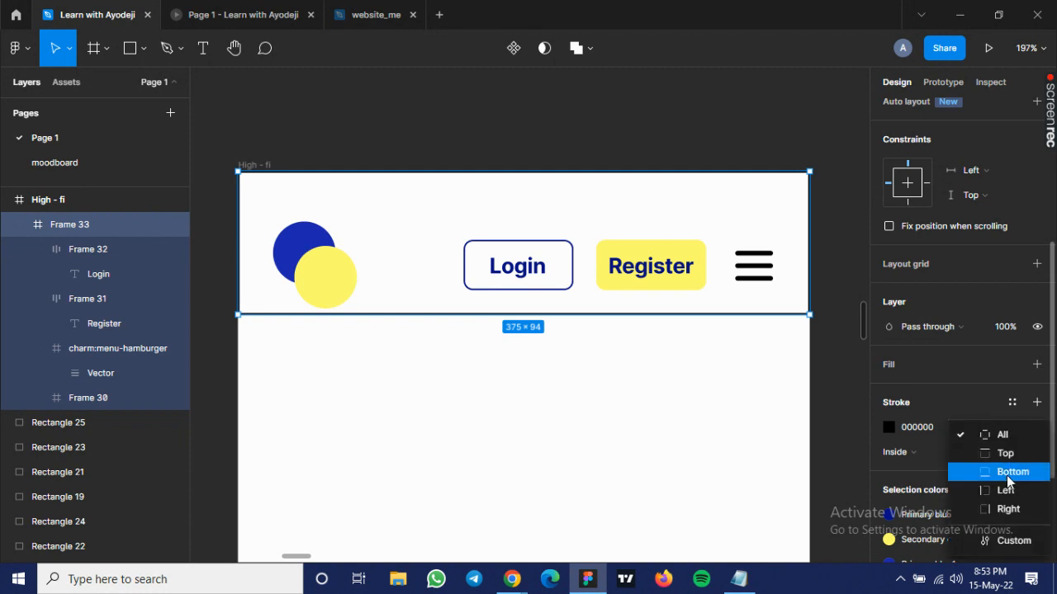
click(1008, 474)
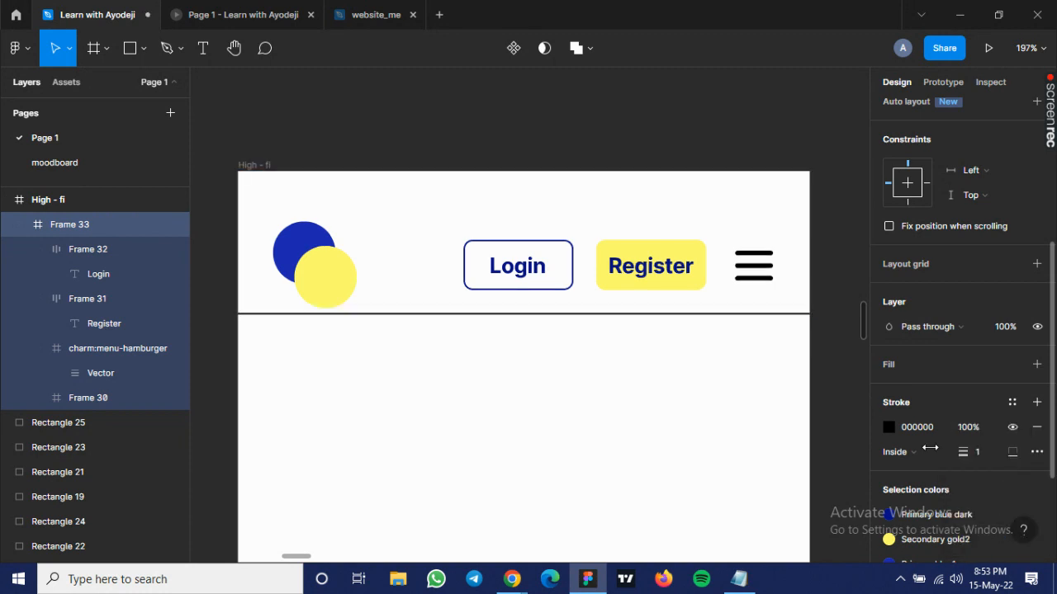
click(620, 379)
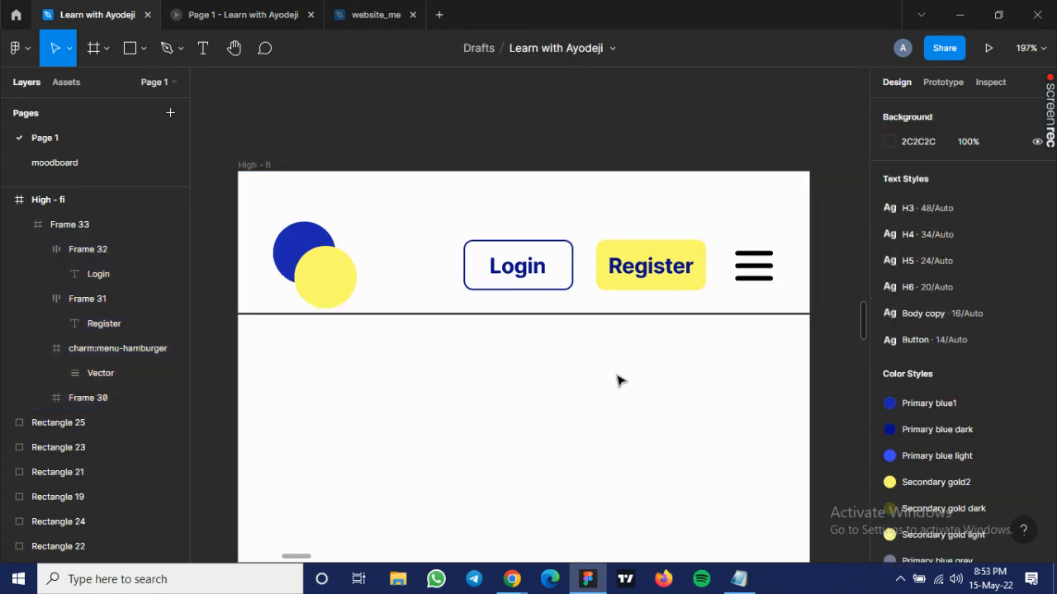
Add an FFFFFF fill to the High - fi header frame.
click(396, 289)
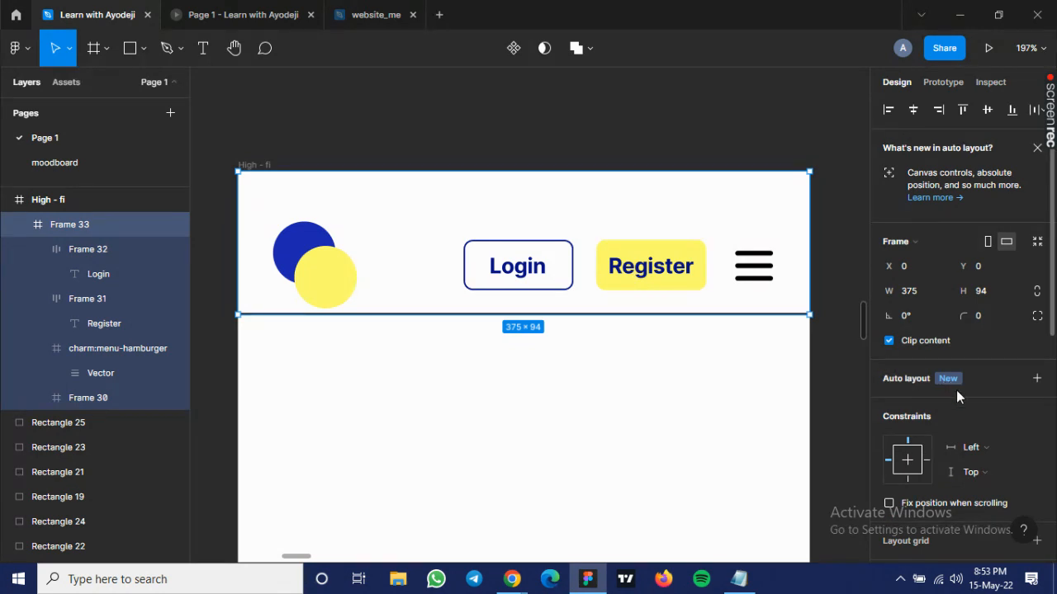
scroll(955, 389, down, 5)
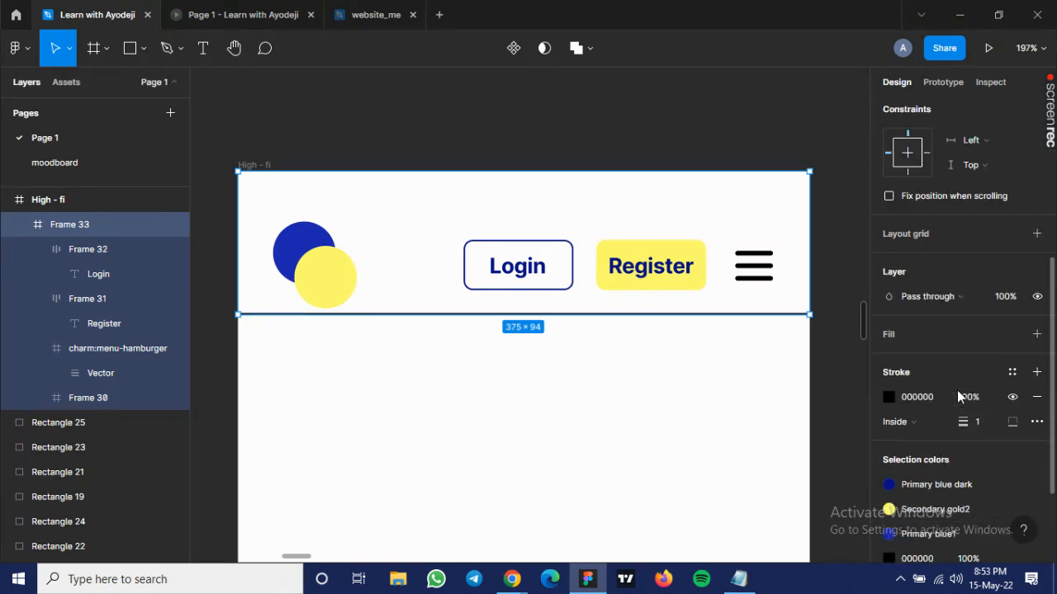
click(1038, 333)
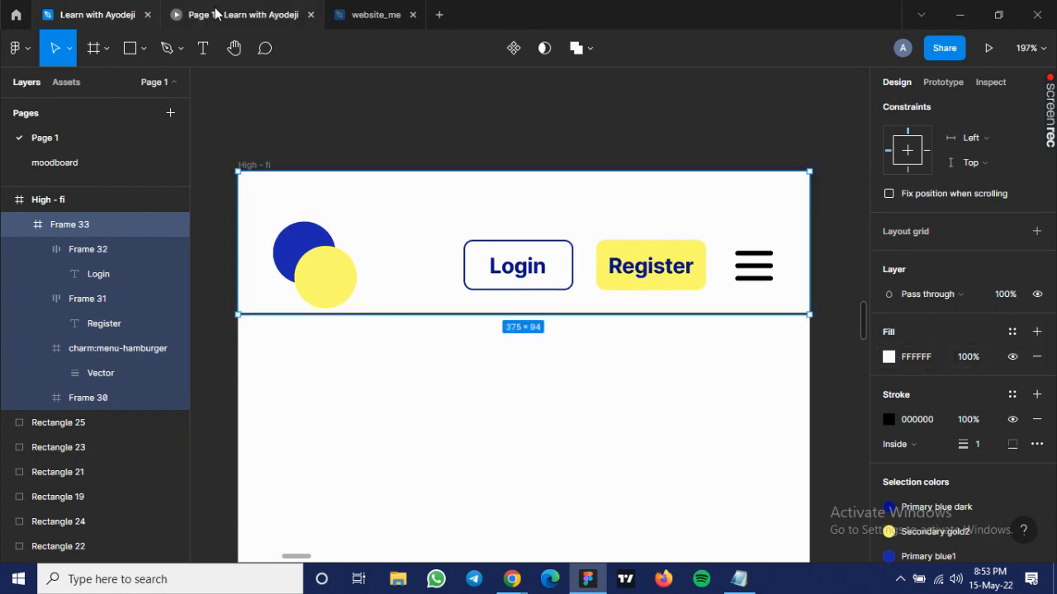
Scroll through the wireframe's prototype preview to examine how its header behaves, and return to the design file.
click(216, 12)
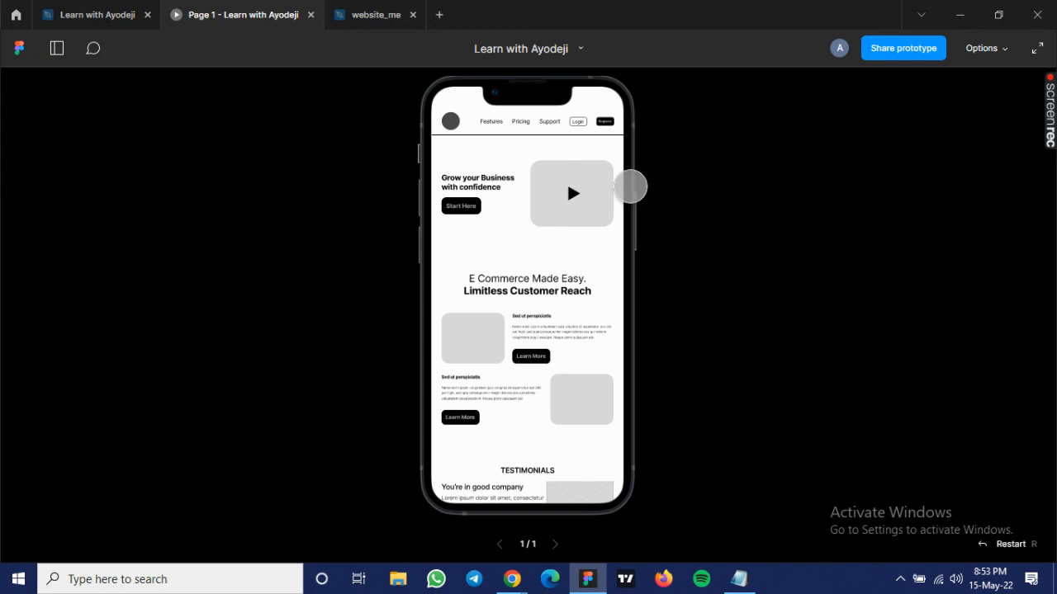
scroll(530, 191, down, 1)
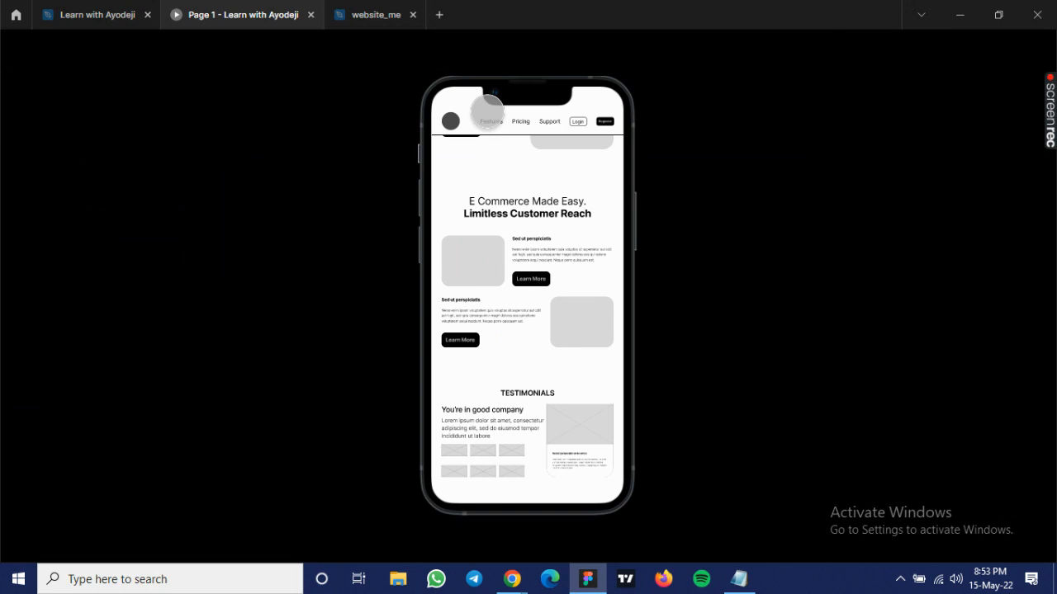
scroll(536, 254, up, 1)
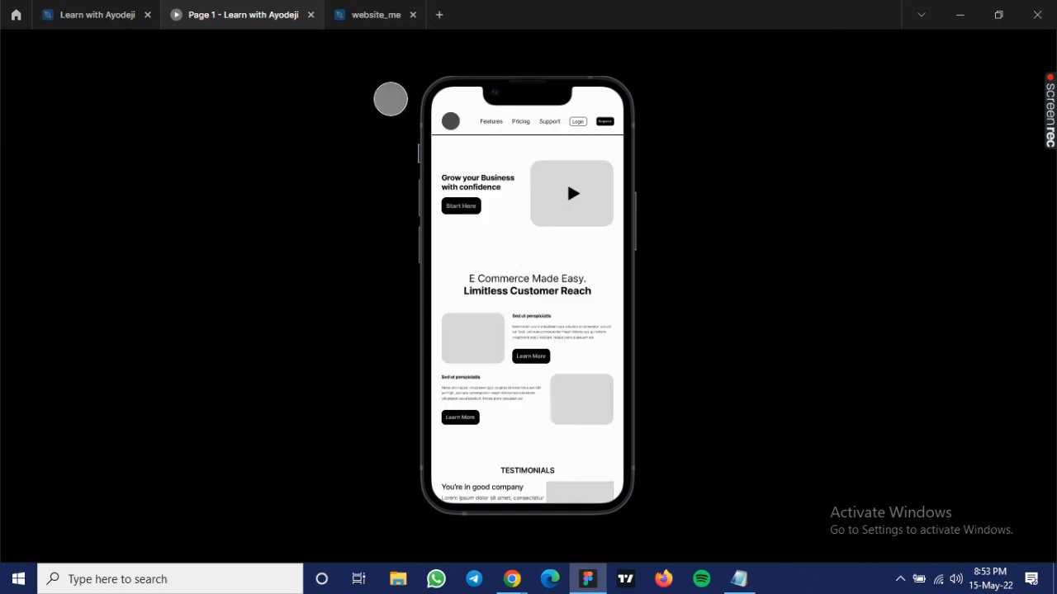
click(92, 15)
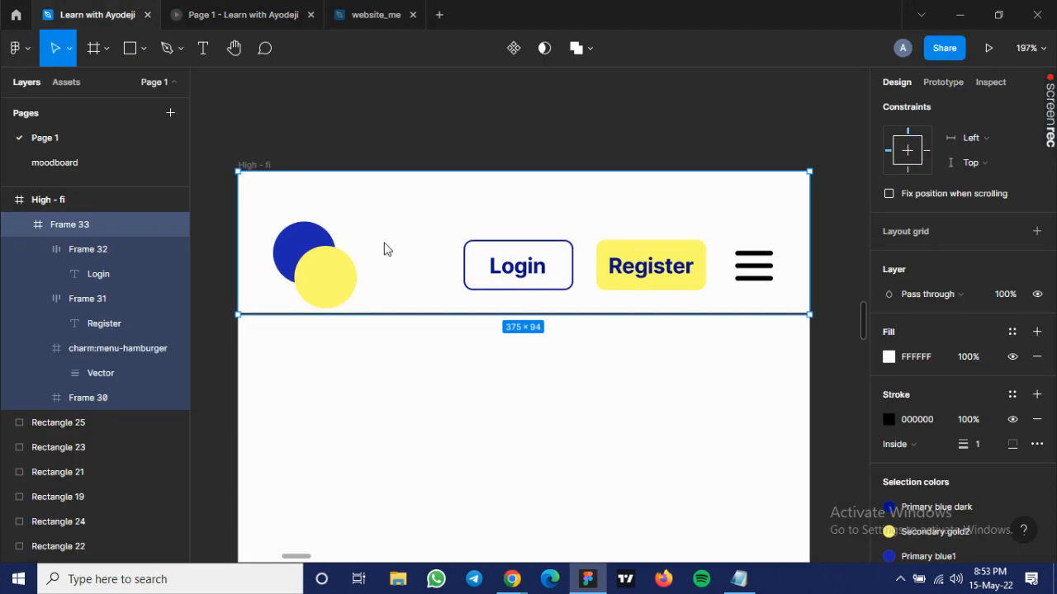
Hide the FFFFFF fill of the fixed header frame in the Wireframing frame.
click(271, 371)
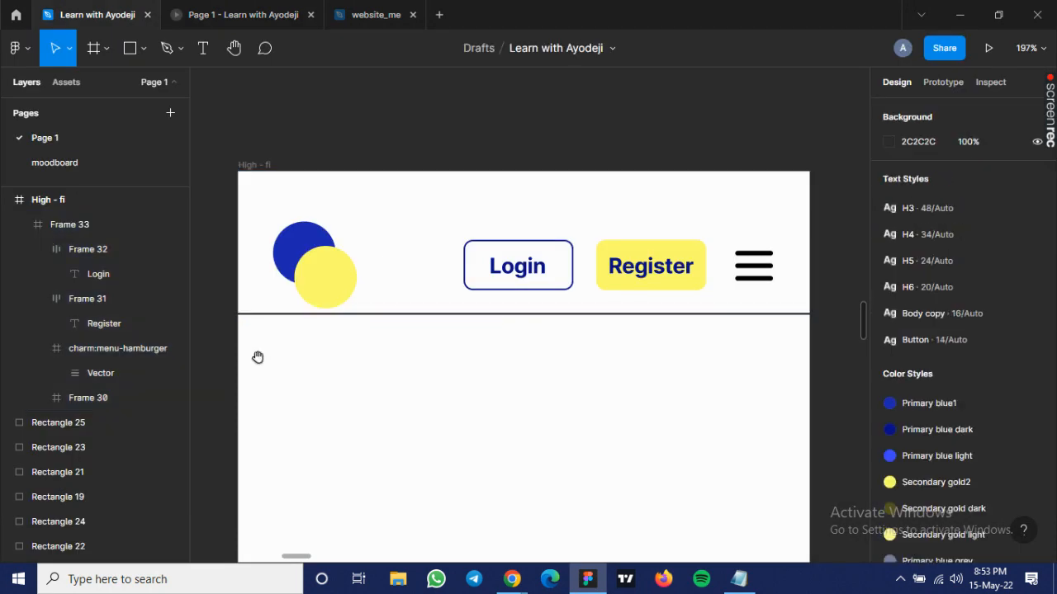
scroll(731, 319, left, 6)
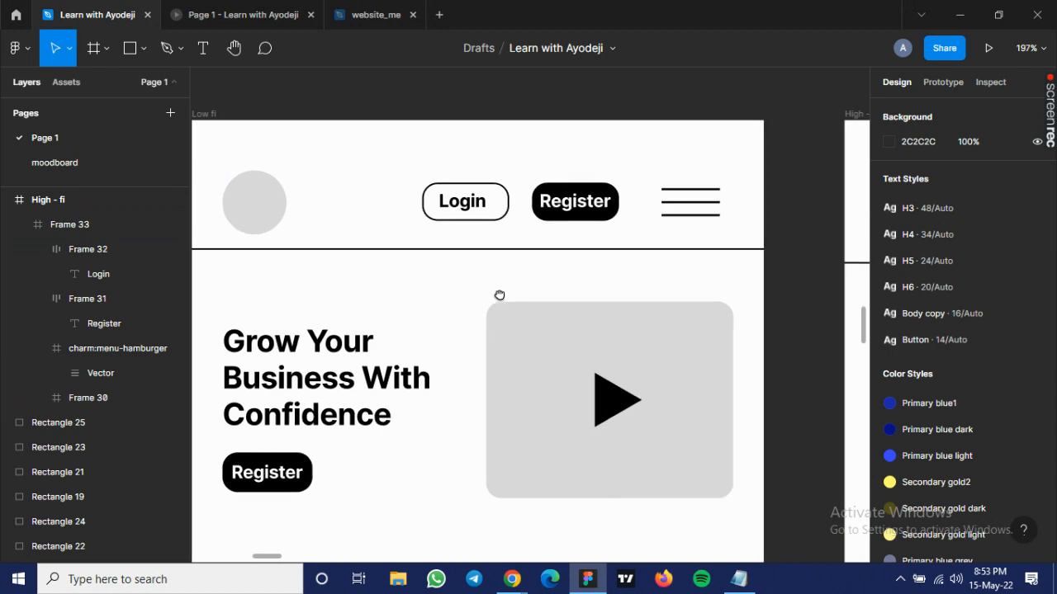
scroll(838, 286, left, 4)
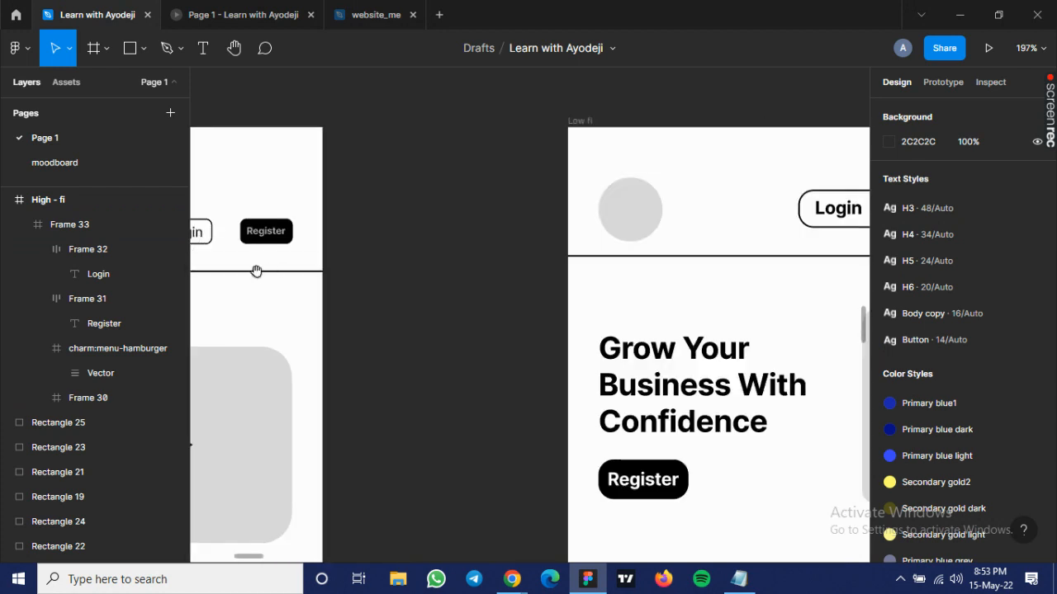
scroll(257, 271, right, 1)
drag(256, 271, 747, 281)
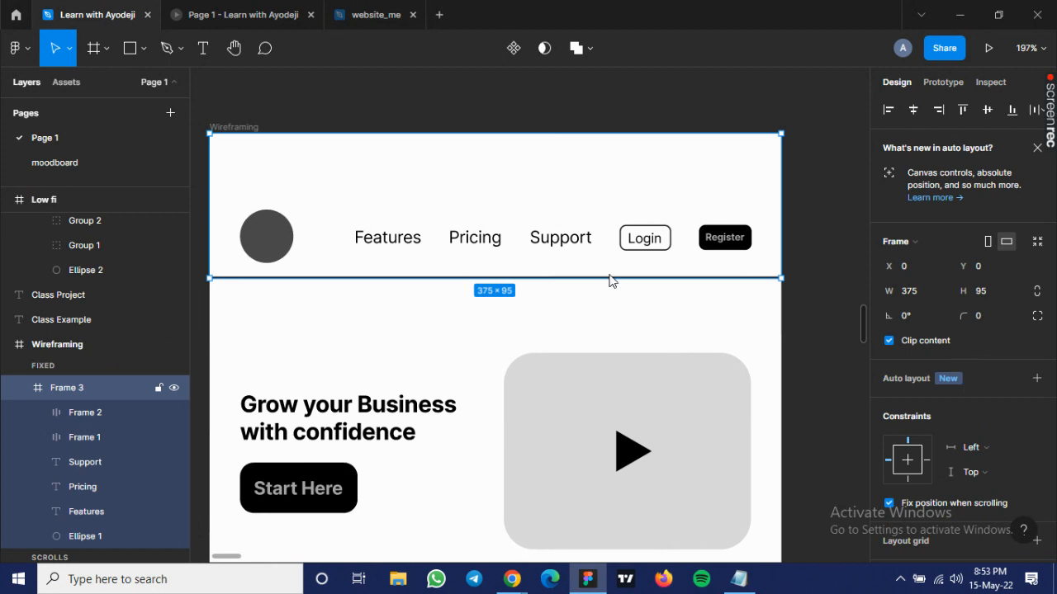
scroll(995, 389, down, 2)
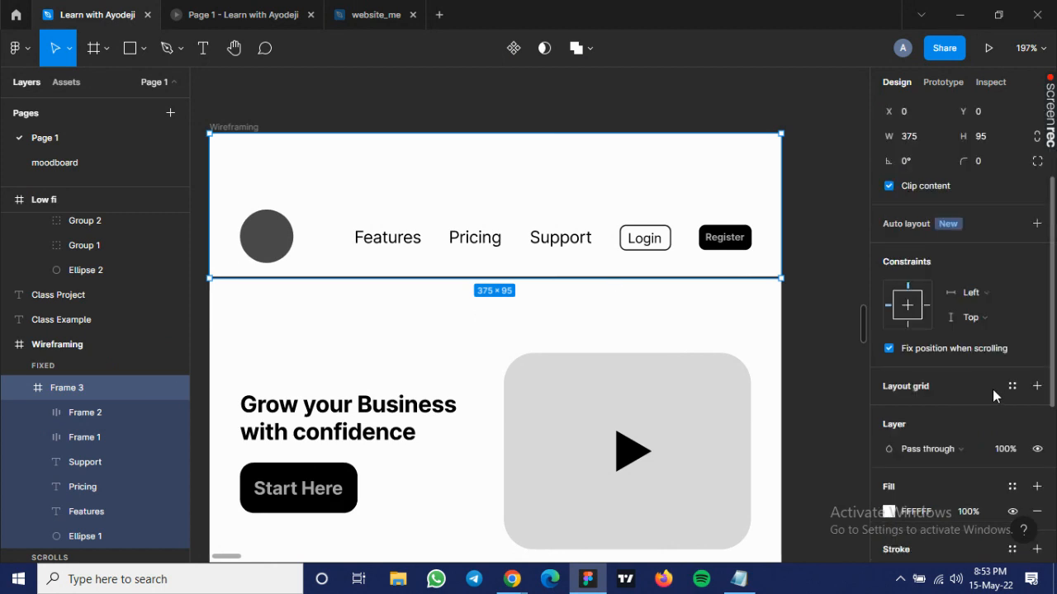
scroll(992, 390, down, 1)
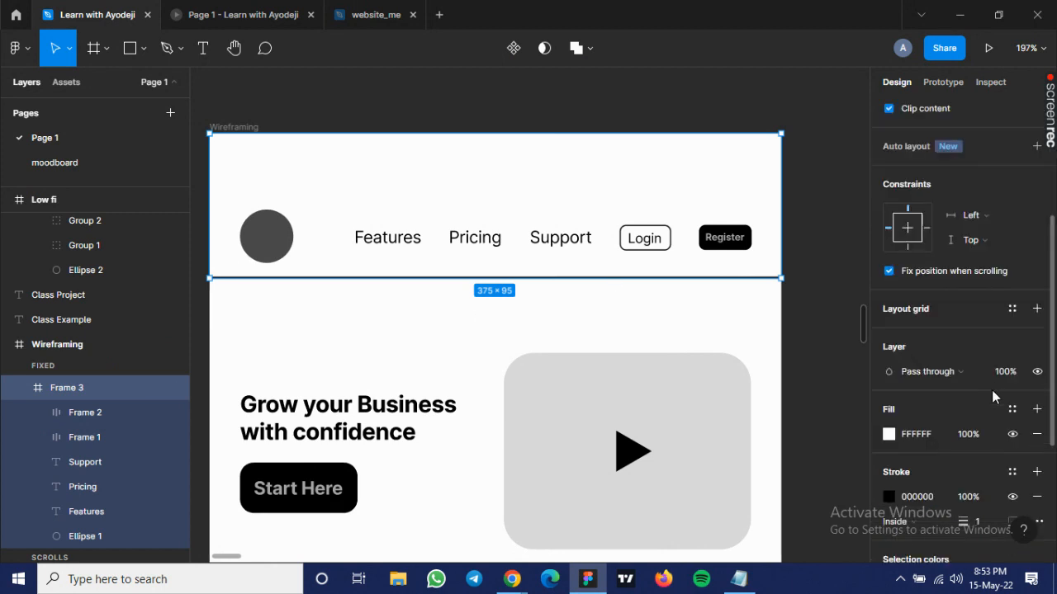
click(1013, 438)
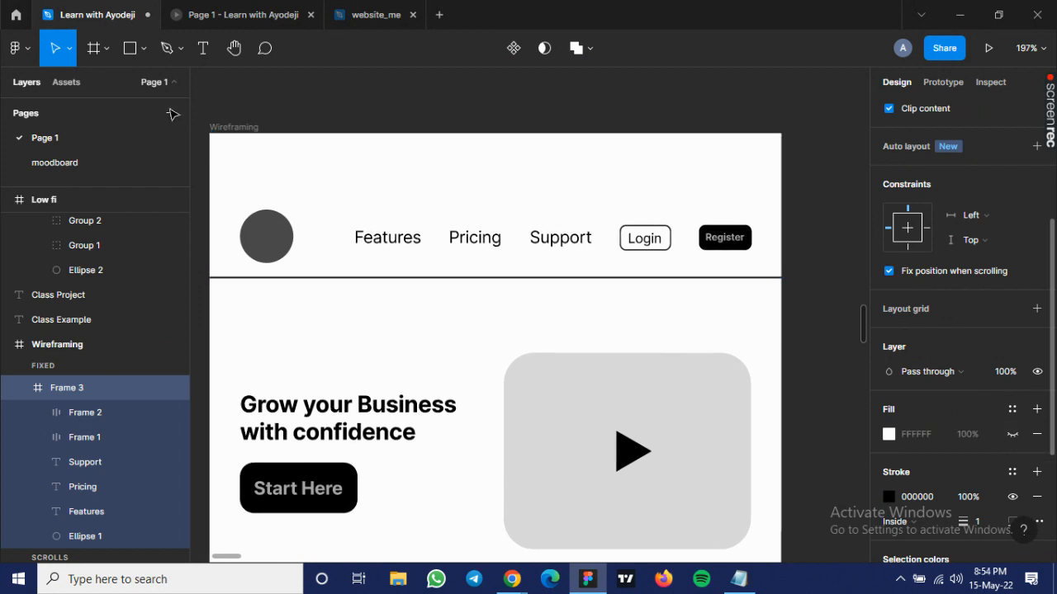
Scroll the wireframe's prototype preview up and down to examine the fixed header with its fill hidden.
click(205, 19)
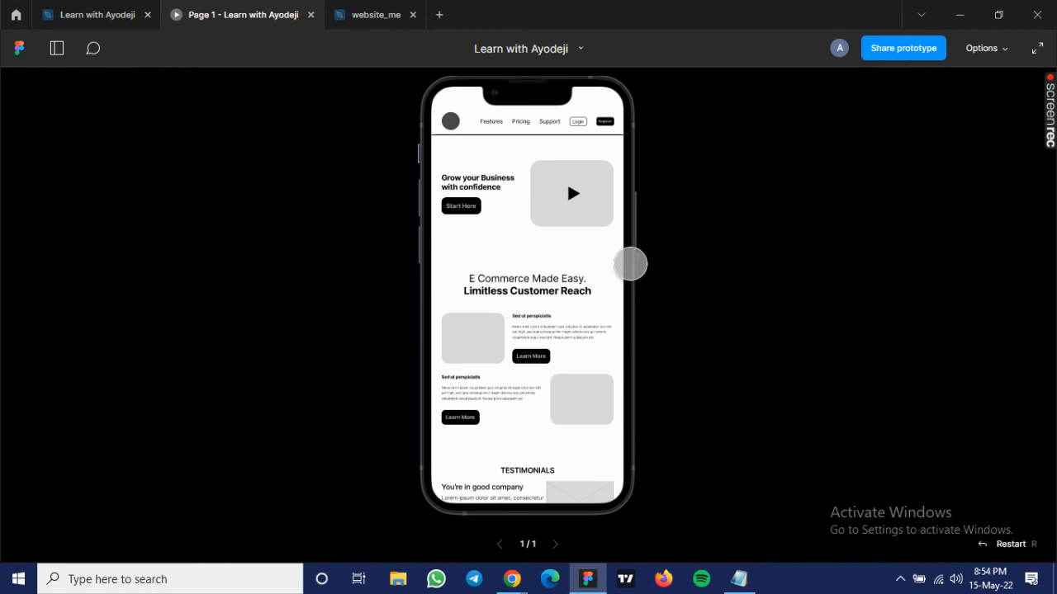
scroll(494, 231, down, 3)
scroll(496, 229, up, 3)
scroll(494, 230, down, 3)
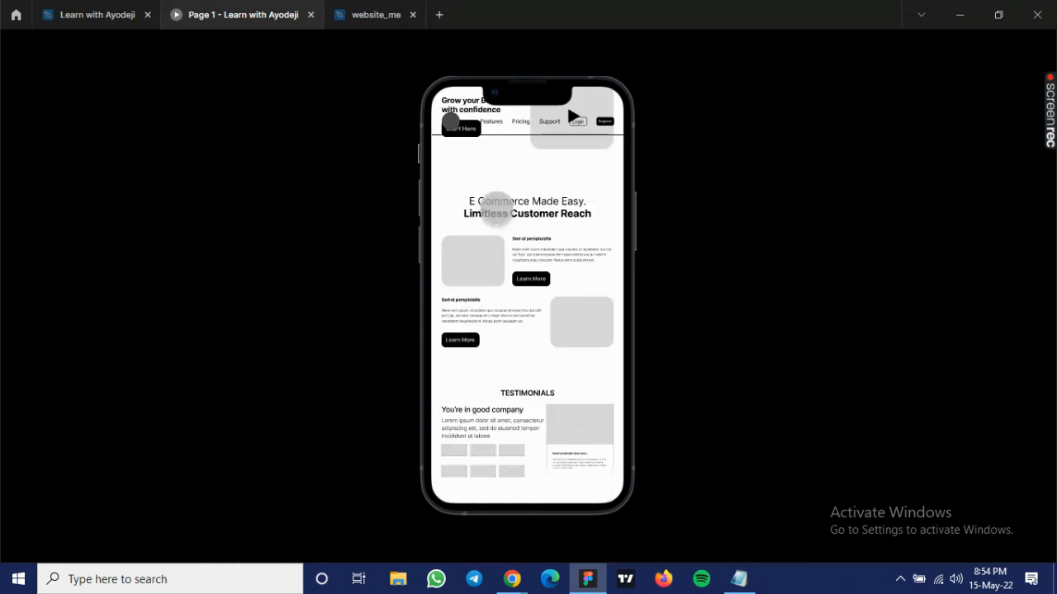
scroll(529, 210, up, 3)
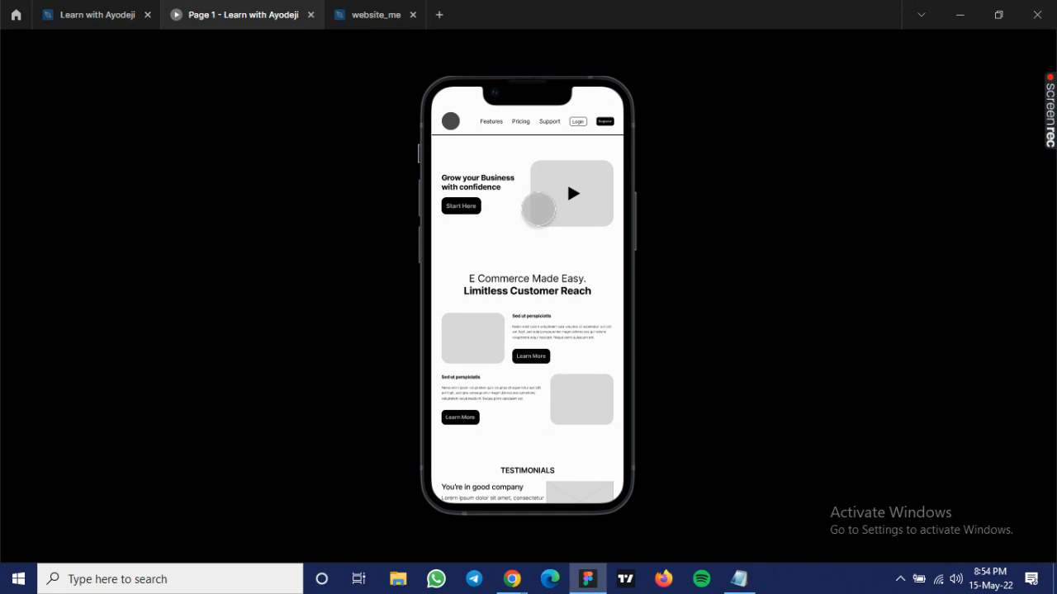
scroll(547, 170, down, 3)
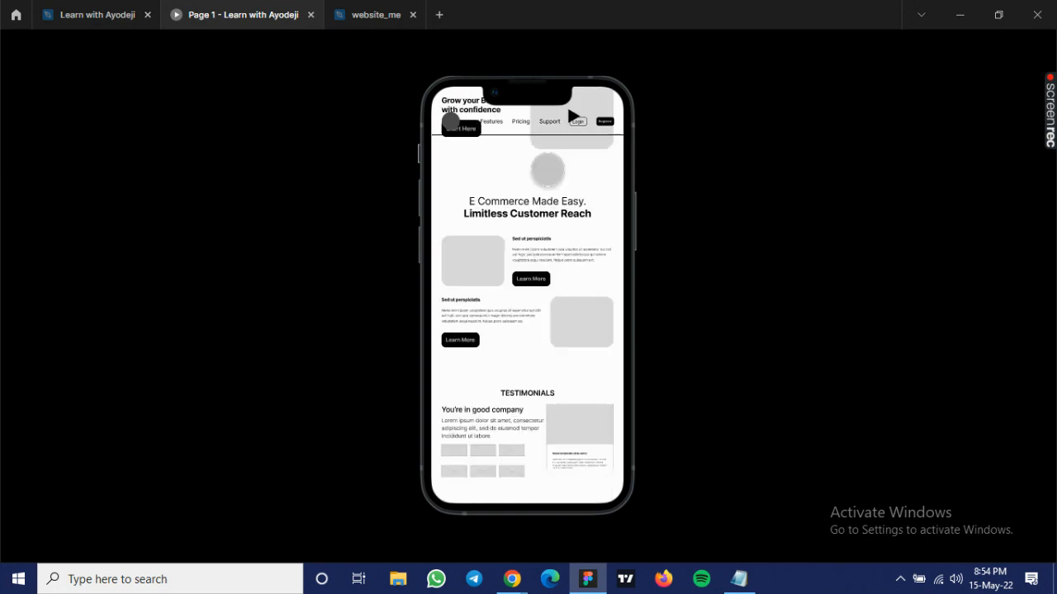
scroll(537, 174, down, 2)
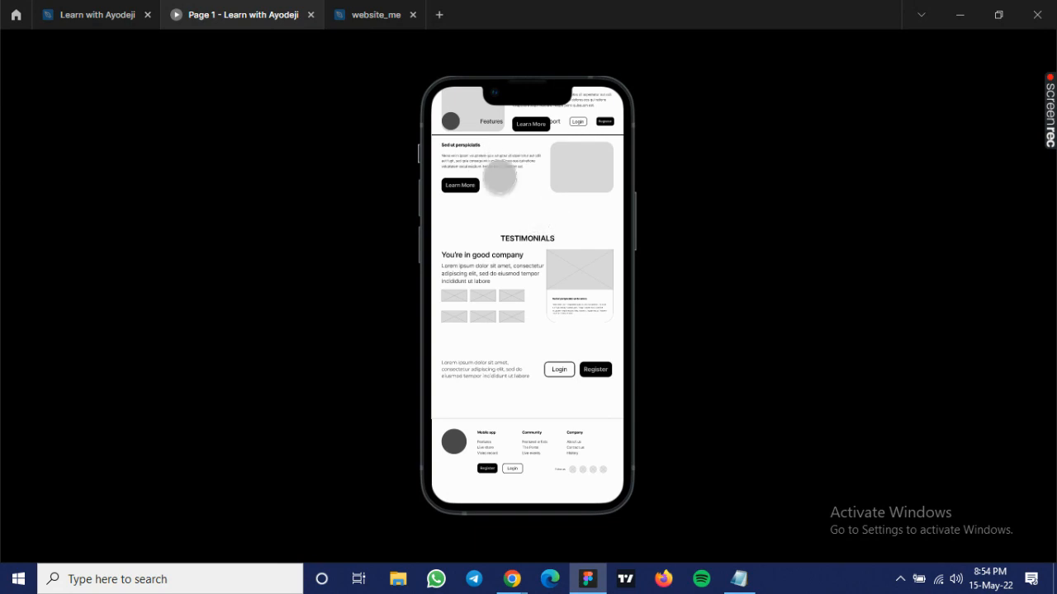
scroll(530, 194, down, 1)
scroll(531, 196, up, 3)
scroll(531, 195, down, 3)
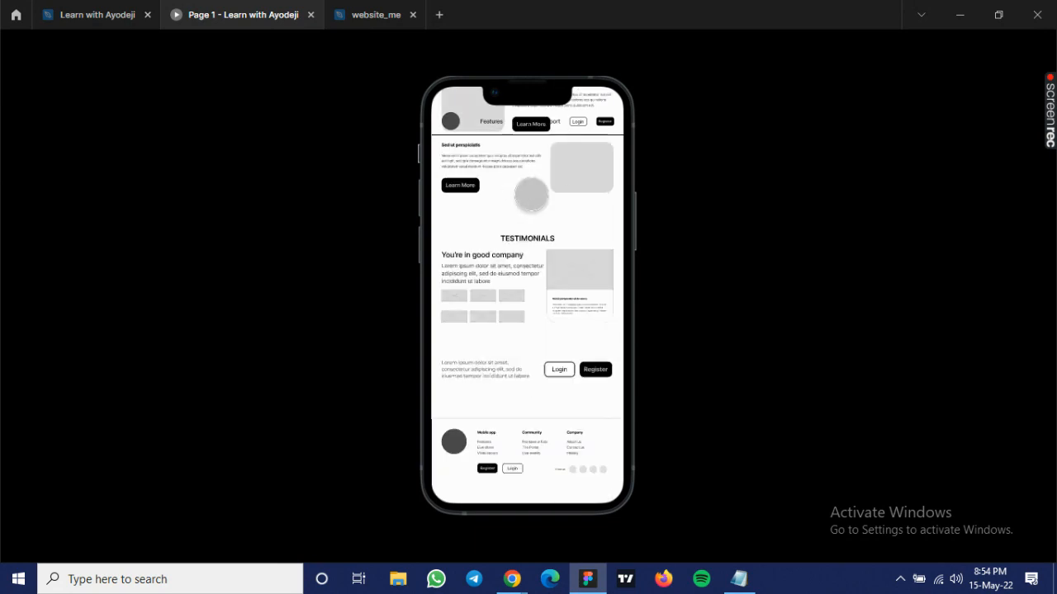
scroll(531, 195, up, 3)
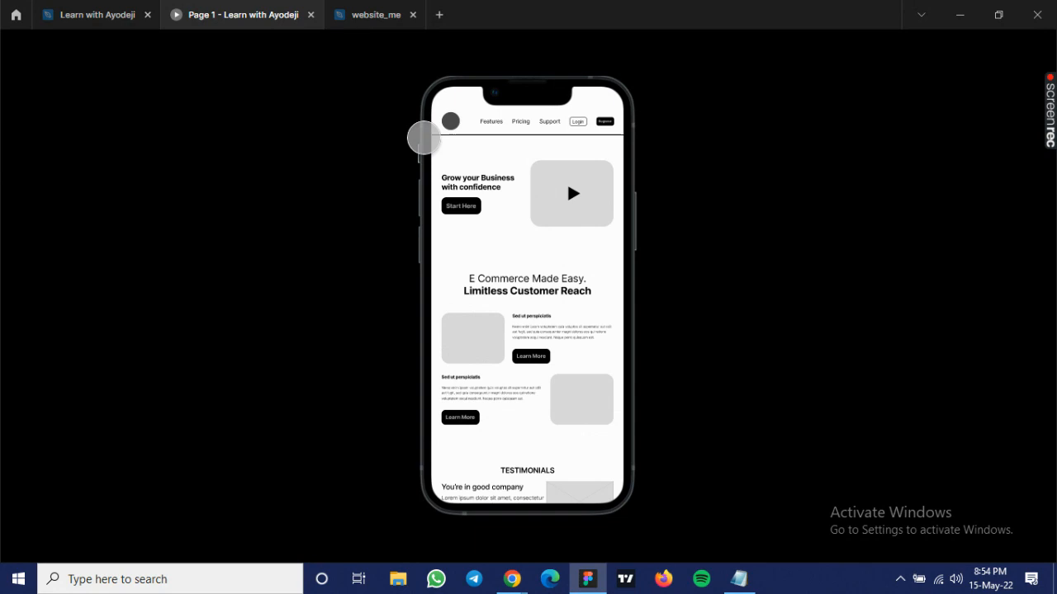
Return to the design file and show the FFFFFF fill of the Wireframing header frame again.
click(105, 20)
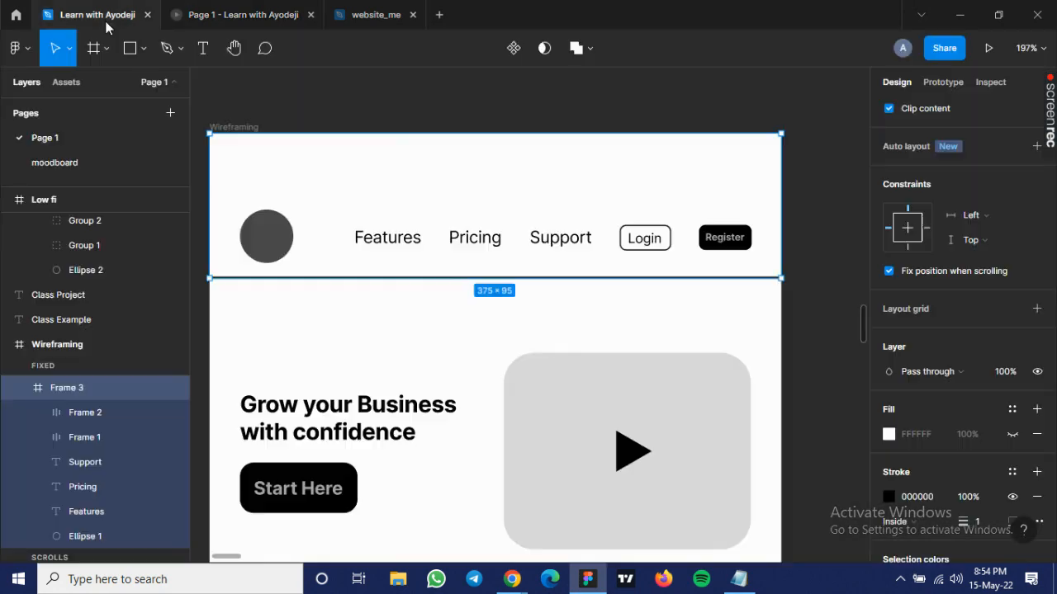
click(1012, 435)
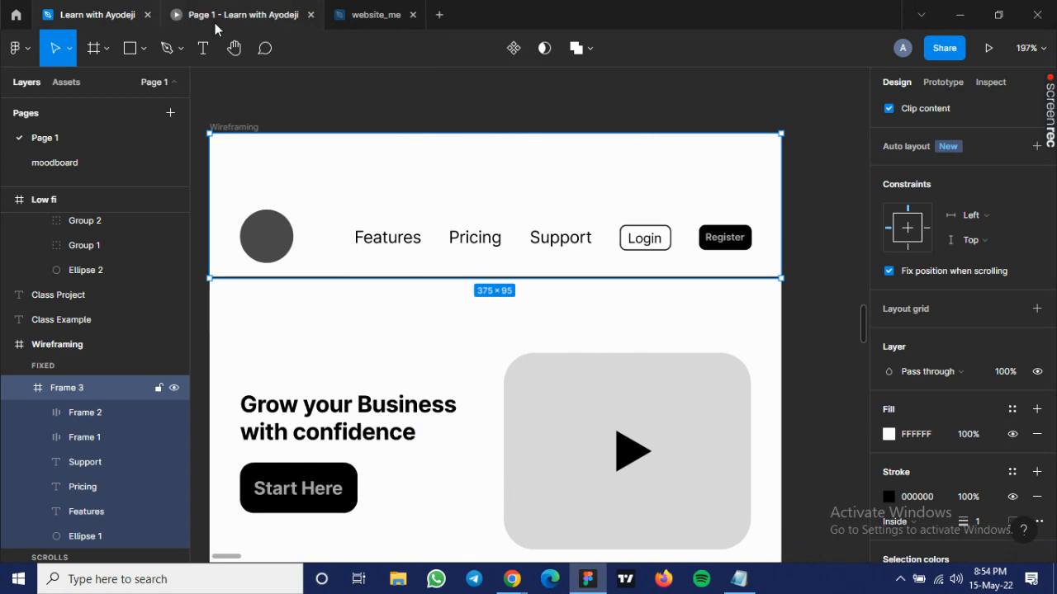
Scroll through the prototype preview to examine the fixed header with its white fill, and return to the design file.
click(214, 29)
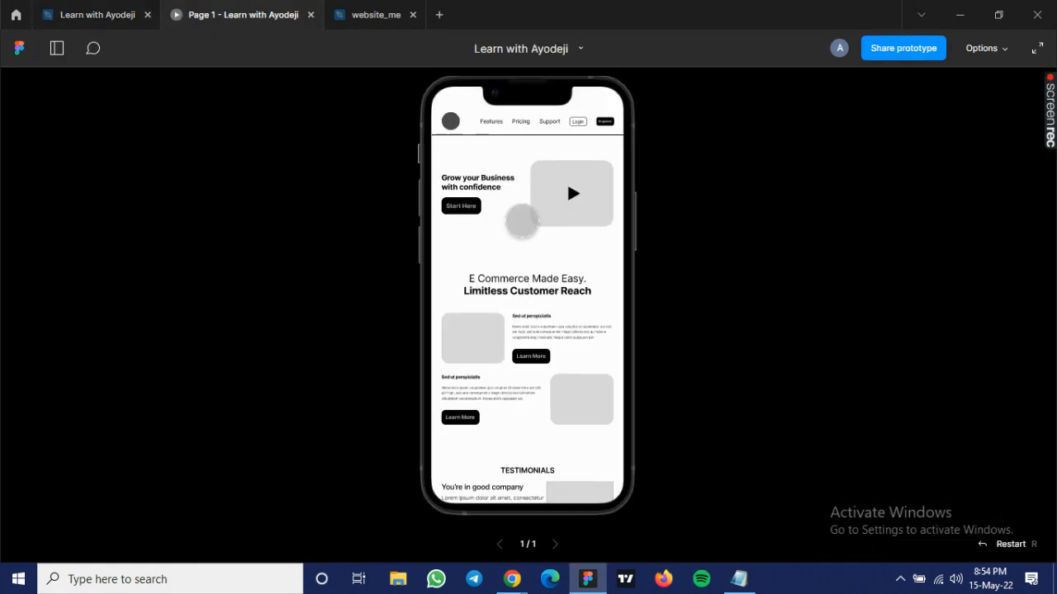
scroll(521, 220, down, 2)
scroll(522, 221, down, 2)
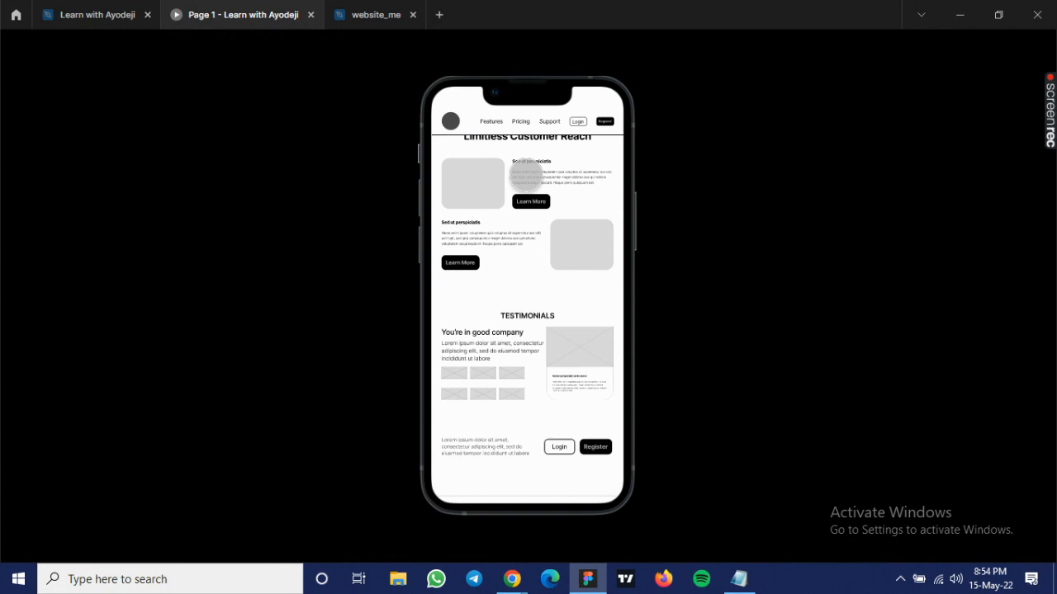
scroll(526, 174, down, 2)
scroll(526, 165, up, 5)
scroll(530, 170, down, 4)
scroll(526, 178, up, 2)
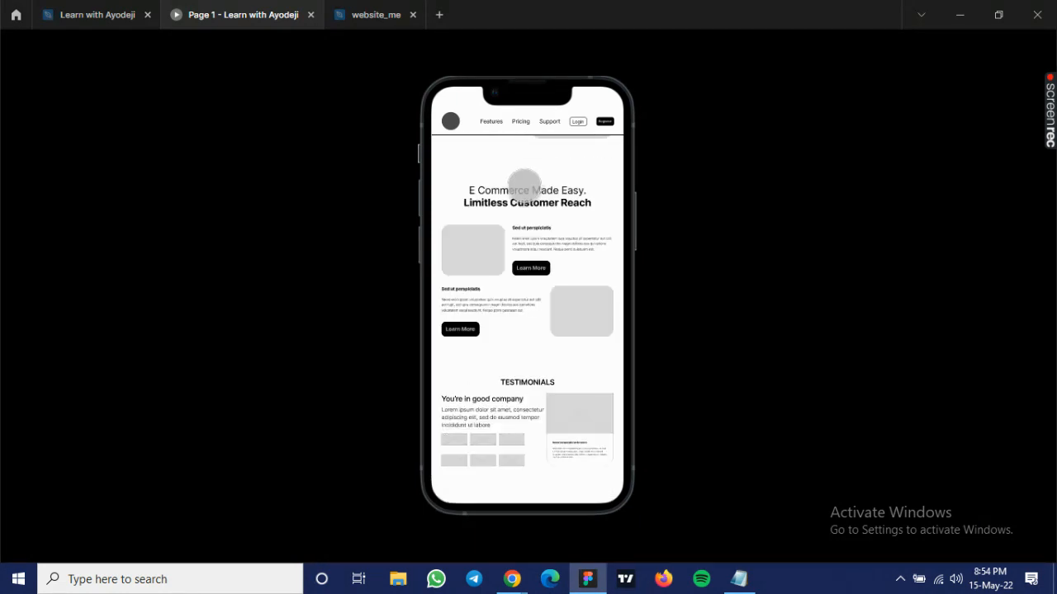
scroll(524, 184, down, 4)
scroll(513, 339, up, 6)
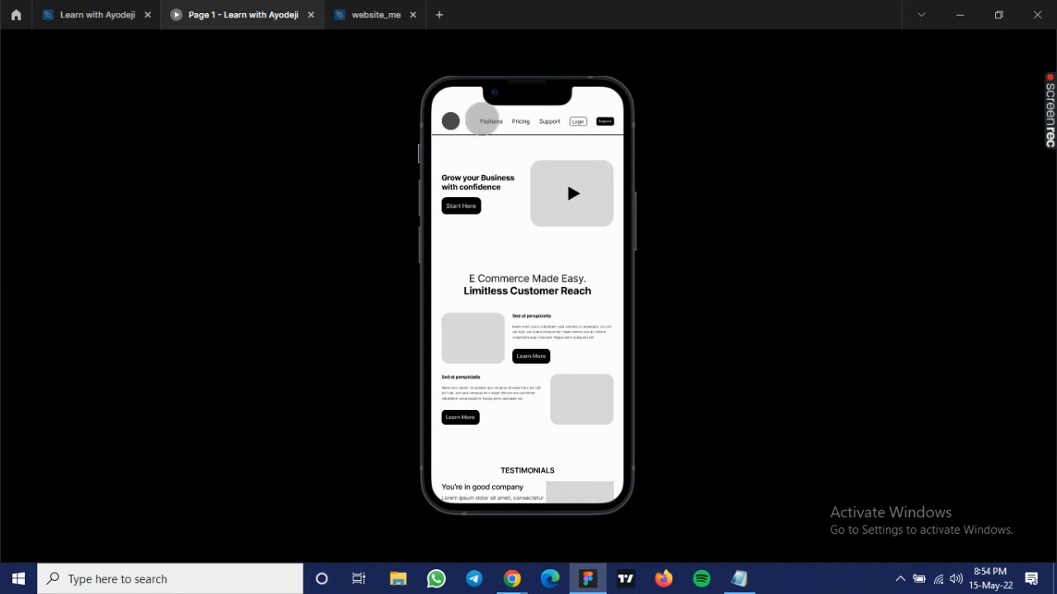
scroll(483, 117, down, 3)
scroll(483, 117, down, 3)
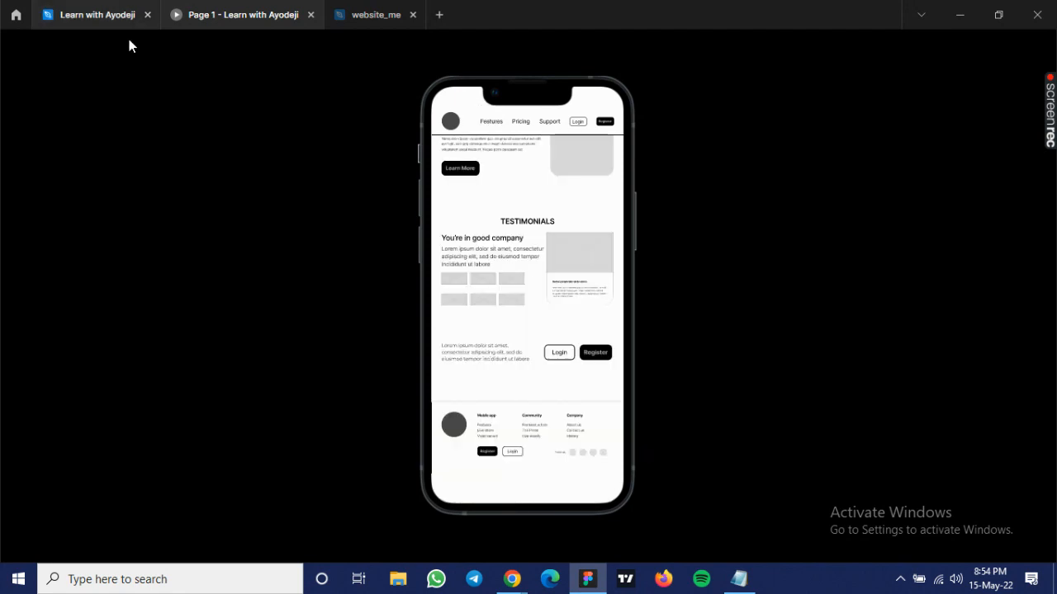
click(113, 11)
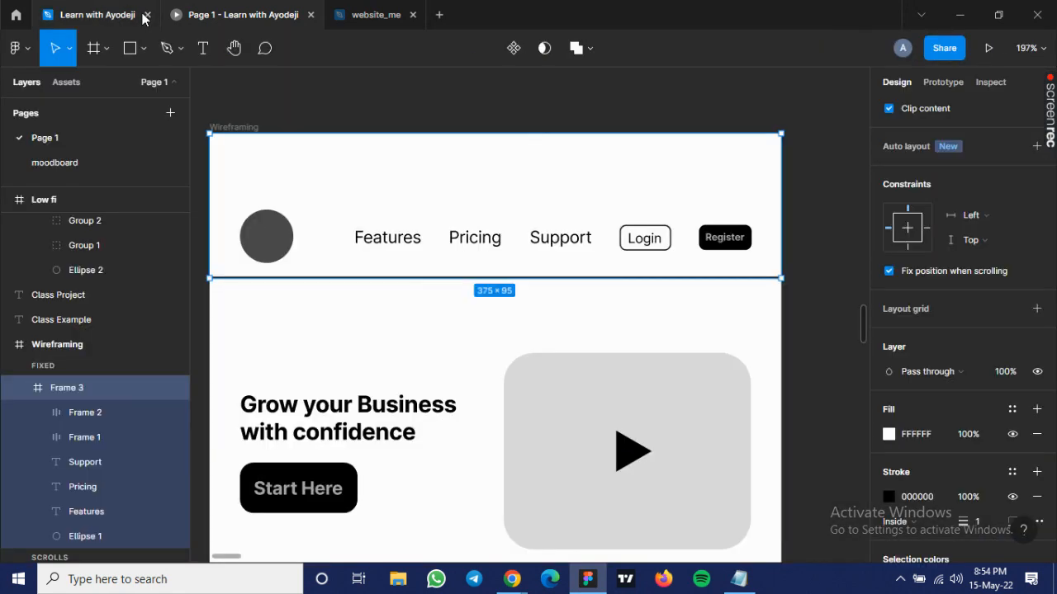
Select the header frame in the High - fi frame and open its fill color for editing.
drag(229, 559, 294, 563)
scroll(380, 454, down, 5)
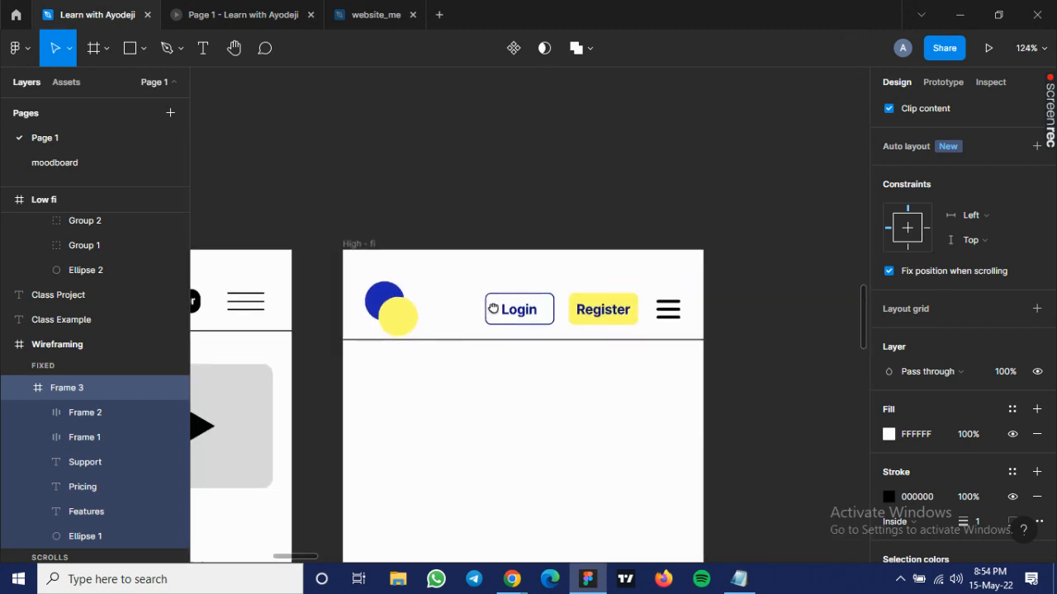
scroll(543, 226, down, 2)
scroll(543, 226, left, 2)
drag(549, 229, 573, 207)
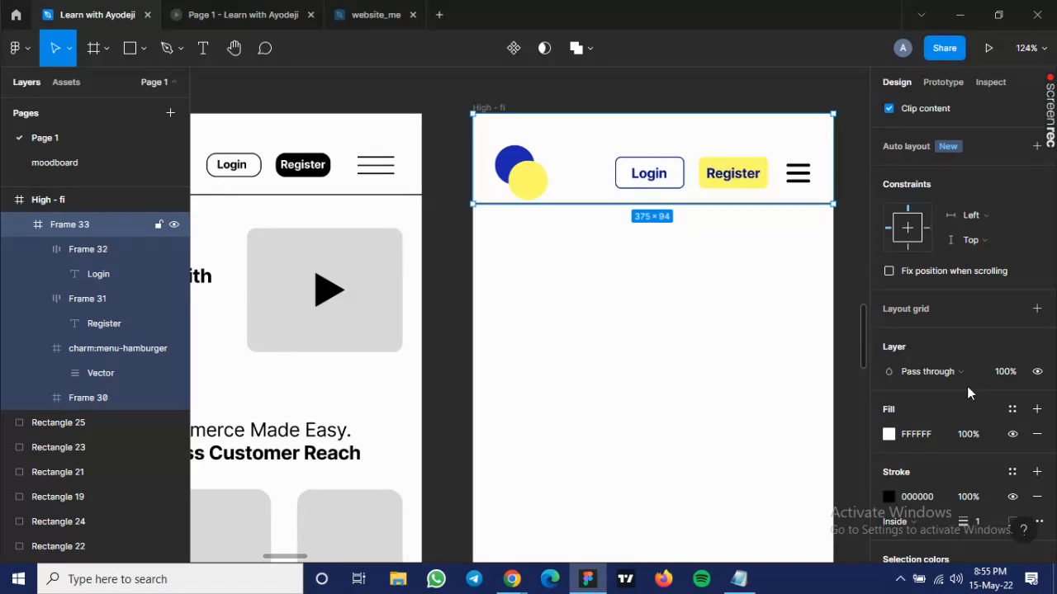
scroll(995, 410, down, 2)
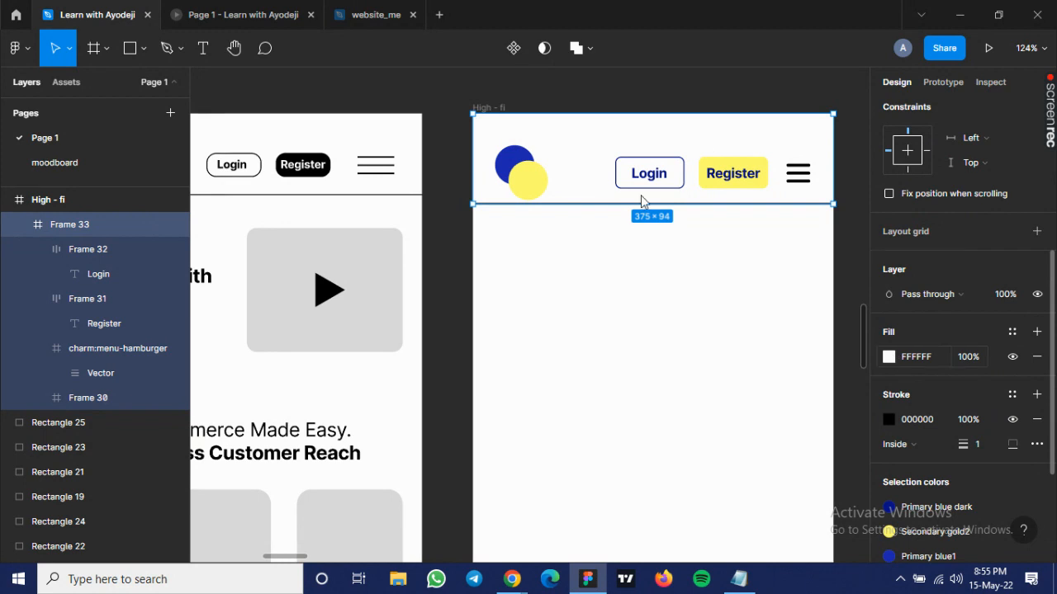
click(888, 357)
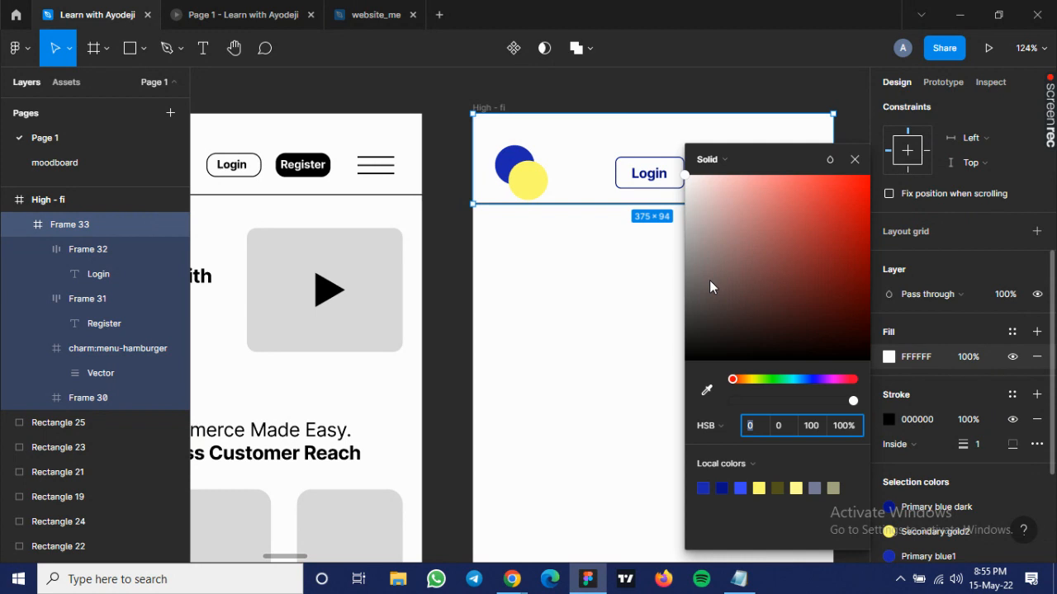
Try a dark 292727 fill on the High - fi header frame.
drag(709, 300, 708, 313)
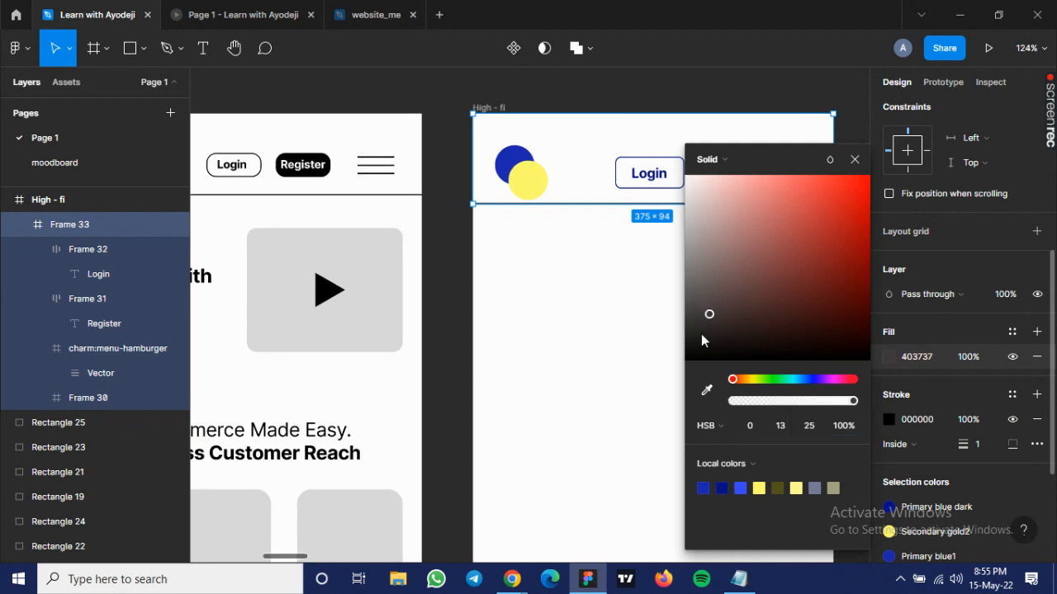
drag(701, 333, 696, 330)
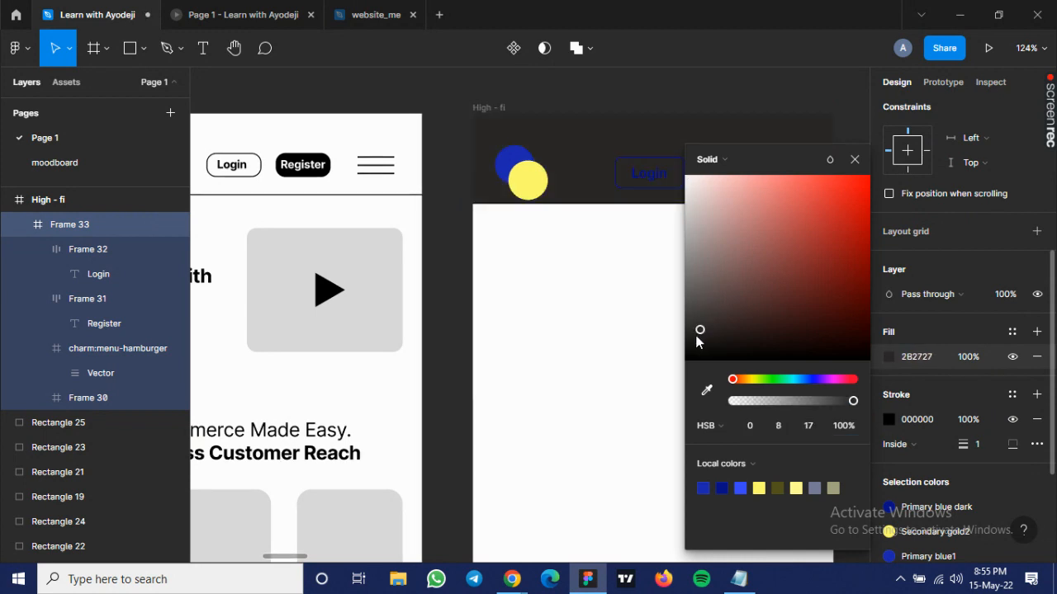
key(space)
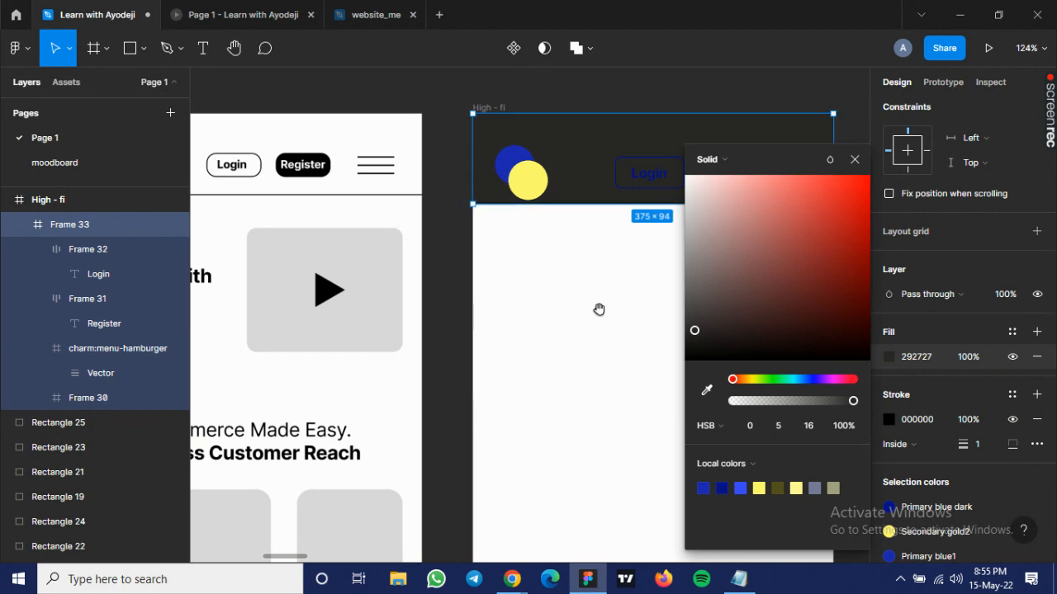
drag(605, 302, 442, 318)
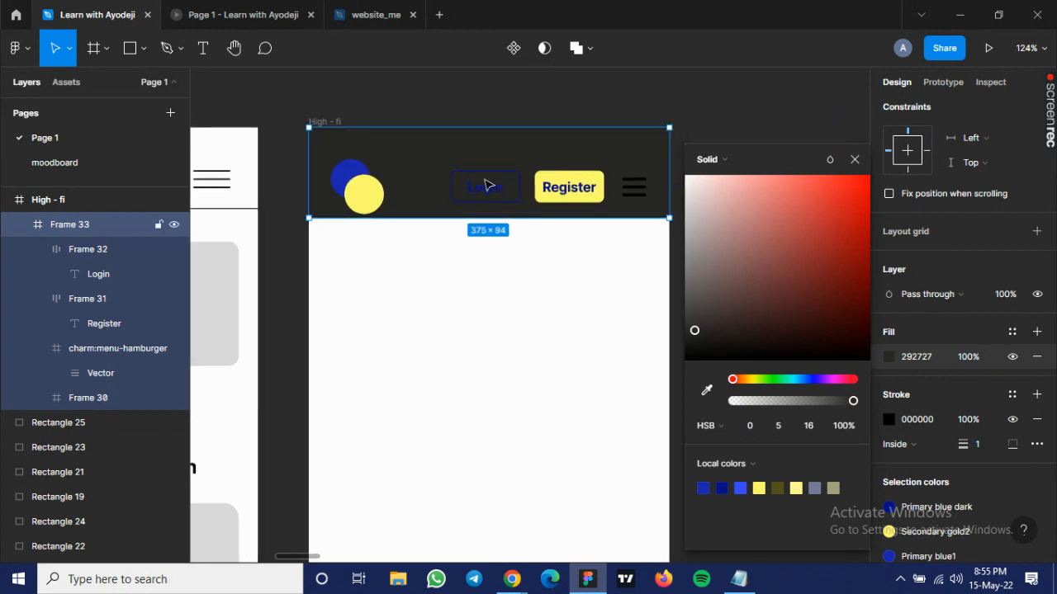
Set the High - fi header frame's fill to FDF8F8 and deselect everything.
click(695, 287)
drag(695, 288, 689, 181)
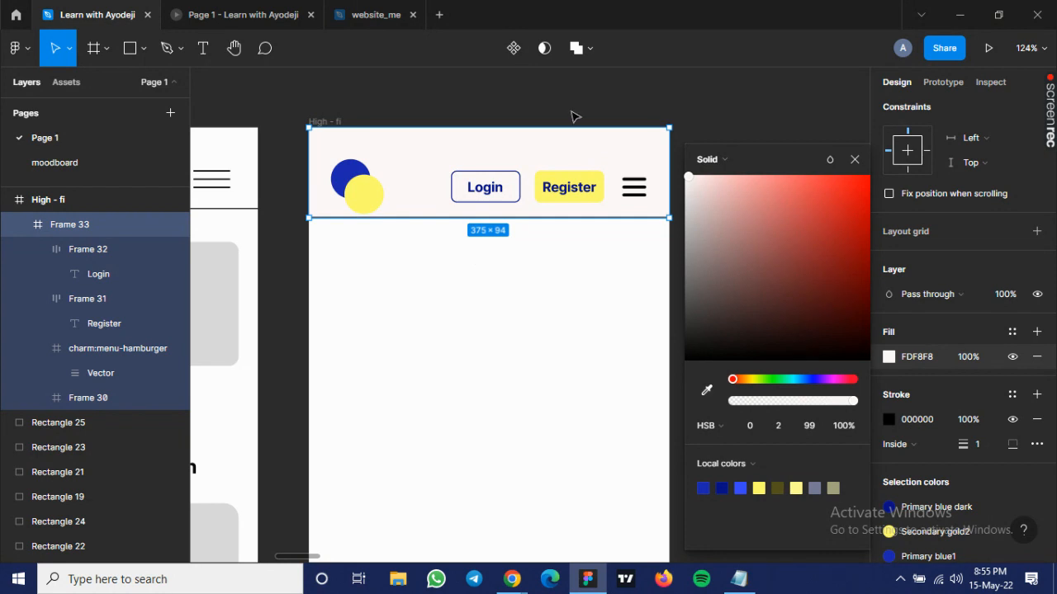
key(Return)
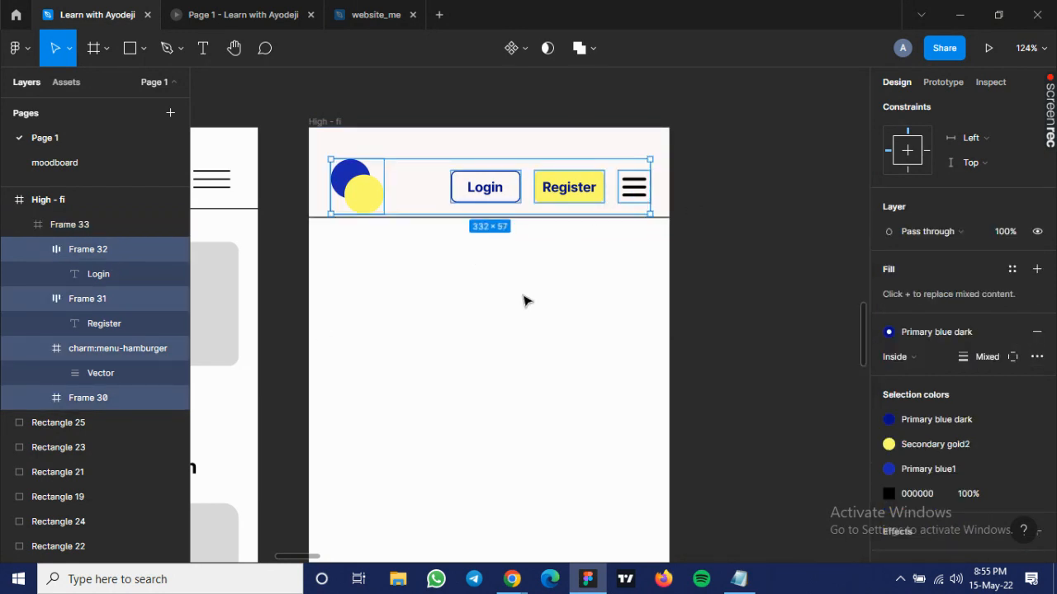
click(525, 300)
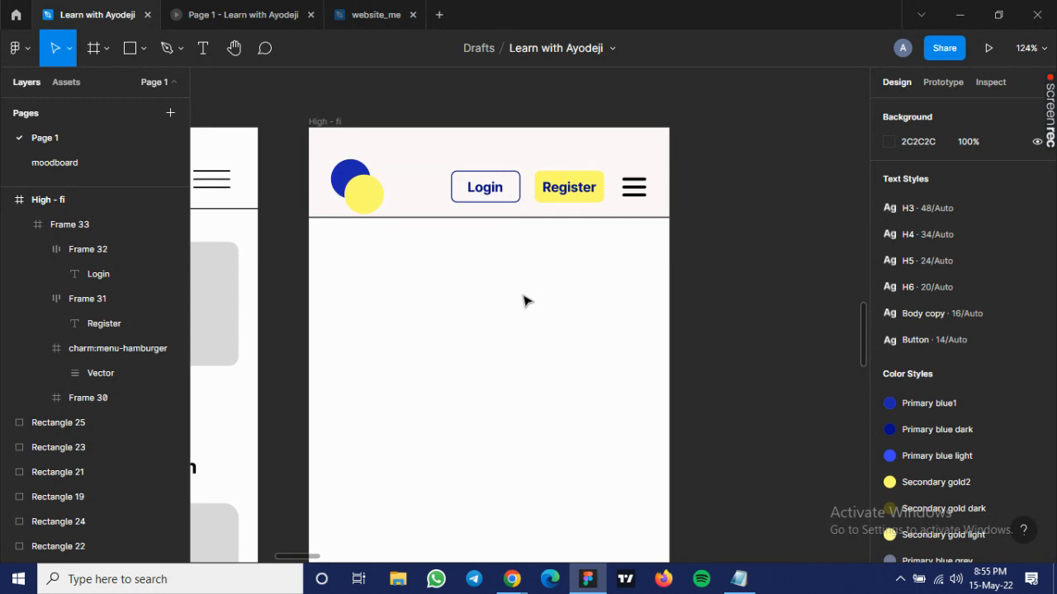
Copy the heading "Grow Your Business With Confidence" from the Low fi frame and paste it into the High - fi frame.
drag(401, 361, 647, 295)
scroll(649, 298, down, 1)
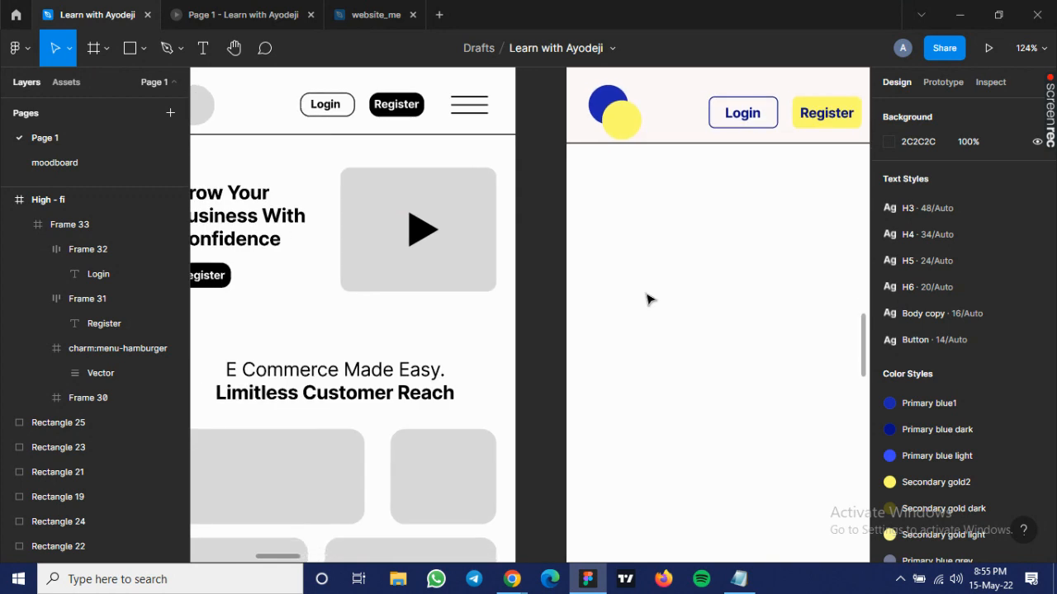
scroll(578, 294, left, 3)
click(331, 261)
drag(753, 283, 906, 332)
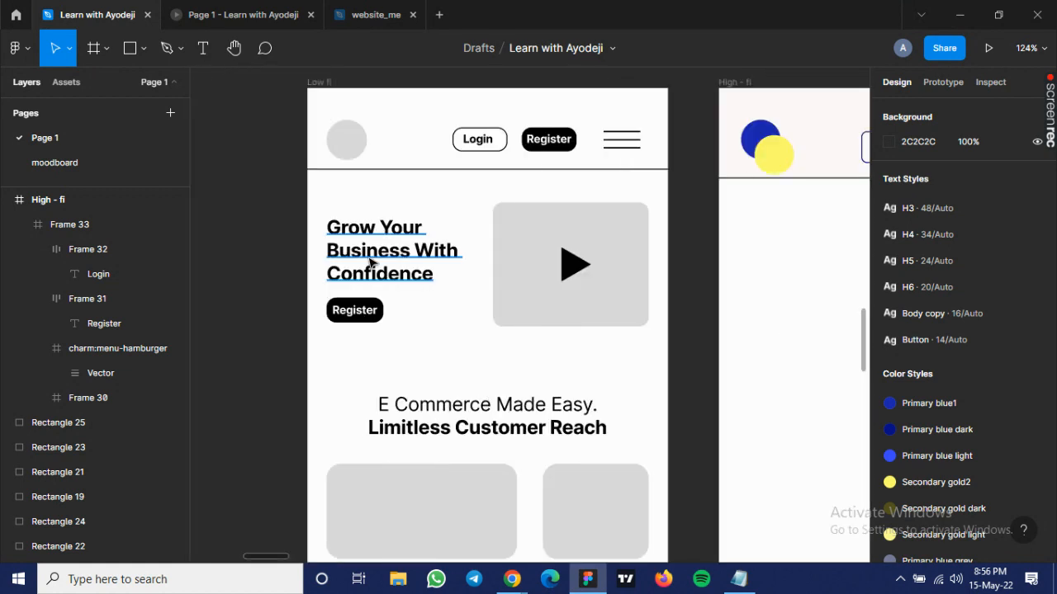
click(370, 265)
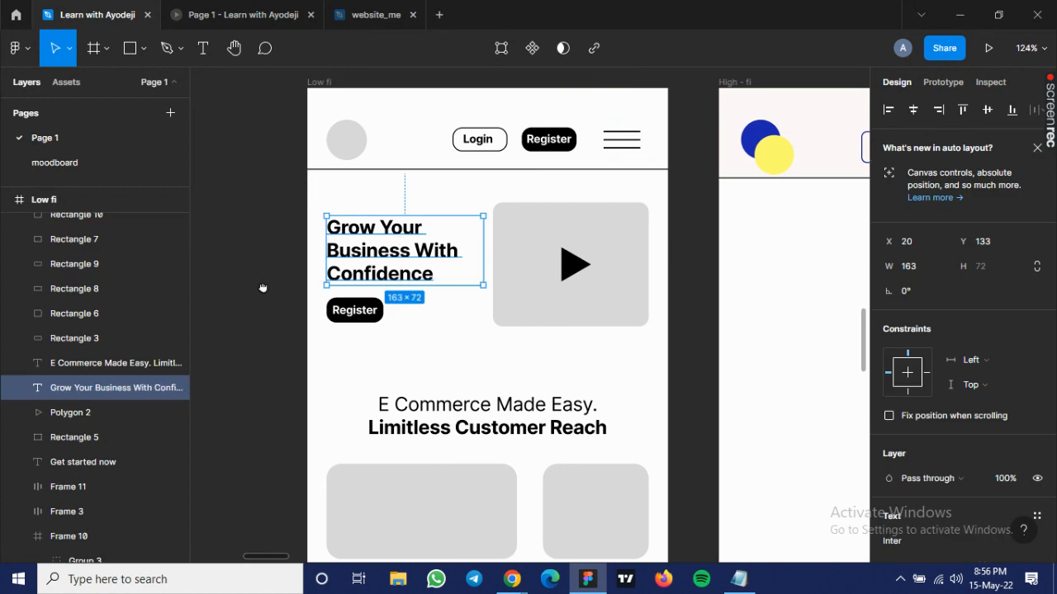
scroll(263, 287, right, 5)
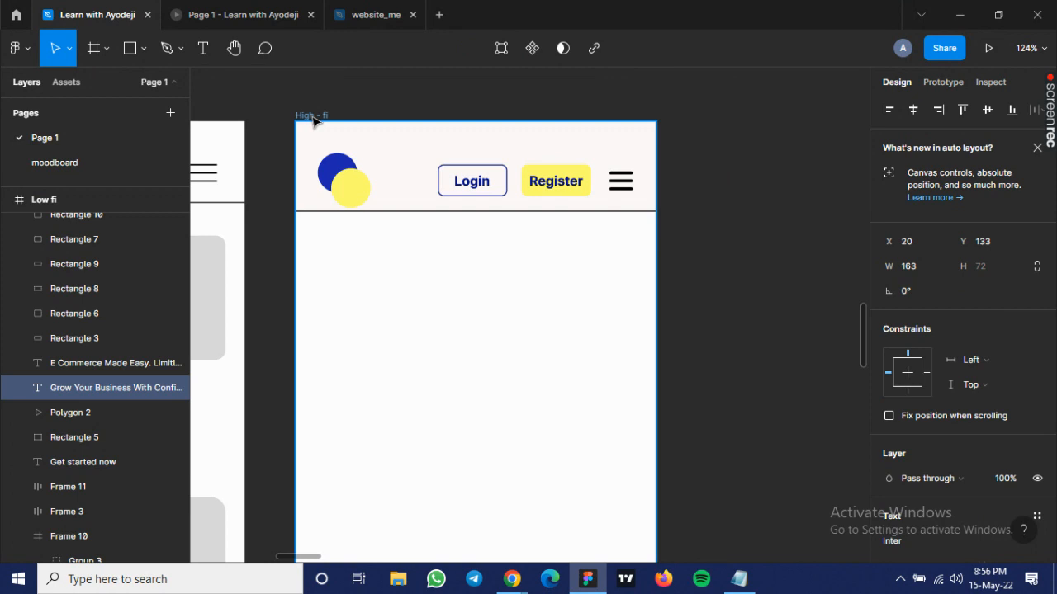
click(356, 229)
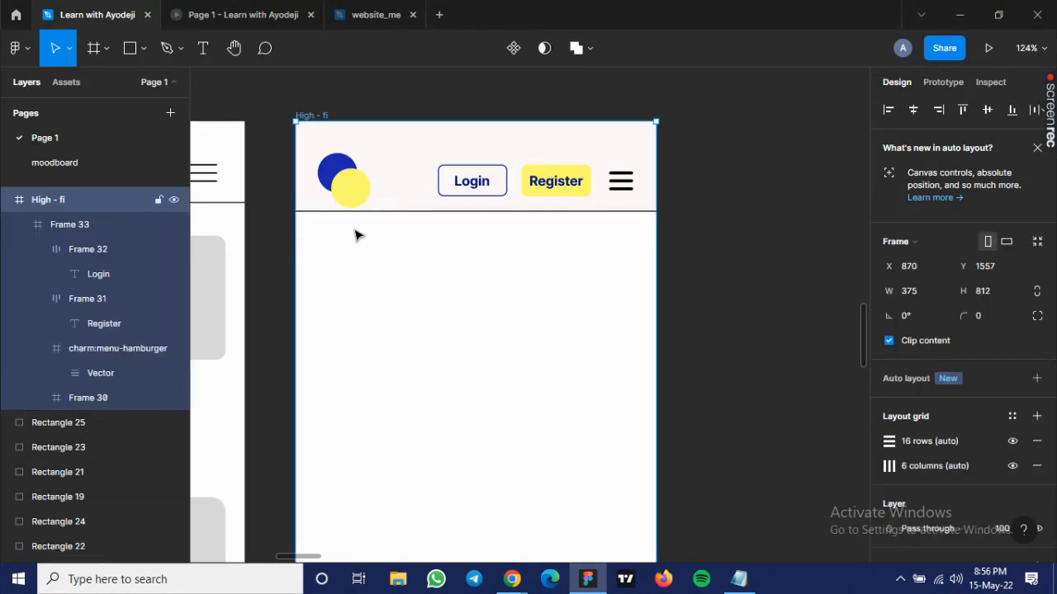
key(ctrl+v)
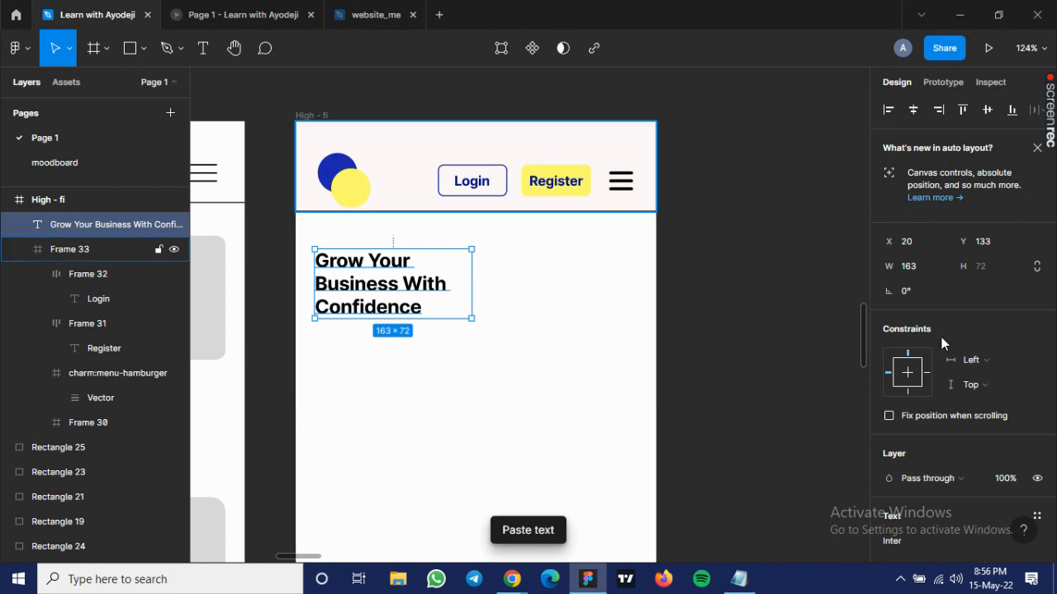
Apply the H4 text style to the pasted "Grow Your Business With Confidence" heading.
scroll(962, 361, down, 3)
scroll(962, 361, down, 3)
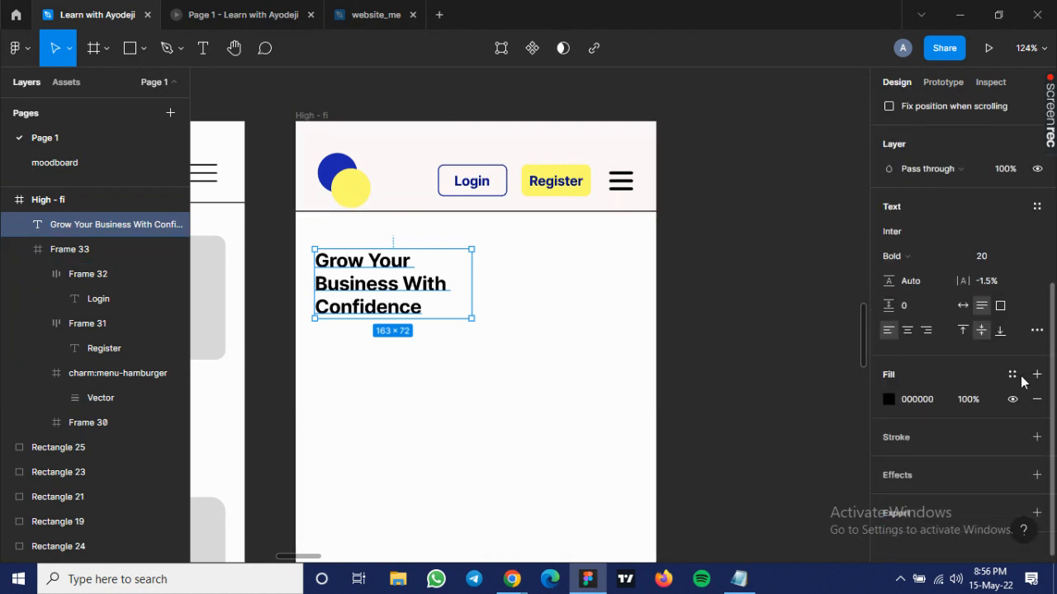
click(1037, 208)
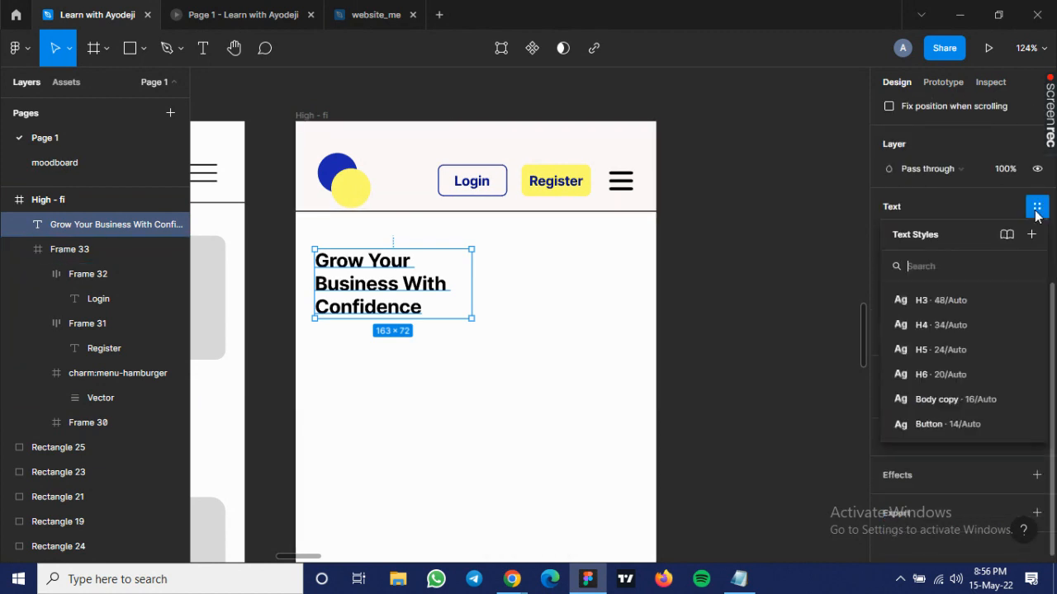
click(943, 331)
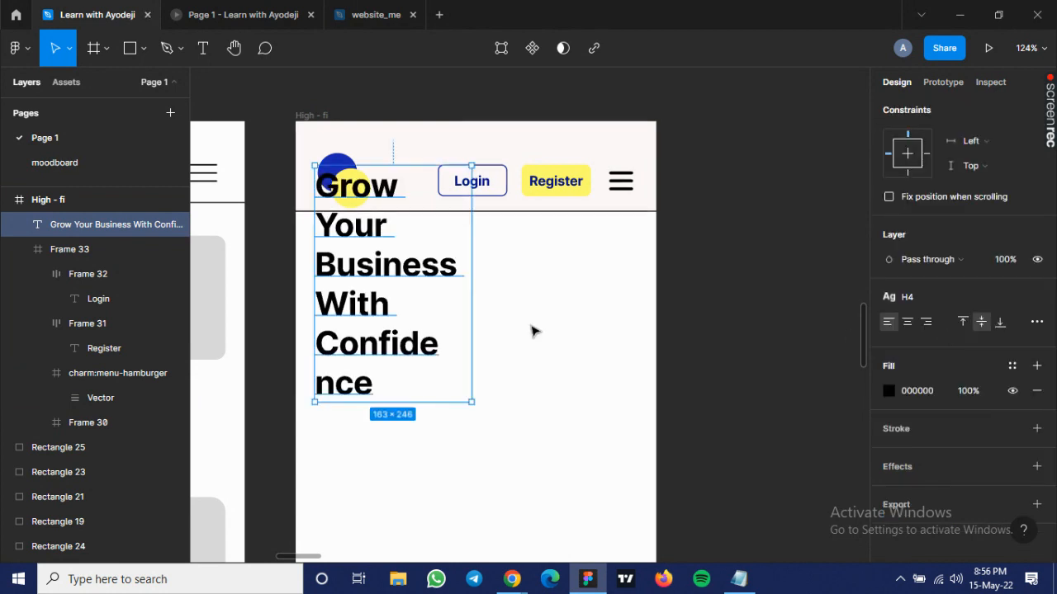
Widen the "Grow Your Business With Confidence" text box to about 254 and move it below the header line.
drag(472, 302, 558, 297)
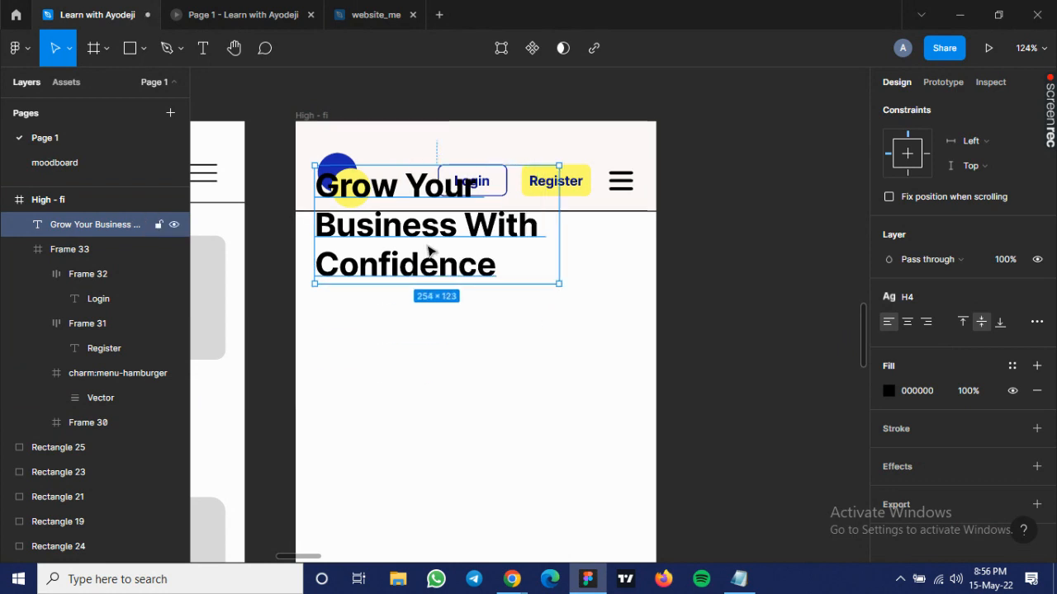
drag(426, 252, 423, 323)
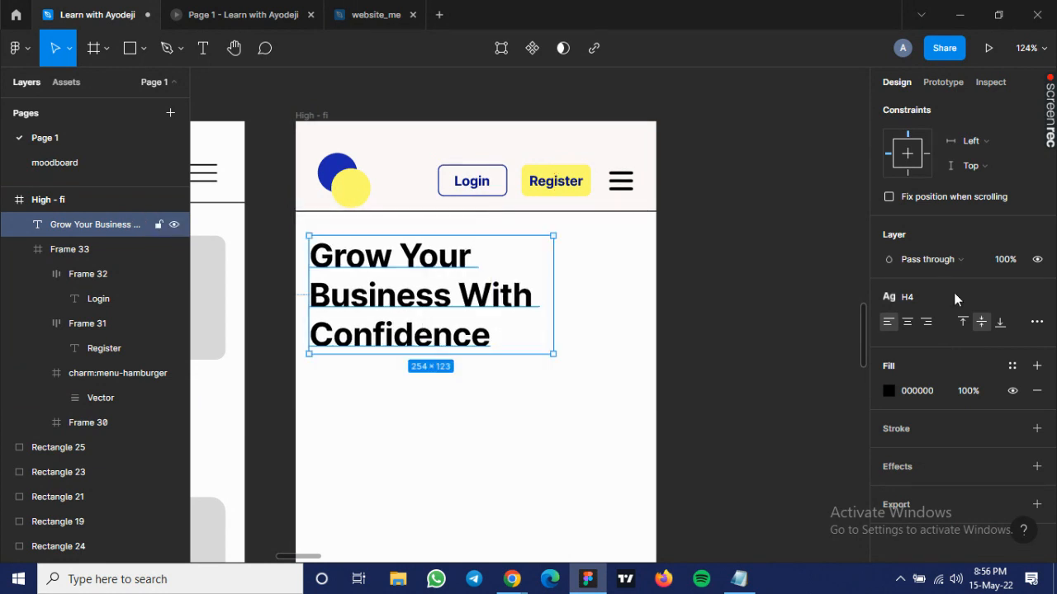
Apply the H5 text style to the hero heading and narrow its text box to about 179.
click(935, 296)
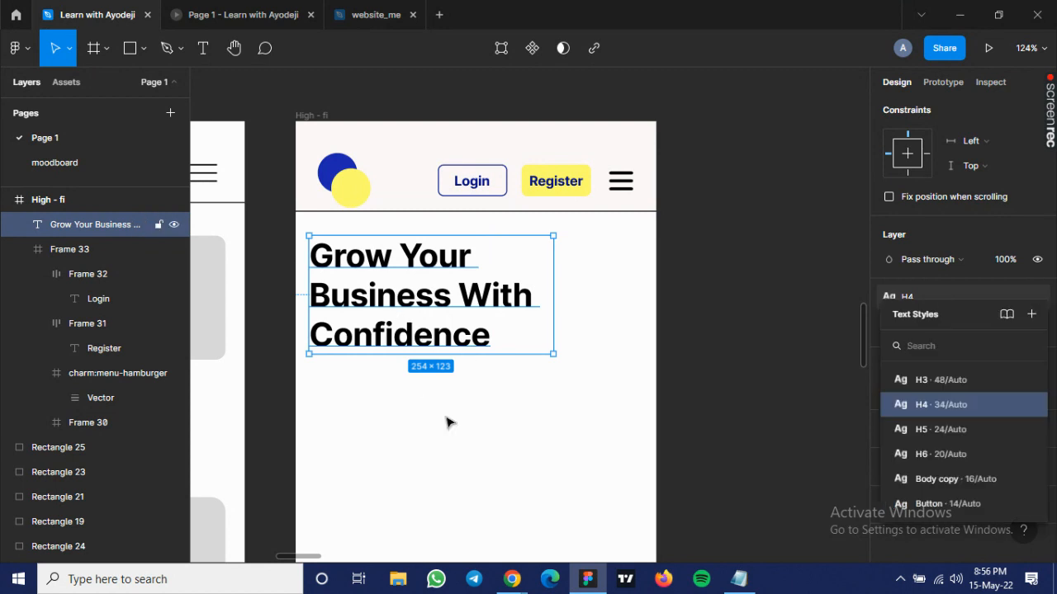
click(937, 430)
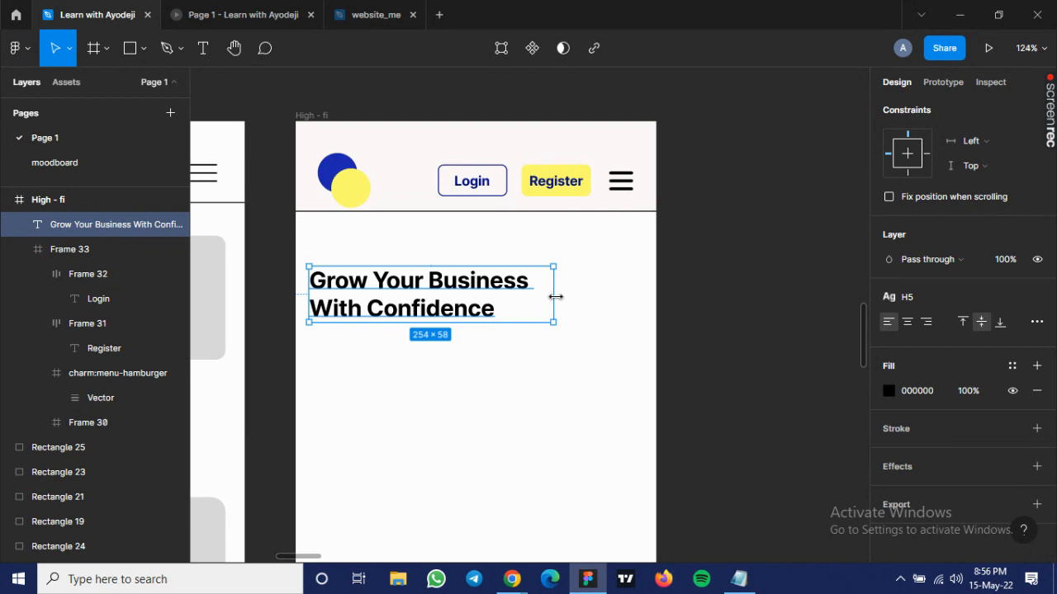
drag(556, 296, 481, 297)
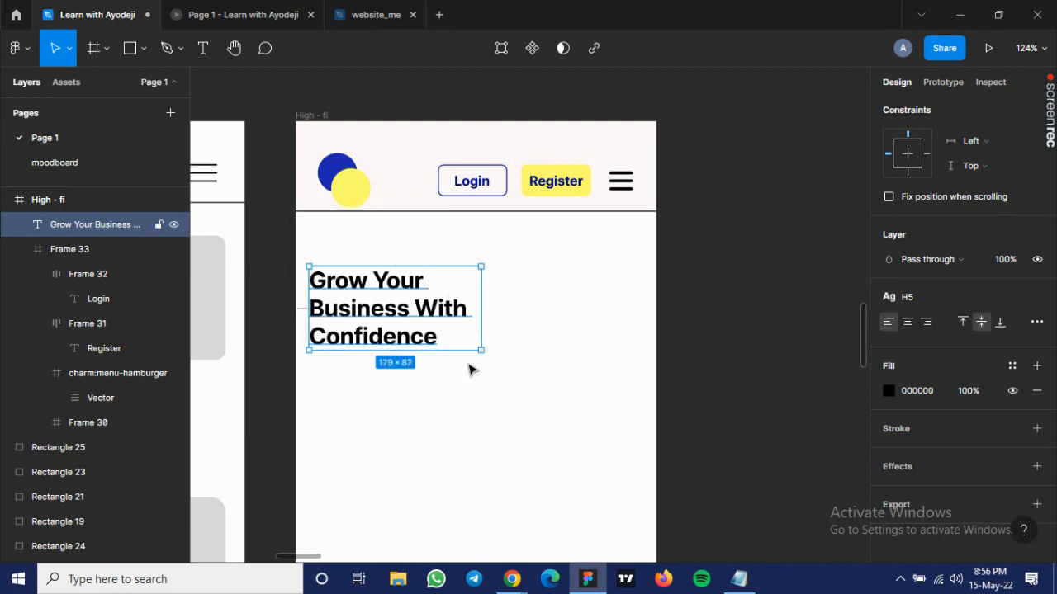
Nudge the hero heading upward, closer to the header line.
key(Up)
key(Up)
key(Up)
key(Up)
key(Up)
key(Up)
key(Up)
key(Up)
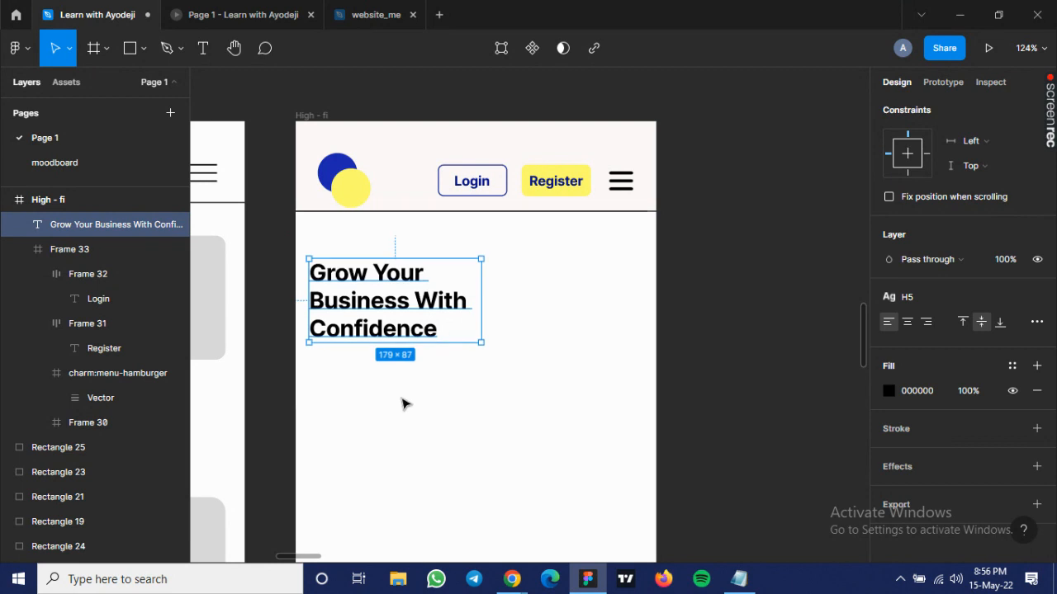
key(Up)
key(Up)
key(Up)
key(Up)
key(Up)
key(Up)
key(Up)
key(Up)
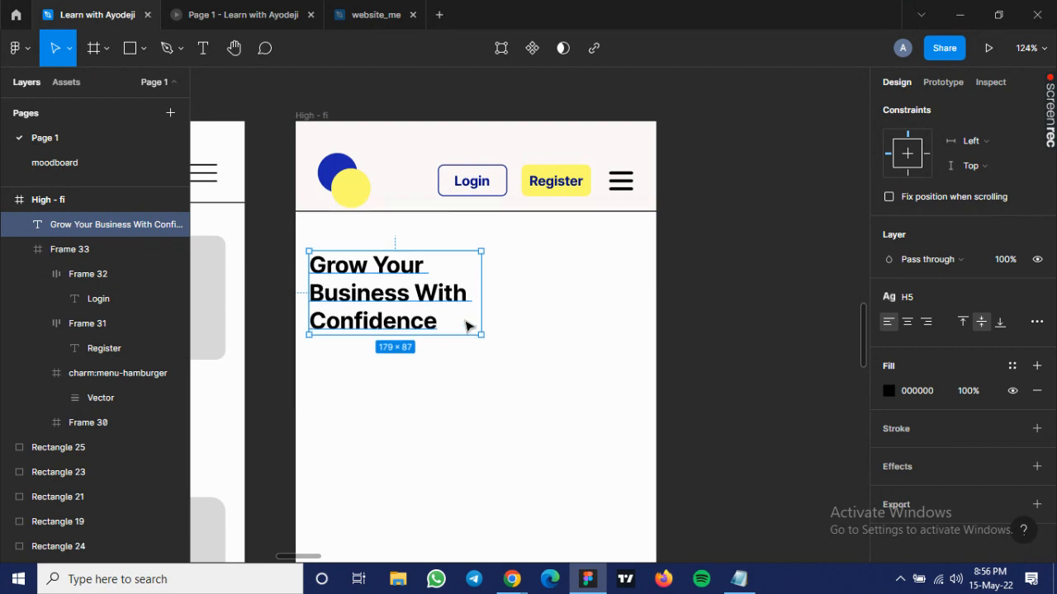
Copy the grey video placeholder with its play triangle from the Low fi frame into the High - fi frame.
click(409, 367)
drag(405, 364, 570, 377)
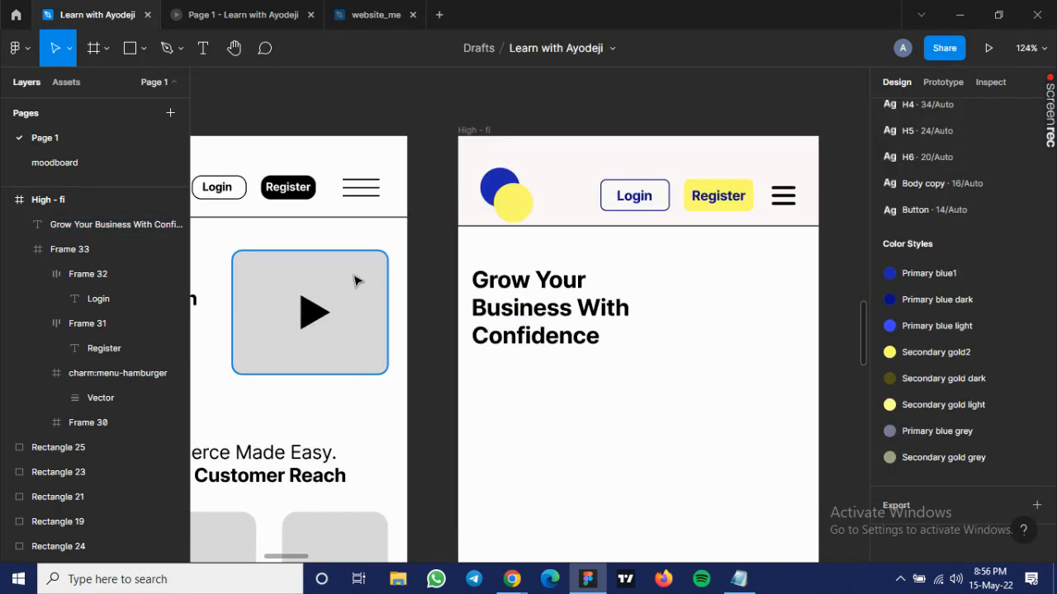
drag(223, 239, 405, 401)
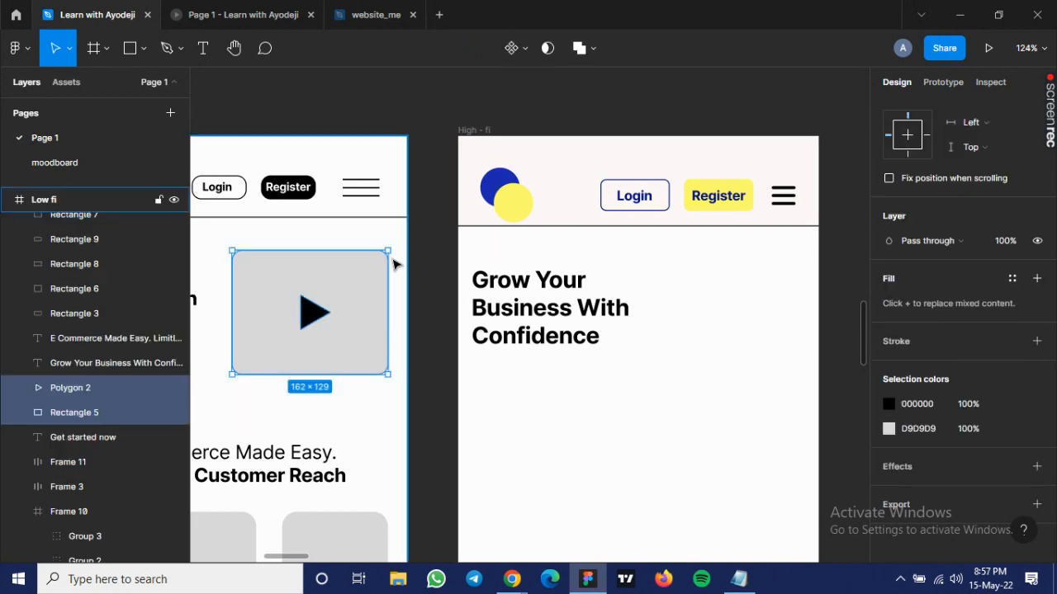
click(473, 132)
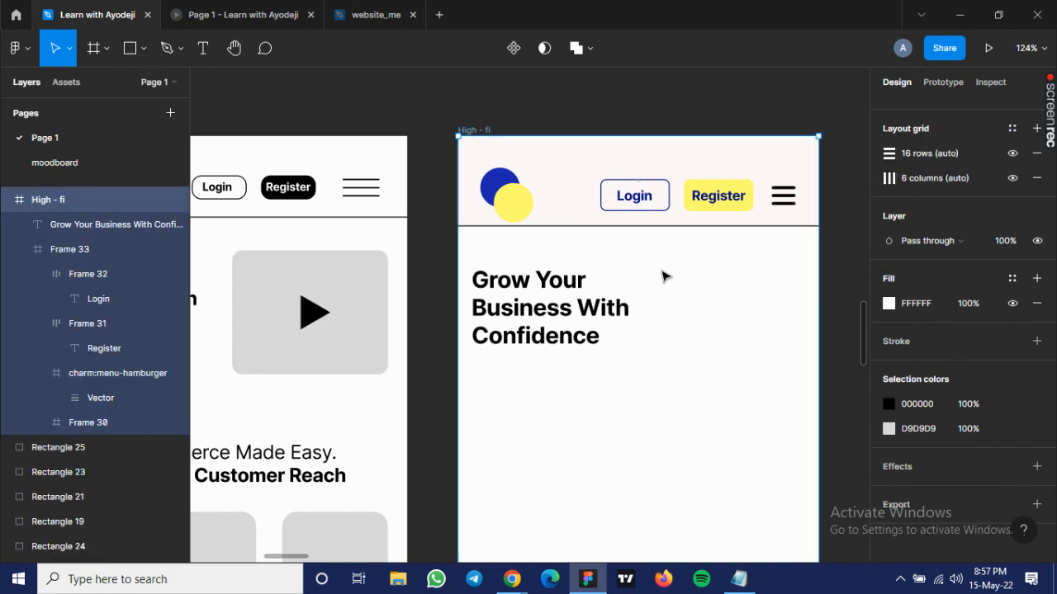
key(ctrl+v)
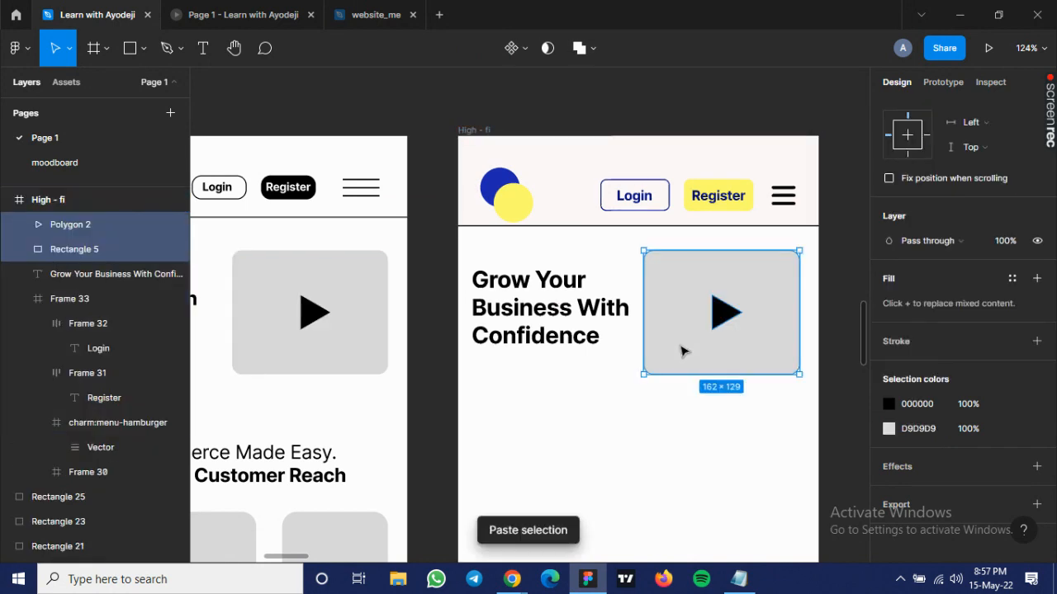
scroll(680, 358, right, 3)
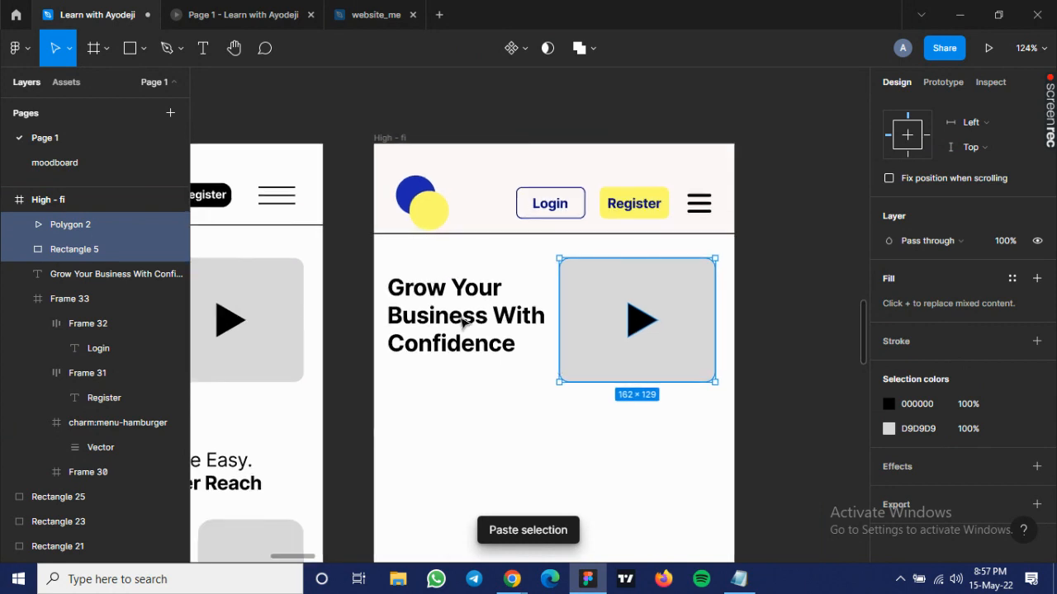
Run the Unsplash plugin on the placeholder rectangle in the High - fi frame and search for "business".
click(589, 330)
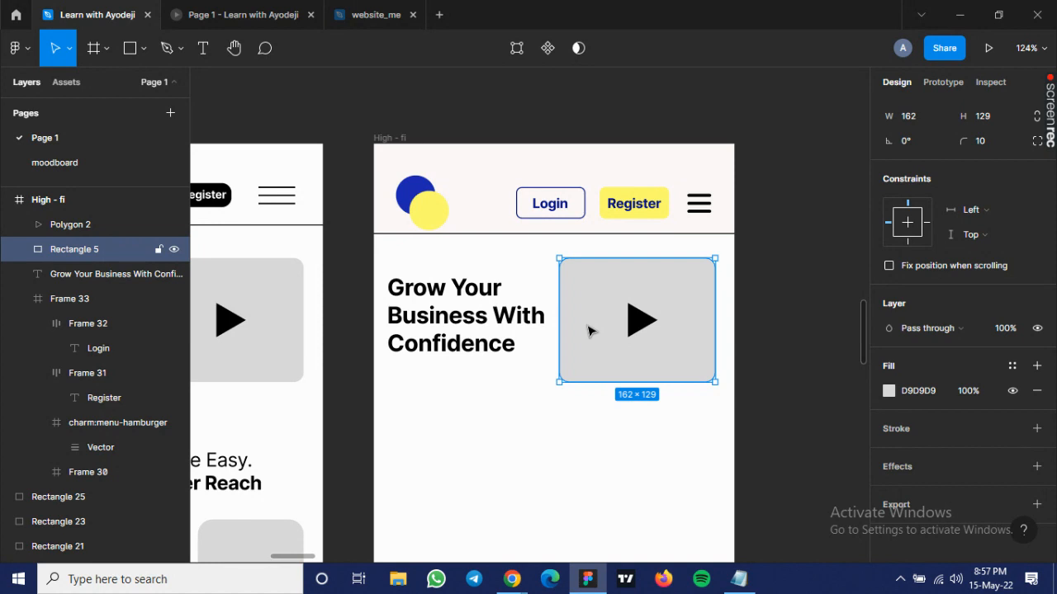
mouse_move(564, 369)
right_click(582, 289)
mouse_move(633, 438)
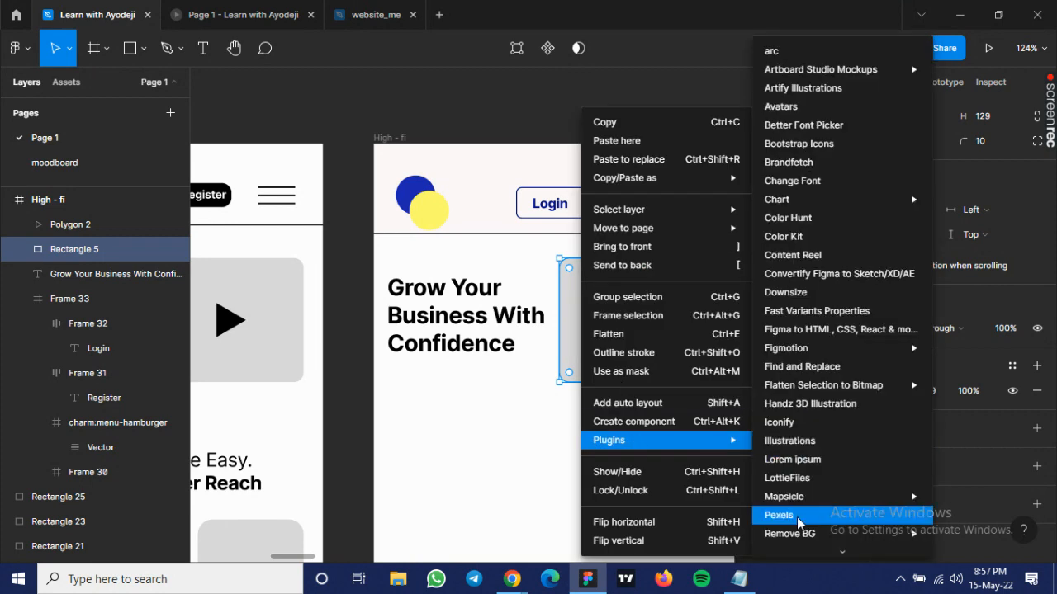
scroll(807, 517, down, 4)
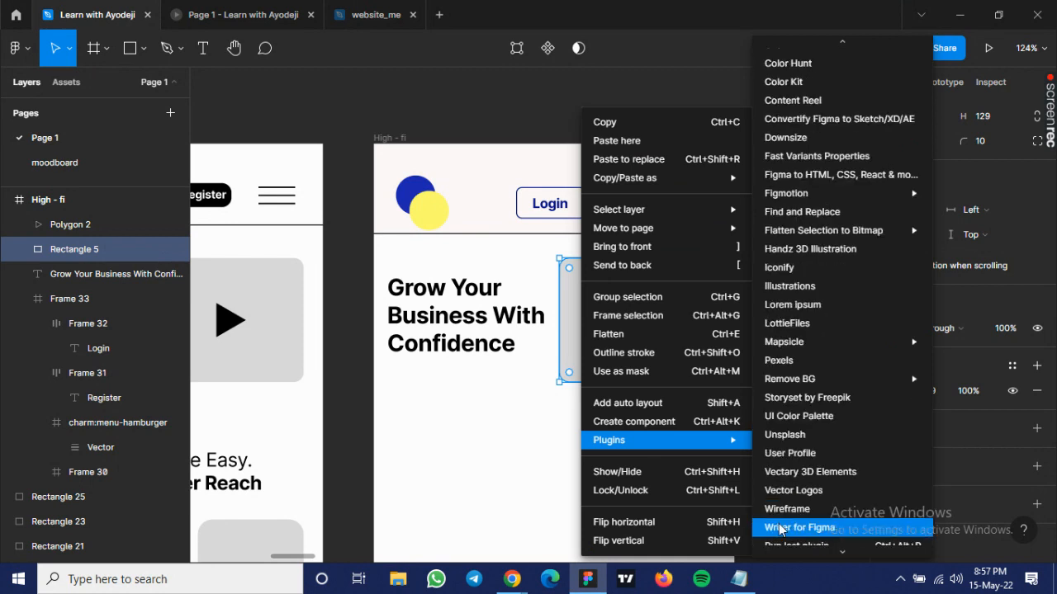
scroll(785, 495, down, 2)
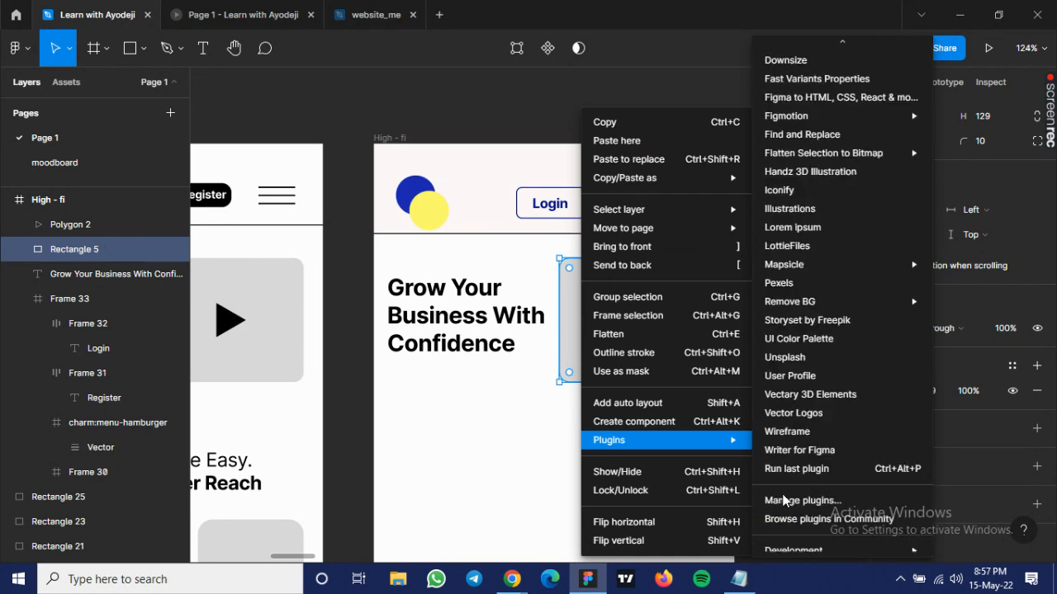
click(795, 359)
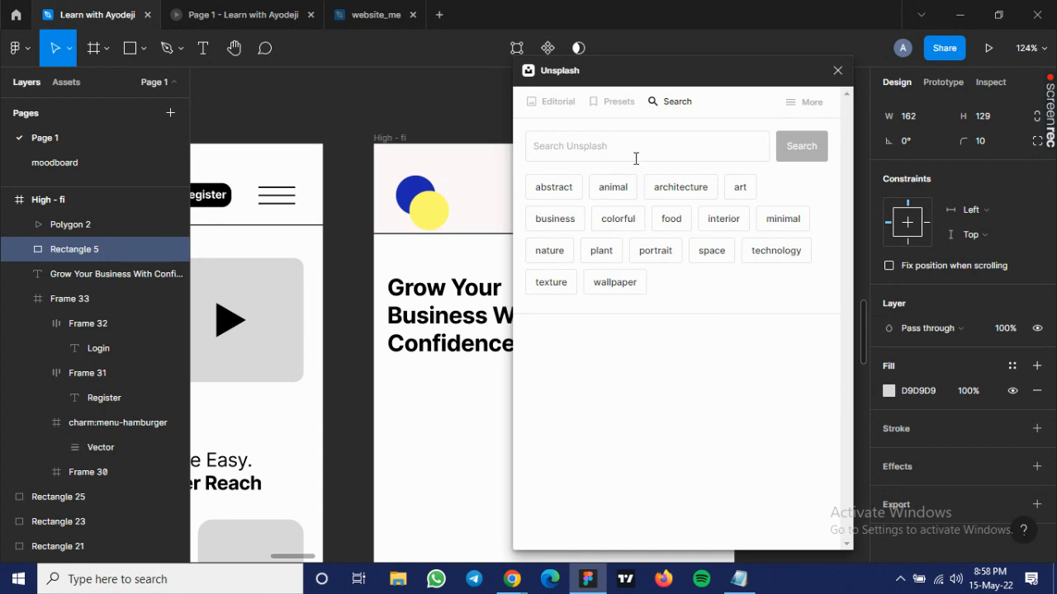
click(588, 153)
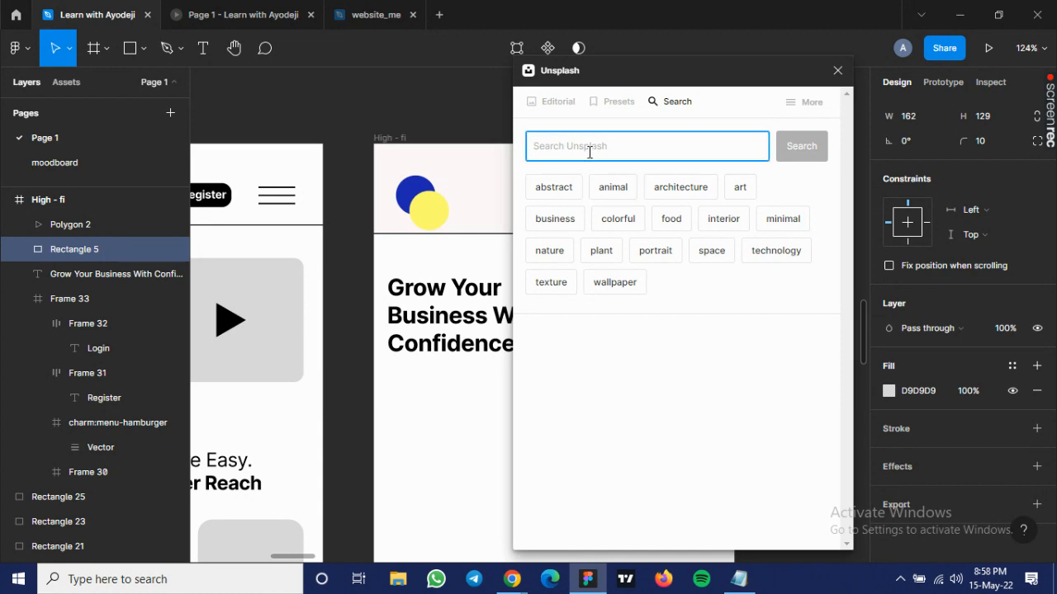
text(business)
key(Return)
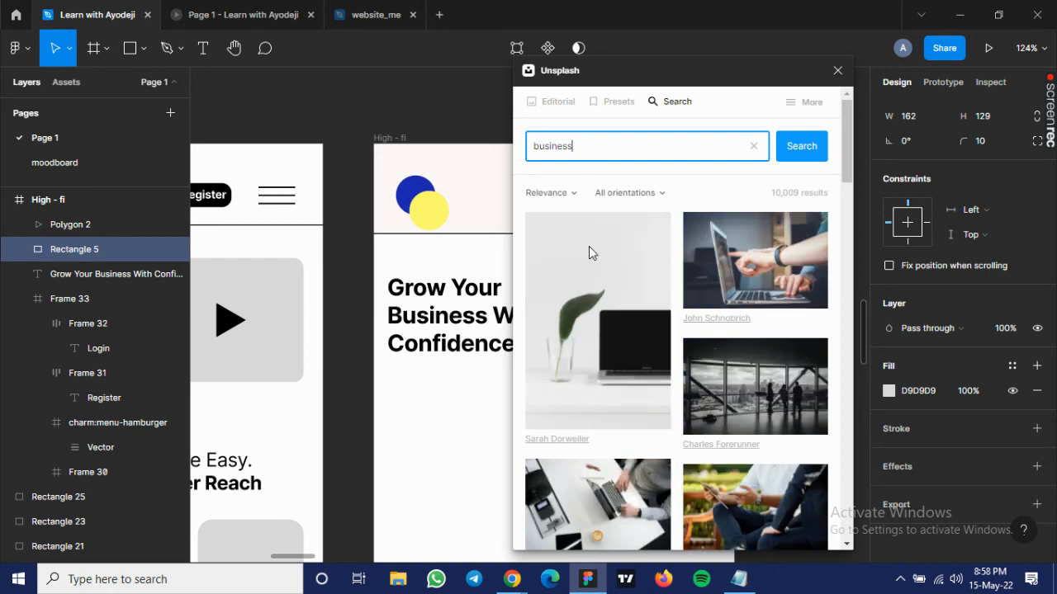
Fill the placeholder rectangle with the photo of two colleagues high-fiving at a desk and close the plugin.
scroll(660, 285, down, 2)
scroll(660, 280, down, 1)
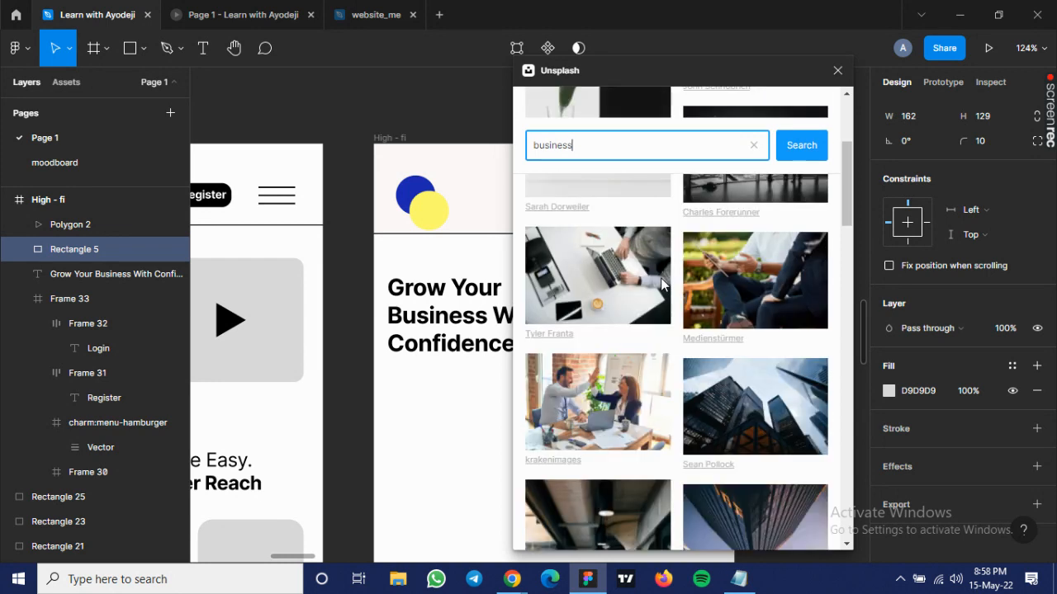
click(591, 428)
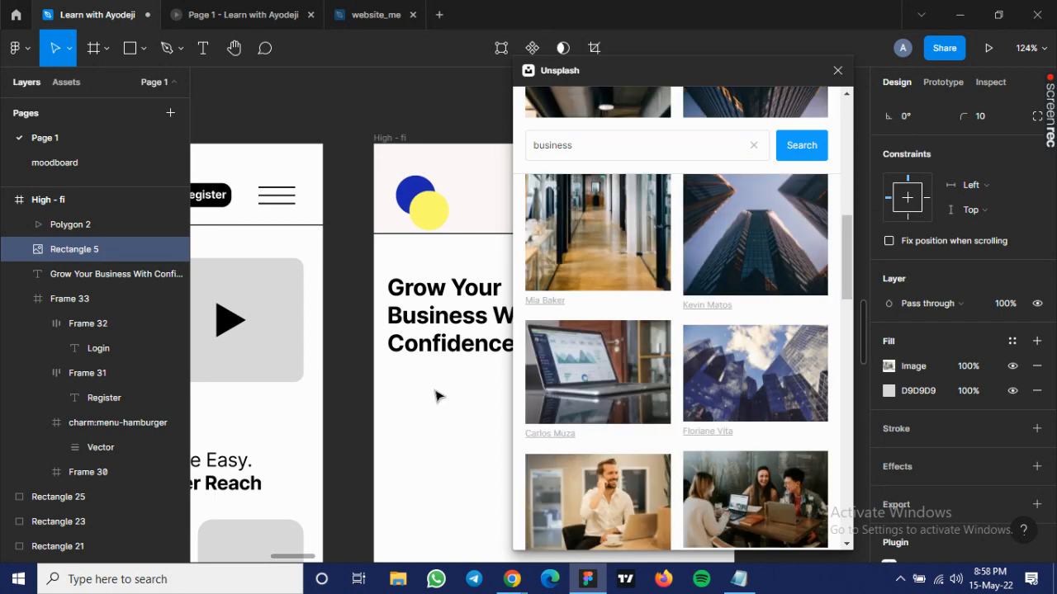
click(439, 394)
drag(439, 387, 255, 379)
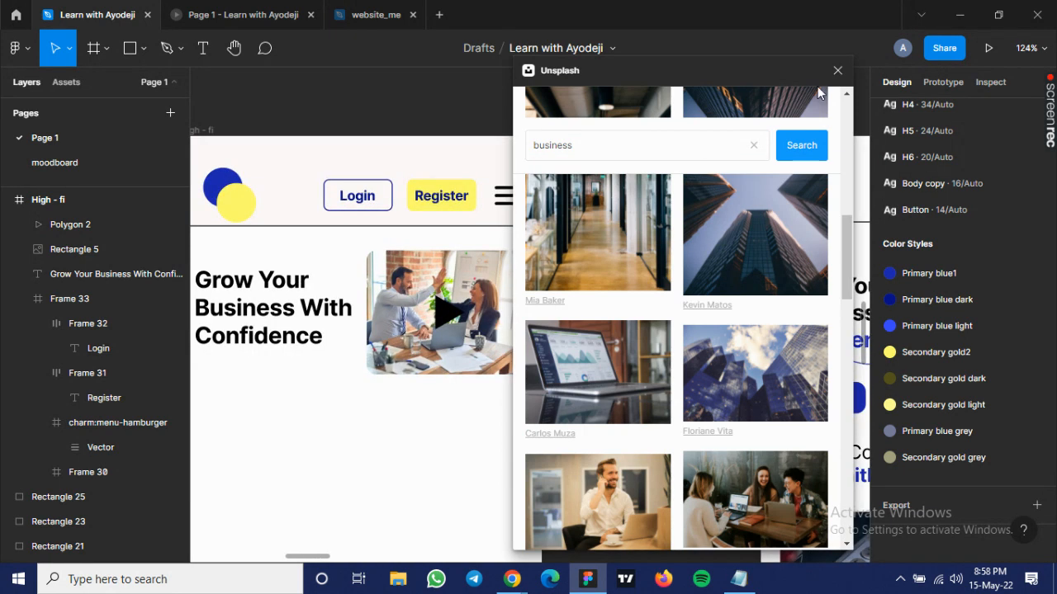
click(837, 71)
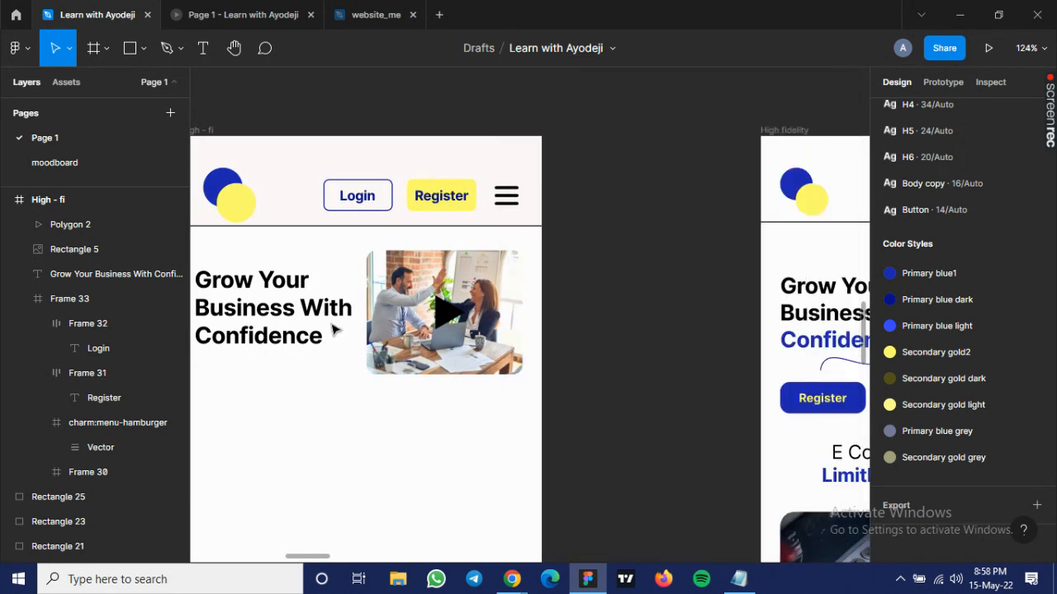
drag(319, 356, 450, 363)
scroll(467, 353, up, 3)
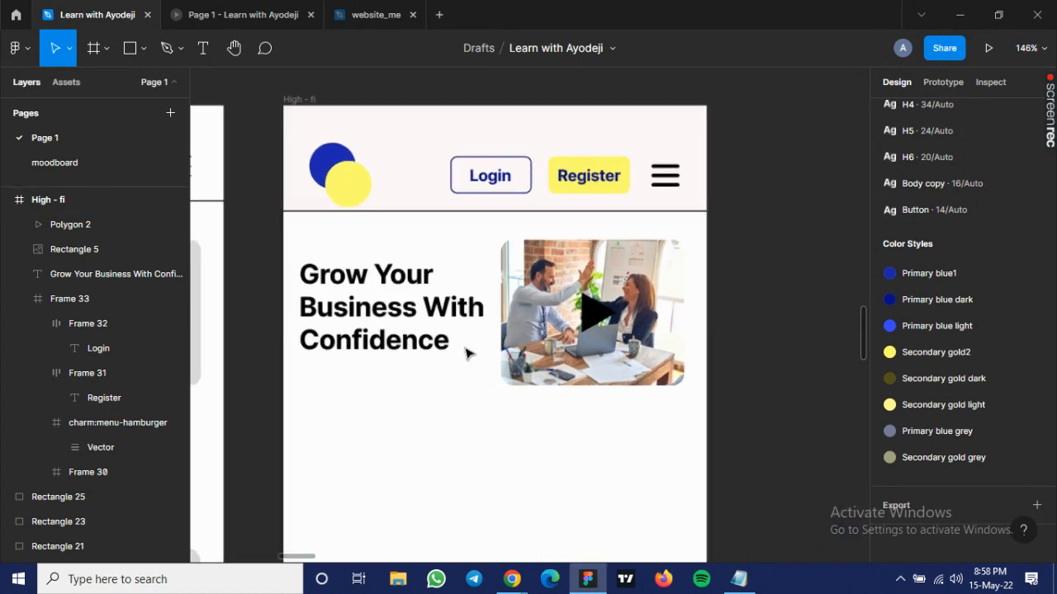
Set the solid fill beneath the hero photo to the local dark blue, 081086.
click(510, 327)
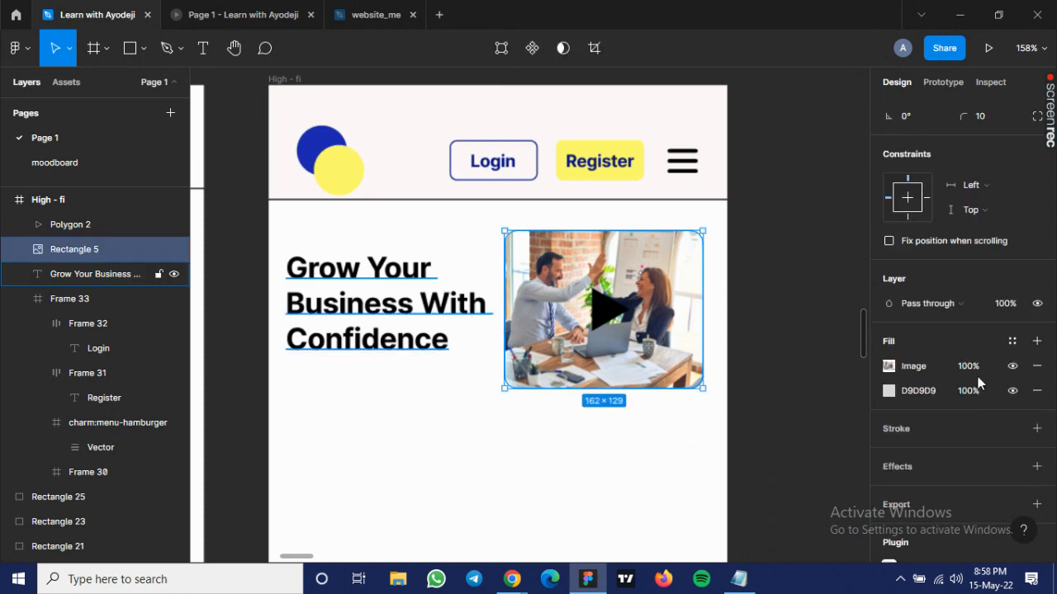
click(889, 390)
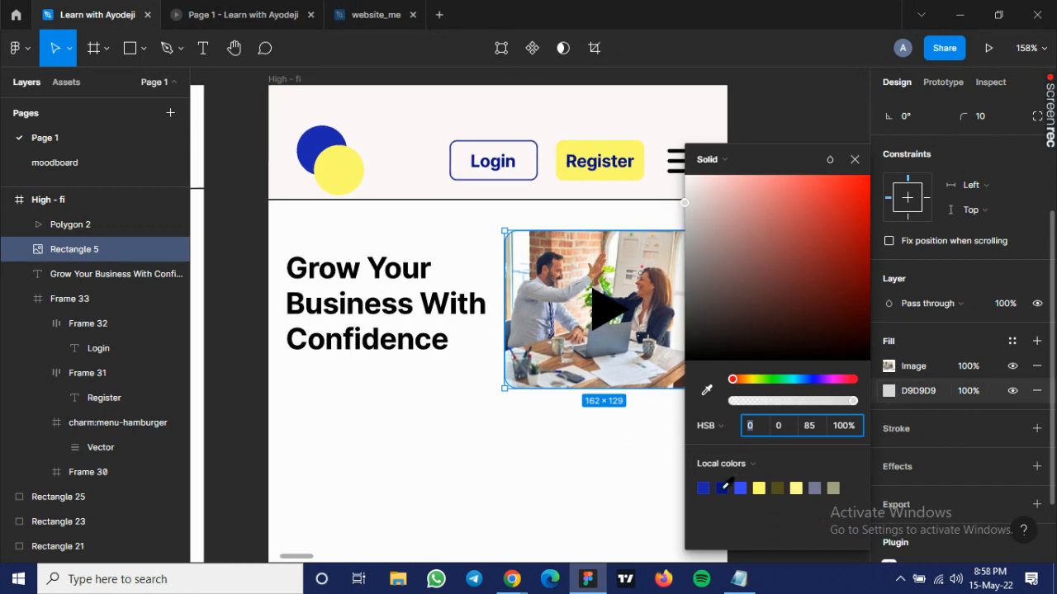
click(723, 487)
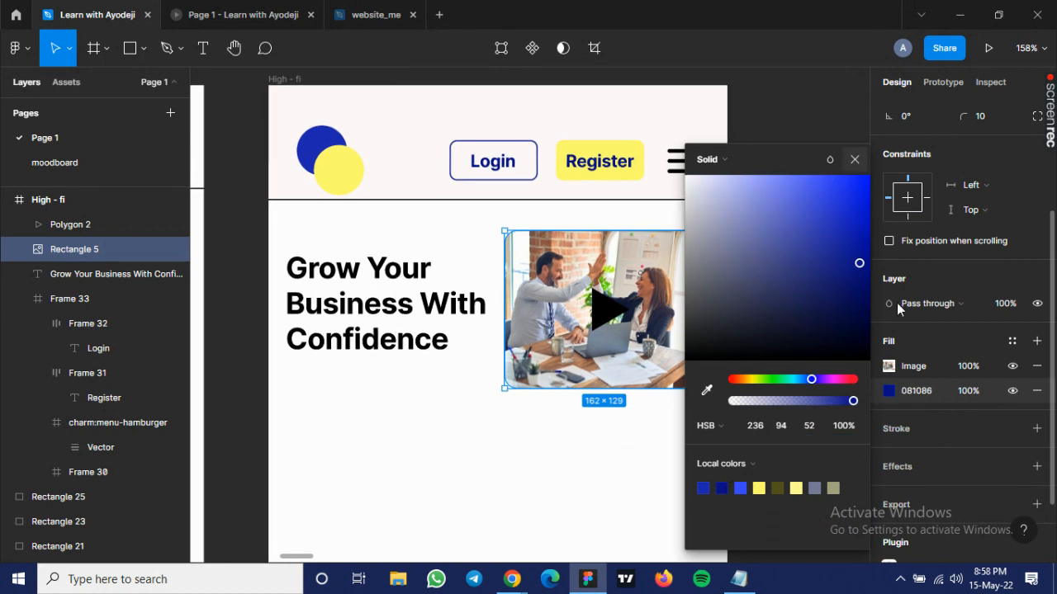
Try the hero photo's image fill at 80% opacity and settle on 70%.
click(967, 367)
click(970, 368)
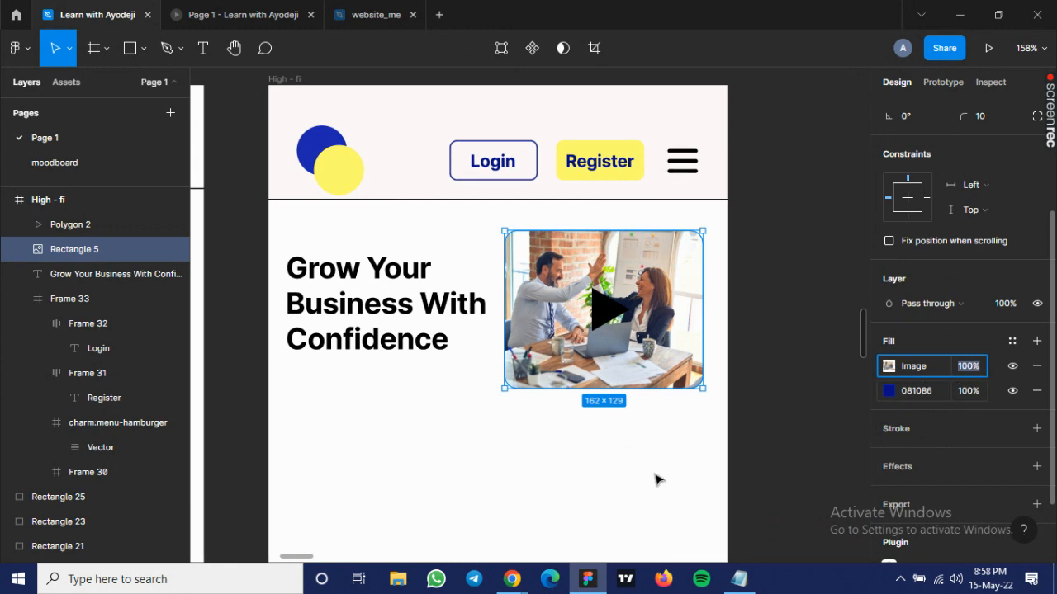
text(80)
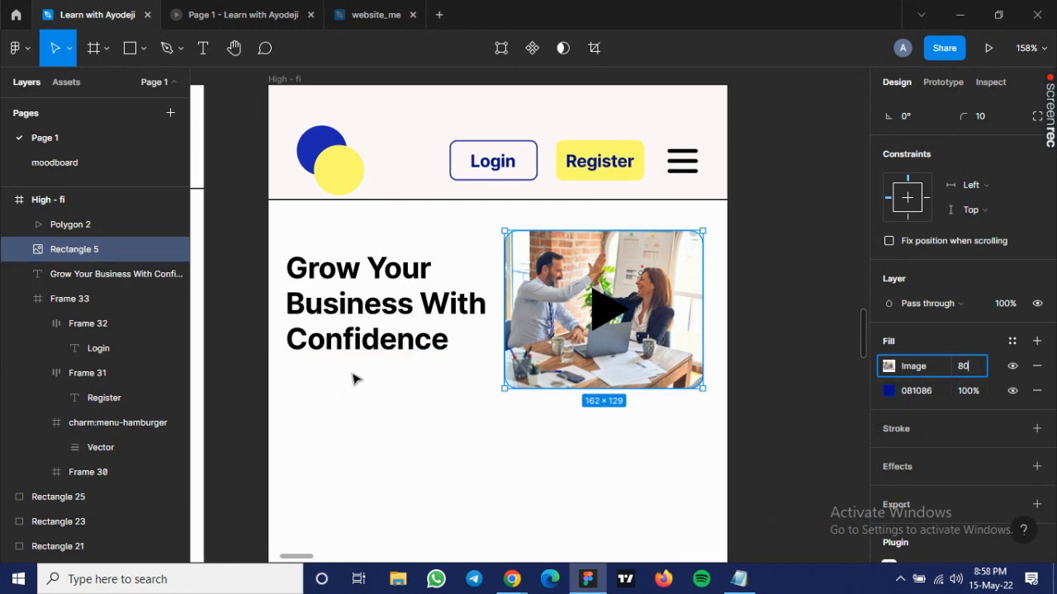
key(Return)
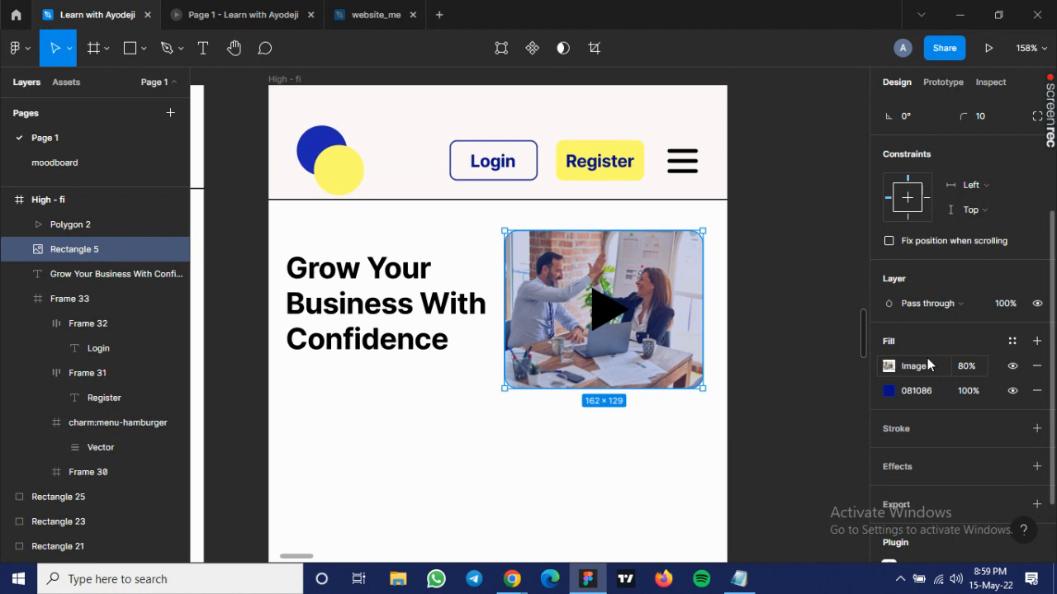
click(968, 366)
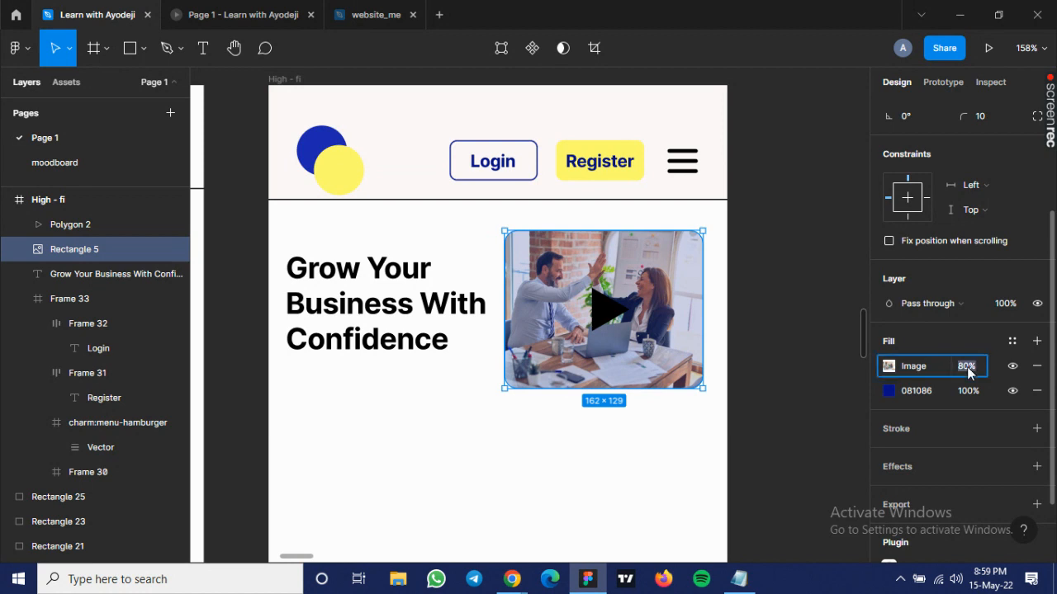
text(70)
key(Return)
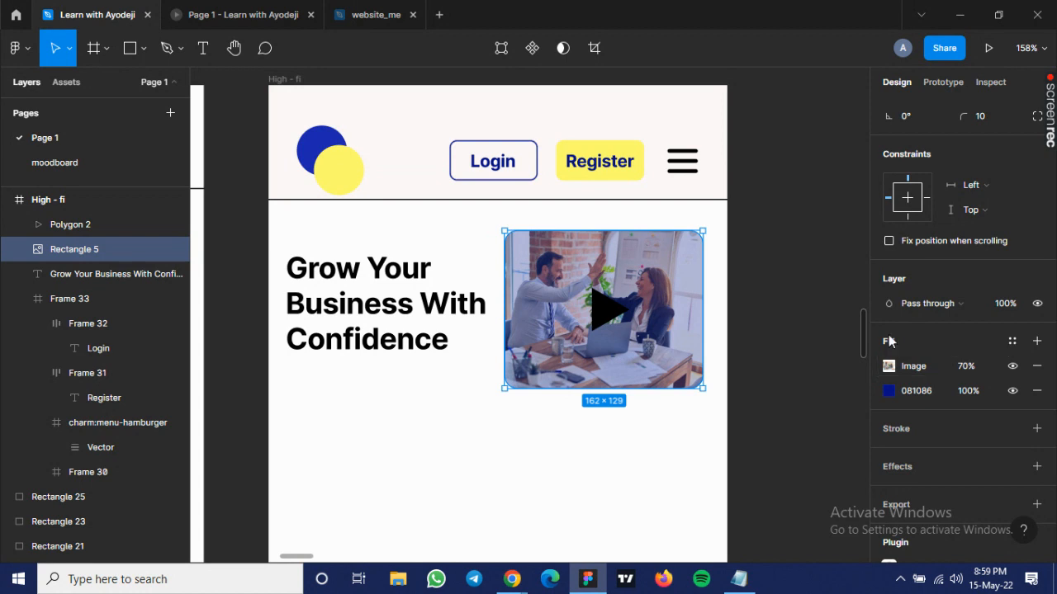
Add a stroke to the hero photo and switch it to custom widths for each side.
click(1035, 429)
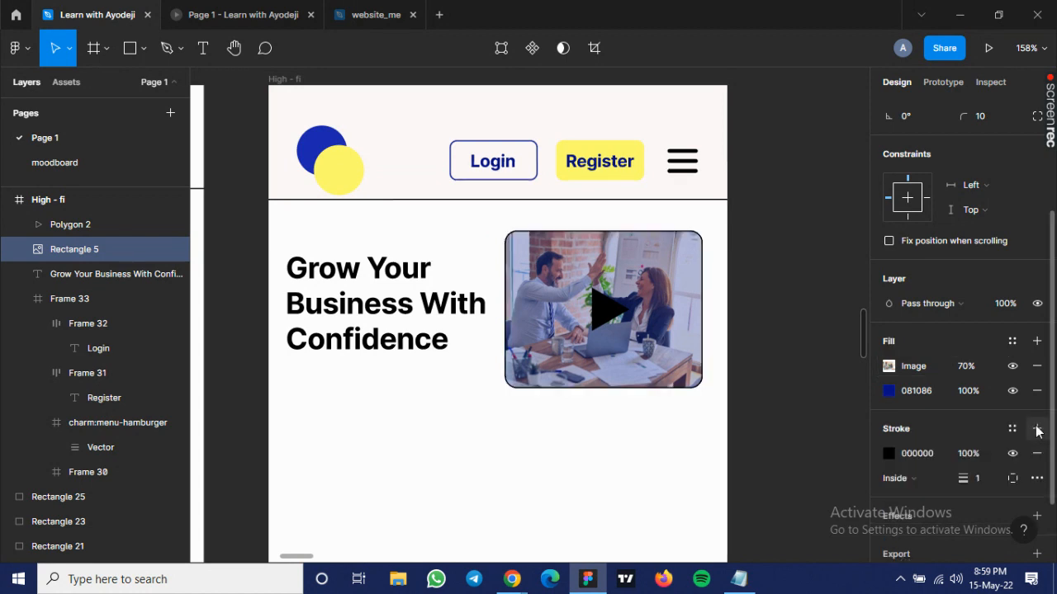
scroll(1031, 413, down, 3)
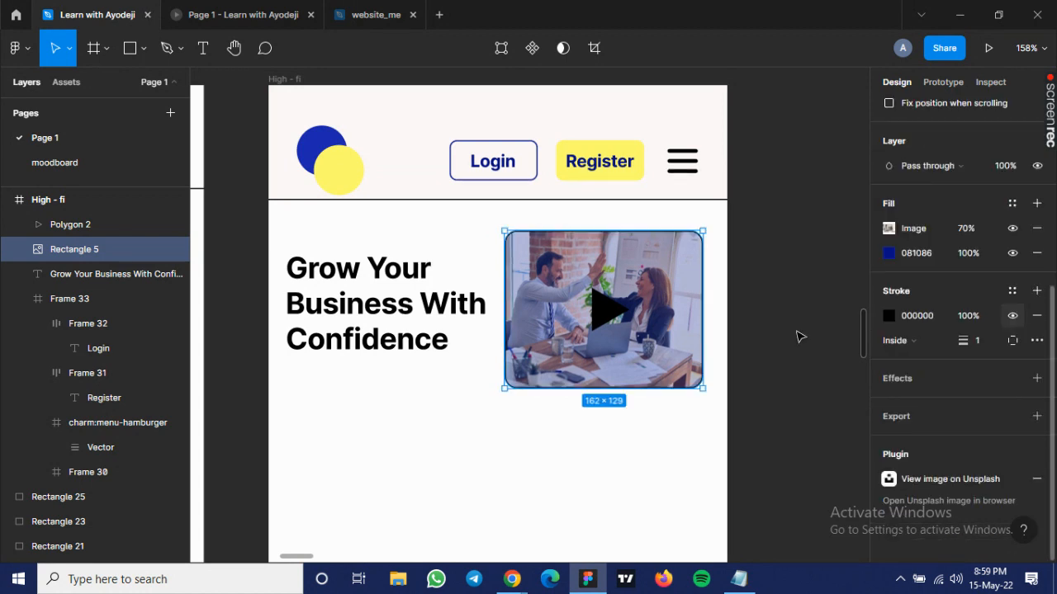
click(1012, 340)
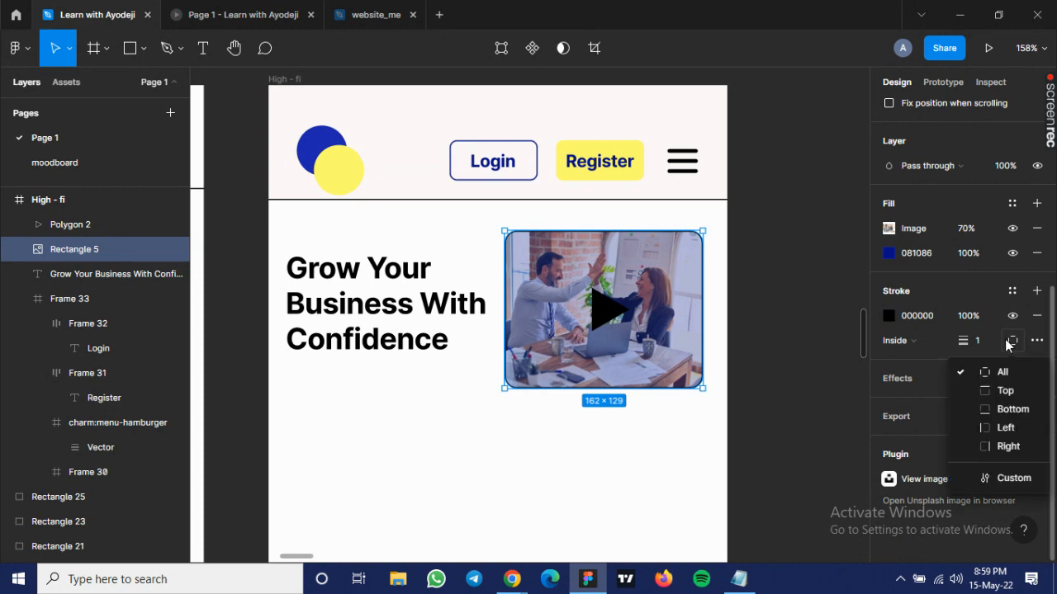
click(1007, 477)
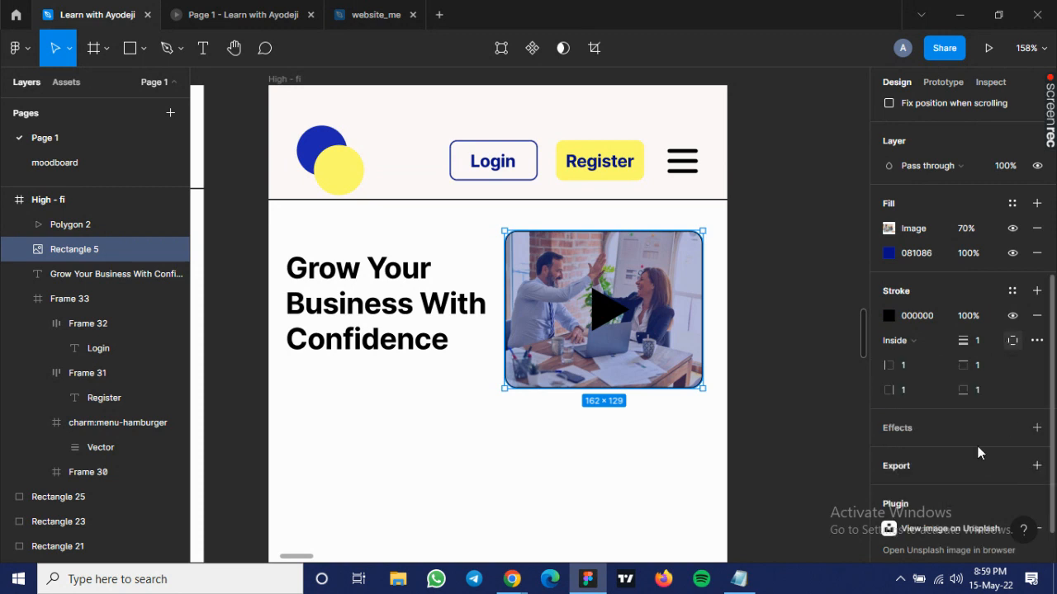
Set the hero photo's stroke width to 0 on the left and right sides and 2 on the top and bottom sides.
click(905, 365)
text(0)
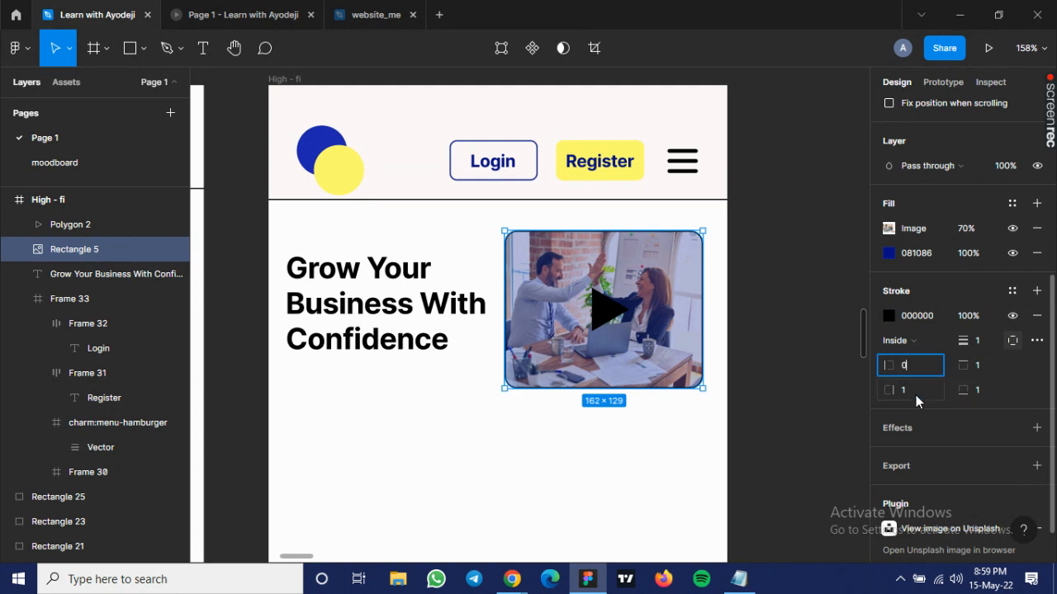
click(915, 390)
text(0)
click(979, 364)
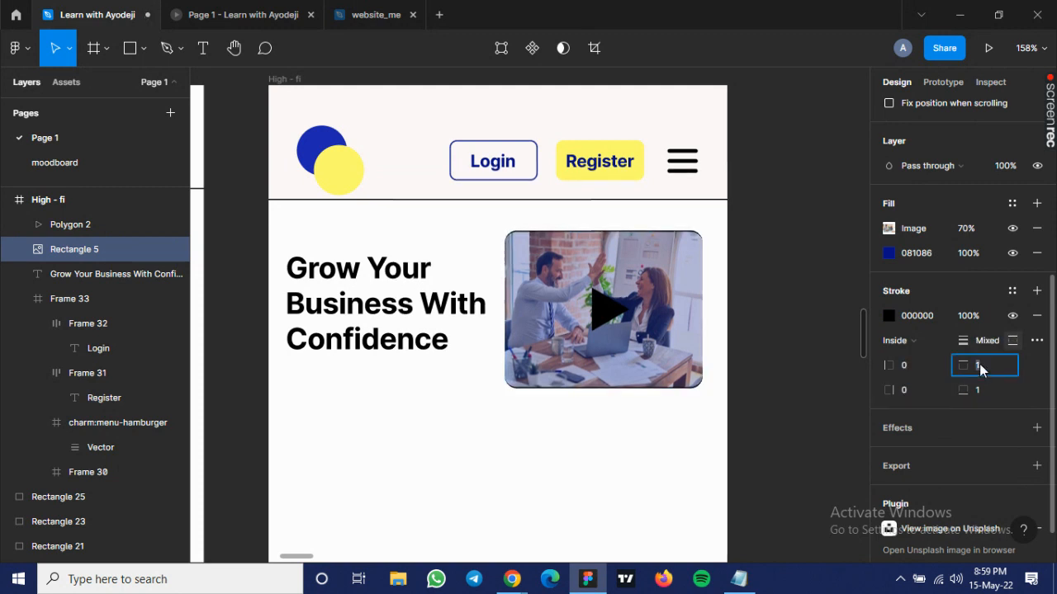
text(2)
click(986, 390)
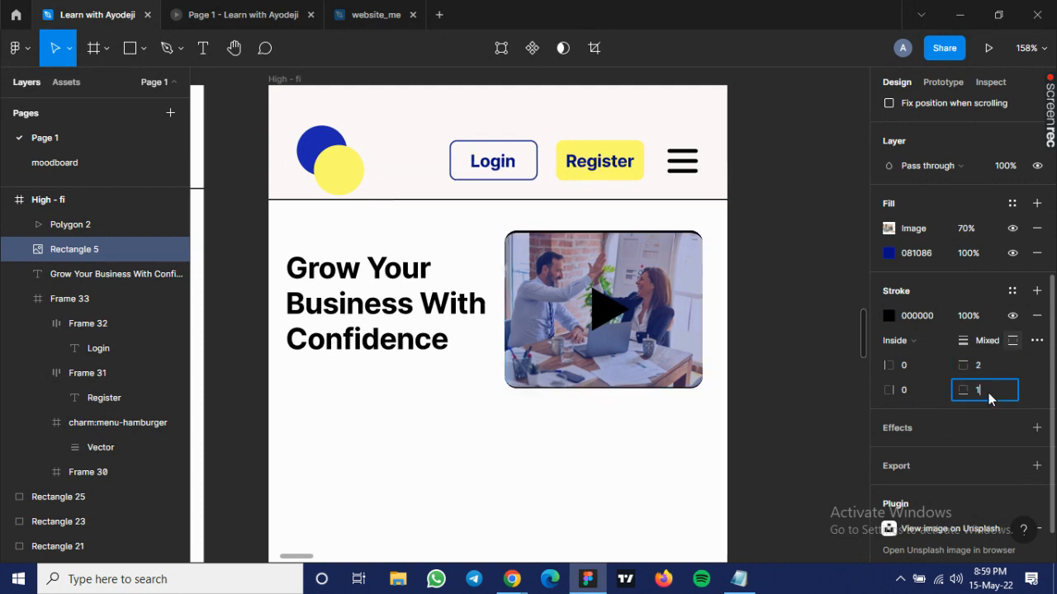
text(32)
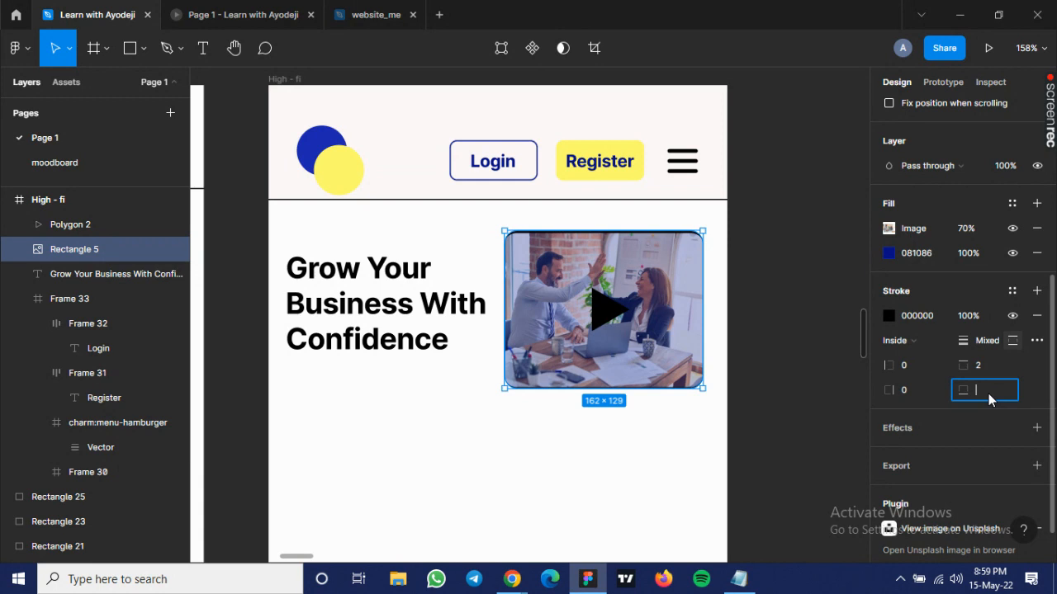
key(Return)
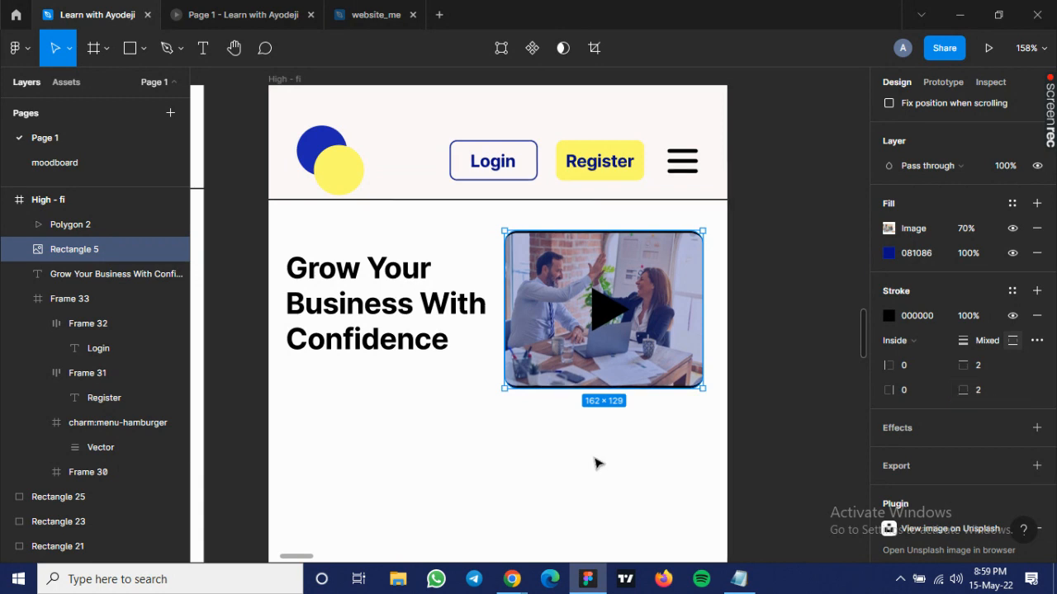
click(402, 452)
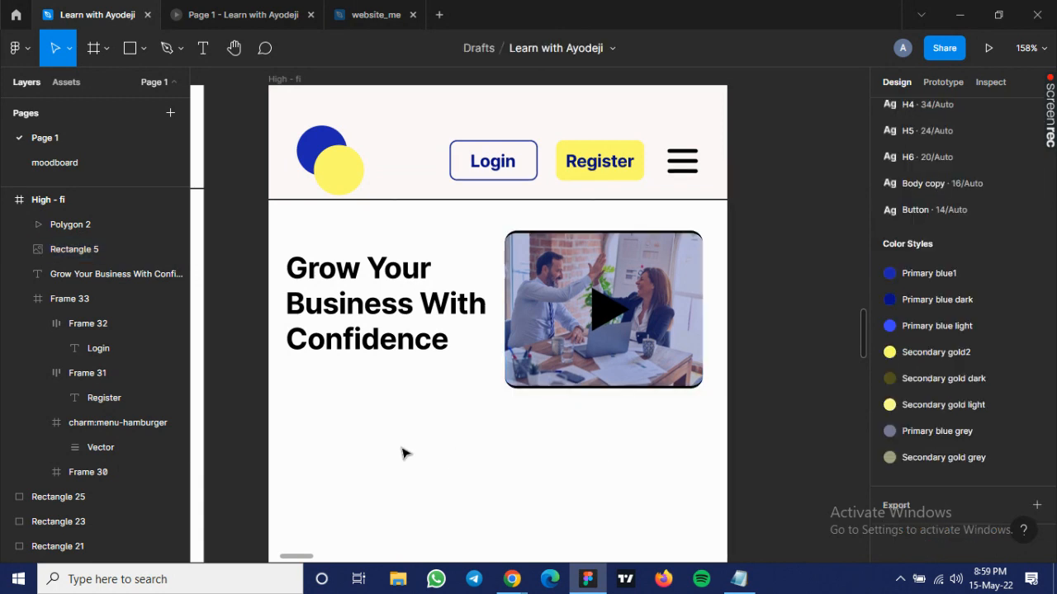
Recolour only the word "Confidence" in the hero heading with the Primary blue1 color style.
scroll(402, 453, down, 2)
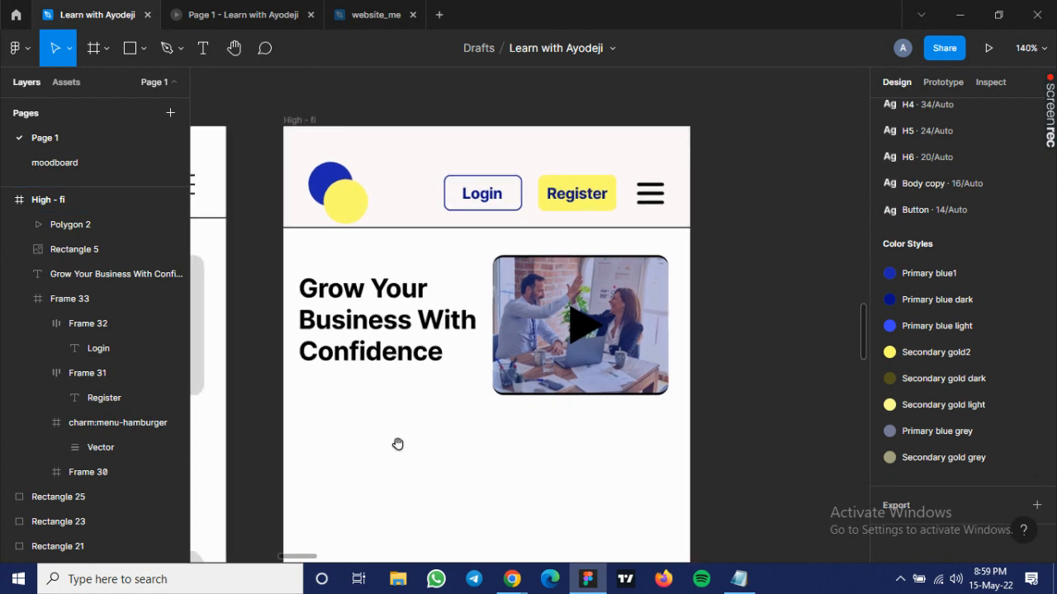
drag(386, 435, 472, 433)
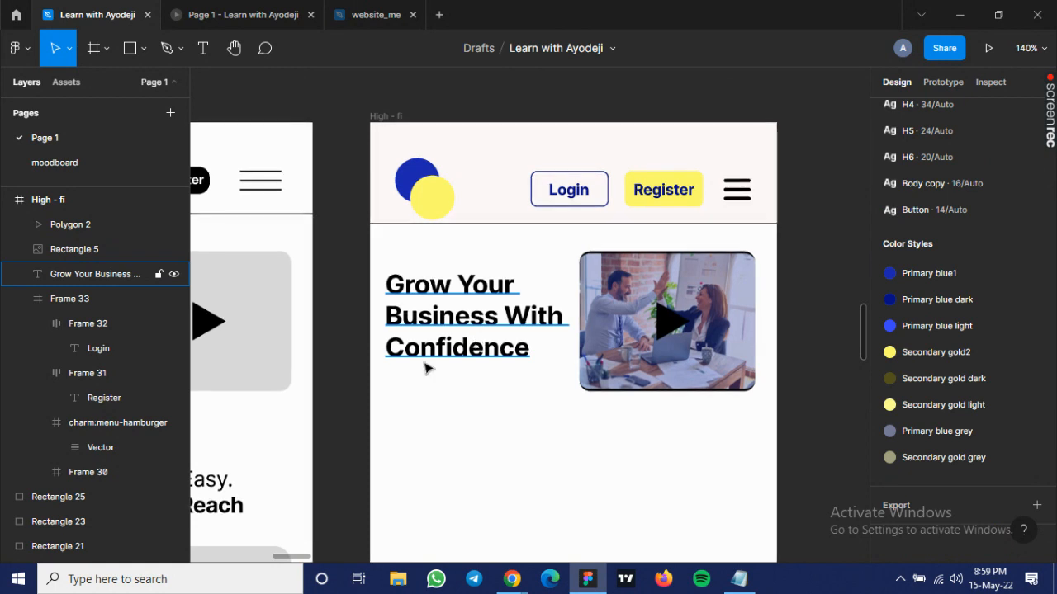
scroll(426, 355, left, 2)
scroll(430, 352, up, 5)
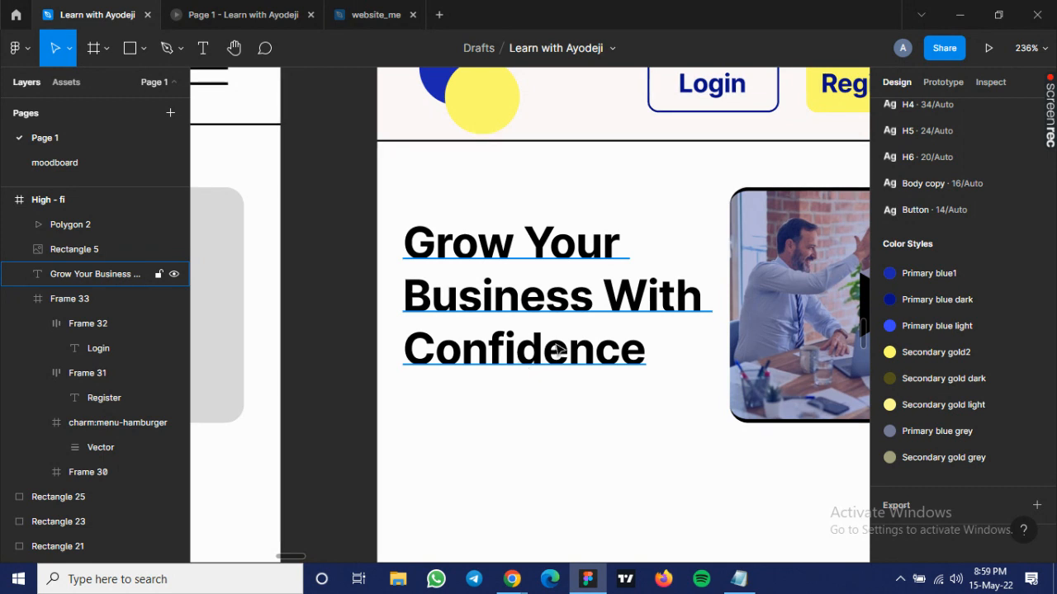
click(551, 354)
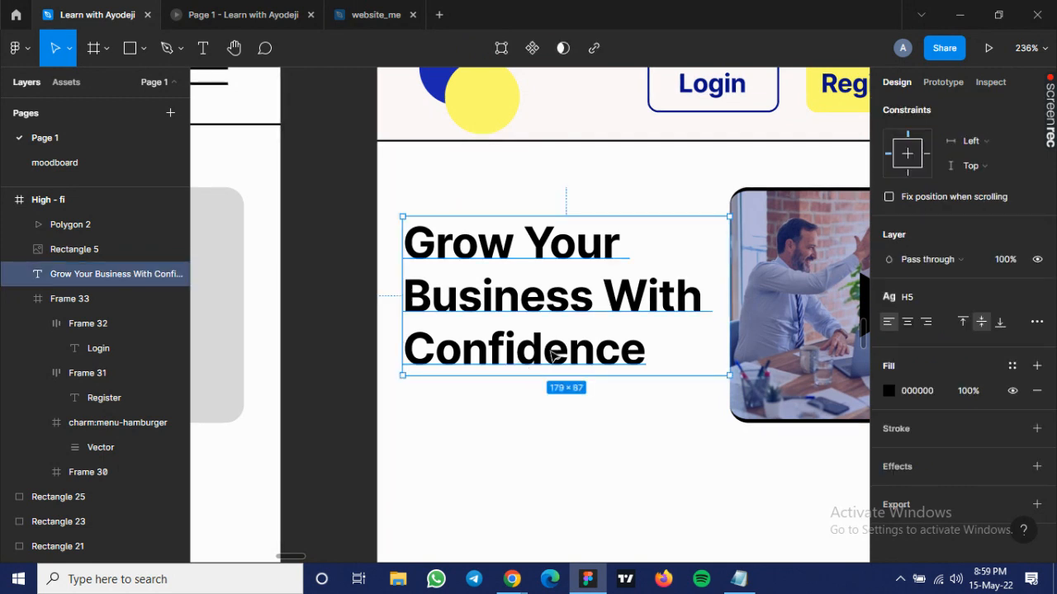
double_click(552, 351)
click(654, 353)
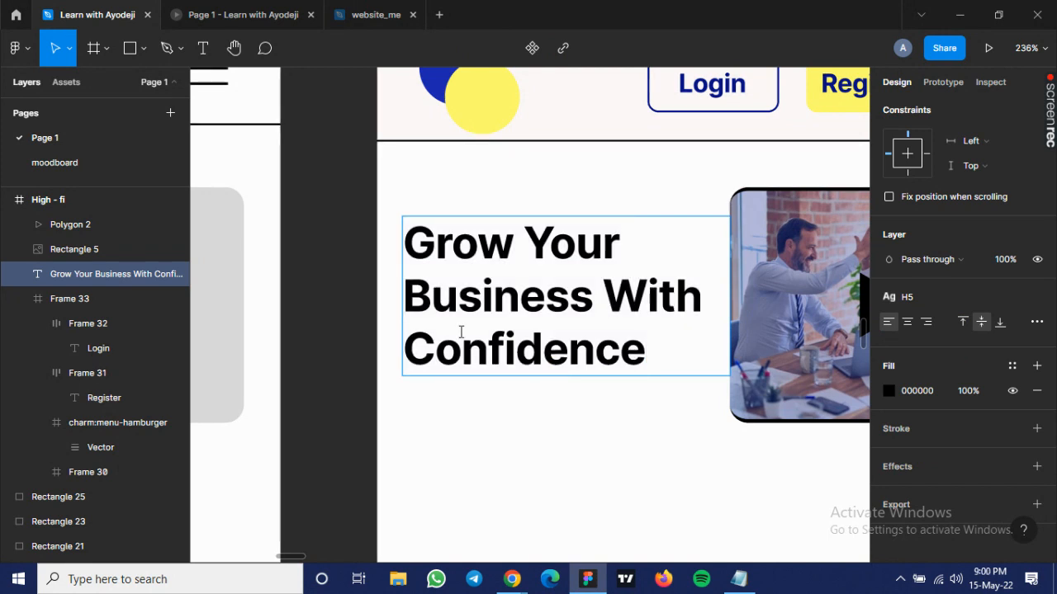
drag(651, 353, 417, 332)
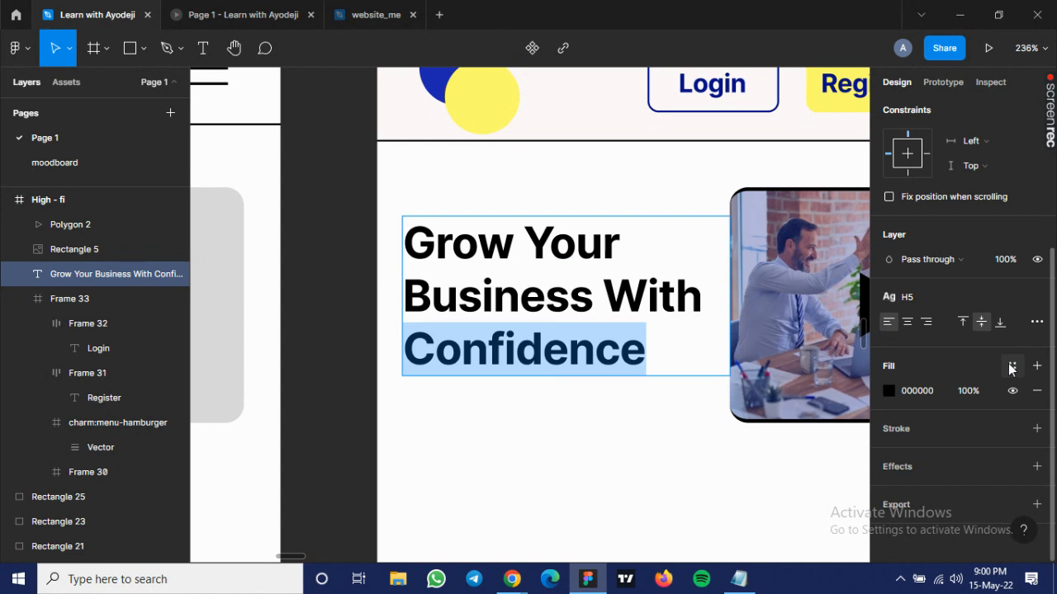
click(927, 389)
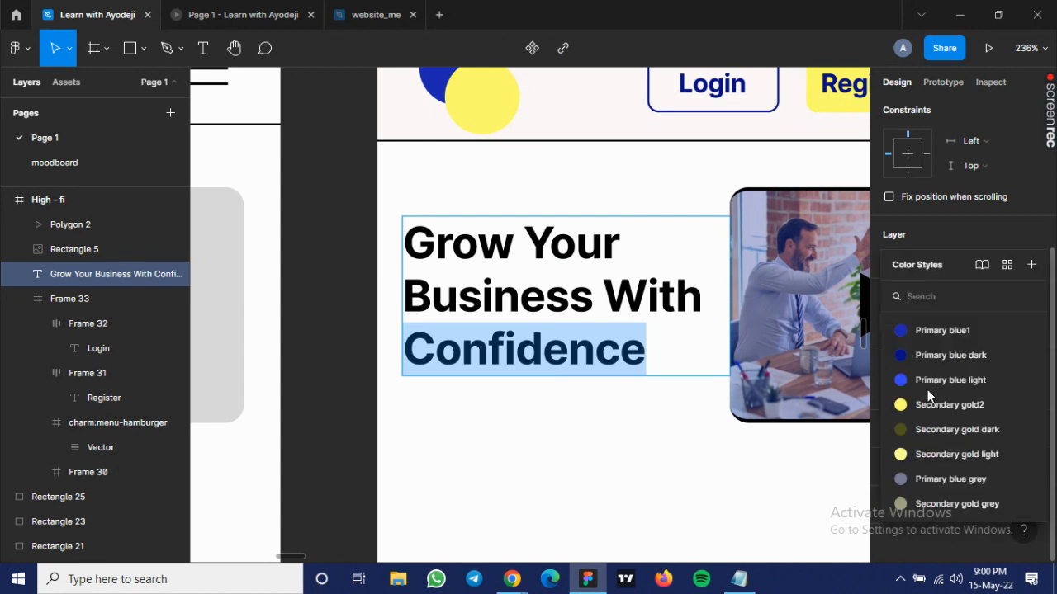
click(928, 331)
key(Escape)
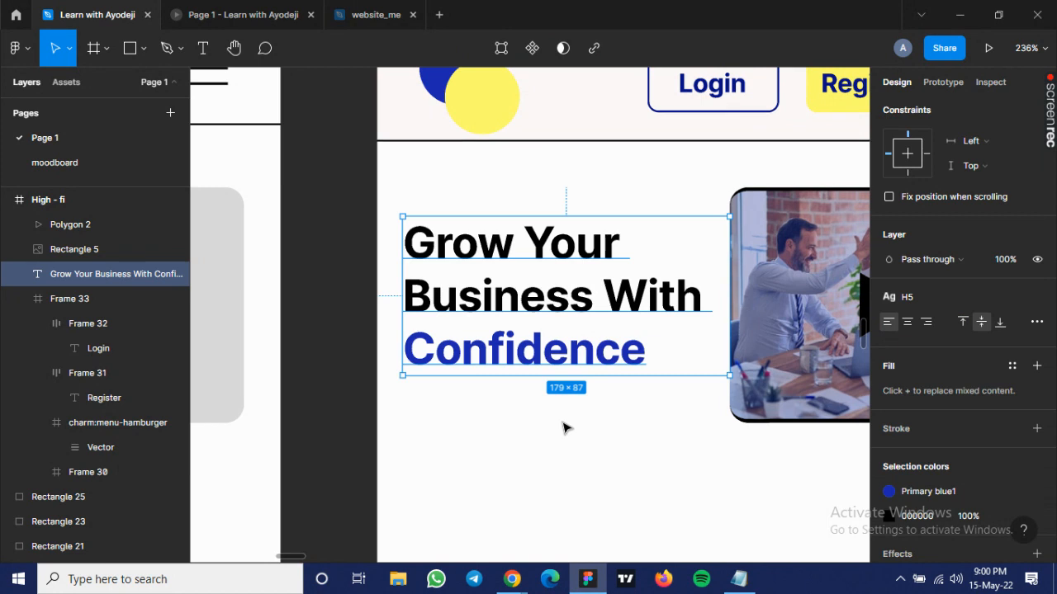
click(563, 426)
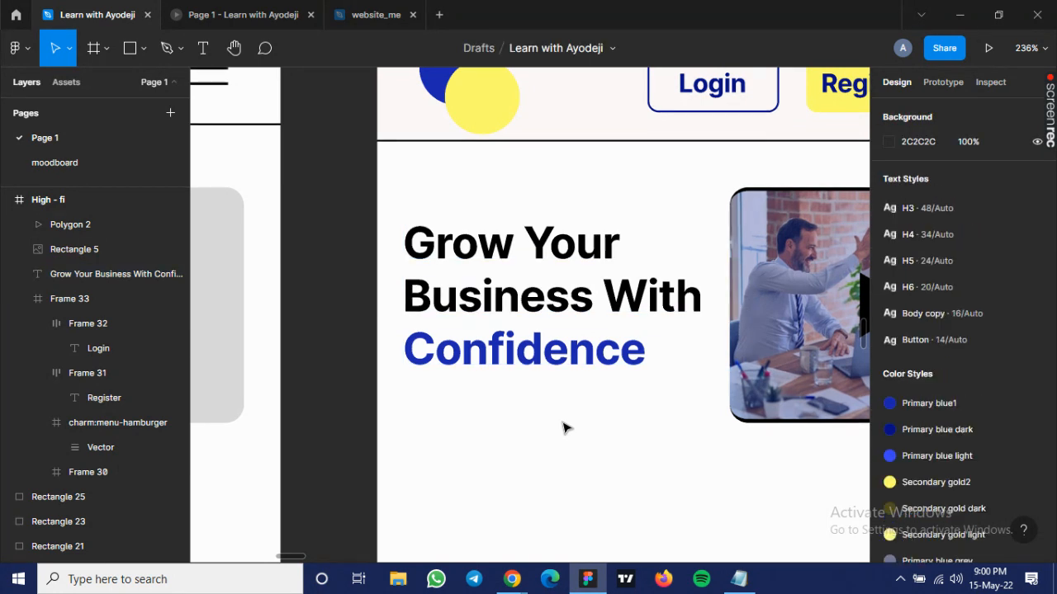
Draw an arched line about 107.5 × 19 beneath the word "Confidence" with the Pen tool.
click(165, 50)
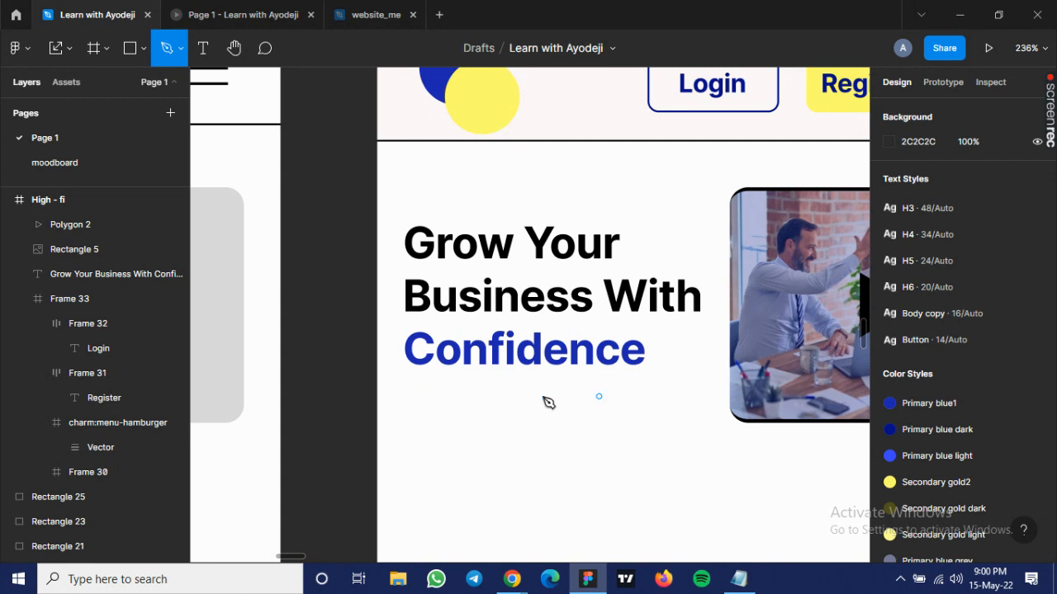
click(411, 404)
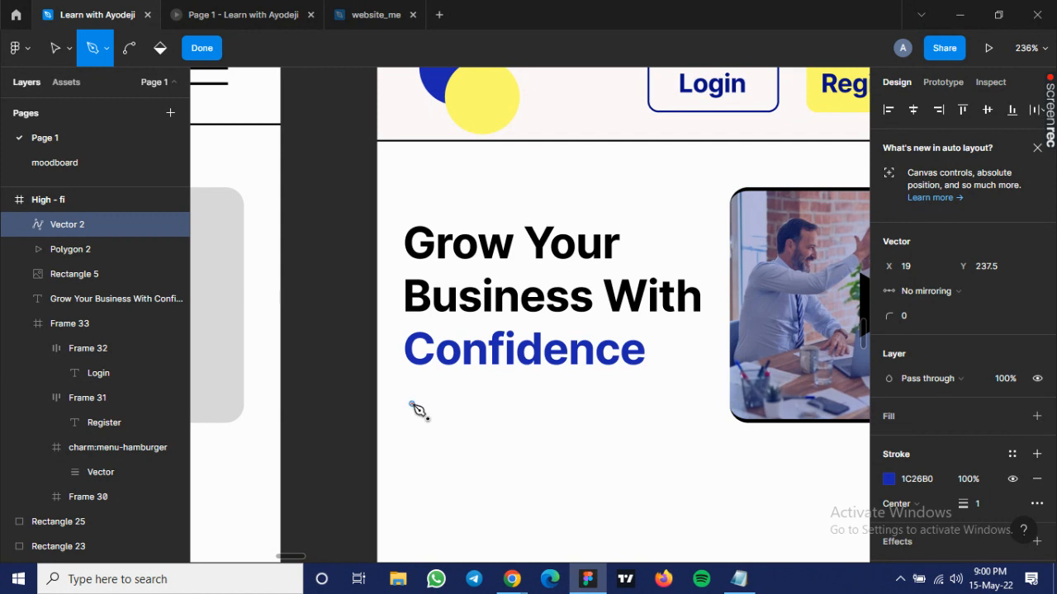
click(609, 378)
drag(614, 382, 662, 415)
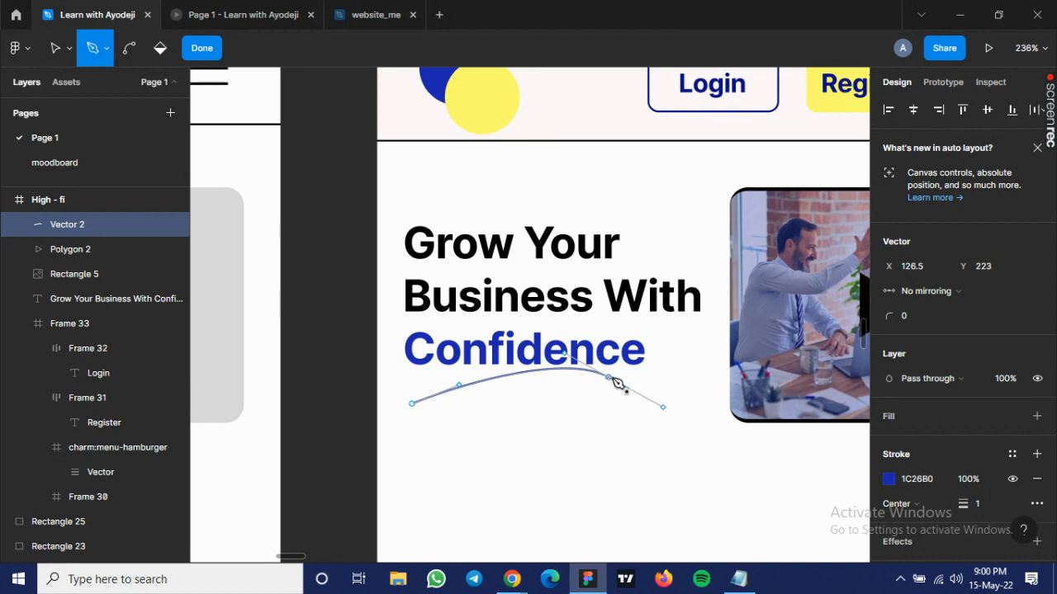
key(Escape)
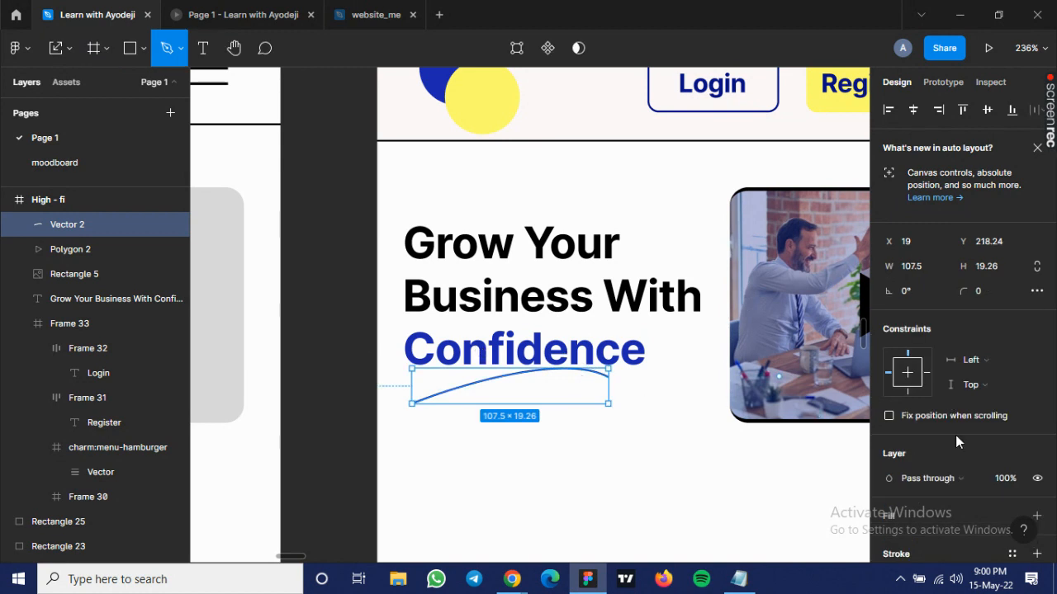
Try a stroke width of 55 on the arched line beneath "Confidence" and open the width for editing.
scroll(958, 444, down, 3)
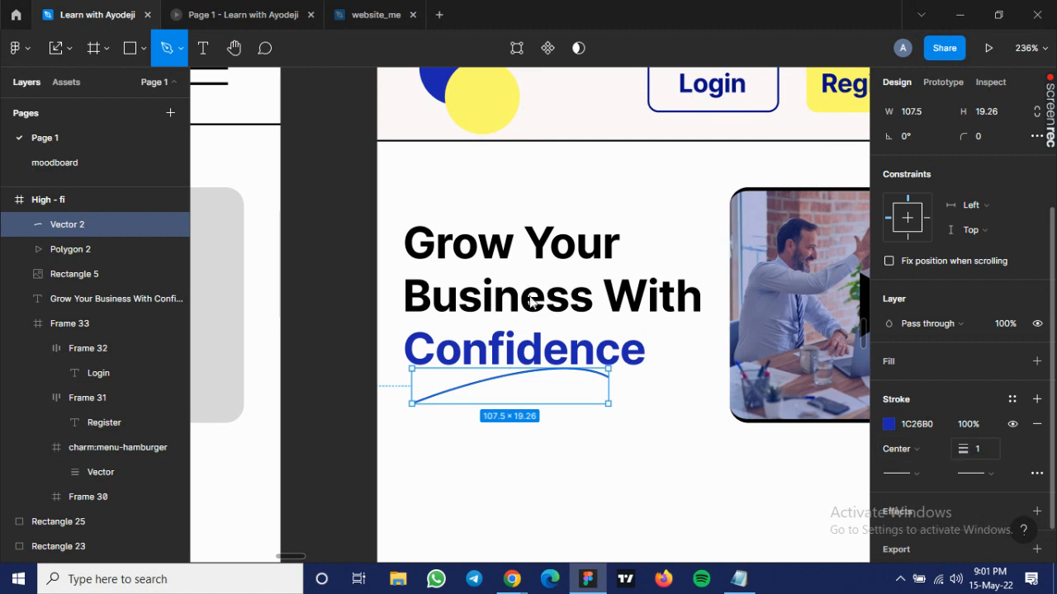
mouse_move(960, 449)
mouse_down()
mouse_move(1012, 446)
mouse_move(970, 450)
mouse_move(985, 460)
mouse_up()
click(985, 461)
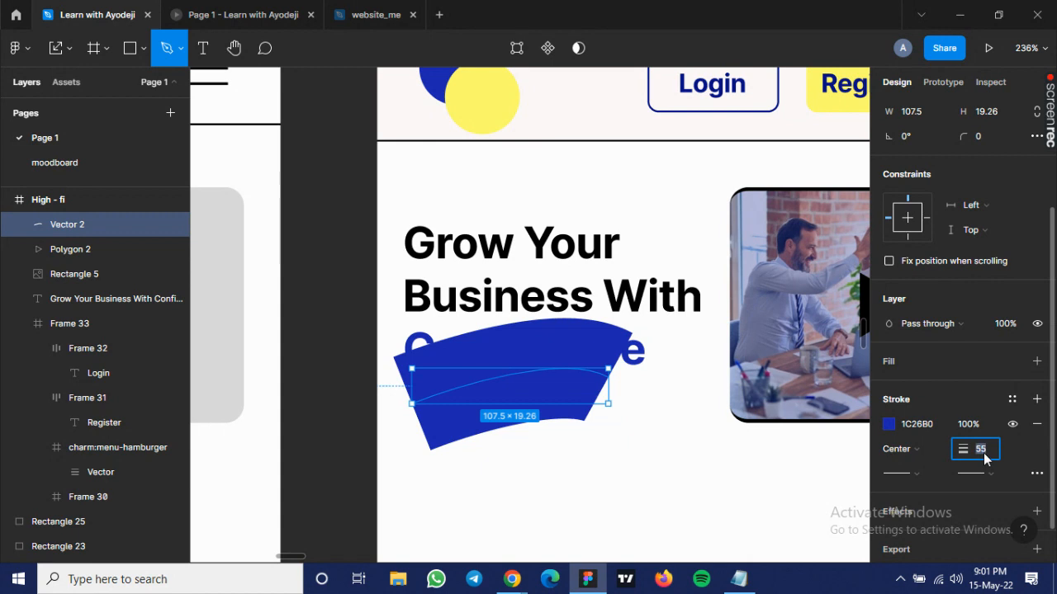
Set the curved underline's stroke width to 5 and shift it slightly right and down beneath "Confidence".
text(5)
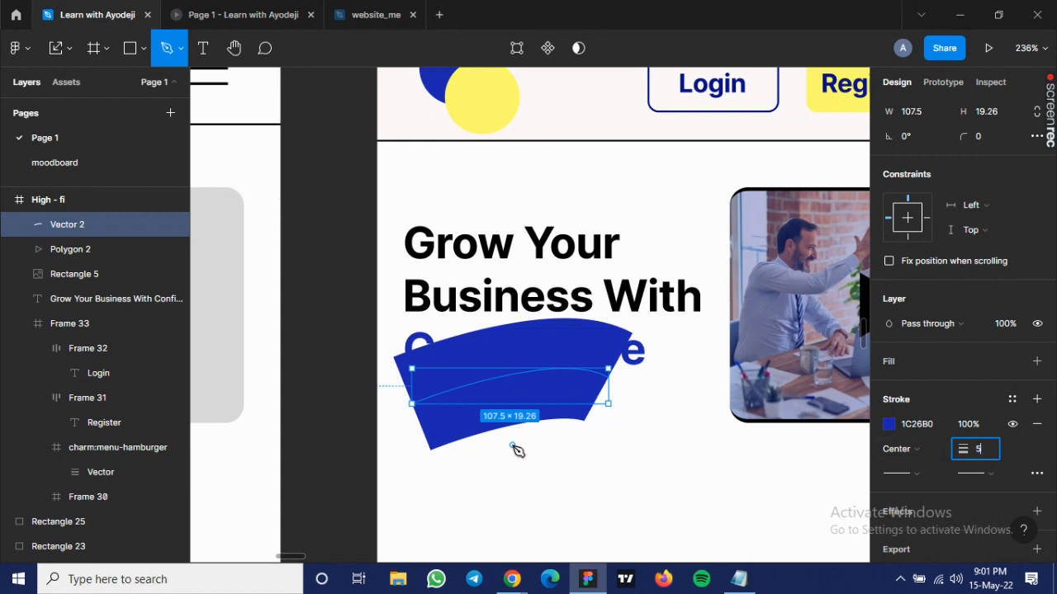
key(Return)
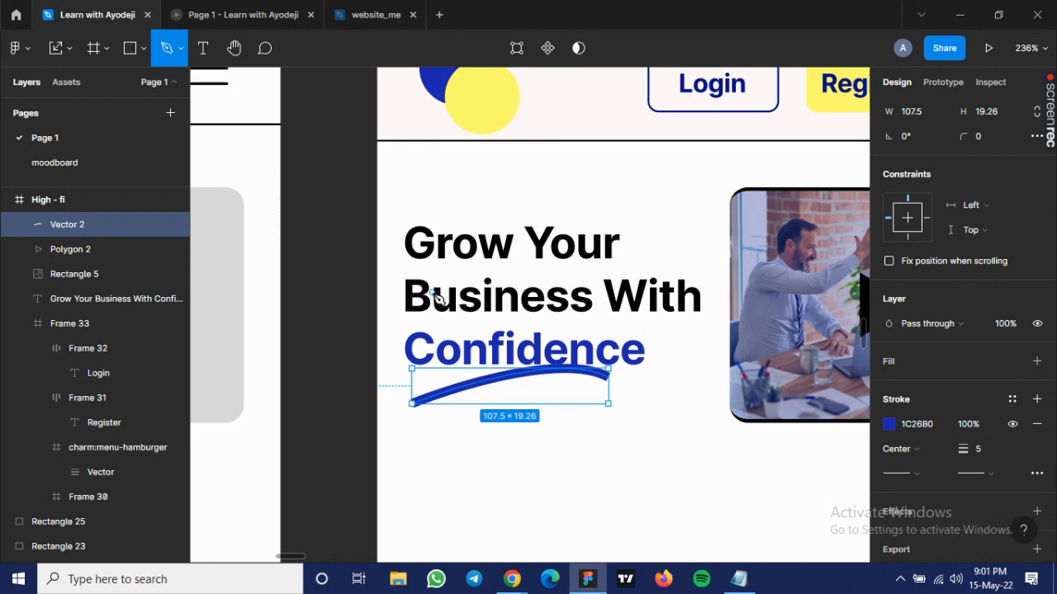
key(v)
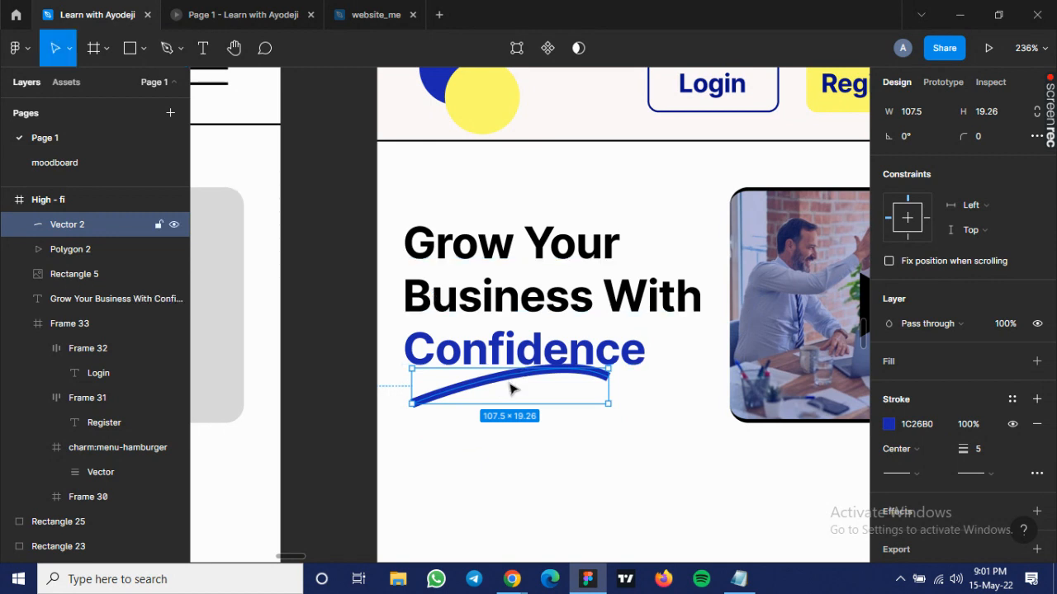
drag(519, 394, 533, 396)
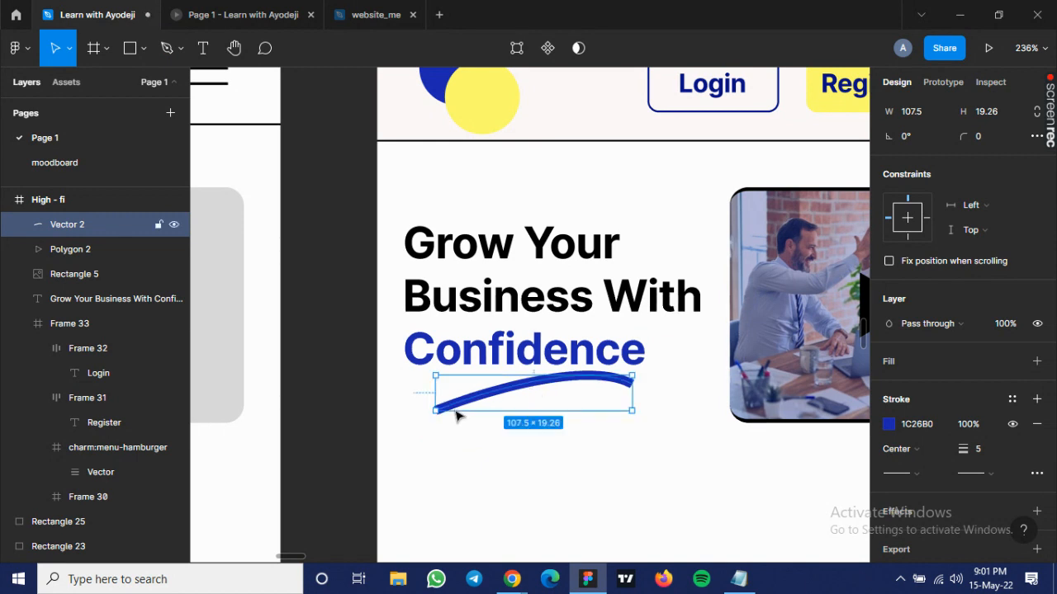
click(459, 456)
scroll(460, 456, down, 3)
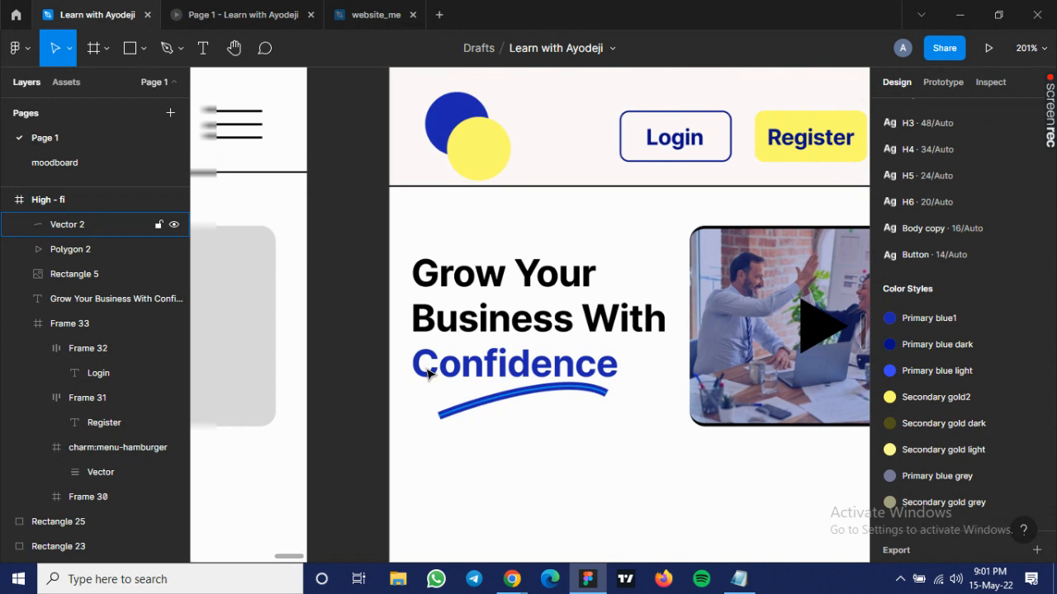
Narrow the curved underline from its left end to about 92 × 19.
click(442, 411)
scroll(437, 414, up, 3)
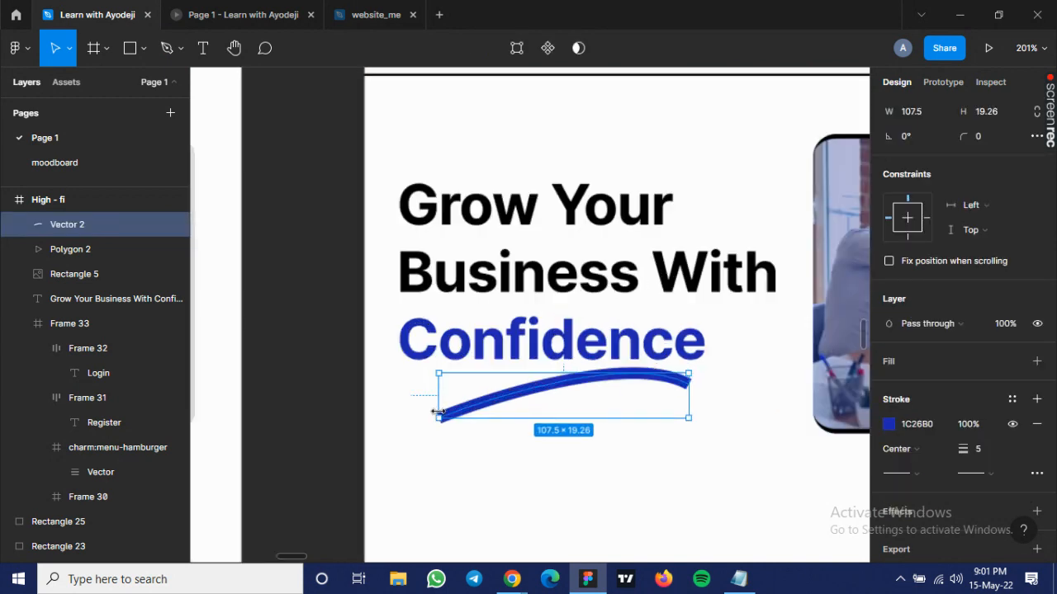
drag(440, 401, 478, 401)
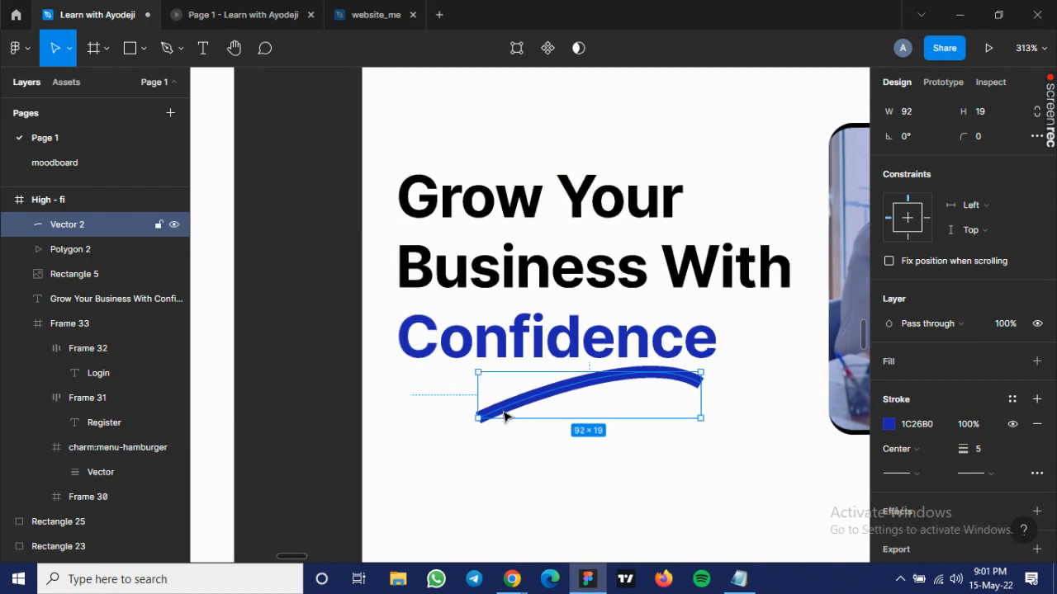
Reshape the underline's left end point and handle into an arch about 83.5 × 17, and move the curve slightly farther below "Confidence".
double_click(506, 417)
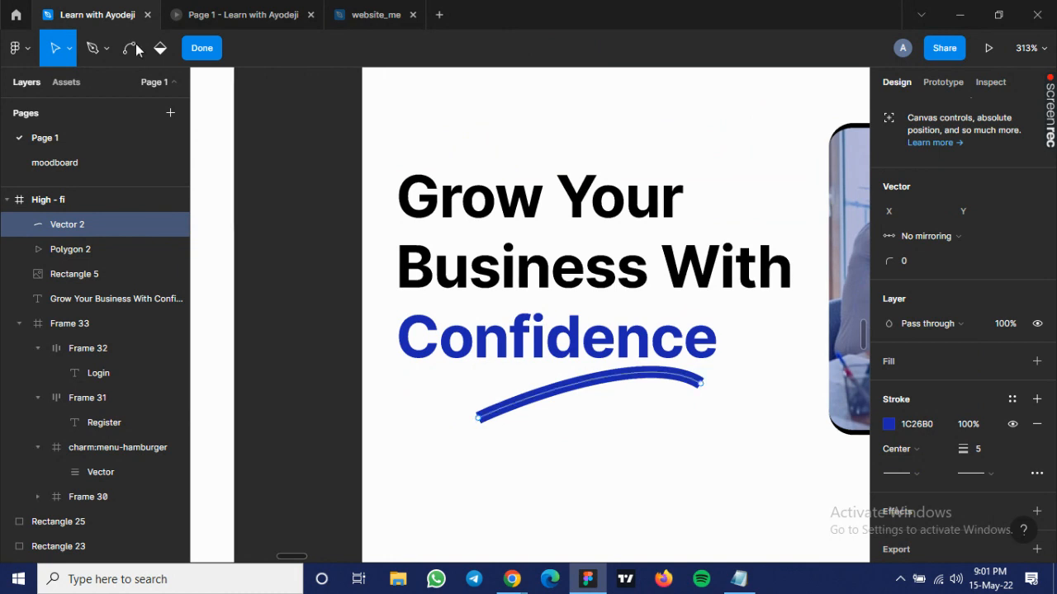
drag(482, 420, 507, 408)
drag(553, 385, 537, 368)
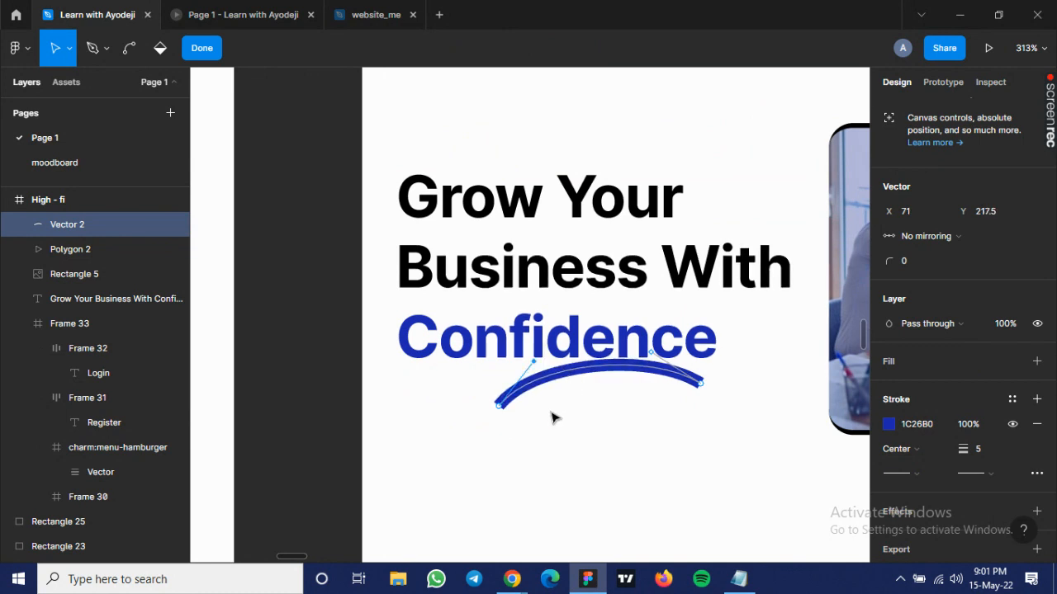
click(598, 372)
drag(596, 371, 601, 382)
key(Escape)
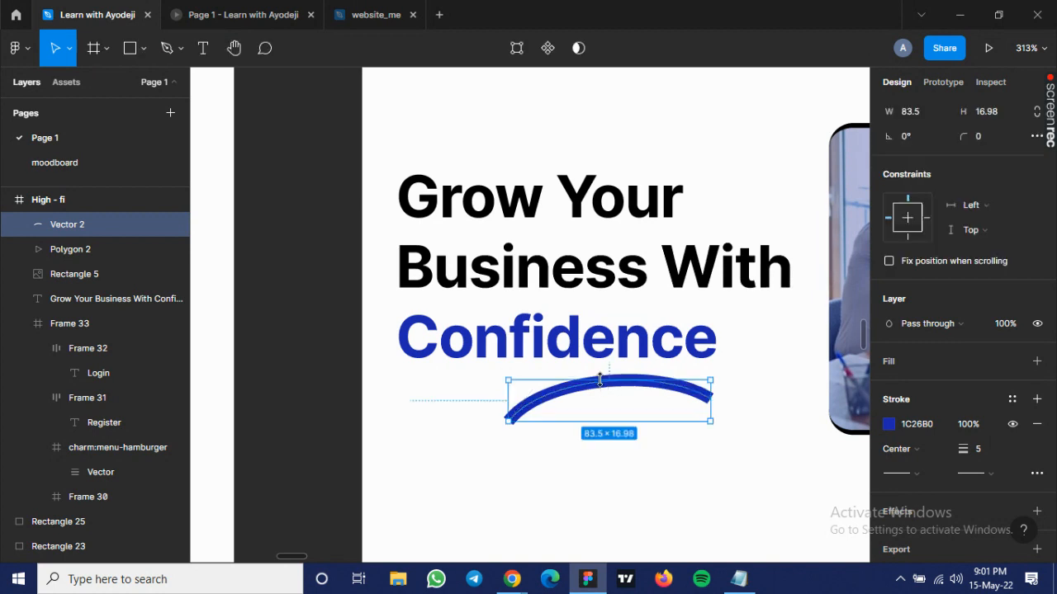
click(631, 492)
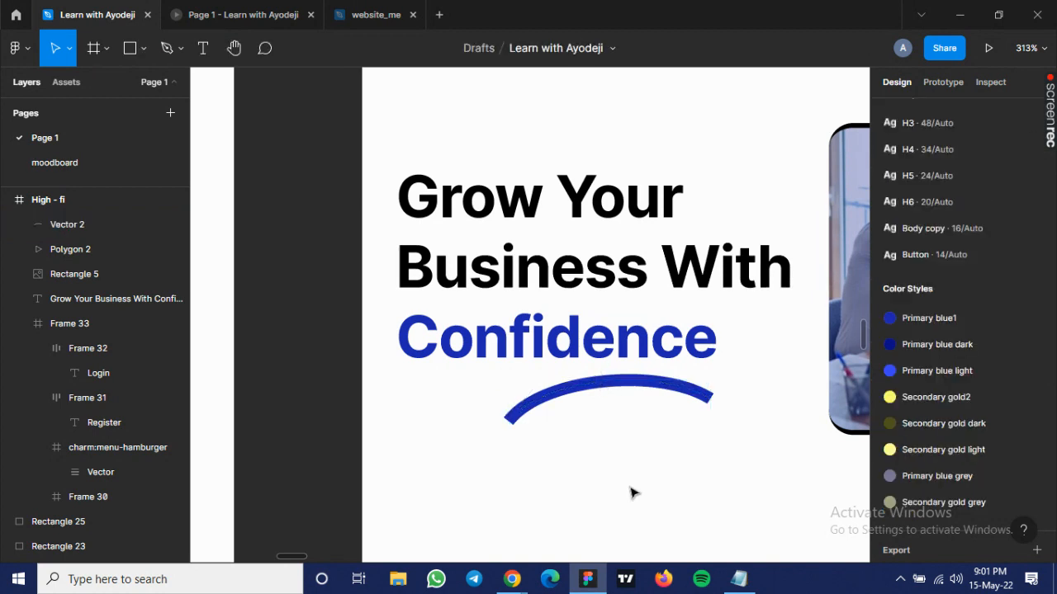
Apply Round caps to the ends of the curved underline below "Confidence".
ctrl+scroll(631, 493, down, 3)
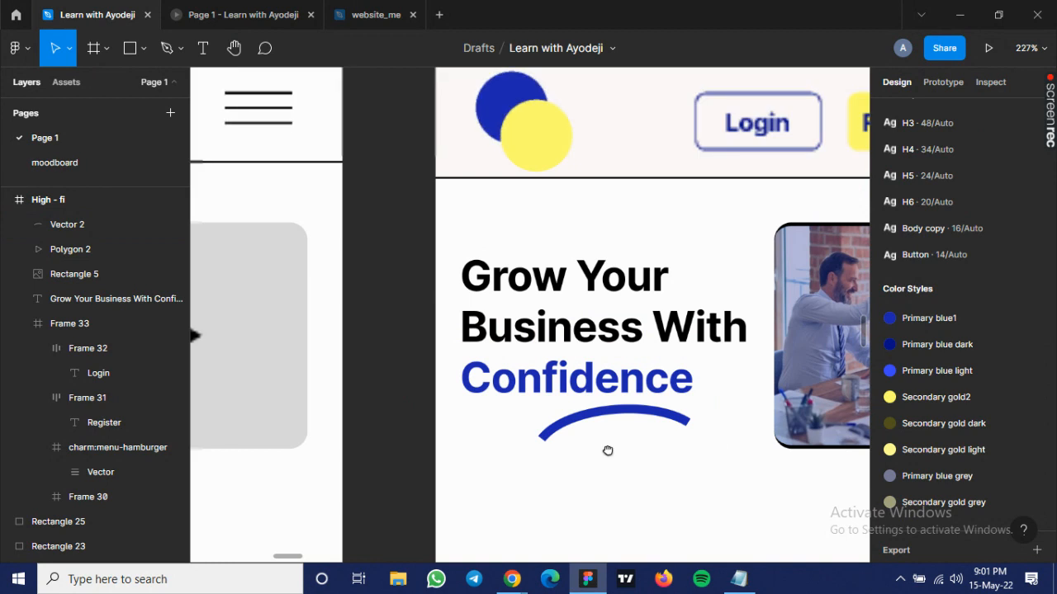
scroll(457, 443, right, 3)
drag(457, 443, 474, 443)
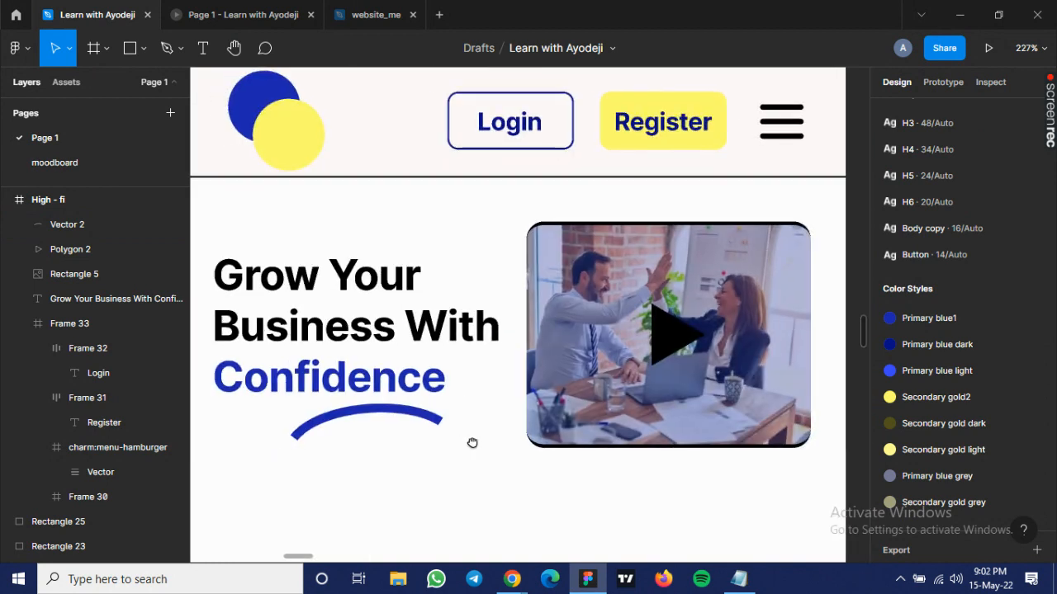
click(369, 415)
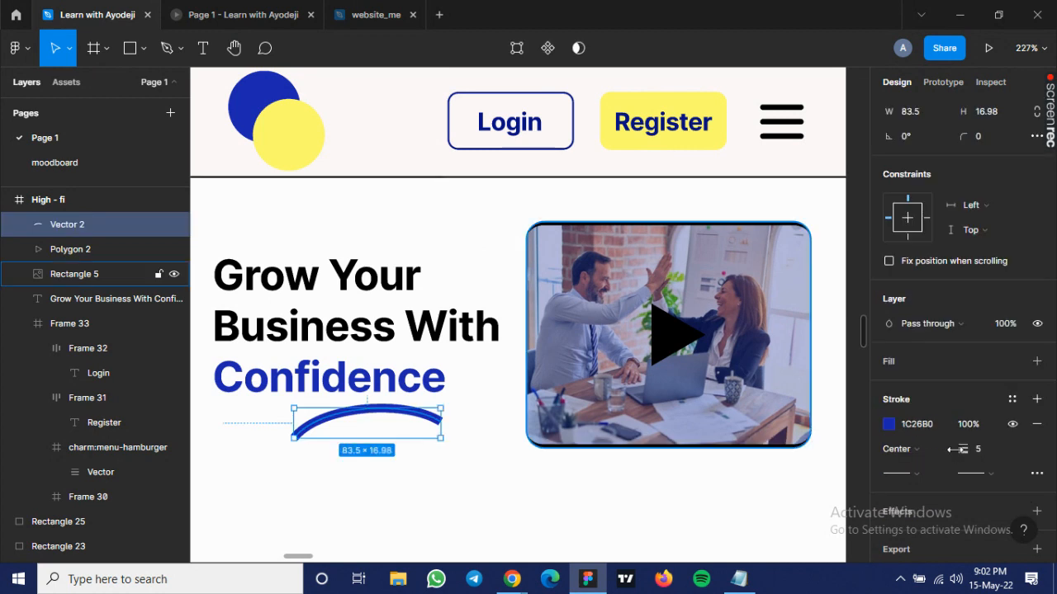
scroll(939, 461, down, 1)
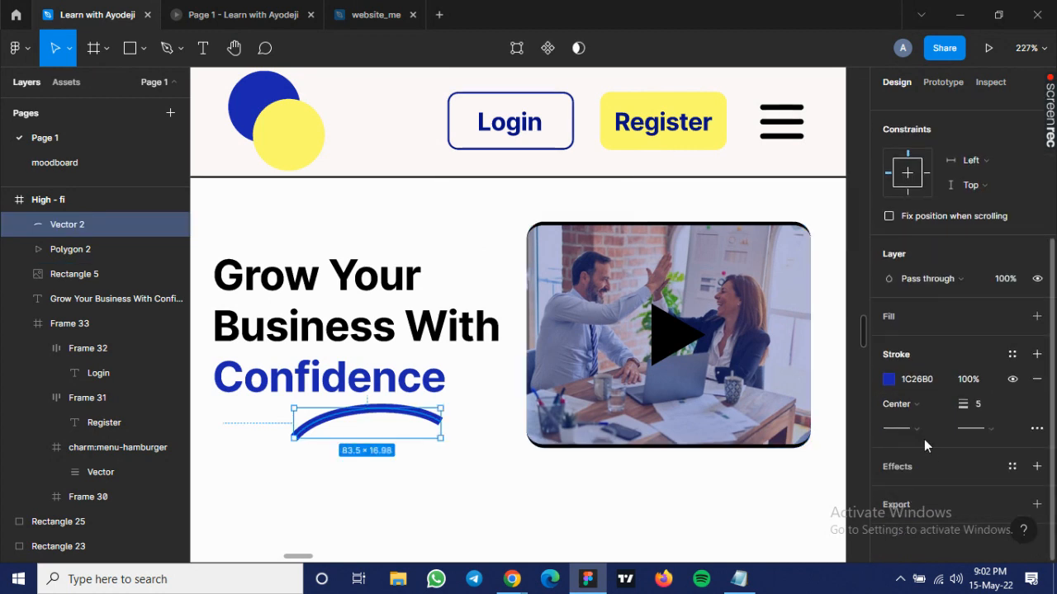
click(911, 432)
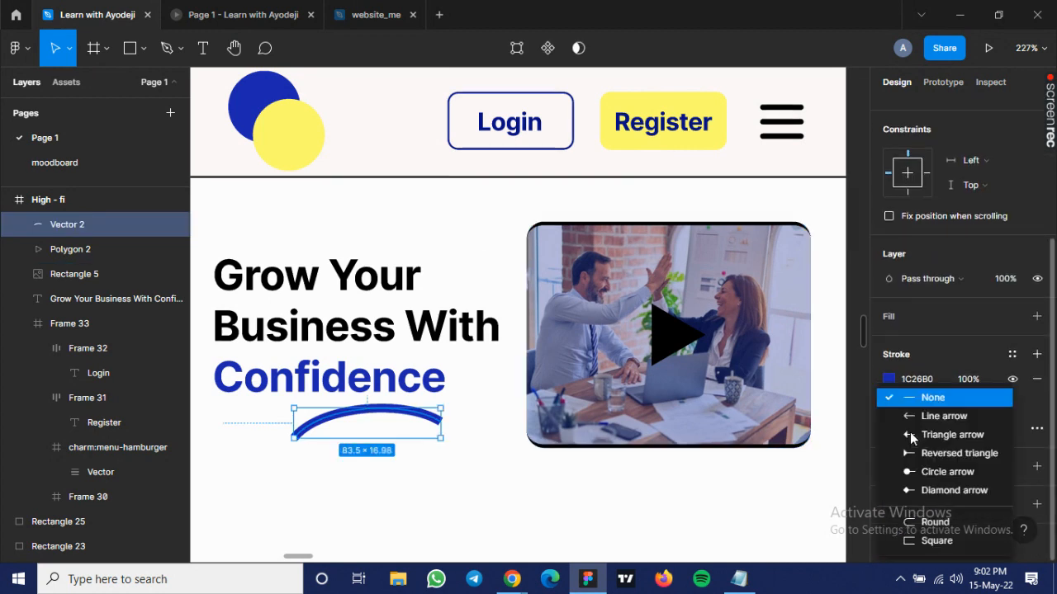
click(935, 523)
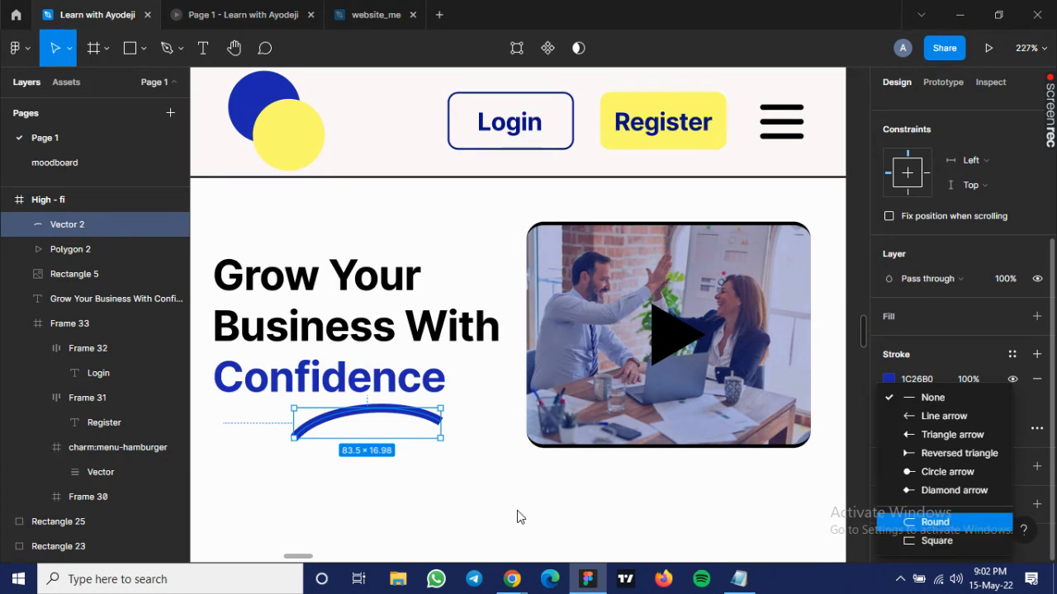
click(385, 464)
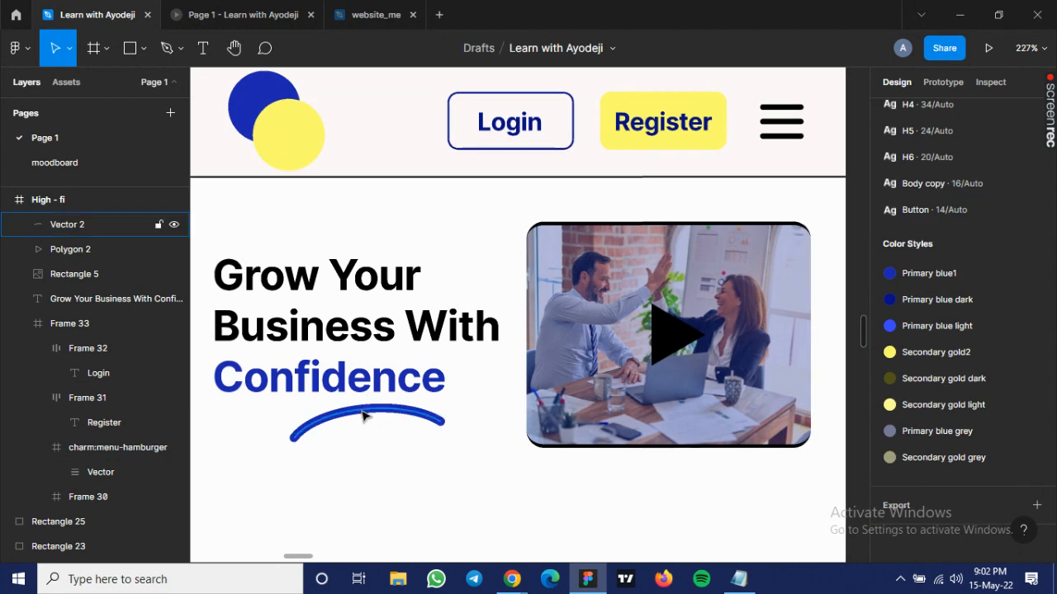
Try the Diamond arrow and Circle arrow styles on the underline's end point, and return it to Round.
click(363, 415)
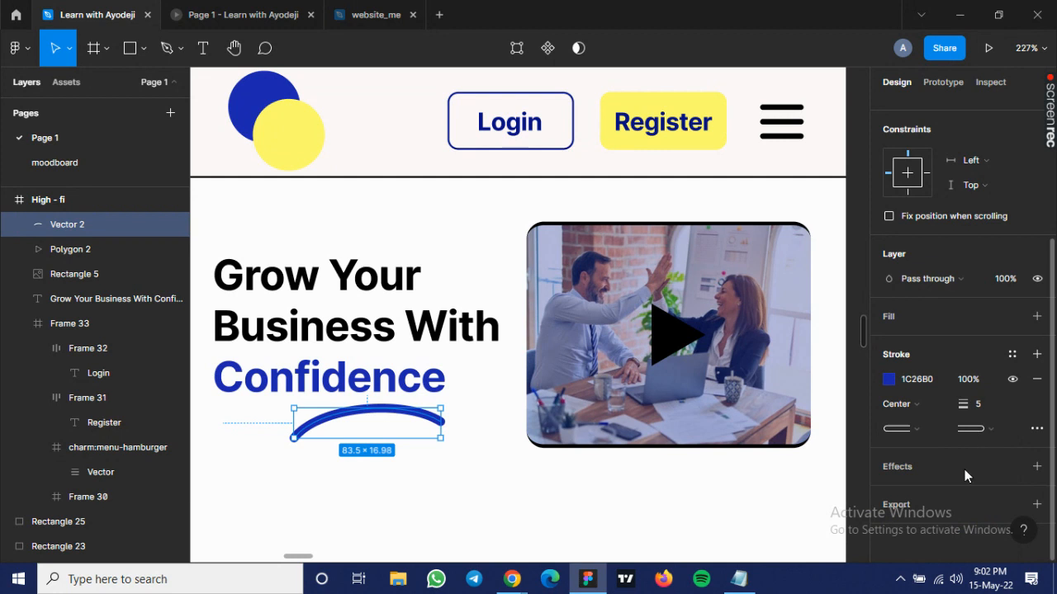
click(991, 427)
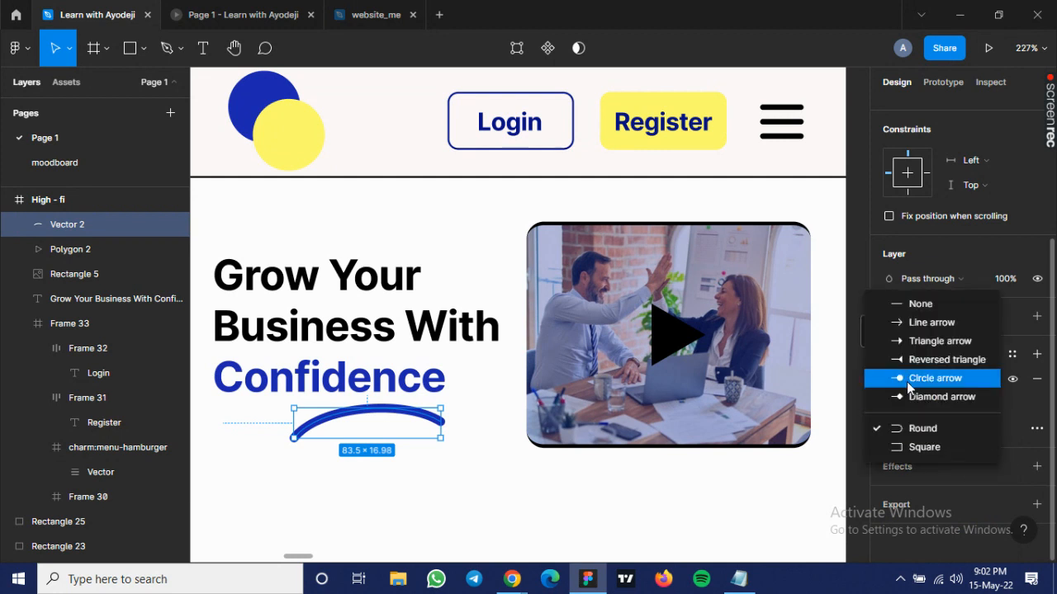
click(897, 403)
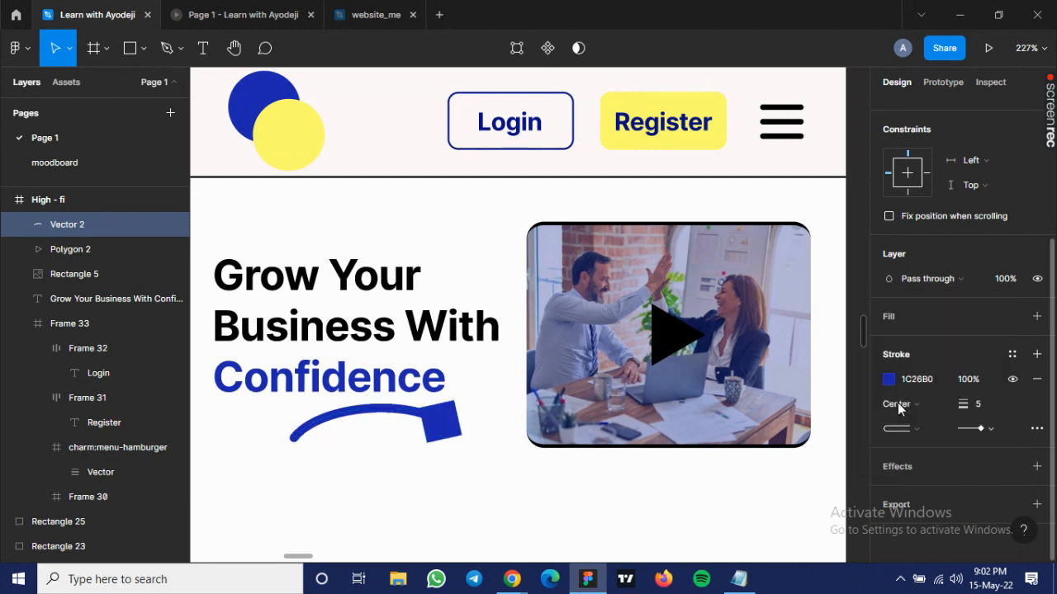
click(984, 428)
click(959, 413)
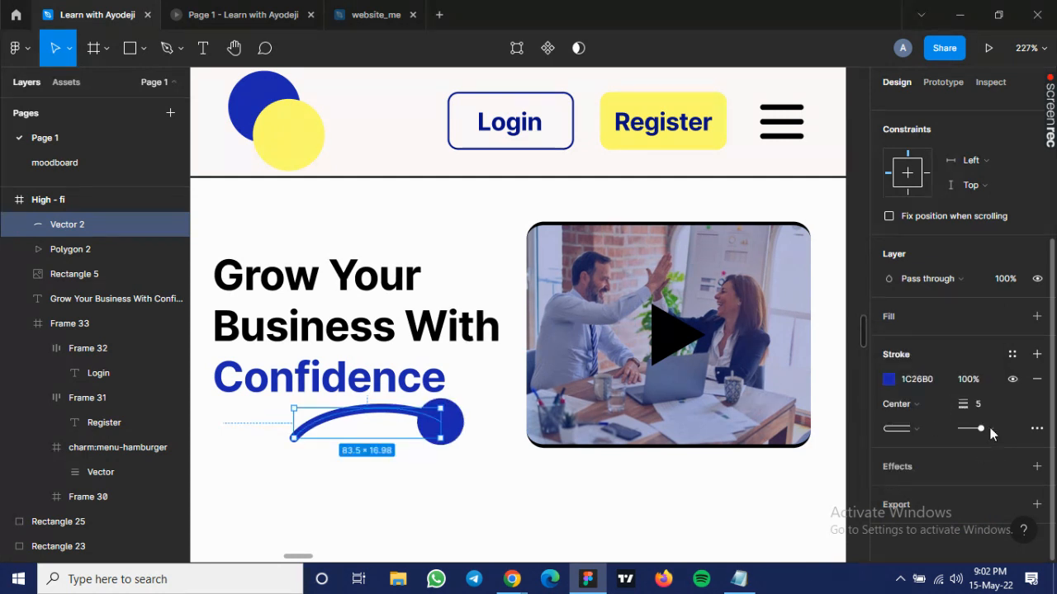
click(989, 428)
click(940, 486)
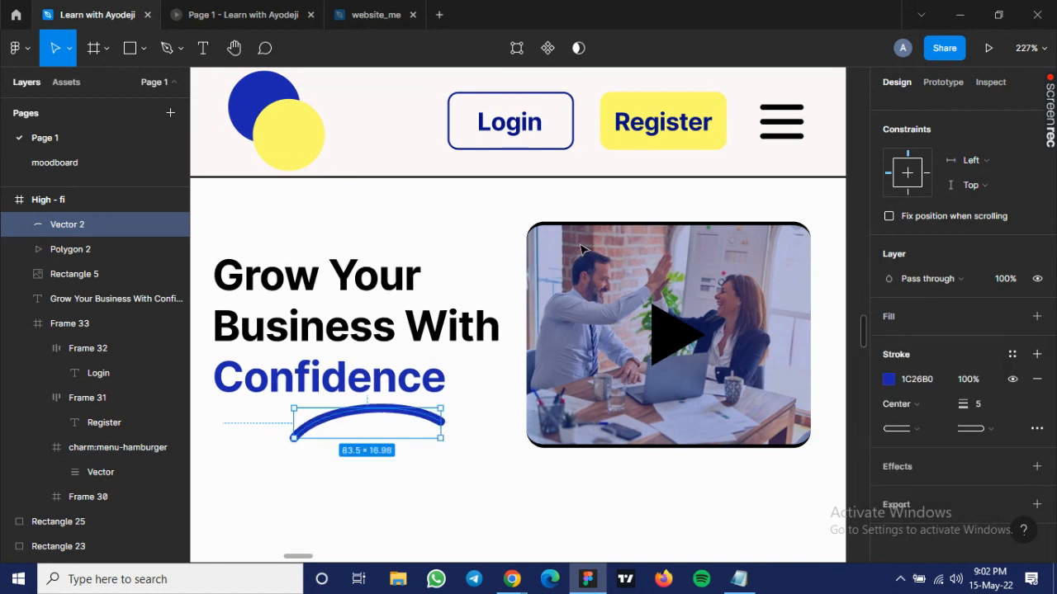
click(678, 485)
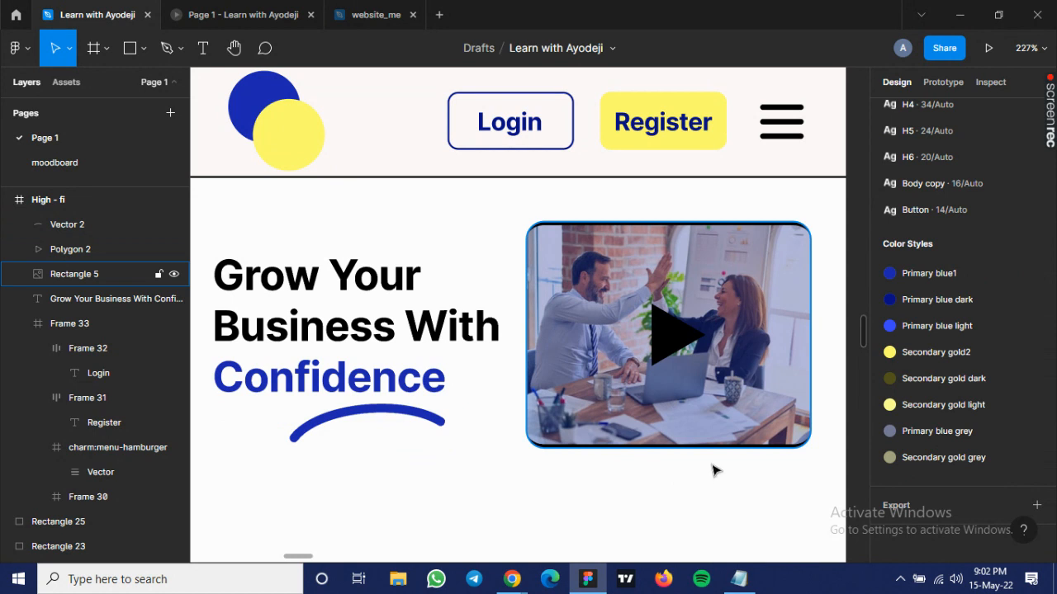
Compare the High-fi hero section with the neighbouring reference design, examining its heading underline and the Register button below.
scroll(606, 427, right, 5)
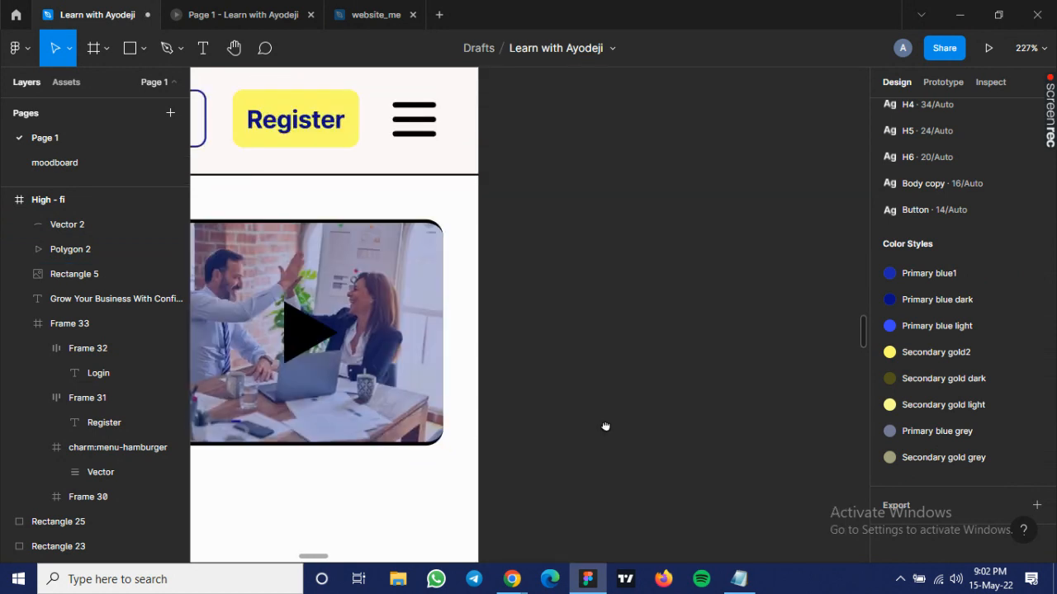
scroll(479, 431, right, 4)
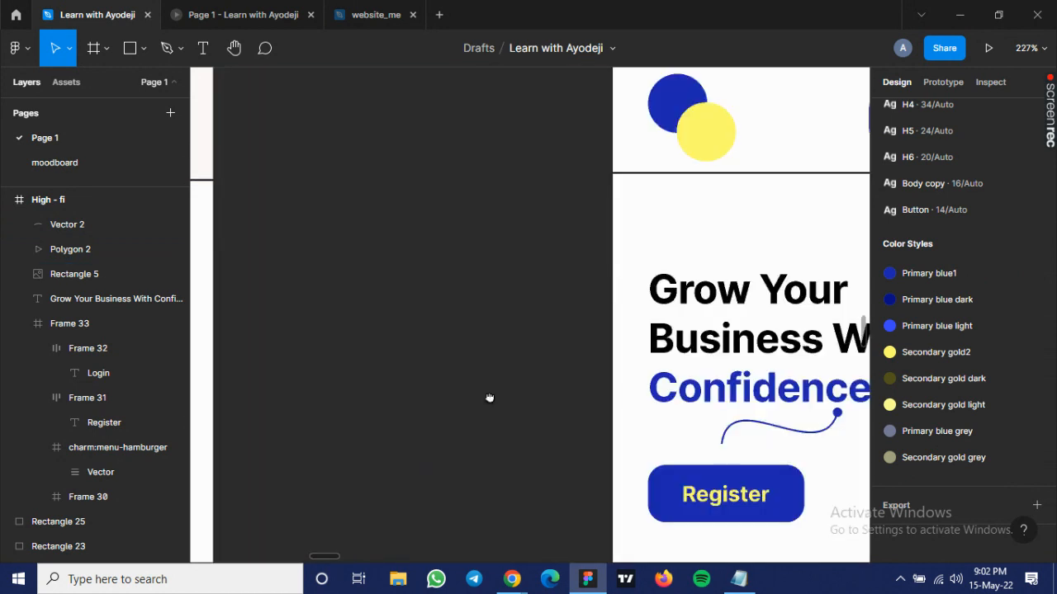
scroll(489, 397, right, 5)
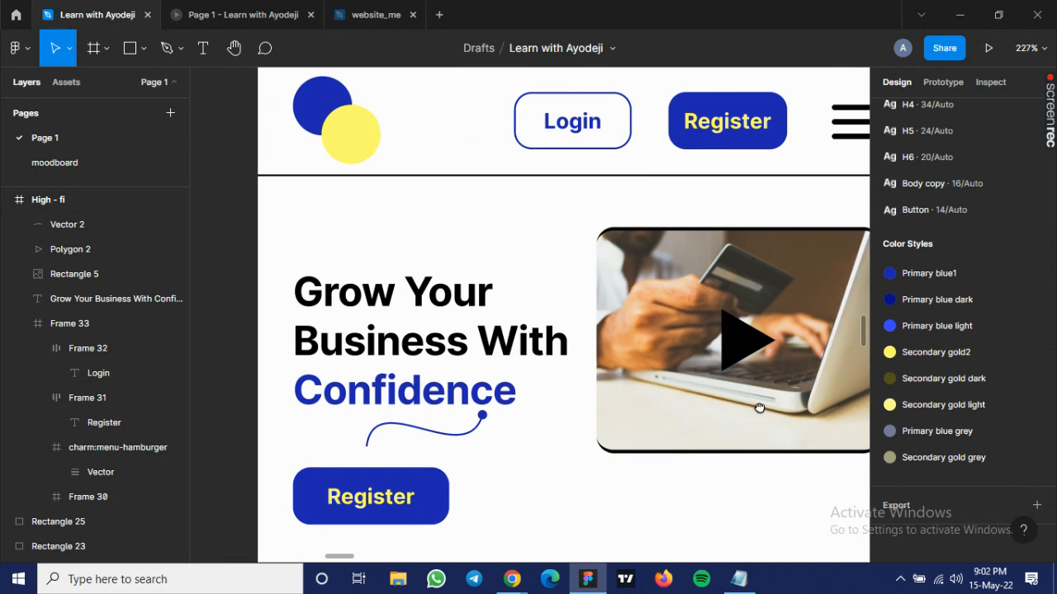
scroll(806, 386, right, 5)
scroll(806, 386, down, 2)
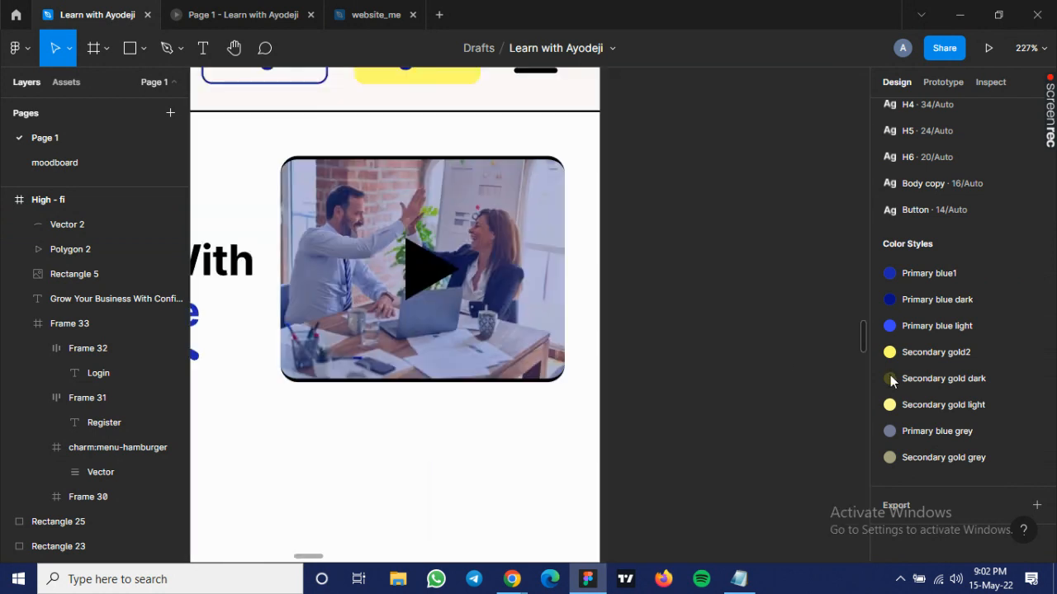
drag(364, 369, 556, 387)
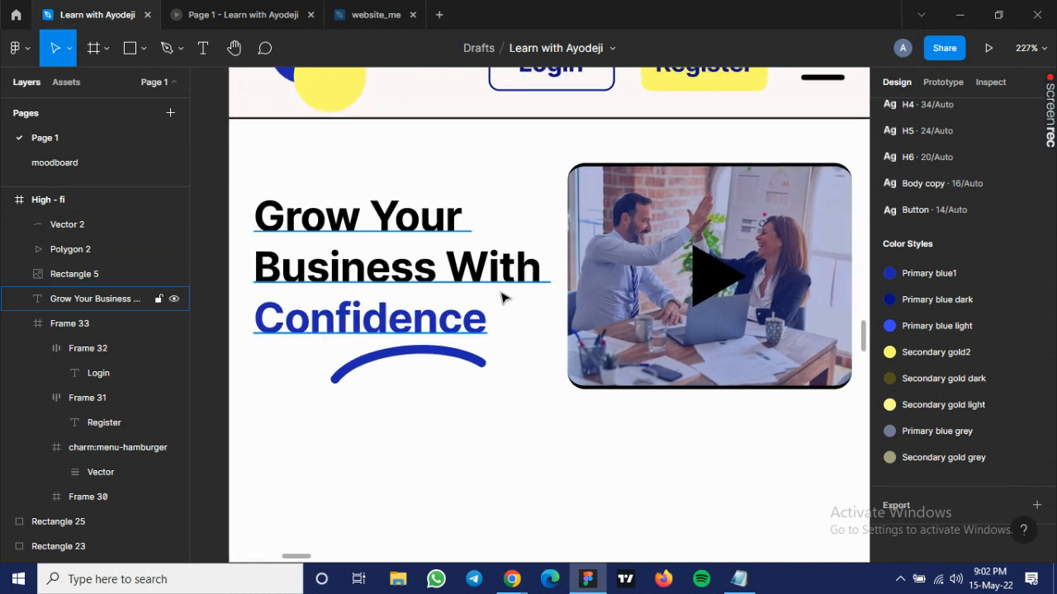
scroll(675, 206, up, 2)
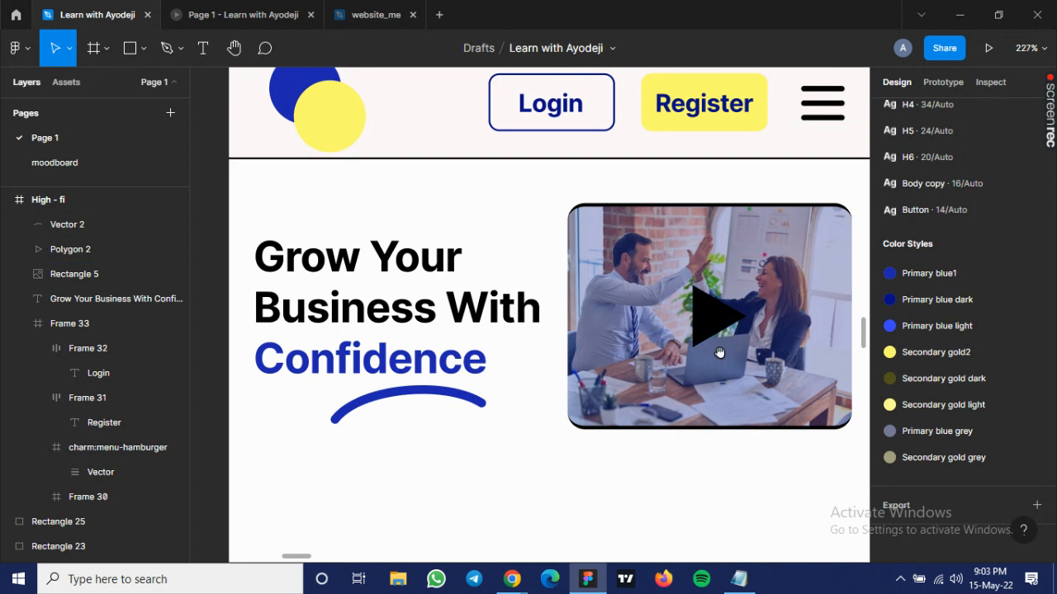
scroll(620, 302, right, 6)
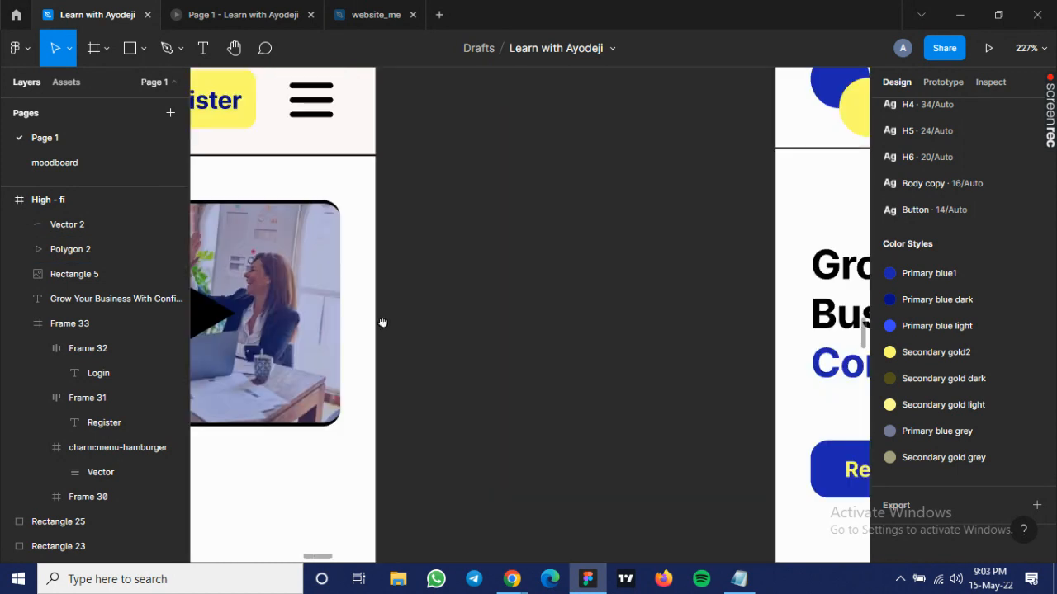
scroll(396, 322, right, 3)
scroll(383, 322, right, 6)
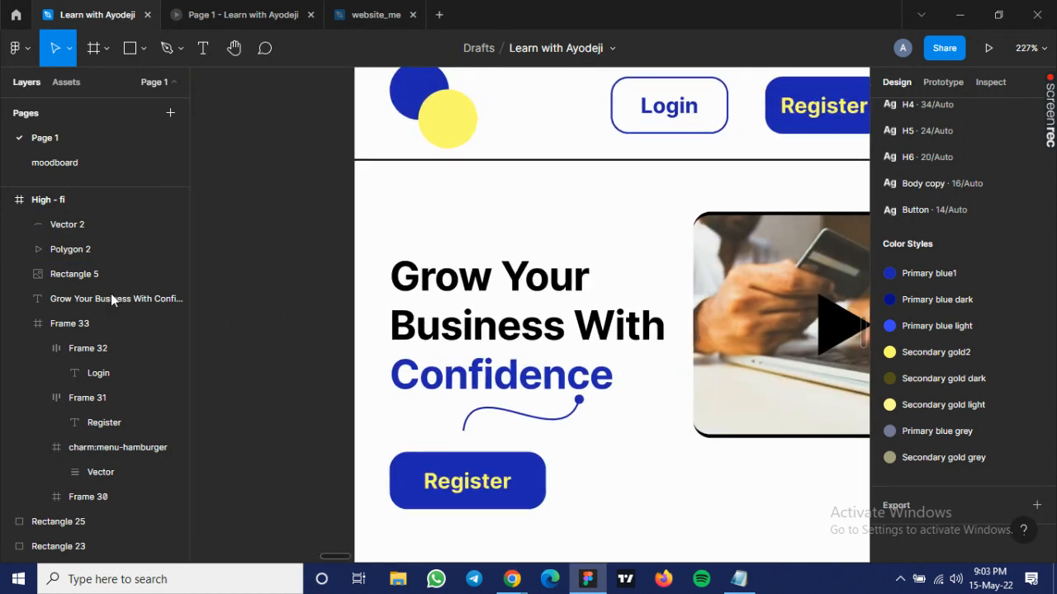
scroll(405, 306, right, 3)
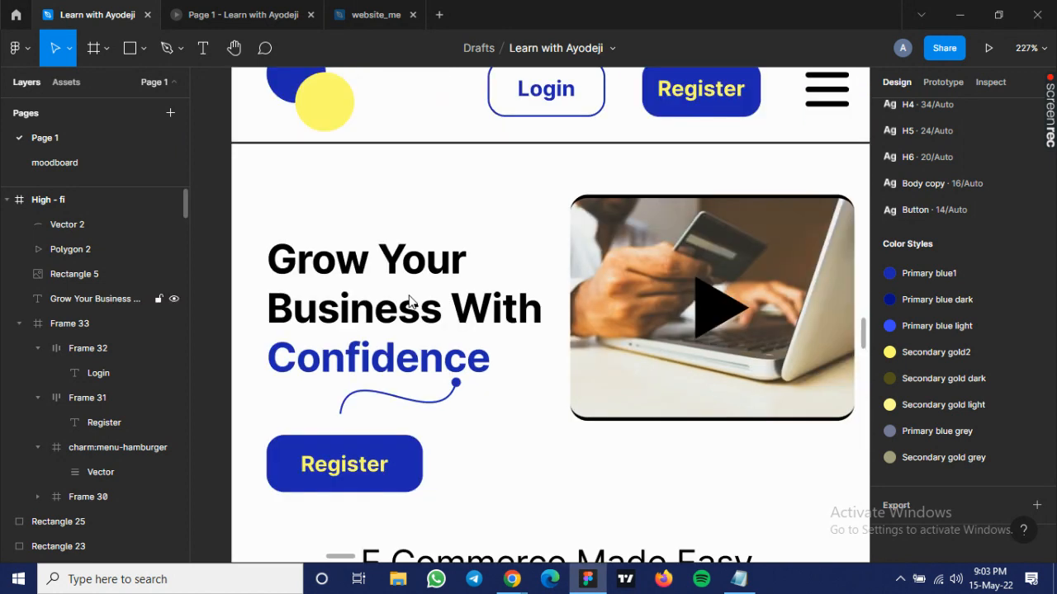
click(349, 471)
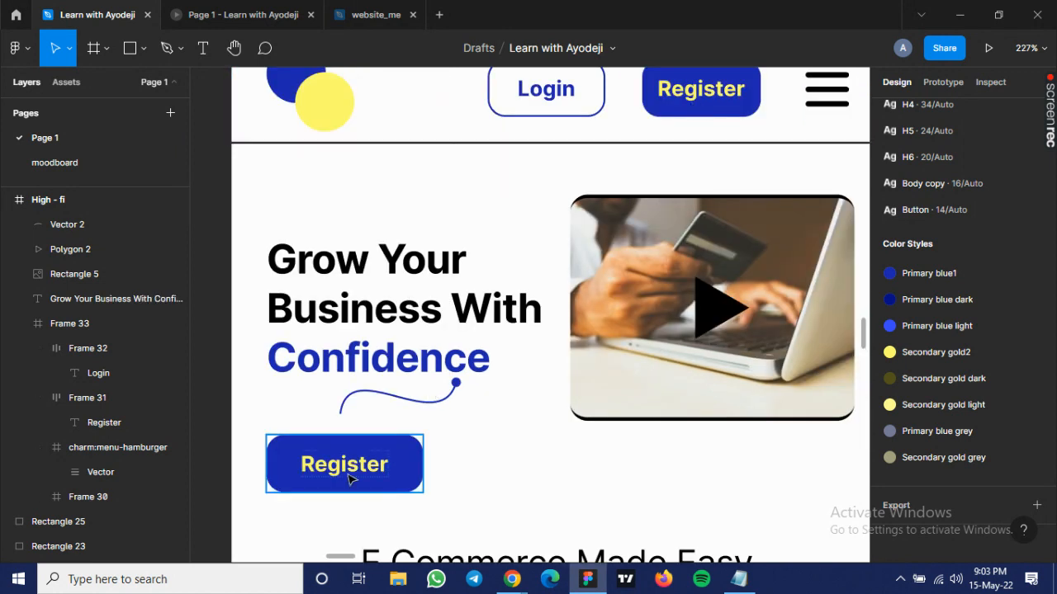
key(Escape)
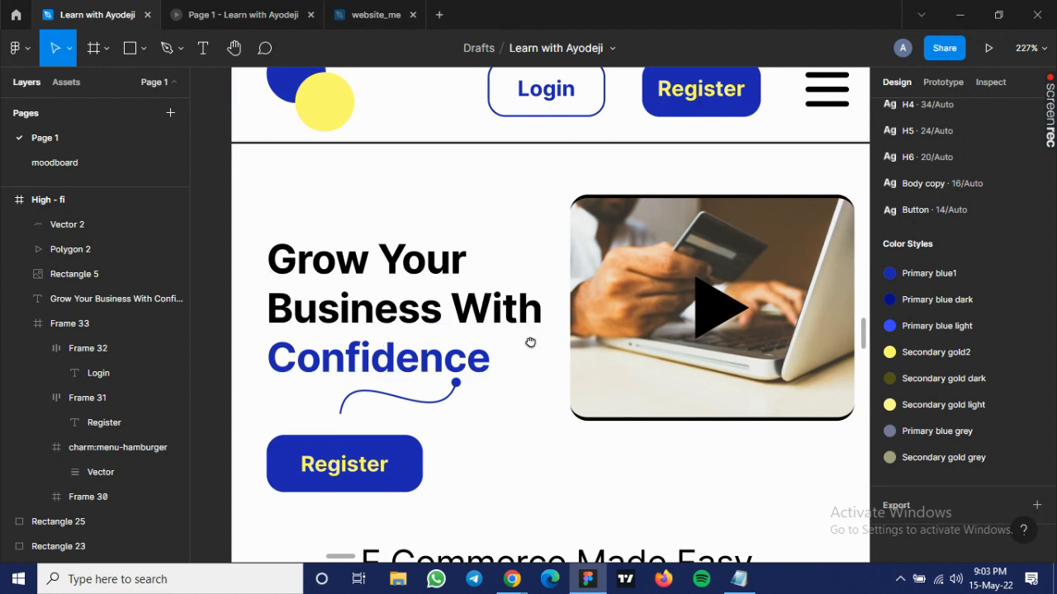
Apply the Secondary gold2 color style to the Register button's text in the High-fi header.
scroll(479, 292, left, 5)
scroll(703, 346, left, 4)
scroll(703, 346, up, 1)
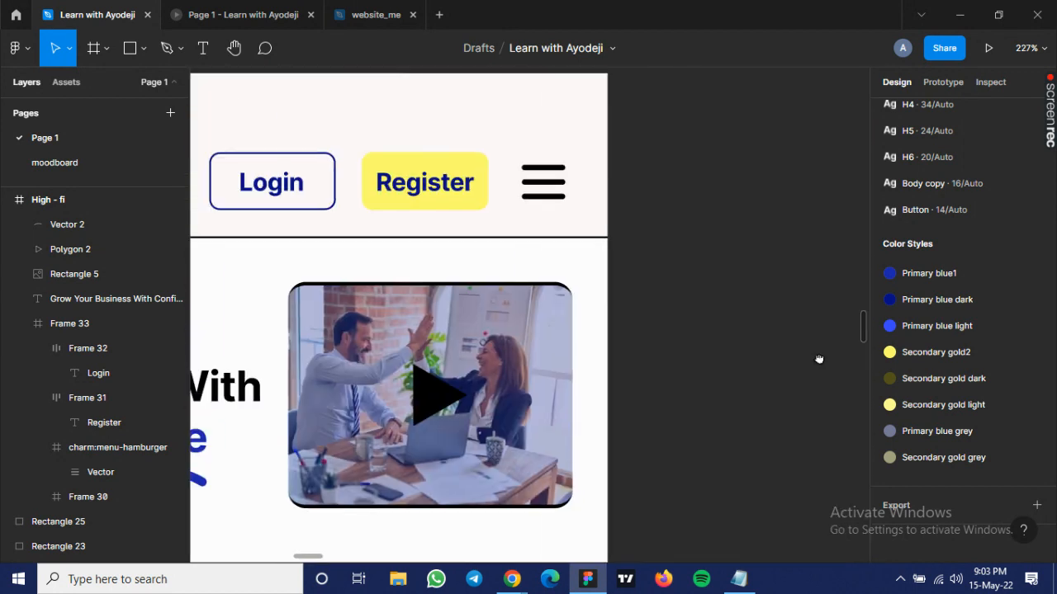
scroll(819, 359, left, 5)
scroll(819, 359, down, 2)
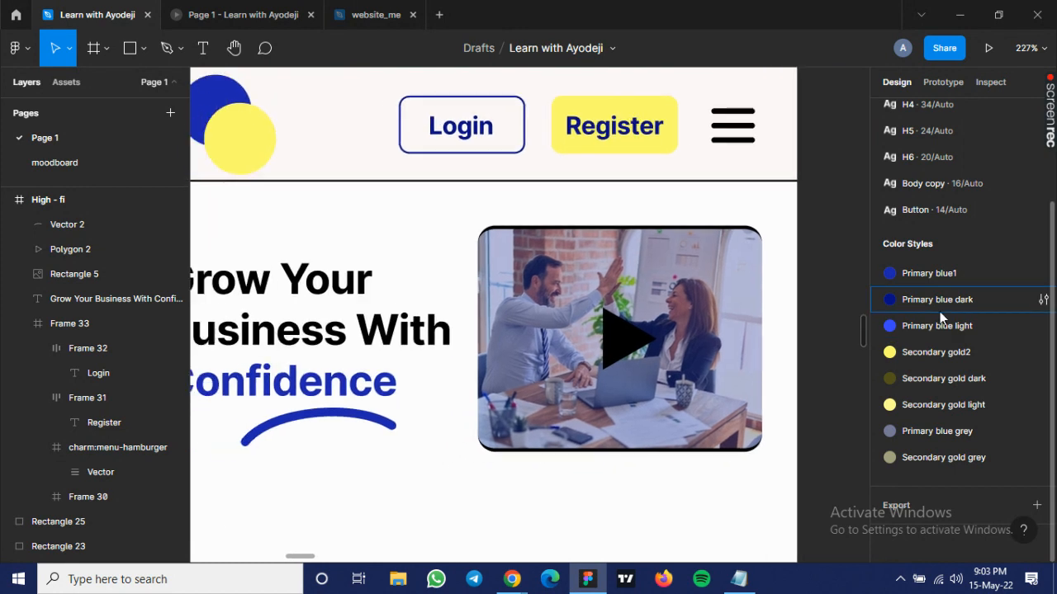
scroll(708, 134, left, 1)
scroll(708, 135, up, 1)
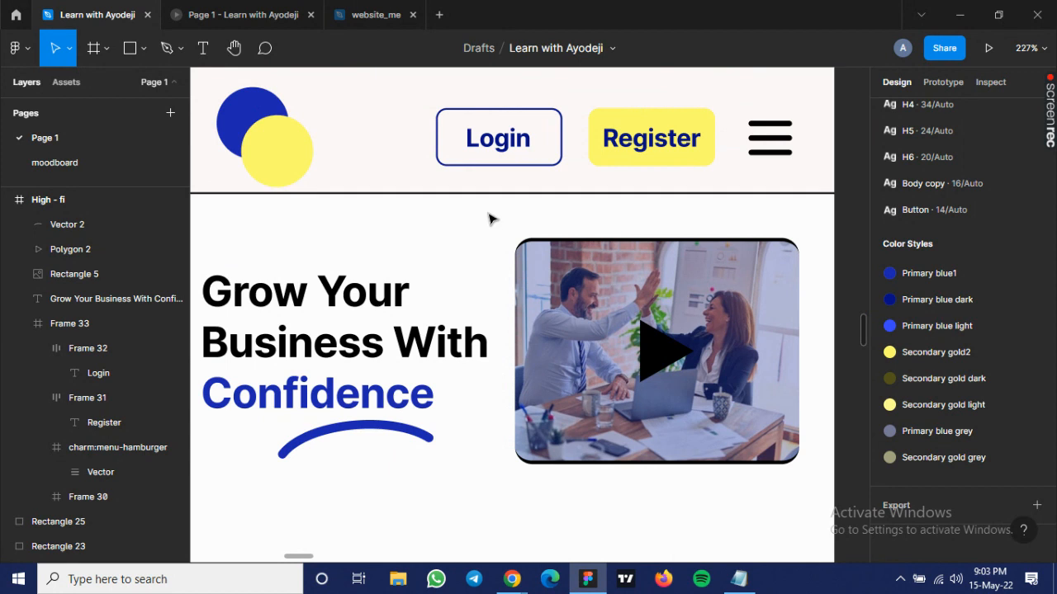
click(625, 161)
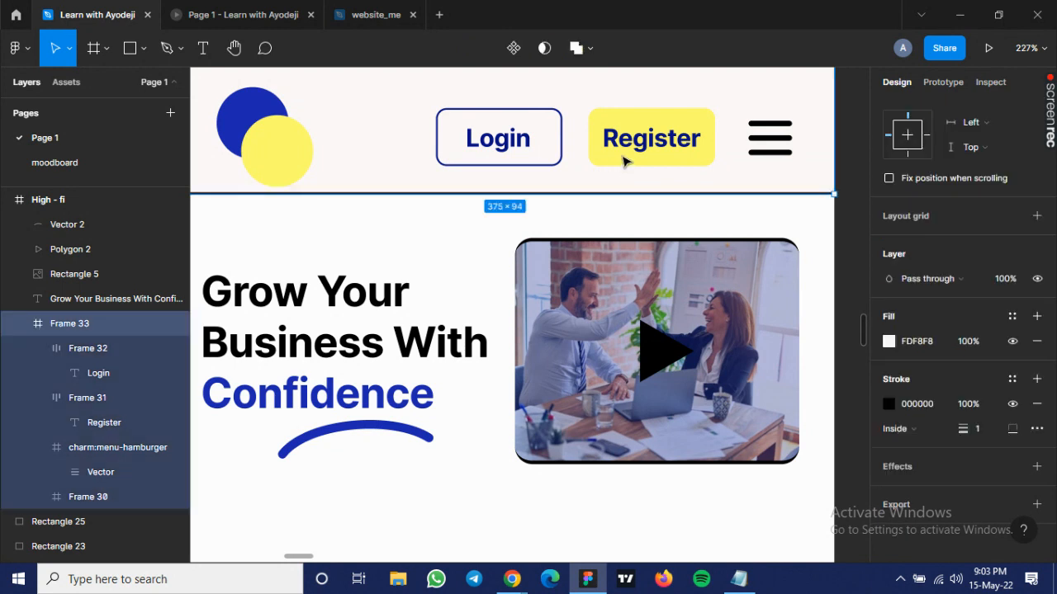
double_click(624, 159)
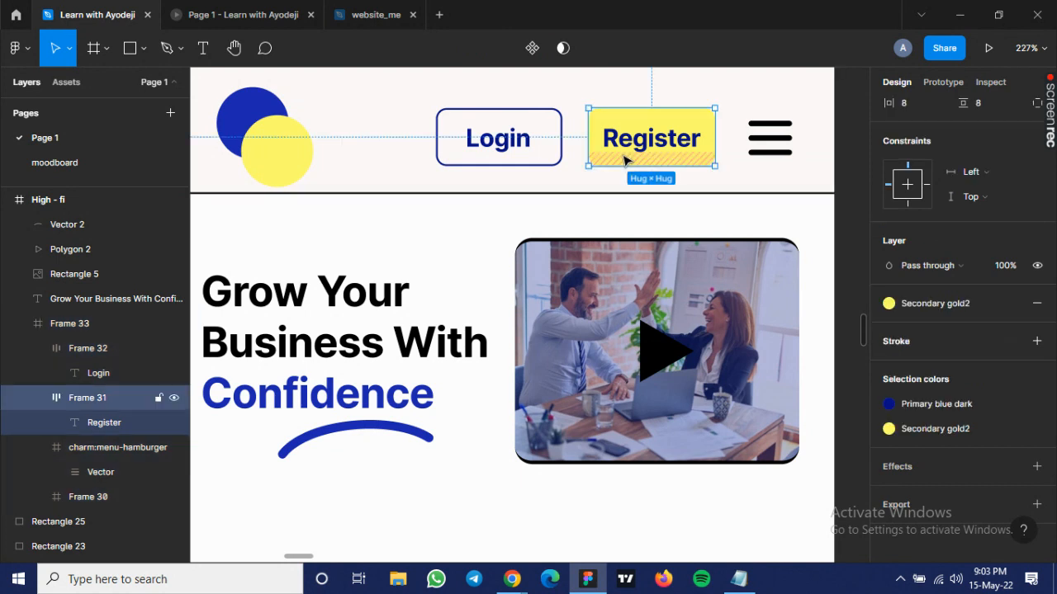
double_click(638, 151)
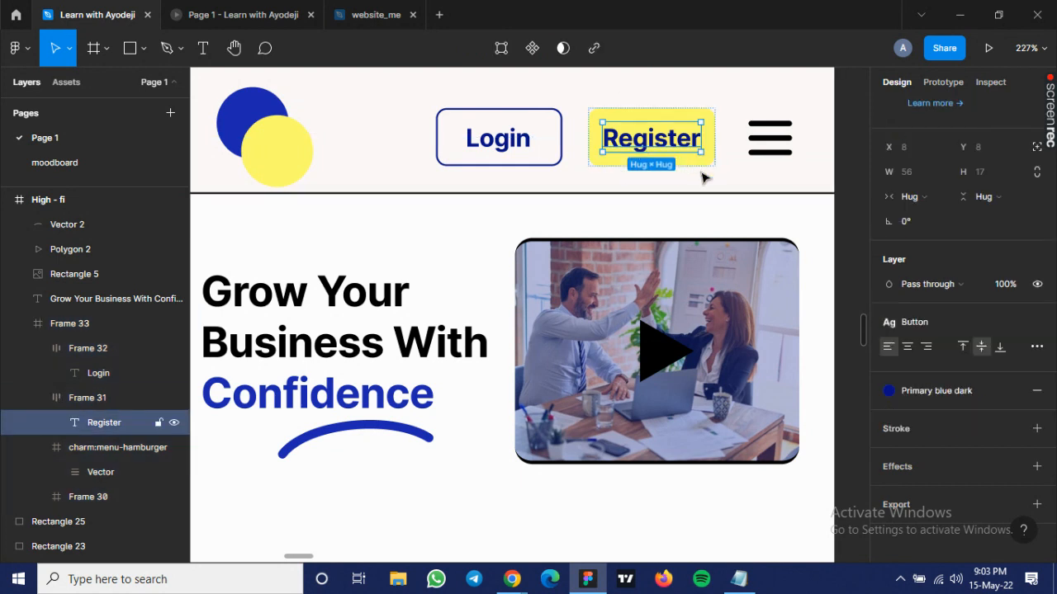
click(941, 391)
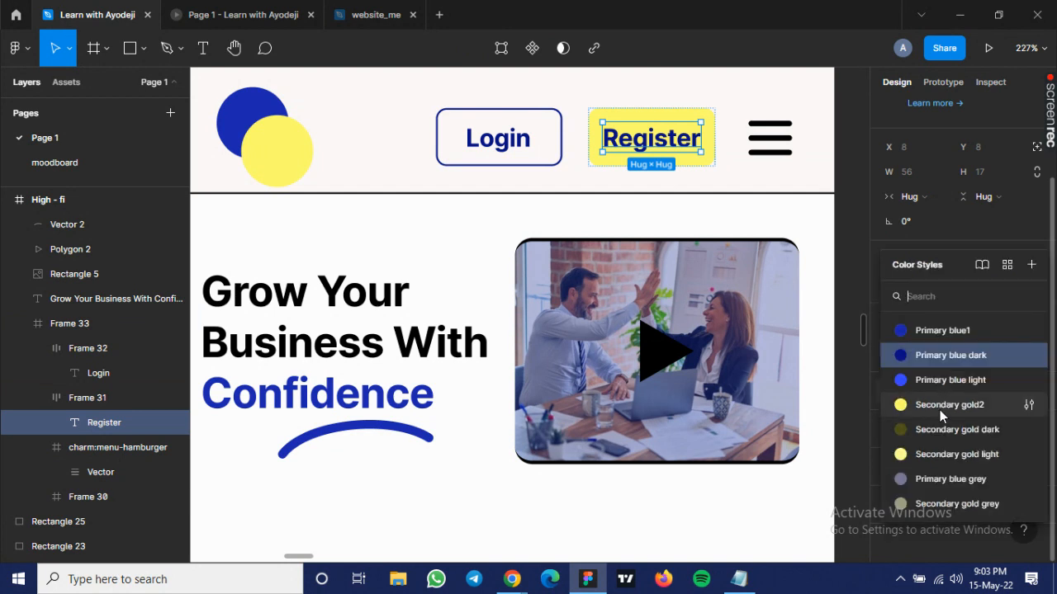
click(940, 406)
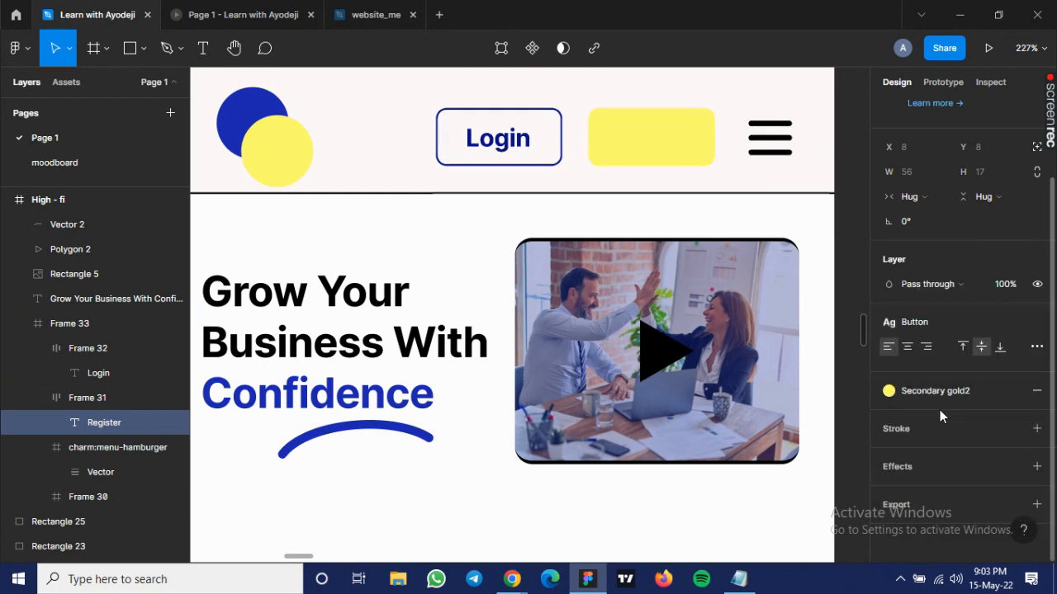
Apply the Primary blue1 color style to the header Register button's fill.
click(595, 168)
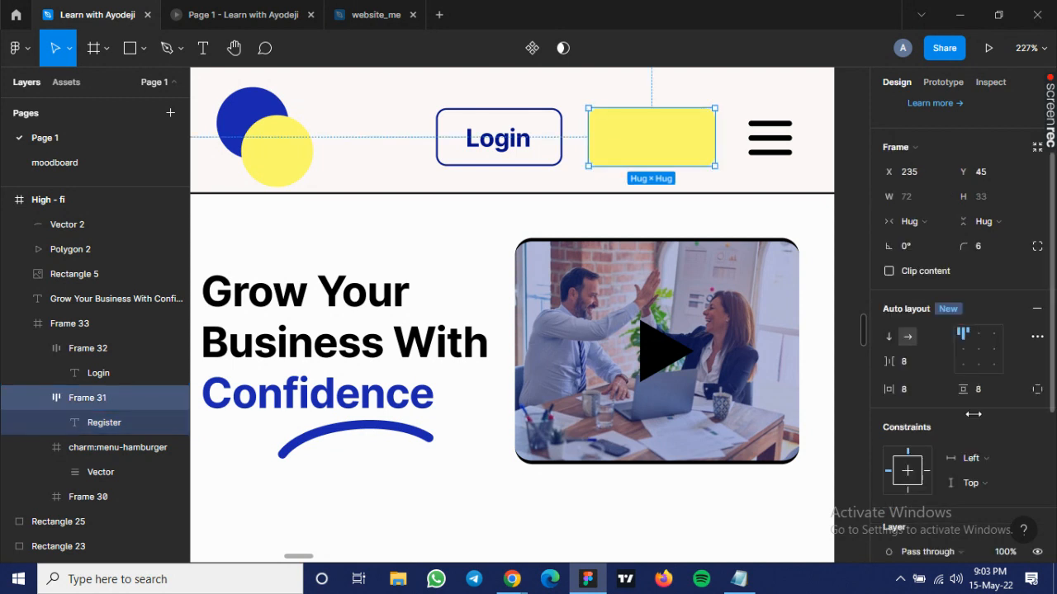
scroll(967, 363, down, 5)
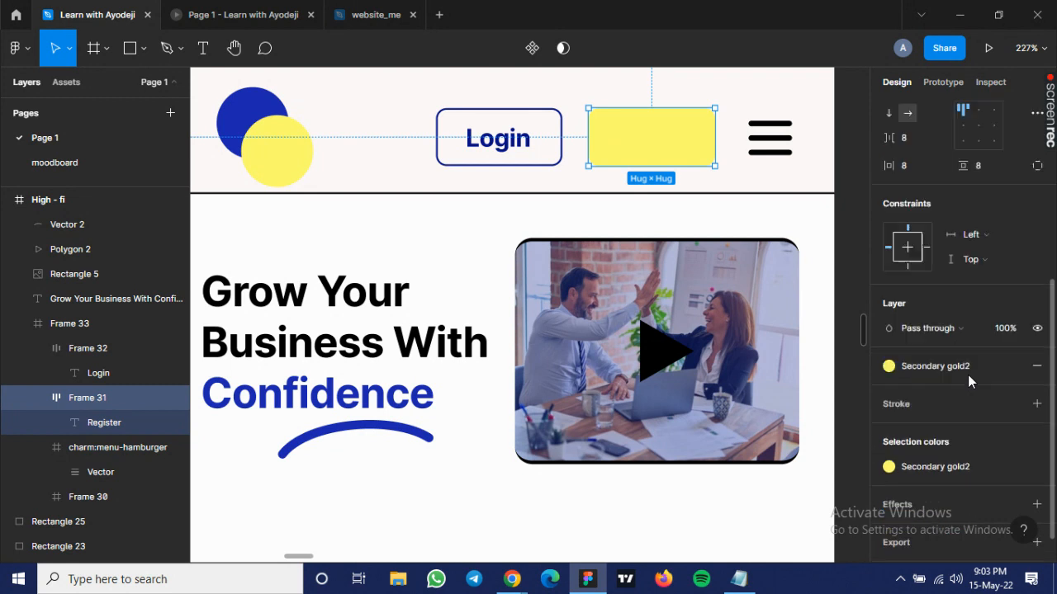
click(945, 357)
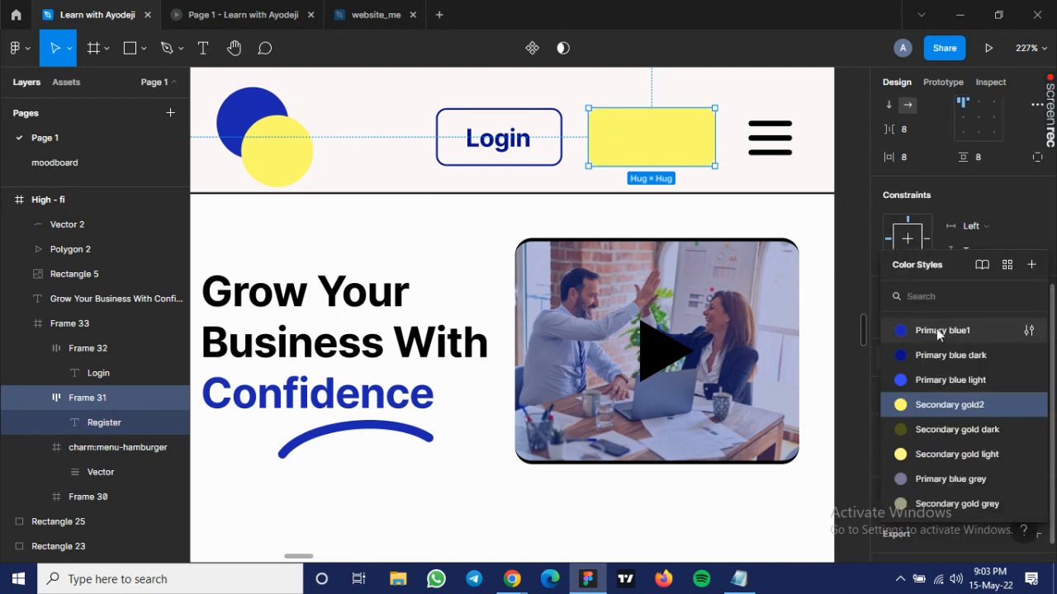
click(937, 329)
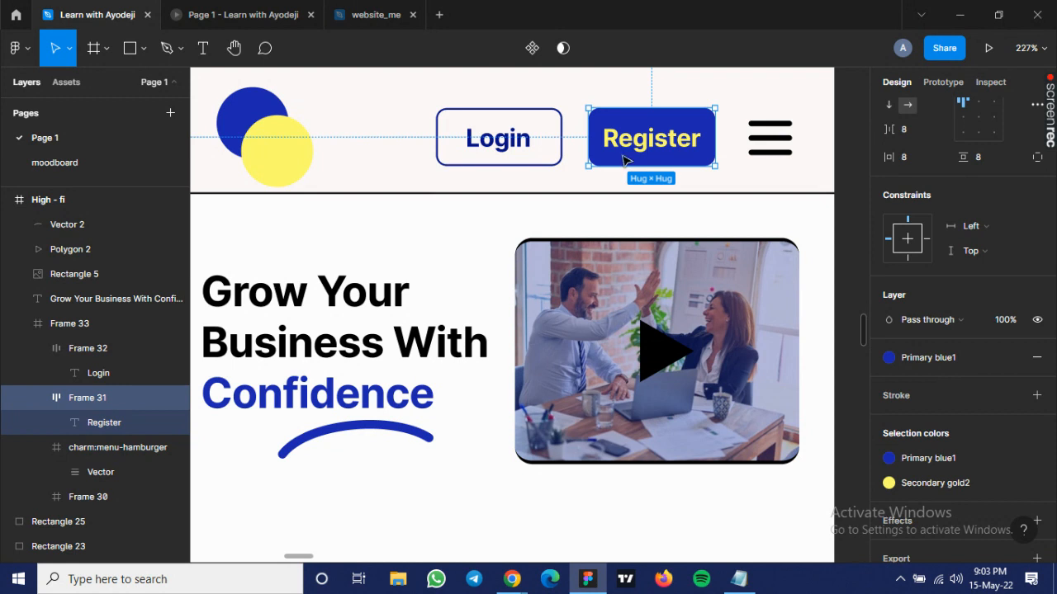
key(Escape)
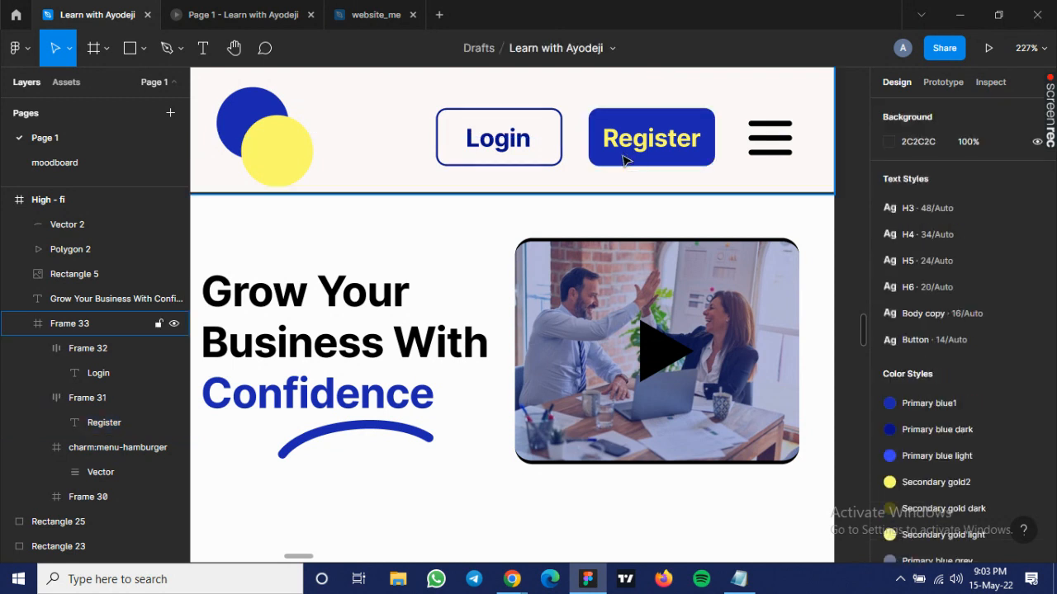
Duplicate the header Register button and place the copy below the heading's underline, left-aligned with the heading at about X 14, Y 255.
click(624, 161)
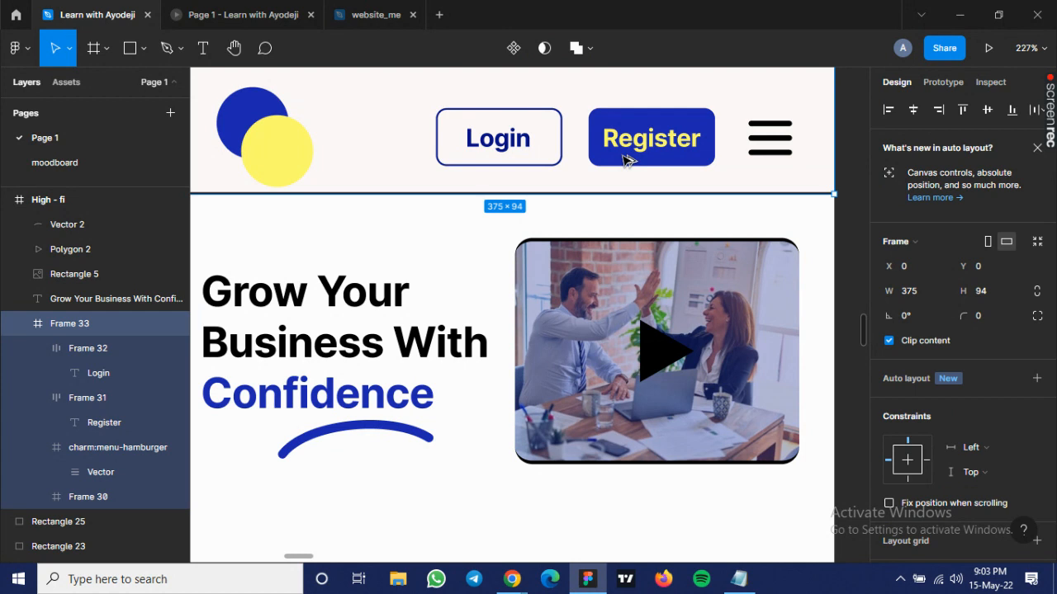
click(626, 160)
drag(283, 482, 245, 525)
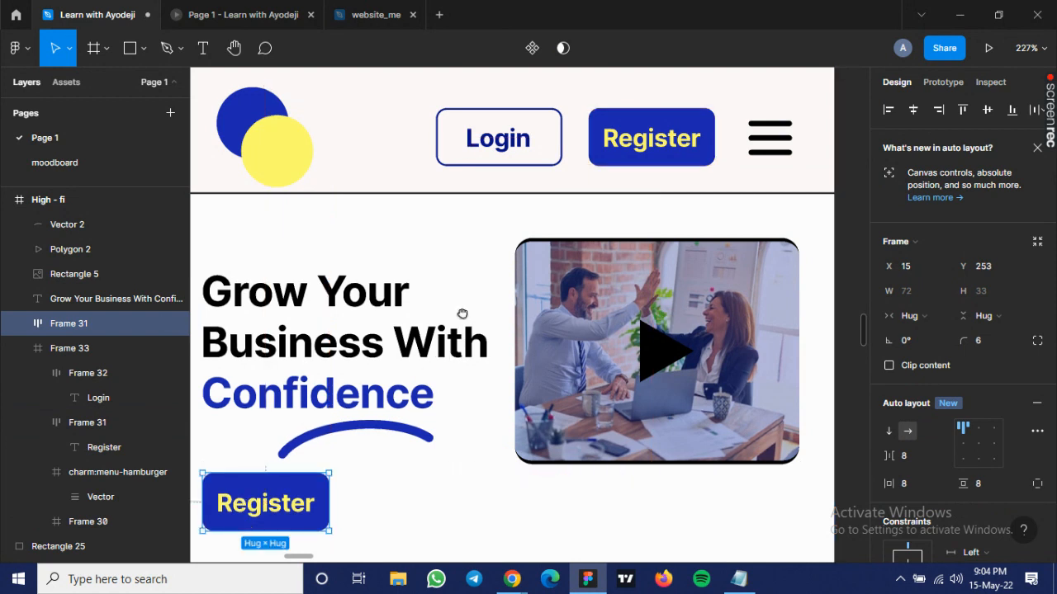
scroll(462, 314, down, 4)
scroll(462, 313, left, 5)
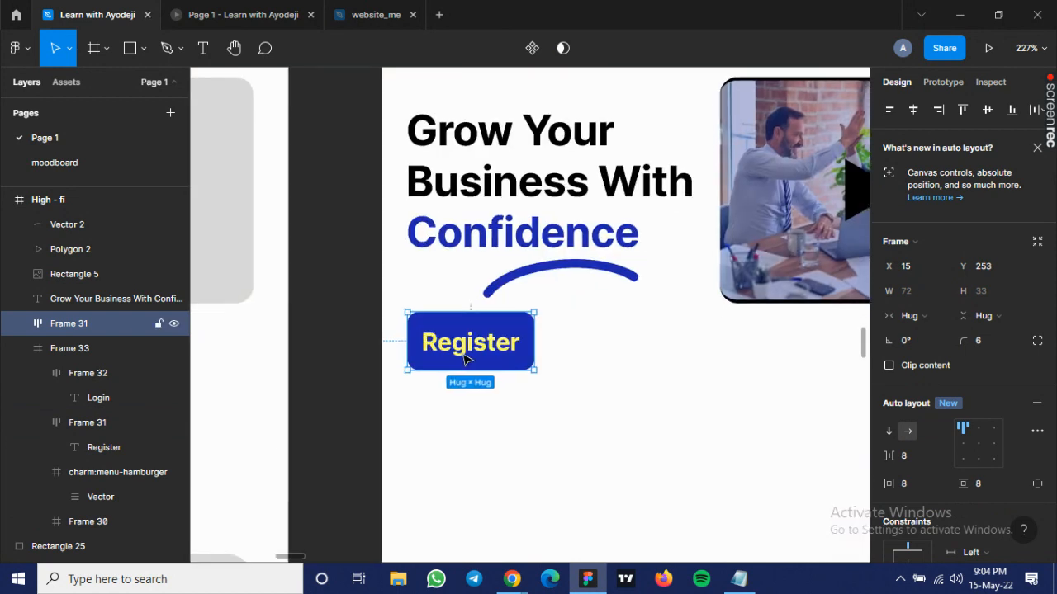
mouse_move(467, 347)
mouse_down()
mouse_move(457, 346)
mouse_move(479, 349)
mouse_move(468, 351)
mouse_up()
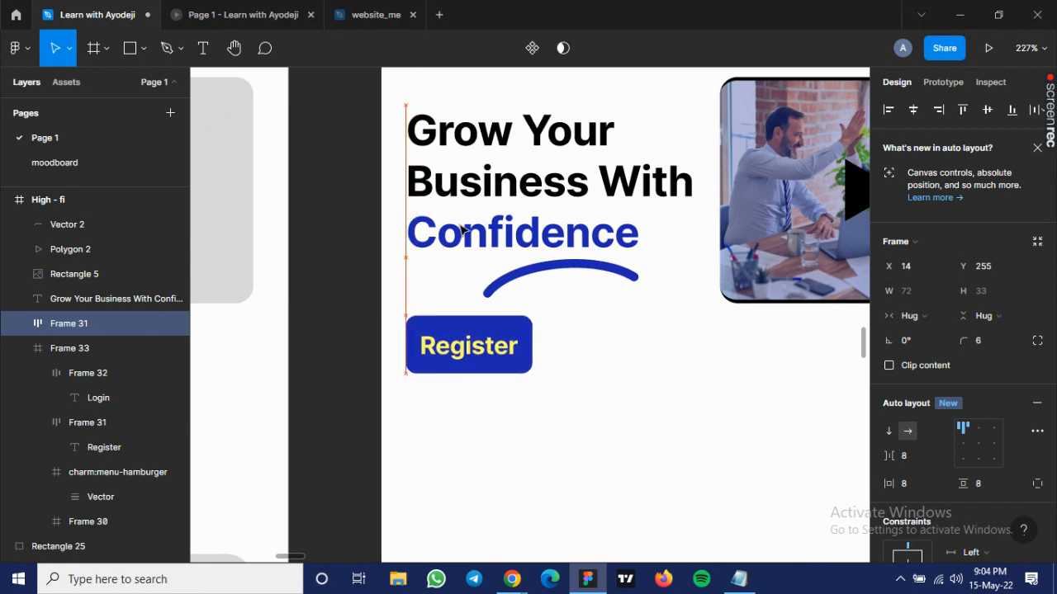
Widen the hero Register button symmetrically to about 92 and center its label within the auto layout.
scroll(537, 349, down, 2)
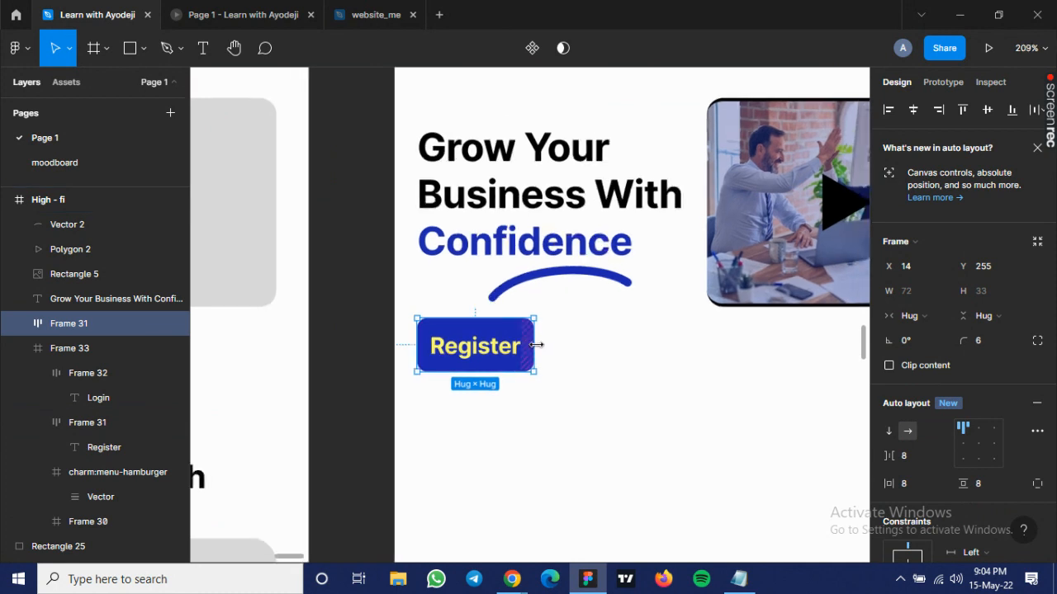
key(alt)
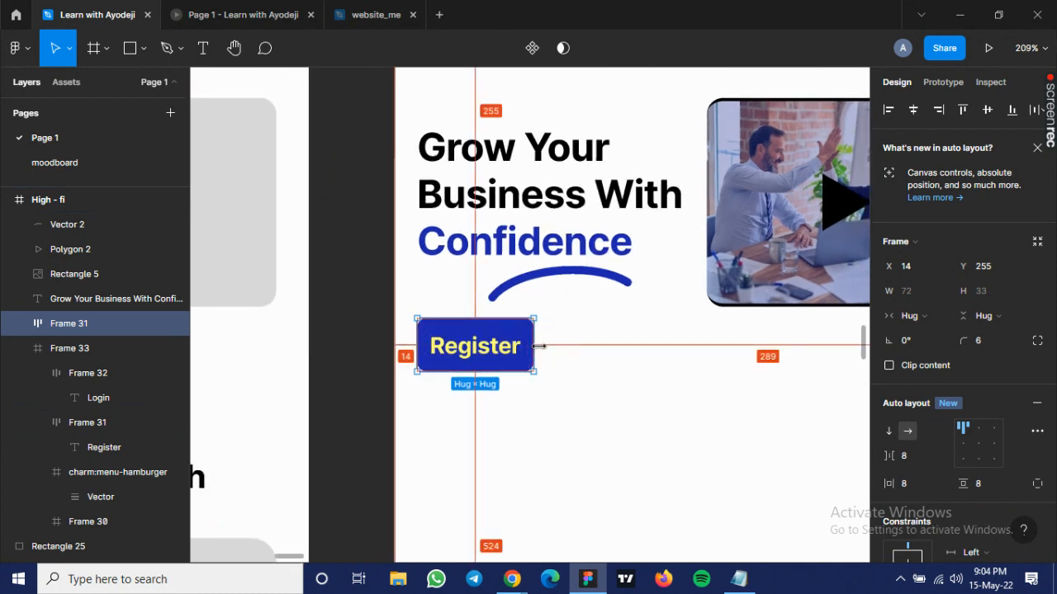
drag(539, 347, 550, 348)
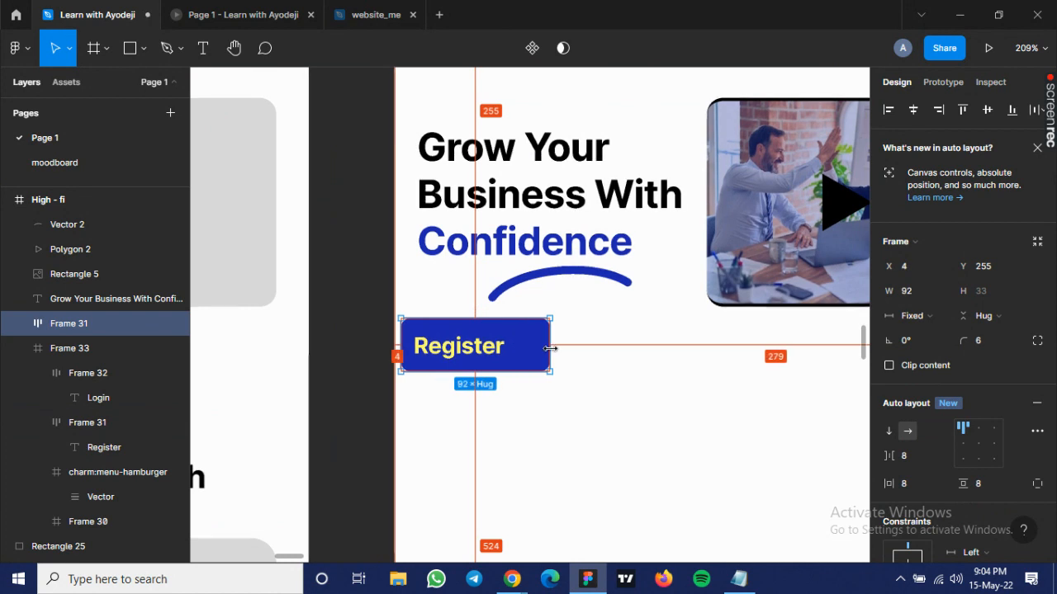
click(979, 444)
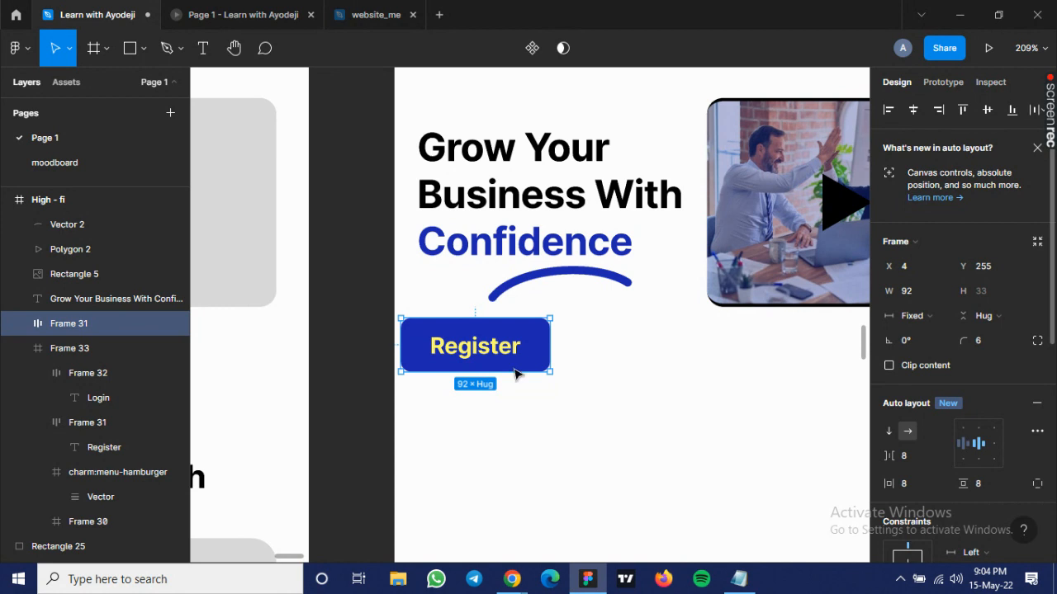
Align the heading and the hero Register button to the first layout grid column at X 20, showing the grids only while positioning.
drag(498, 350, 522, 349)
key(ctrl+shift+4)
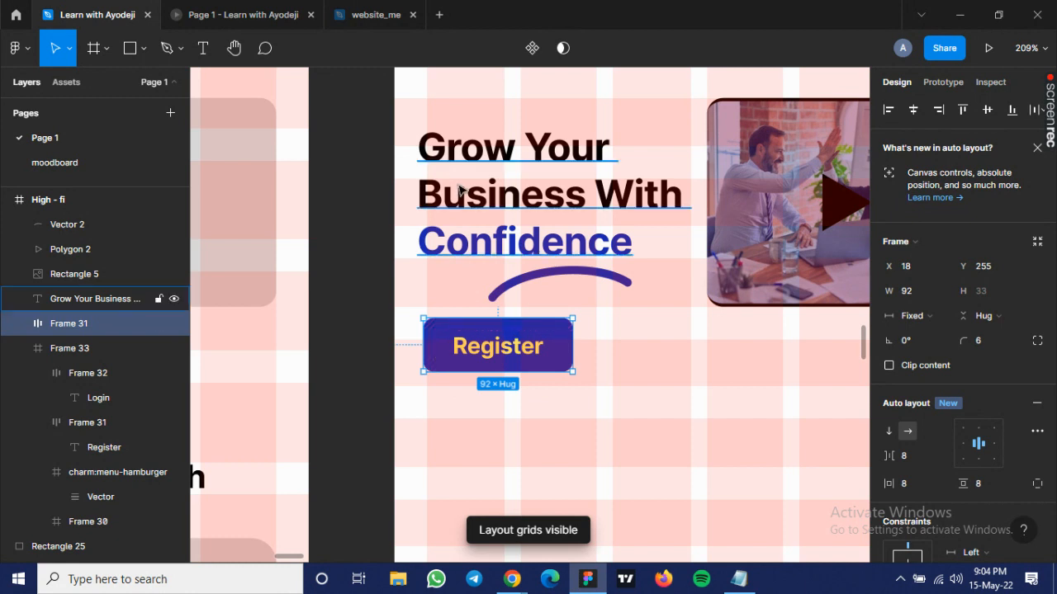
shift+click(488, 348)
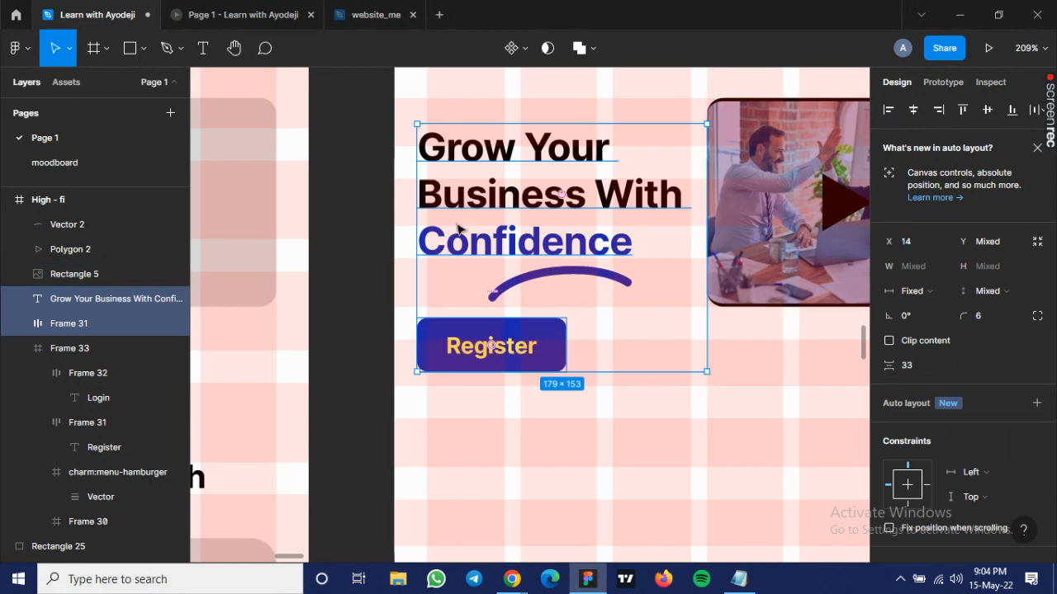
drag(466, 235, 467, 230)
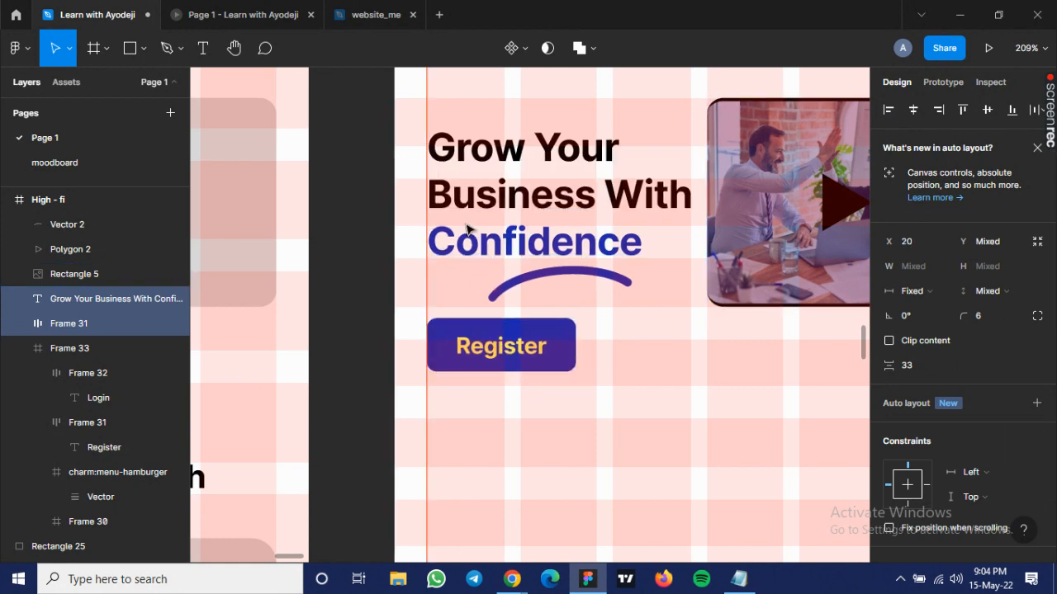
click(544, 441)
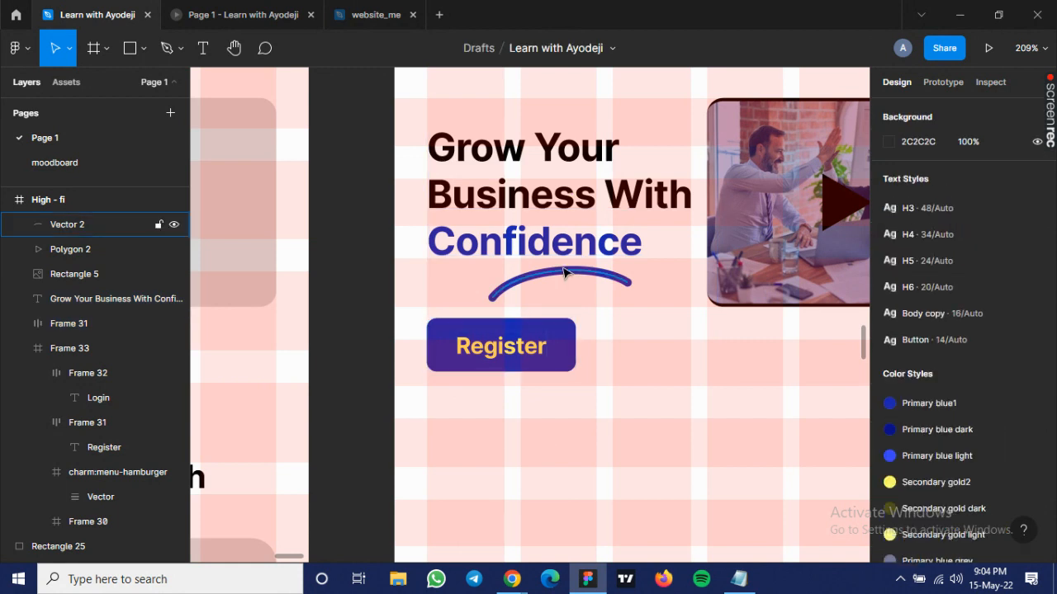
key(ctrl+shift+4)
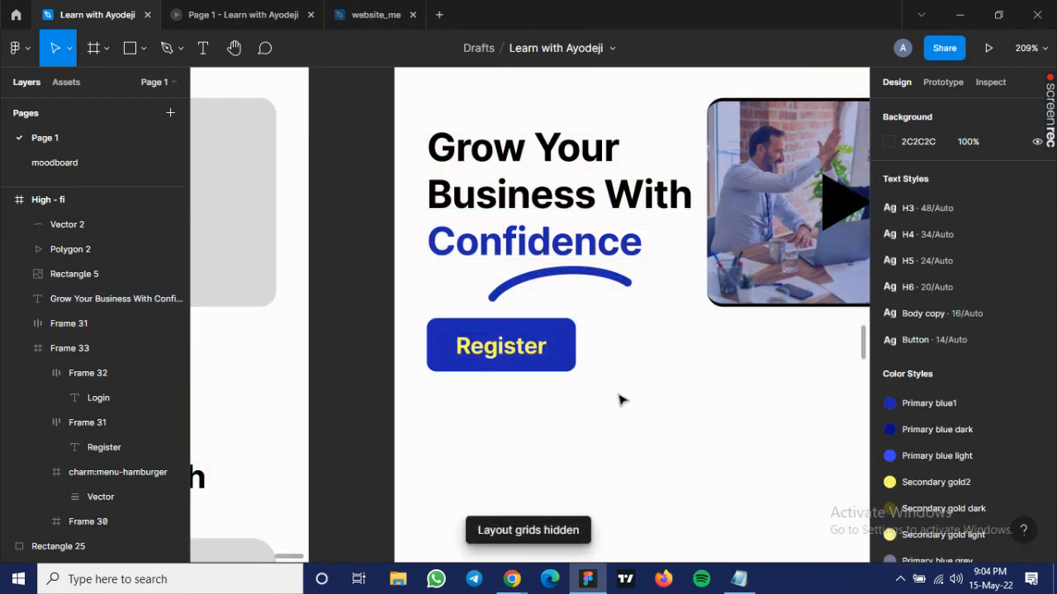
Narrow the curved underline below "Confidence" from its left side to about 59 × 17.
scroll(620, 401, down, 2)
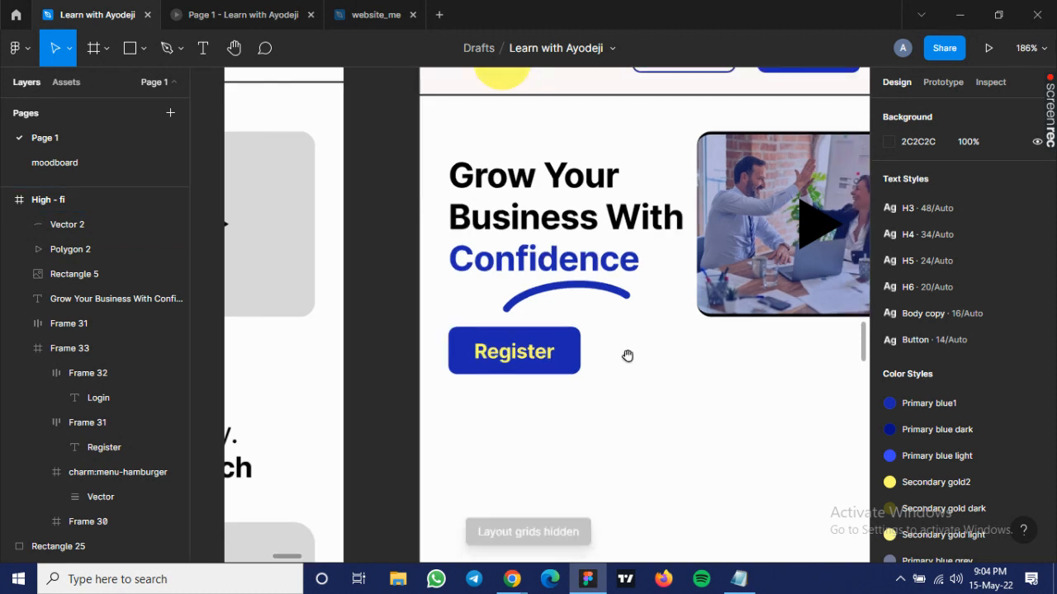
drag(627, 356, 539, 394)
scroll(487, 305, up, 2)
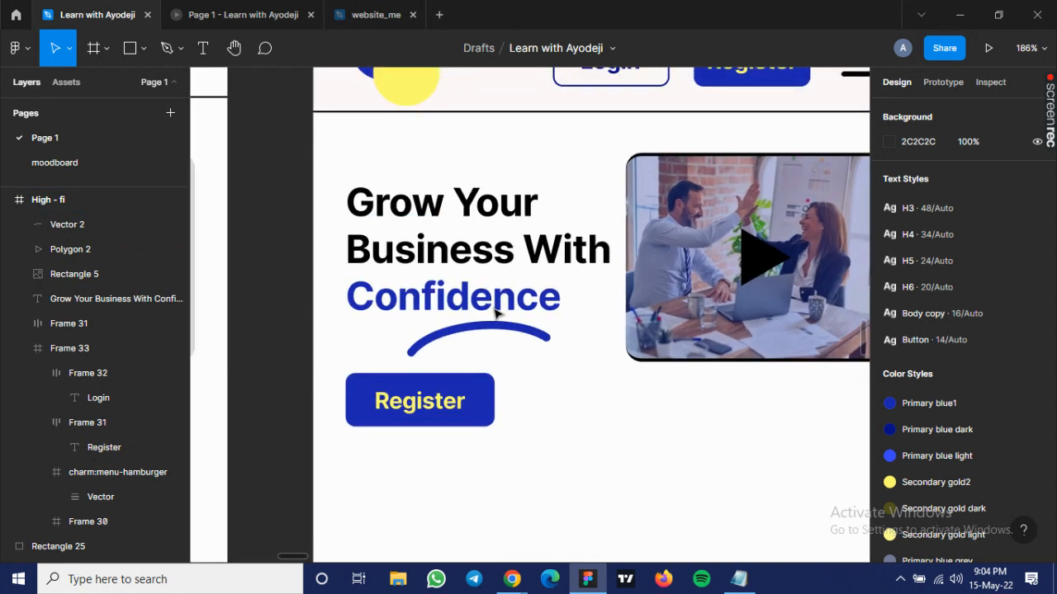
scroll(496, 311, up, 5)
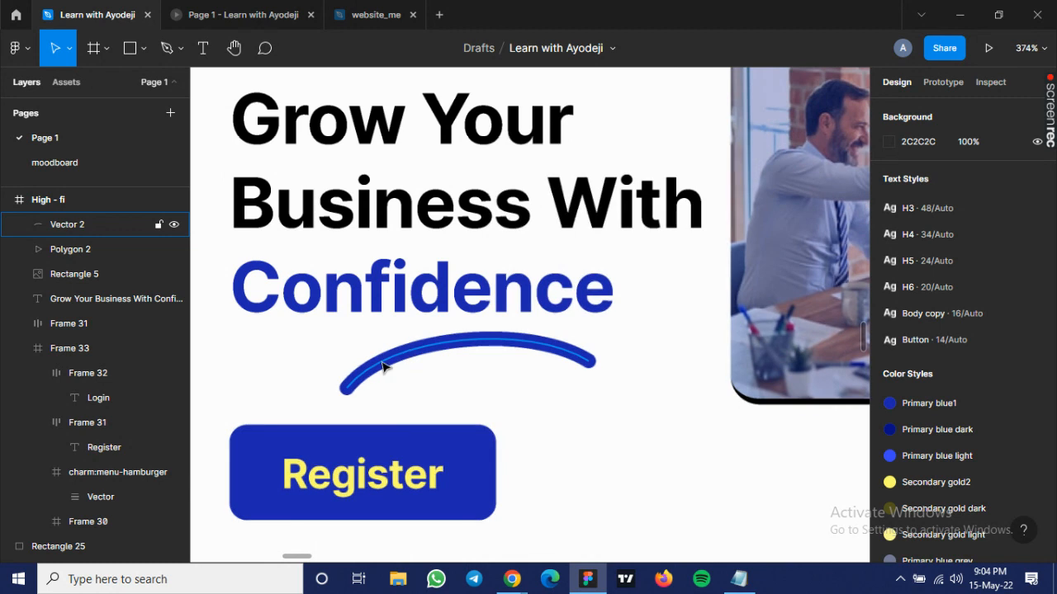
click(353, 381)
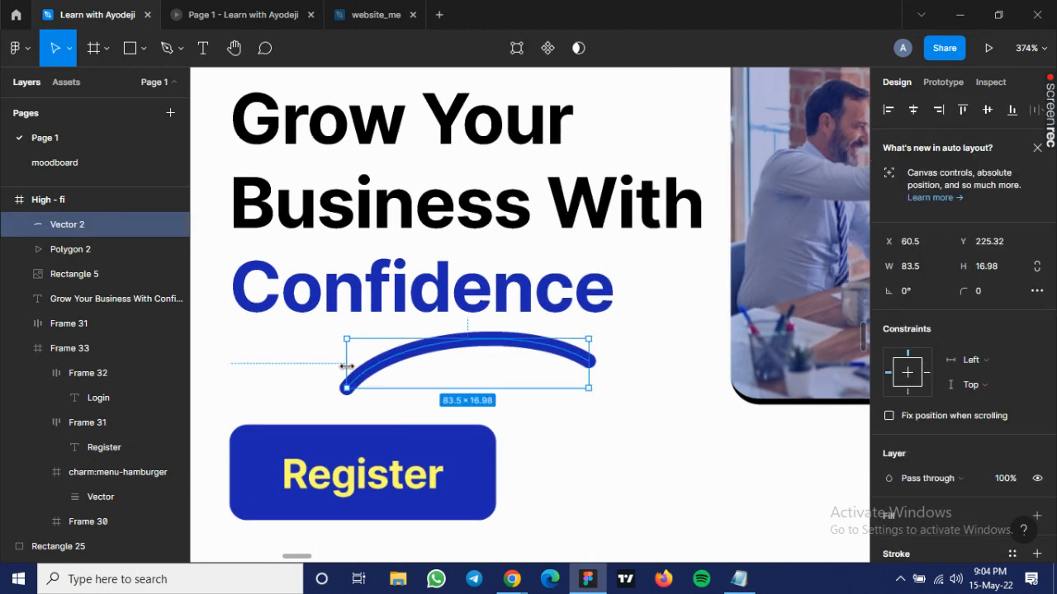
drag(347, 365, 417, 360)
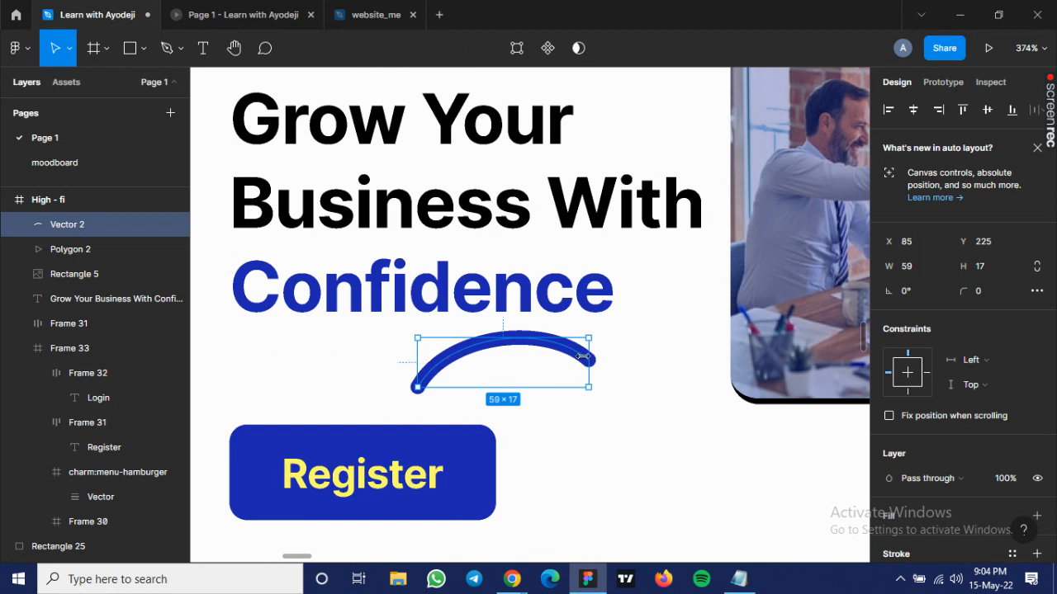
mouse_move(593, 361)
mouse_down()
mouse_move(611, 361)
mouse_move(569, 359)
mouse_move(580, 355)
mouse_up()
drag(584, 355, 590, 355)
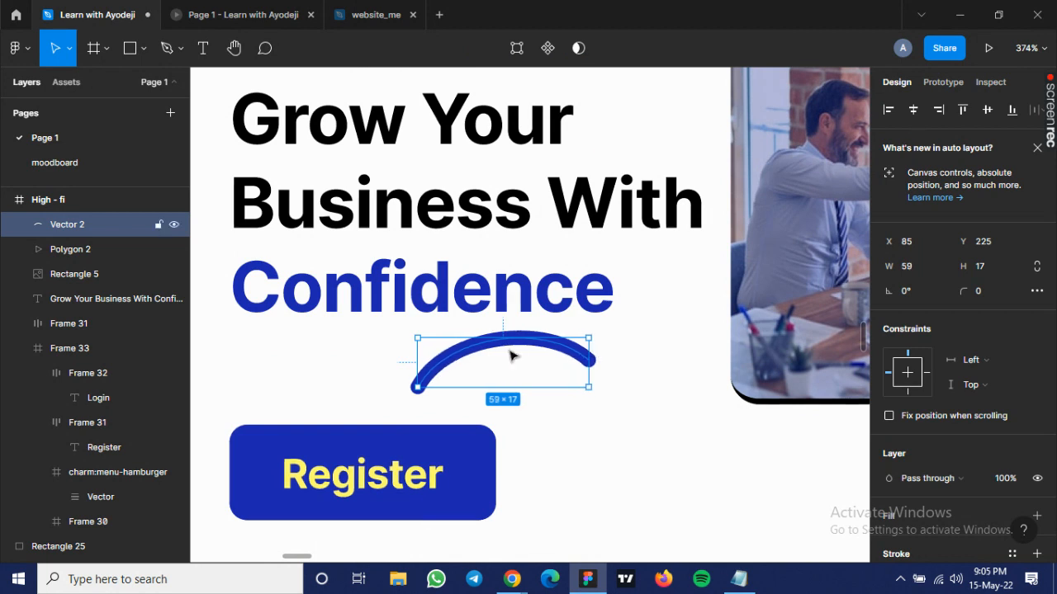
Move the curved underline under the end of "Confidence", to about X 94, Y 224.
drag(511, 352, 534, 354)
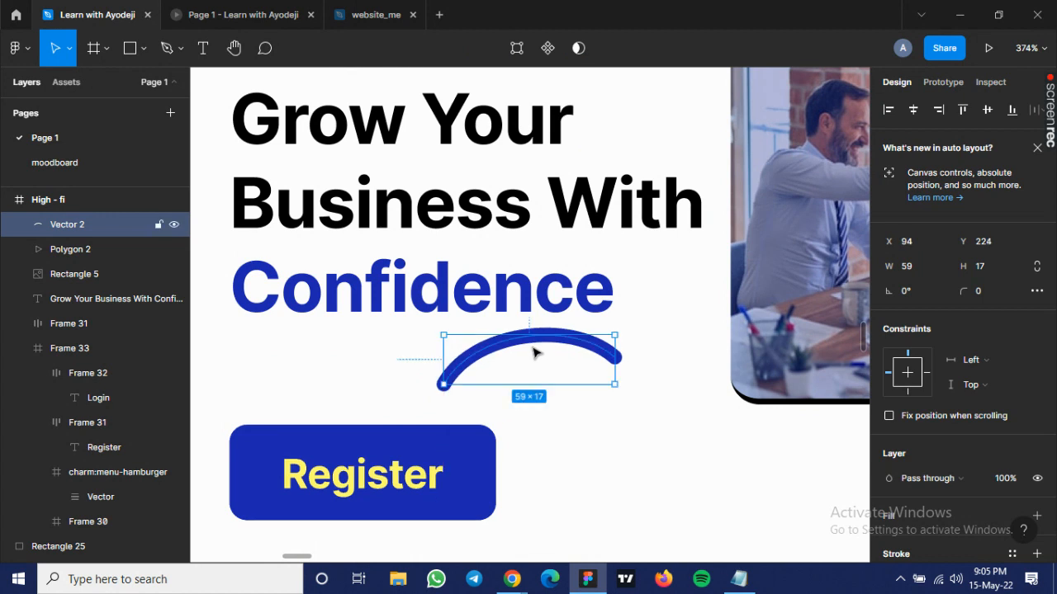
scroll(584, 460, down, 2)
scroll(585, 453, down, 1)
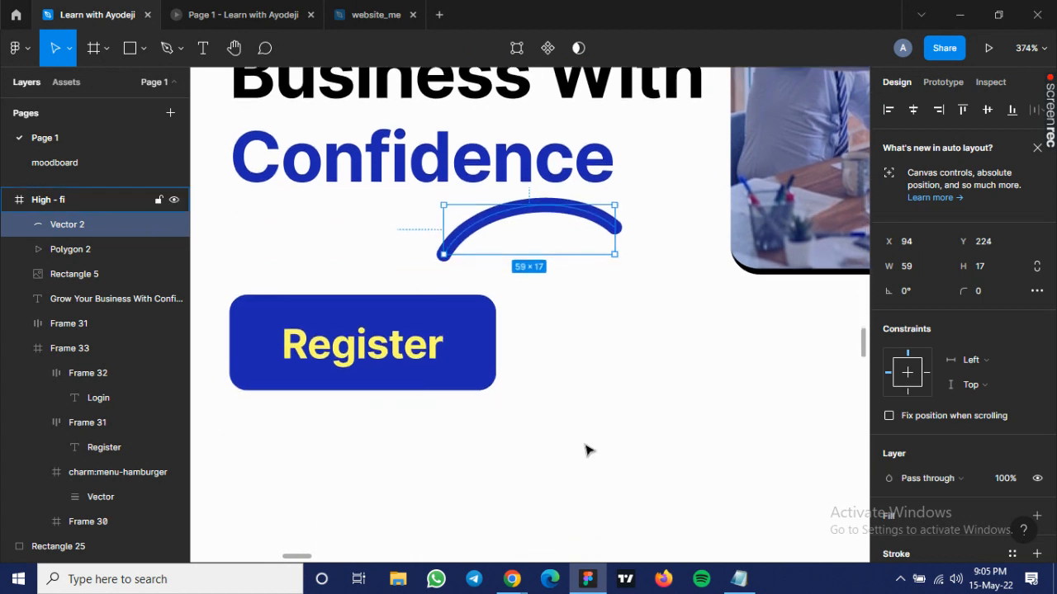
scroll(585, 450, down, 5)
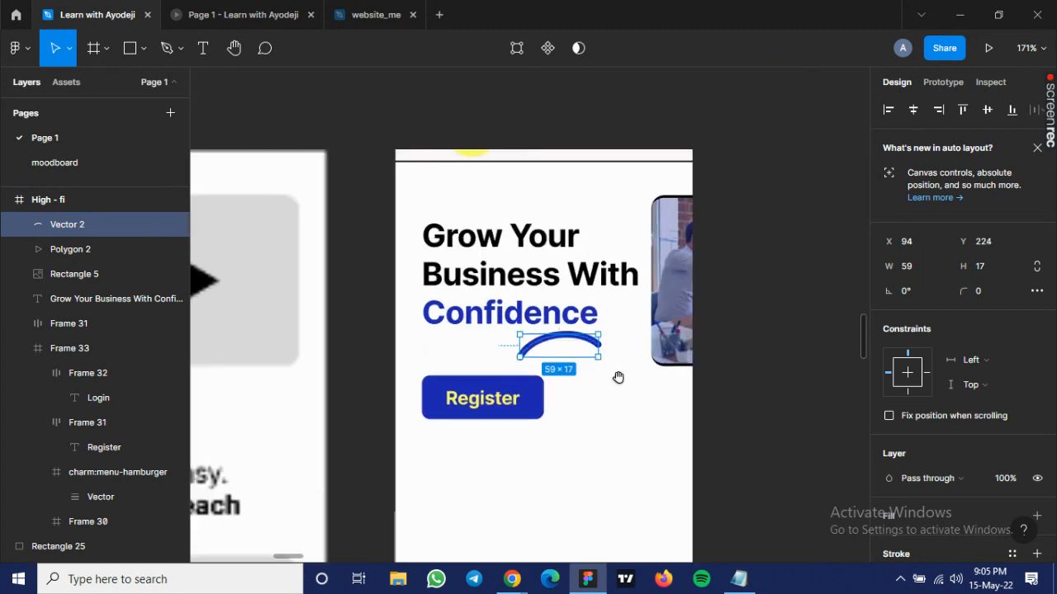
Copy the "E Commerce Made Easy. Limitless Customer Reach" heading from the Low fi frame into the High - fi frame below the hero.
scroll(495, 397, right, 3)
drag(497, 398, 477, 402)
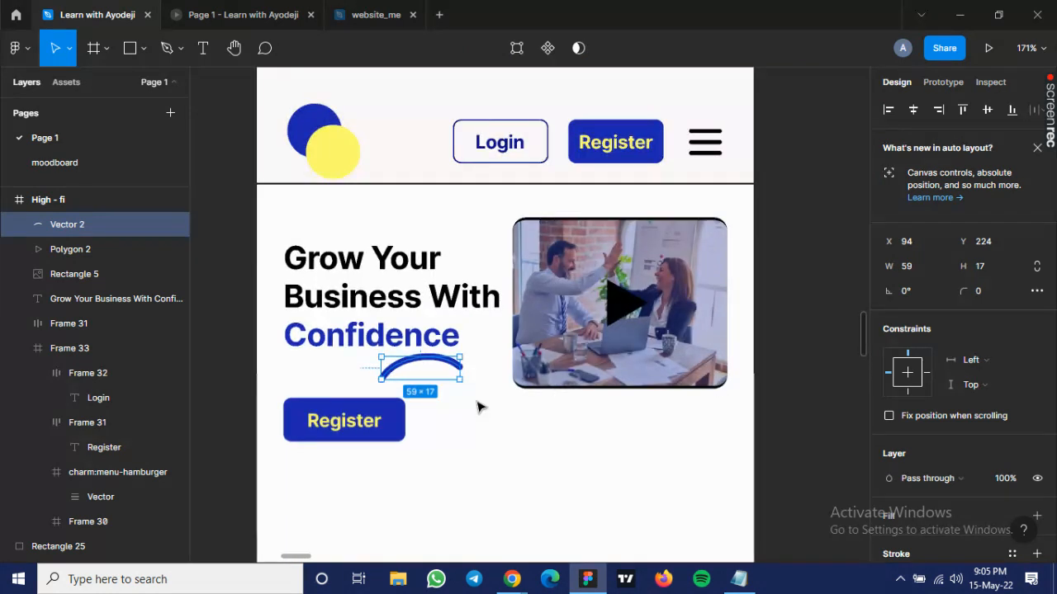
click(477, 407)
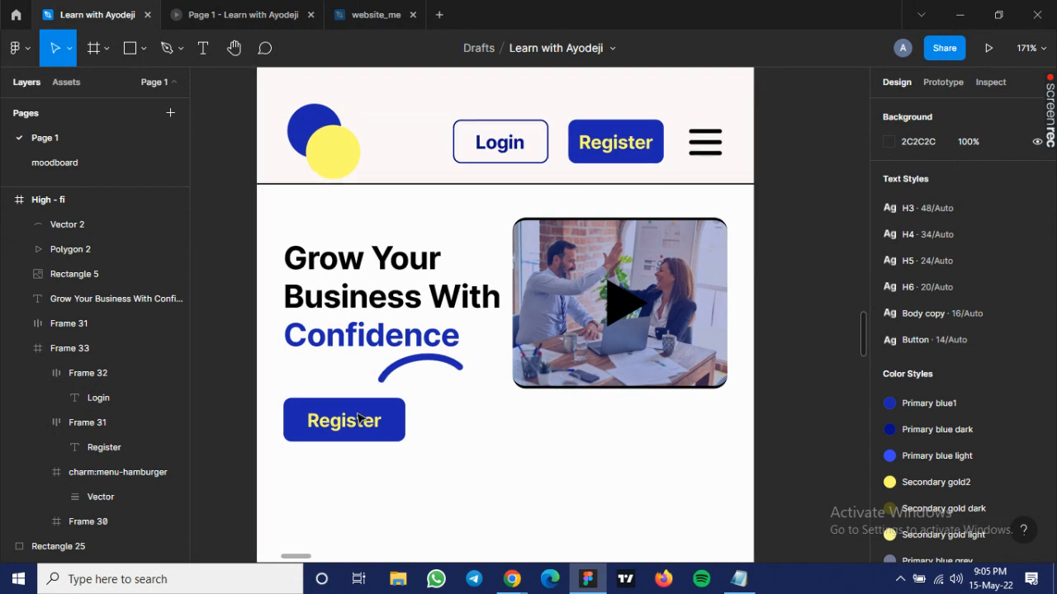
drag(353, 418, 732, 240)
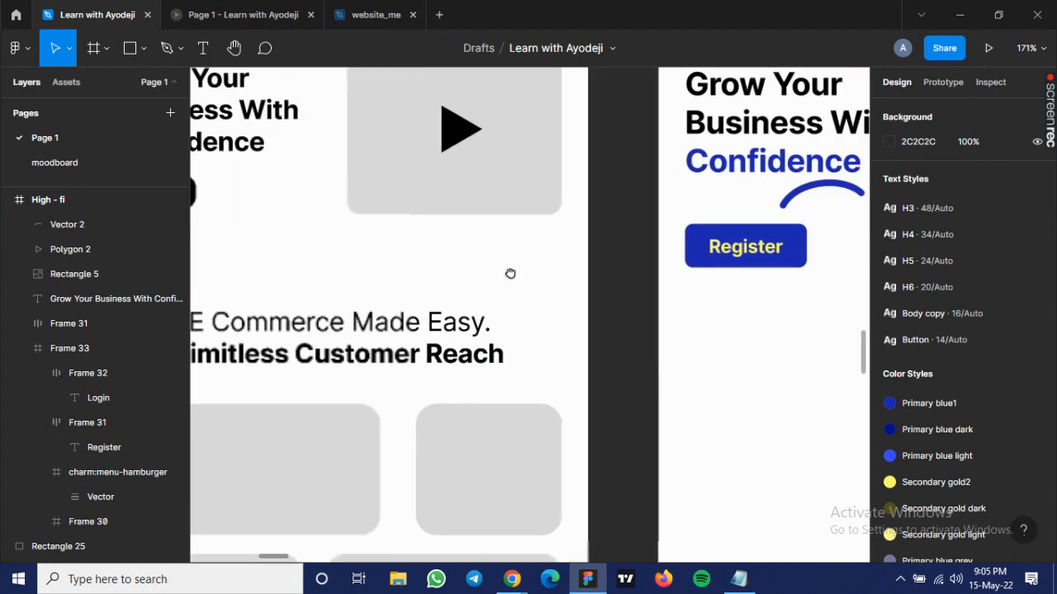
click(376, 354)
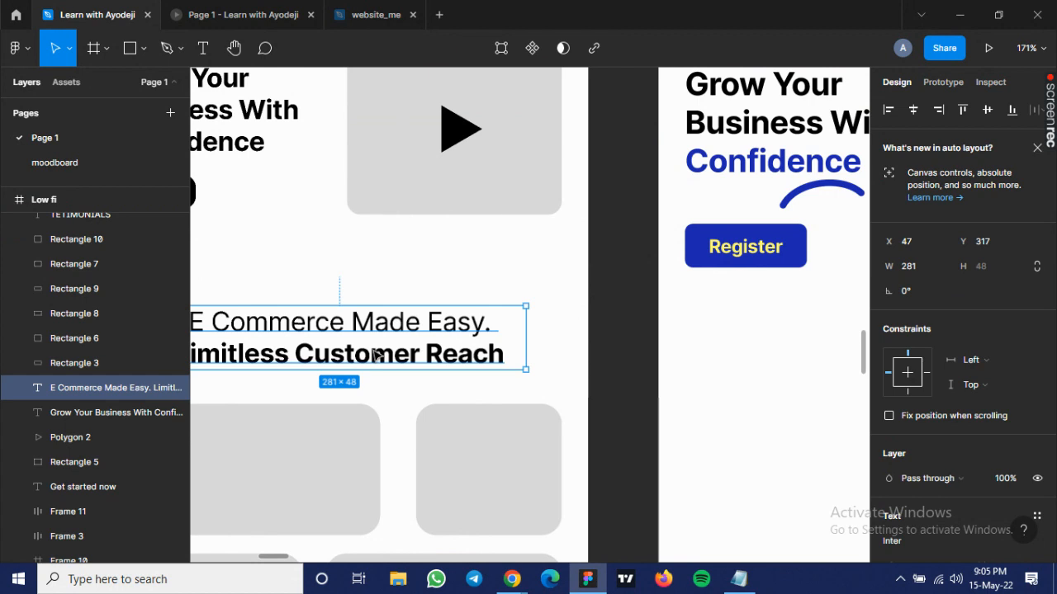
drag(771, 332, 339, 374)
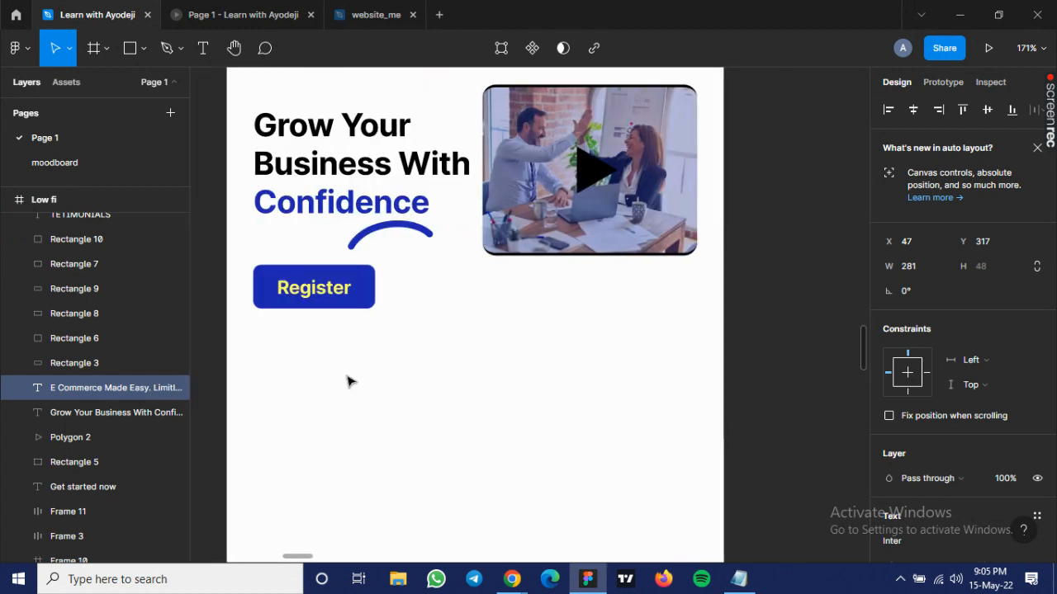
click(420, 370)
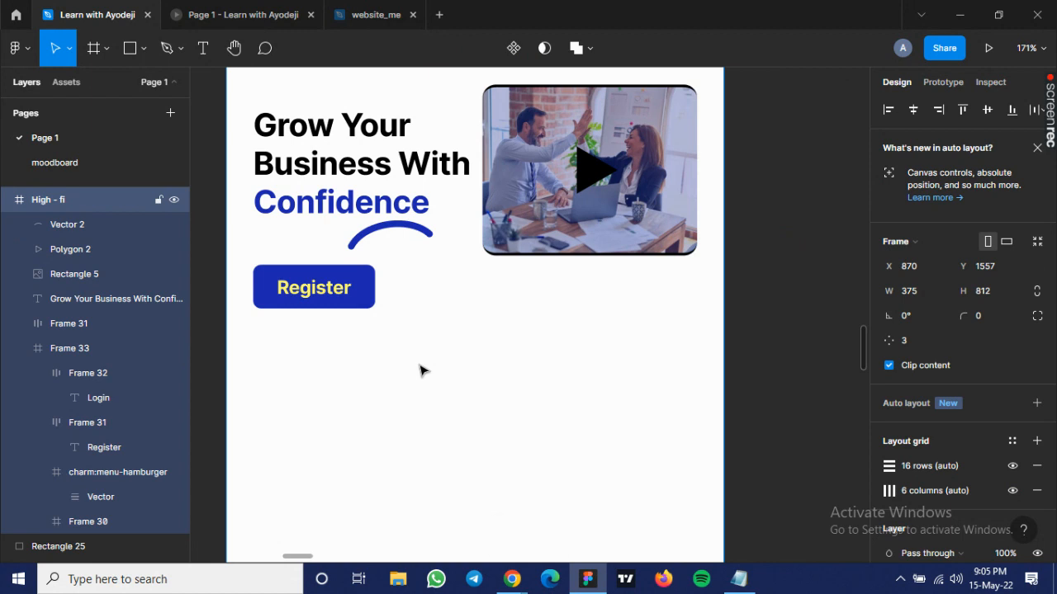
text(E Commerce Made Easy. Limitless Customer Reach)
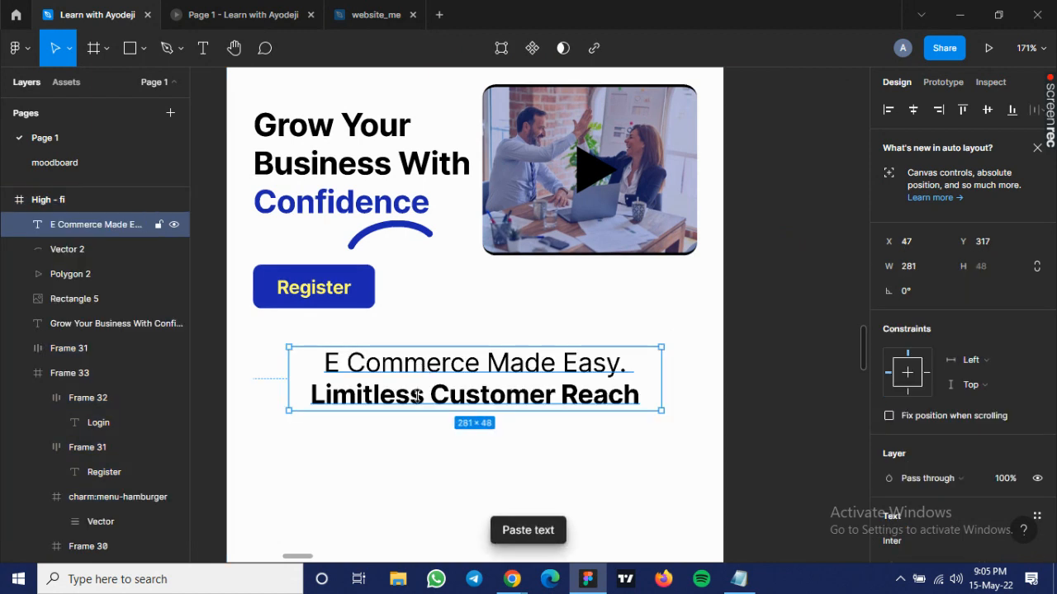
key(Escape)
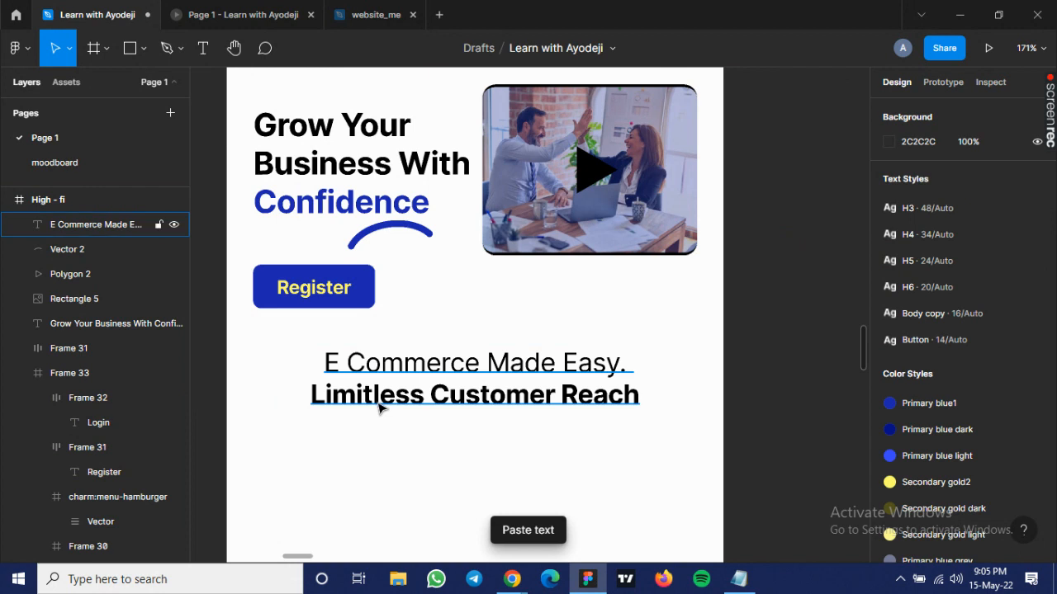
Apply the Primary blue1 color style to the "Limitless Customer Reach" line of the copied heading.
click(379, 408)
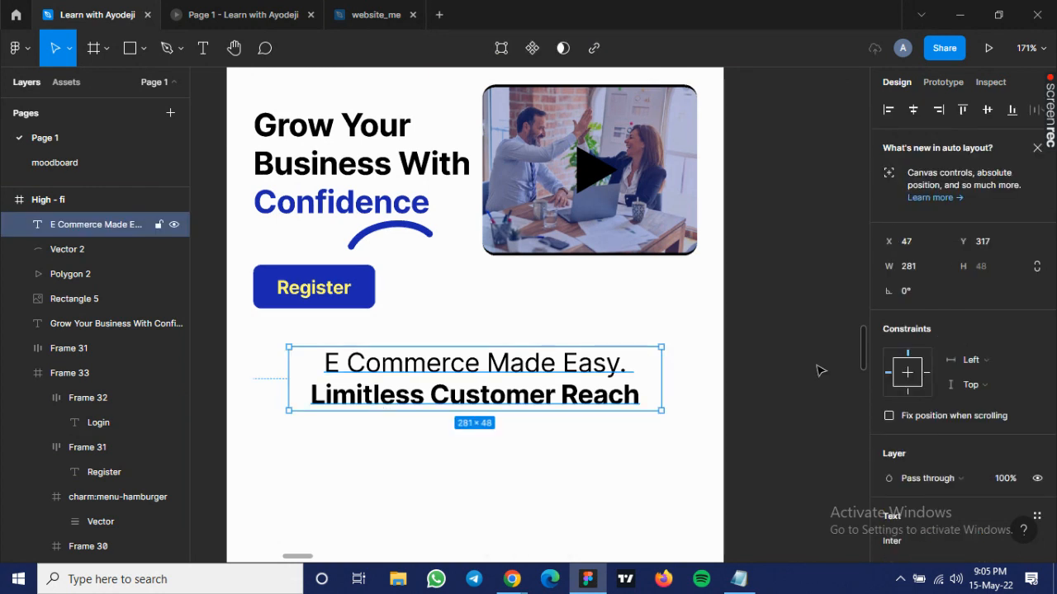
scroll(932, 385, down, 1)
scroll(933, 378, down, 2)
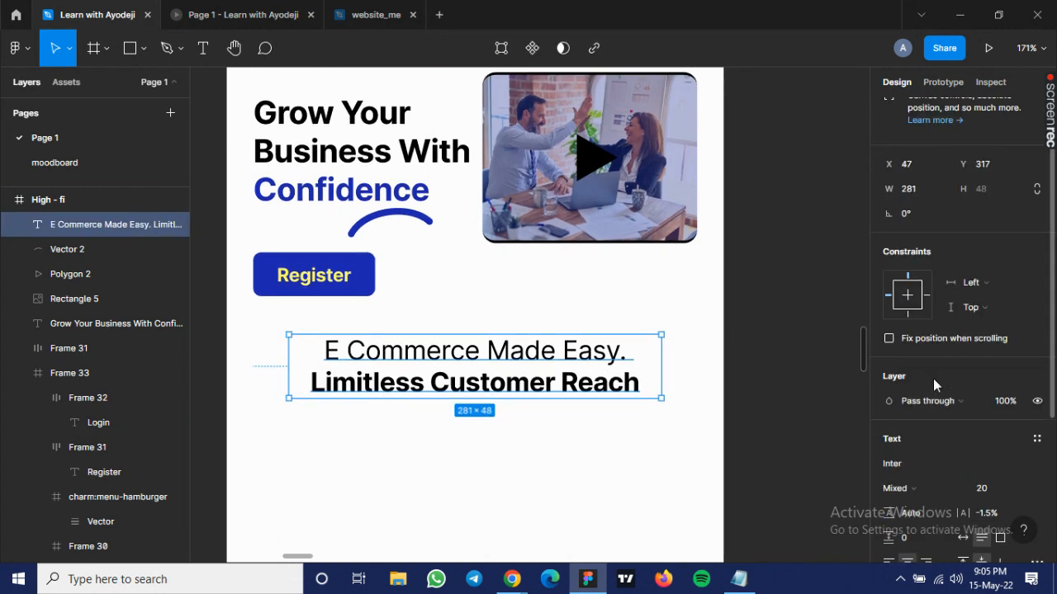
double_click(449, 387)
click(642, 381)
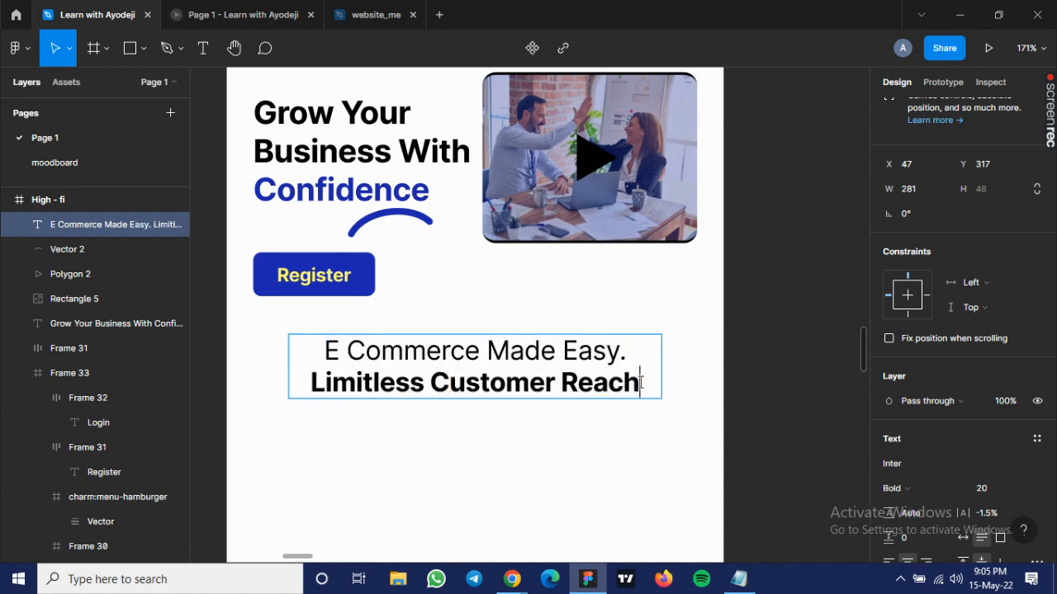
drag(641, 383, 325, 404)
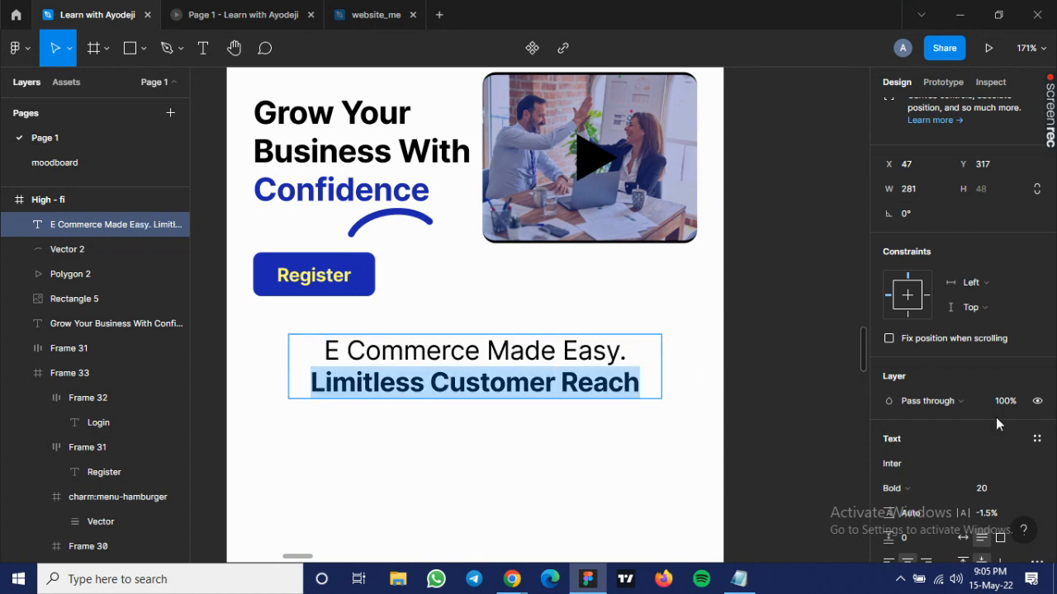
scroll(1028, 438, down, 5)
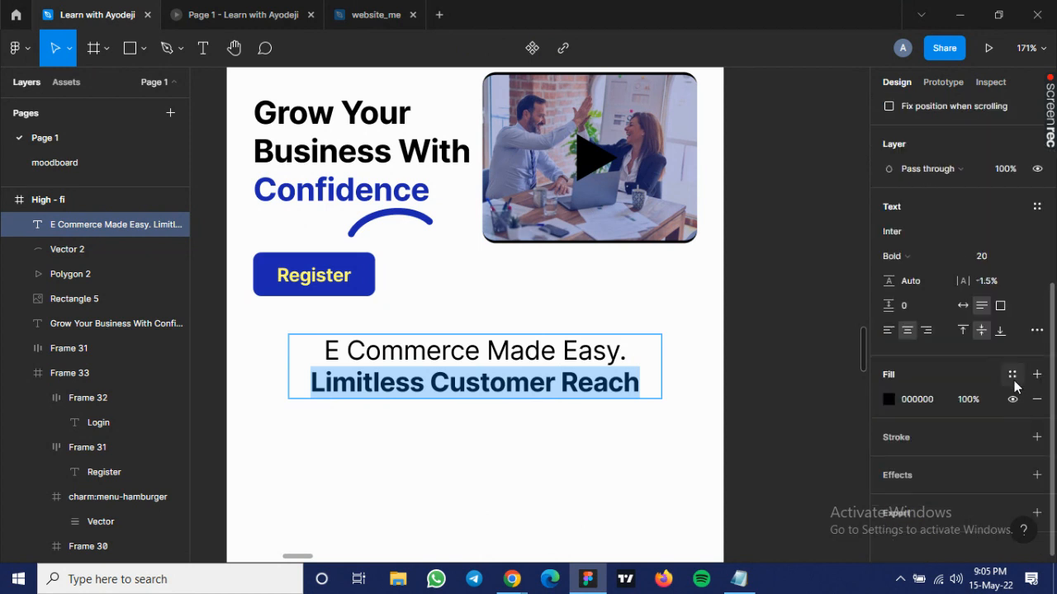
click(1012, 374)
click(961, 330)
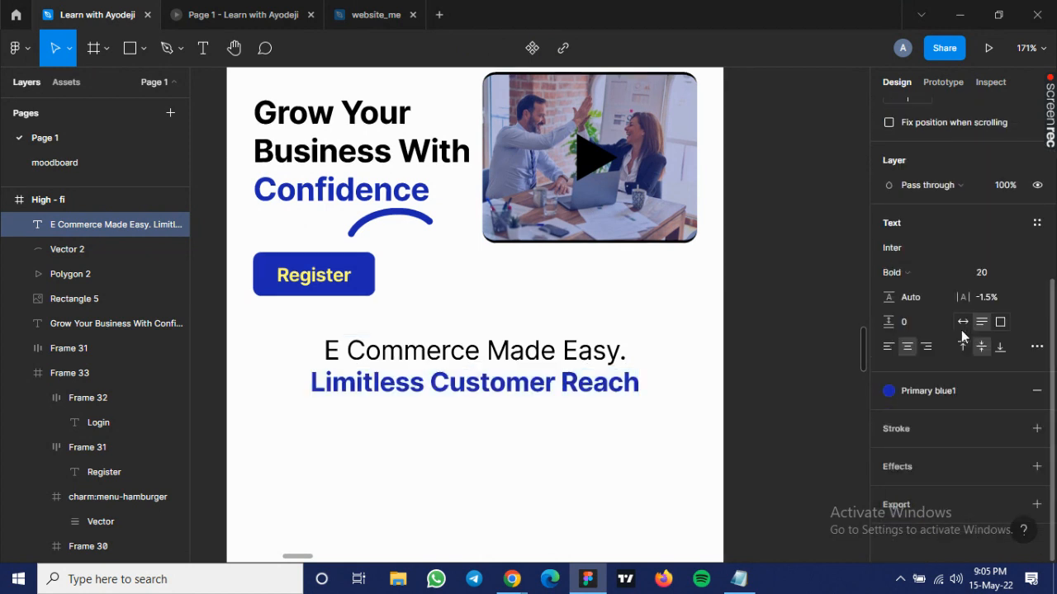
Move the "E Commerce Made Easy. Limitless Customer Reach" heading slightly lower, away from the hero Register button.
click(490, 350)
key(Escape)
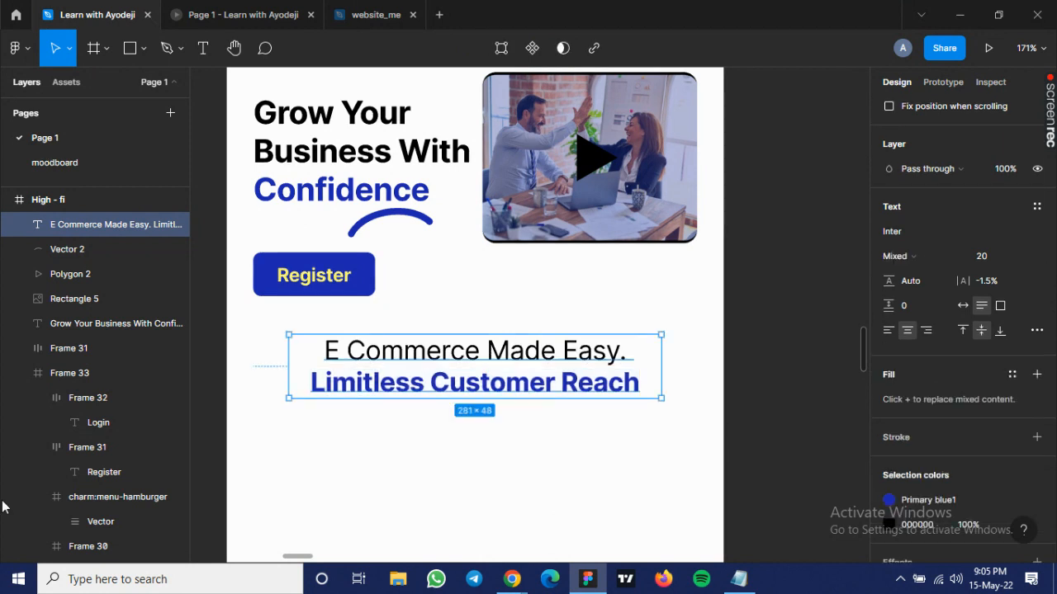
key(shift+Down)
key(shift+Down)
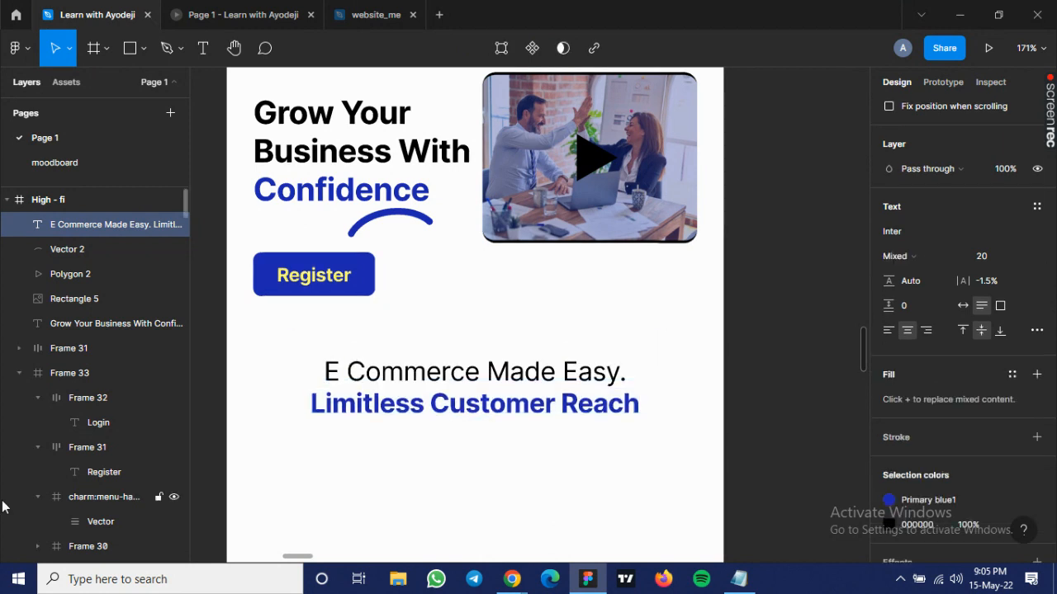
Try to copy the six grey placeholder rectangles from the Low fi frame into the High - fi frame.
scroll(357, 452, down, 3)
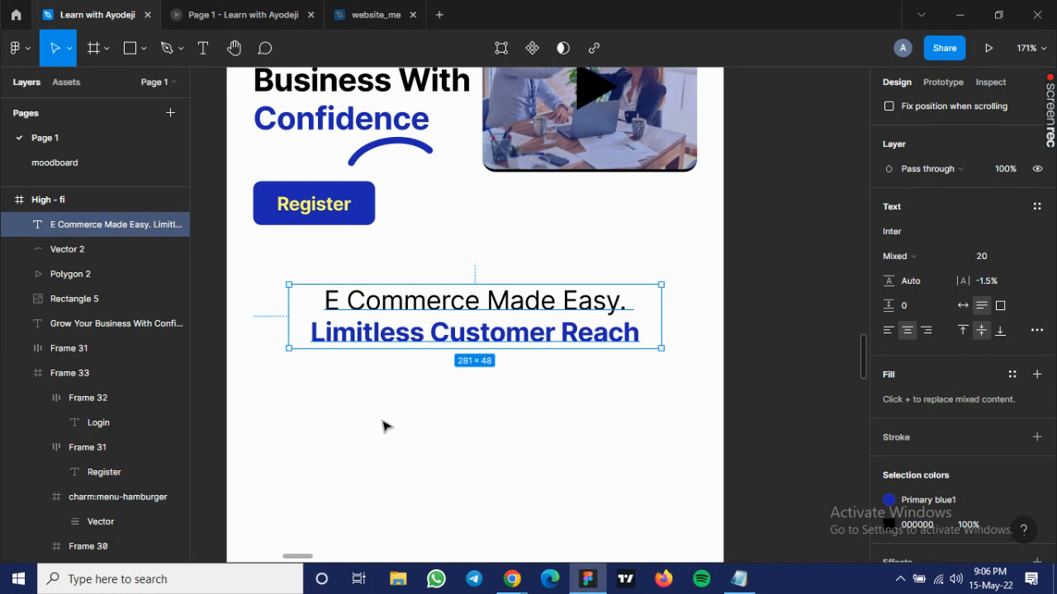
scroll(353, 299, down, 3)
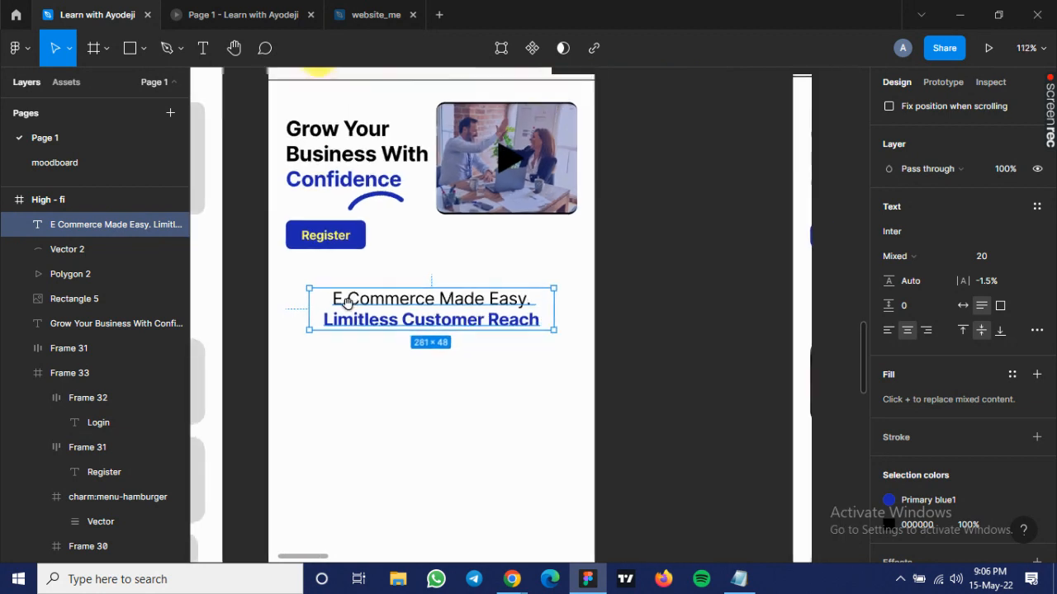
scroll(550, 262, left, 5)
scroll(607, 227, left, 3)
scroll(606, 227, down, 2)
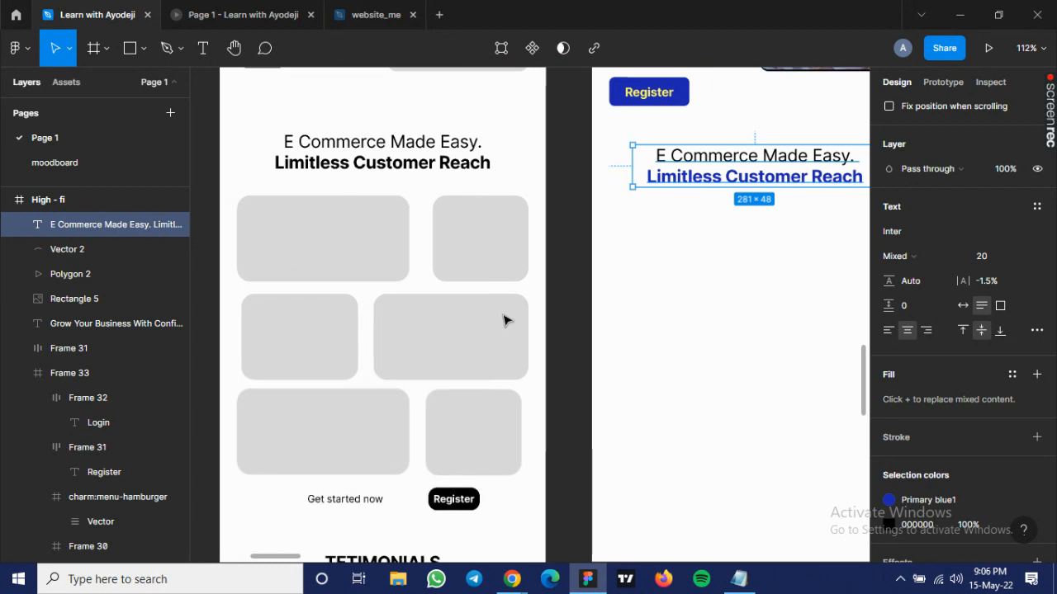
click(546, 447)
drag(547, 446, 212, 190)
drag(577, 425, 578, 424)
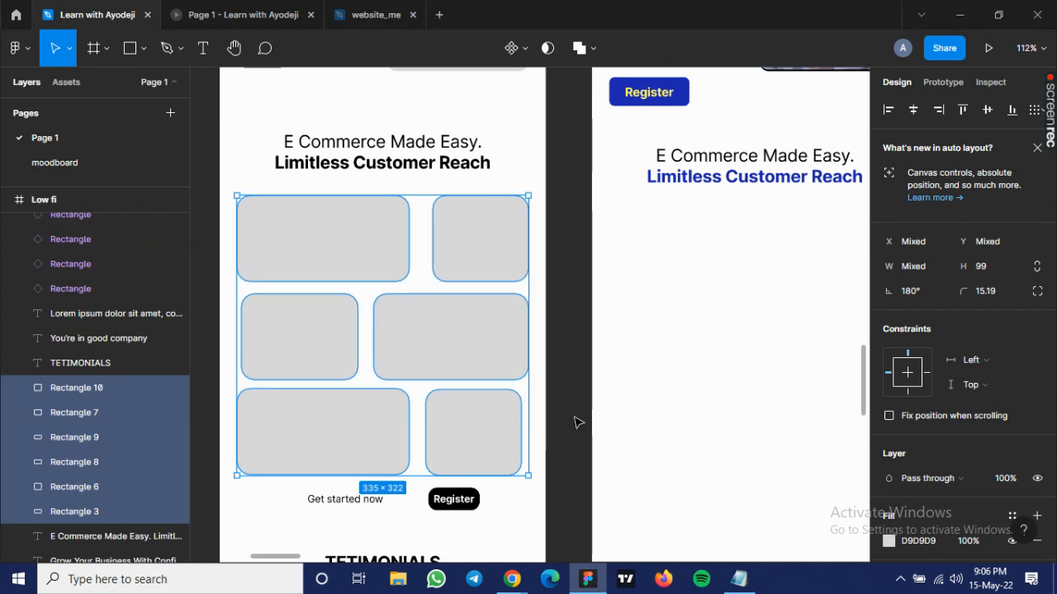
drag(656, 356, 373, 389)
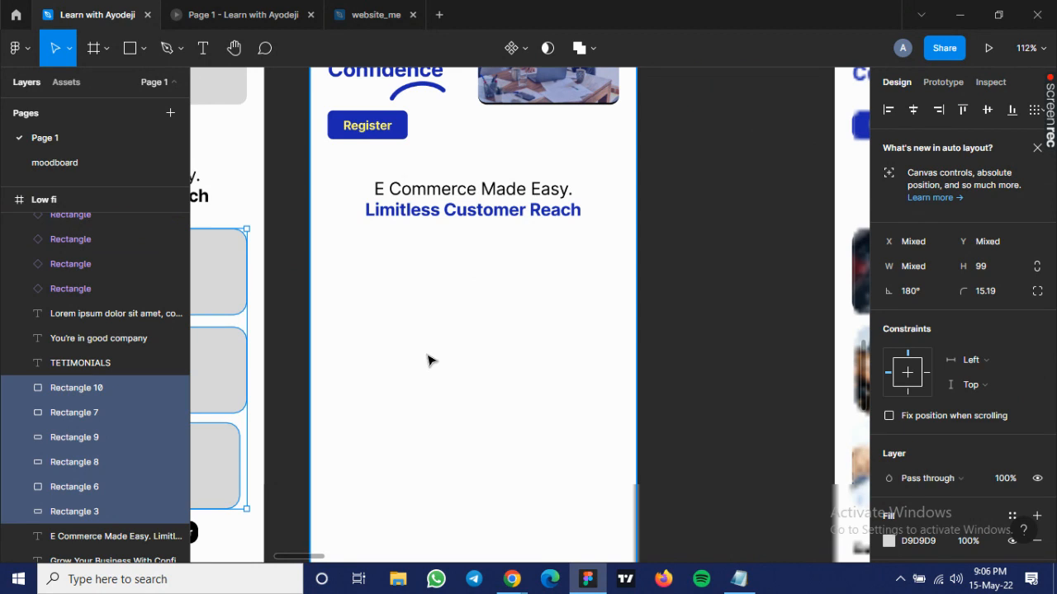
click(428, 360)
key(ctrl+v)
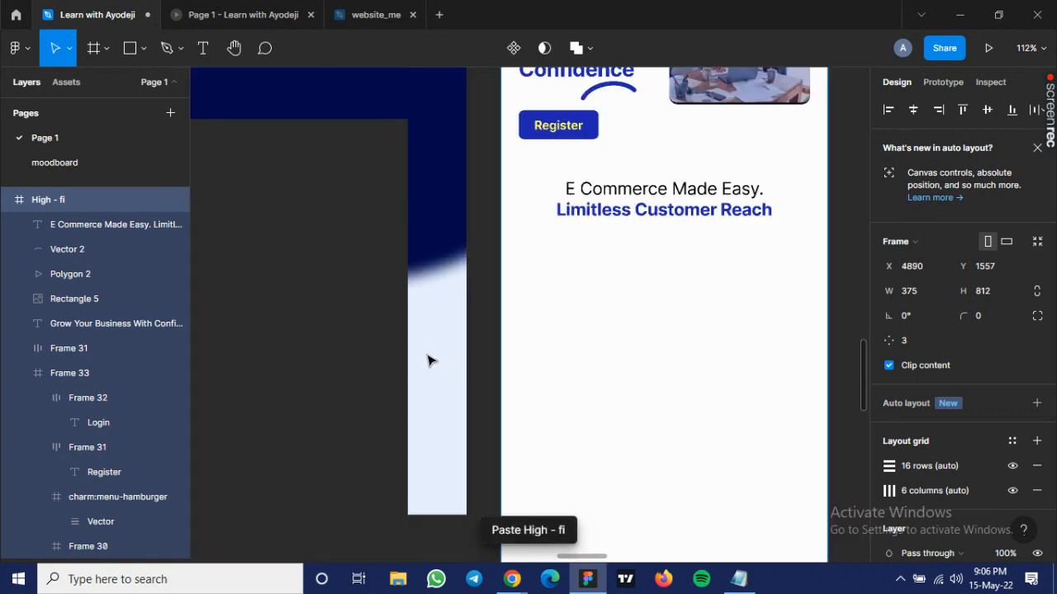
Undo the mistaken paste of the duplicate High - fi frame and return to the Low fi and High - fi frames.
scroll(428, 360, down, 3)
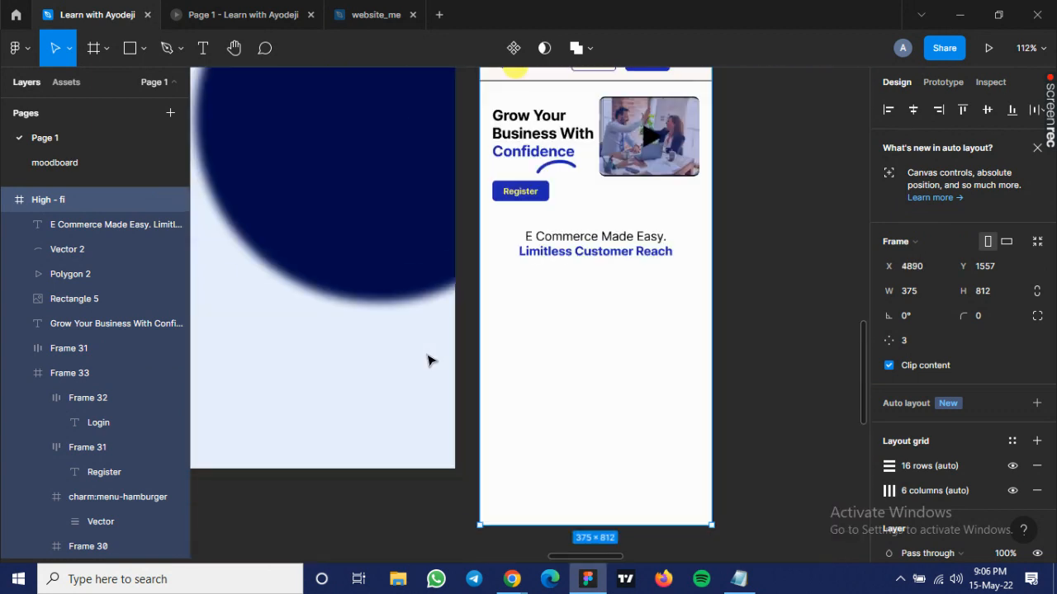
scroll(428, 359, down, 3)
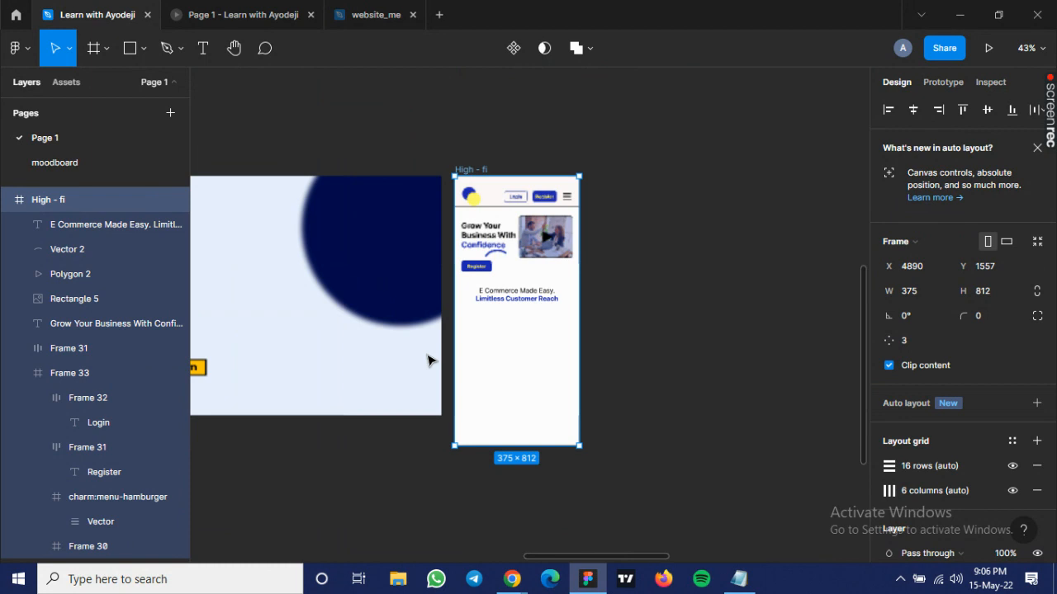
key(ctrl+z)
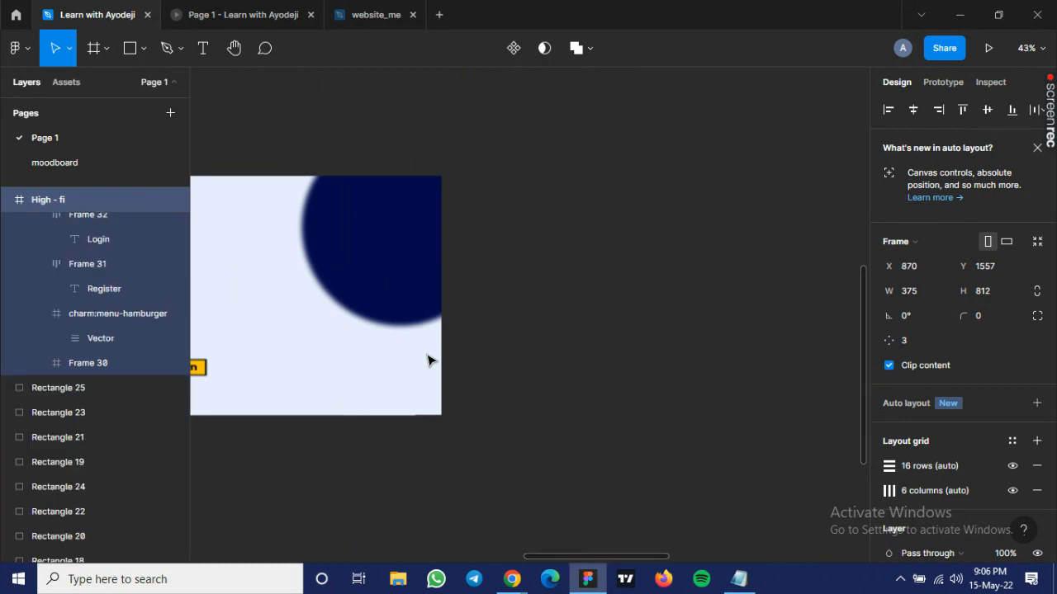
drag(290, 430, 865, 393)
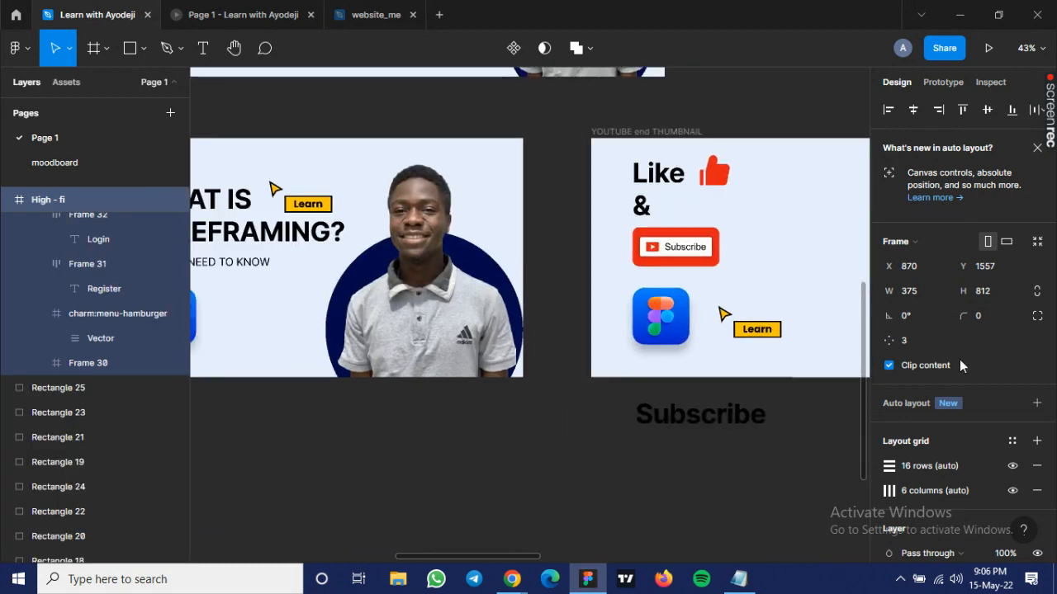
drag(245, 384, 886, 388)
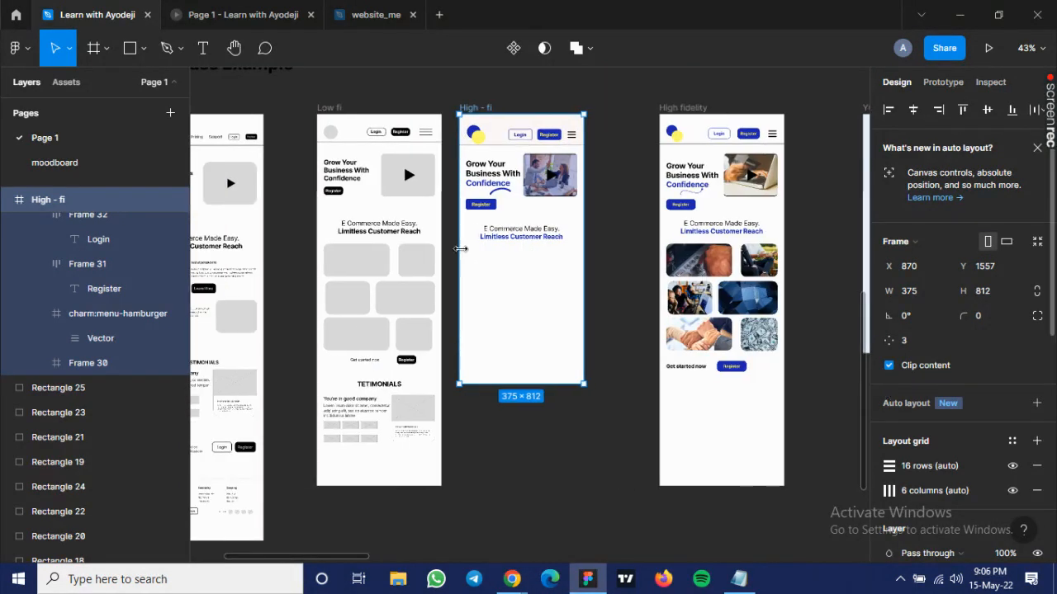
Copy the six grey placeholder rectangles from the Low fi frame into the High - fi frame under the E Commerce heading.
scroll(461, 249, up, 3)
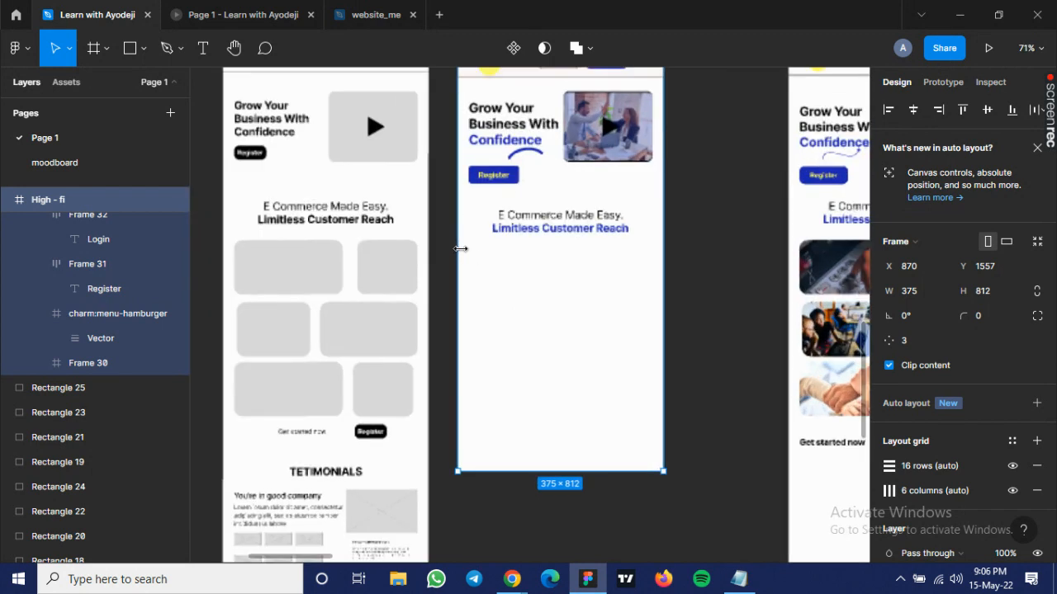
scroll(535, 289, left, 3)
scroll(536, 289, up, 1)
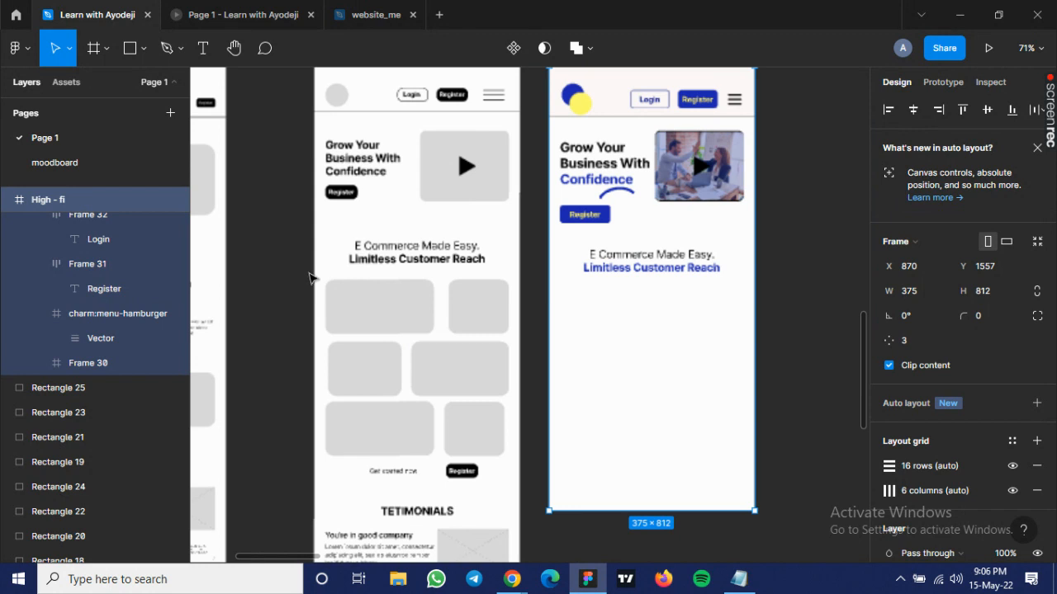
key(Escape)
drag(294, 269, 541, 453)
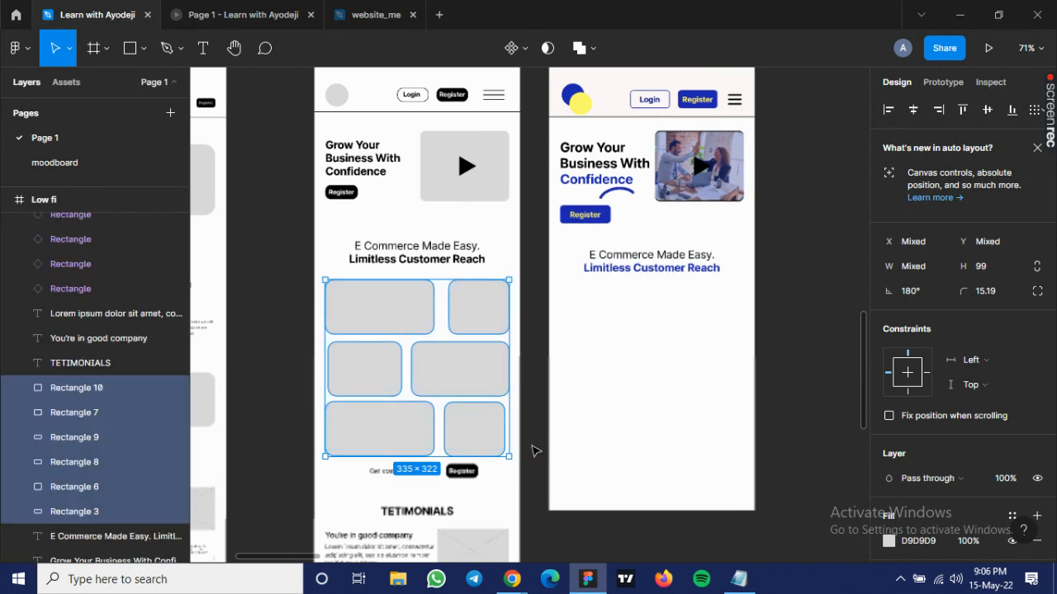
key(ctrl+v)
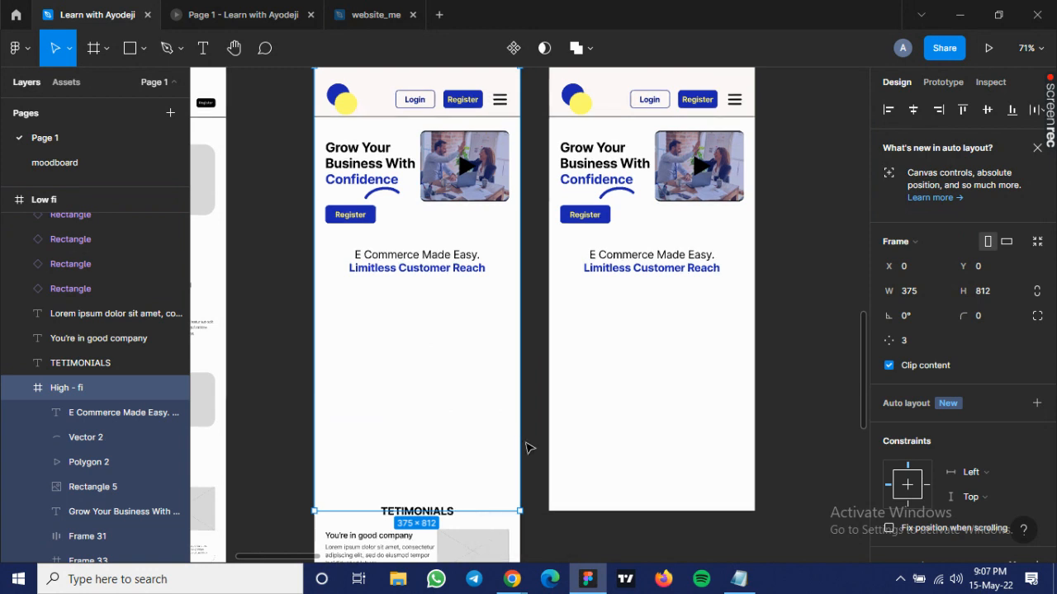
key(ctrl+z)
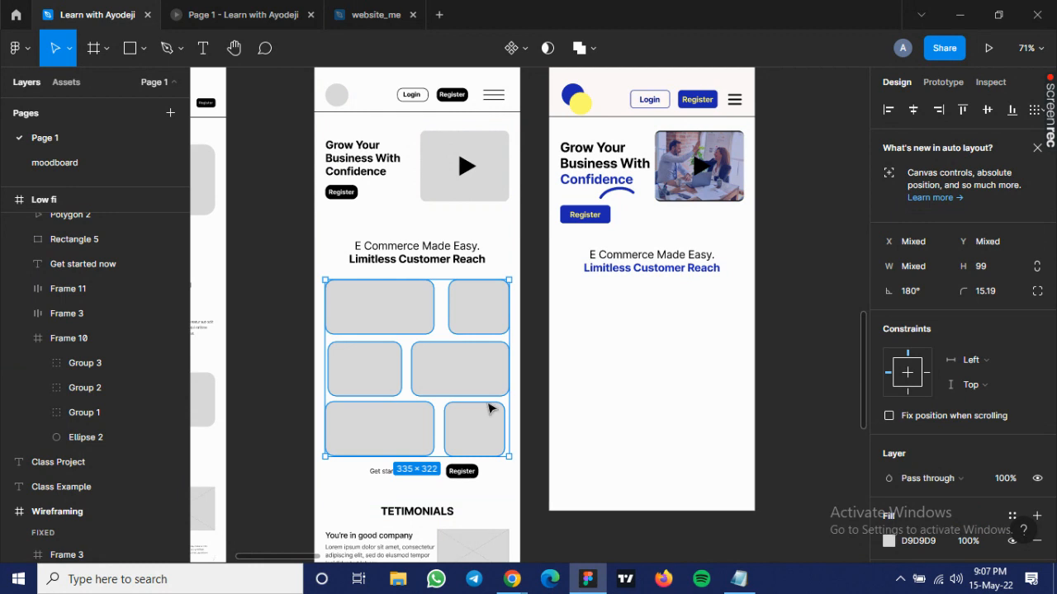
scroll(614, 135, up, 2)
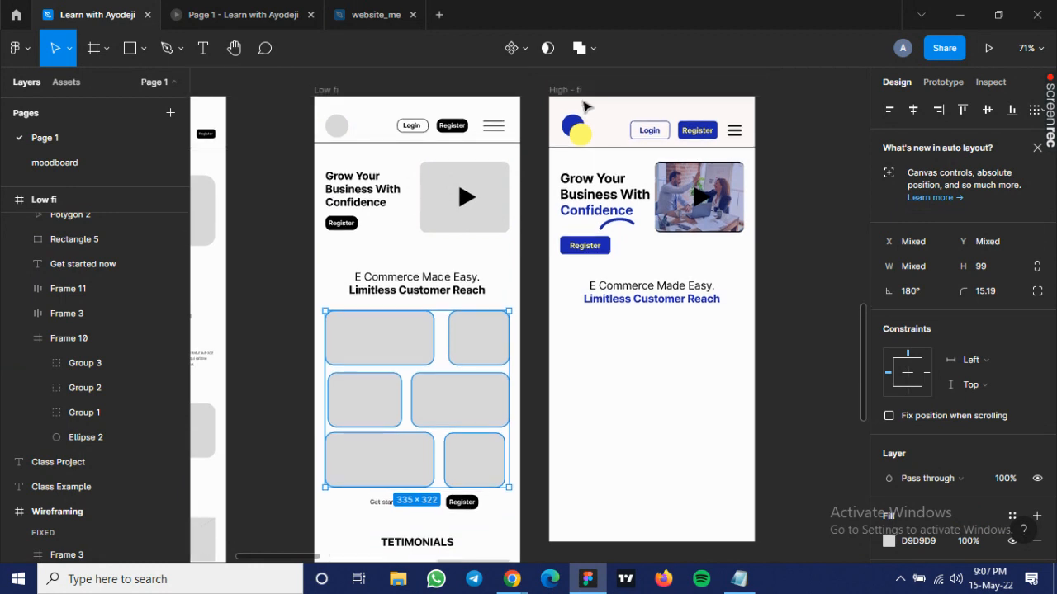
click(576, 96)
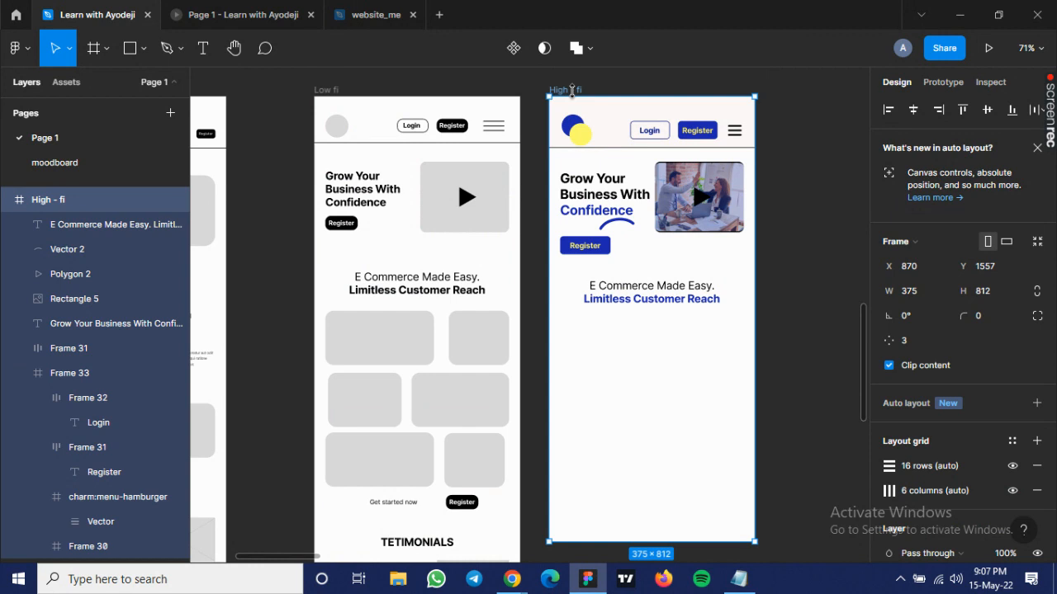
key(ctrl+v)
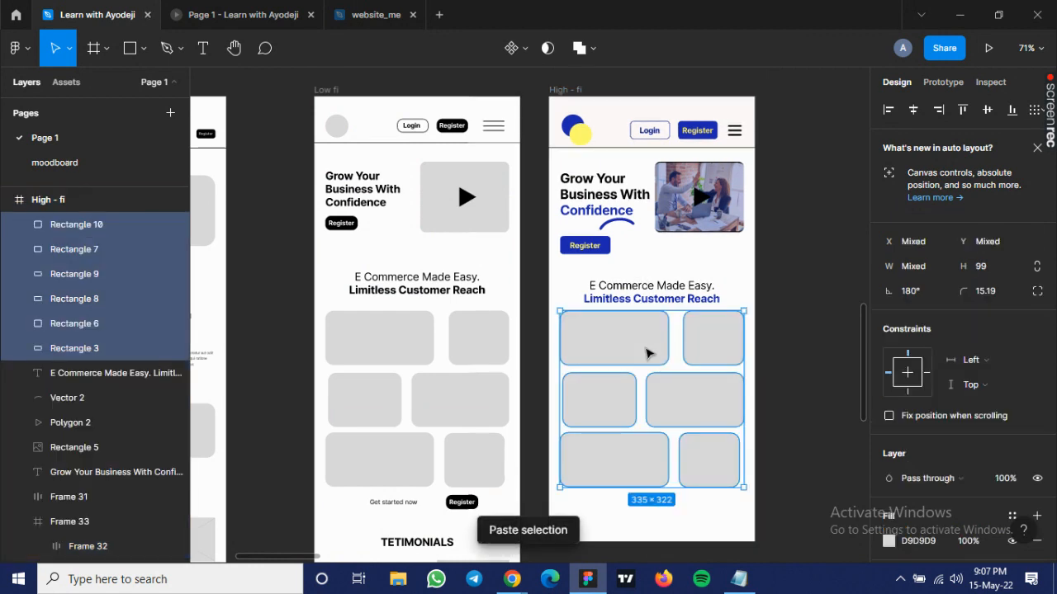
Nudge the six grey placeholder rectangles slightly lower, away from the "Limitless Customer Reach" heading.
key(Down)
key(Down)
key(Down)
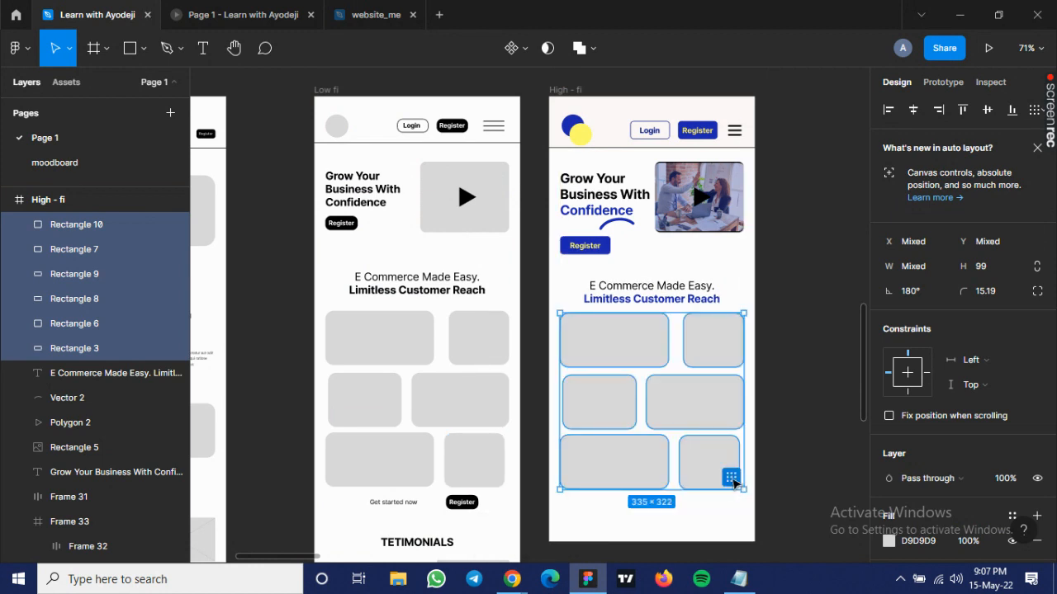
Try to tidy up the spacing of the six placeholder rectangles, and undo it.
click(732, 478)
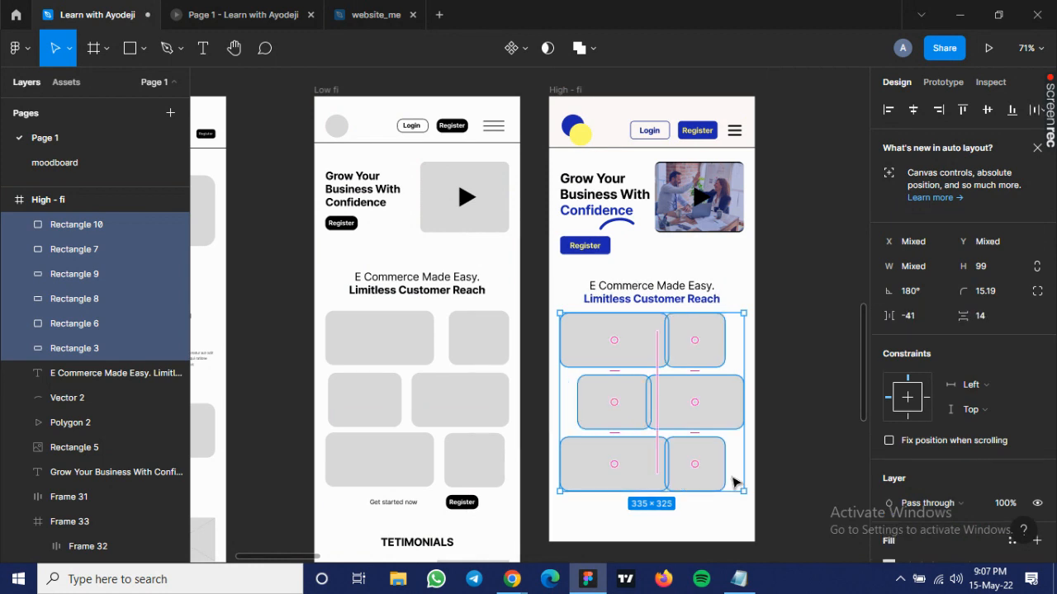
key(ctrl+z)
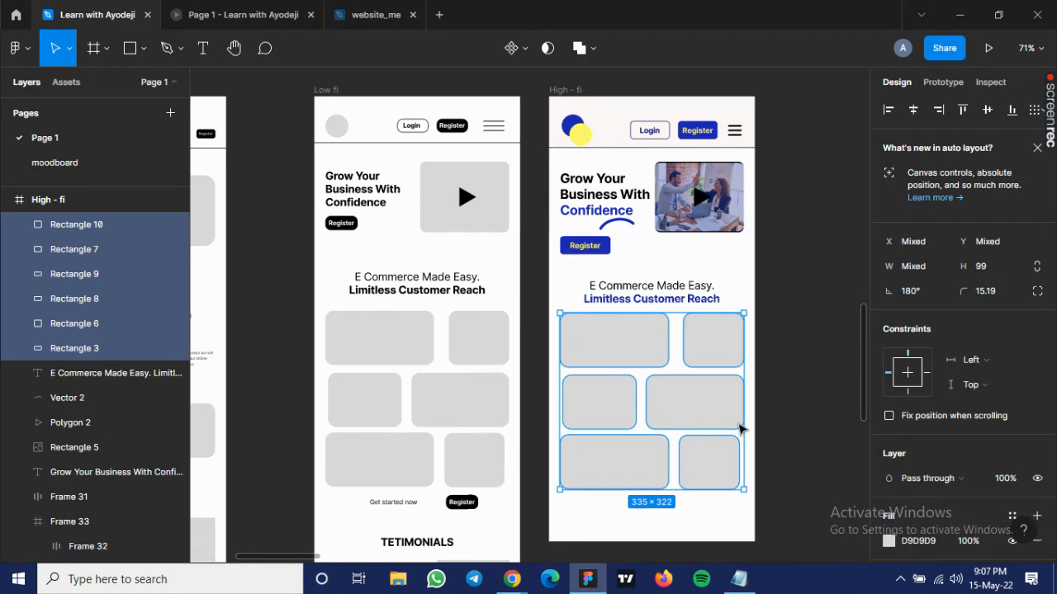
Run the Unsplash plugin on the wide placeholder in the first row, keeping its window clear of the grid.
ctrl+scroll(740, 429, up, 5)
ctrl+scroll(668, 386, up, 1)
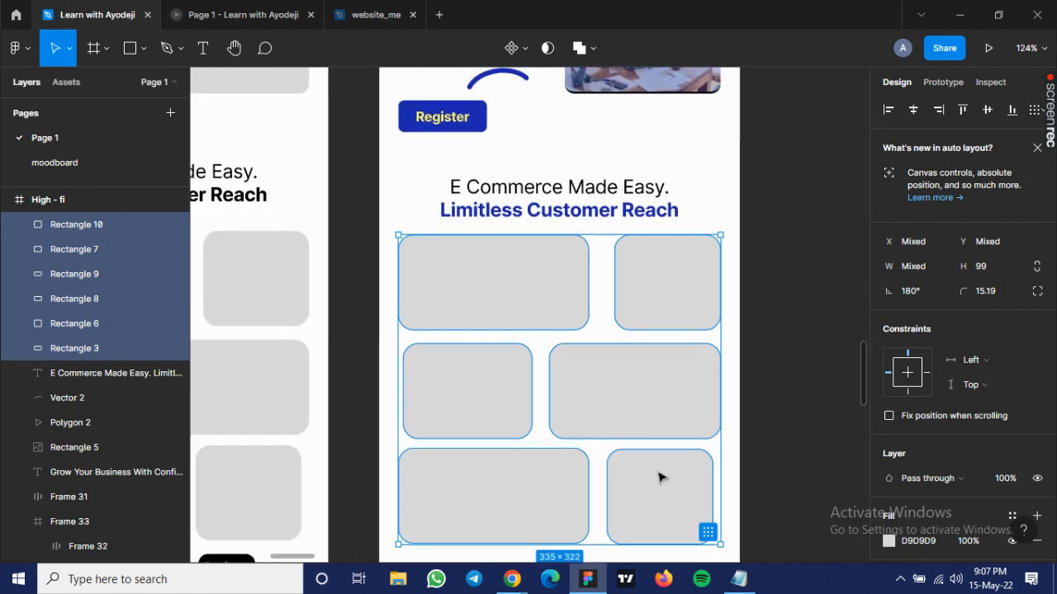
key(Escape)
click(510, 308)
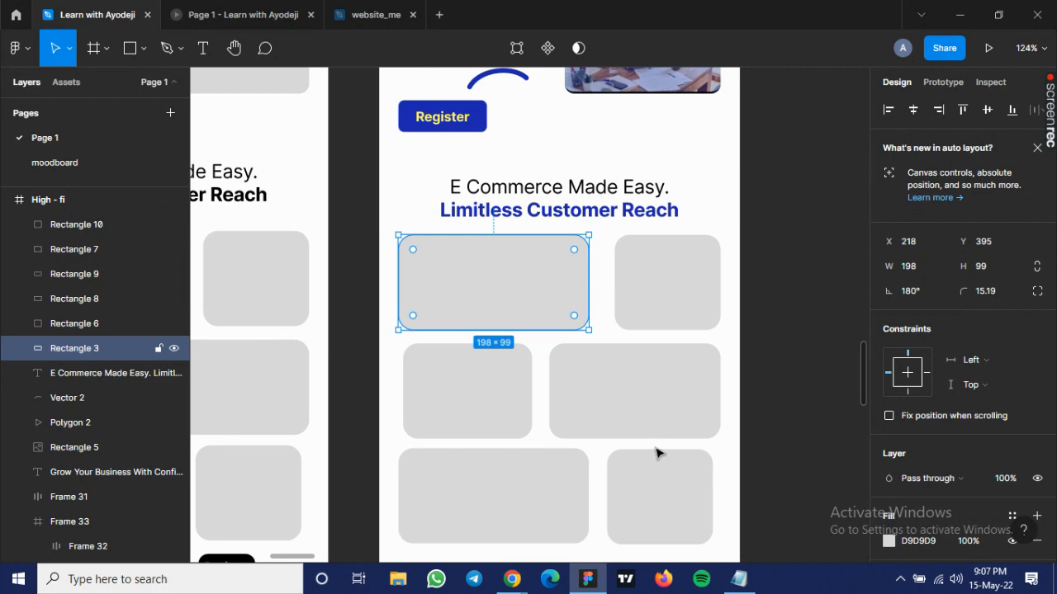
right_click(525, 307)
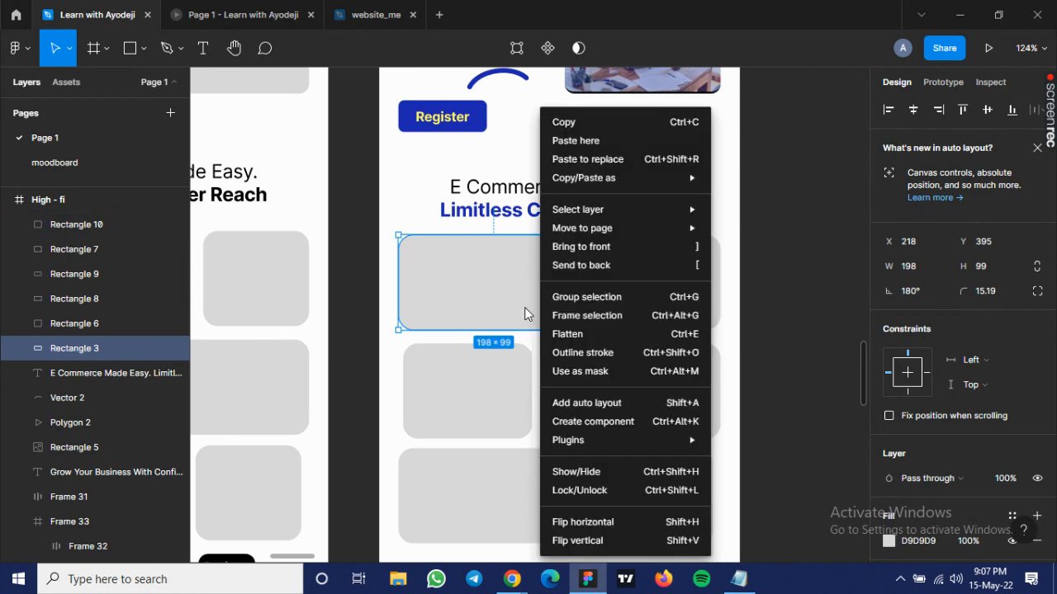
mouse_move(577, 450)
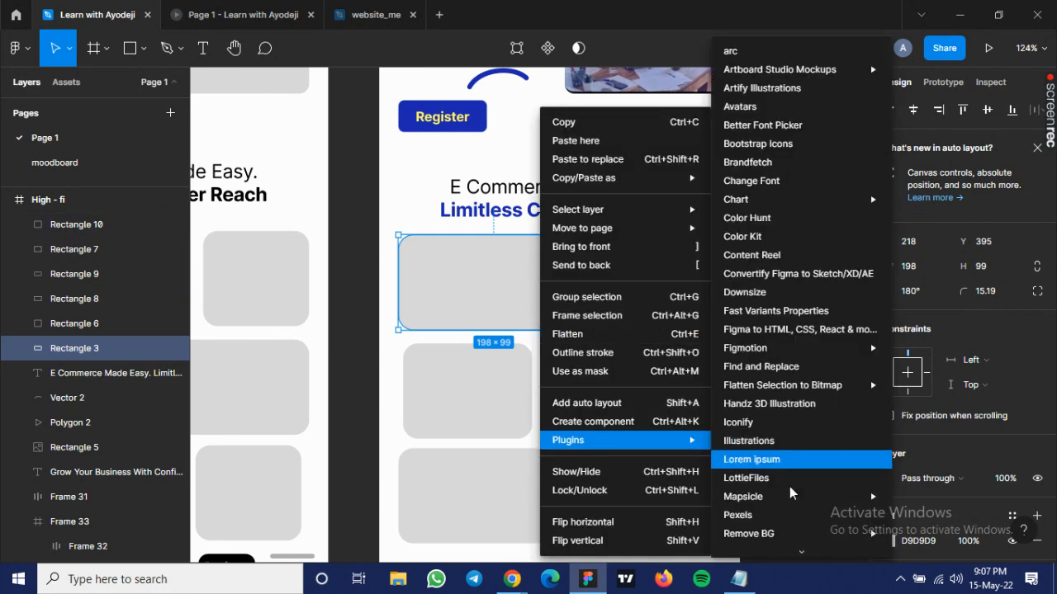
scroll(792, 479, down, 3)
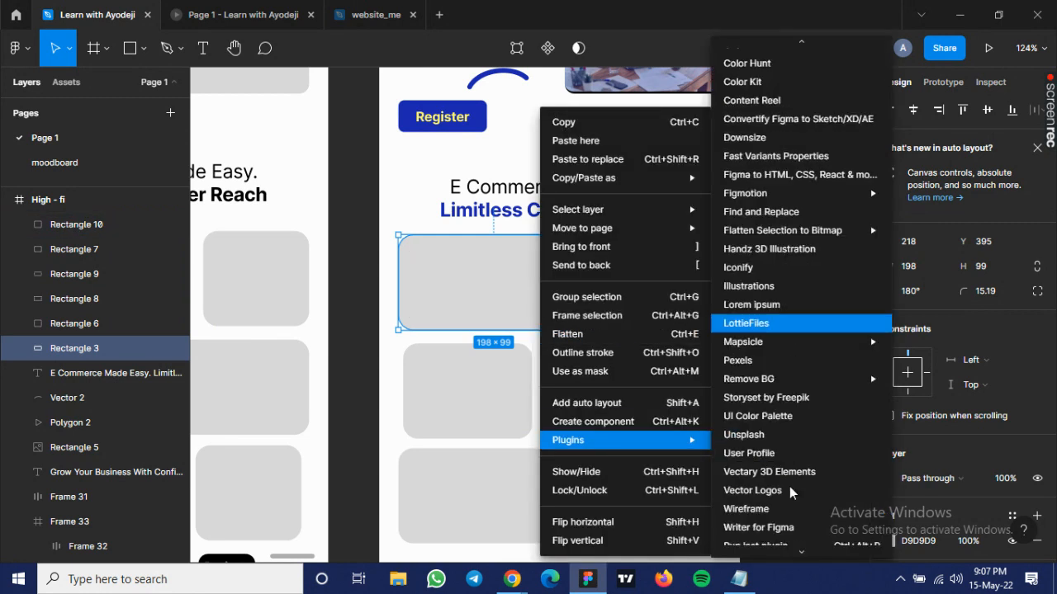
click(788, 443)
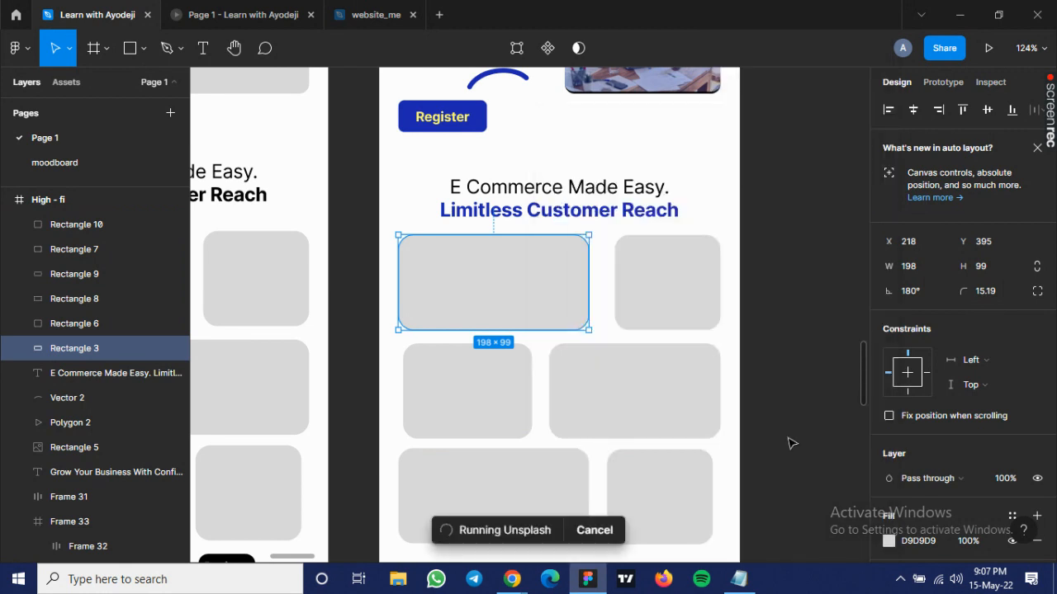
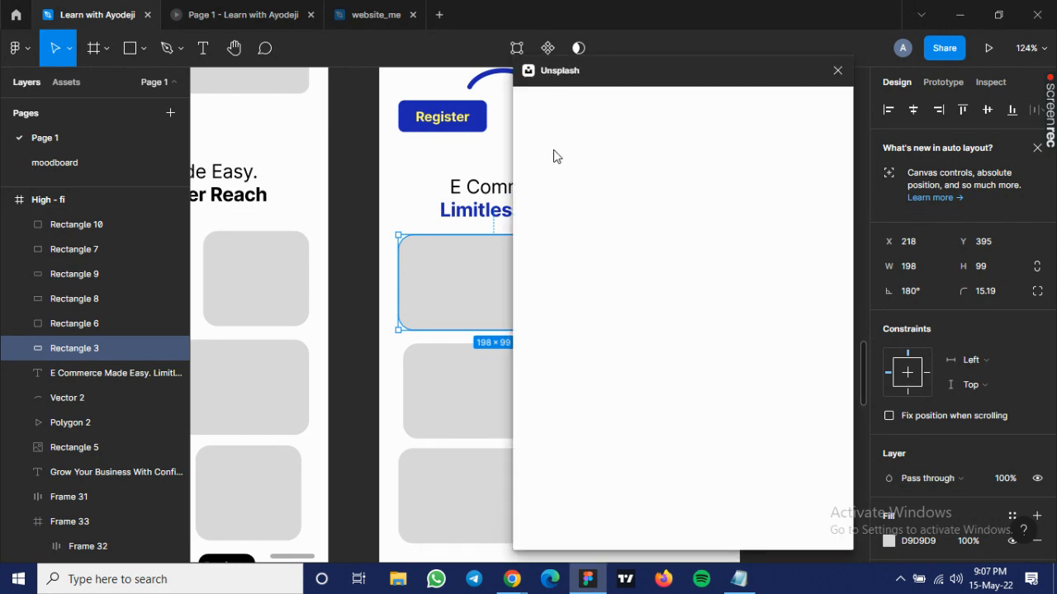
drag(707, 69, 751, 70)
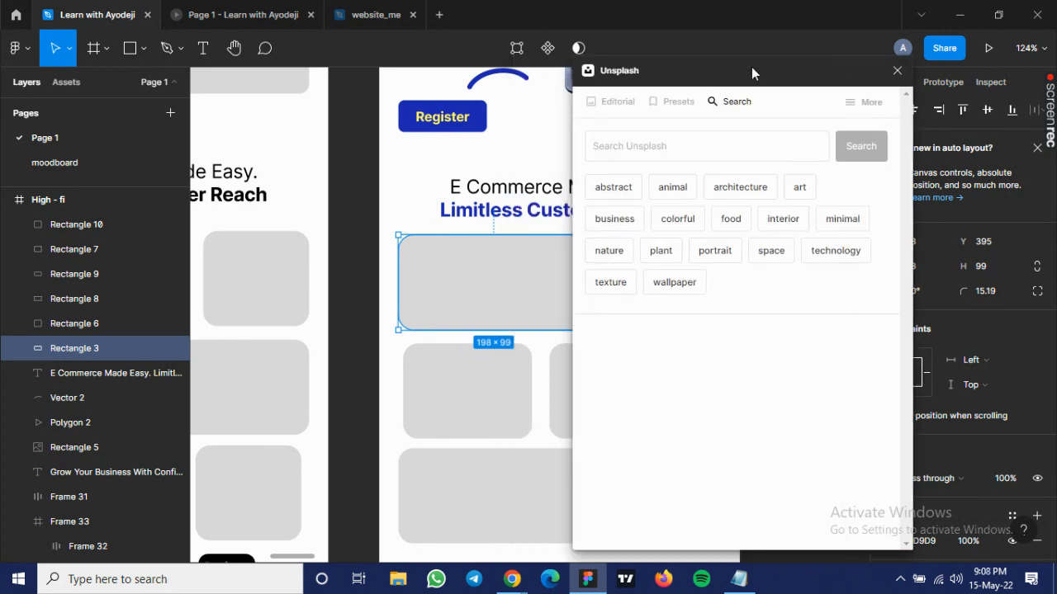
Browse Unsplash's food photos and fill the wide first-row placeholder with the photo of several plated dishes.
click(675, 283)
click(730, 218)
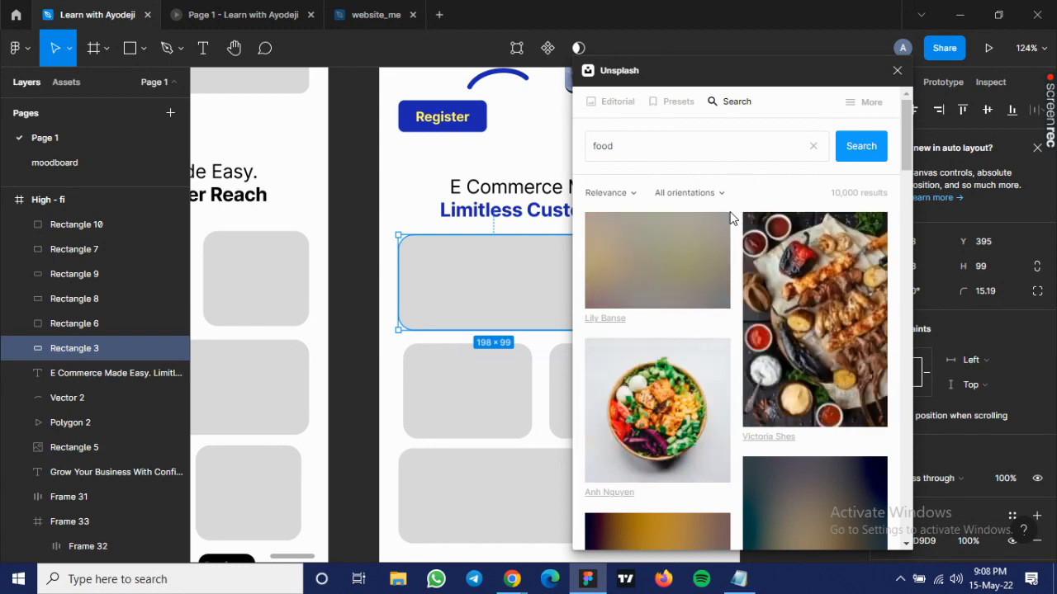
click(819, 344)
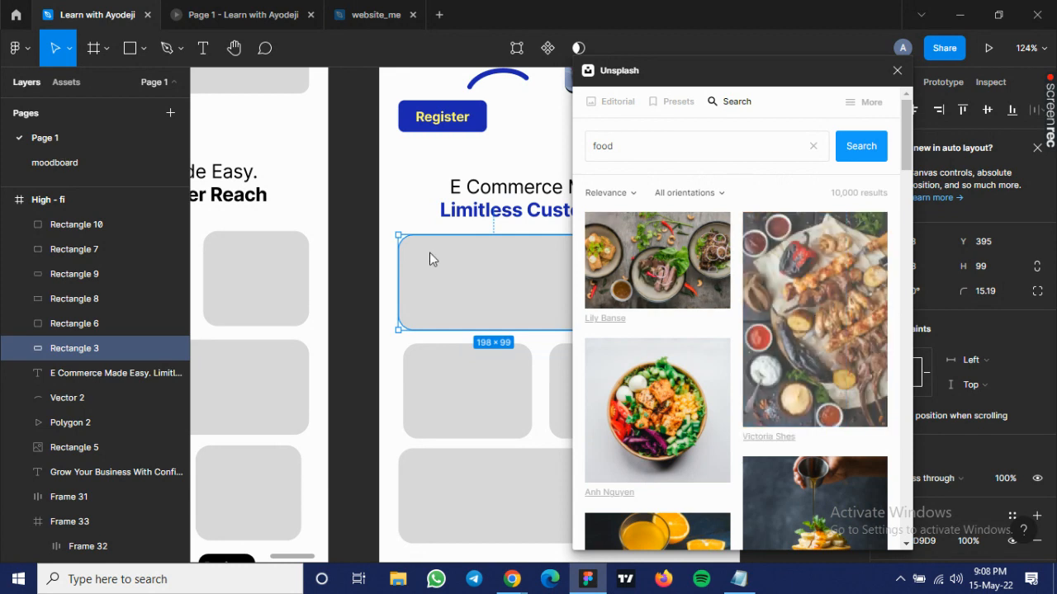
click(763, 239)
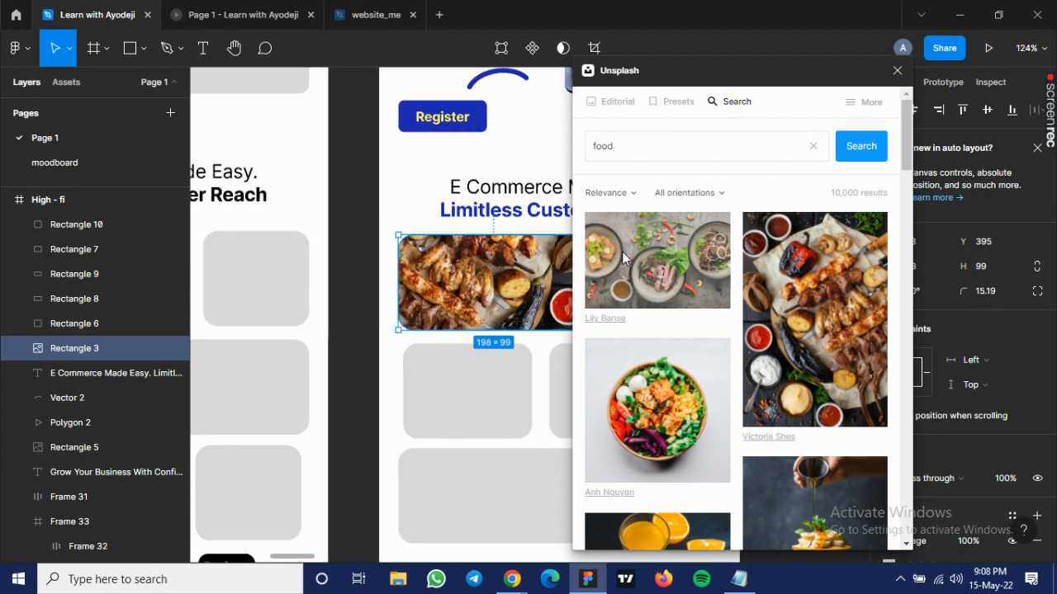
click(624, 257)
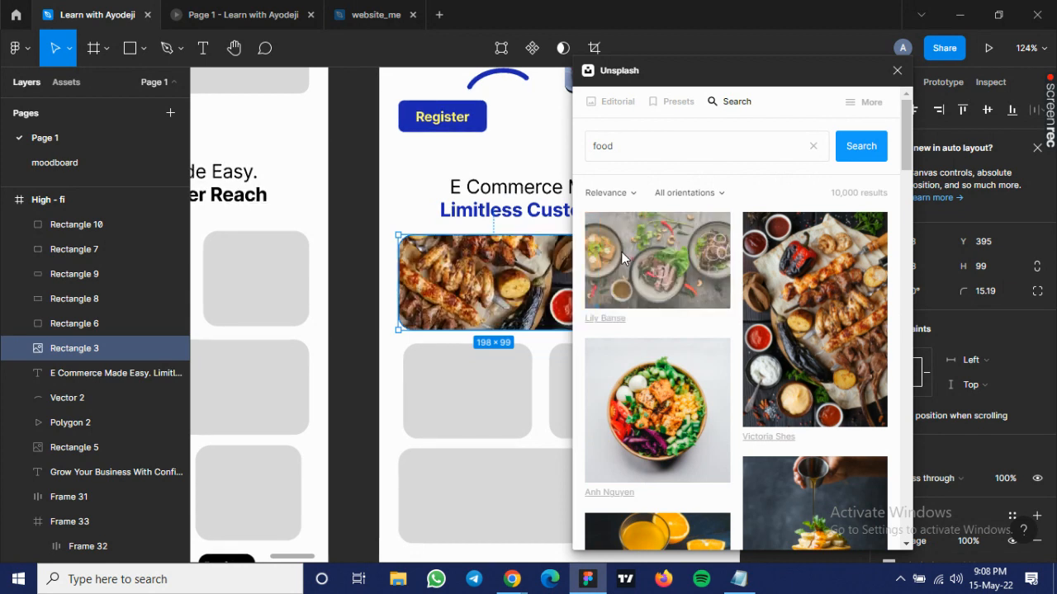
Fill the small placeholder in the second row with the strawberry cake photo from the food results.
click(507, 401)
scroll(707, 421, down, 2)
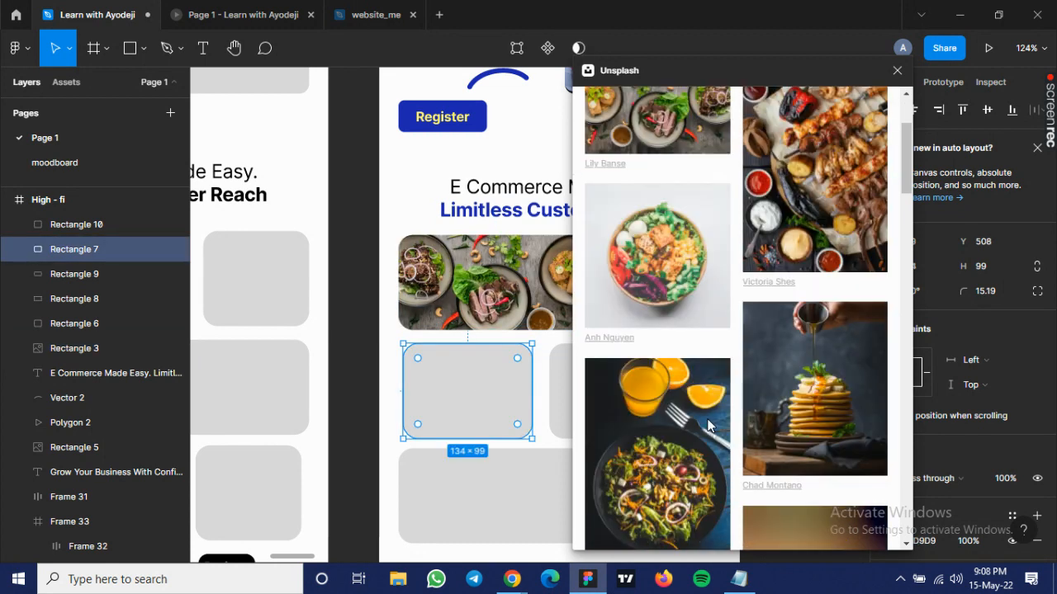
scroll(707, 425, down, 3)
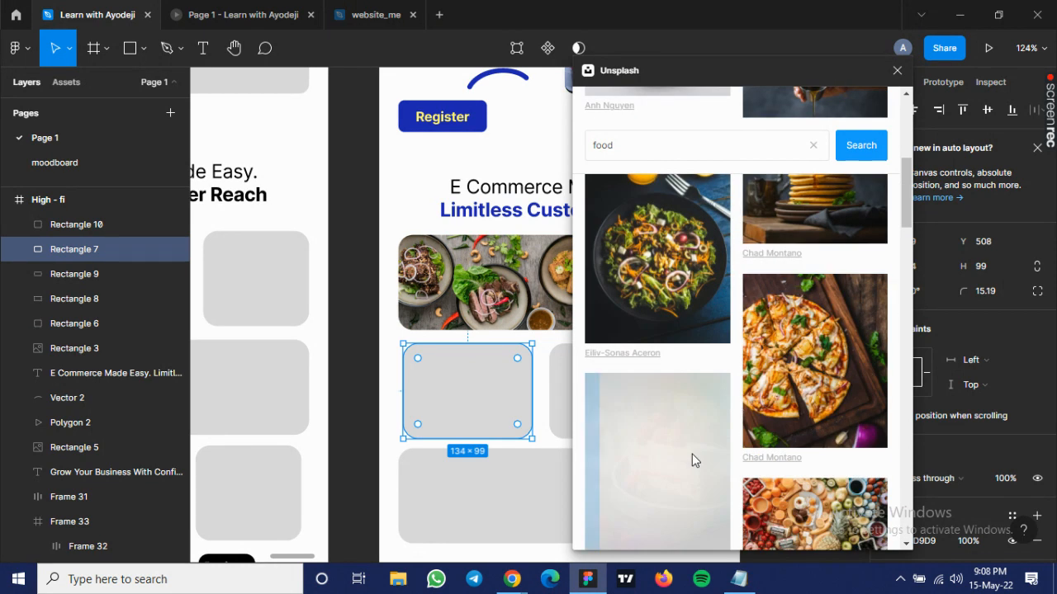
scroll(692, 455, up, 4)
scroll(692, 461, up, 2)
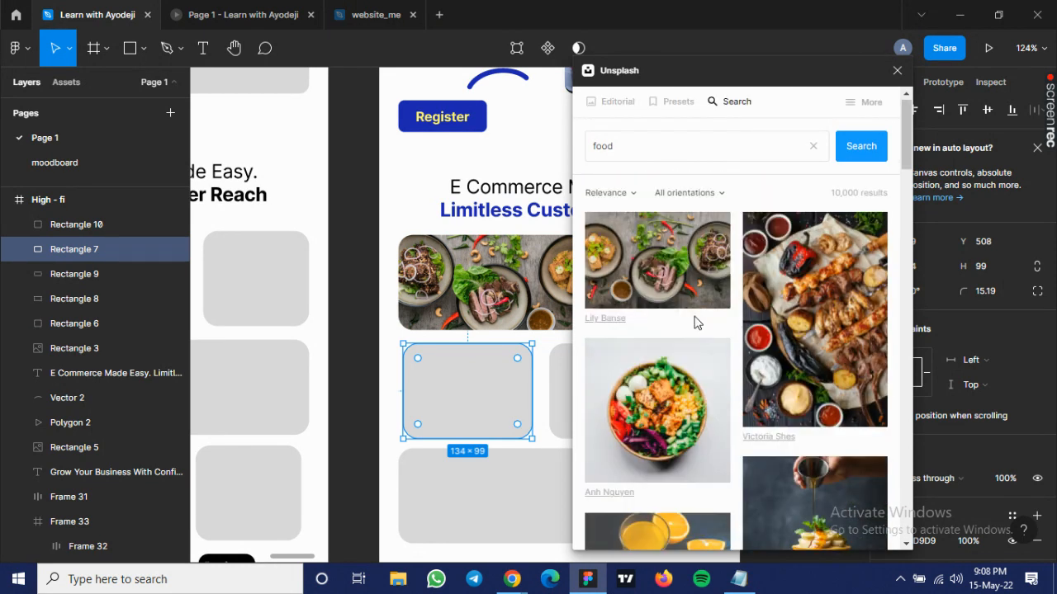
Switch Unsplash to portrait photos and fill the wide second-row placeholder with the smiling man in a blue shirt.
click(812, 149)
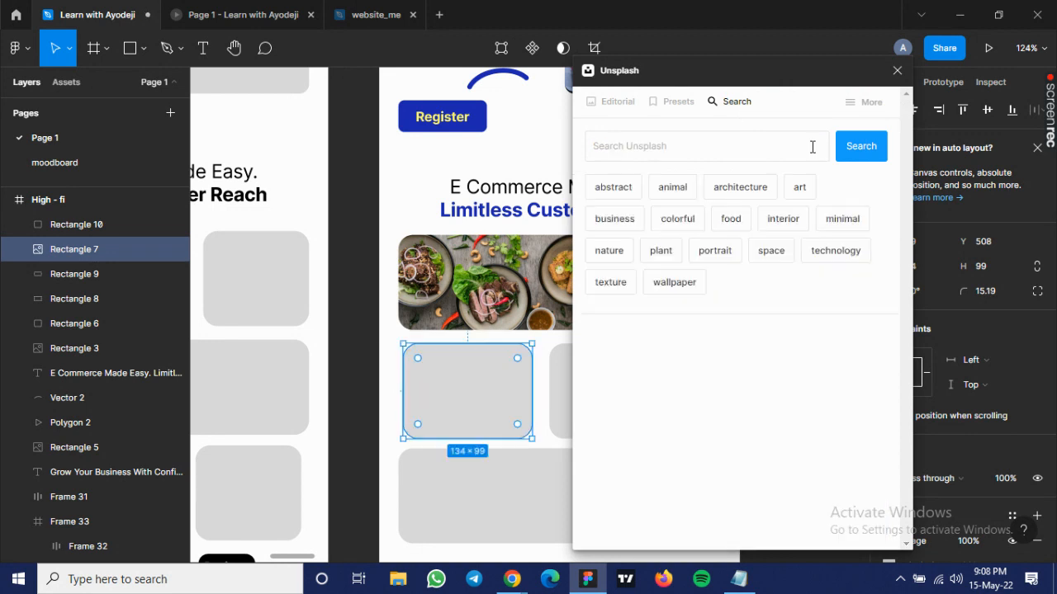
click(717, 250)
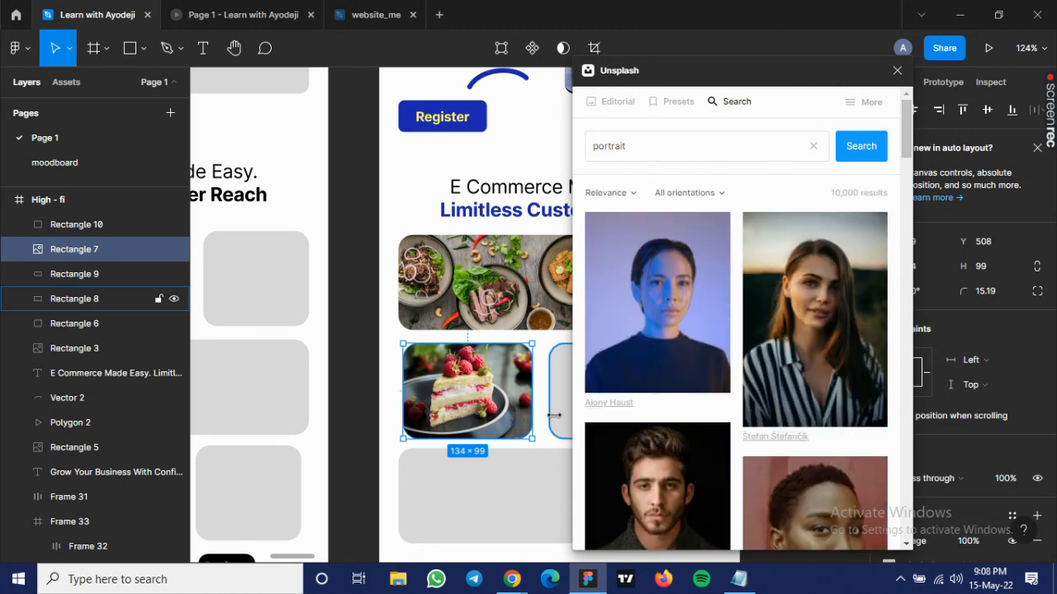
scroll(760, 404, down, 1)
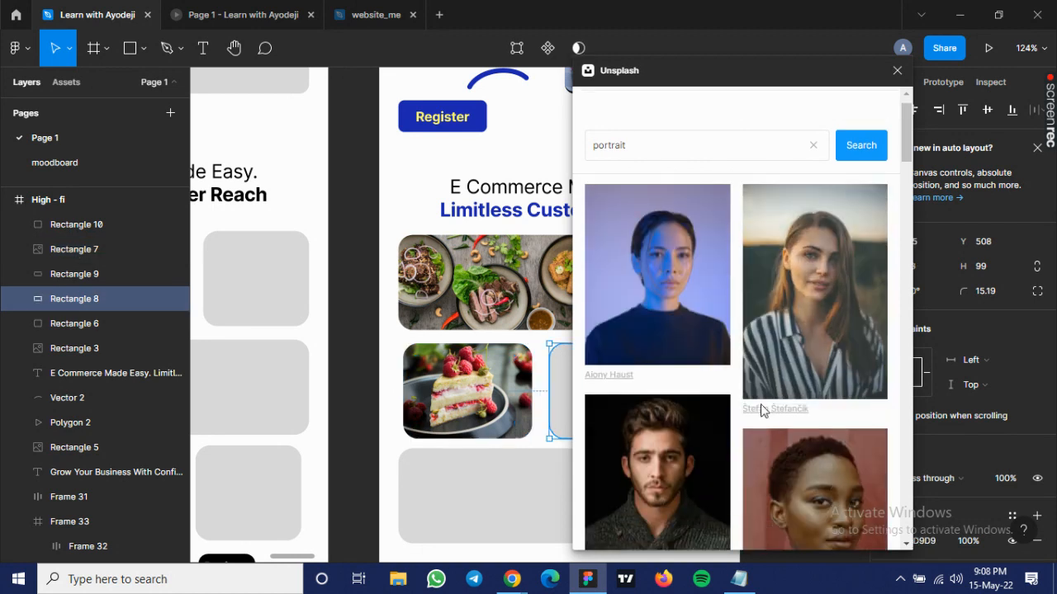
scroll(760, 408, down, 6)
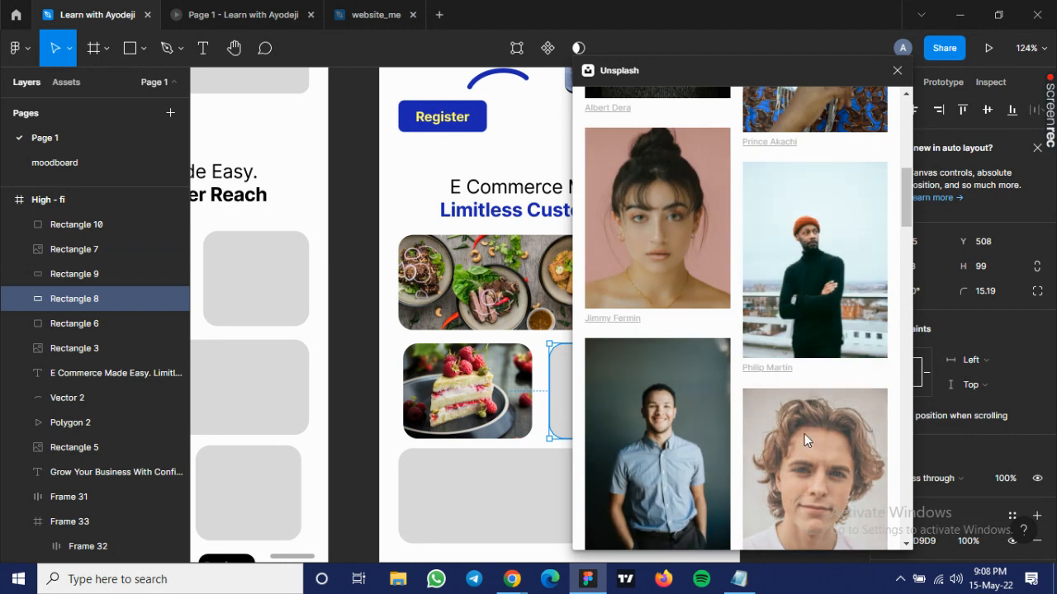
scroll(667, 325, up, 7)
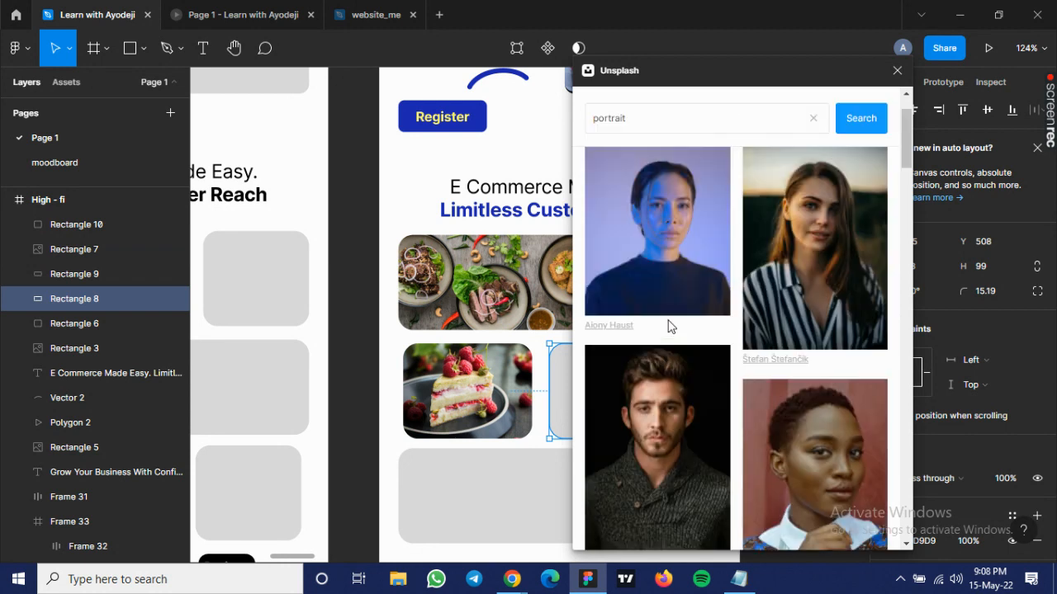
scroll(667, 325, up, 1)
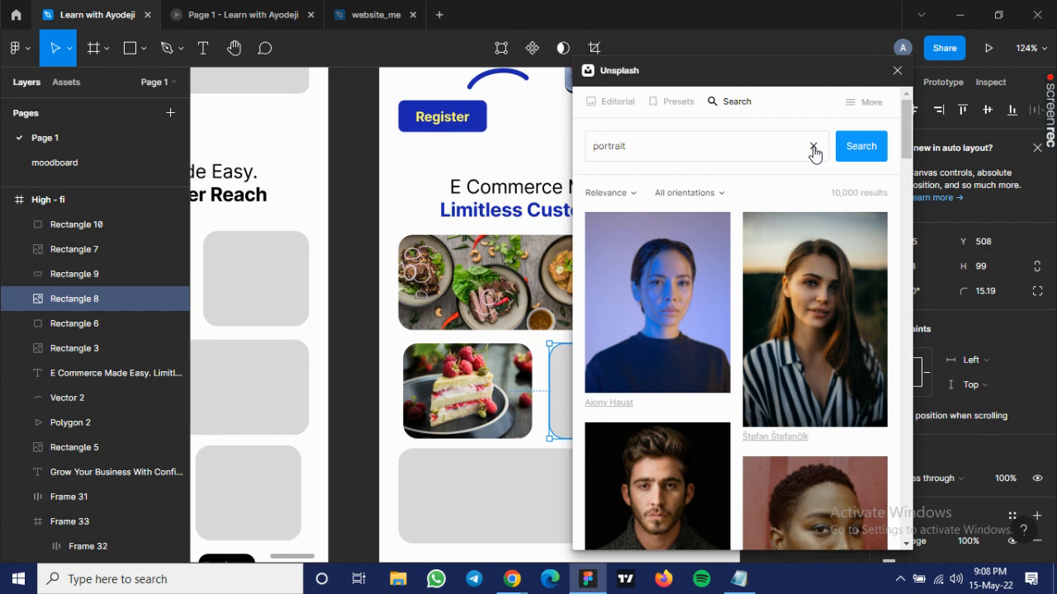
Browse Unsplash's architecture photos for the wide placeholder in the third row.
click(813, 146)
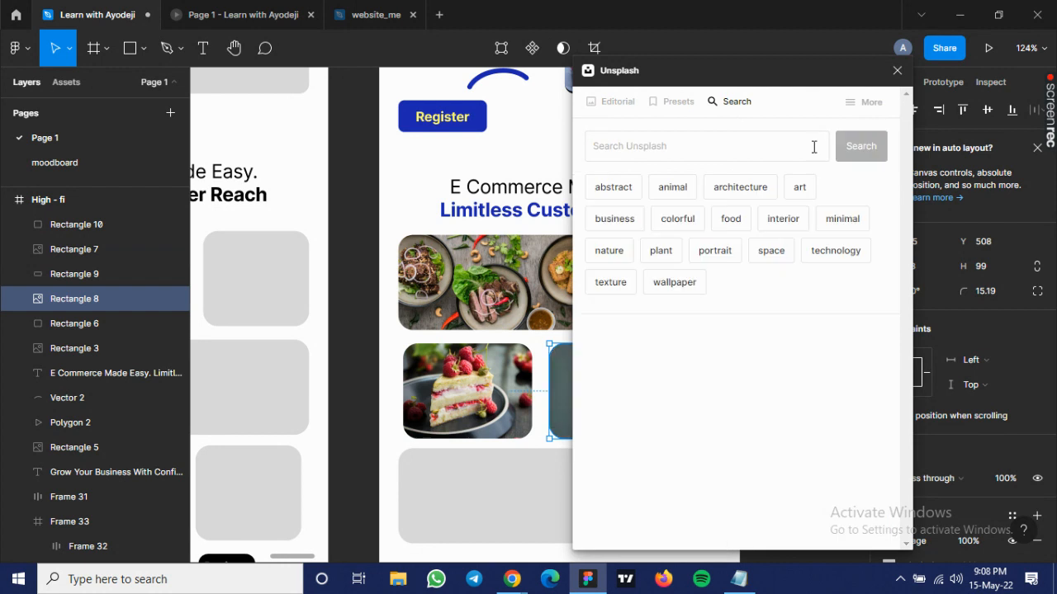
click(766, 192)
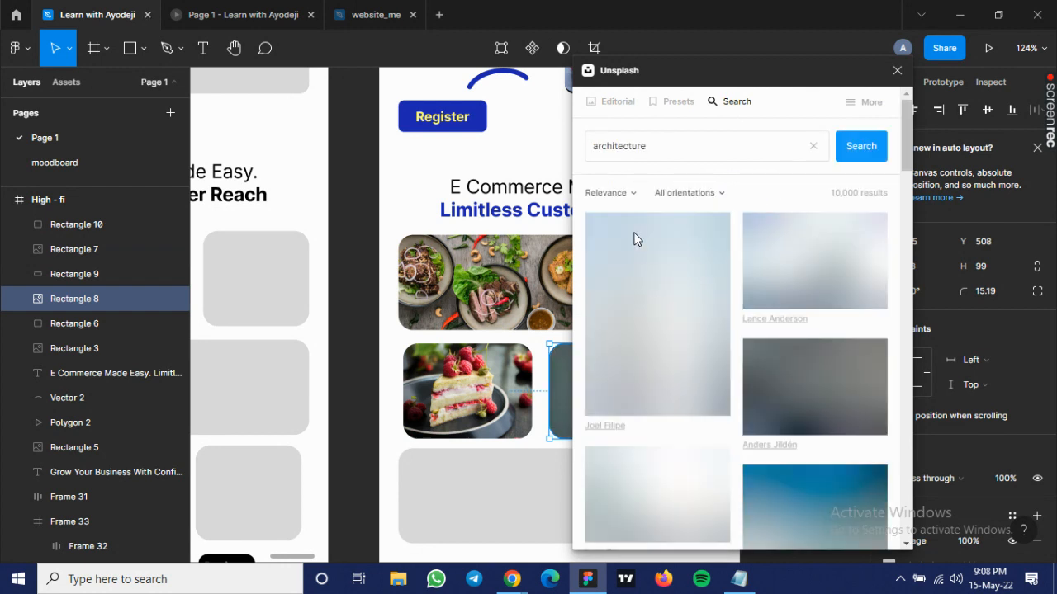
click(571, 463)
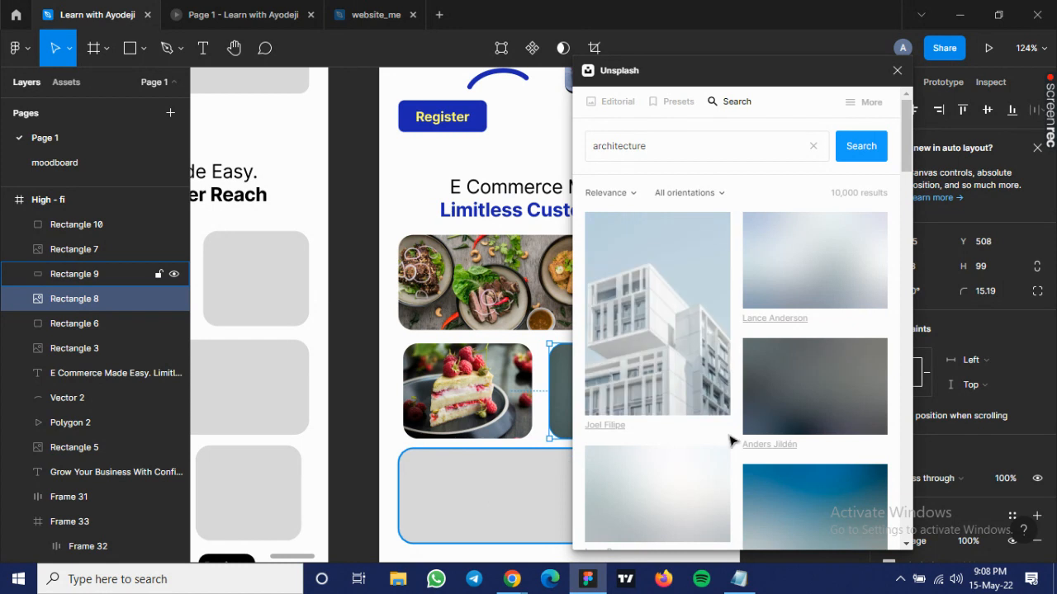
scroll(743, 435, down, 5)
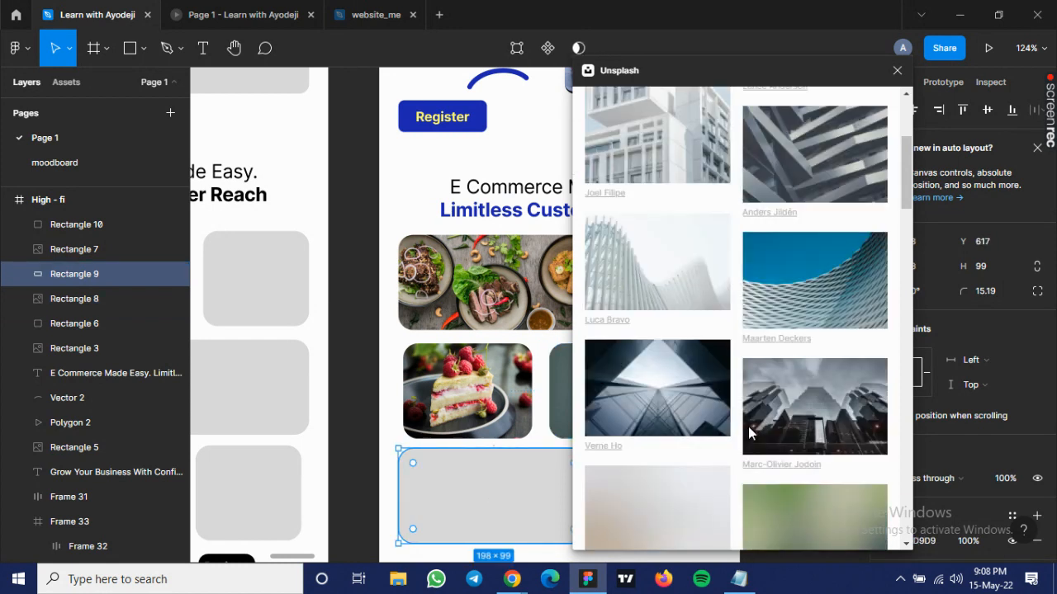
scroll(748, 426, down, 1)
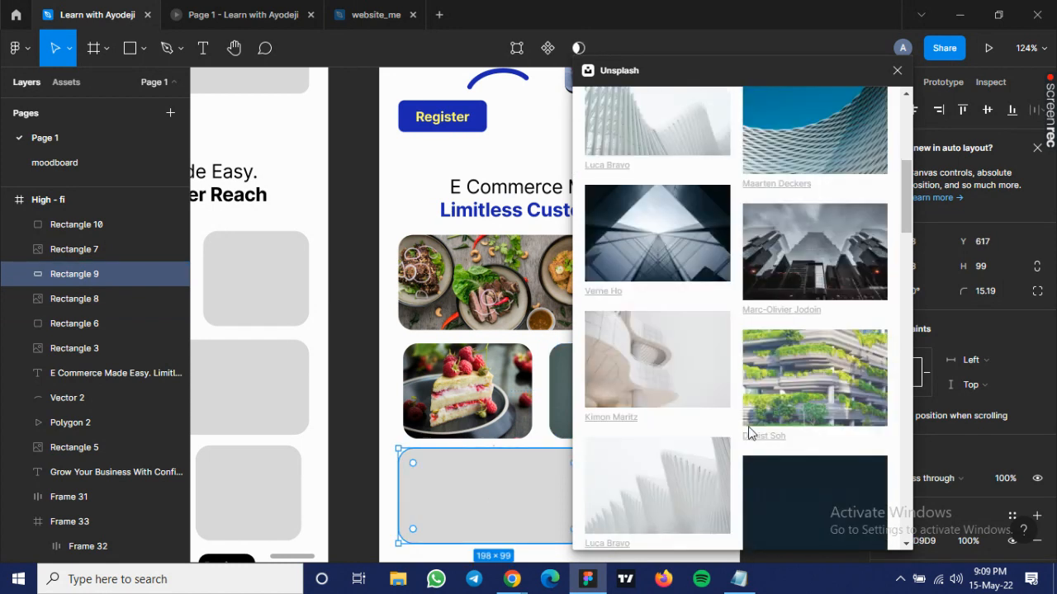
Try to fill the wide third-row placeholder with the plant-covered building photo, and undo the stray full-size image.
click(814, 390)
key(space)
click(389, 418)
key(space)
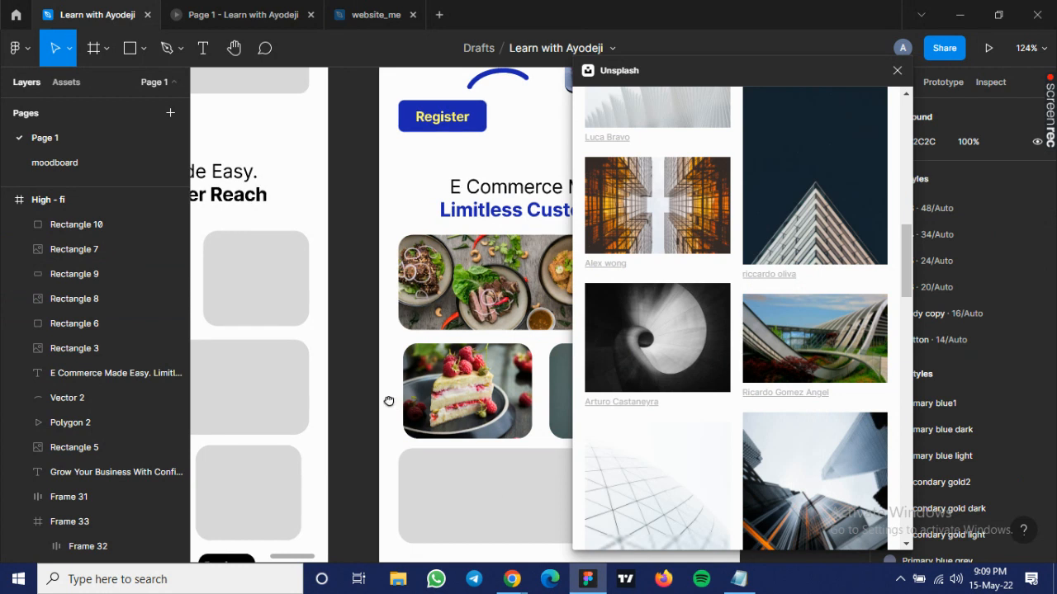
scroll(376, 397, right, 3)
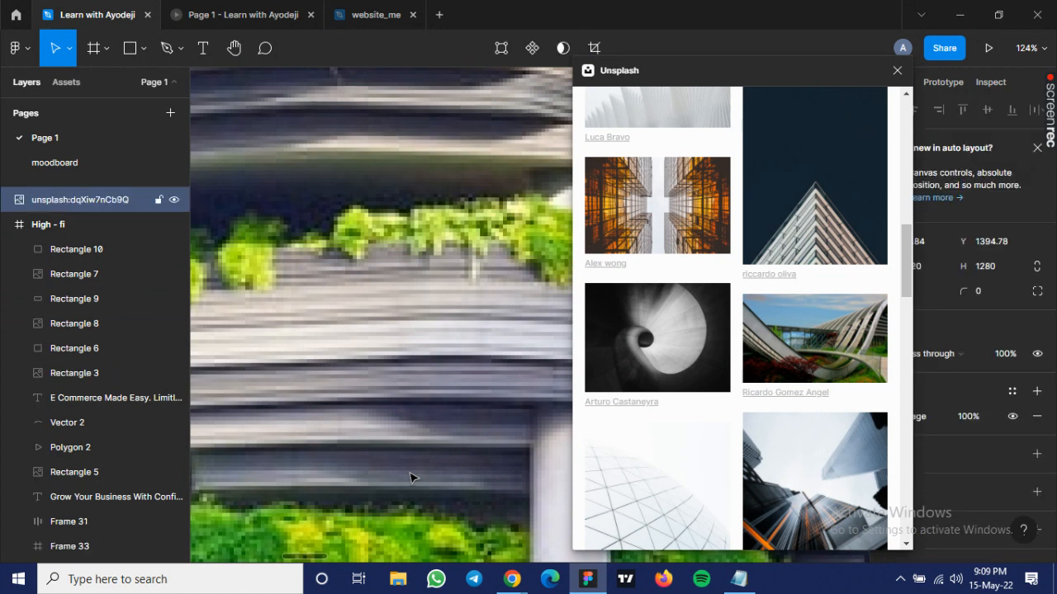
key(ctrl+z)
key(Tab)
Fill the wide placeholder in the third row with the architecture photo of the curved modern building.
click(312, 490)
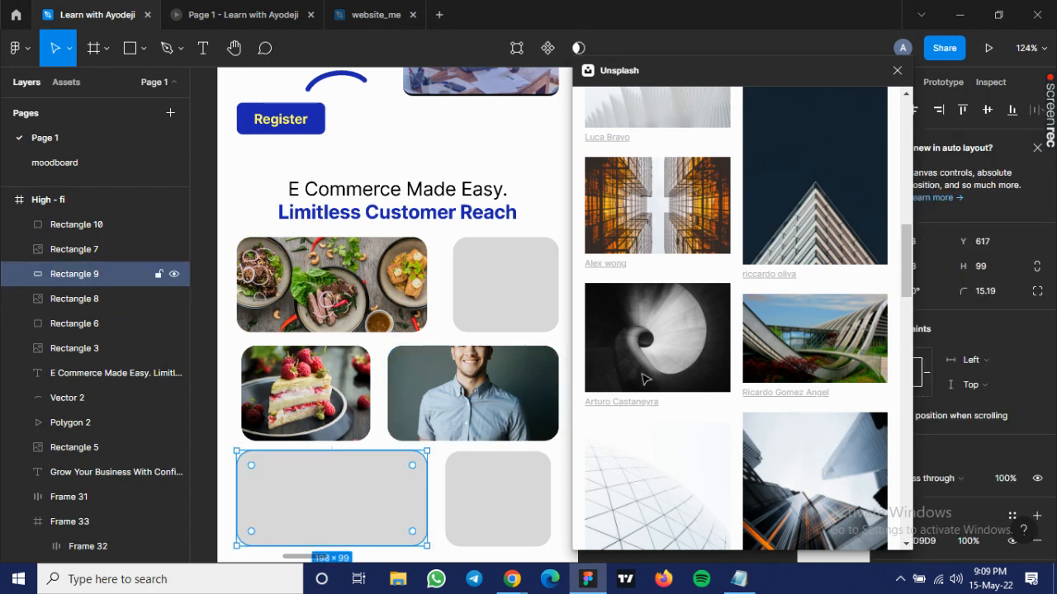
scroll(646, 379, down, 1)
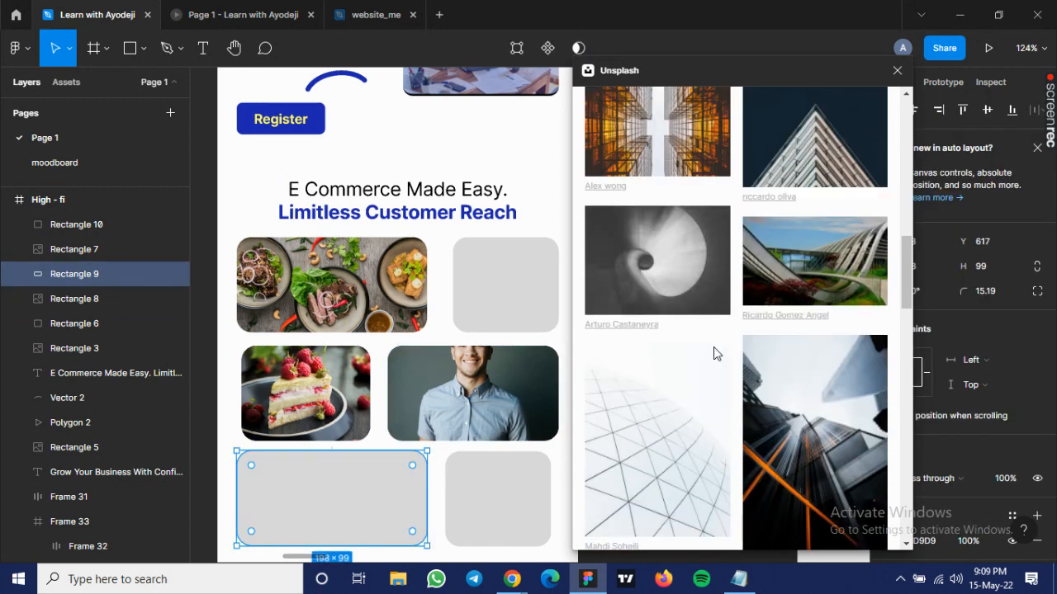
click(825, 262)
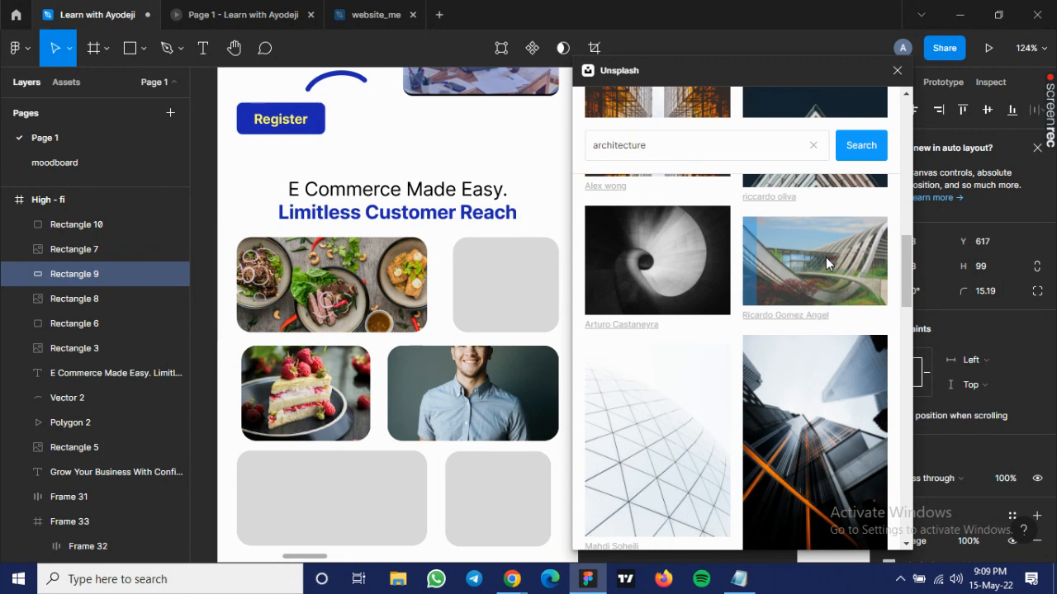
Fill the empty first-row placeholder with Unsplash's business photo of a hand pointing at a laptop screen.
click(532, 273)
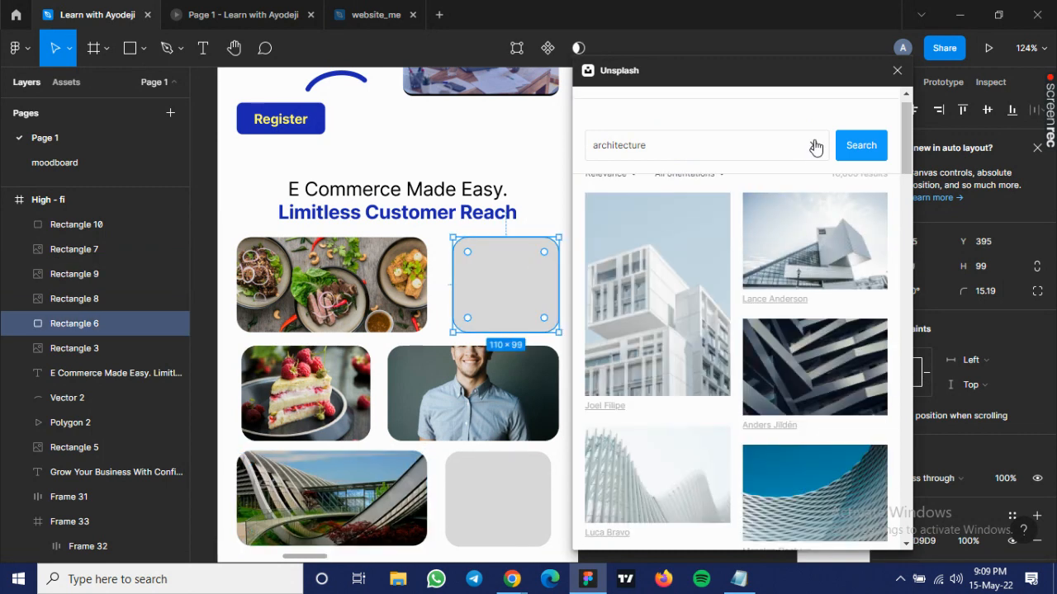
click(813, 146)
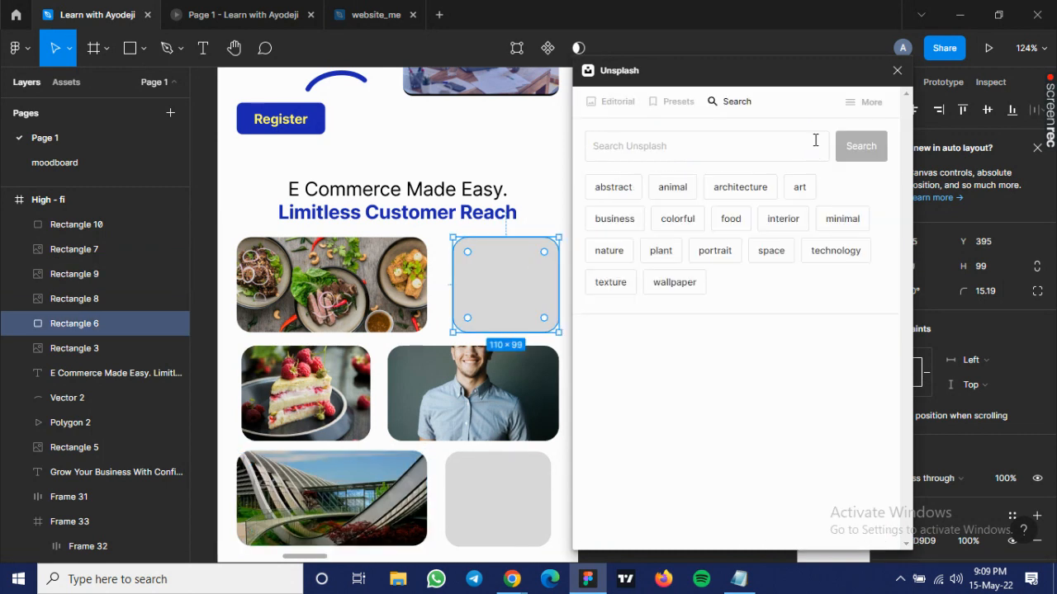
click(628, 218)
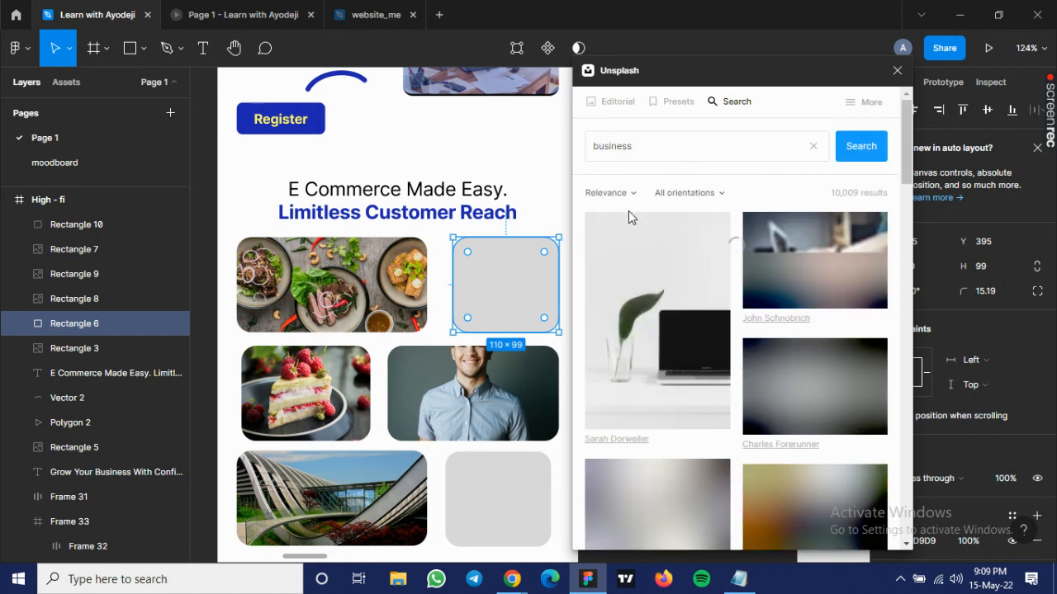
click(800, 282)
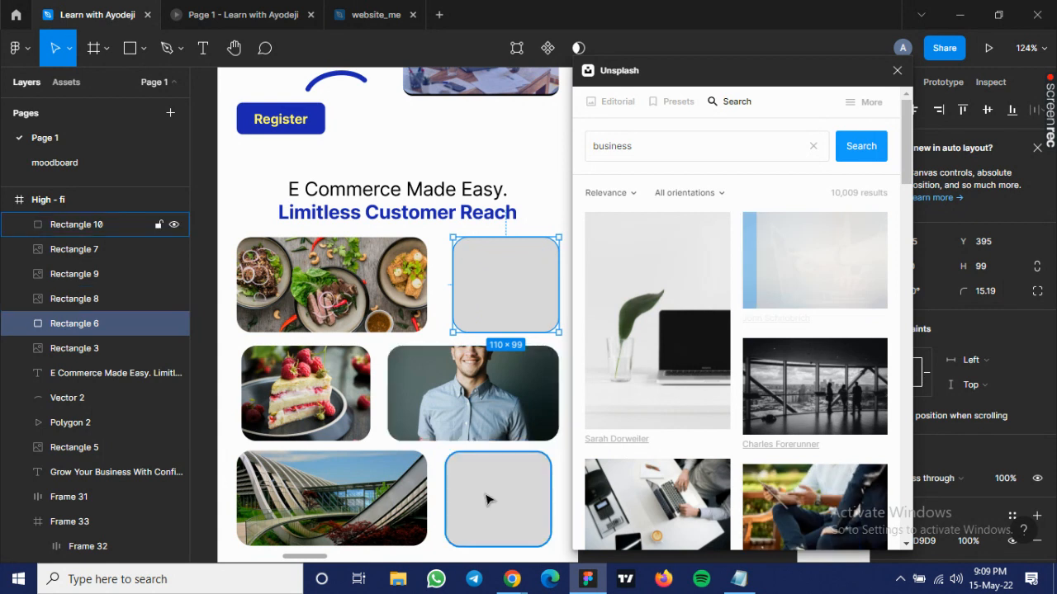
scroll(763, 456, down, 3)
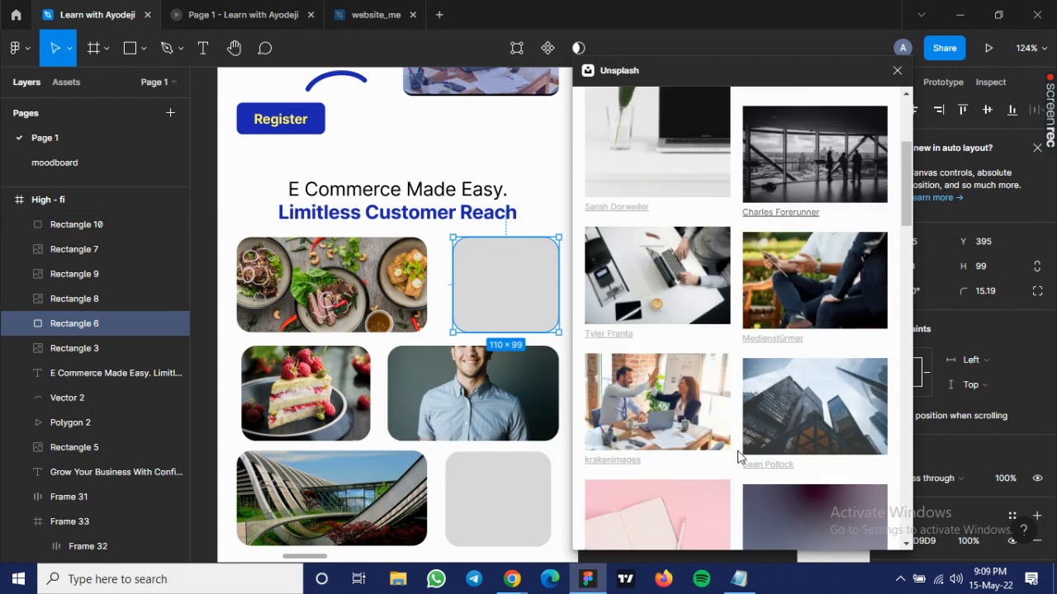
scroll(738, 452, down, 2)
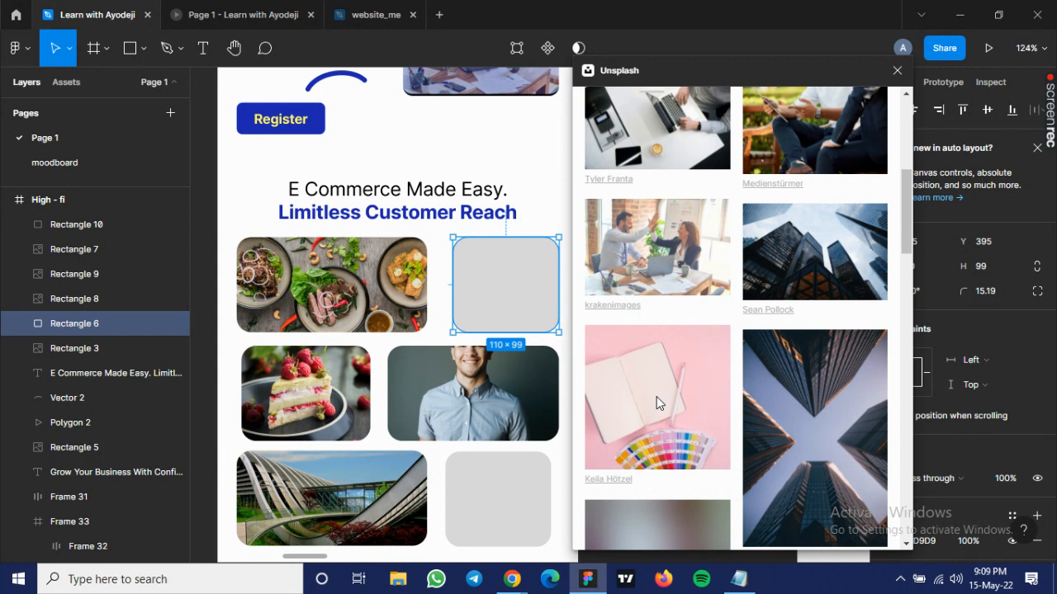
scroll(656, 397, down, 1)
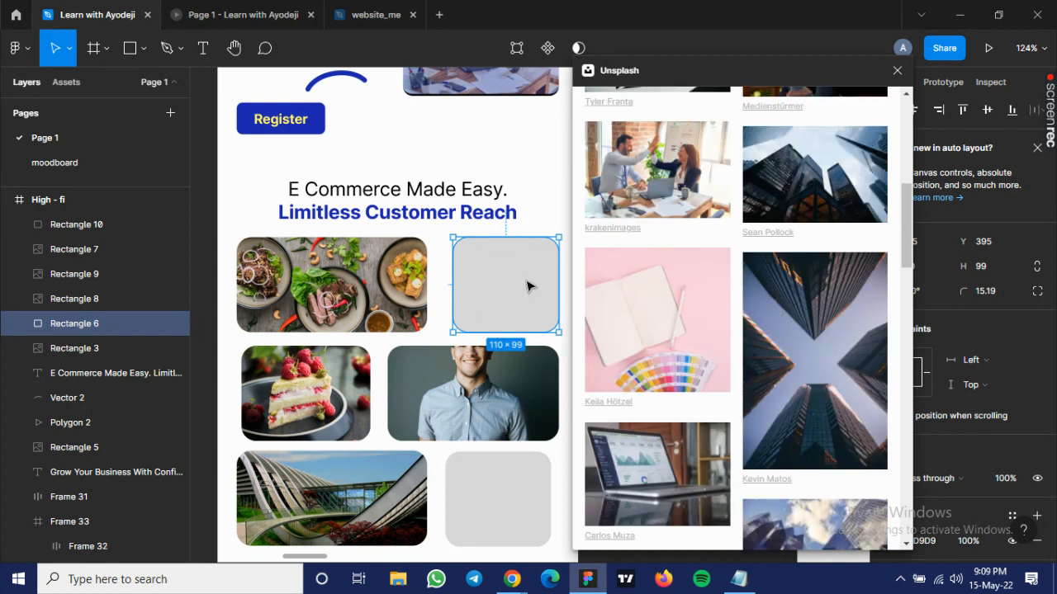
scroll(745, 285, up, 5)
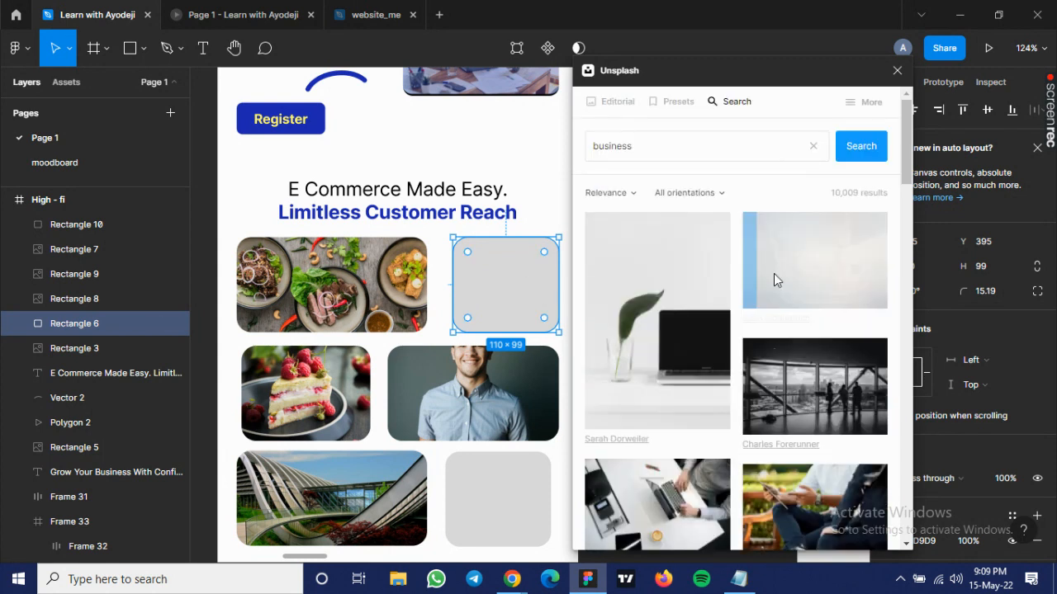
click(765, 272)
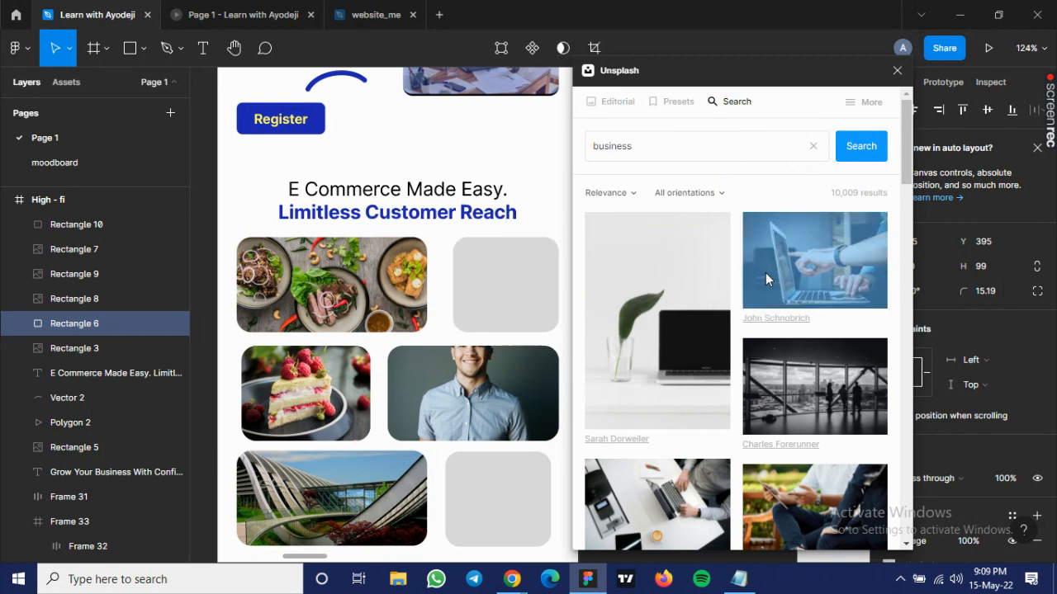
Fill the small third-row placeholder with the business photo of a notebook on pink, and close Unsplash.
scroll(475, 490, down, 1)
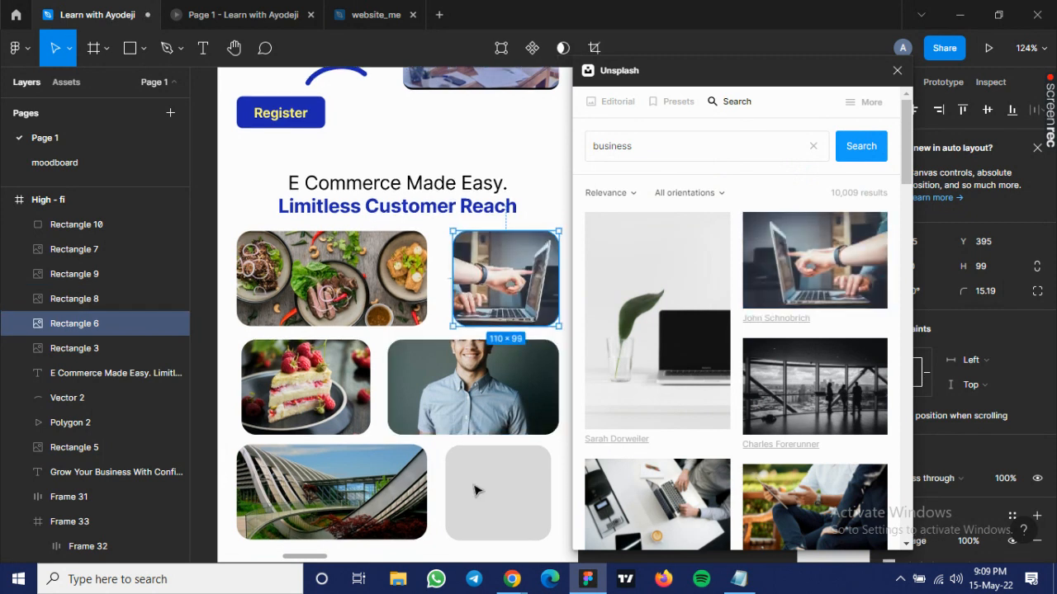
click(474, 490)
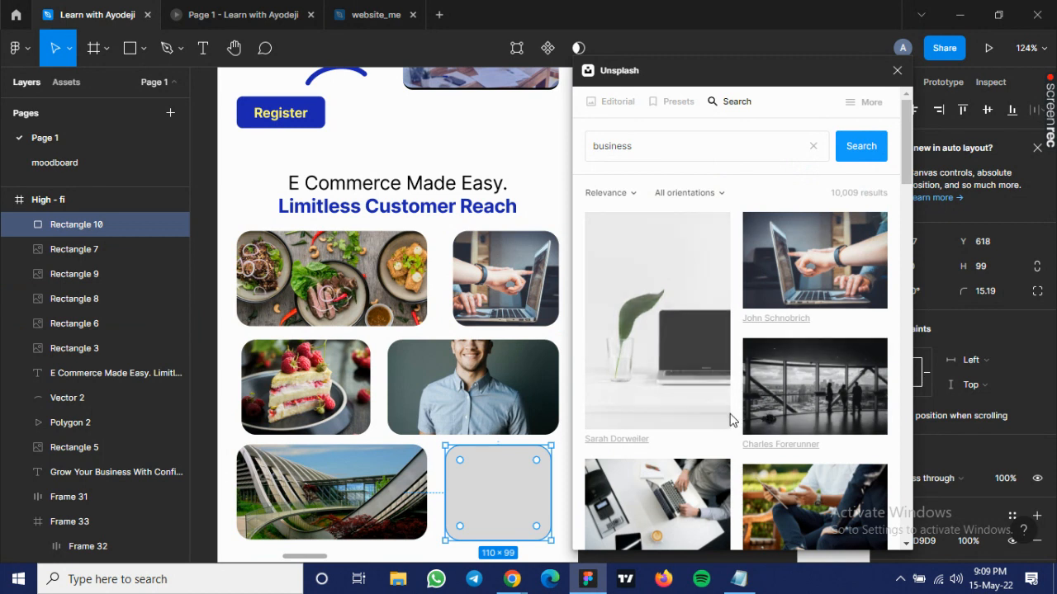
scroll(730, 421, down, 3)
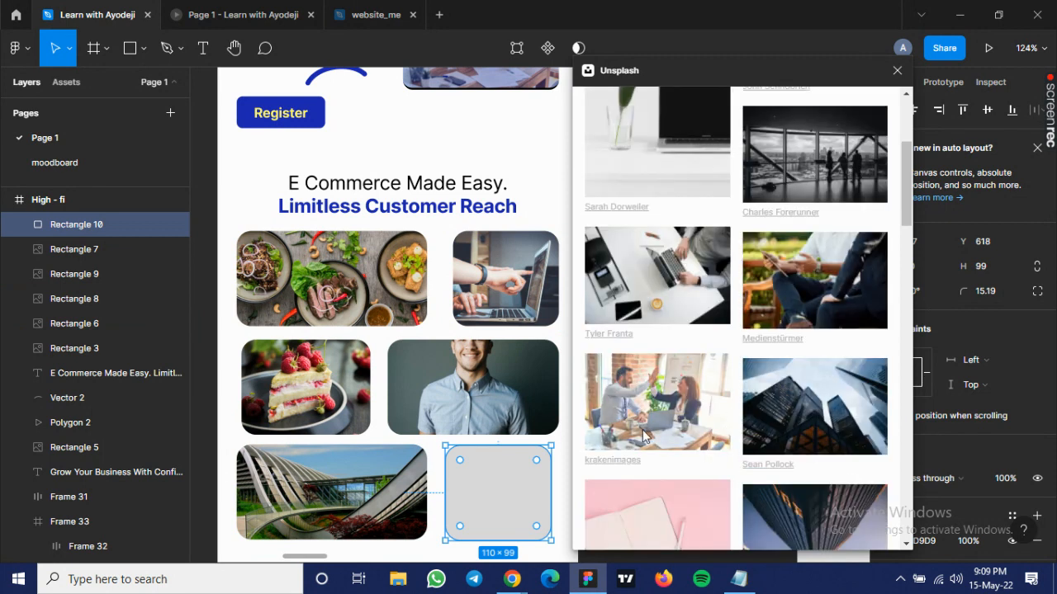
scroll(642, 435, down, 2)
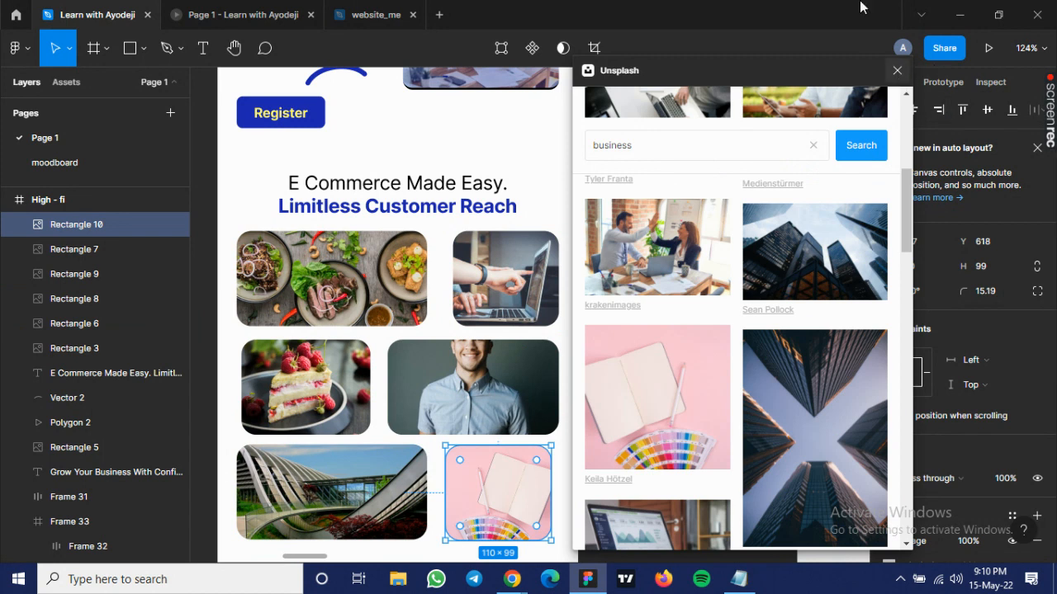
click(896, 70)
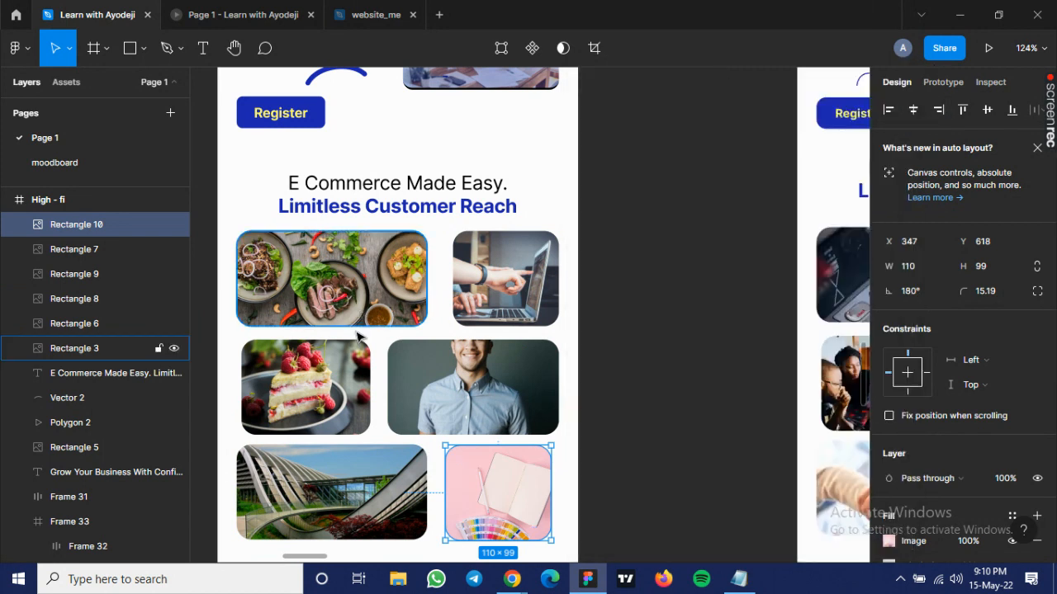
Compare the finished image grid with the low-fi wireframe's section below its grid, and select the High - fi frame.
scroll(348, 356, left, 6)
scroll(347, 356, down, 2)
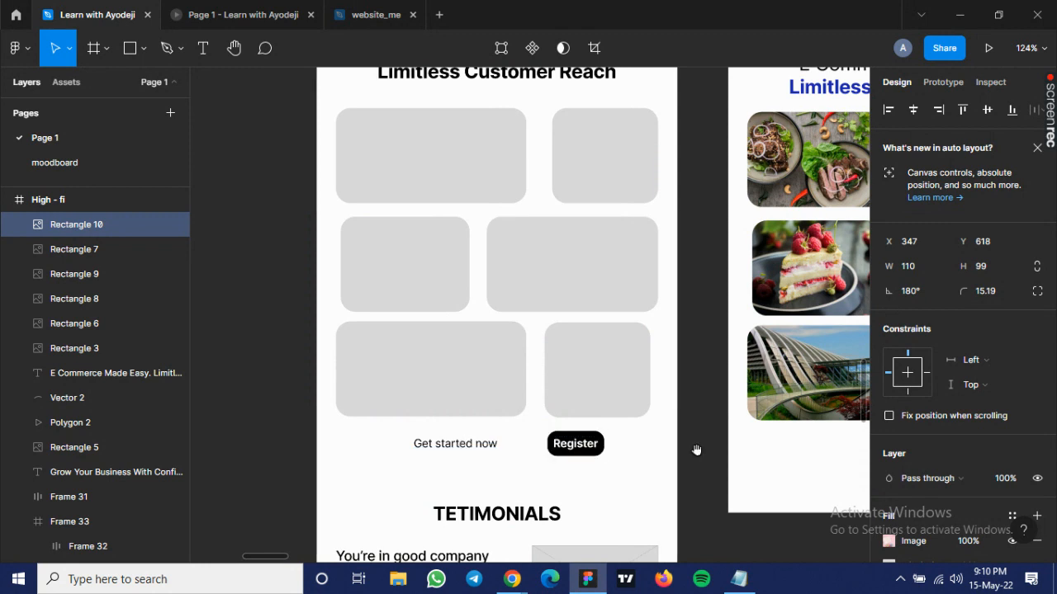
scroll(328, 457, right, 5)
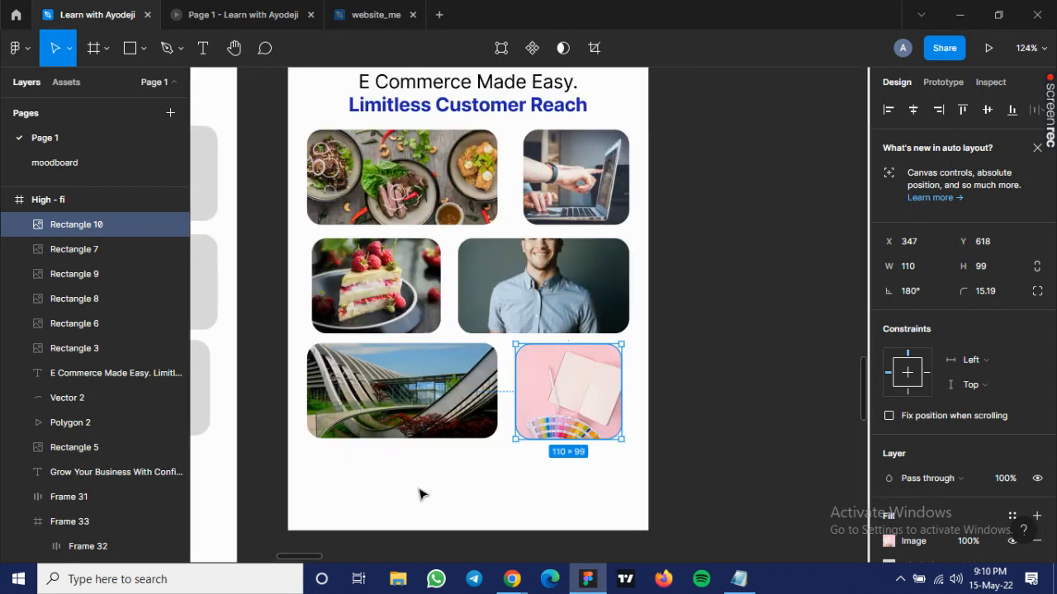
key(Escape)
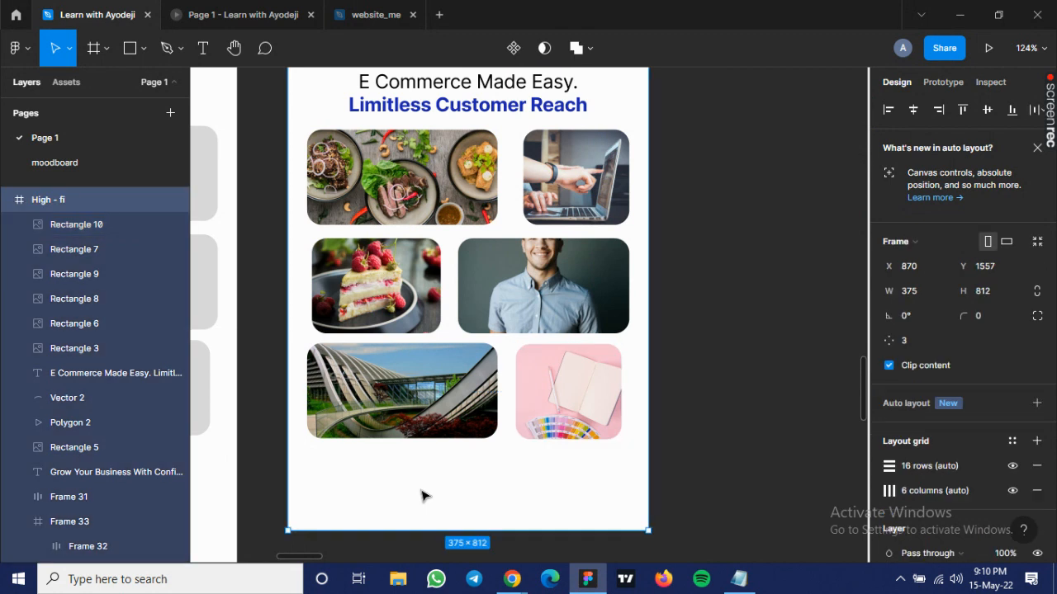
scroll(422, 497, down, 2)
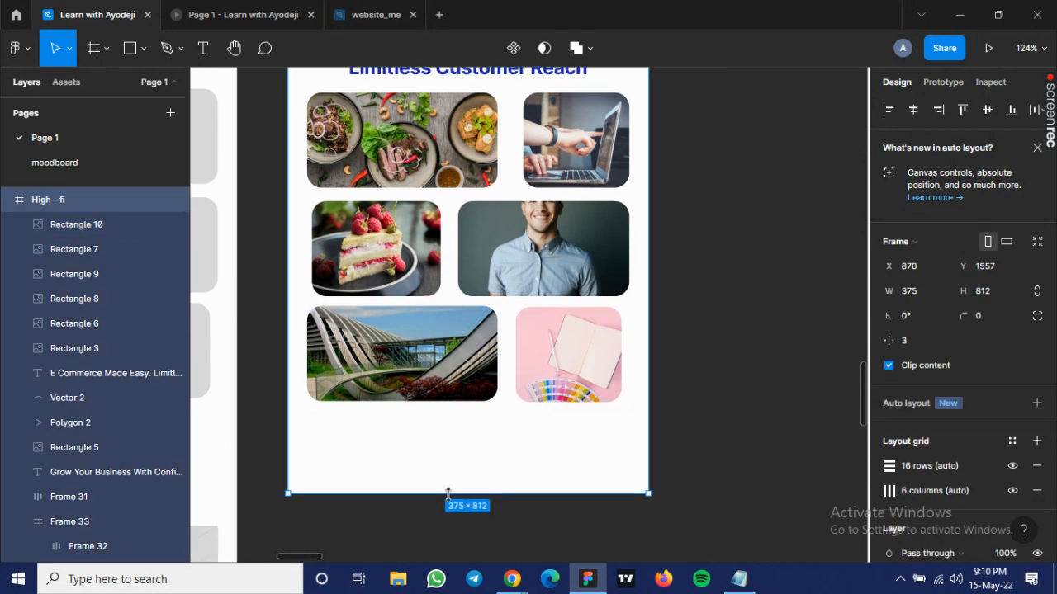
scroll(447, 493, down, 3)
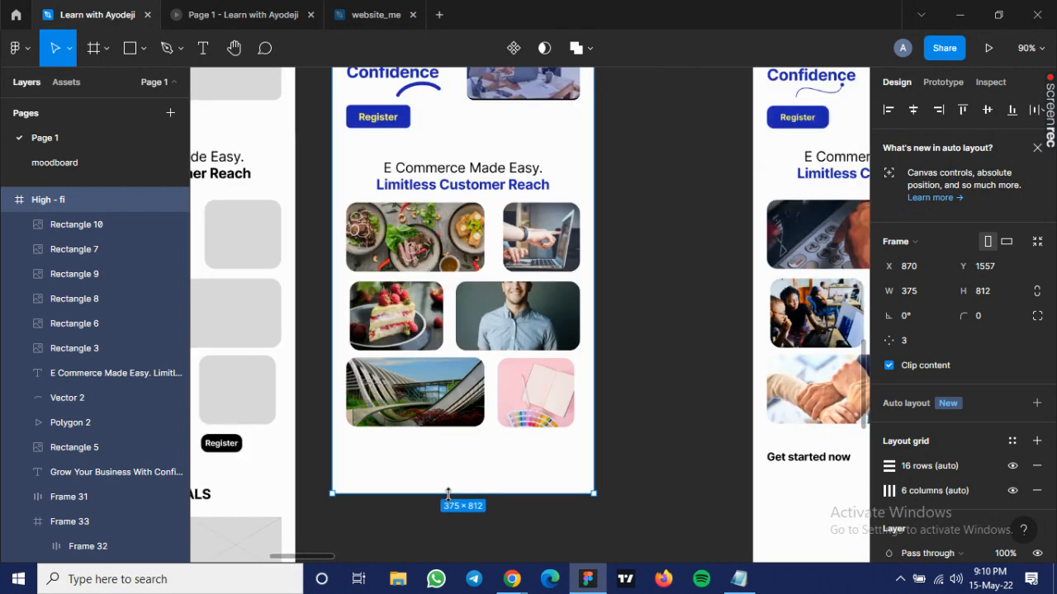
scroll(451, 499, up, 3)
scroll(451, 500, down, 1)
scroll(451, 500, up, 3)
scroll(451, 500, down, 1)
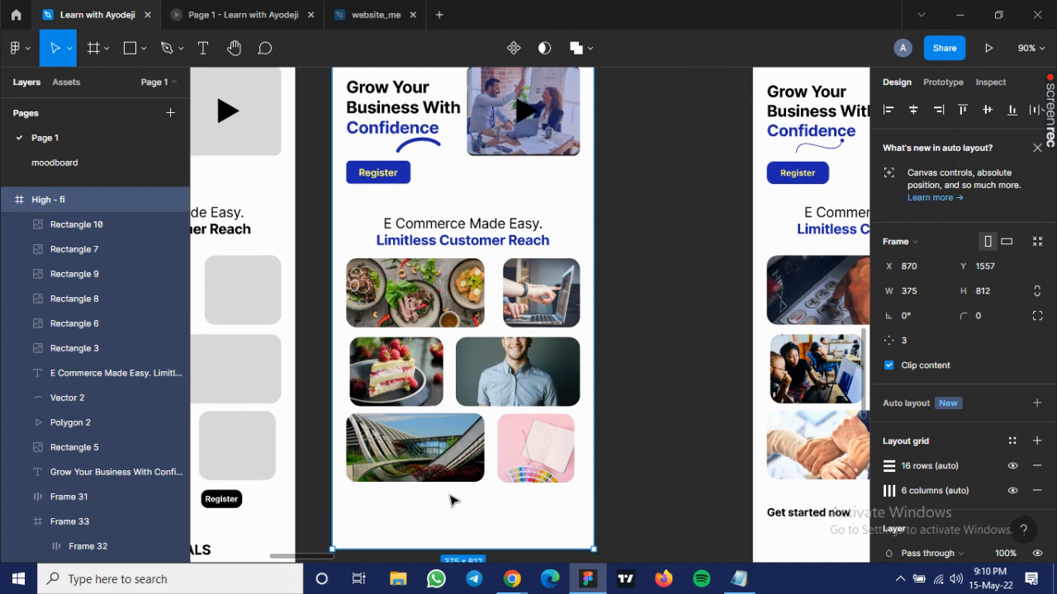
scroll(450, 500, down, 2)
scroll(451, 500, up, 2)
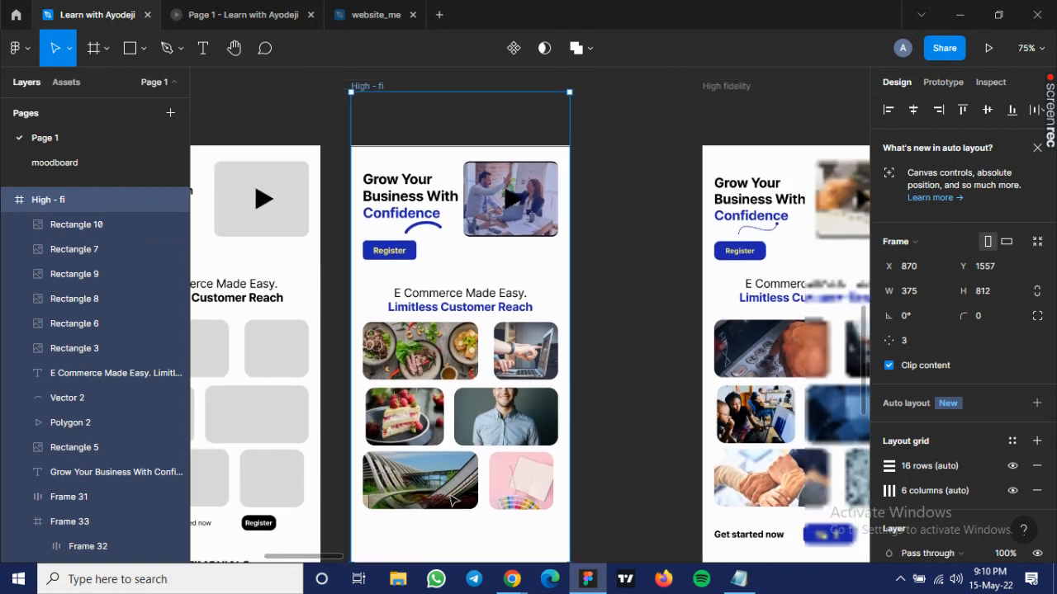
scroll(451, 539, down, 3)
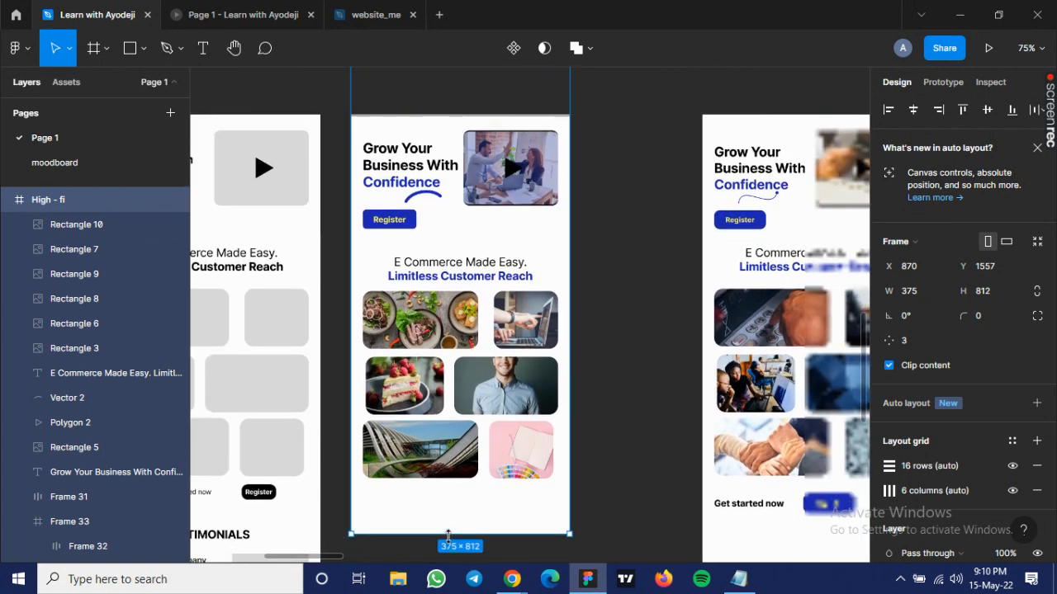
Try to lengthen the High - fi frame to a height of 846 and then 1018, and undo both resizes.
drag(447, 535, 447, 553)
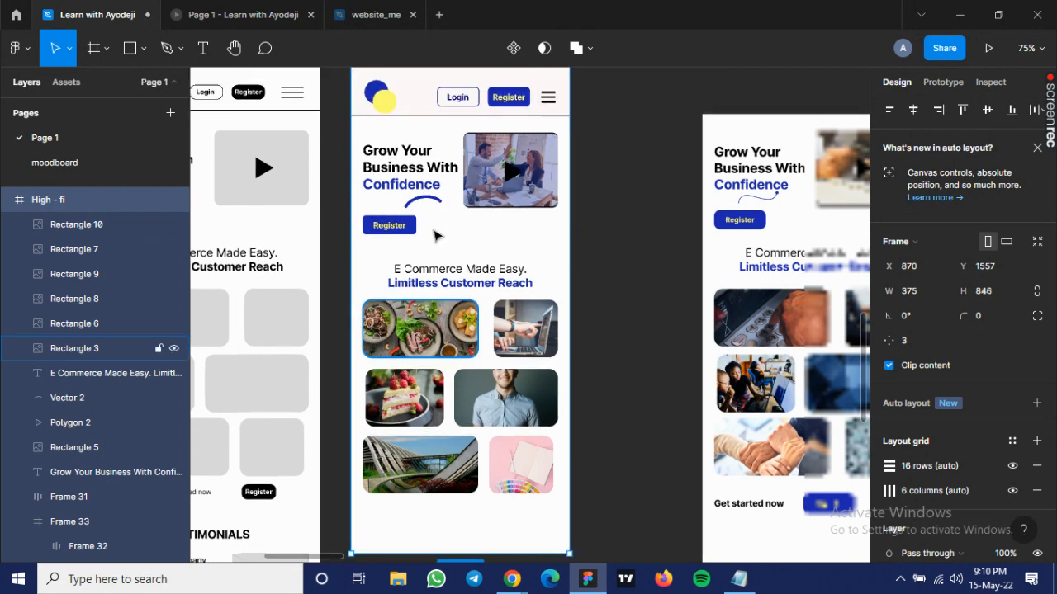
scroll(443, 328, down, 2)
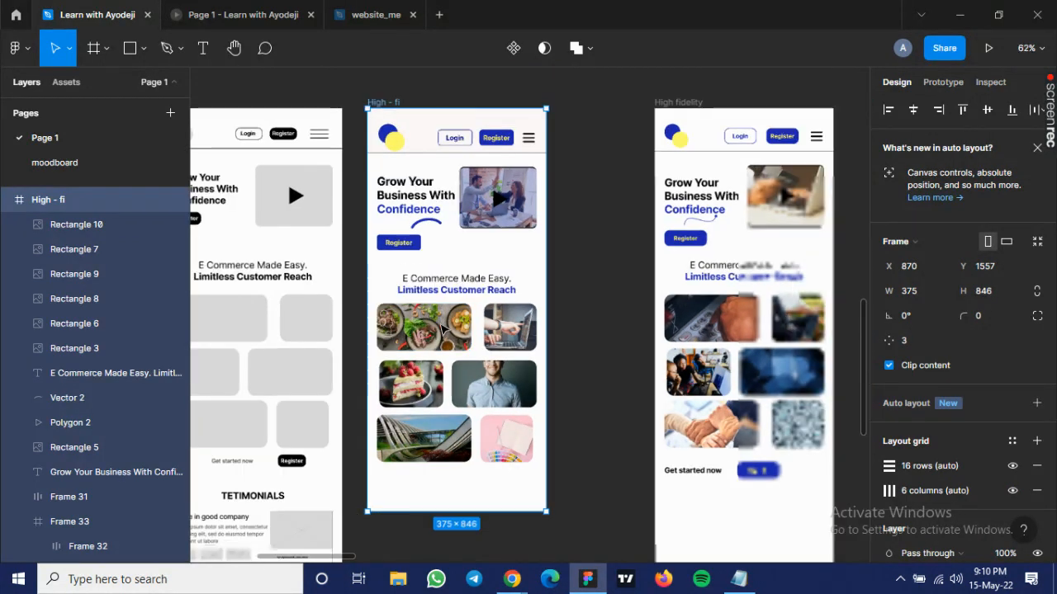
scroll(443, 328, down, 1)
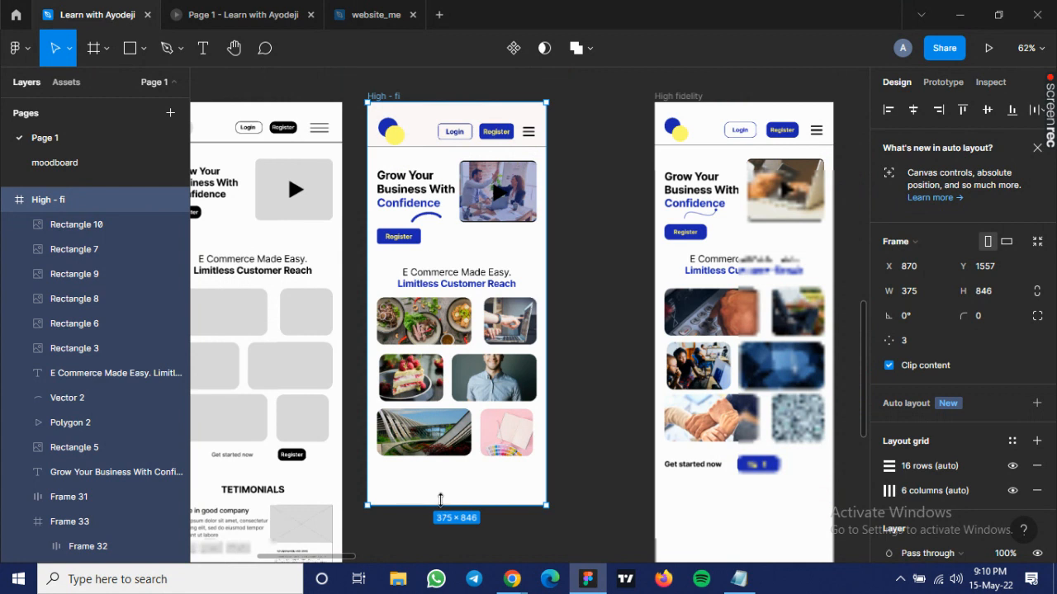
drag(442, 505, 452, 533)
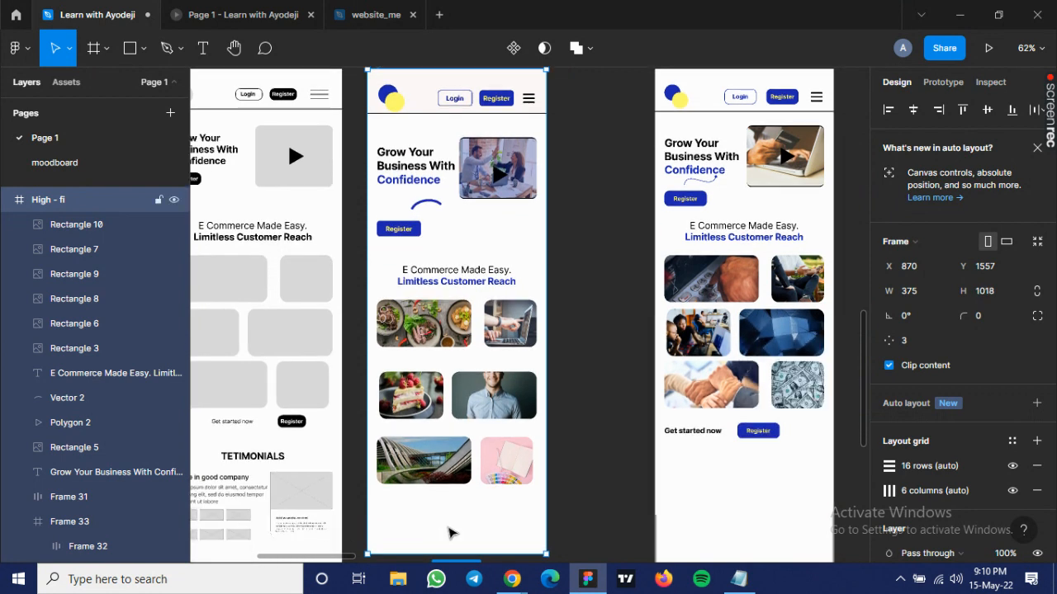
key(ctrl+z)
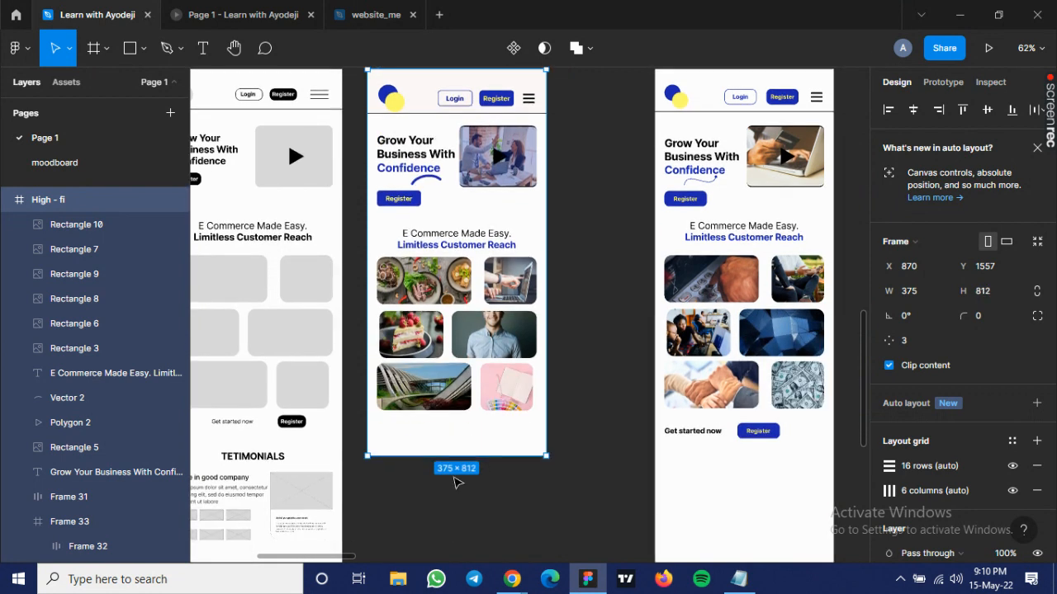
Extend the High - fi frame downward to a height of 1273, keeping its contents in place.
drag(452, 454, 448, 495)
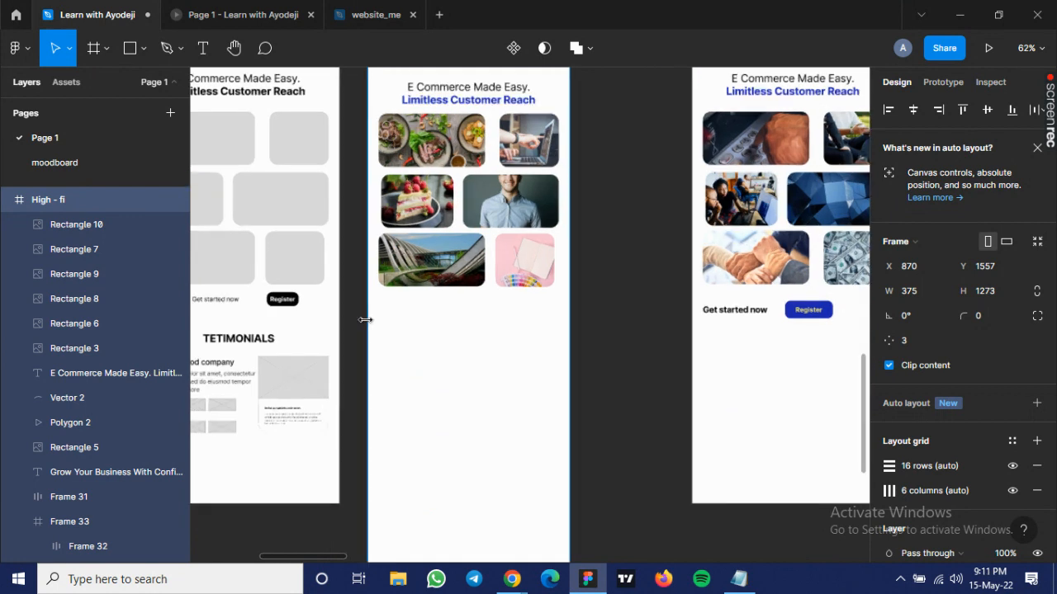
Copy the "Get started now" text from the low-fi wireframe into the High - fi frame below the image grid.
scroll(366, 320, up, 3)
drag(368, 304, 492, 306)
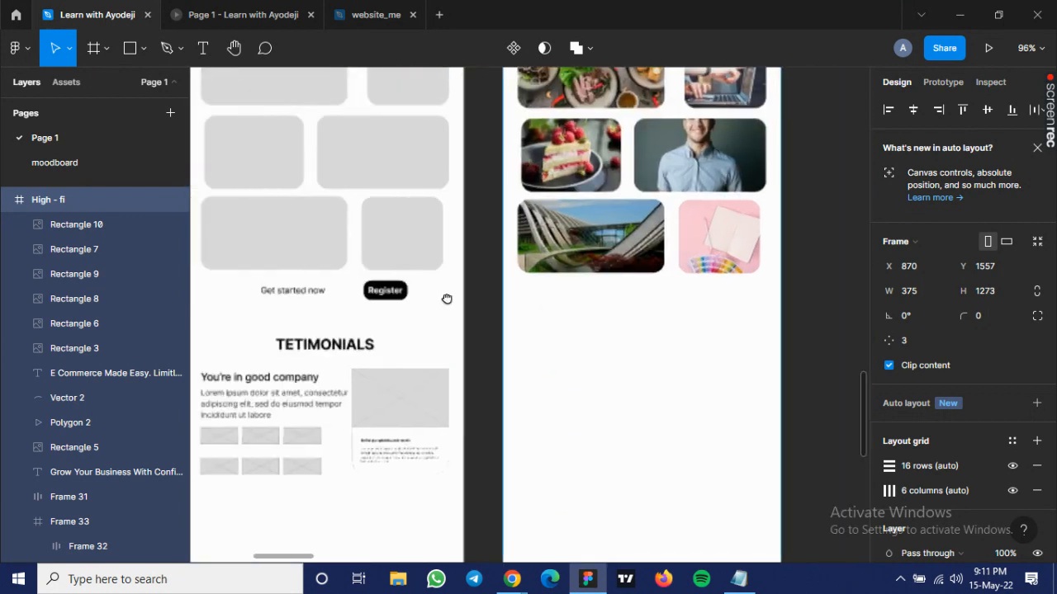
click(291, 292)
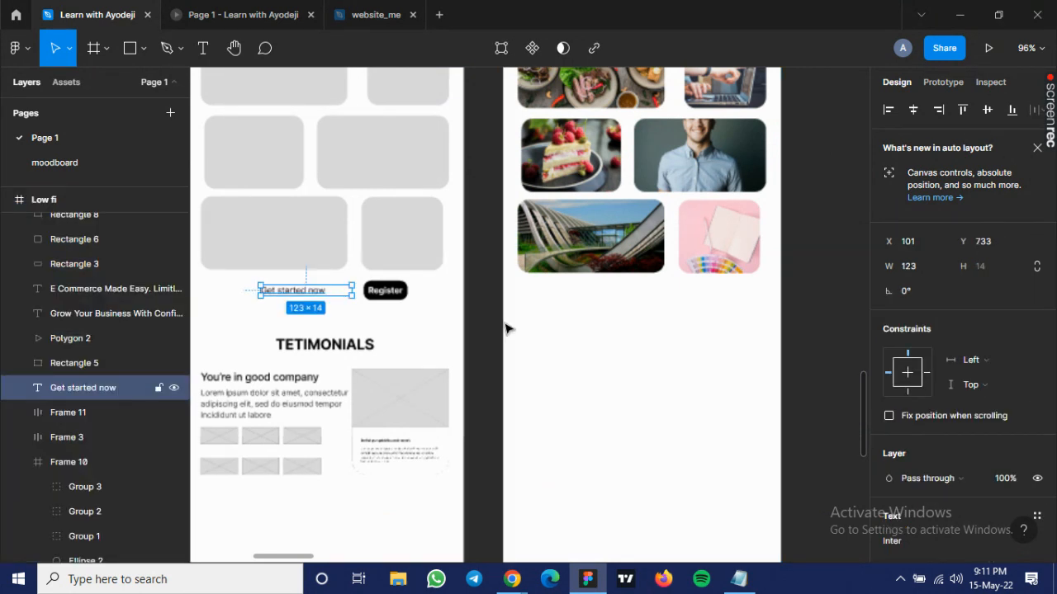
click(578, 342)
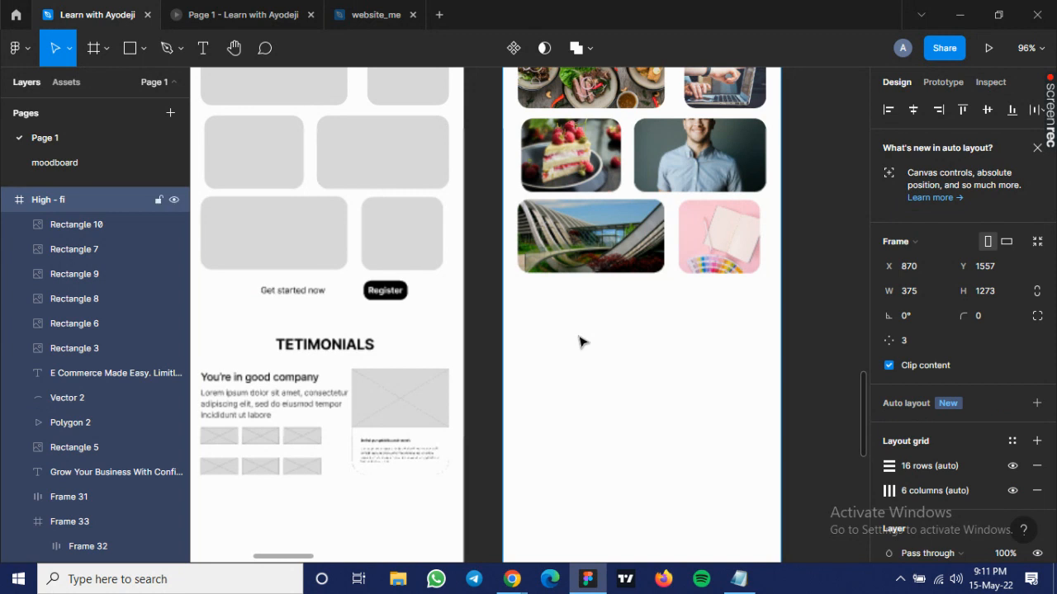
key(ctrl+v)
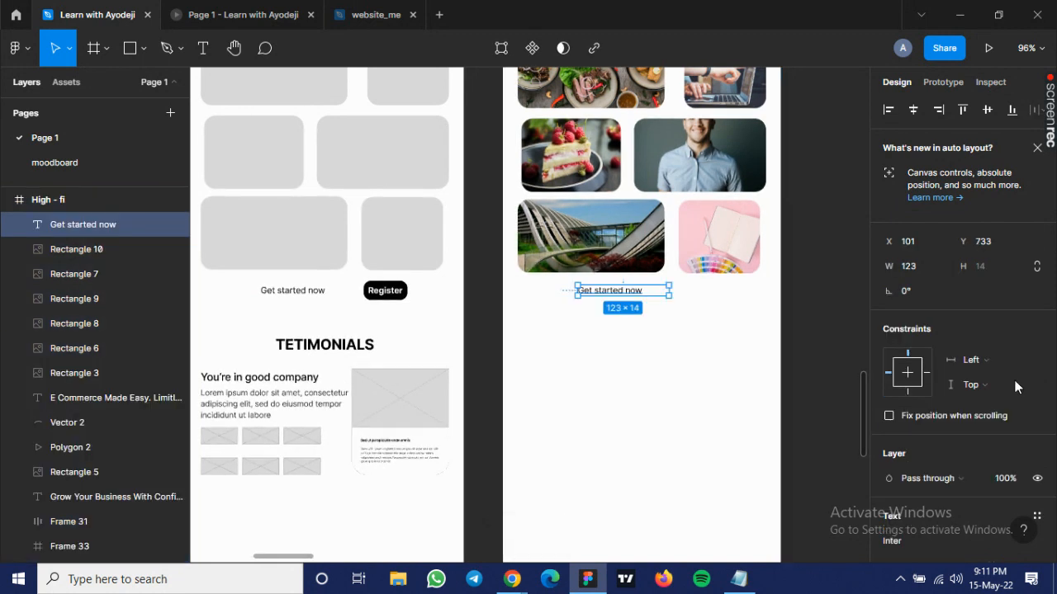
Apply the H6 text style to the copied "Get started now" text.
scroll(1016, 385, down, 1)
scroll(1024, 315, down, 3)
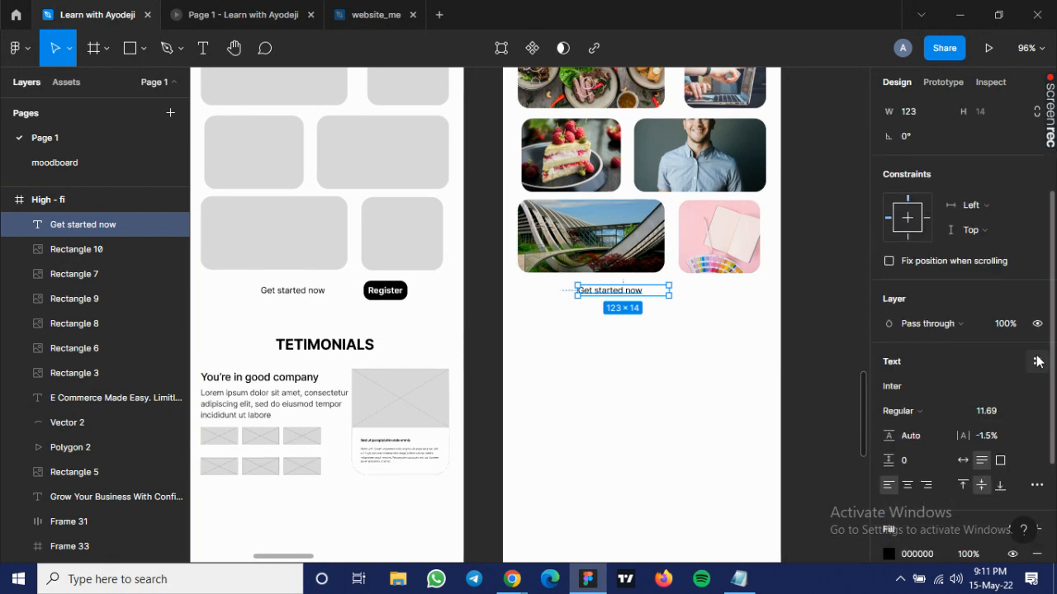
click(1038, 361)
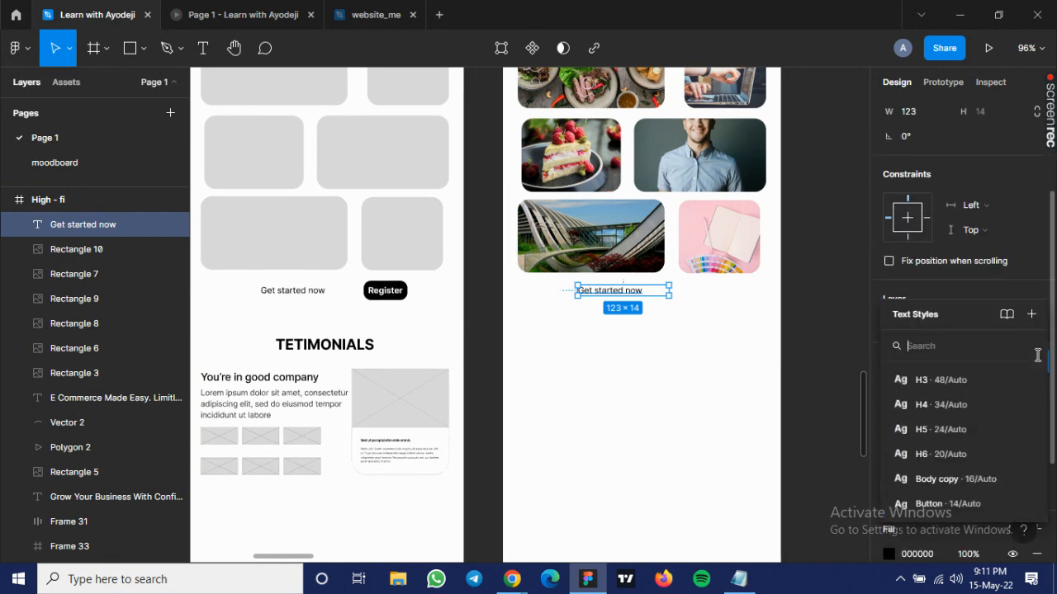
click(932, 456)
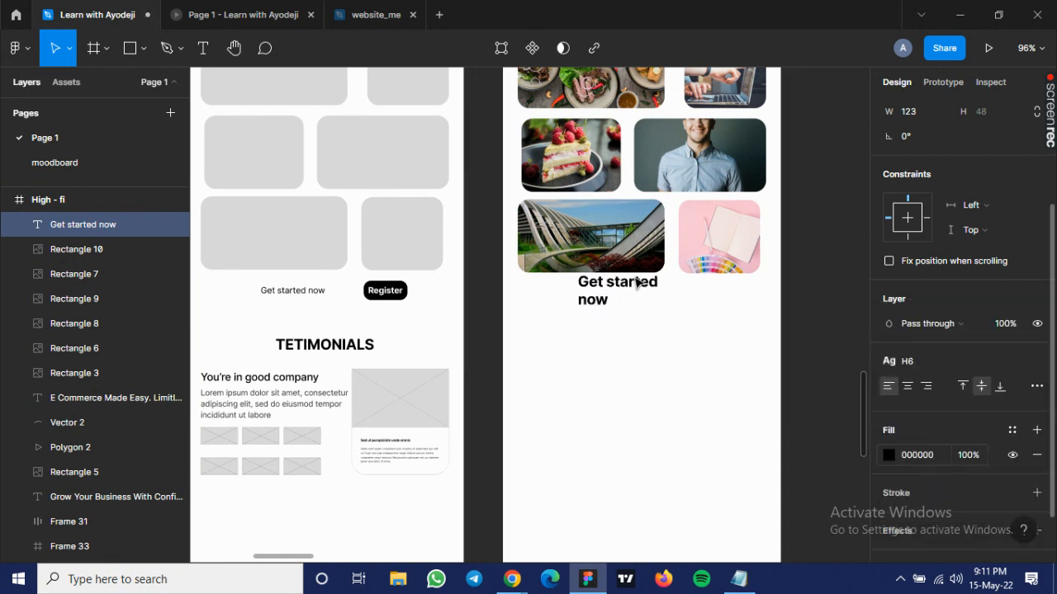
Fit the "Get started now" text on one line, 163 wide, at the image grid's left edge and place a copy of the blue Register button beside it.
drag(685, 291, 596, 302)
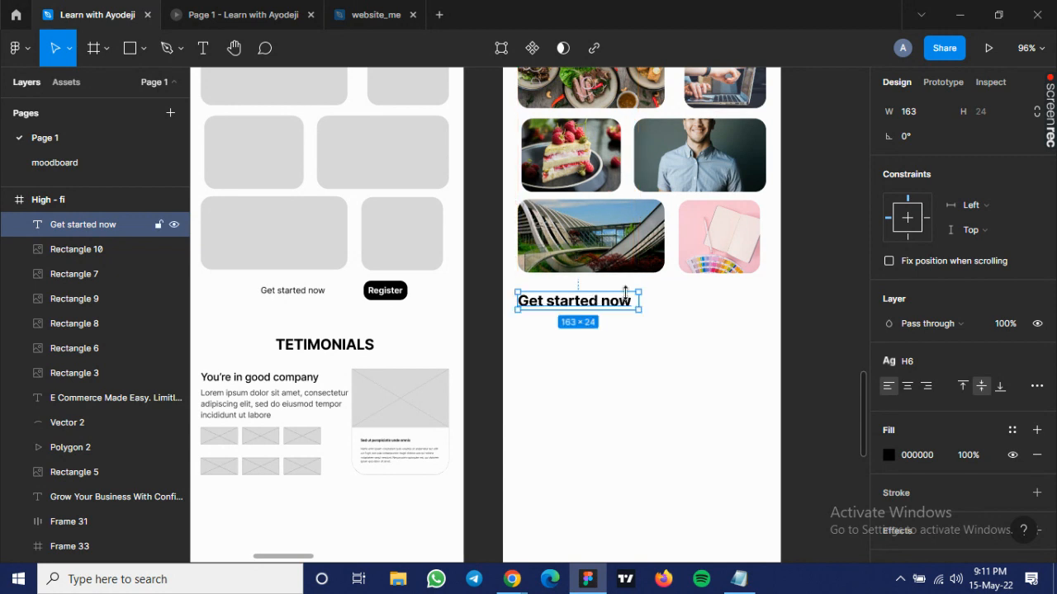
scroll(626, 292, up, 5)
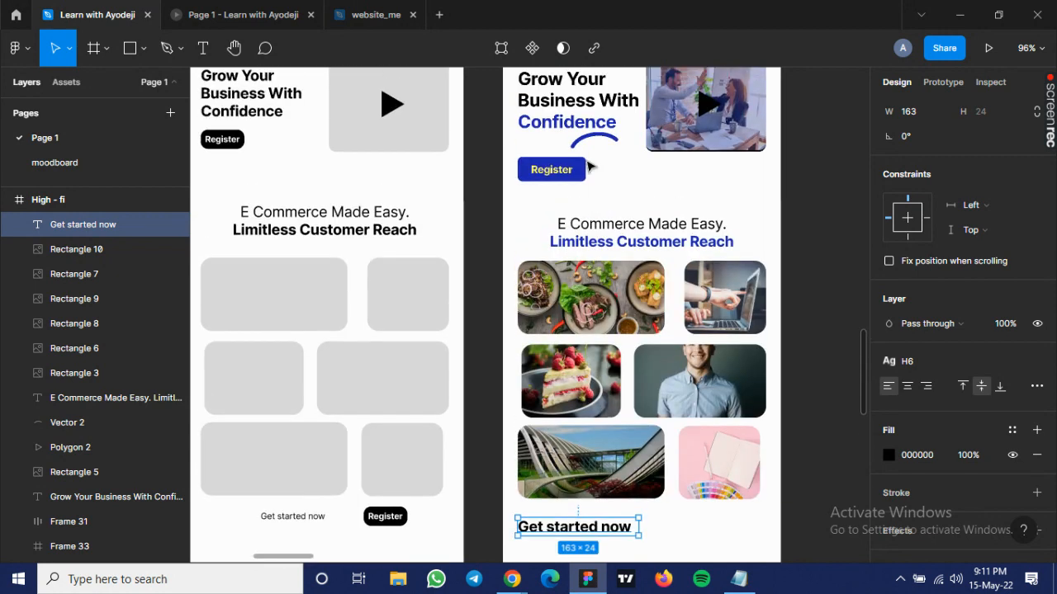
click(576, 177)
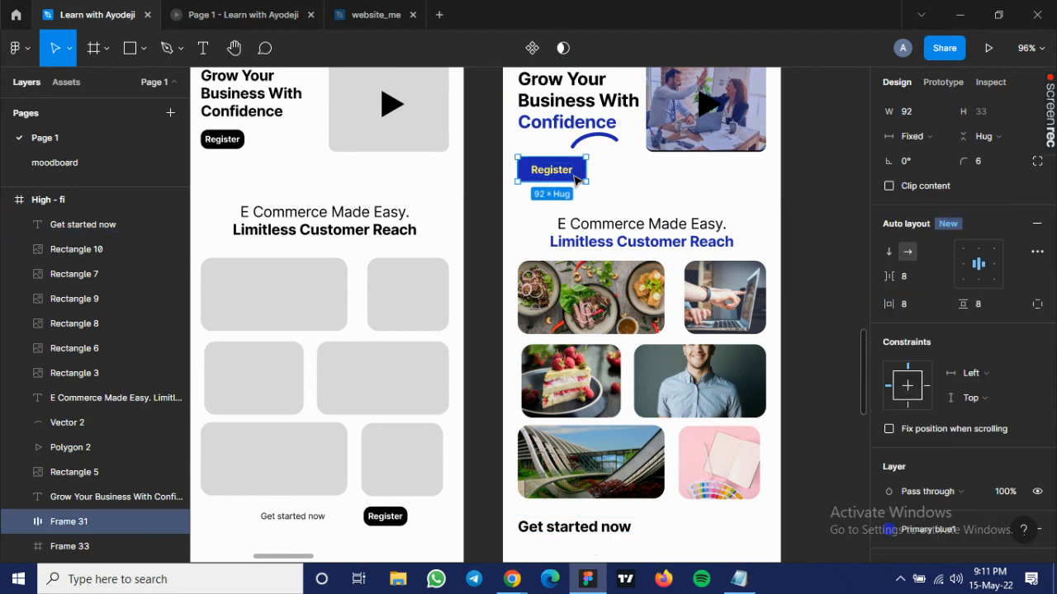
drag(578, 179, 682, 528)
drag(695, 532, 701, 537)
scroll(701, 537, up, 5)
scroll(679, 513, down, 3)
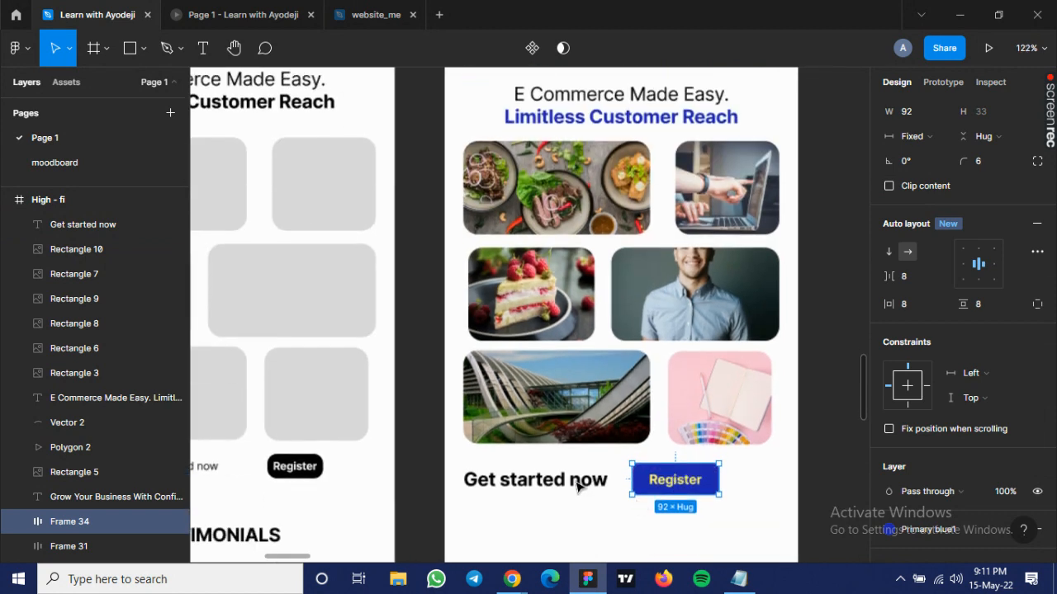
Set the horizontal spacing between the "Get started now" text and its Register button to 20.
shift+click(577, 487)
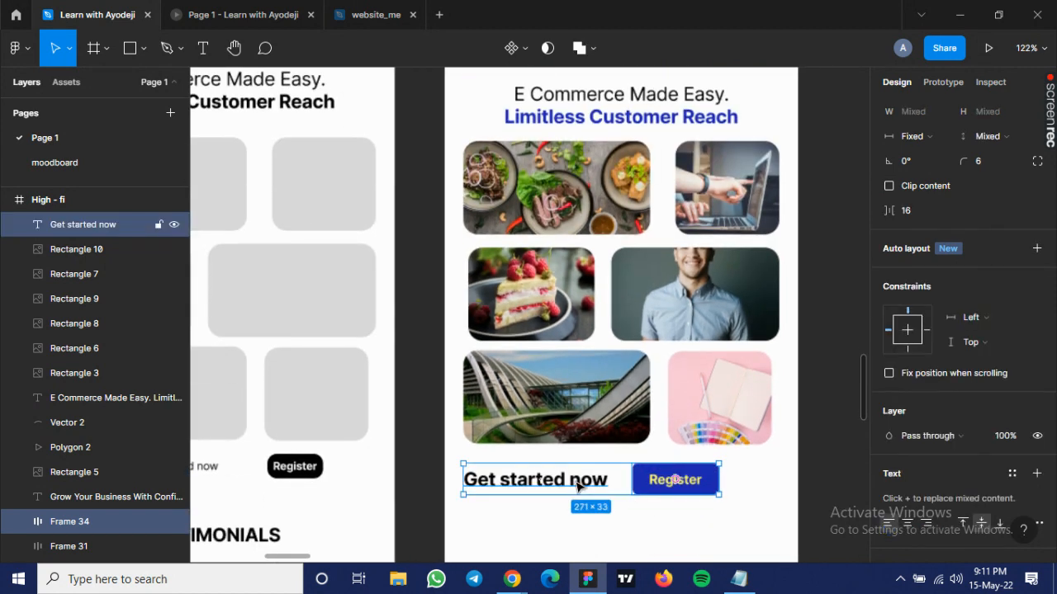
click(916, 215)
text(20)
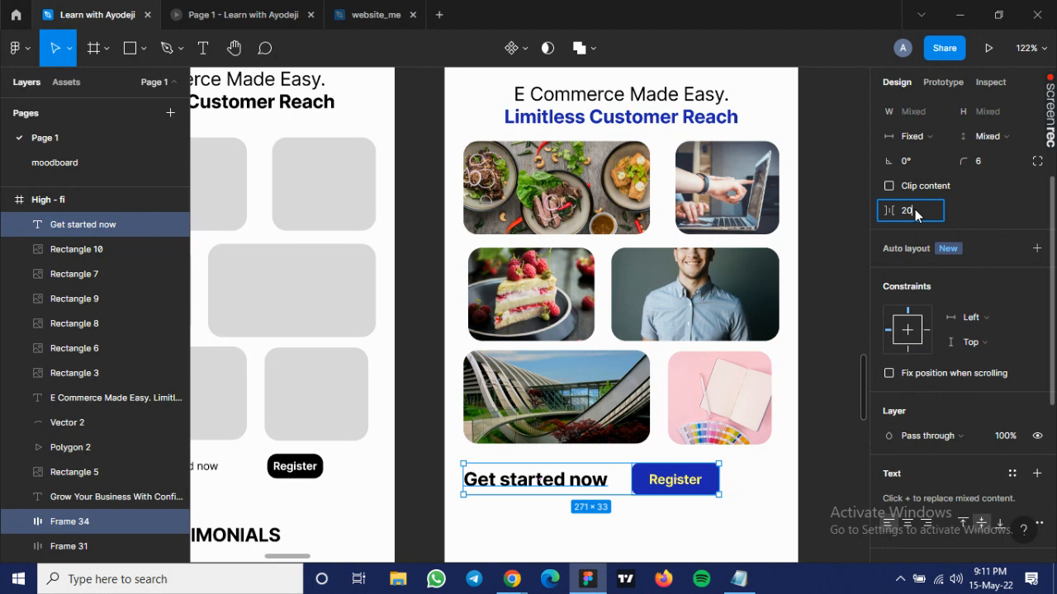
key(Return)
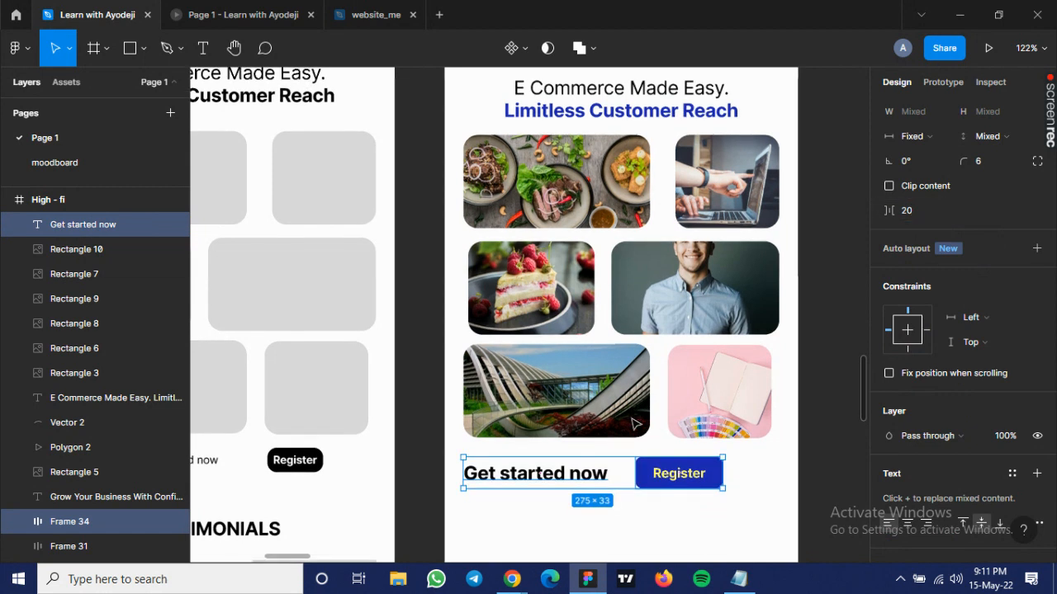
Copy the "TETIMONIALS" heading from the low-fi wireframe into the High - fi frame below the "Get started now" row.
scroll(631, 417, down, 1)
scroll(631, 417, down, 3)
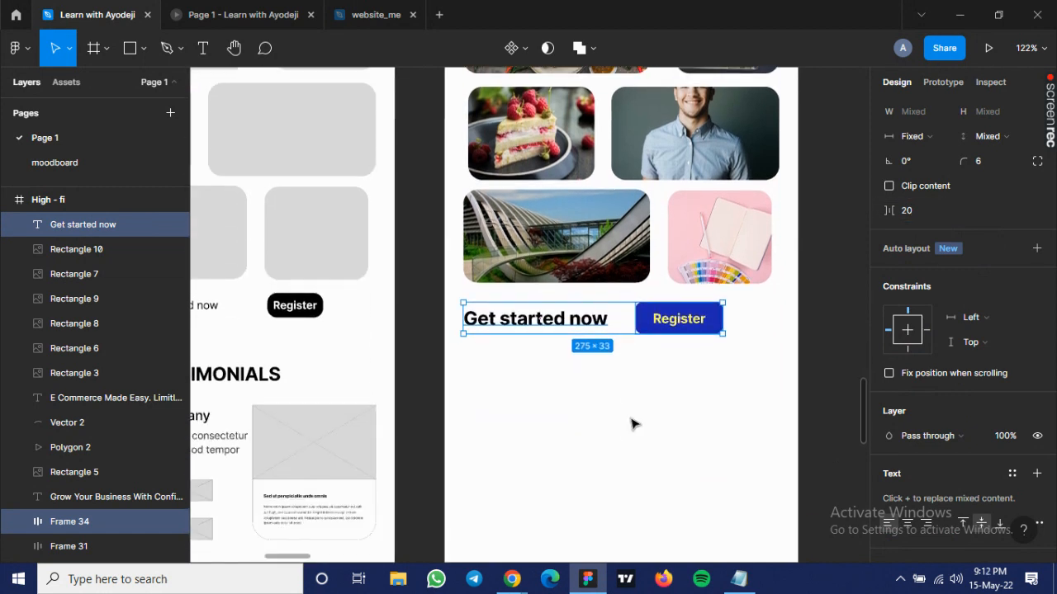
key(space)
drag(580, 420, 758, 398)
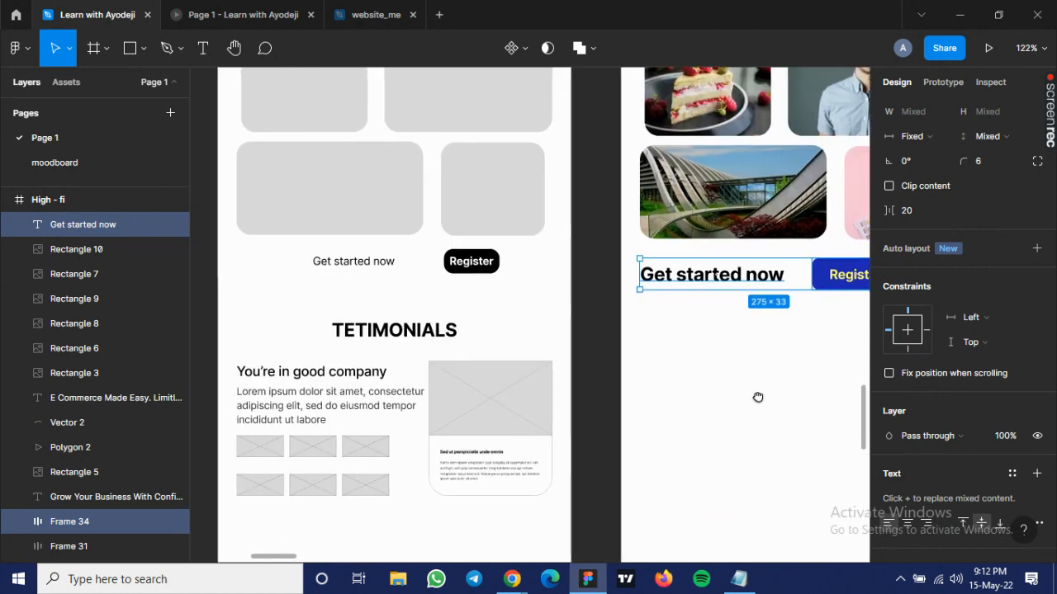
click(370, 337)
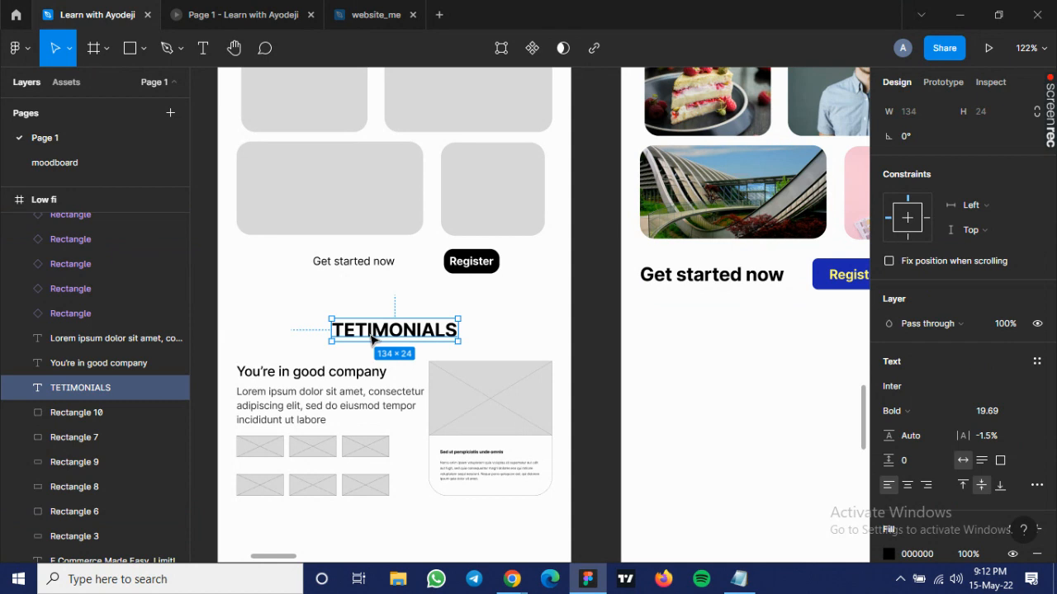
scroll(483, 358, right, 4)
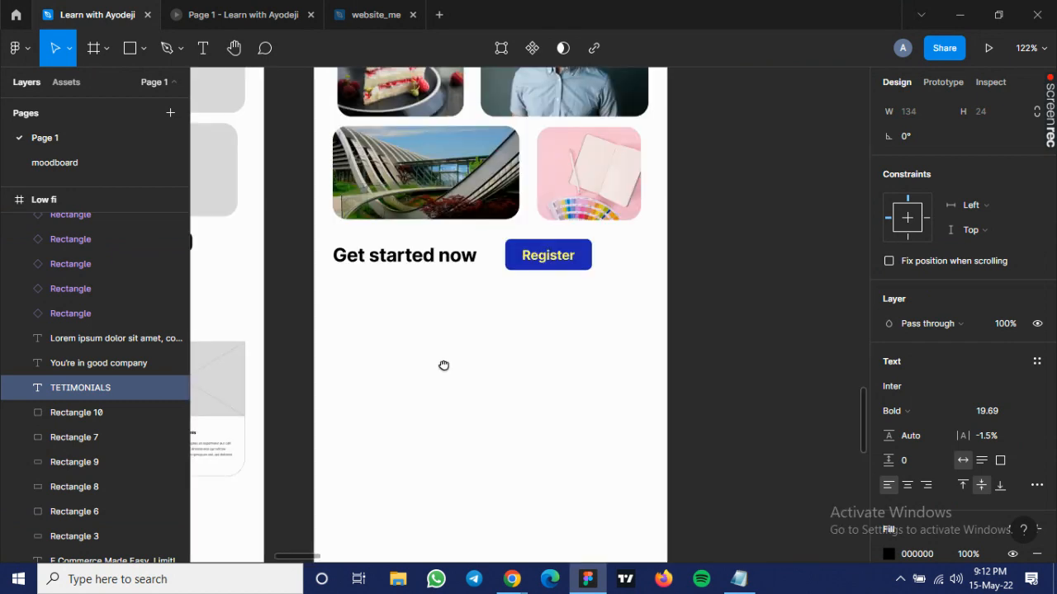
click(448, 371)
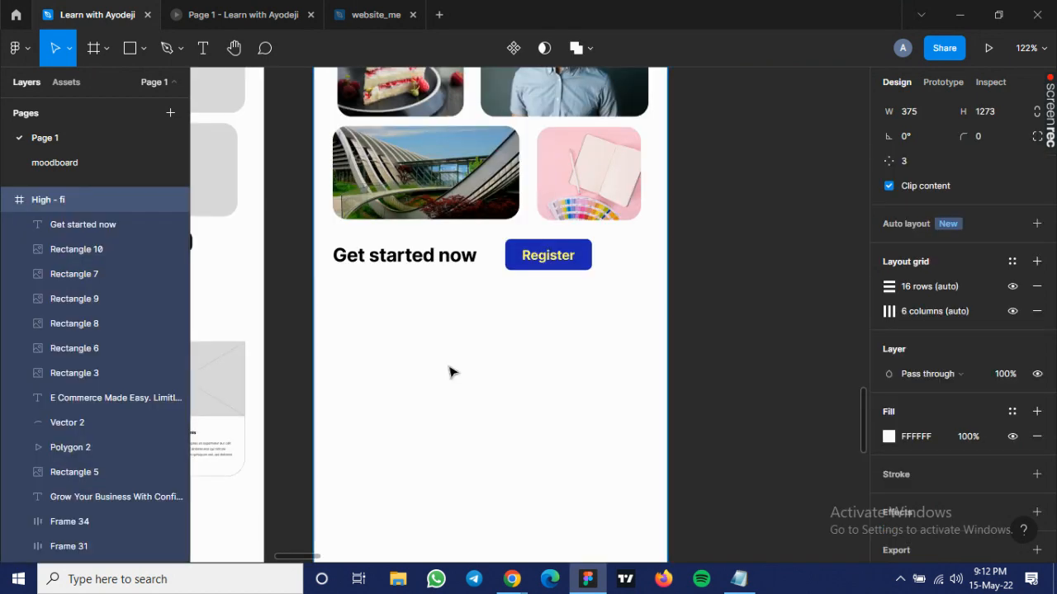
key(ctrl+v)
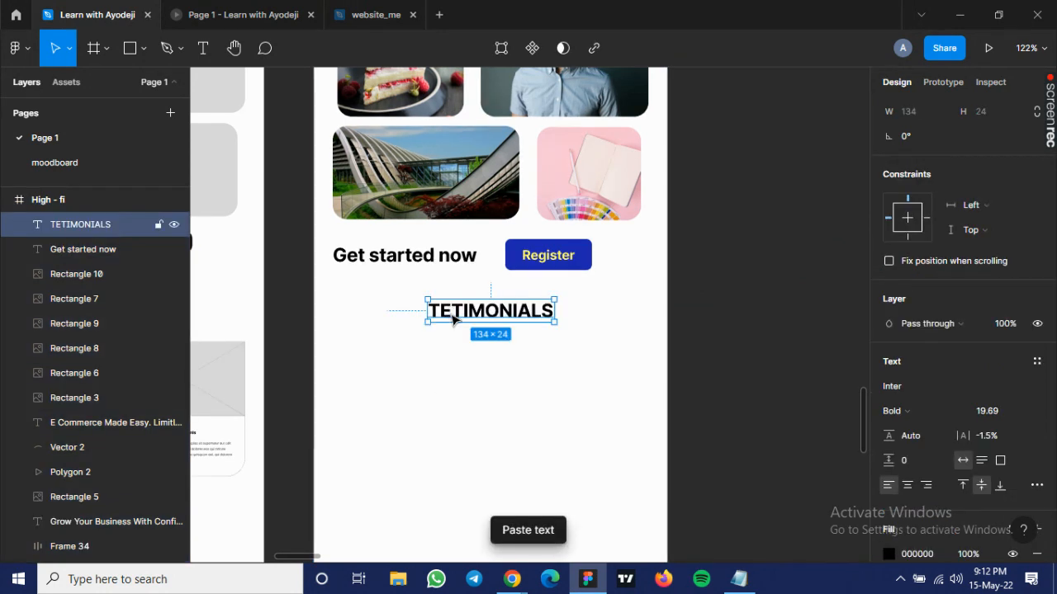
Correct the copied heading's spelling to "TESTIMONIALS" and center it horizontally in the High - fi frame.
double_click(450, 313)
click(451, 314)
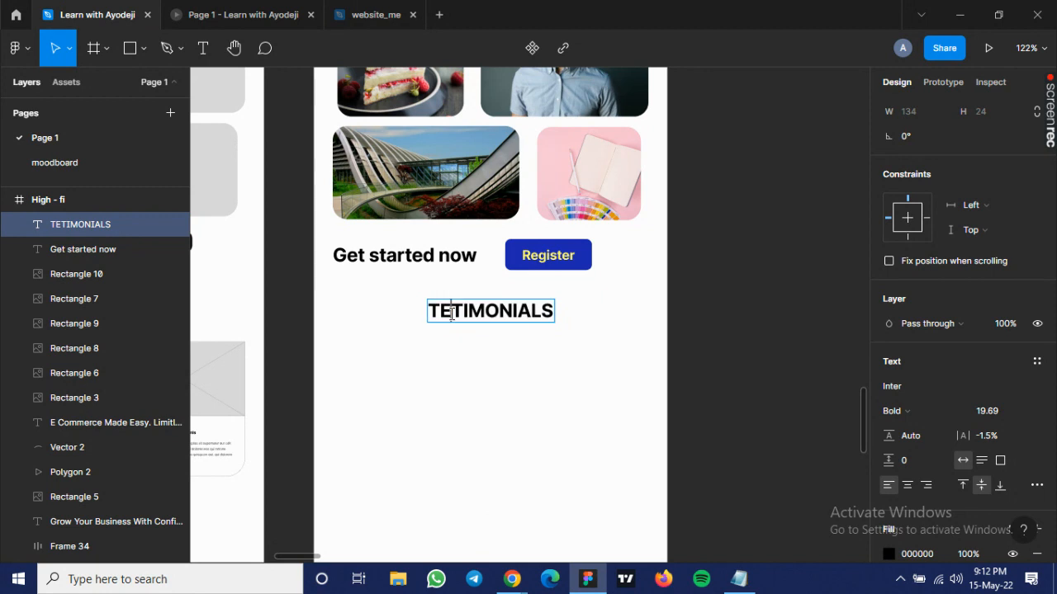
text(s)
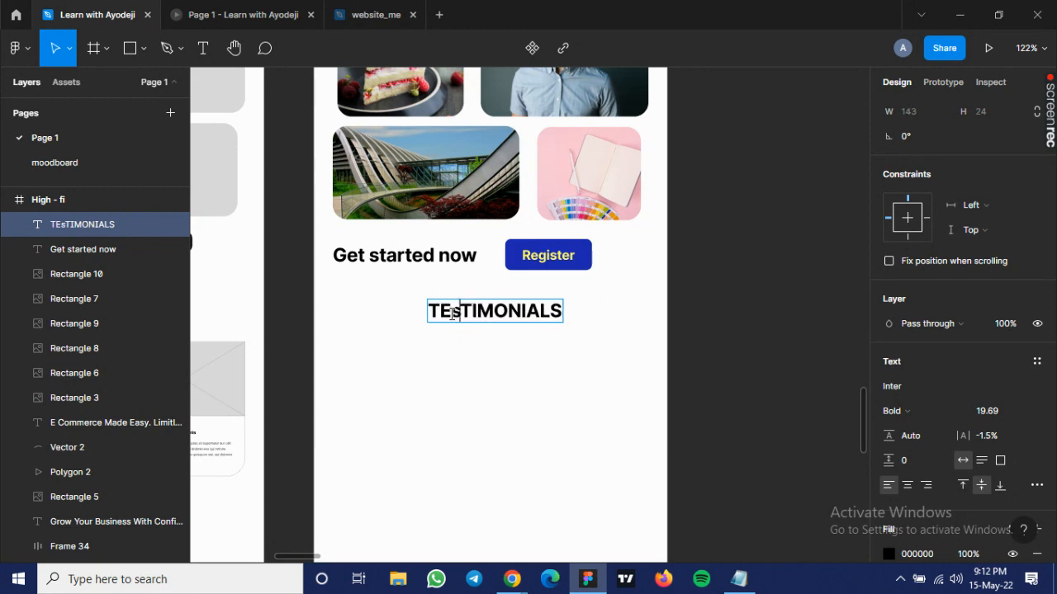
key(BackSpace)
text(S)
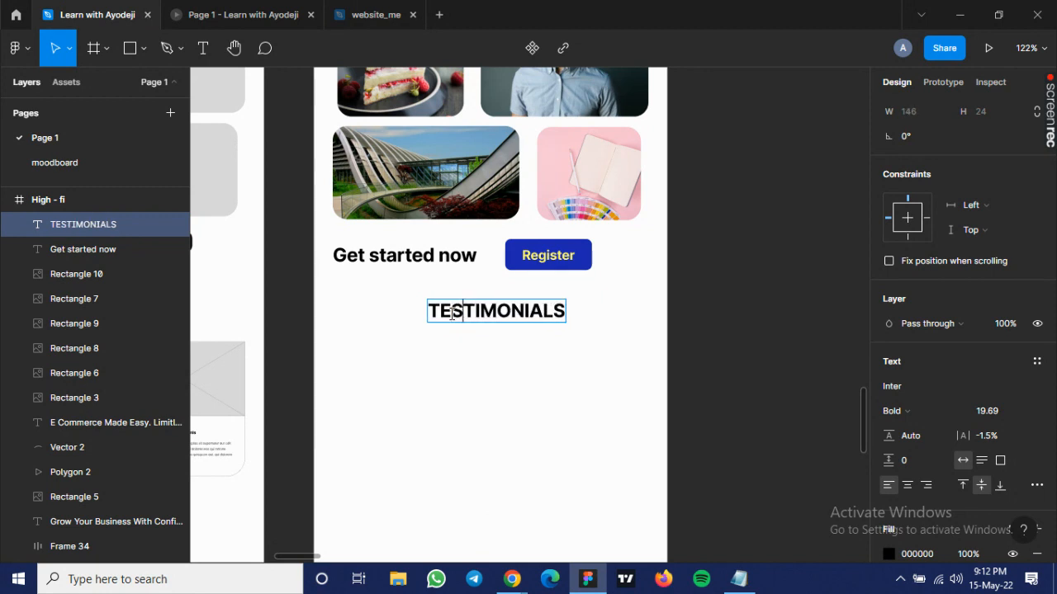
key(Escape)
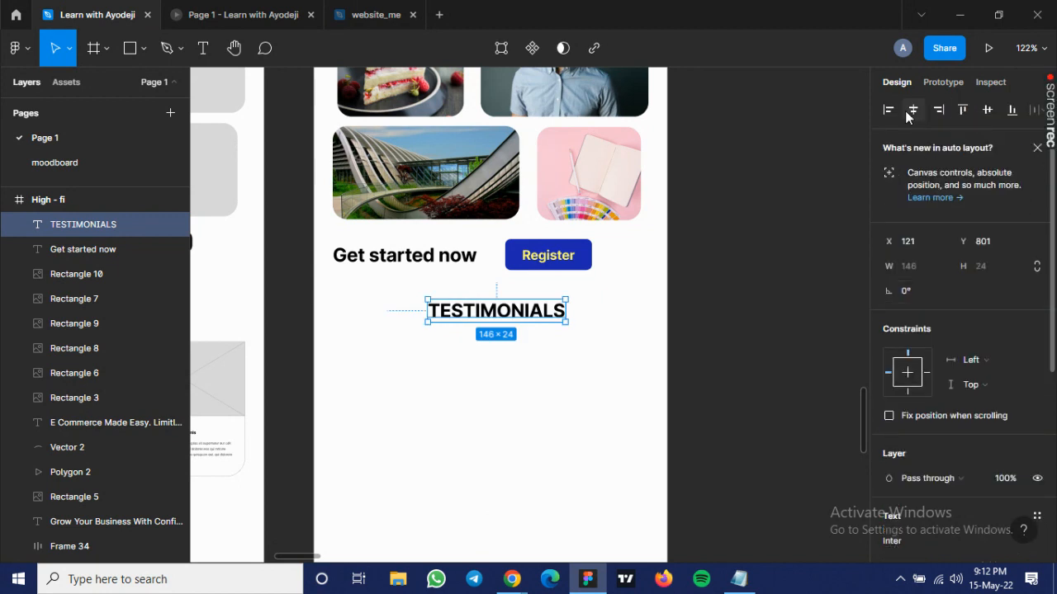
click(905, 116)
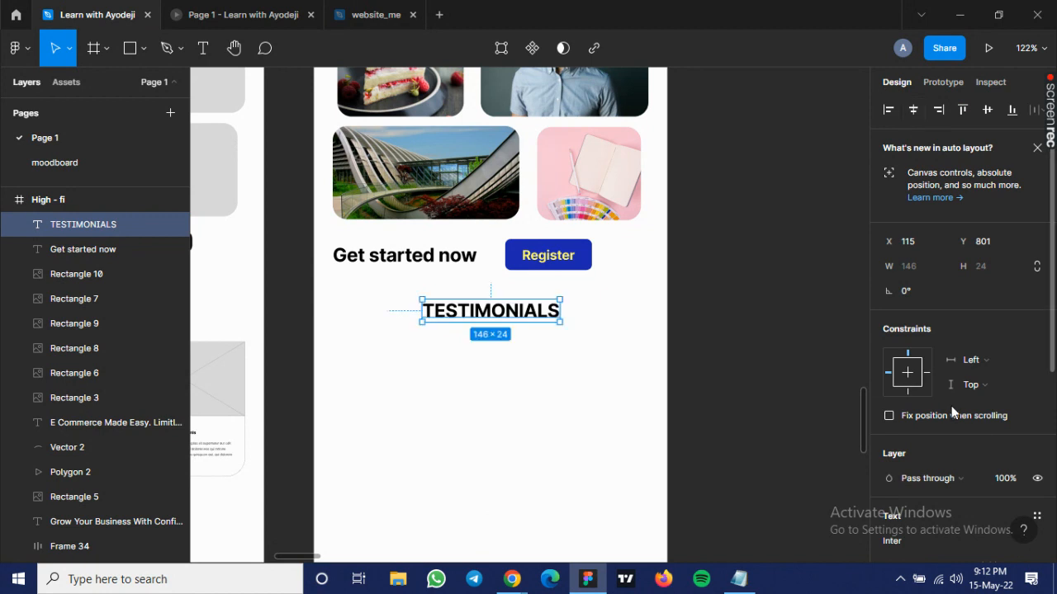
Try the Secondary gold dark and Primary blue grey color styles on the TESTIMONIALS heading.
scroll(949, 406, down, 1)
scroll(948, 412, down, 1)
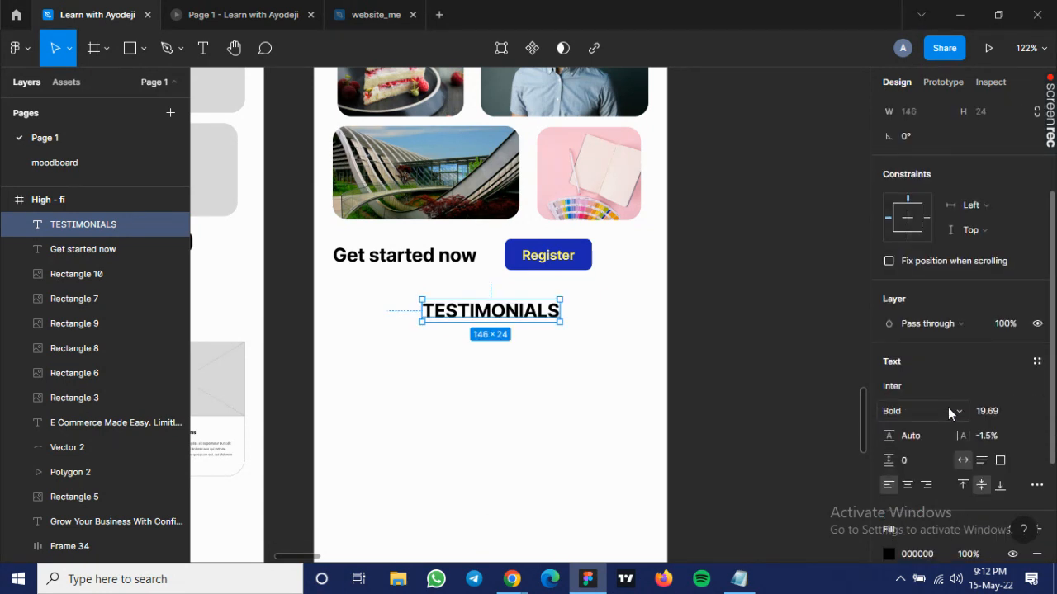
scroll(947, 409, down, 2)
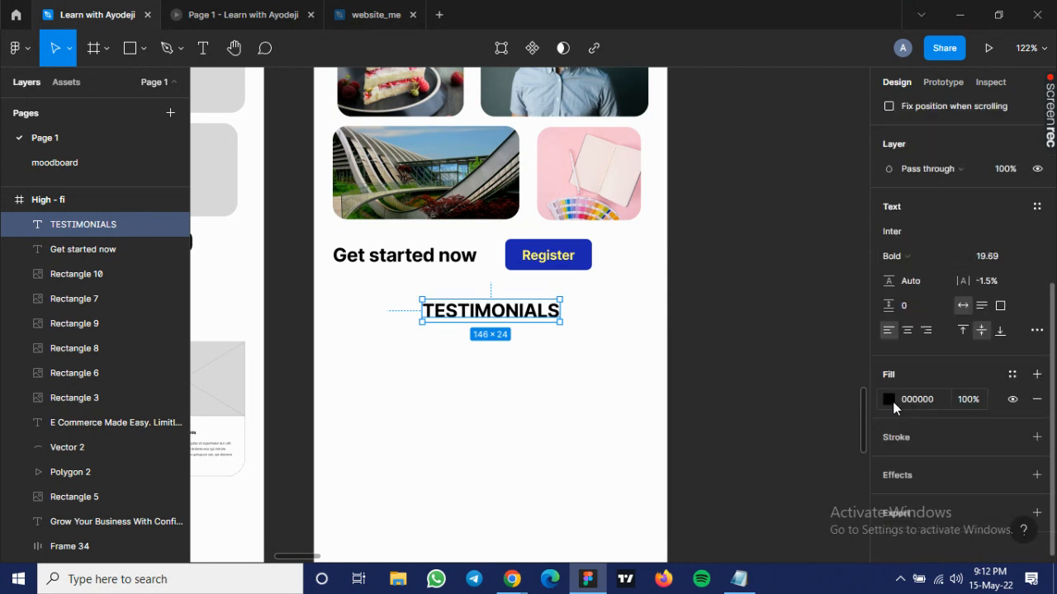
click(1014, 376)
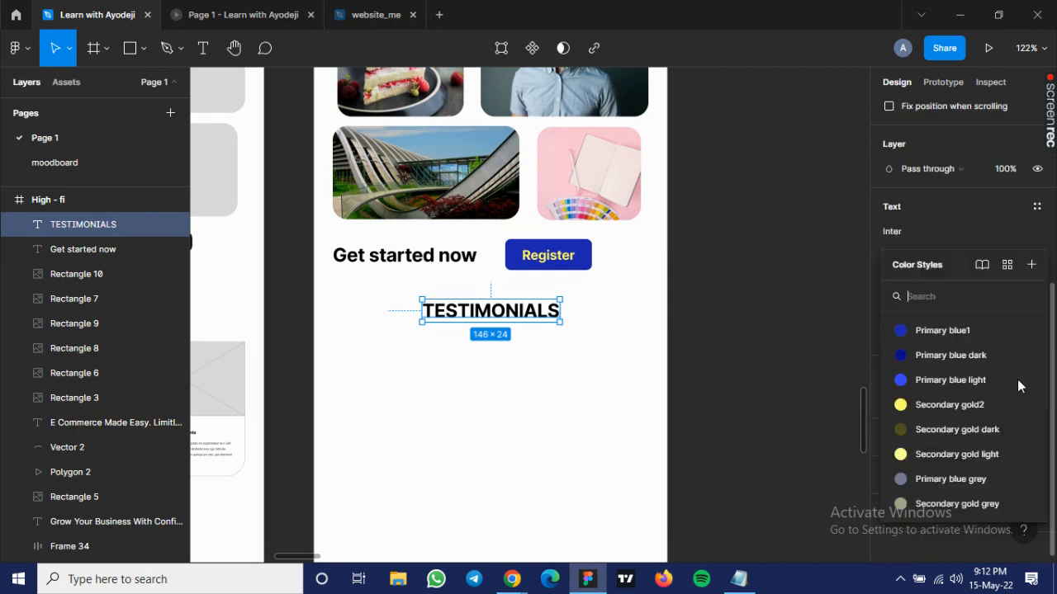
click(938, 427)
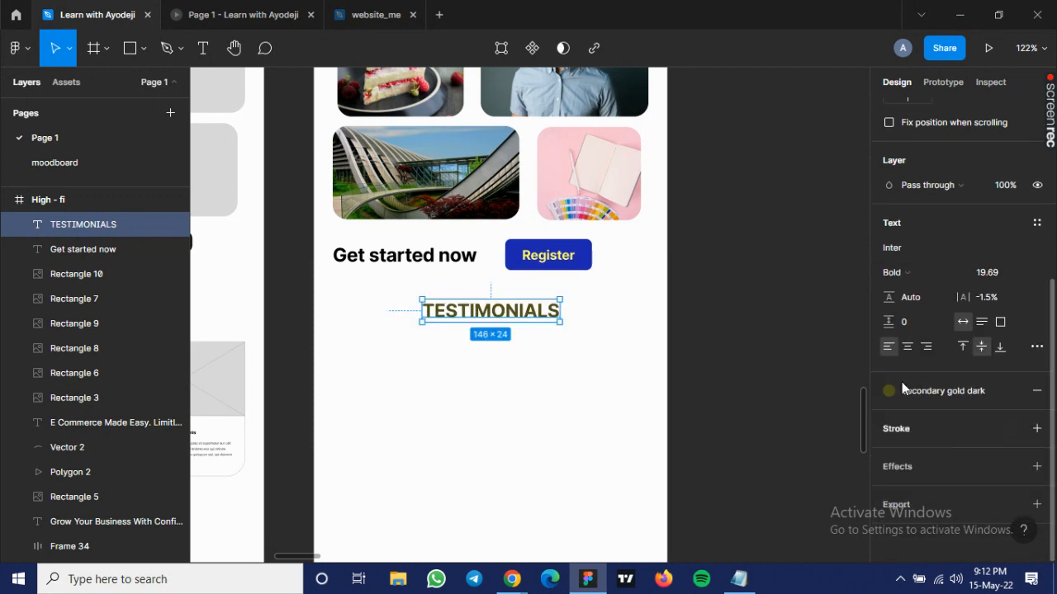
click(946, 390)
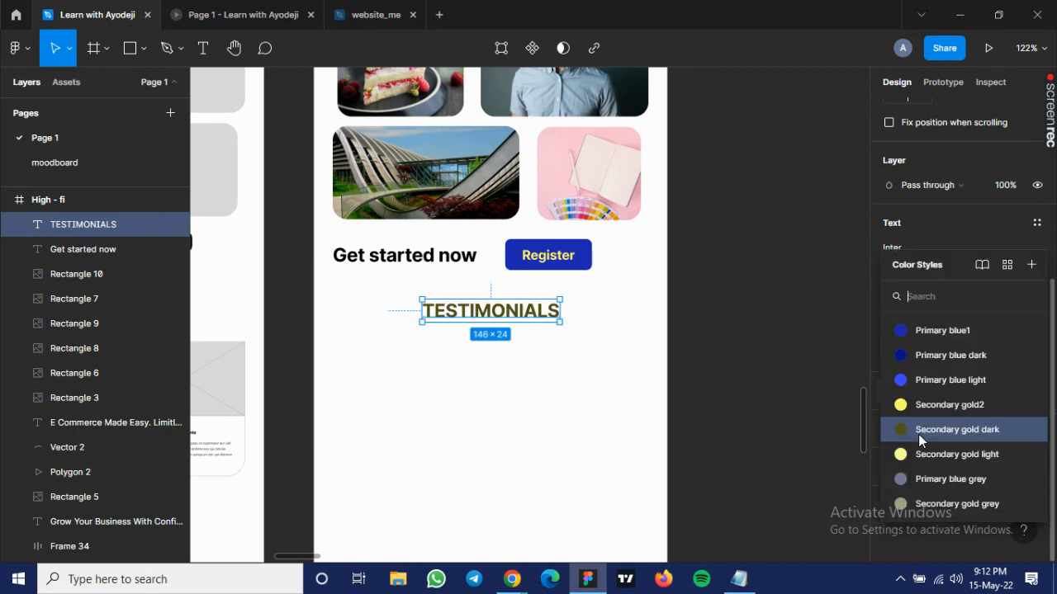
click(933, 477)
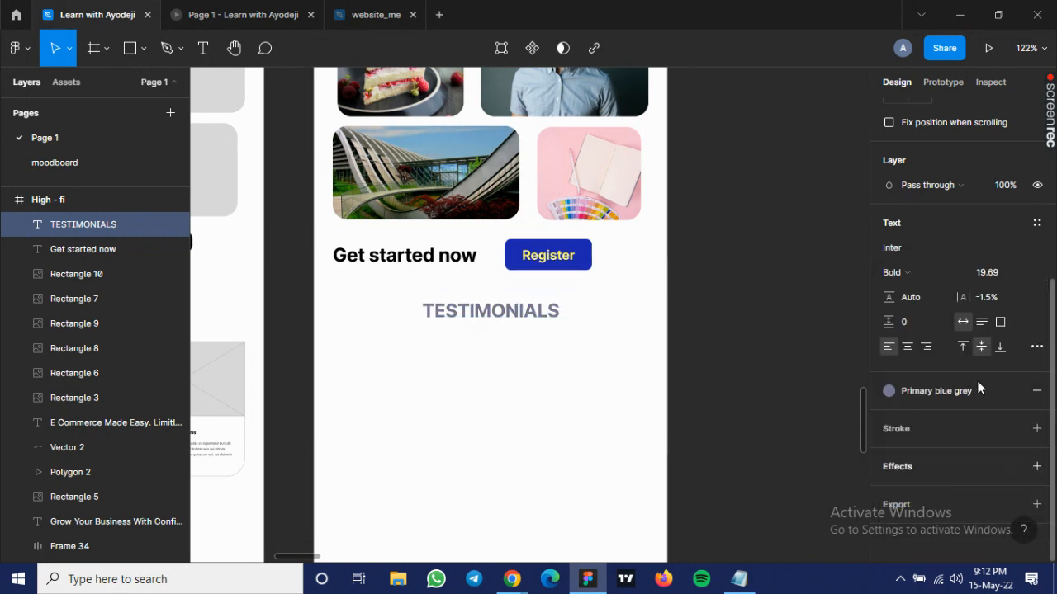
Apply the Primary blue1 color style to the TESTIMONIALS heading.
click(935, 388)
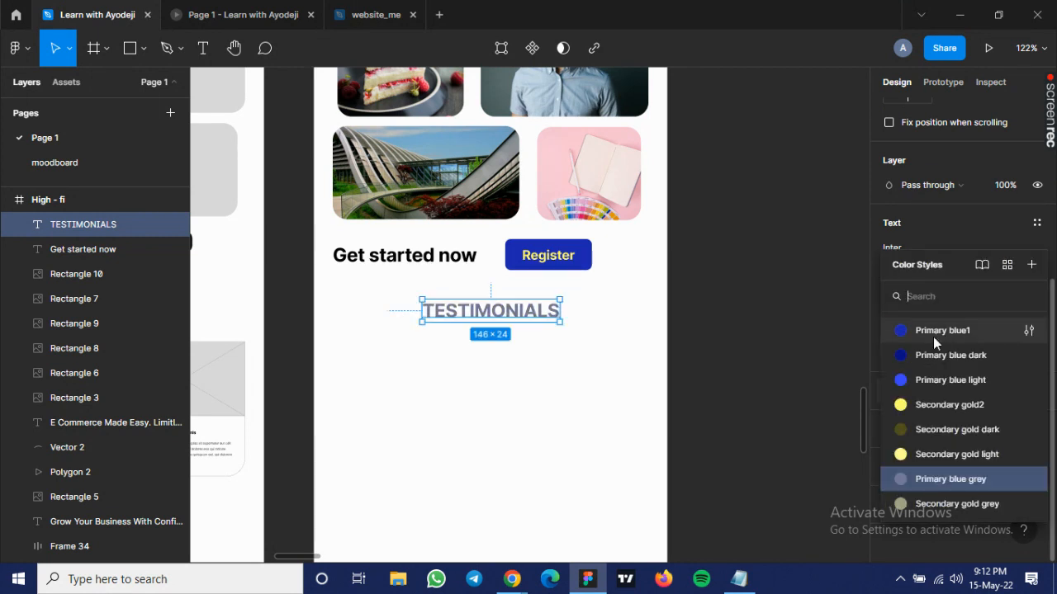
click(932, 332)
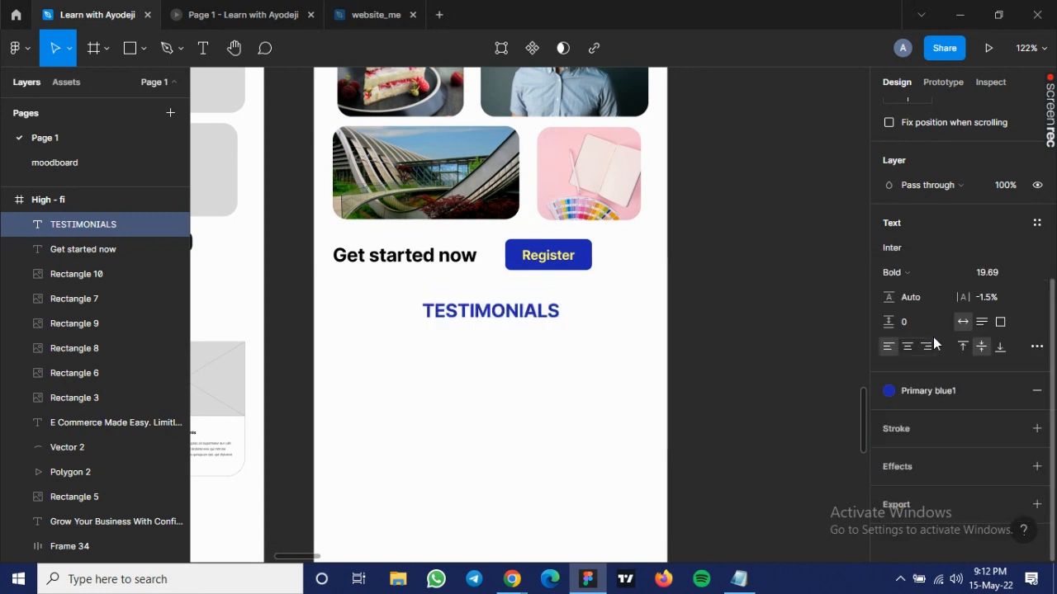
click(683, 317)
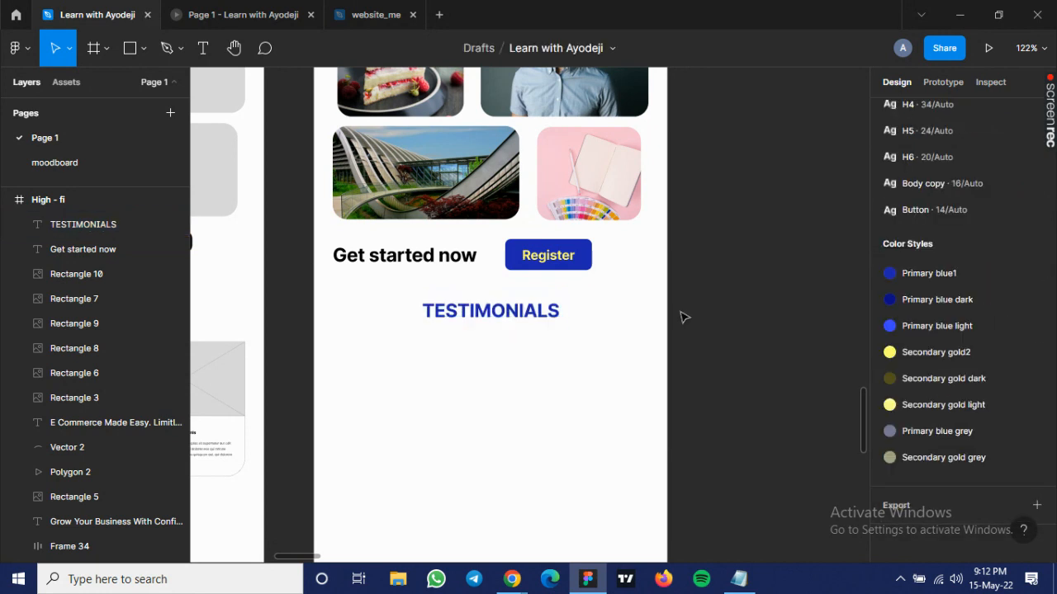
Copy the low-fi testimonials content, with its texts, image placeholders and card, into the High - fi frame below the TESTIMONIALS heading.
drag(526, 352, 730, 342)
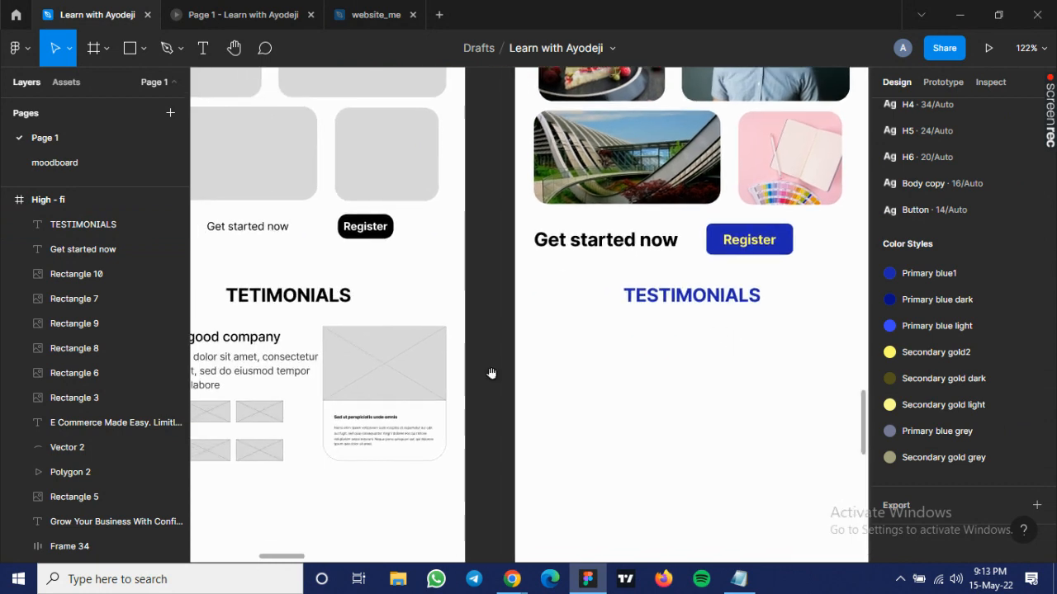
drag(490, 372, 663, 337)
drag(266, 278, 663, 453)
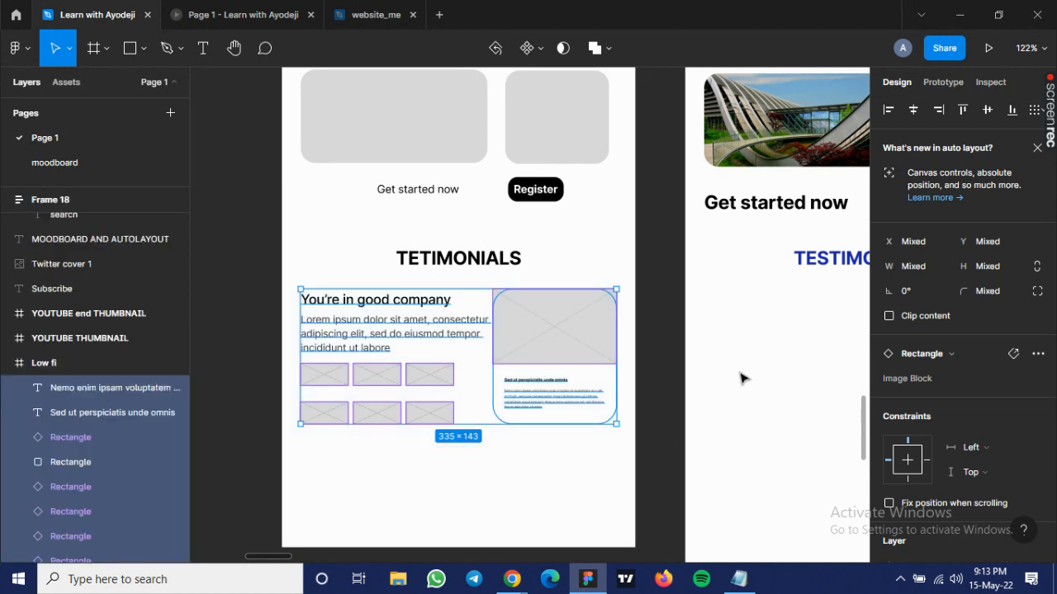
drag(735, 372, 368, 381)
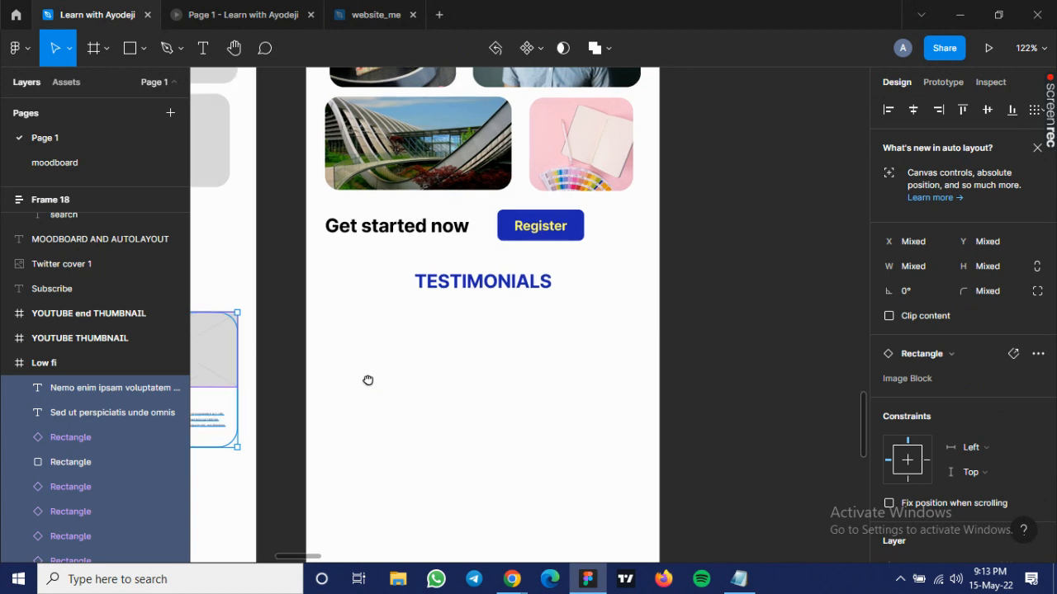
scroll(485, 375, right, 1)
click(486, 374)
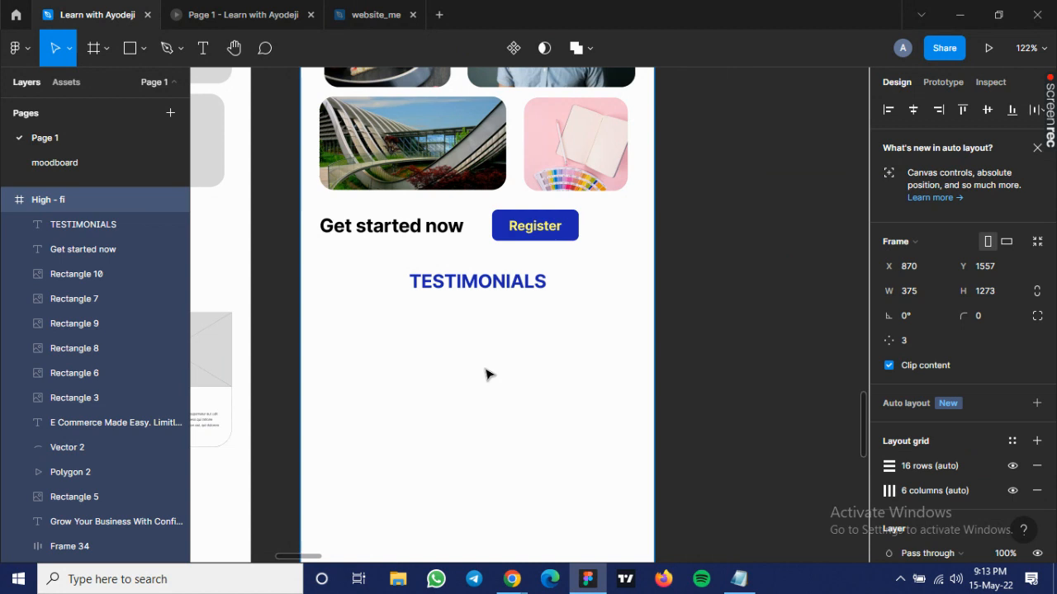
key(ctrl+v)
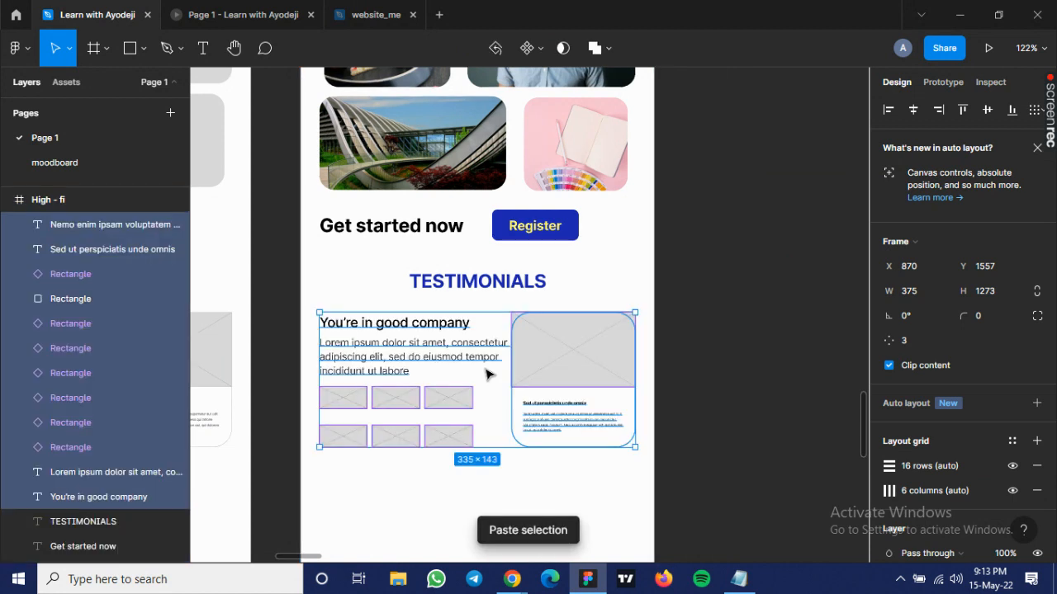
Narrow the "You're in good company" text box to a width of 183 so it clears the testimonial card.
scroll(316, 325, up, 4)
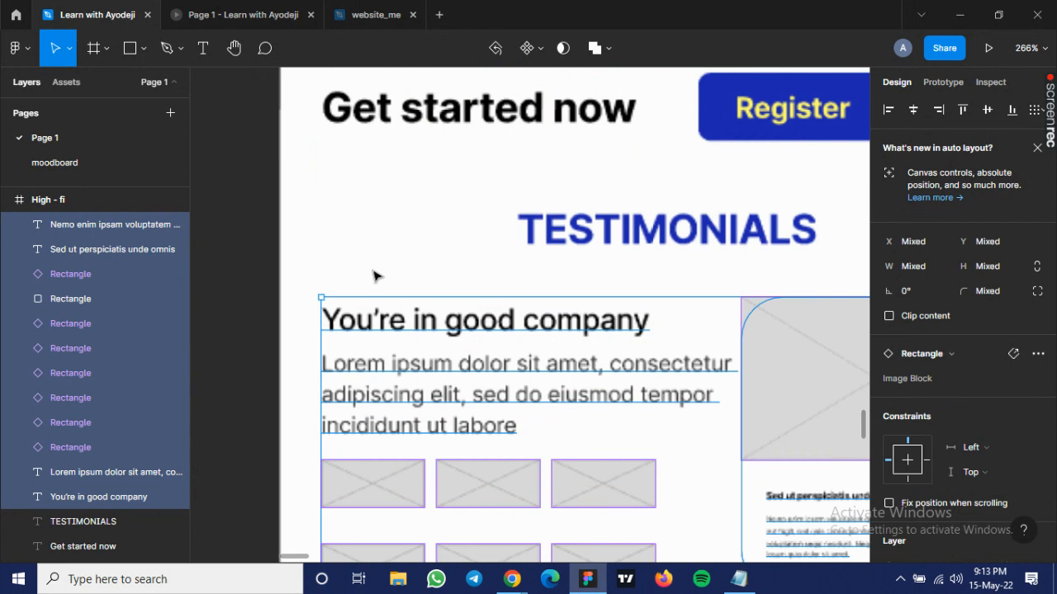
key(Escape)
click(478, 322)
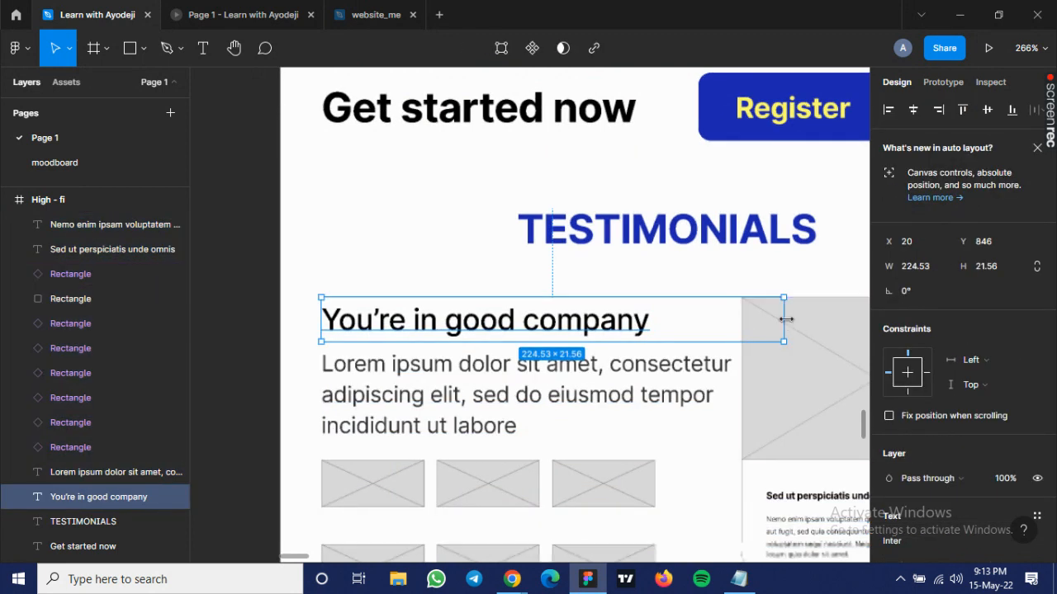
drag(762, 322, 698, 321)
scroll(553, 411, down, 1)
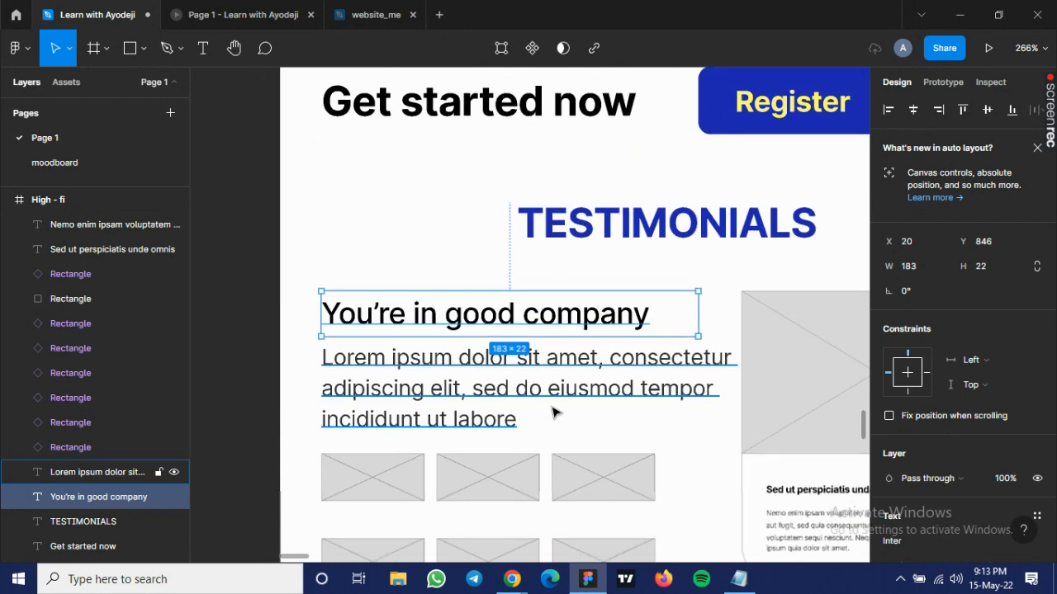
Delete the six small image placeholders below the Lorem ipsum paragraph in the testimonials section.
scroll(553, 411, down, 3)
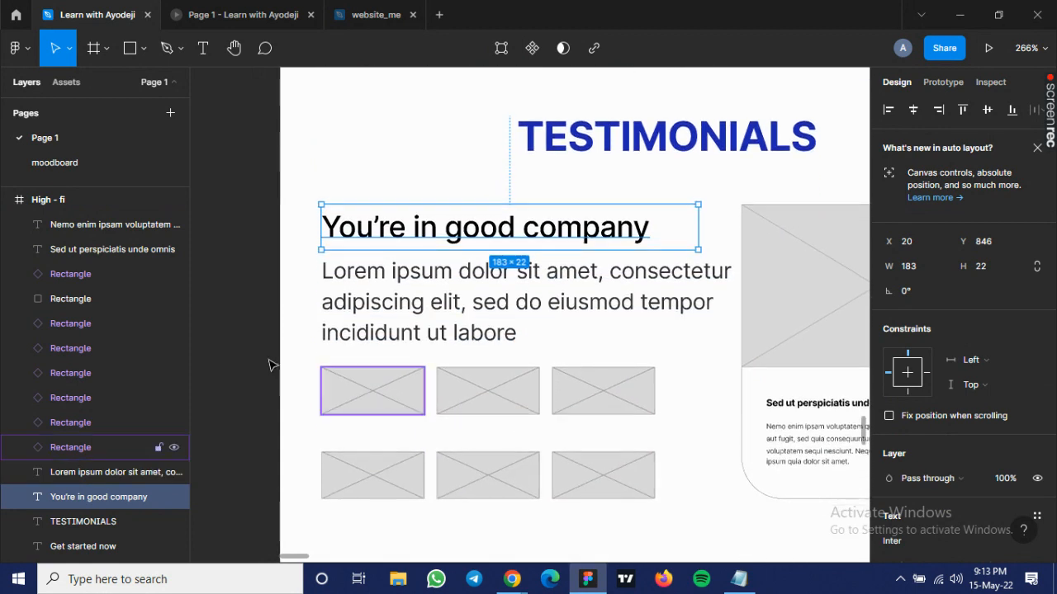
click(545, 427)
drag(269, 355, 647, 497)
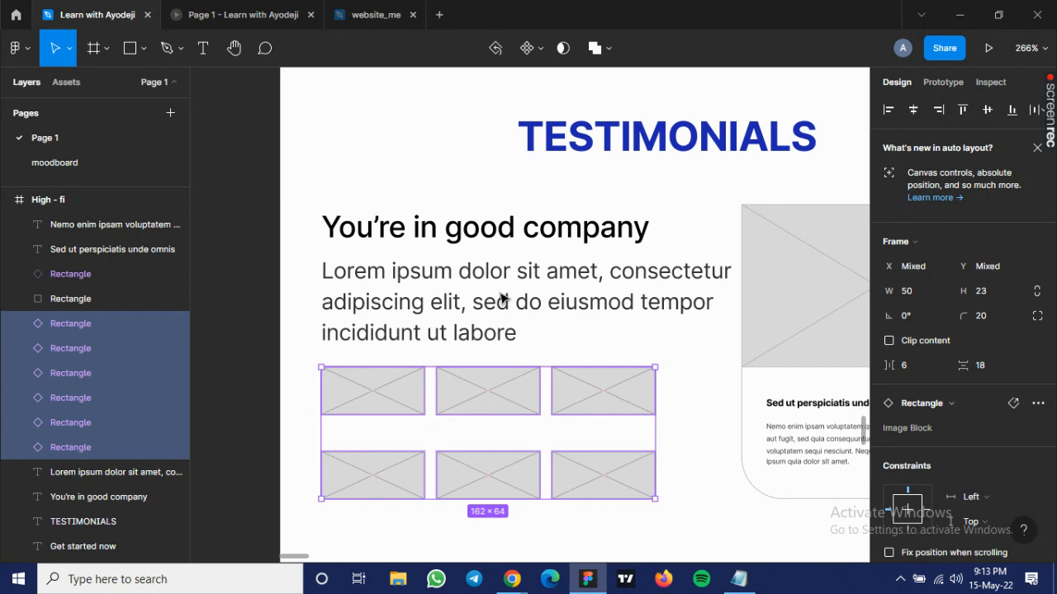
key(Delete)
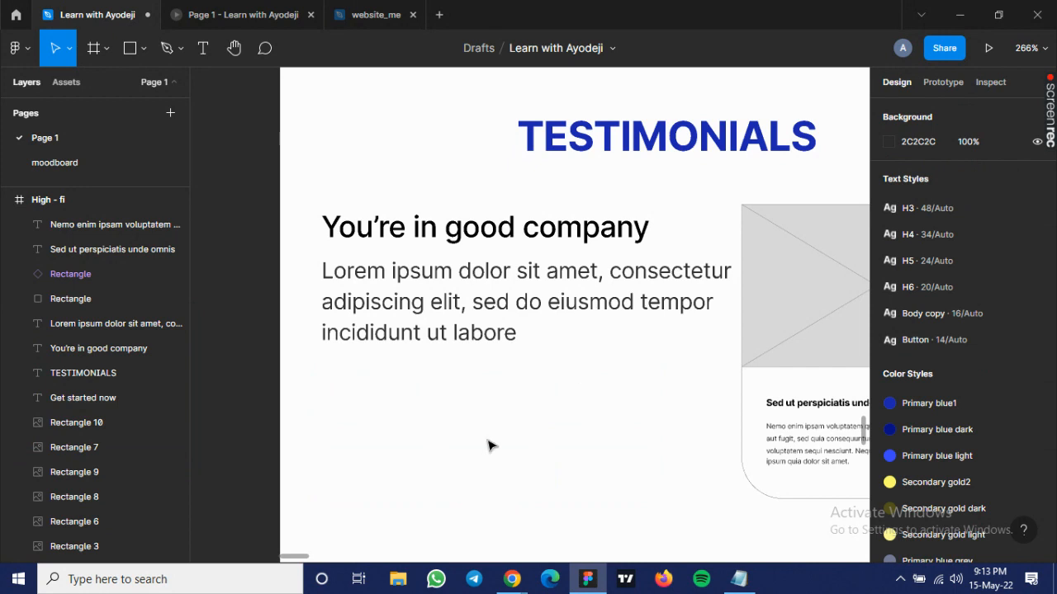
Open the Iconify plugin and search its icons for "social".
right_click(539, 446)
mouse_move(540, 446)
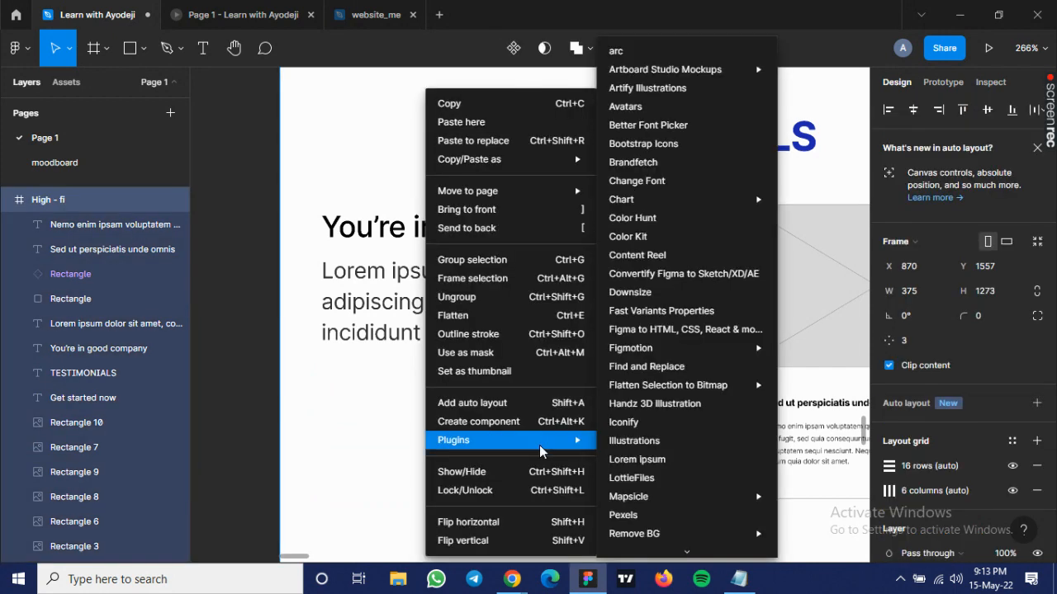
click(635, 426)
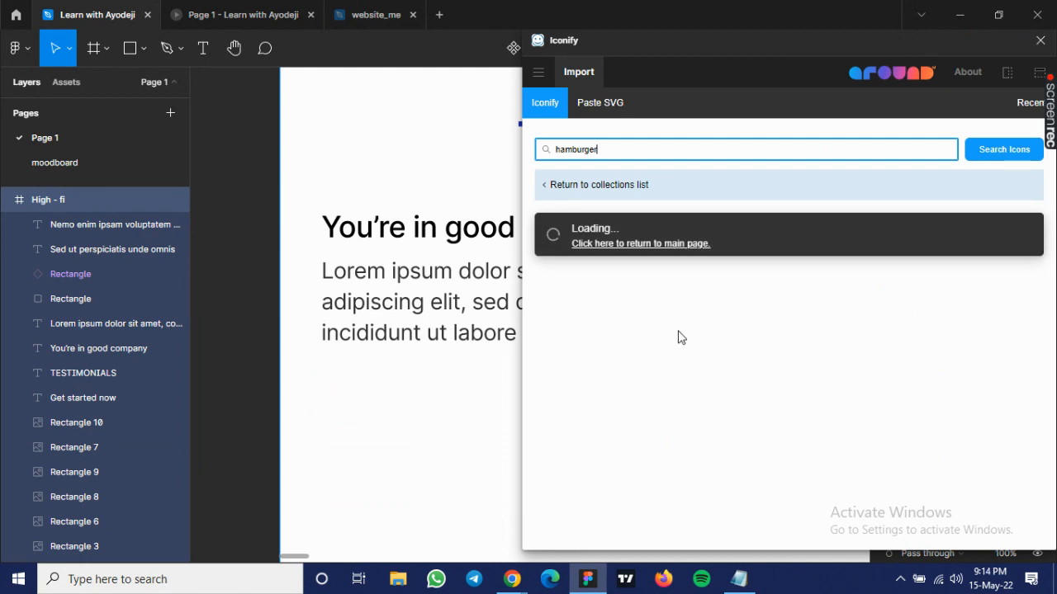
double_click(577, 156)
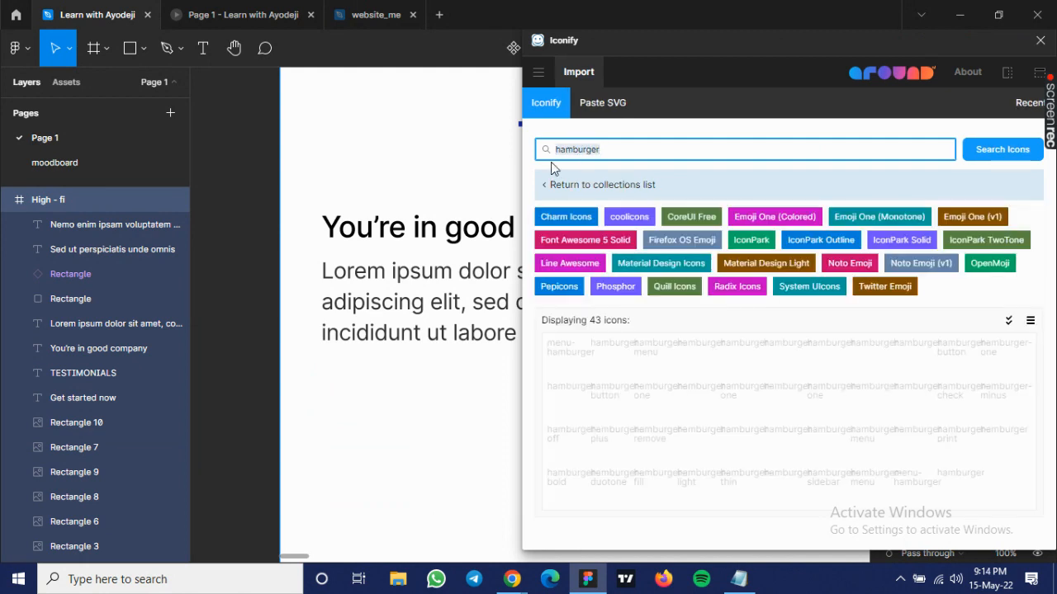
text(socials)
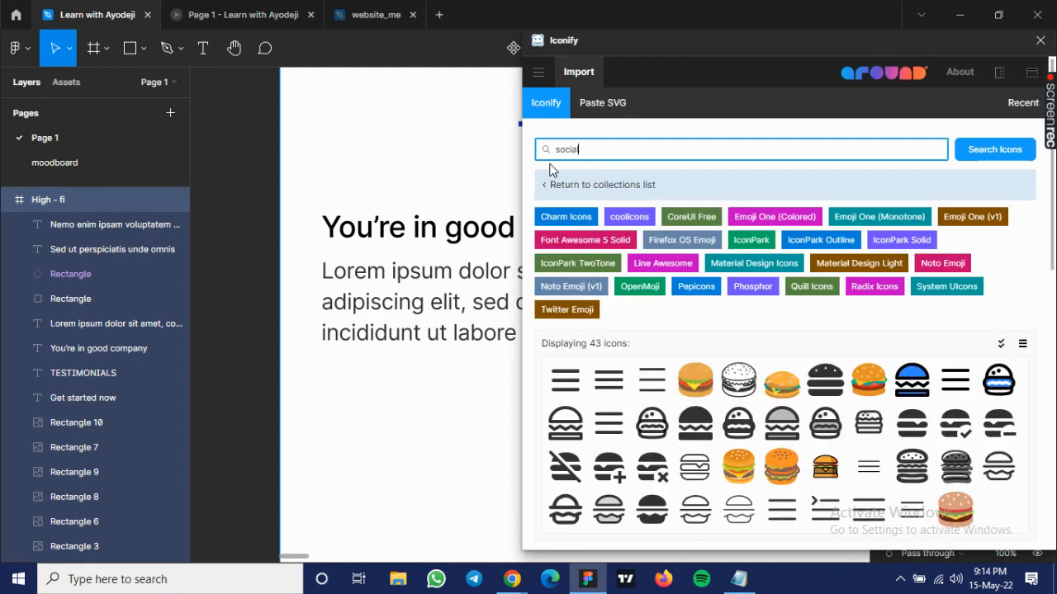
key(Return)
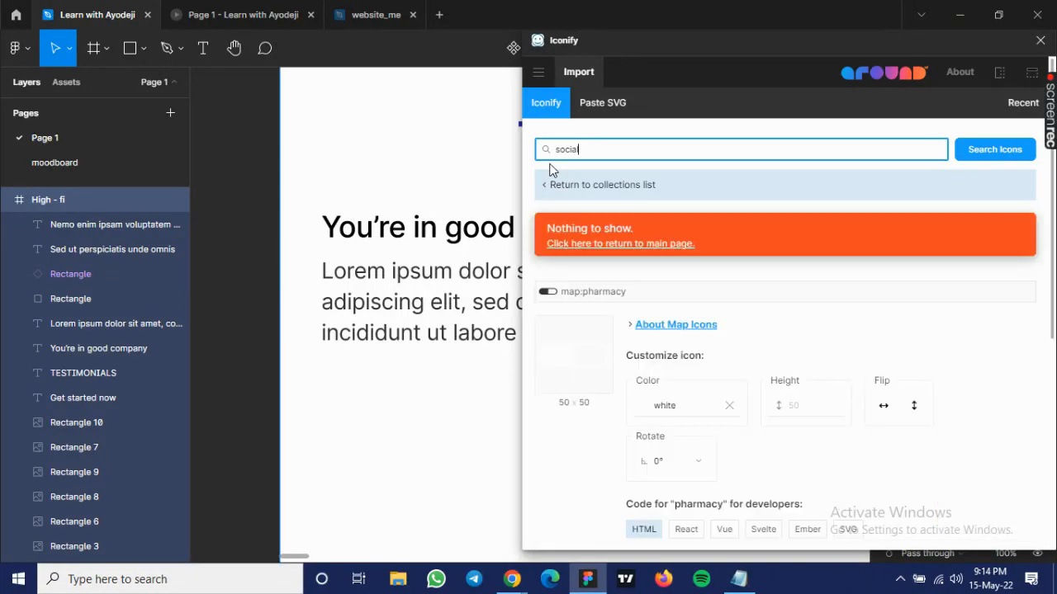
key(Return)
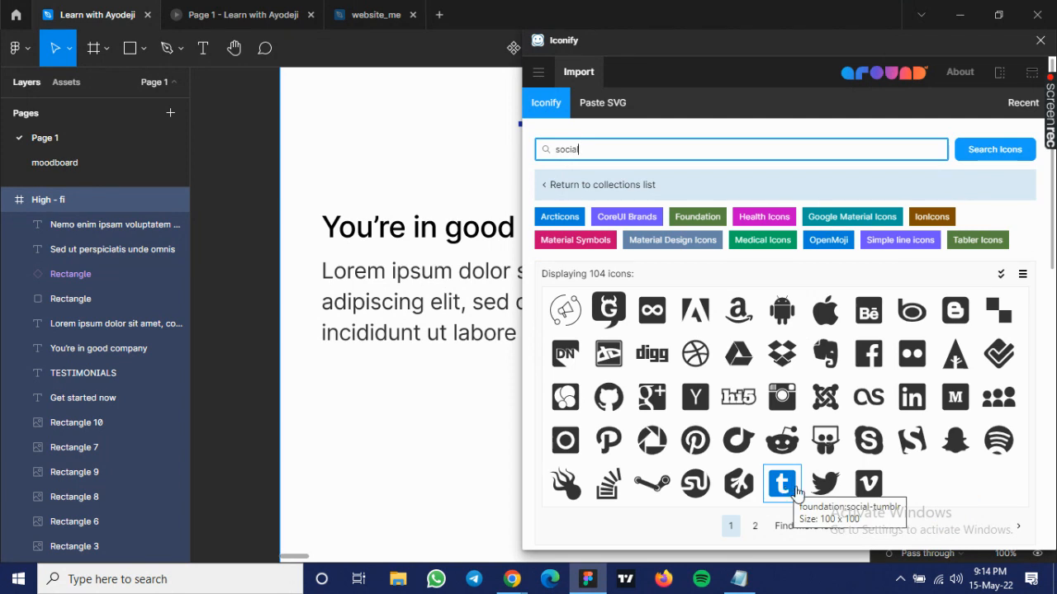
Insert the foundation:social-twitter icon below the Lorem ipsum paragraph and scale it down to 48 × 48.
drag(820, 487, 369, 402)
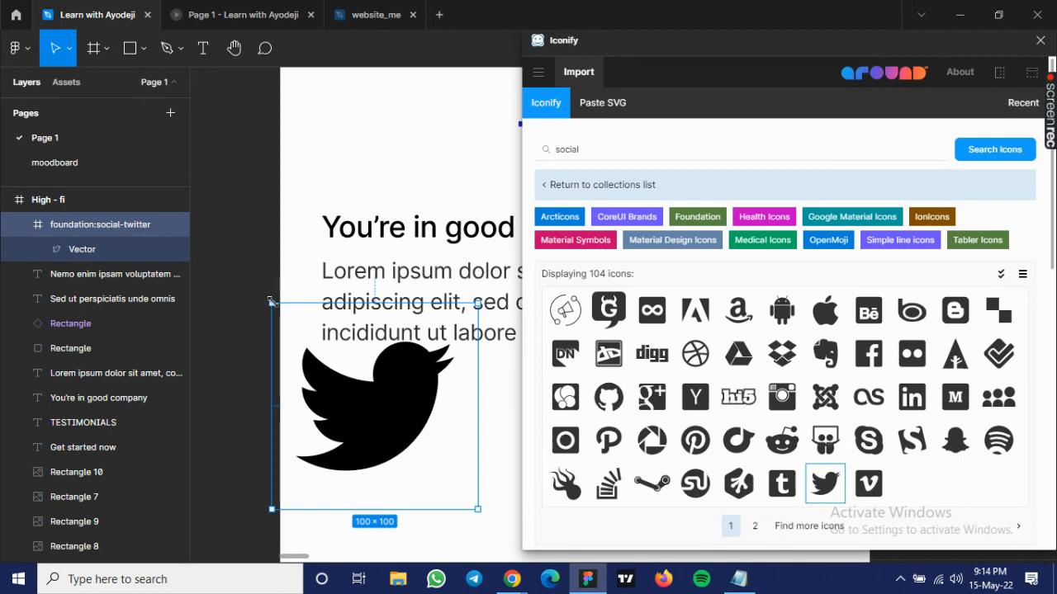
click(69, 50)
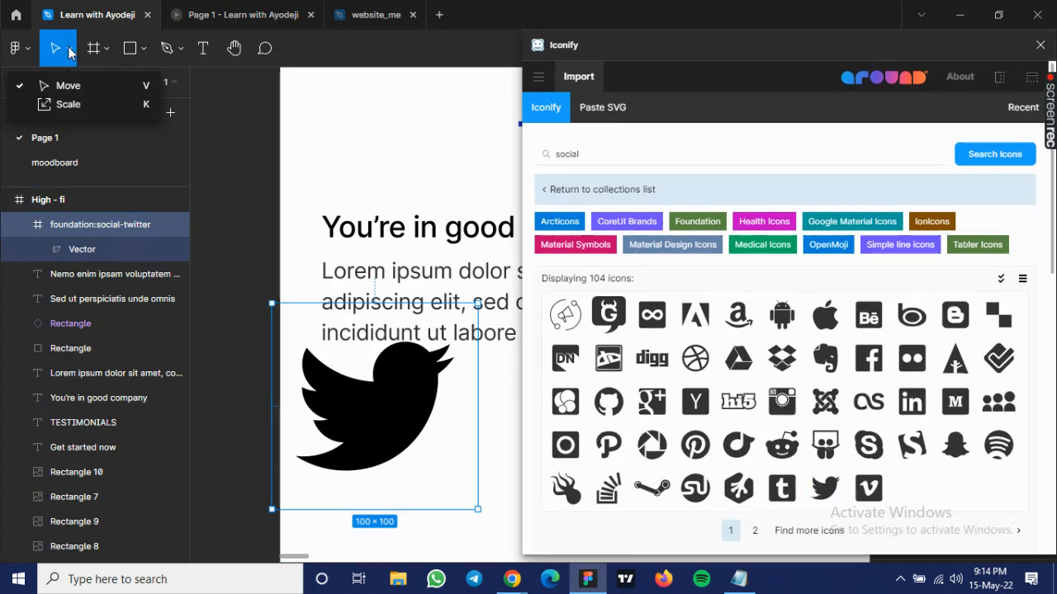
click(70, 105)
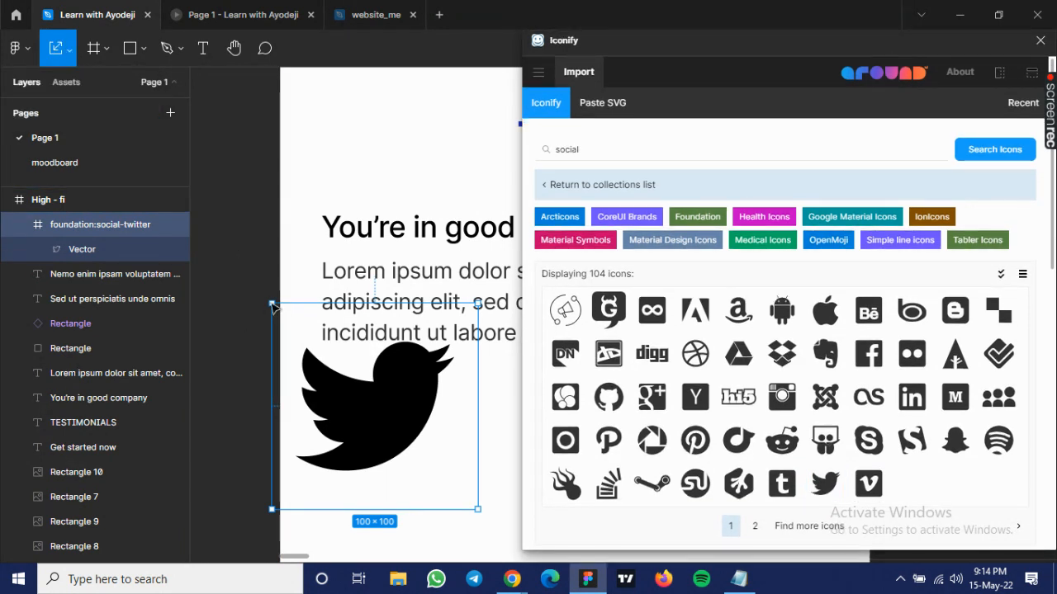
drag(298, 328, 379, 410)
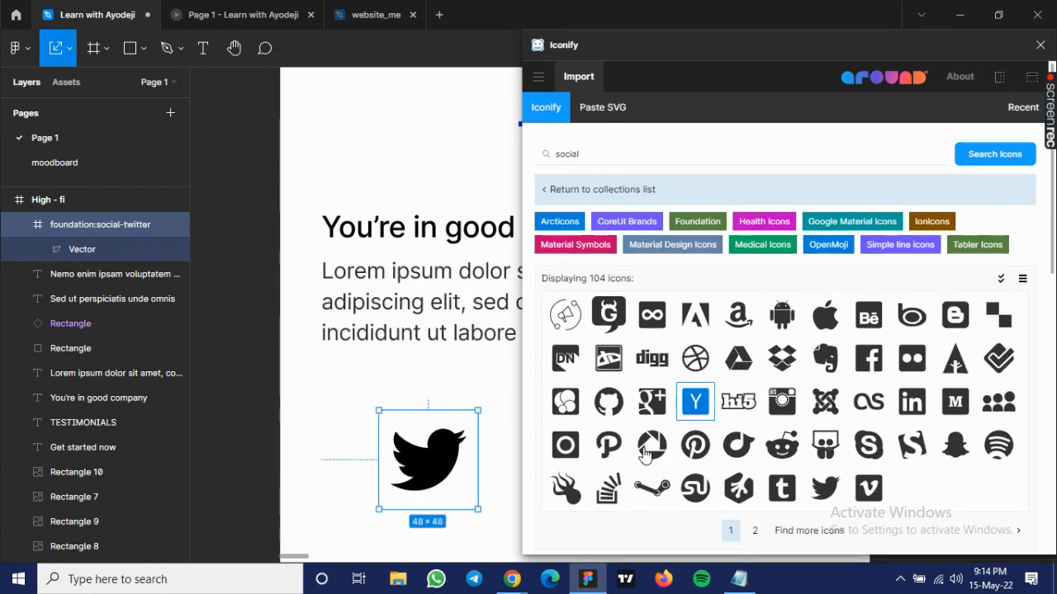
Add the foundation social-path, social-evernote, social-reddit and social-amazon icons to the High - fi frame and close Iconify.
drag(608, 440, 351, 398)
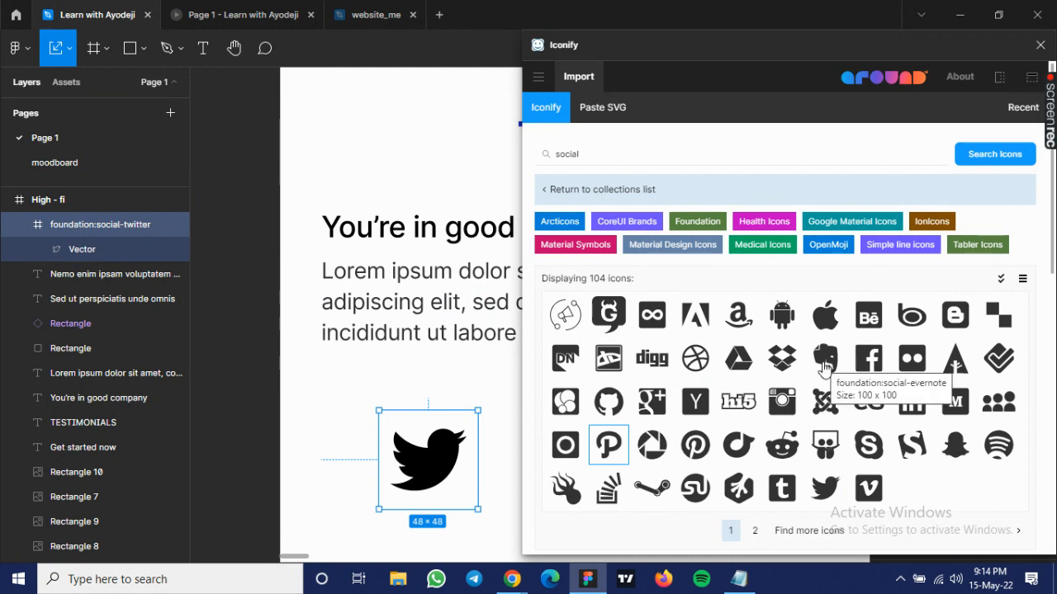
drag(824, 368, 452, 521)
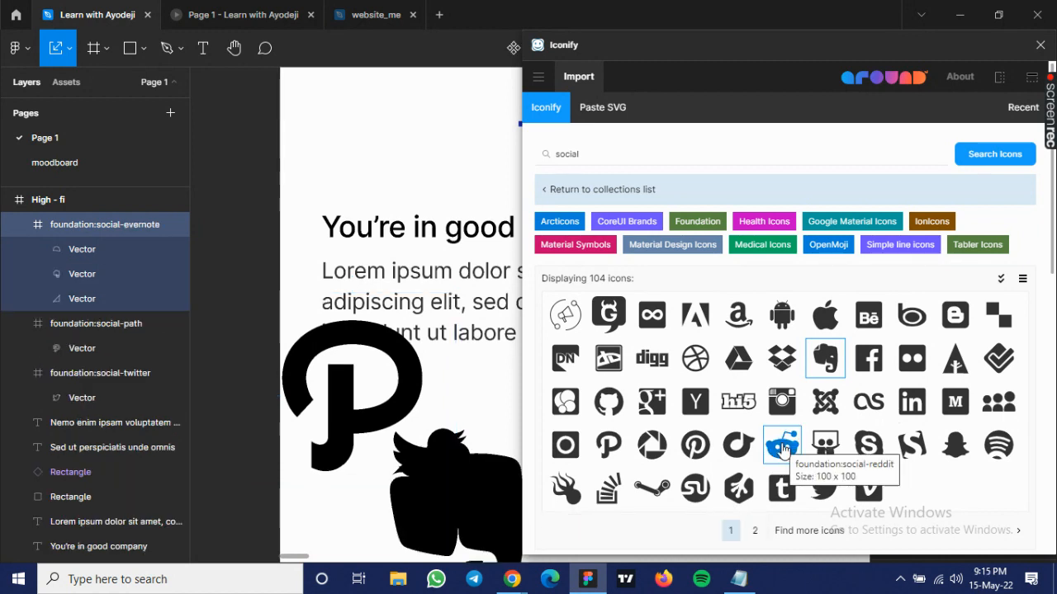
drag(783, 446, 487, 401)
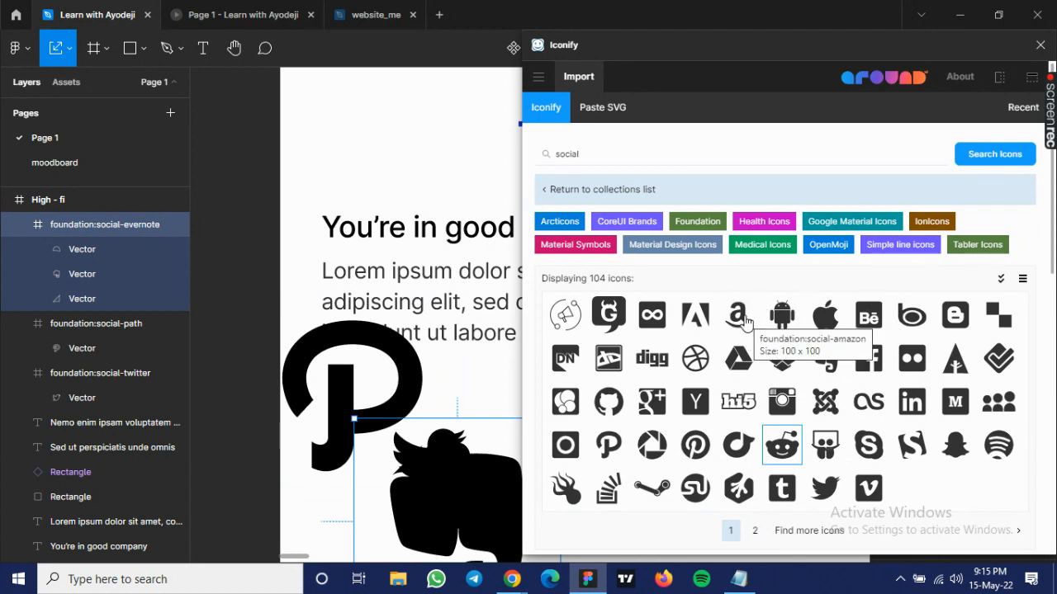
drag(743, 318, 434, 170)
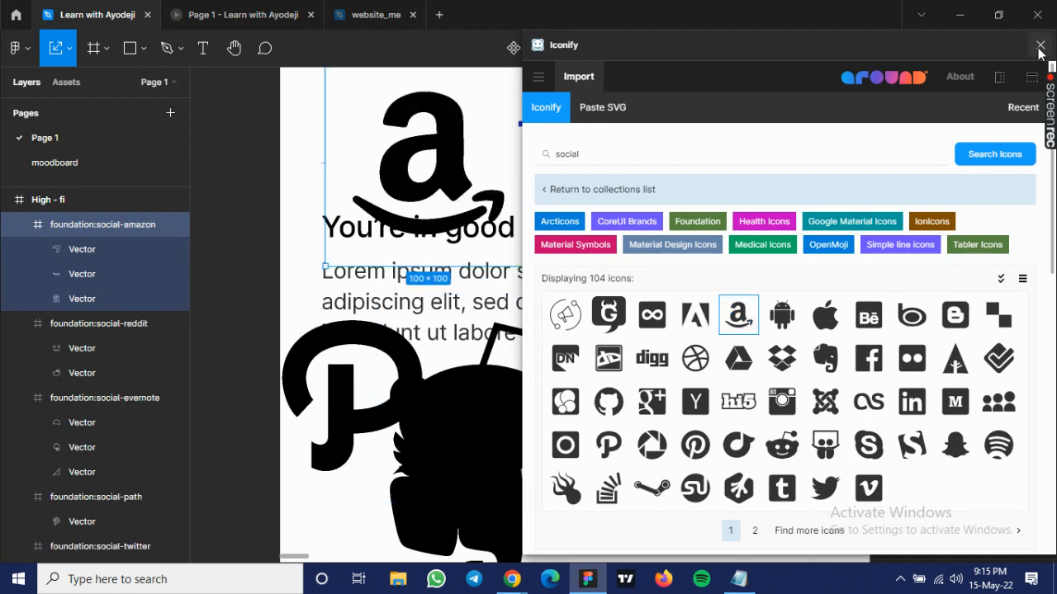
click(1040, 46)
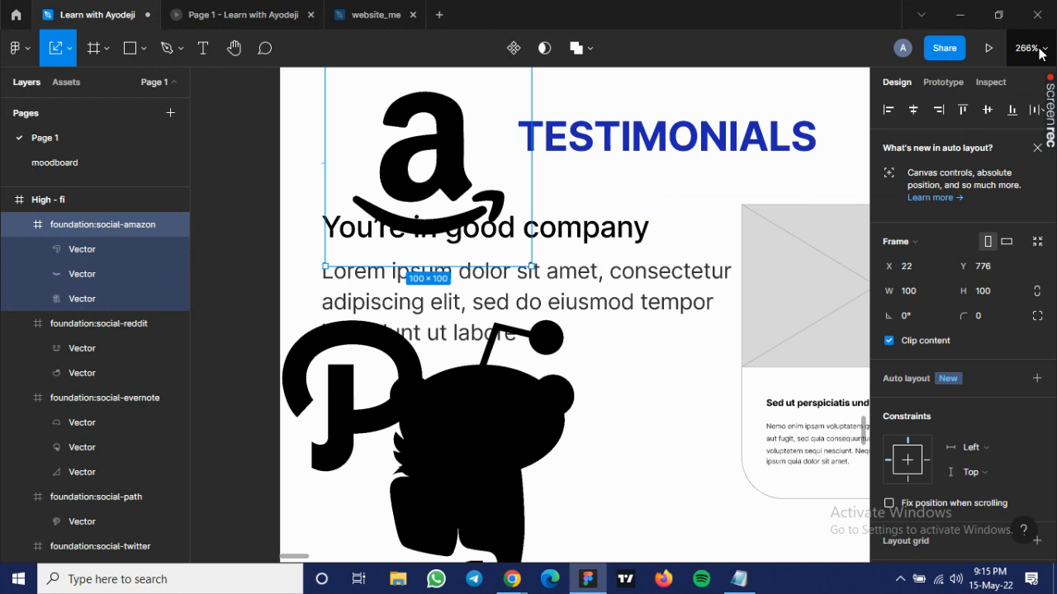
Move the Amazon icon over the testimonial card's image, and place the Reddit icon beside the Twitter icon, scaled to 38 × 38.
drag(441, 188, 802, 312)
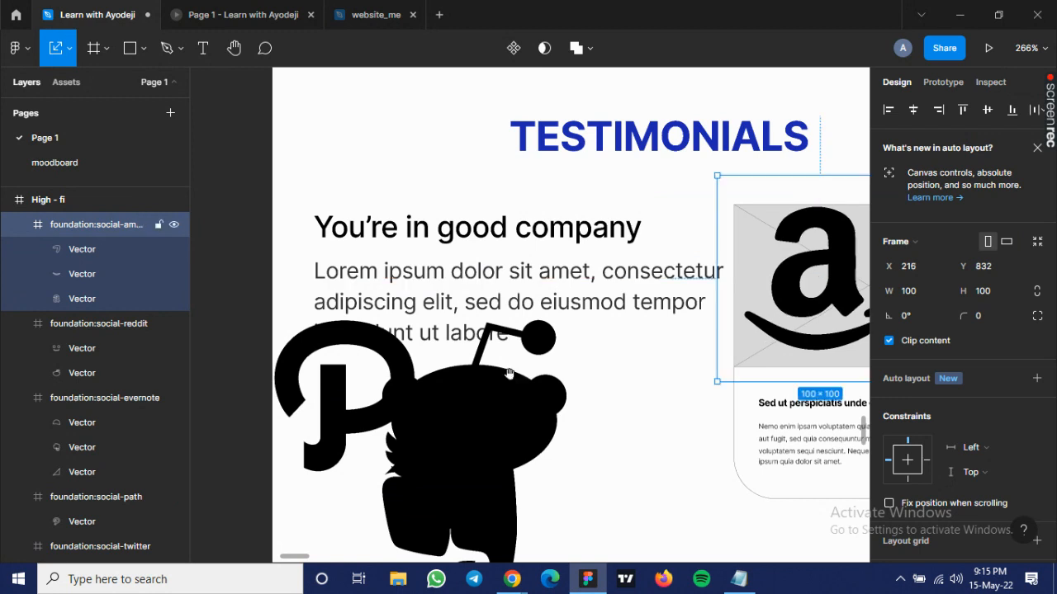
scroll(548, 297, down, 3)
scroll(531, 279, left, 1)
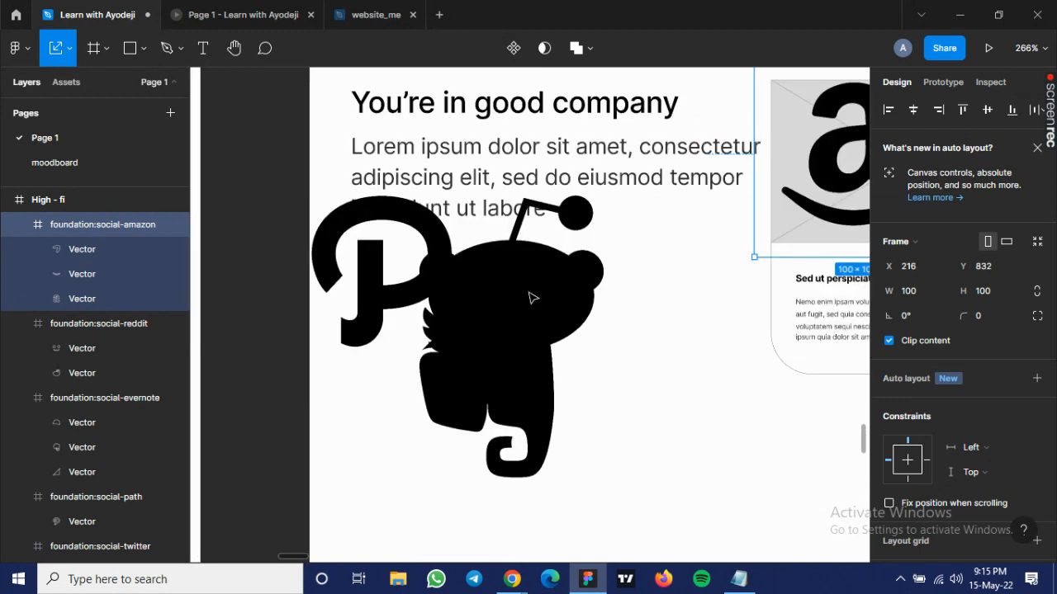
click(533, 298)
drag(518, 286, 695, 420)
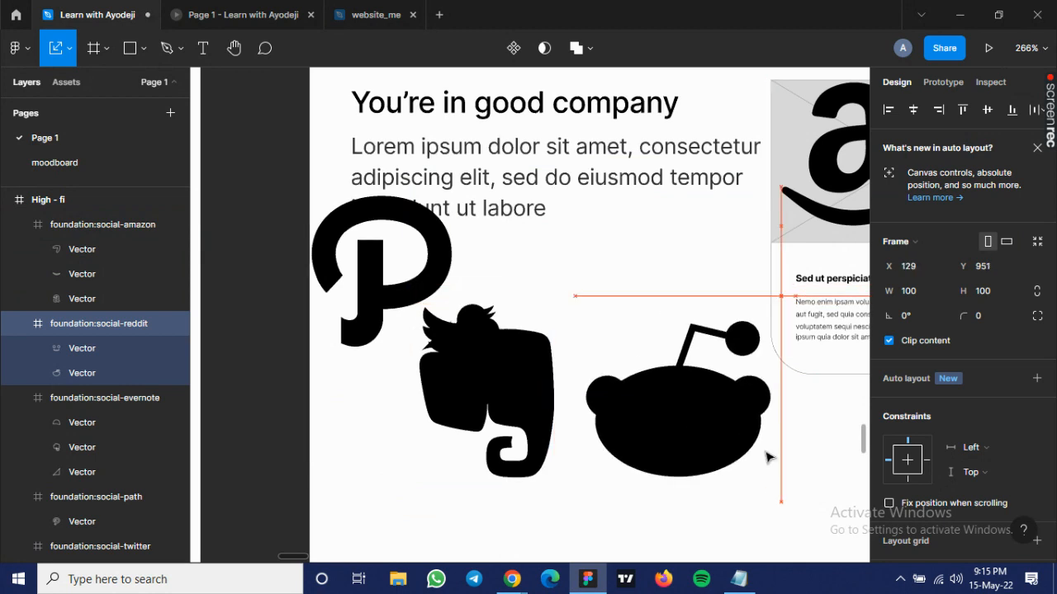
drag(766, 456, 766, 457)
drag(781, 501, 653, 374)
Scale the Evernote icon down to about 51 × 51 and place it below the Twitter icon.
click(468, 397)
drag(475, 392, 719, 560)
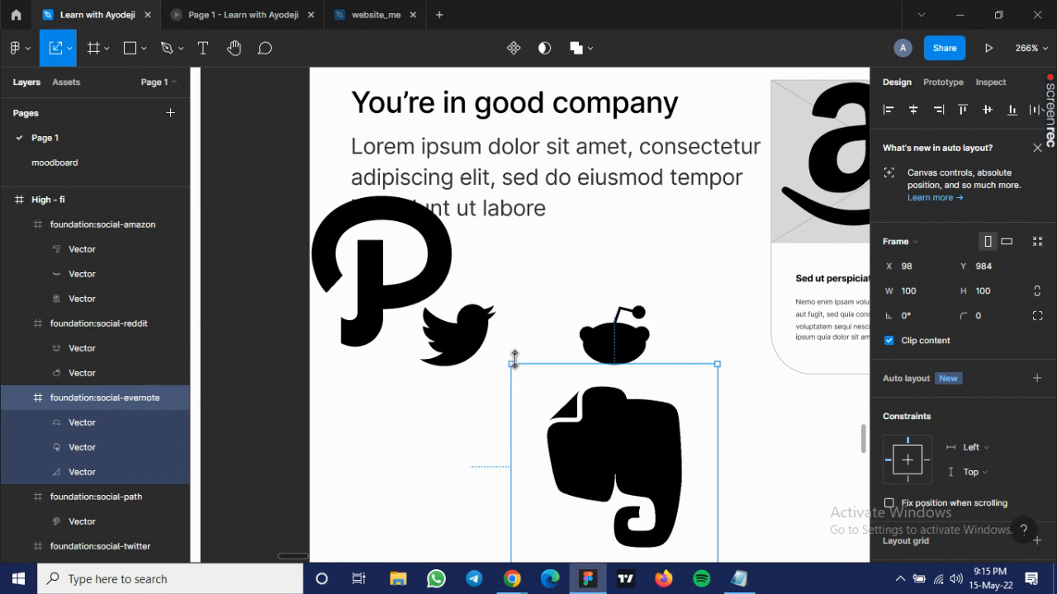
drag(511, 364, 611, 466)
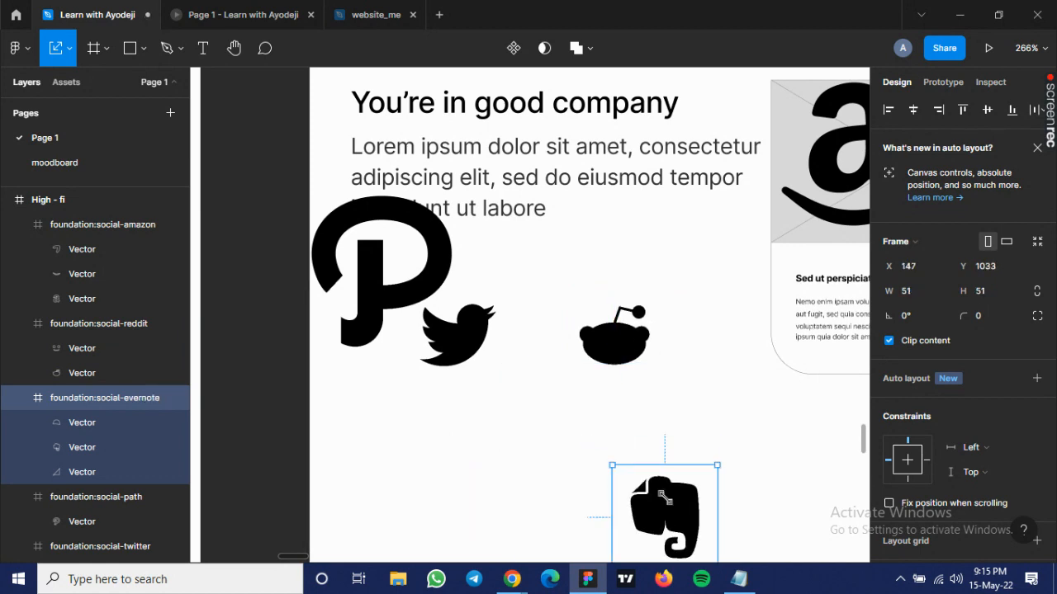
drag(667, 505, 472, 407)
Scale the Path icon down to 60 × 60 and place it below the Reddit icon.
click(382, 304)
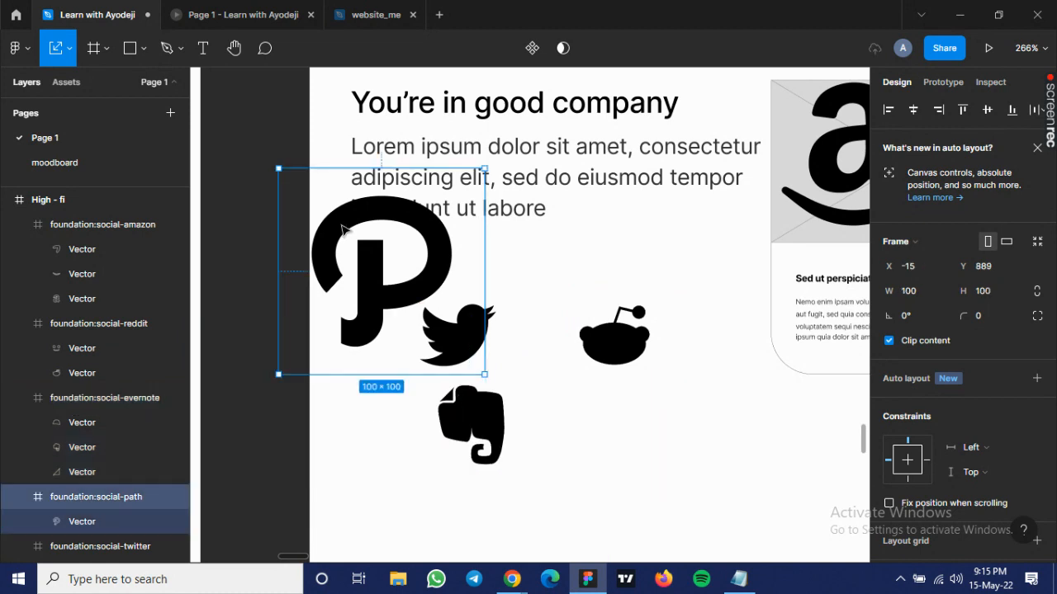
drag(278, 169, 362, 250)
drag(373, 360, 581, 474)
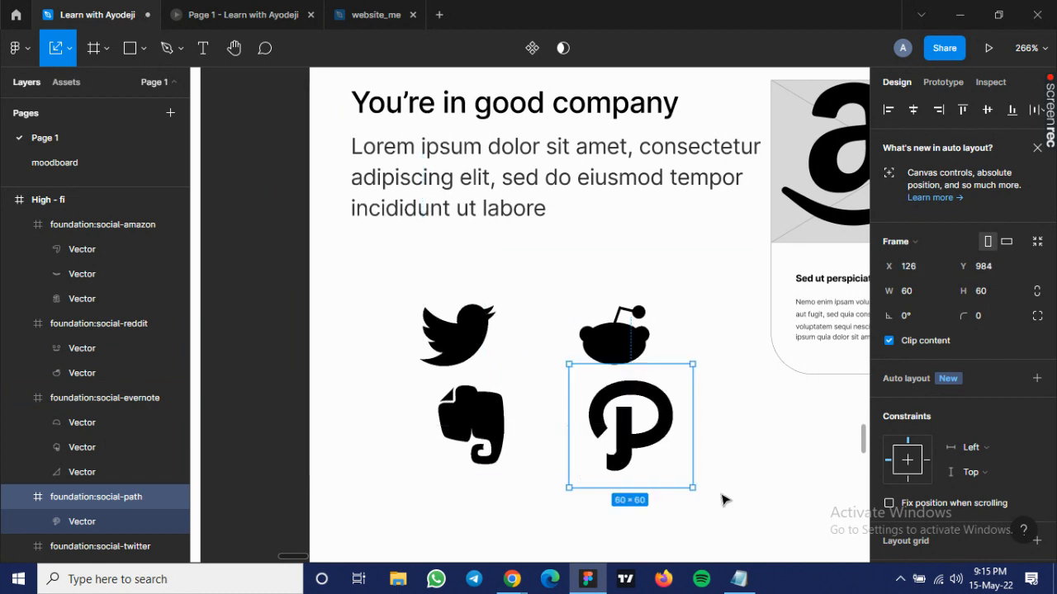
drag(361, 273, 719, 493)
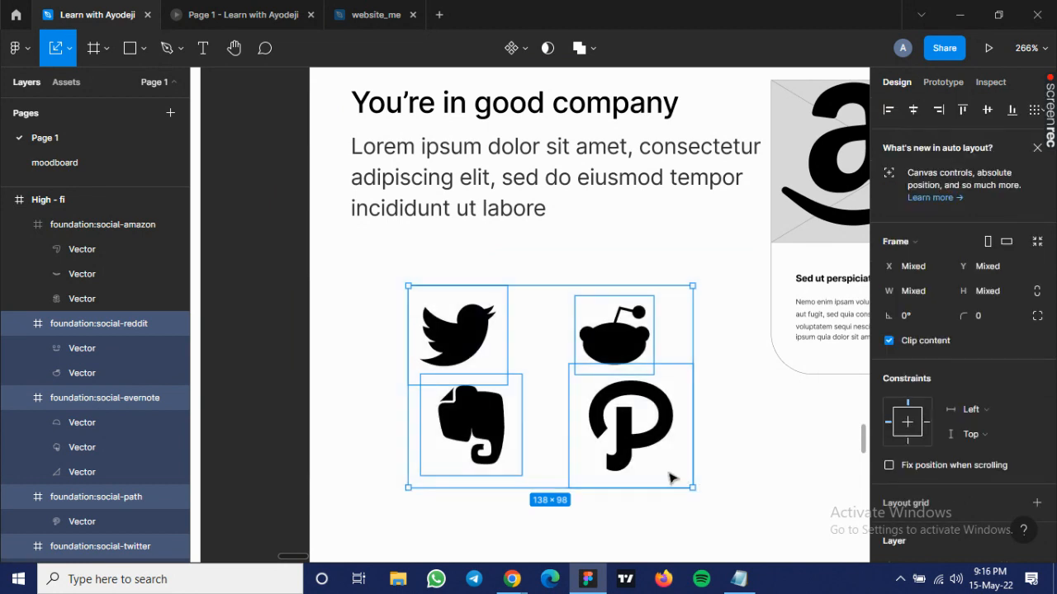
scroll(659, 482, up, 2)
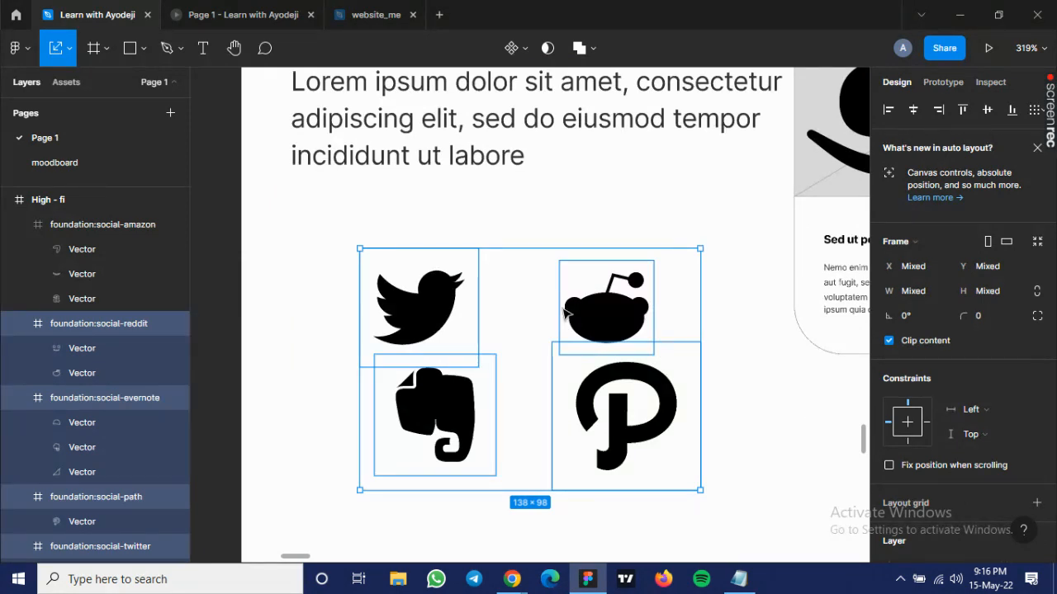
key(Escape)
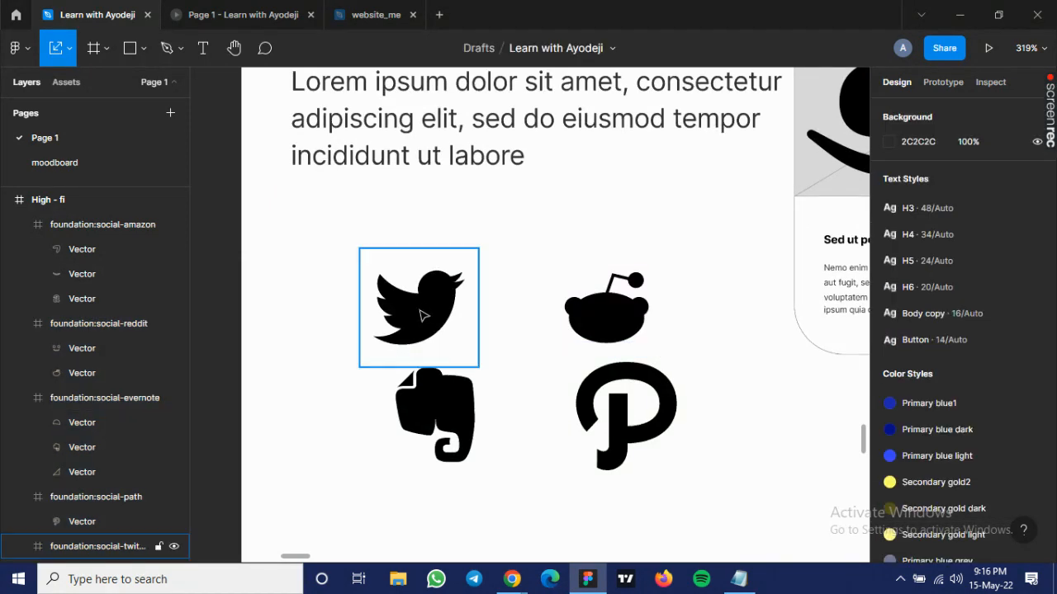
Scale the Twitter icon to 46 × 46 and move it to X 20, Y 918, aligned with the paragraph's left edge.
click(362, 252)
drag(360, 246, 366, 253)
drag(417, 315, 350, 246)
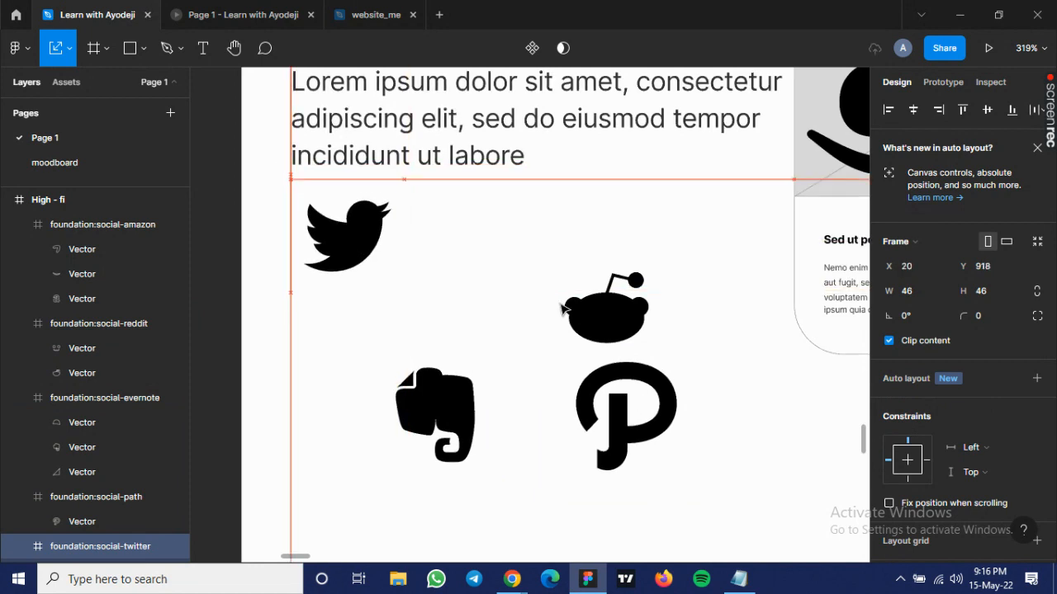
Move the Reddit icon to X 103, Y 924 beside the Twitter icon, and the Evernote icon directly below the Twitter icon.
click(604, 319)
drag(604, 319, 537, 253)
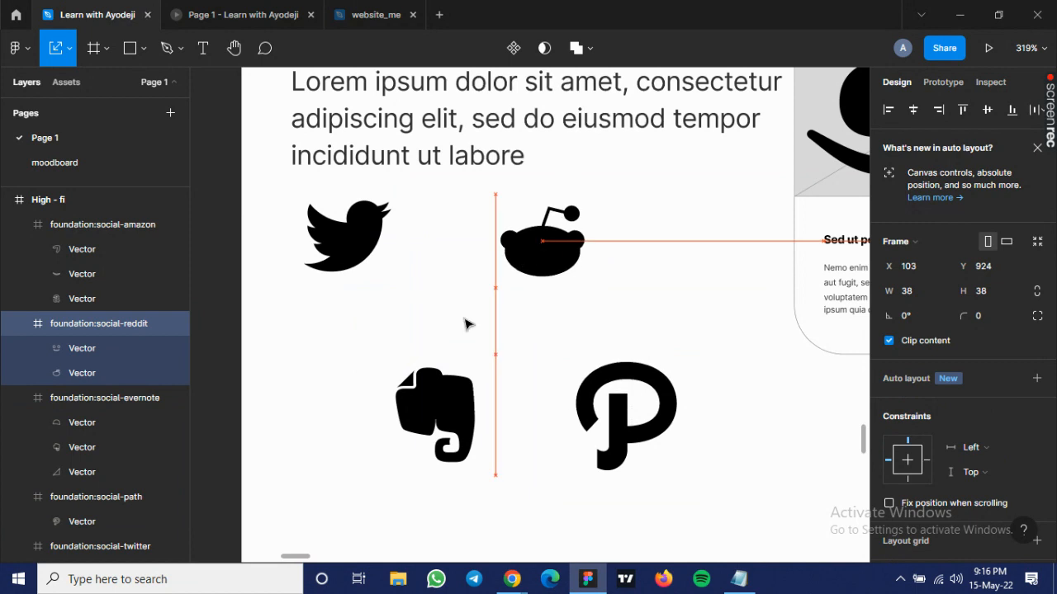
drag(438, 399, 357, 361)
Move the Path icon to X 97, Y 967 below the Reddit icon and scale it down to 46 × 46.
click(578, 392)
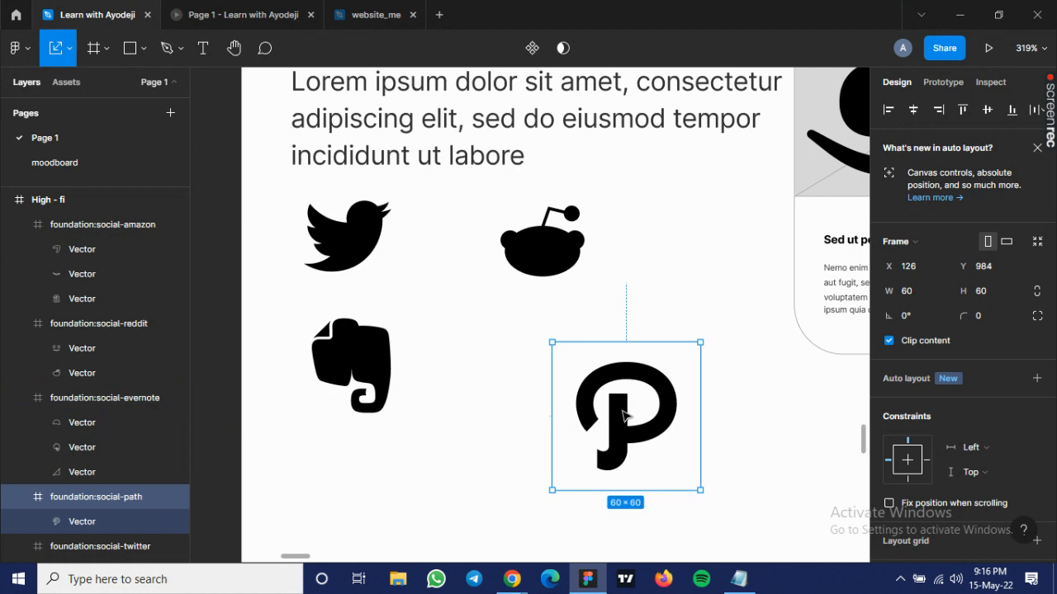
drag(554, 372, 552, 374)
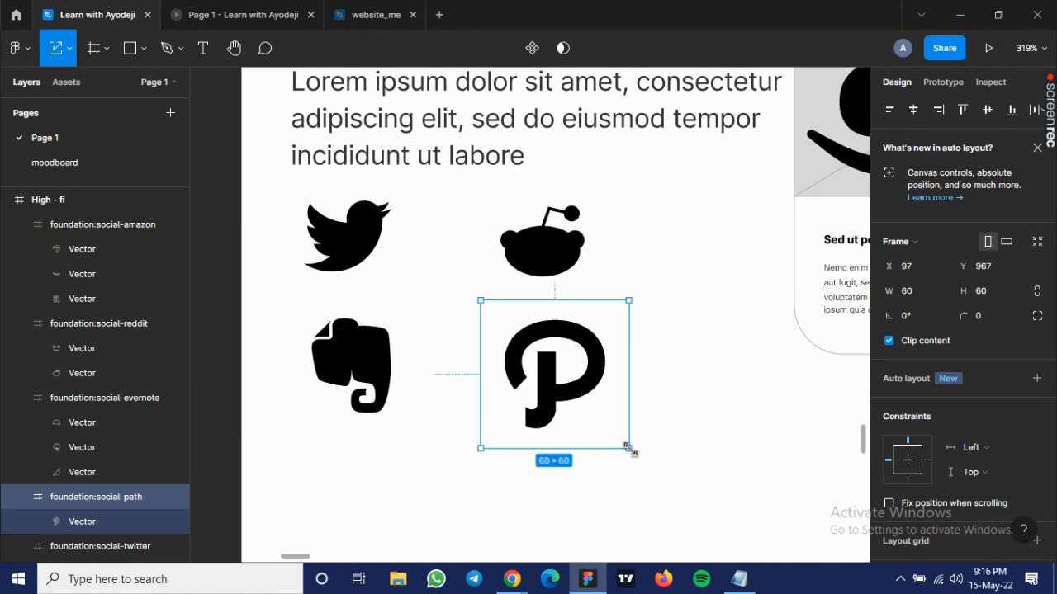
drag(607, 423, 591, 409)
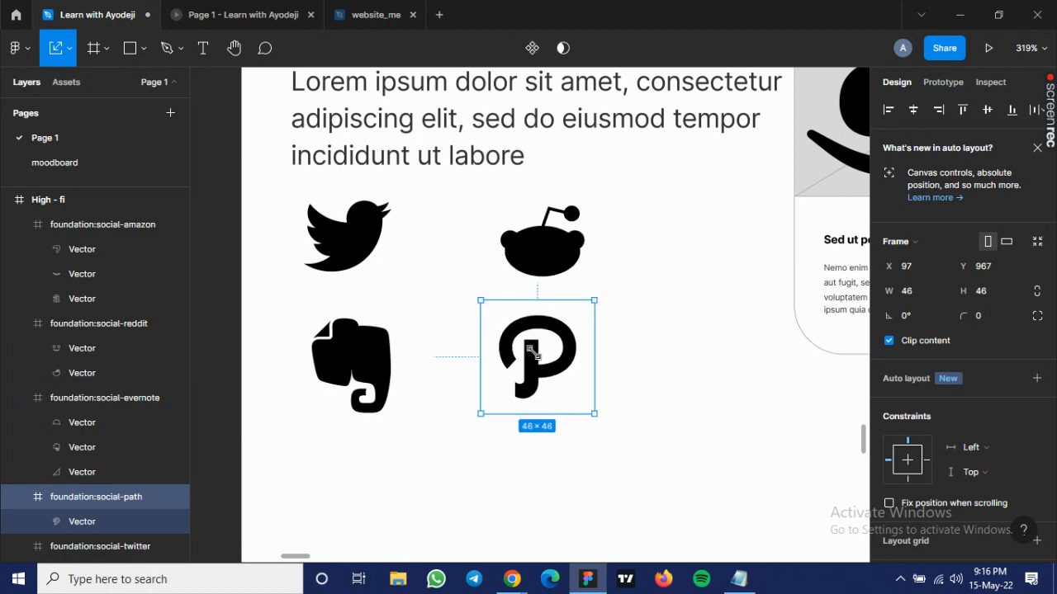
Center the Reddit icon above the Path icon with a gap of 9, and apply left alignment to both icons.
click(543, 241)
drag(543, 241, 535, 233)
shift+click(559, 355)
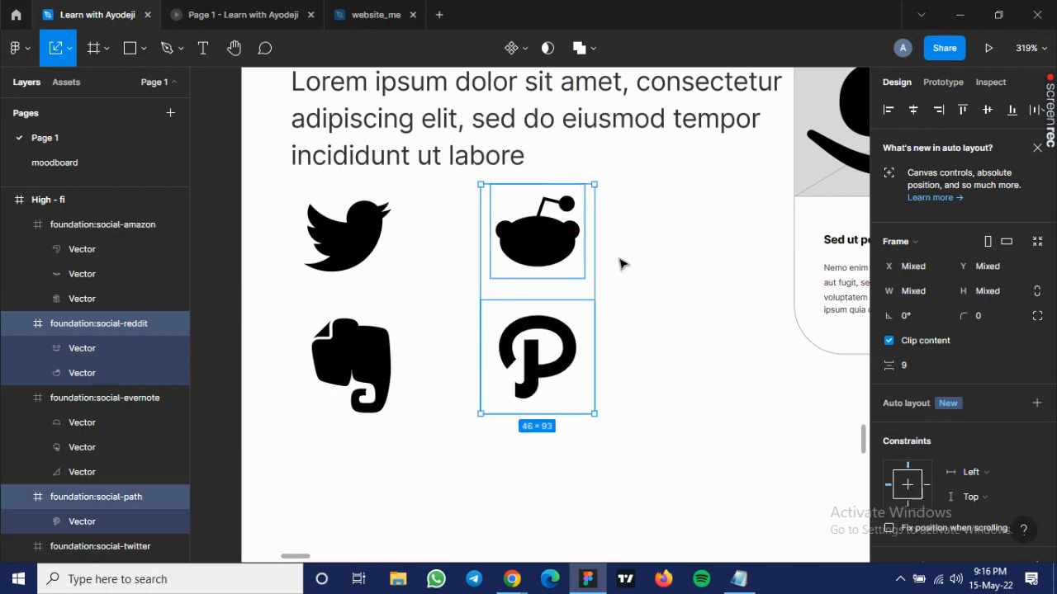
click(886, 115)
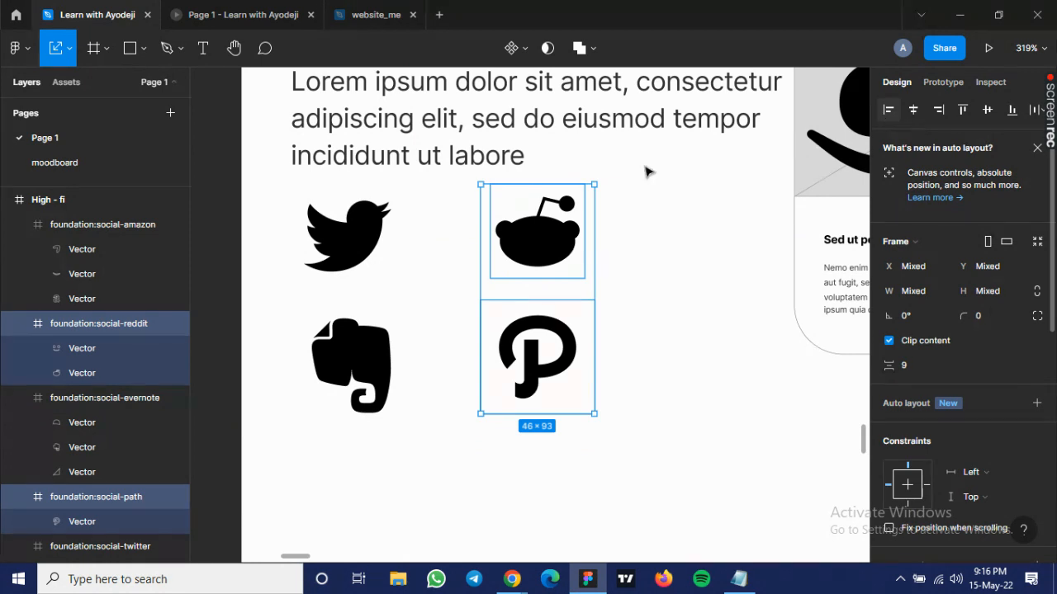
Align the Twitter and Reddit icons along their top edges.
click(358, 237)
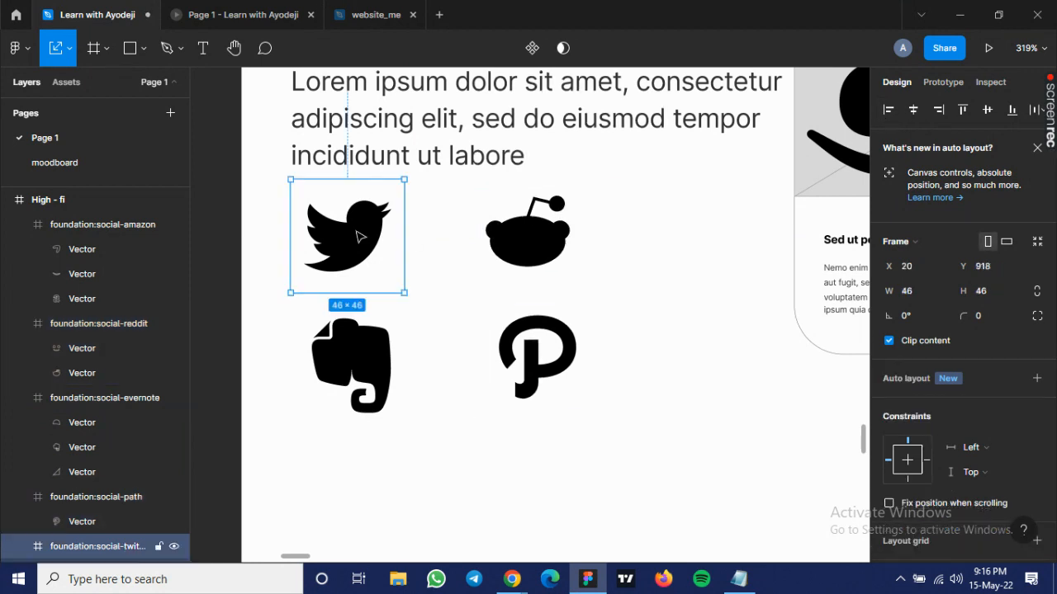
shift+click(617, 239)
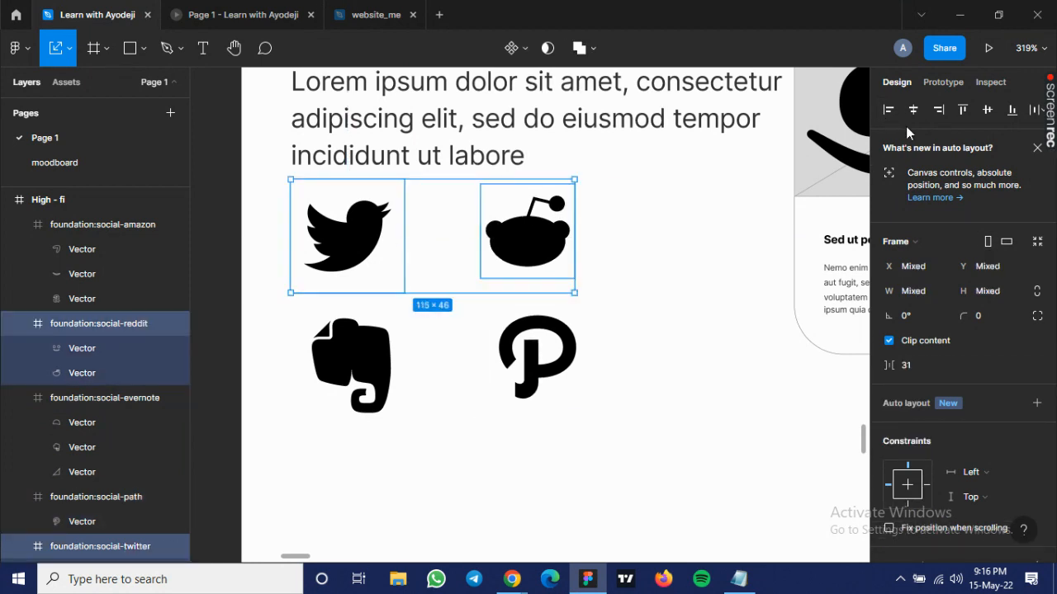
click(961, 109)
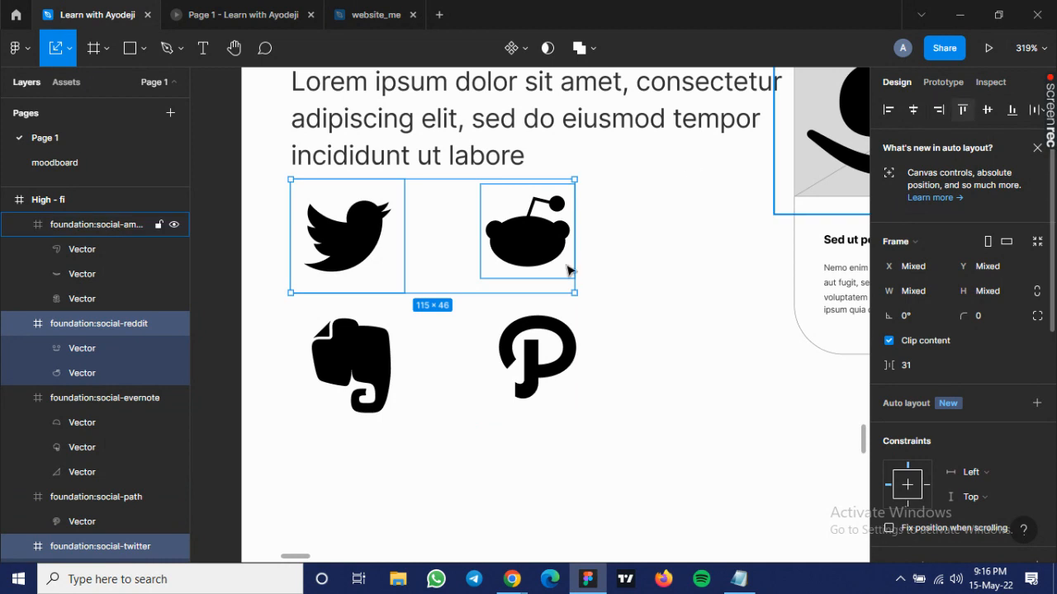
Align the Evernote and Path icons along their bottom edges, leaving the upper two icons out of the selection.
shift+click(364, 364)
shift+click(520, 362)
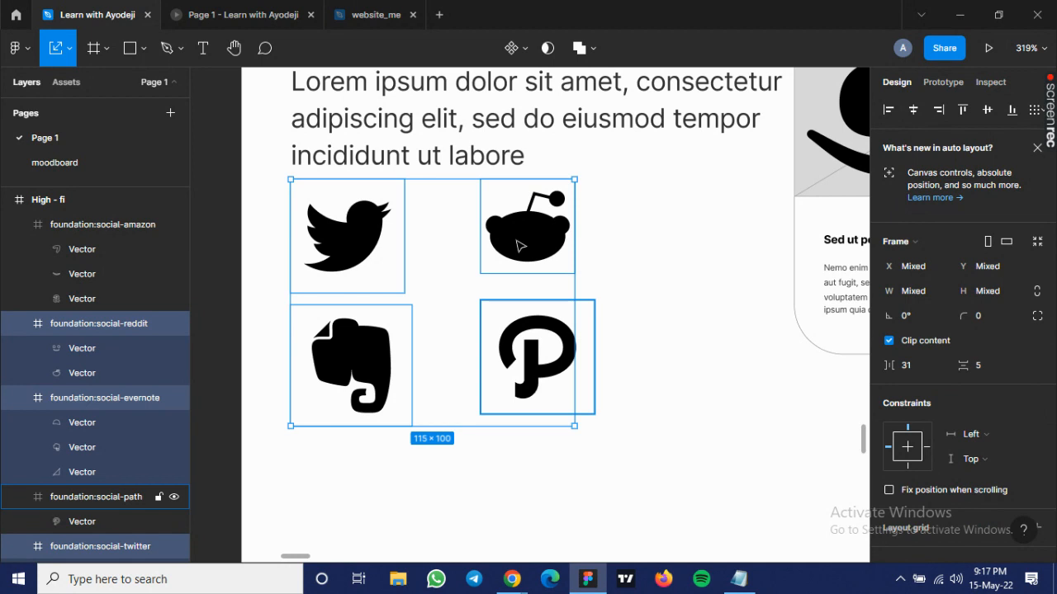
shift+click(520, 245)
shift+click(353, 251)
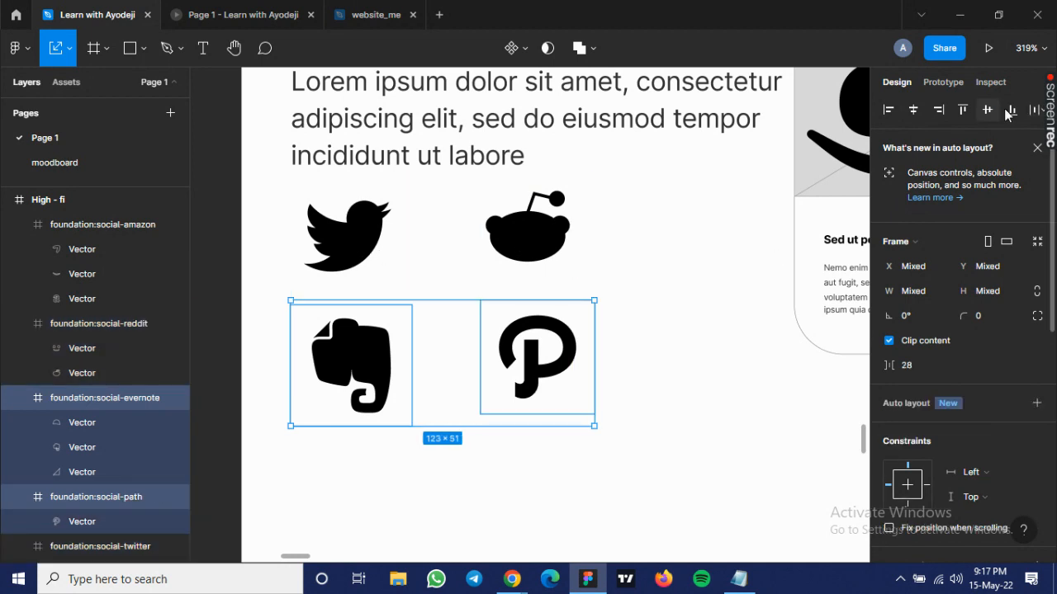
key(alt+s)
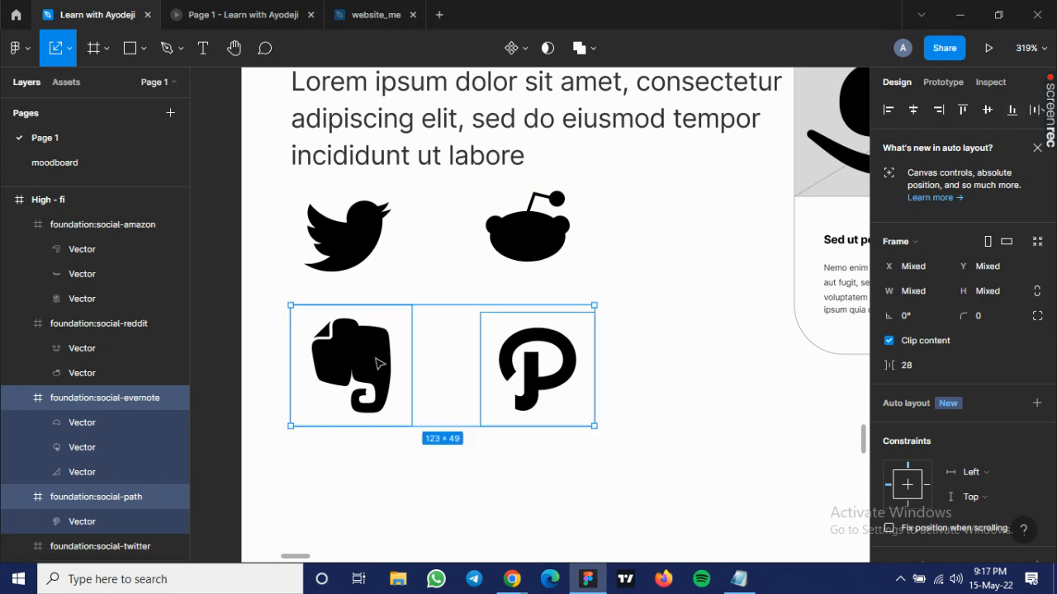
click(716, 301)
Recolor the Twitter bird vector by sampling the blue of the Register button with the eyedropper.
scroll(716, 300, down, 3)
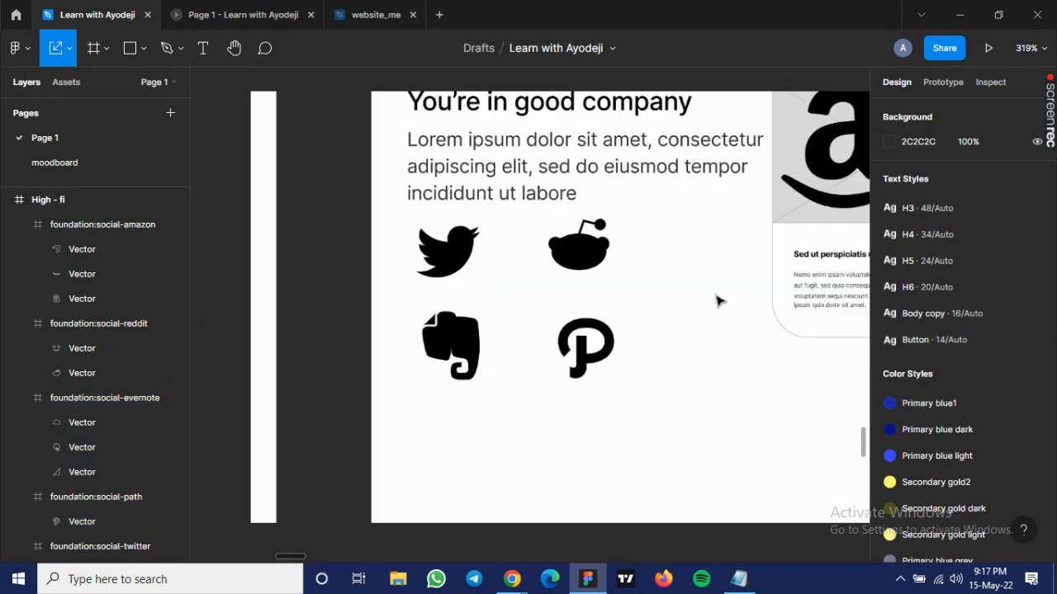
drag(707, 278, 563, 363)
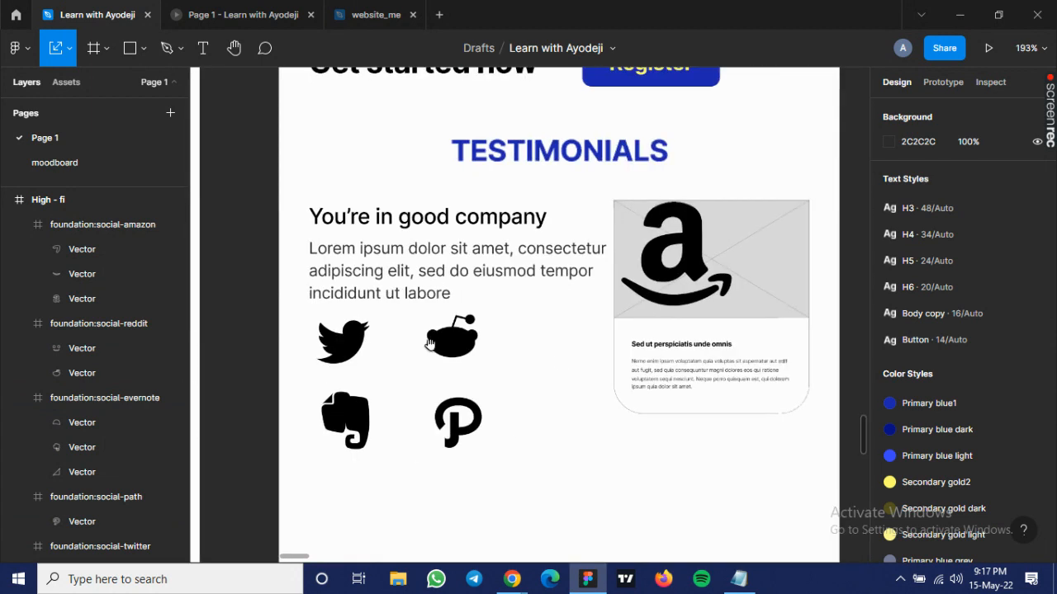
click(351, 355)
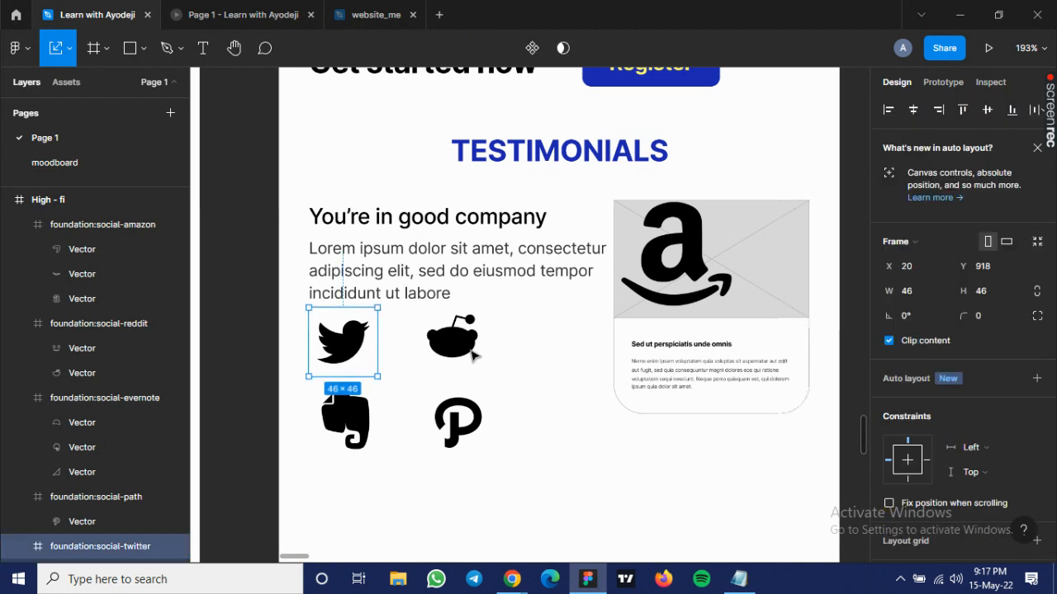
click(471, 363)
shift+click(479, 417)
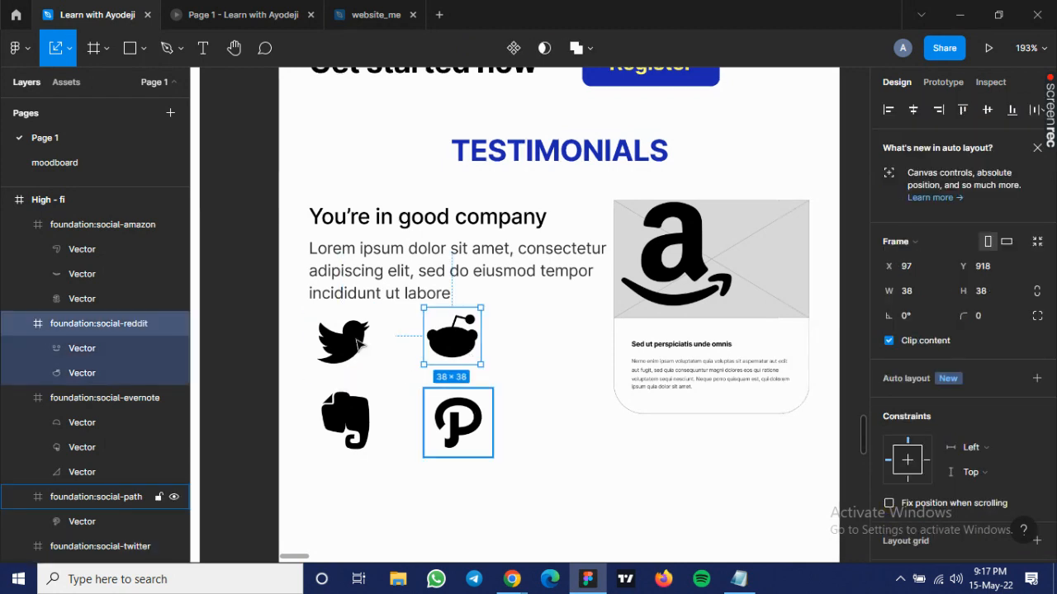
click(359, 345)
key(i)
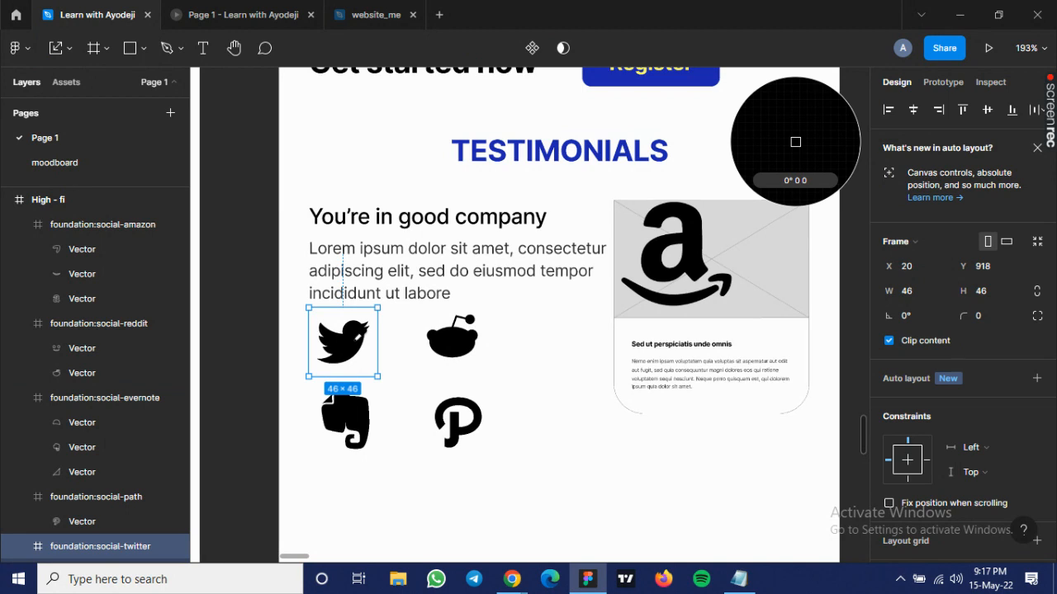
click(795, 142)
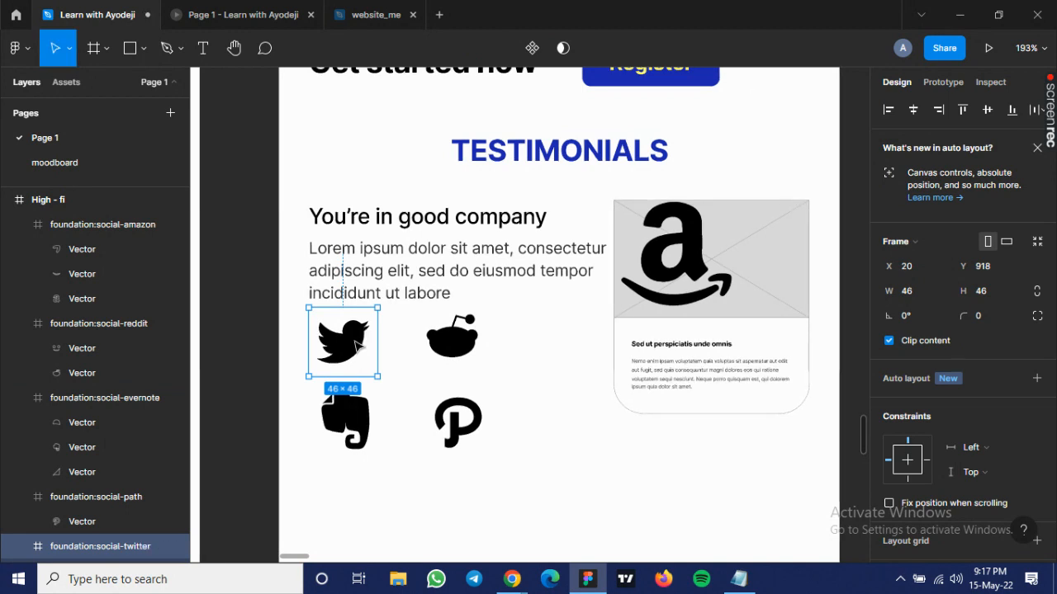
double_click(359, 345)
key(i)
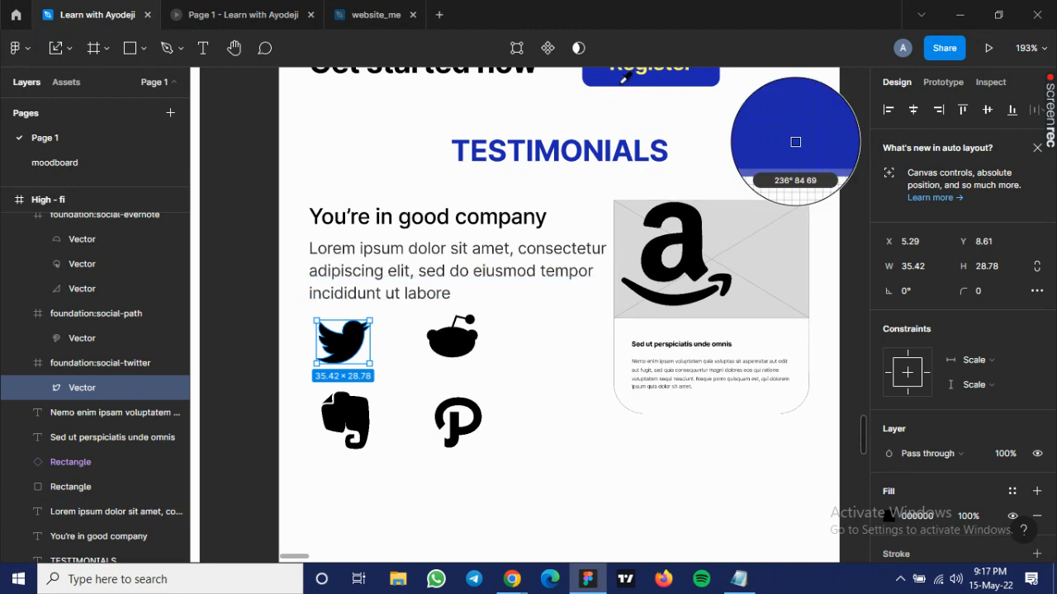
click(625, 76)
Fill the Reddit icon's head with red at HSB 0, 93, 89 and its facial features with off-white at HSB 0, 0, 99.
click(454, 347)
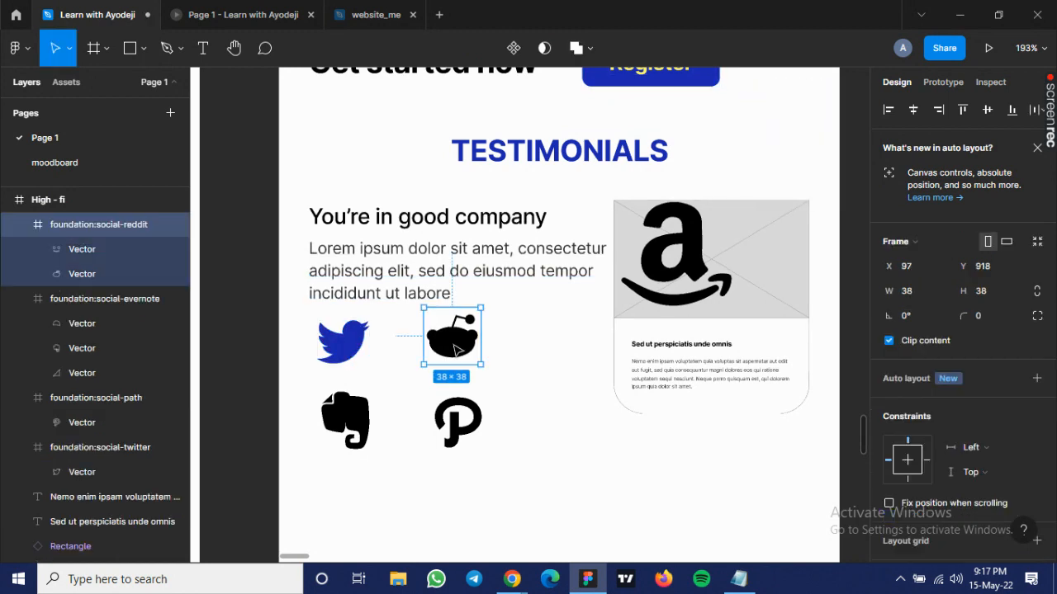
double_click(454, 348)
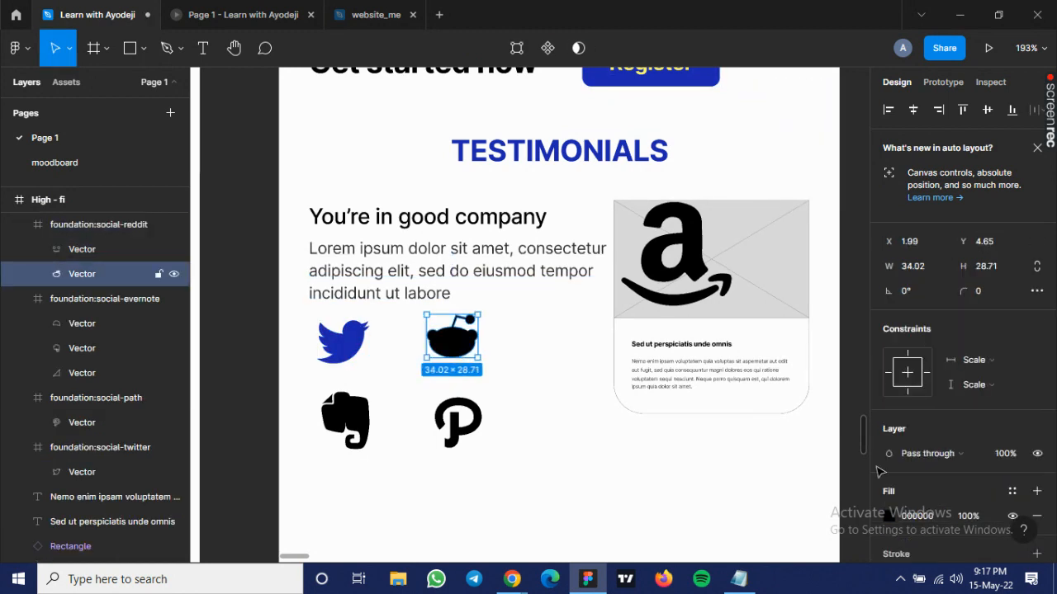
click(886, 513)
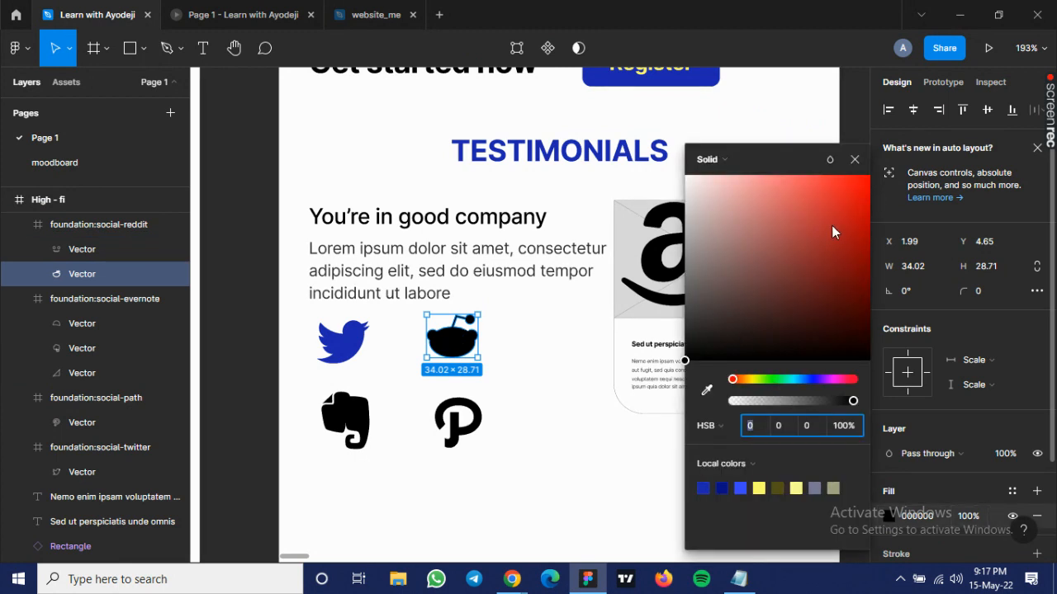
click(842, 218)
drag(852, 213, 860, 208)
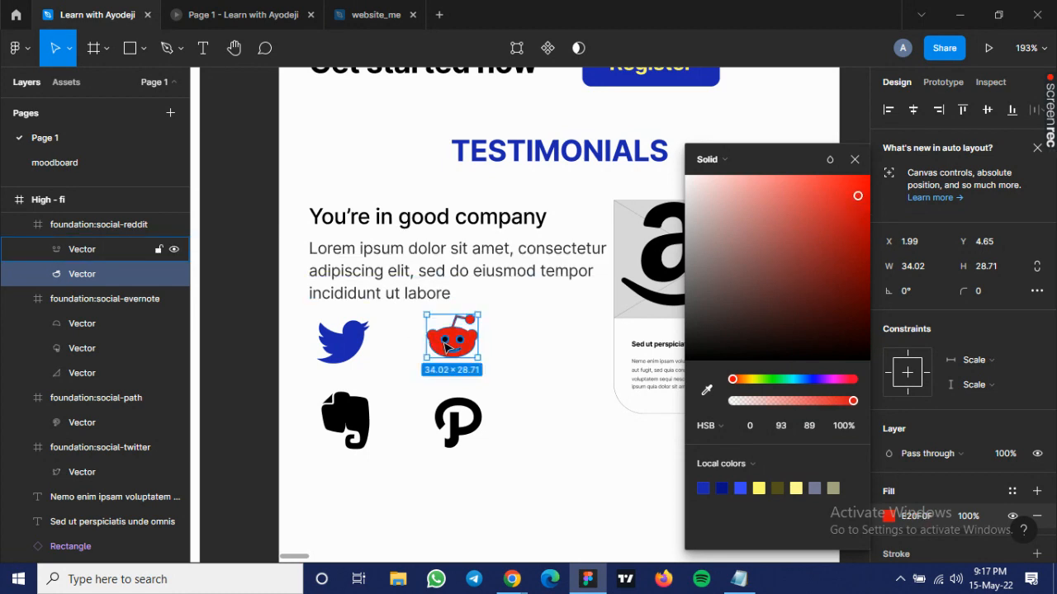
click(446, 348)
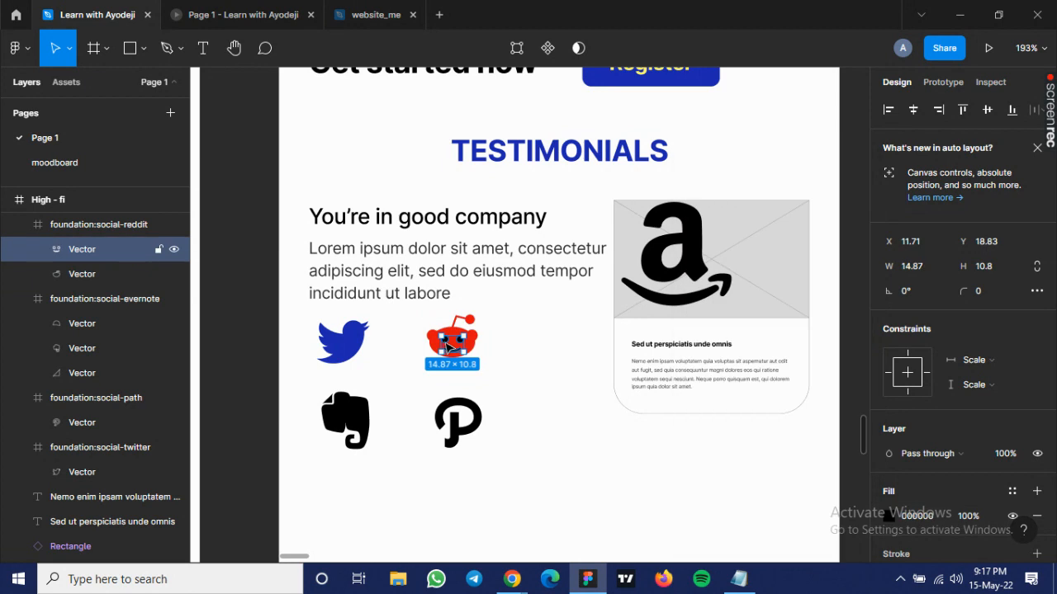
click(889, 515)
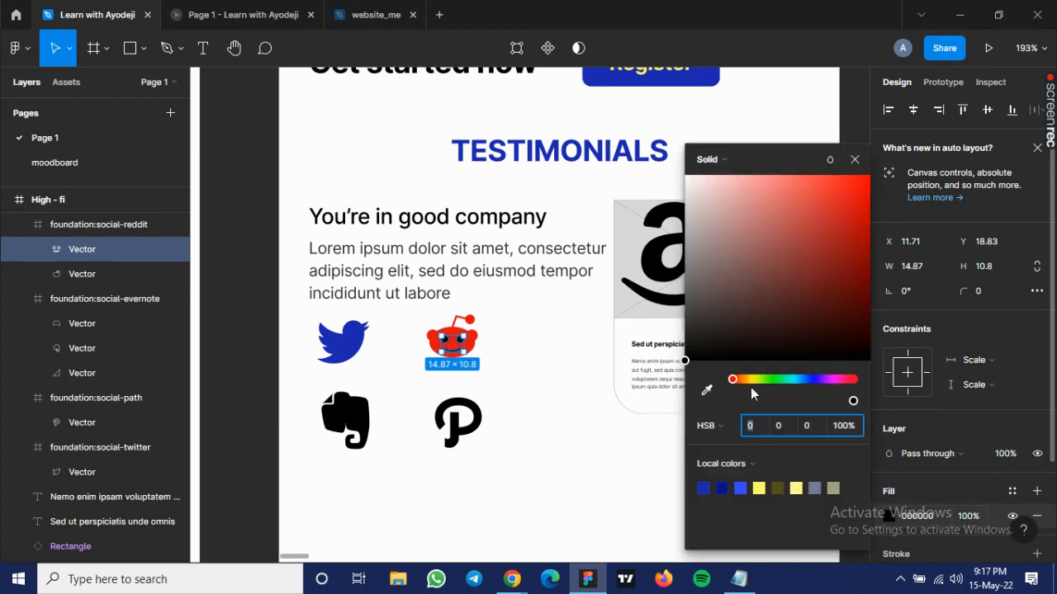
click(686, 181)
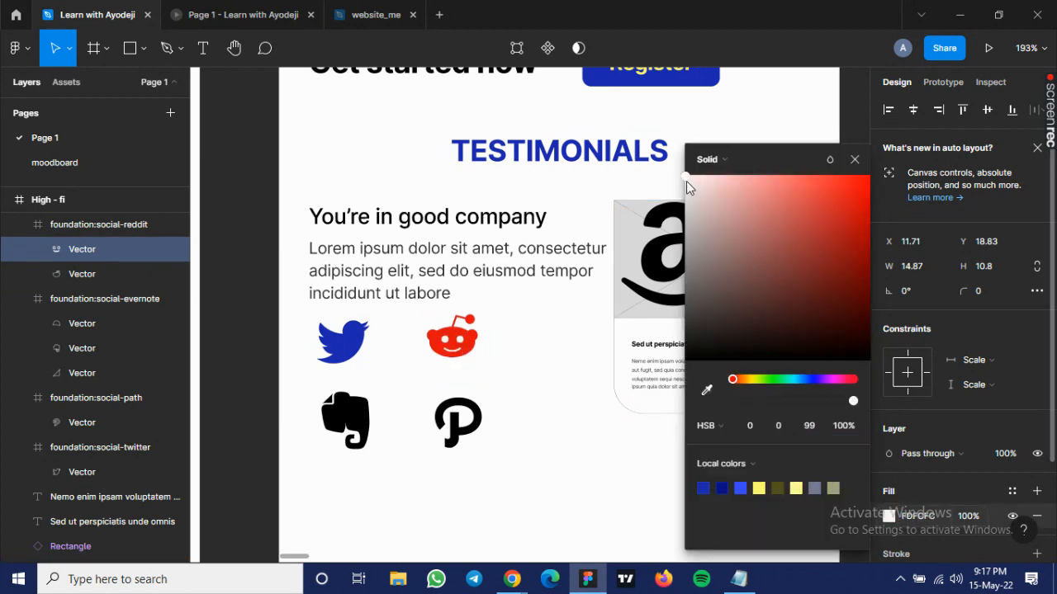
Fill the Evernote elephant's head with light blue at HSB 198, 73, 100 and its folded corner with muted red at HSB 0, 59, 59.
click(346, 417)
double_click(346, 418)
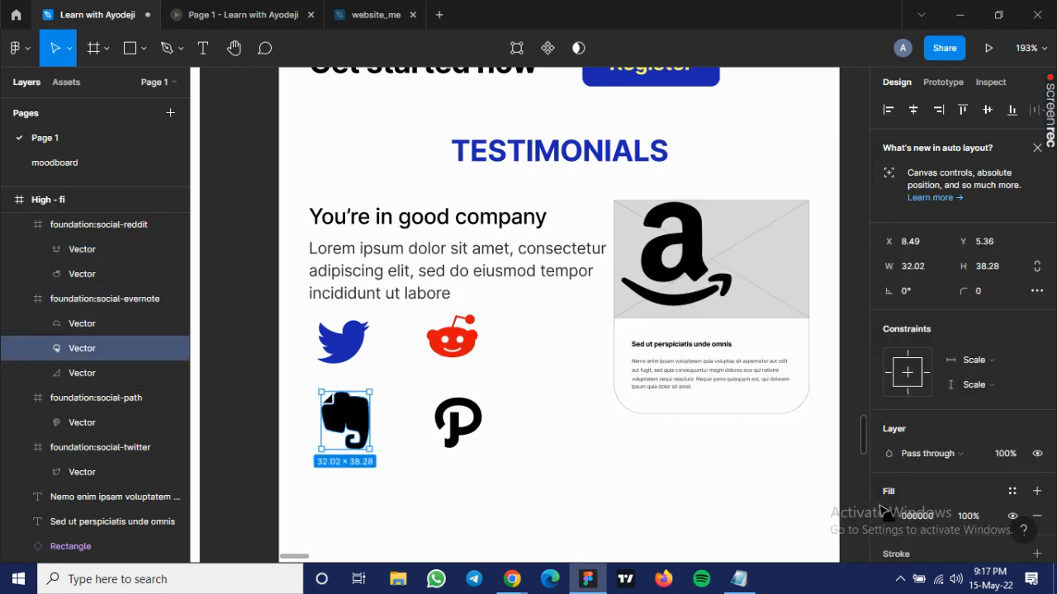
click(886, 515)
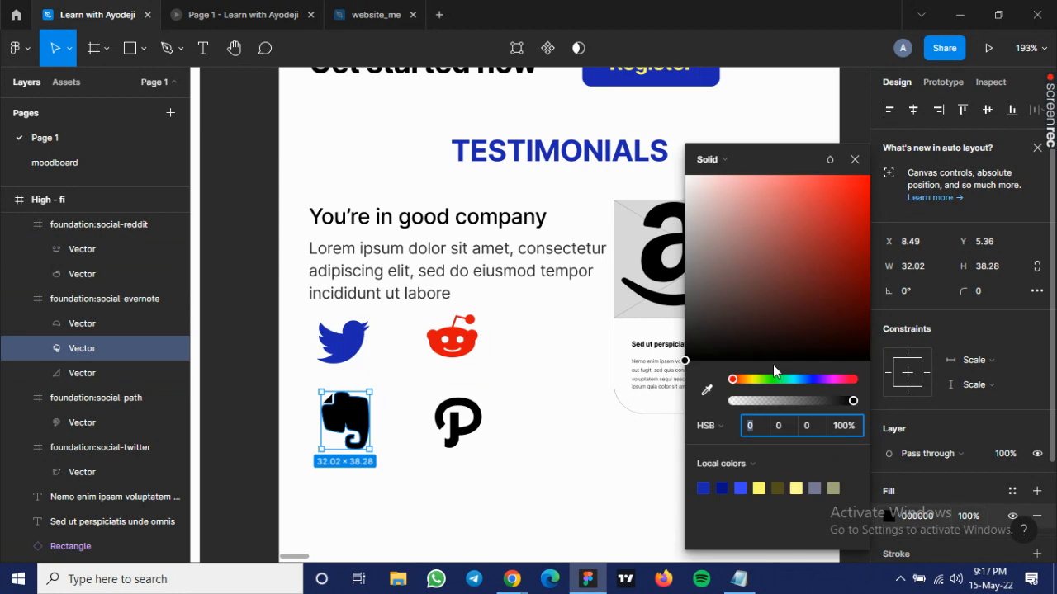
click(806, 379)
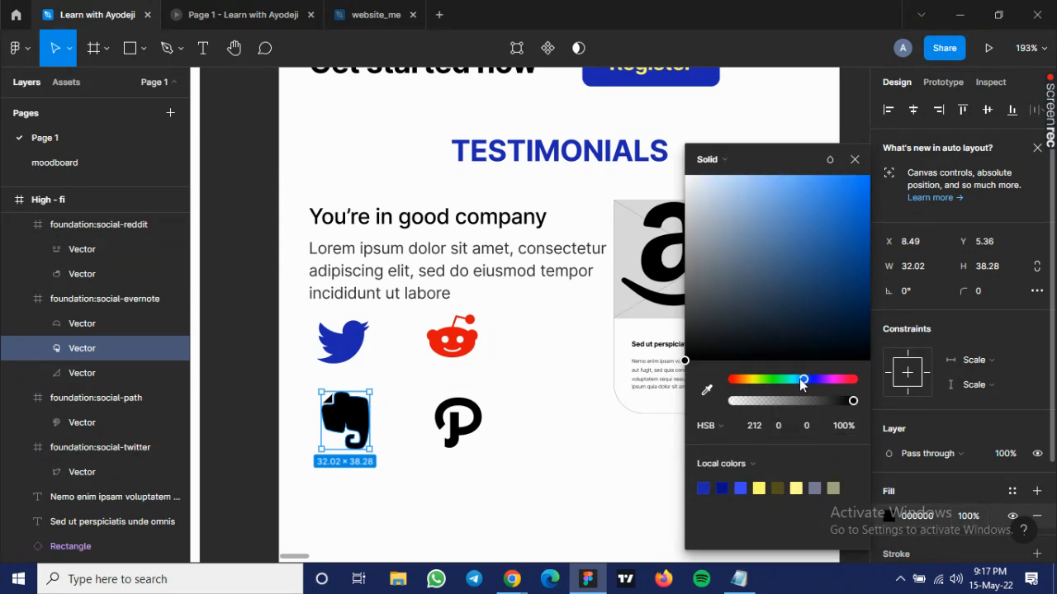
drag(820, 311, 821, 176)
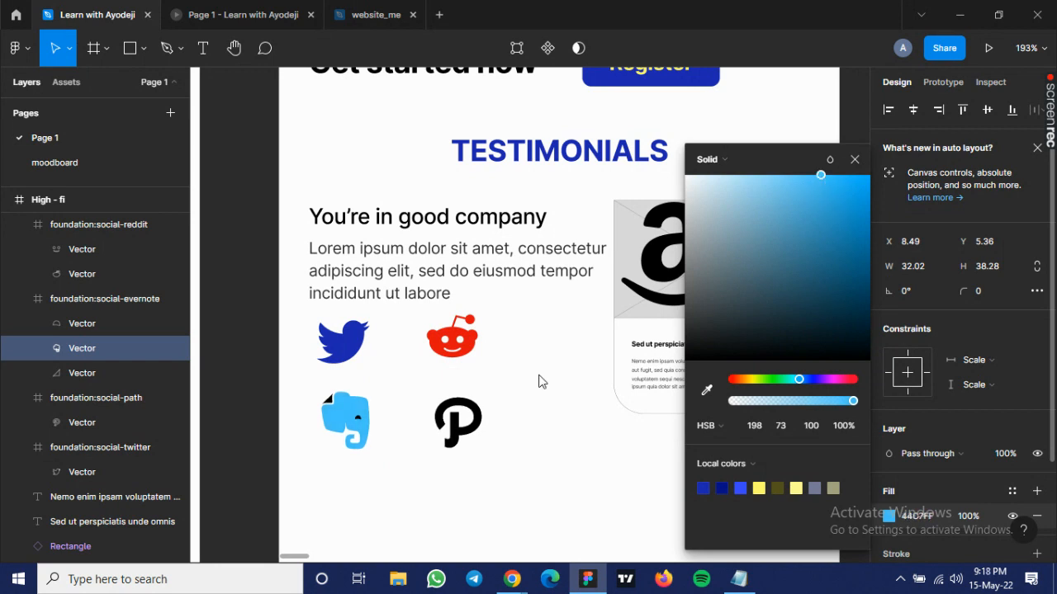
click(82, 376)
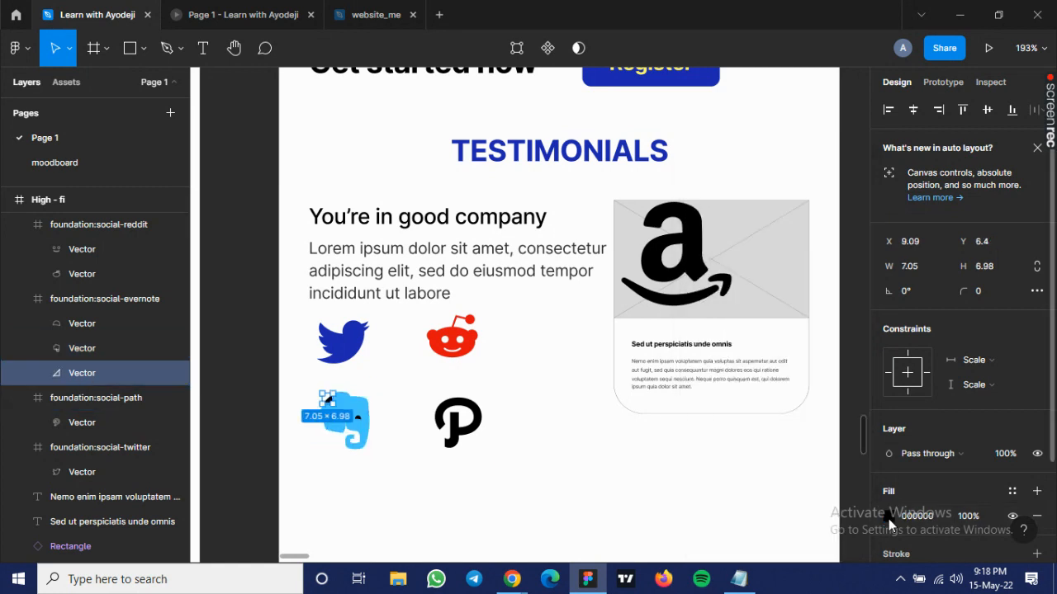
mouse_move(834, 351)
mouse_down()
mouse_move(792, 312)
mouse_move(793, 251)
mouse_up()
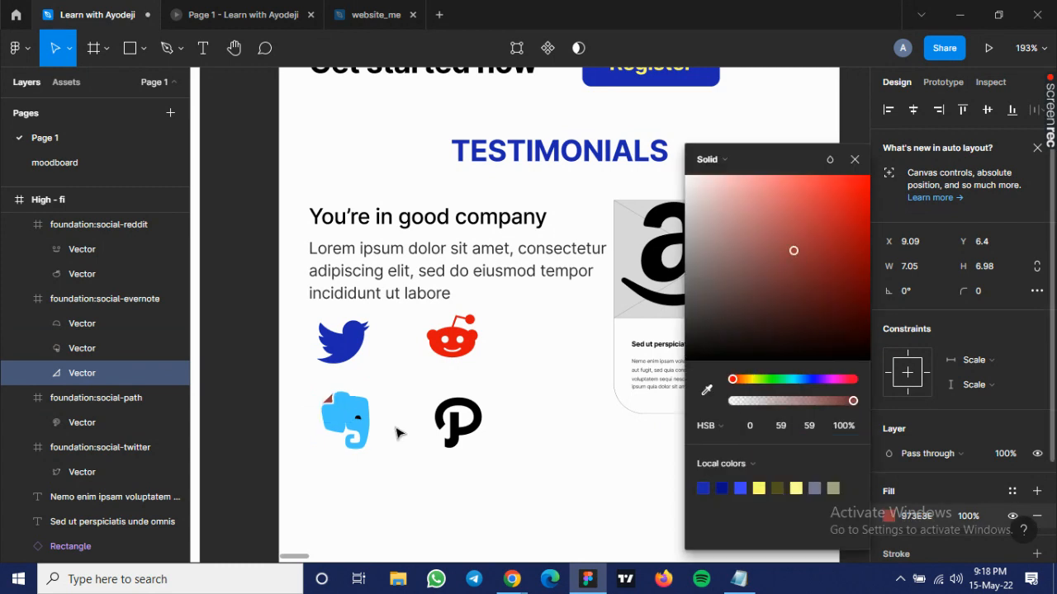
click(360, 422)
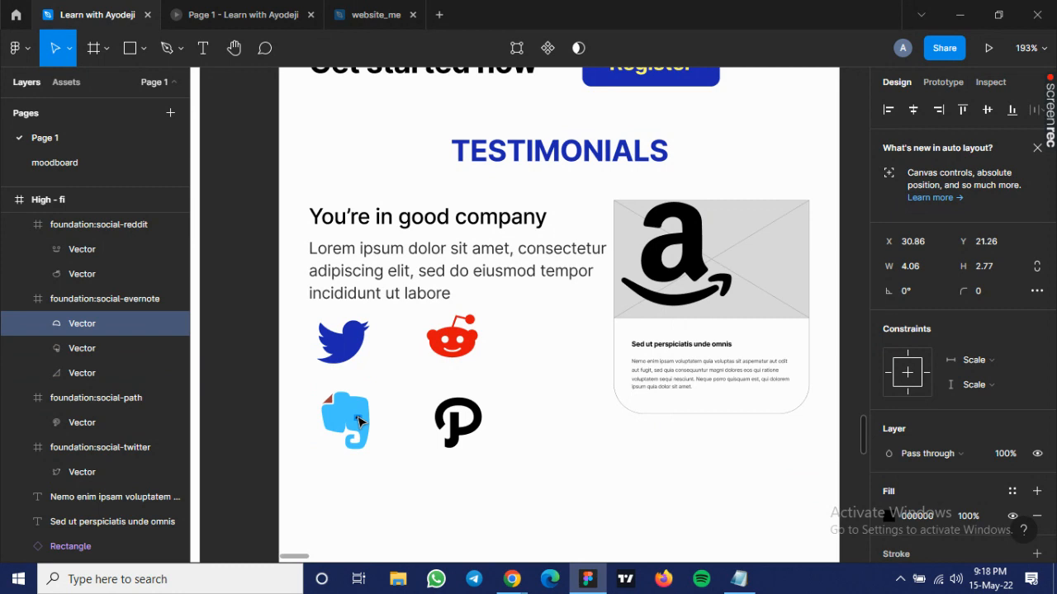
click(888, 515)
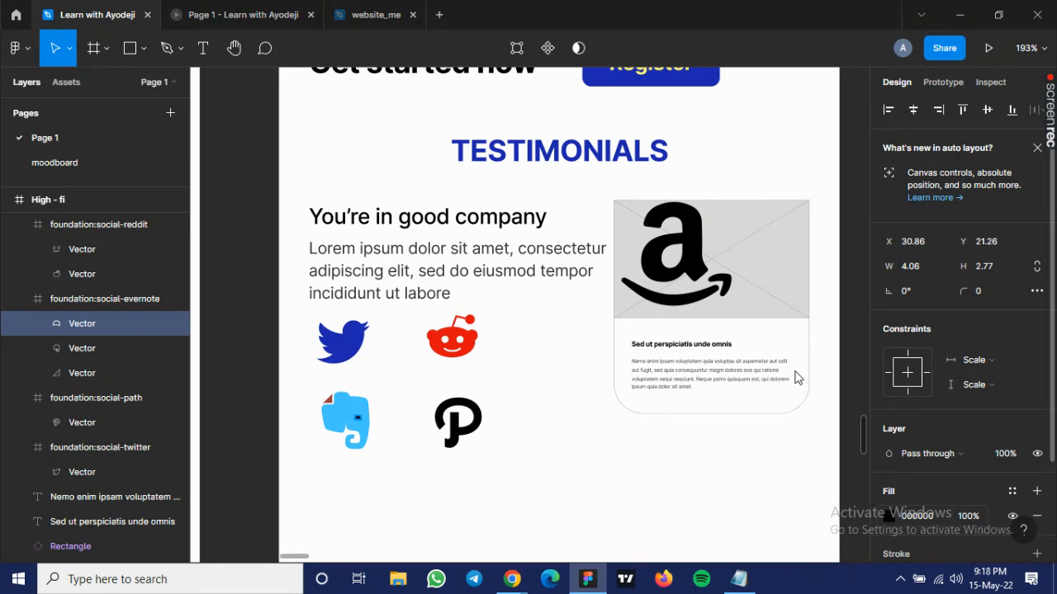
key(ctrl+v)
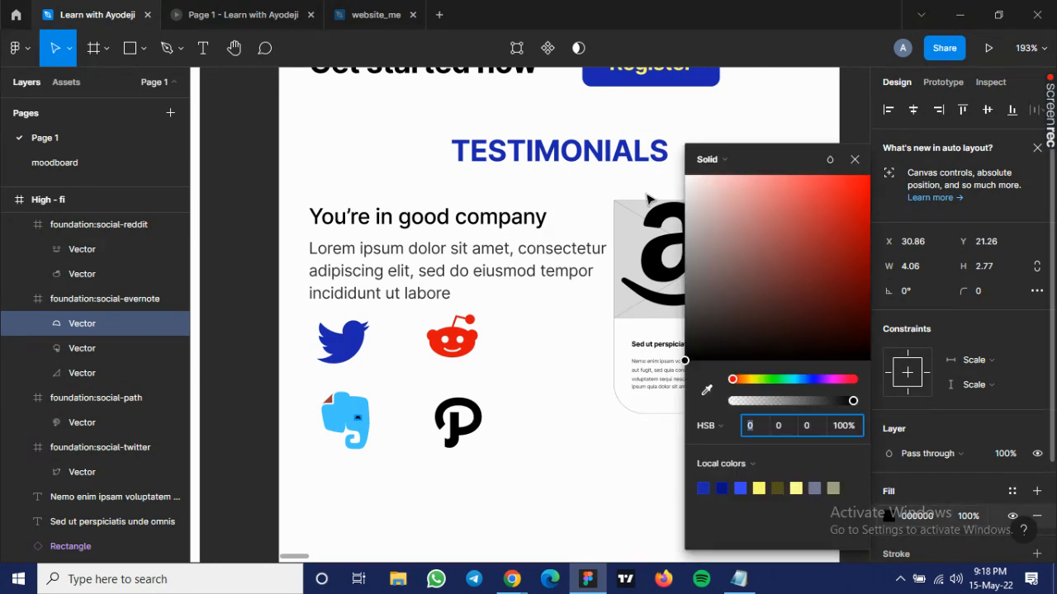
click(455, 438)
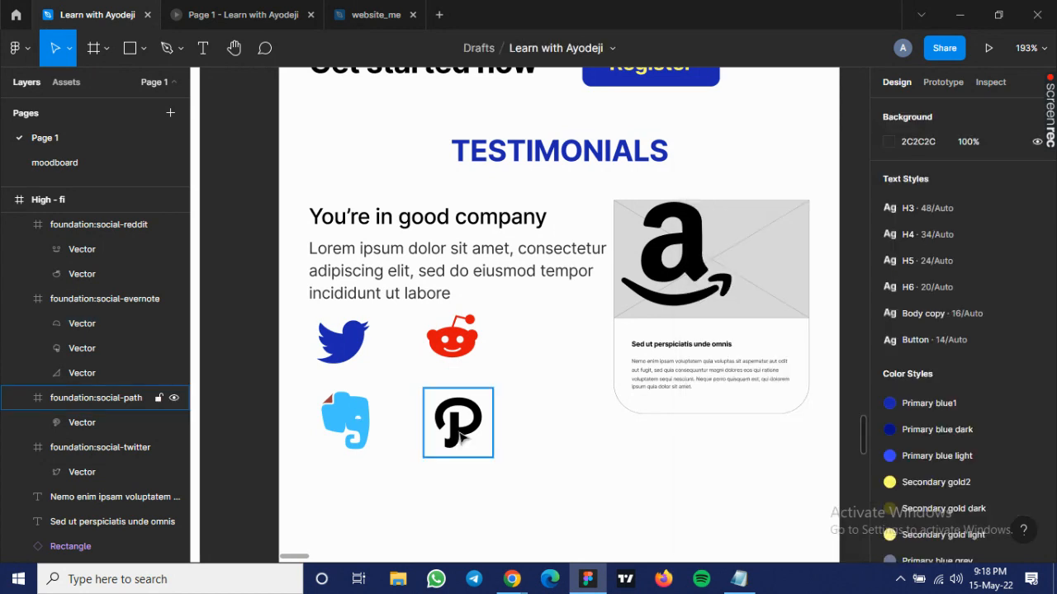
Fill the Path icon's vector with green at HSB 97, 77, 90.
click(462, 438)
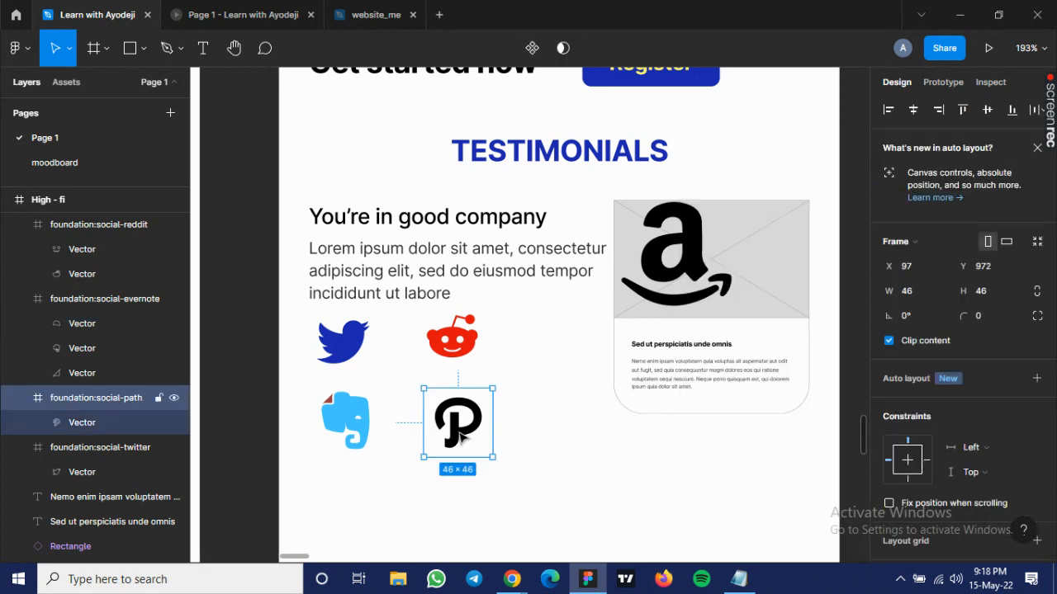
double_click(463, 438)
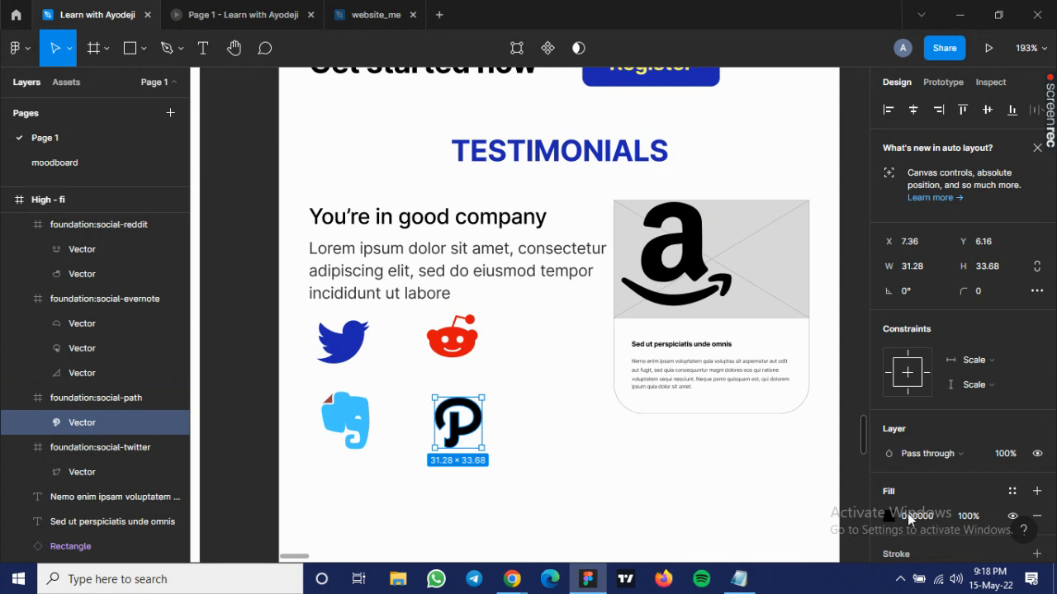
click(890, 516)
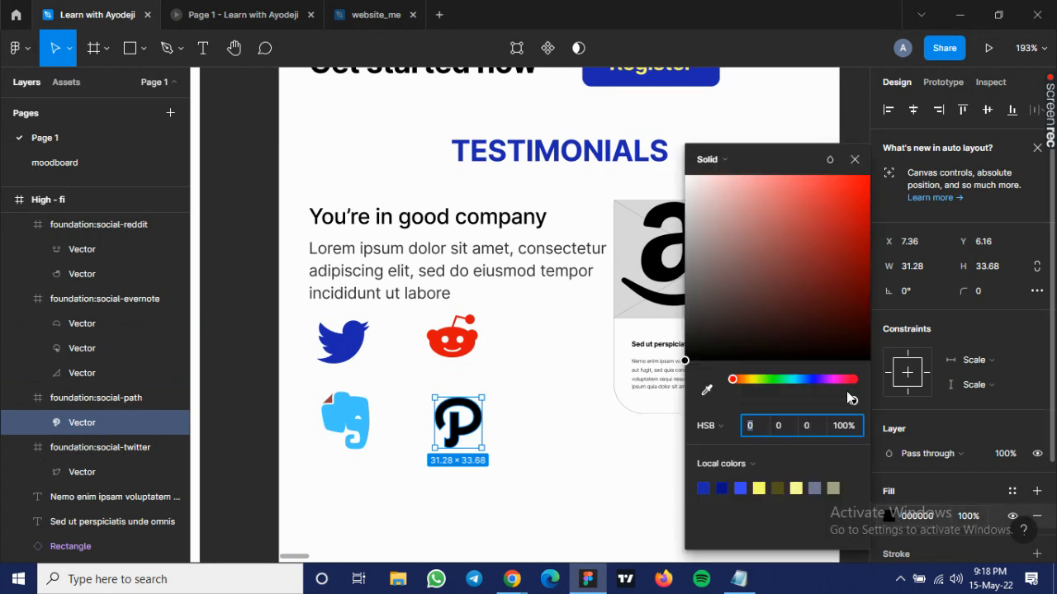
mouse_move(808, 335)
mouse_down()
mouse_move(727, 227)
mouse_move(828, 197)
mouse_up()
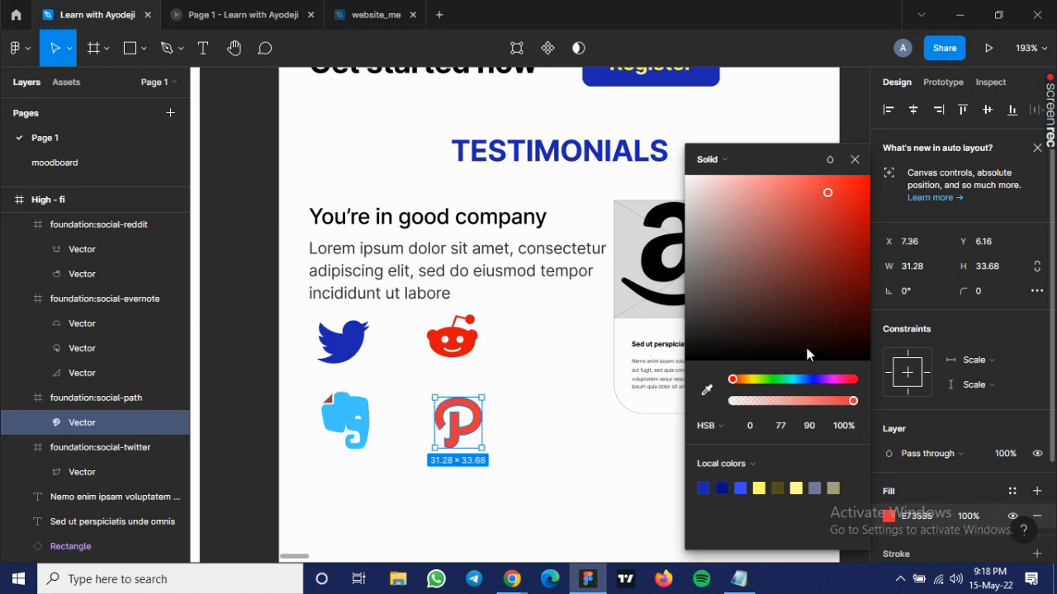
click(763, 379)
drag(766, 378, 766, 380)
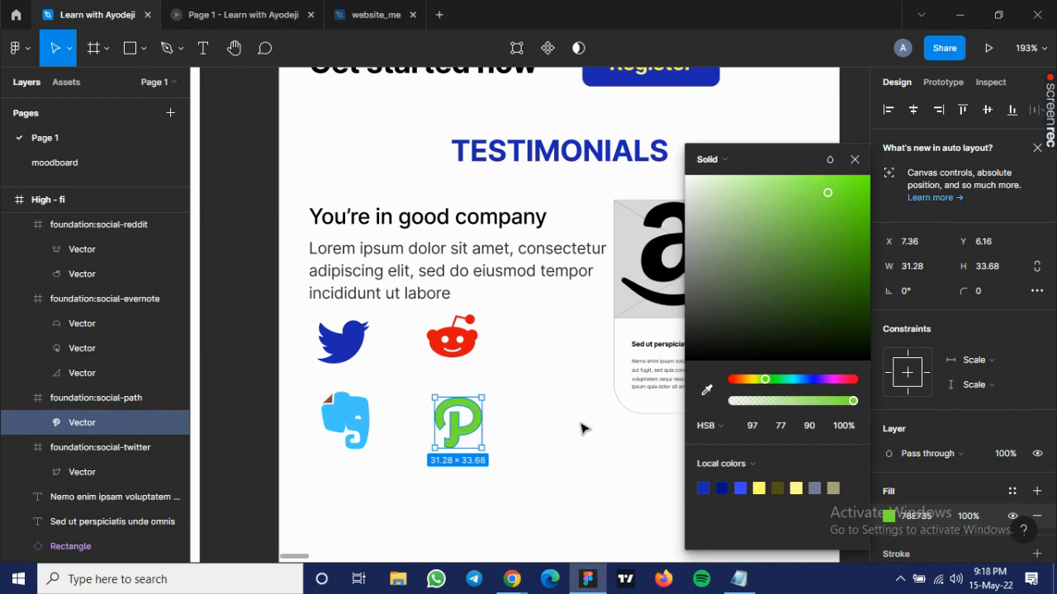
Detach the gray image block instance behind the Amazon logo in the testimonial card.
click(582, 429)
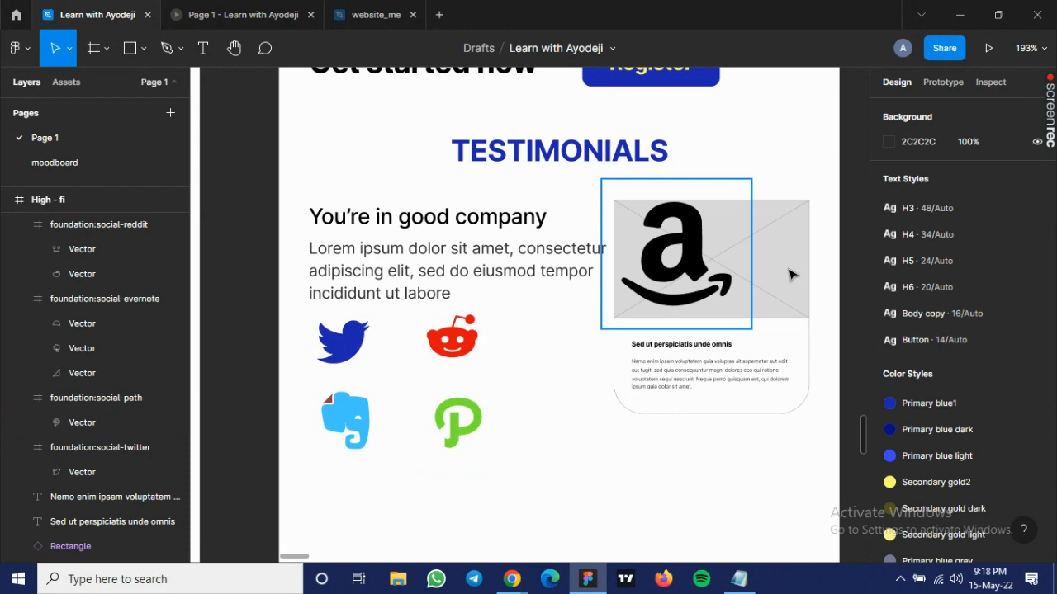
click(775, 231)
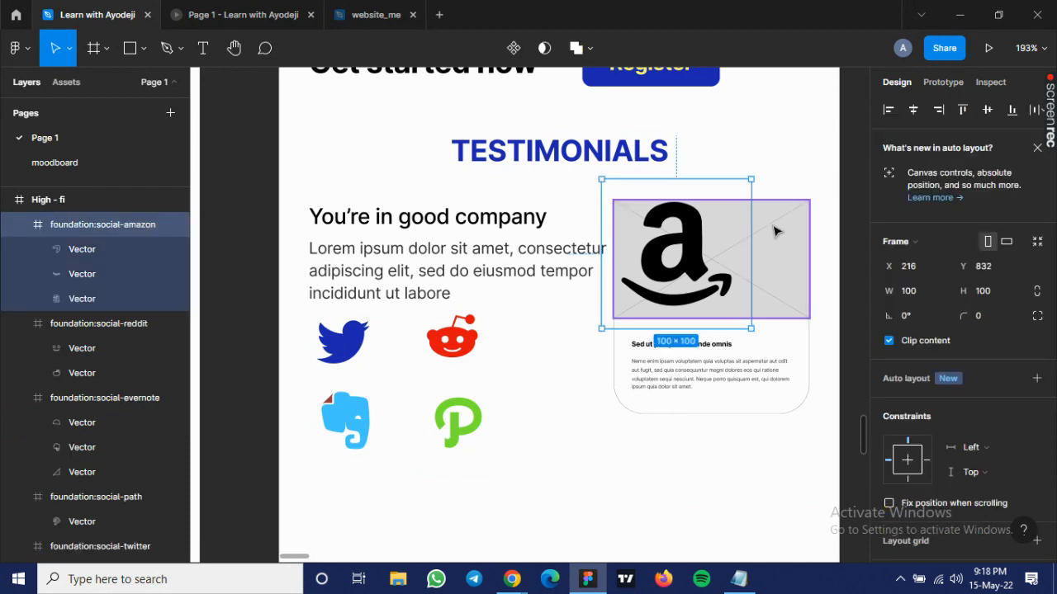
click(774, 231)
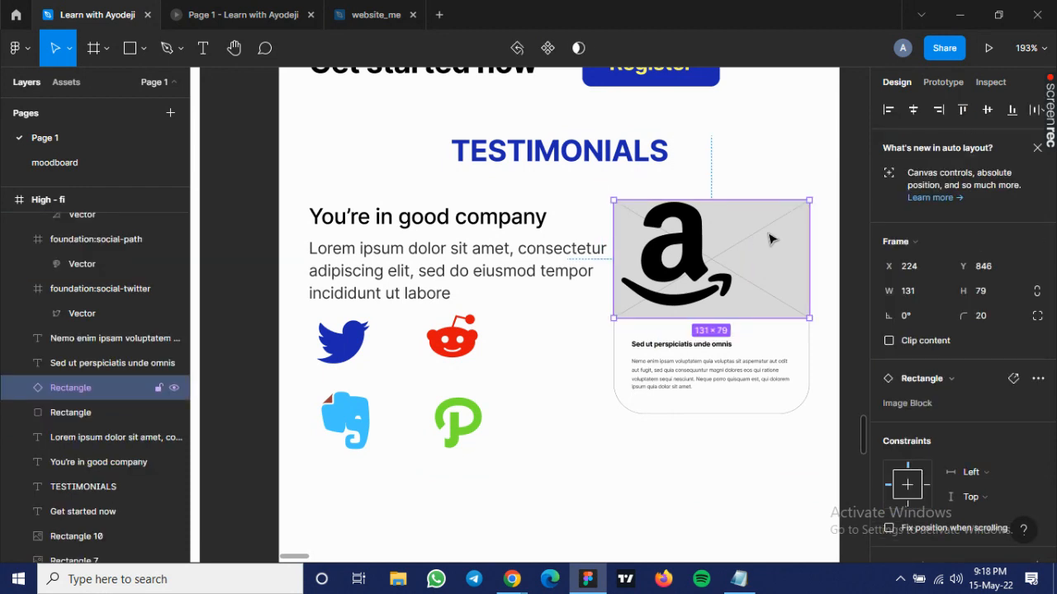
click(943, 388)
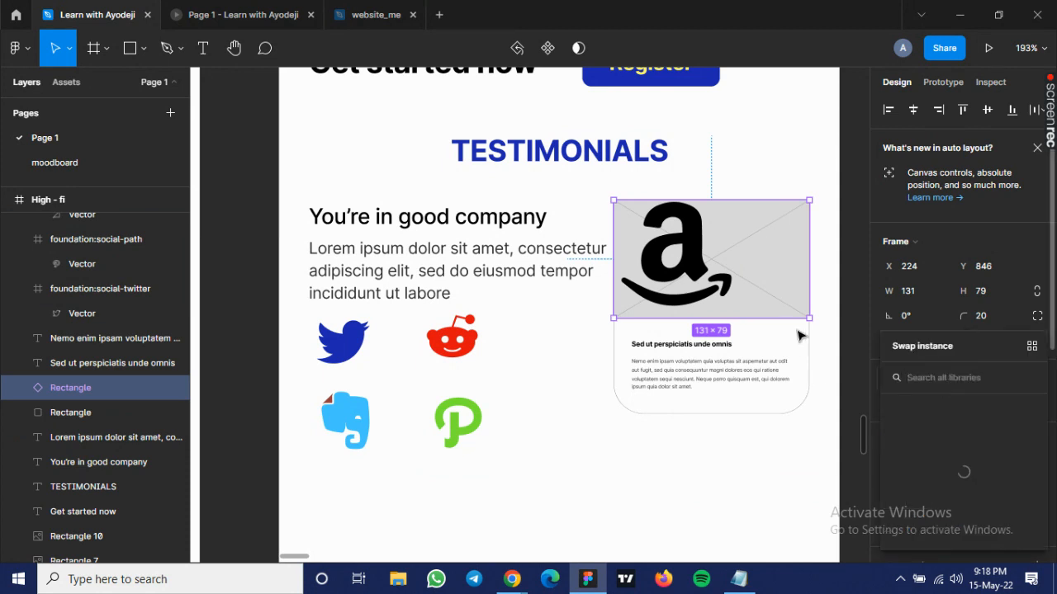
click(774, 305)
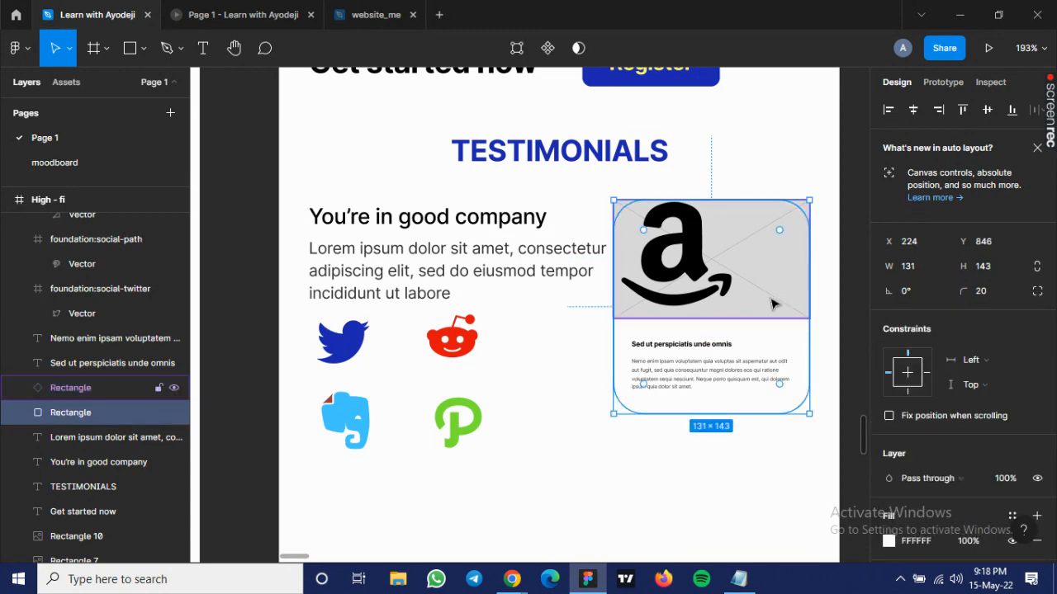
click(774, 305)
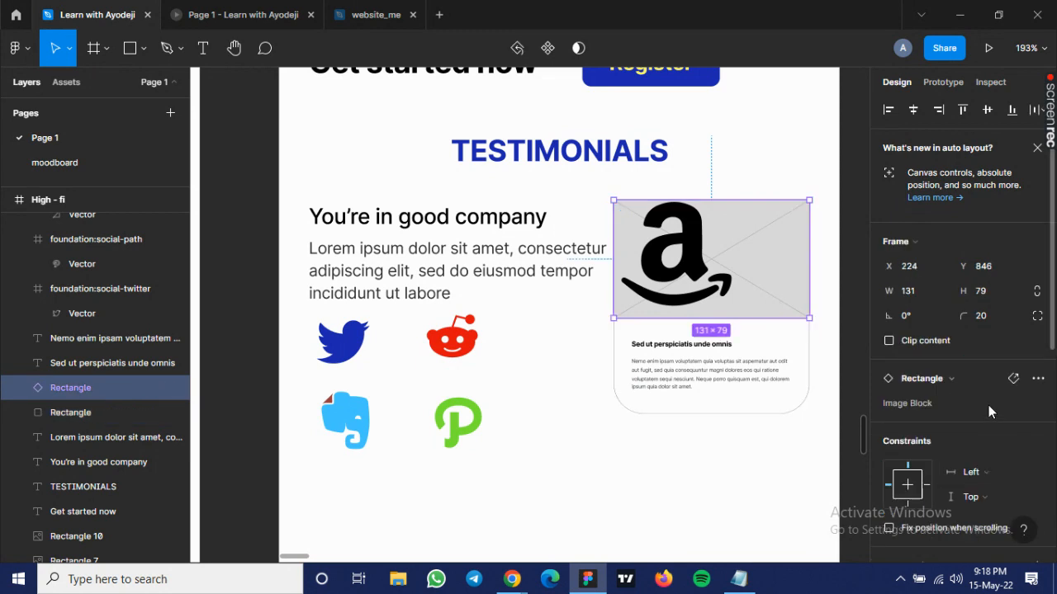
right_click(767, 285)
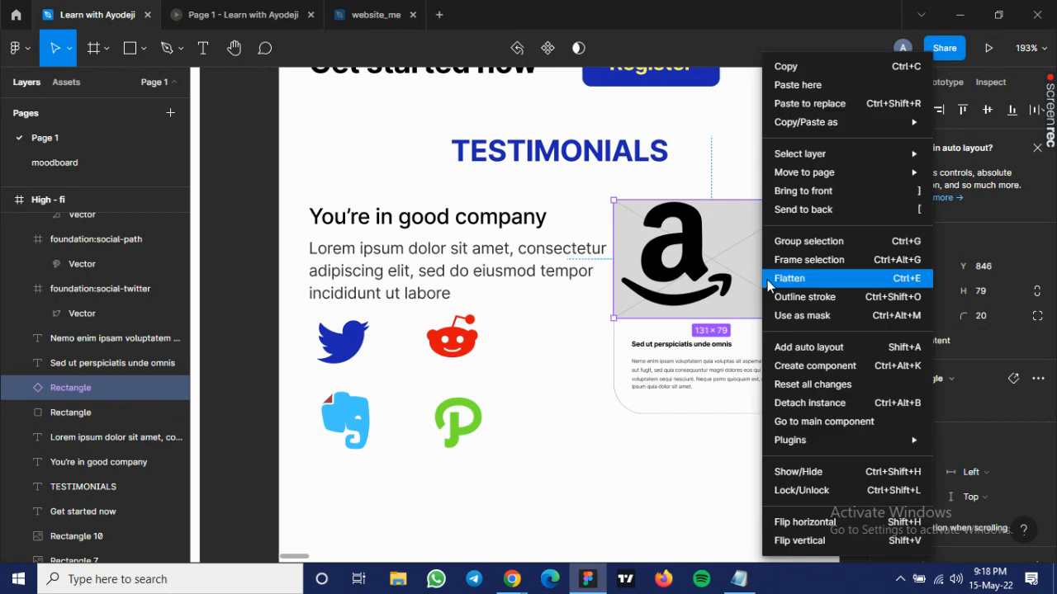
click(822, 405)
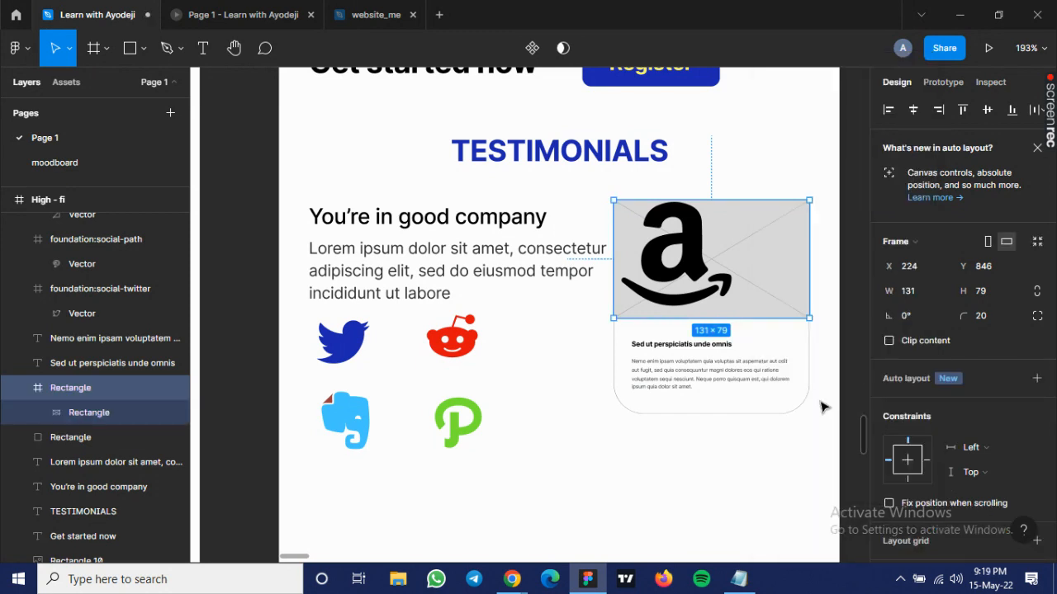
Delete the crossed gray placeholder rectangle inside the detached image block frame.
scroll(971, 410, down, 3)
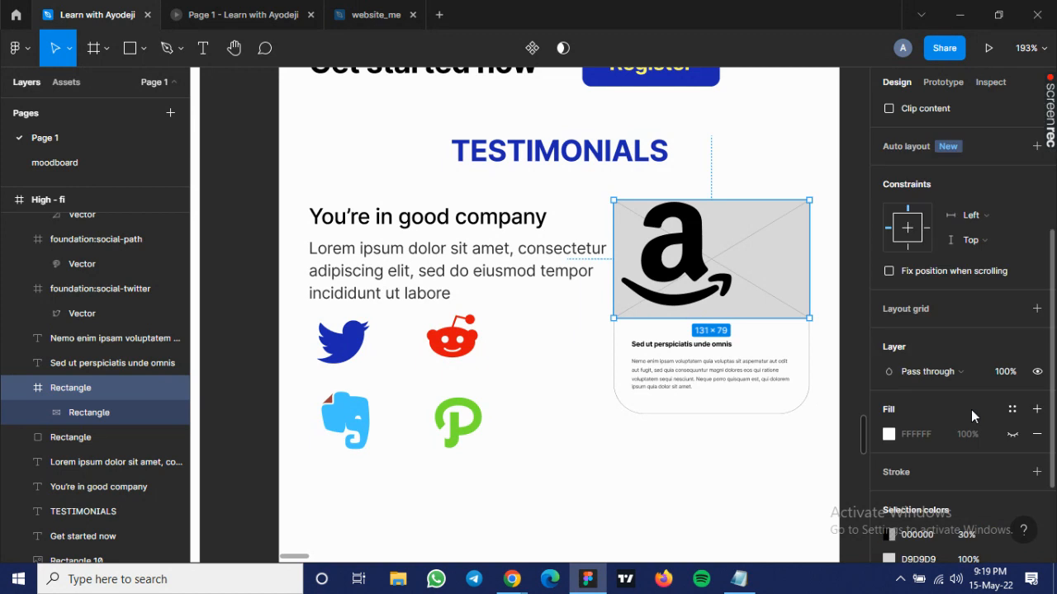
scroll(971, 410, down, 1)
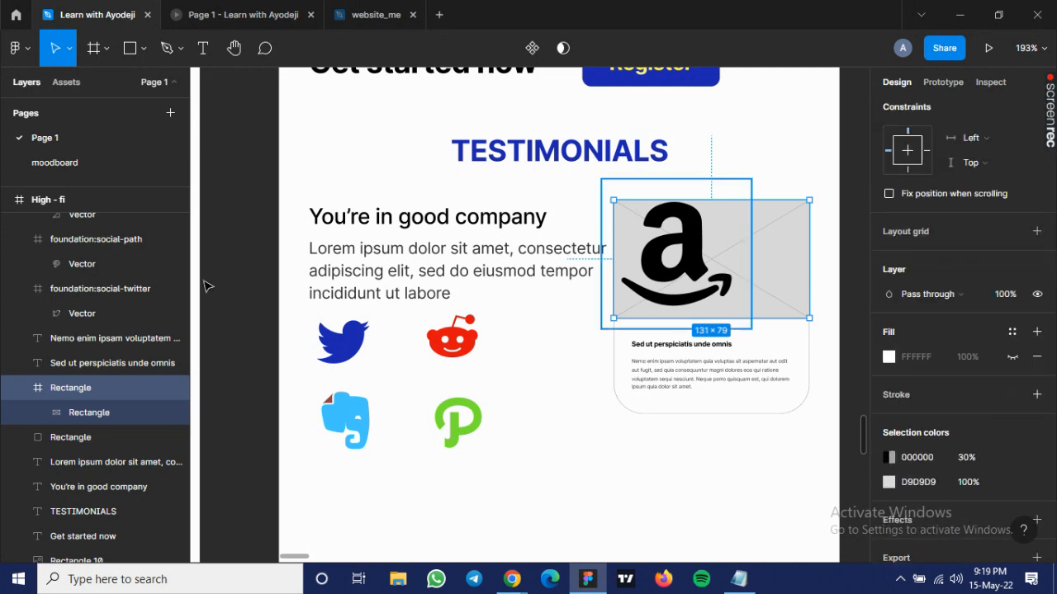
click(121, 414)
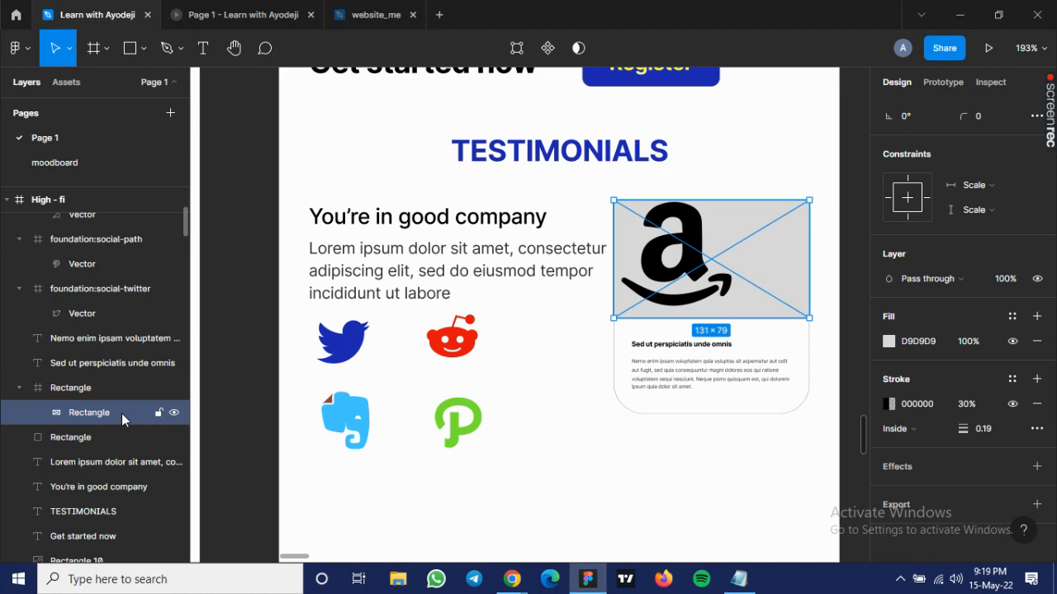
key(Delete)
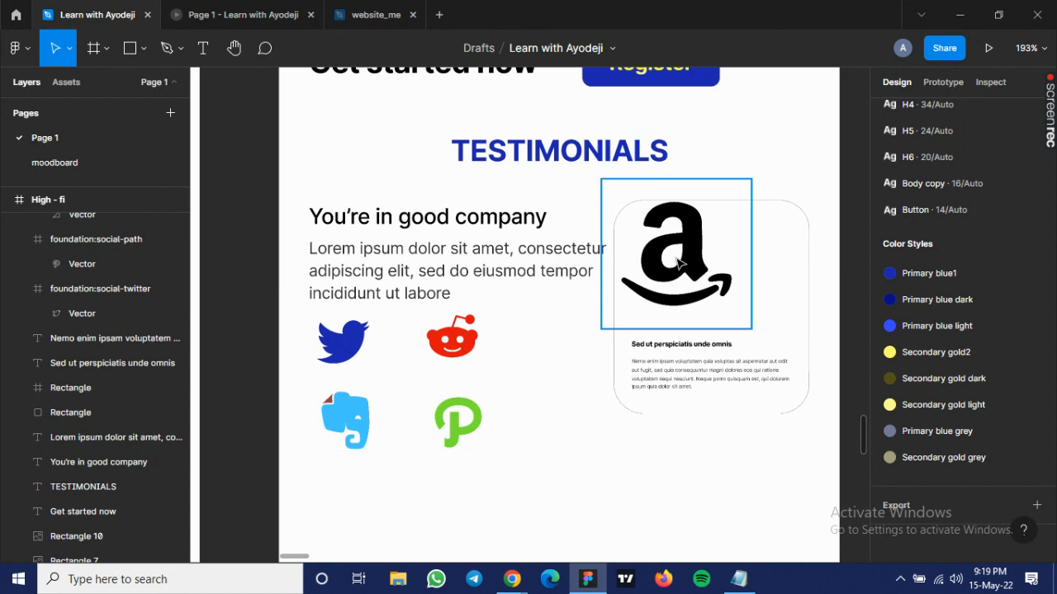
Scale the Amazon logo proportionally to 75 × 75 and center it horizontally in the upper part of the testimonial card.
click(602, 184)
drag(599, 180, 626, 205)
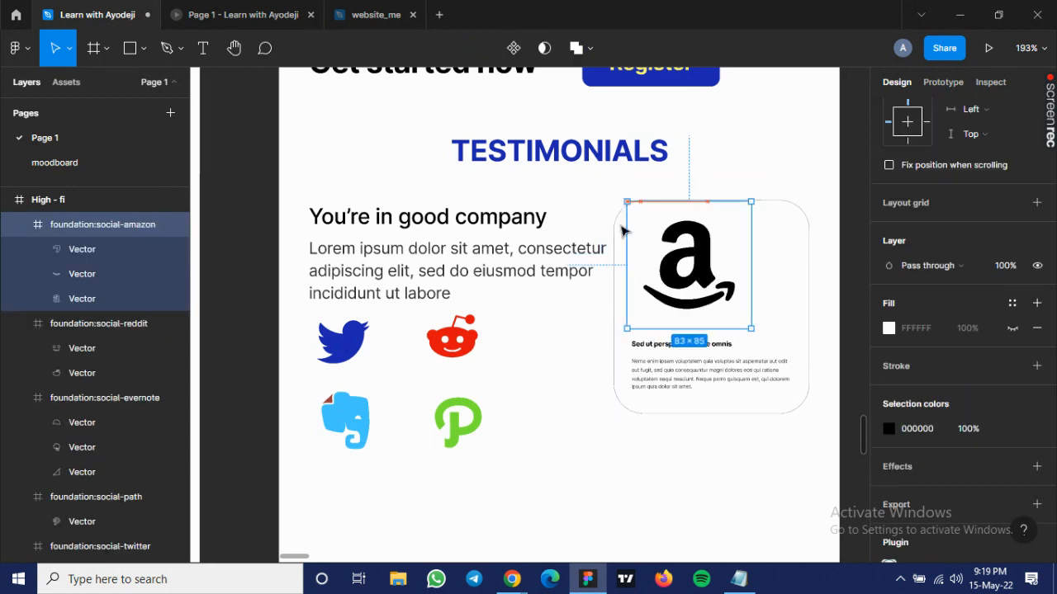
key(ctrl+z)
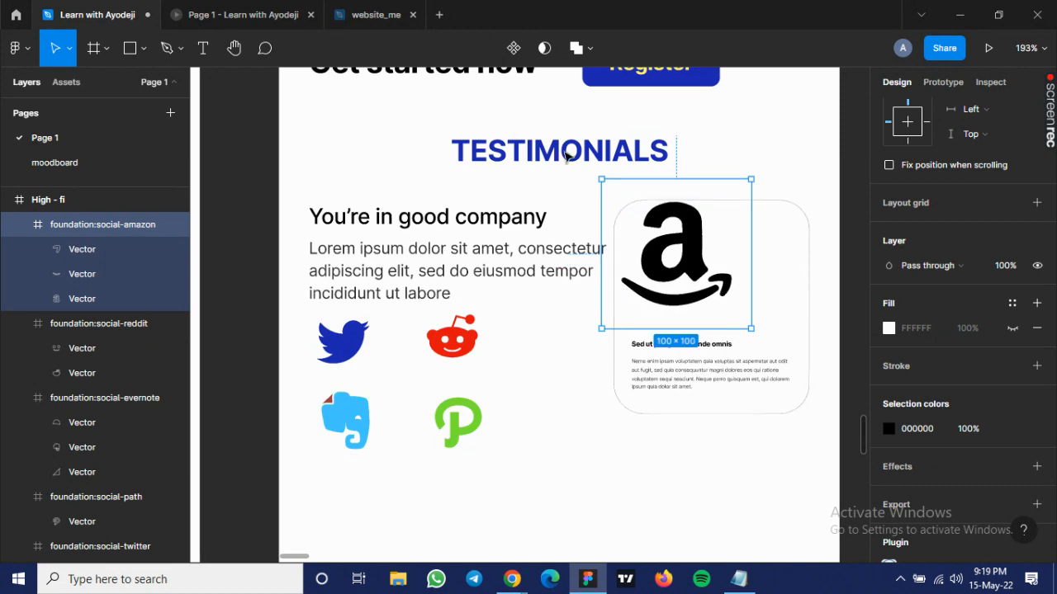
key(k)
drag(601, 179, 638, 217)
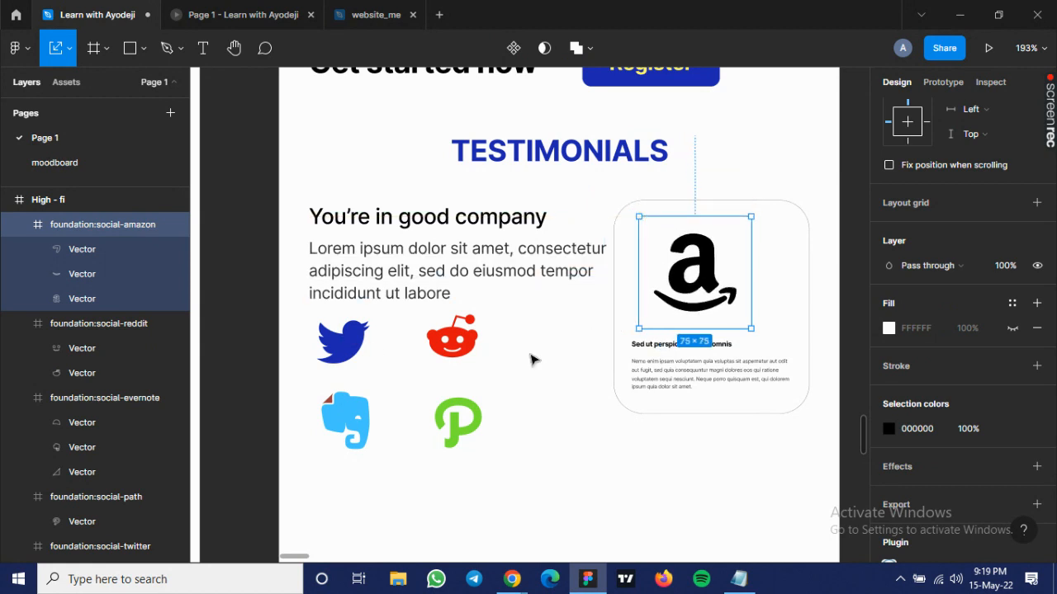
drag(704, 286, 719, 273)
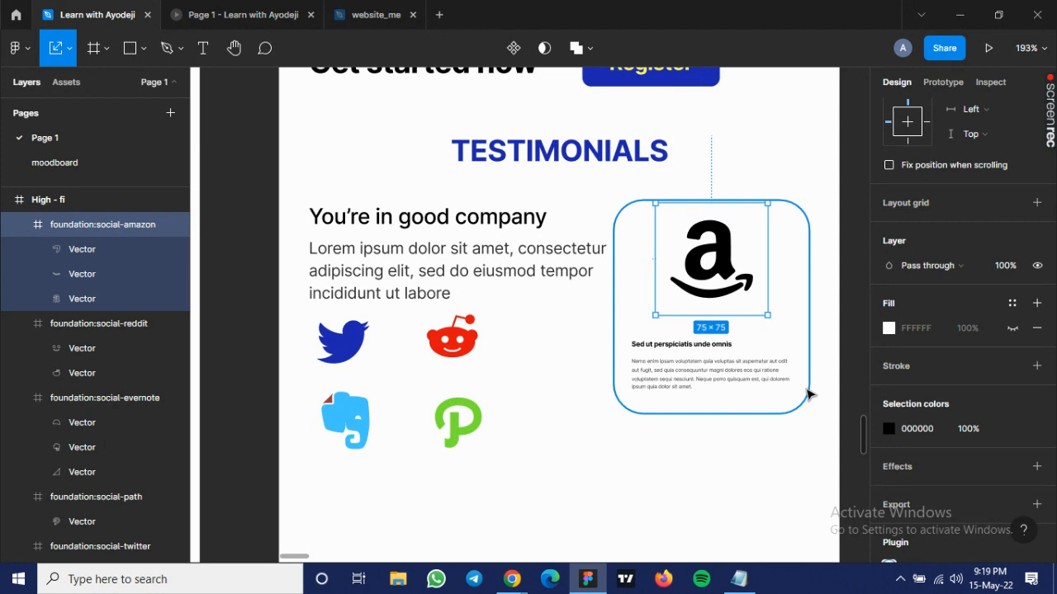
Select the empty 131 × 79 image frame behind the Amazon logo in the testimonial card.
scroll(809, 395, up, 3)
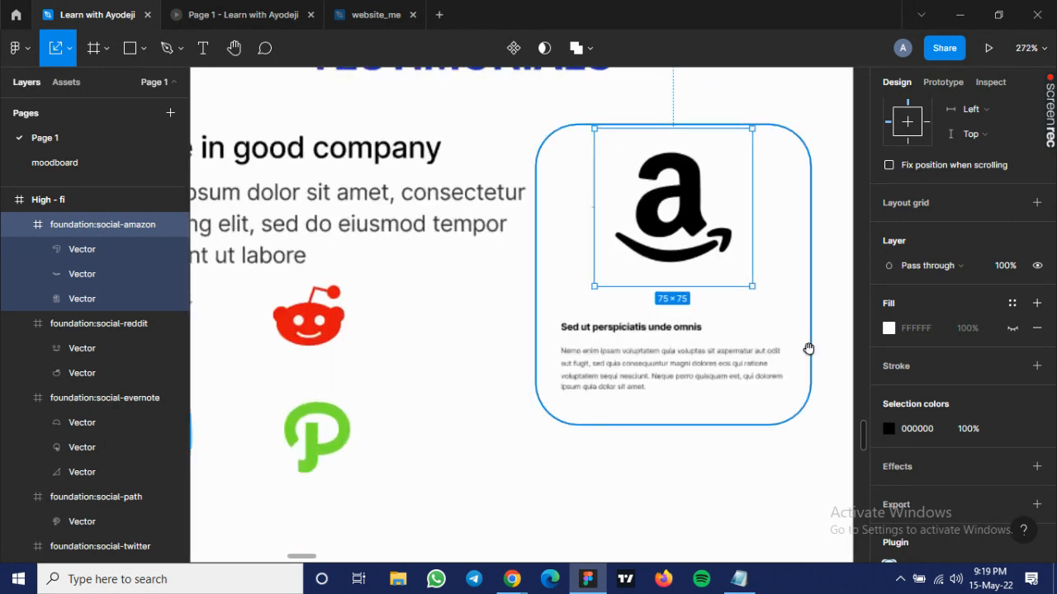
scroll(778, 385, up, 1)
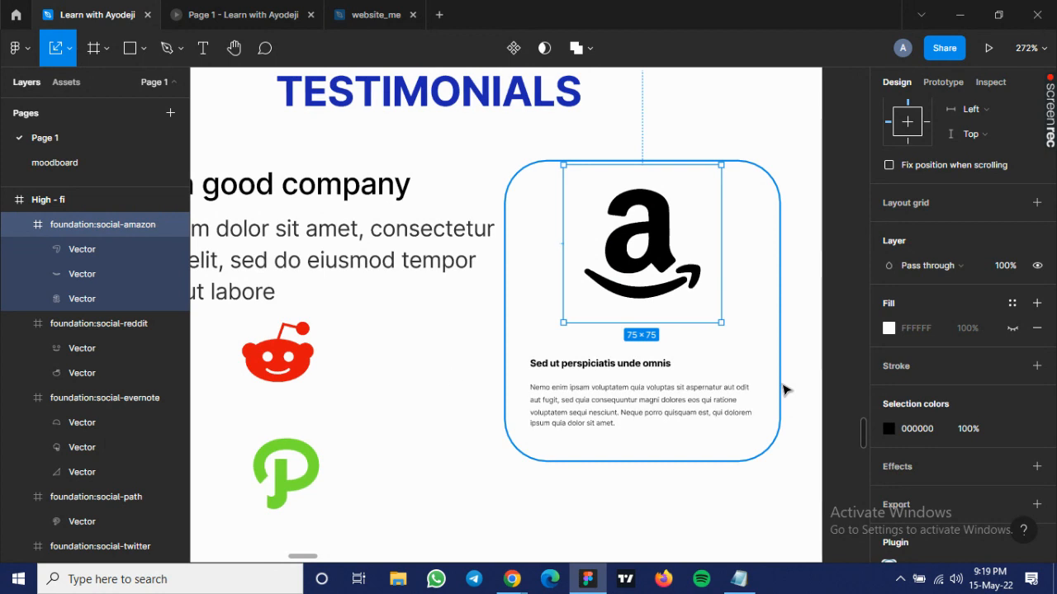
key(Escape)
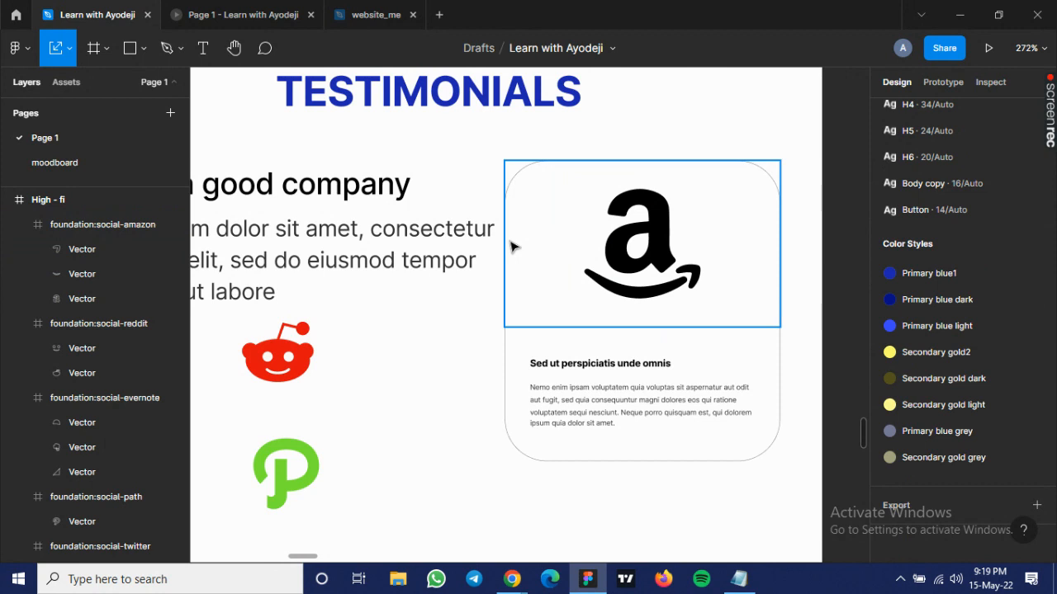
click(510, 246)
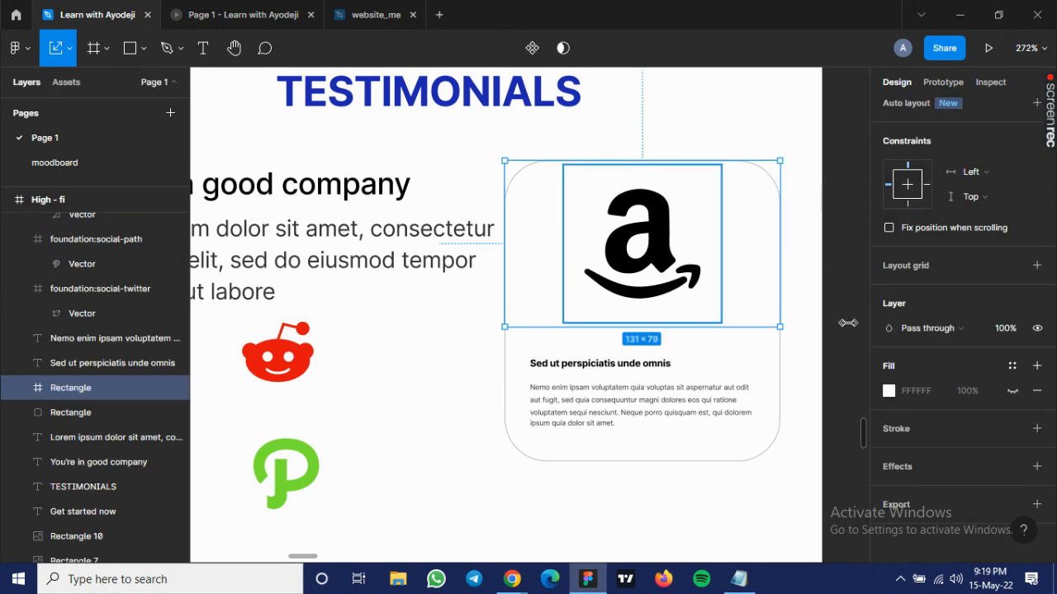